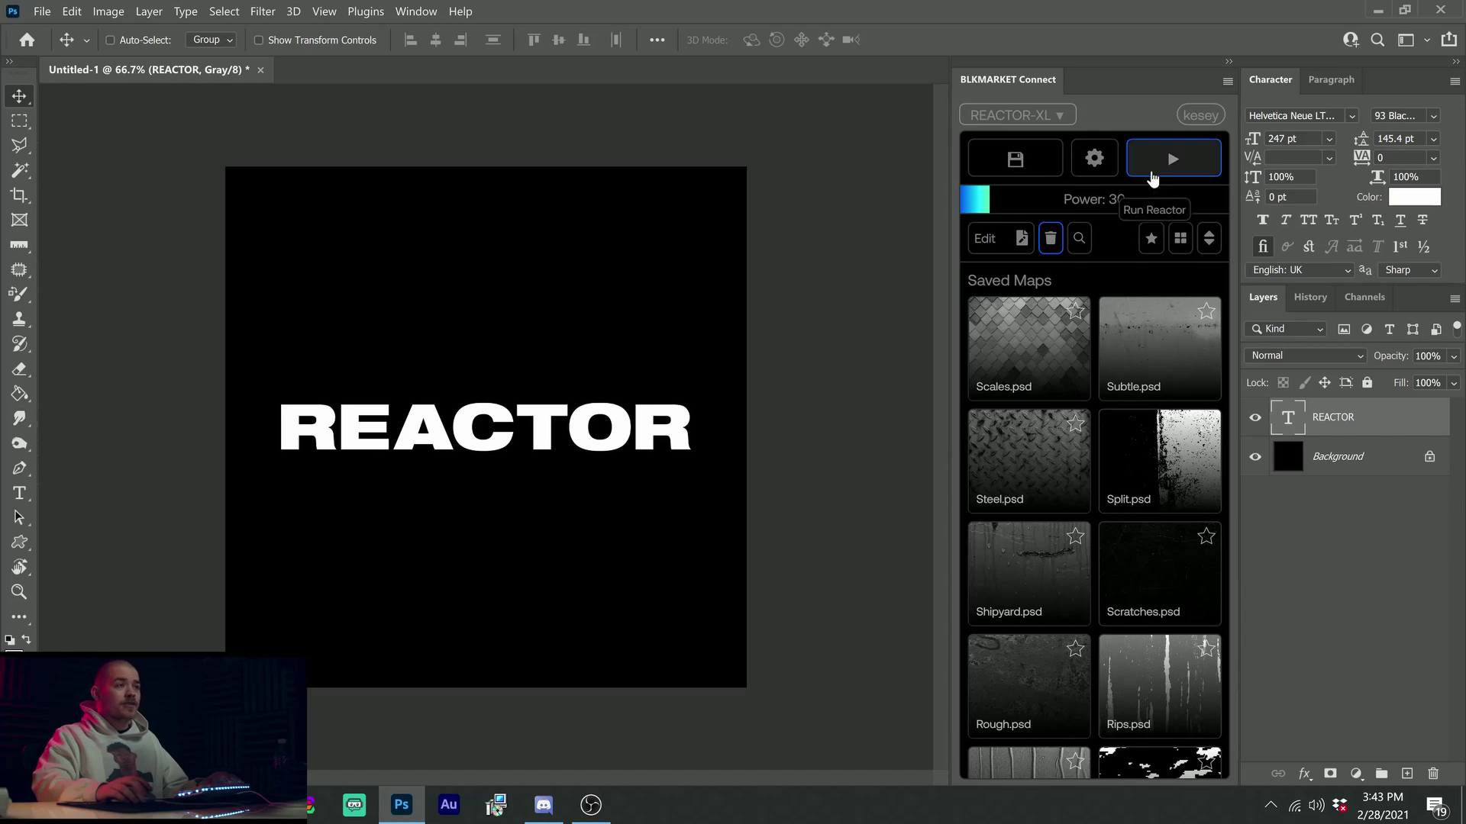
Save the current REACTOR artwork as a displacement map in the saved maps and deselect it
left_click(1032, 164)
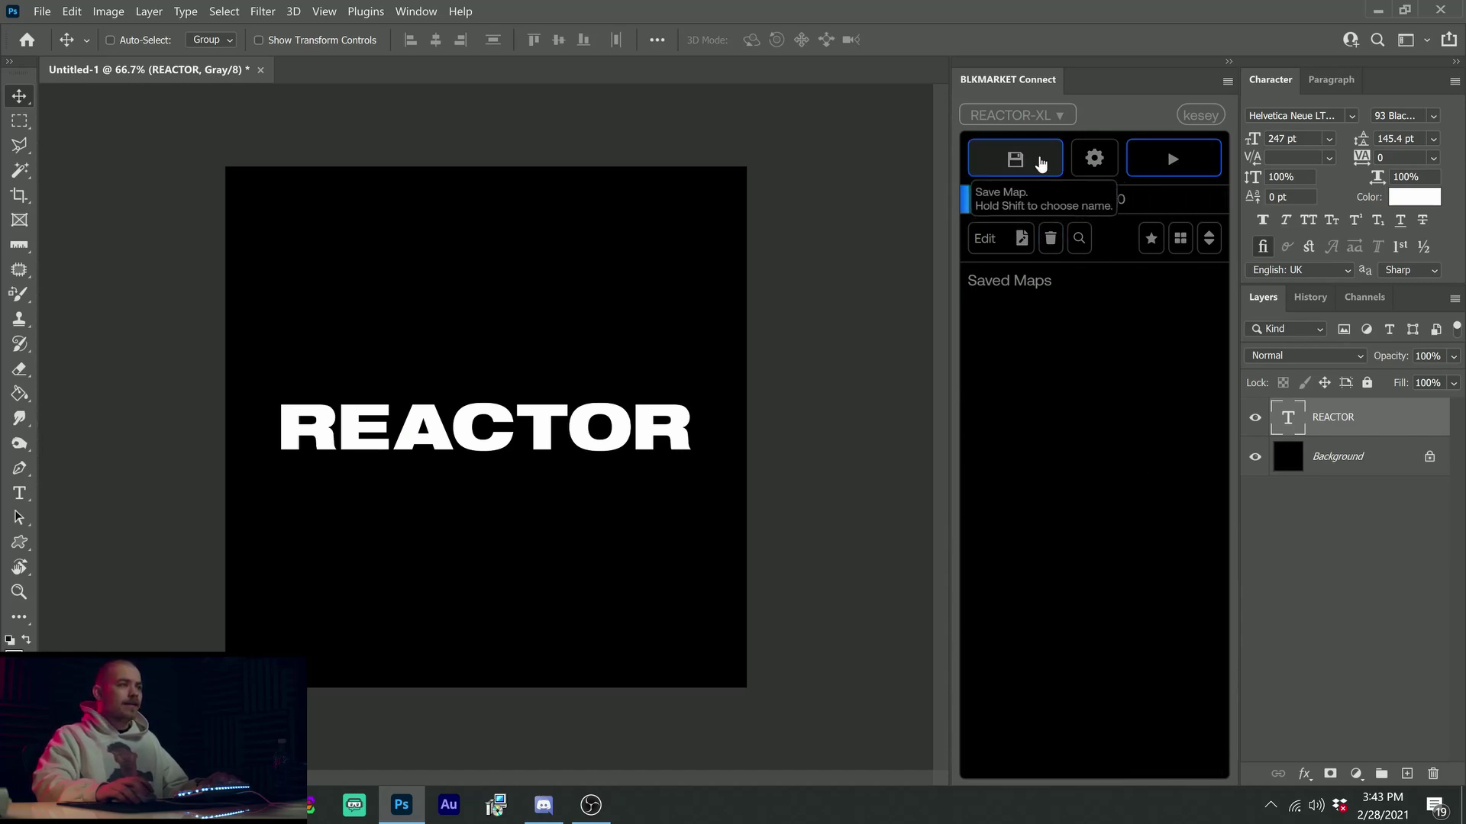
left_click(1046, 332)
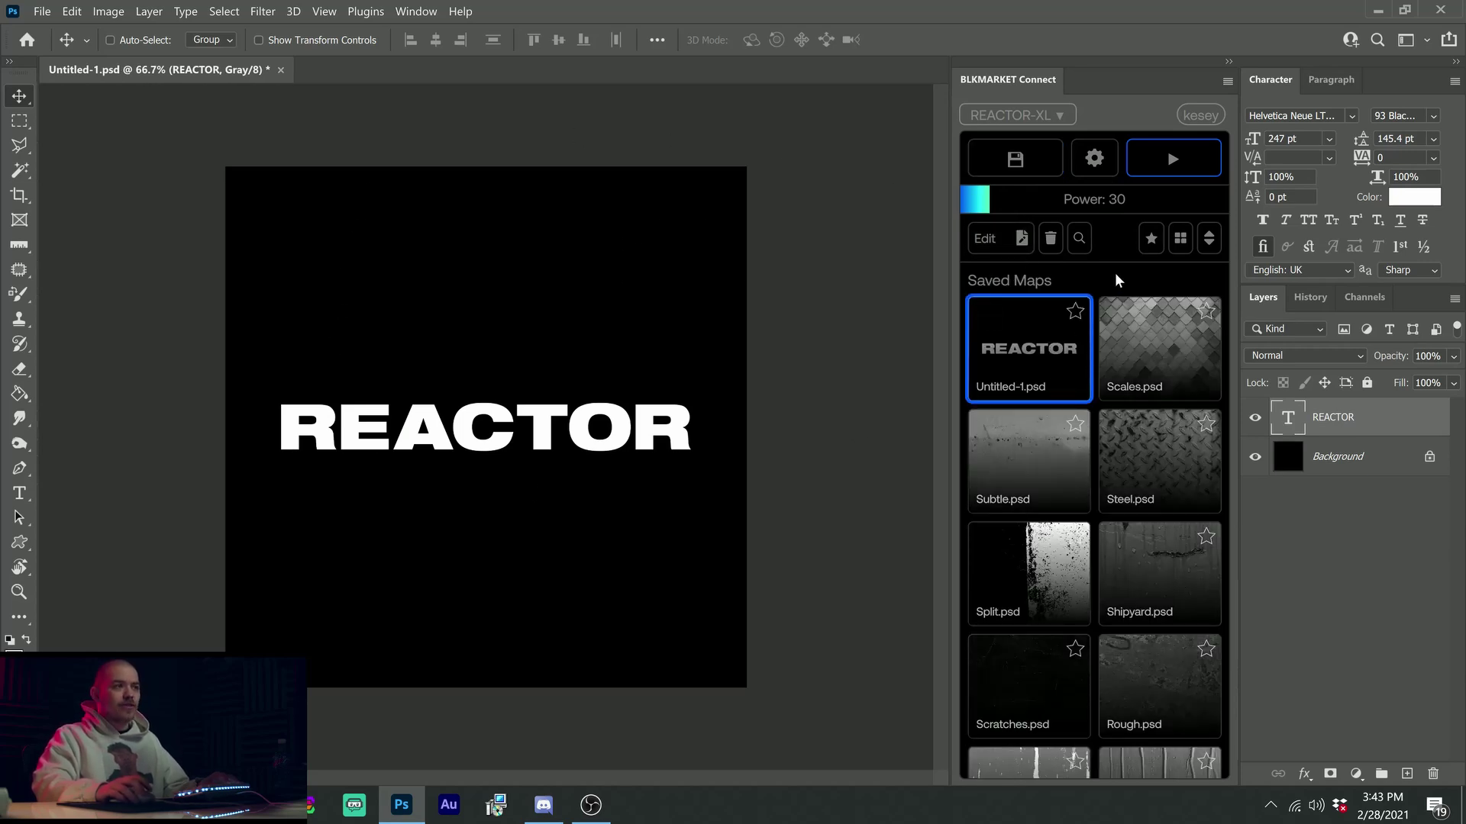
mouse_move(1081, 294)
left_click(1038, 334)
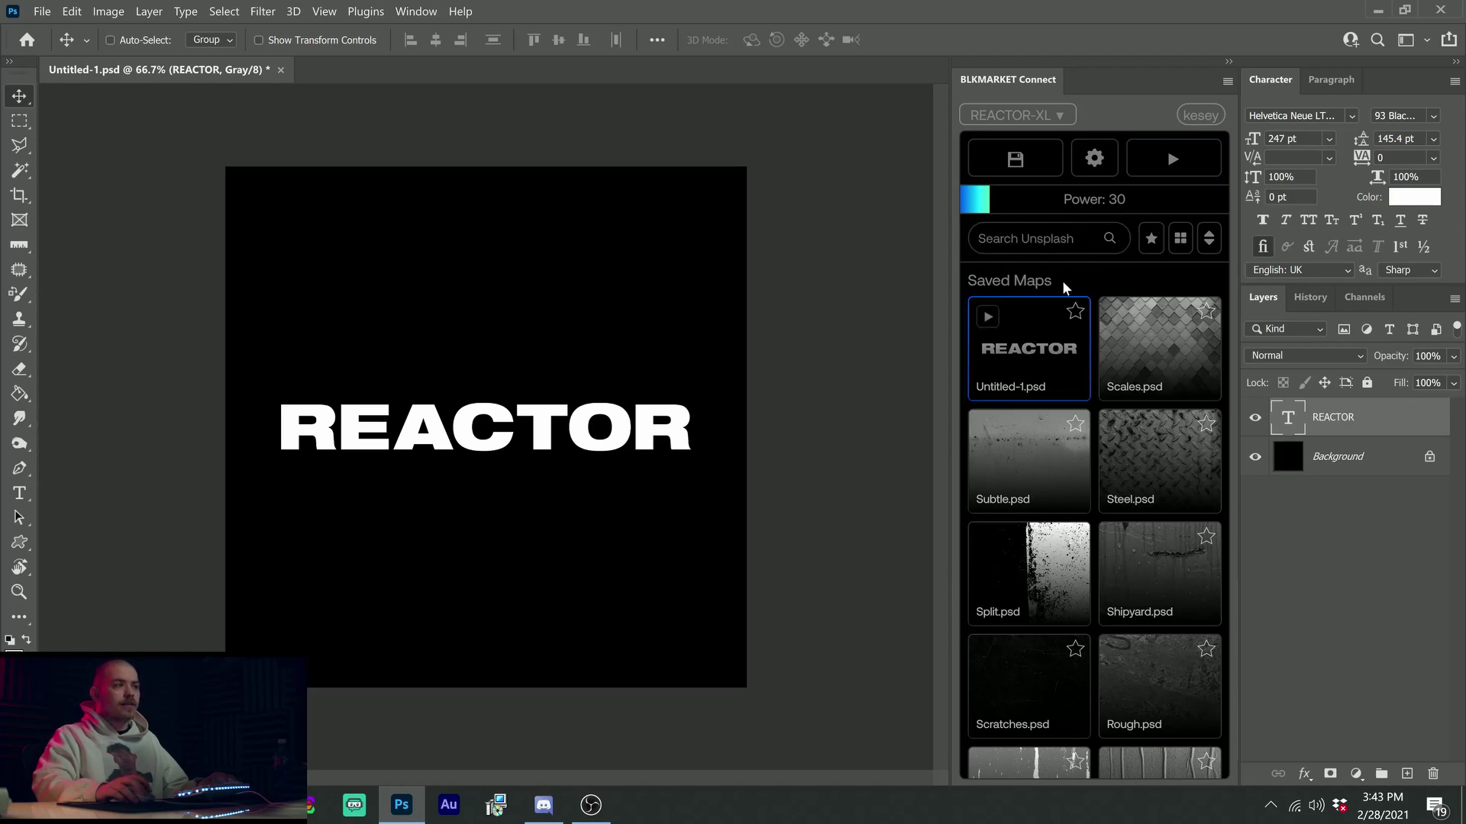
Examine the Reactor plugin's advanced displacement settings and collapse them again
left_click(1108, 168)
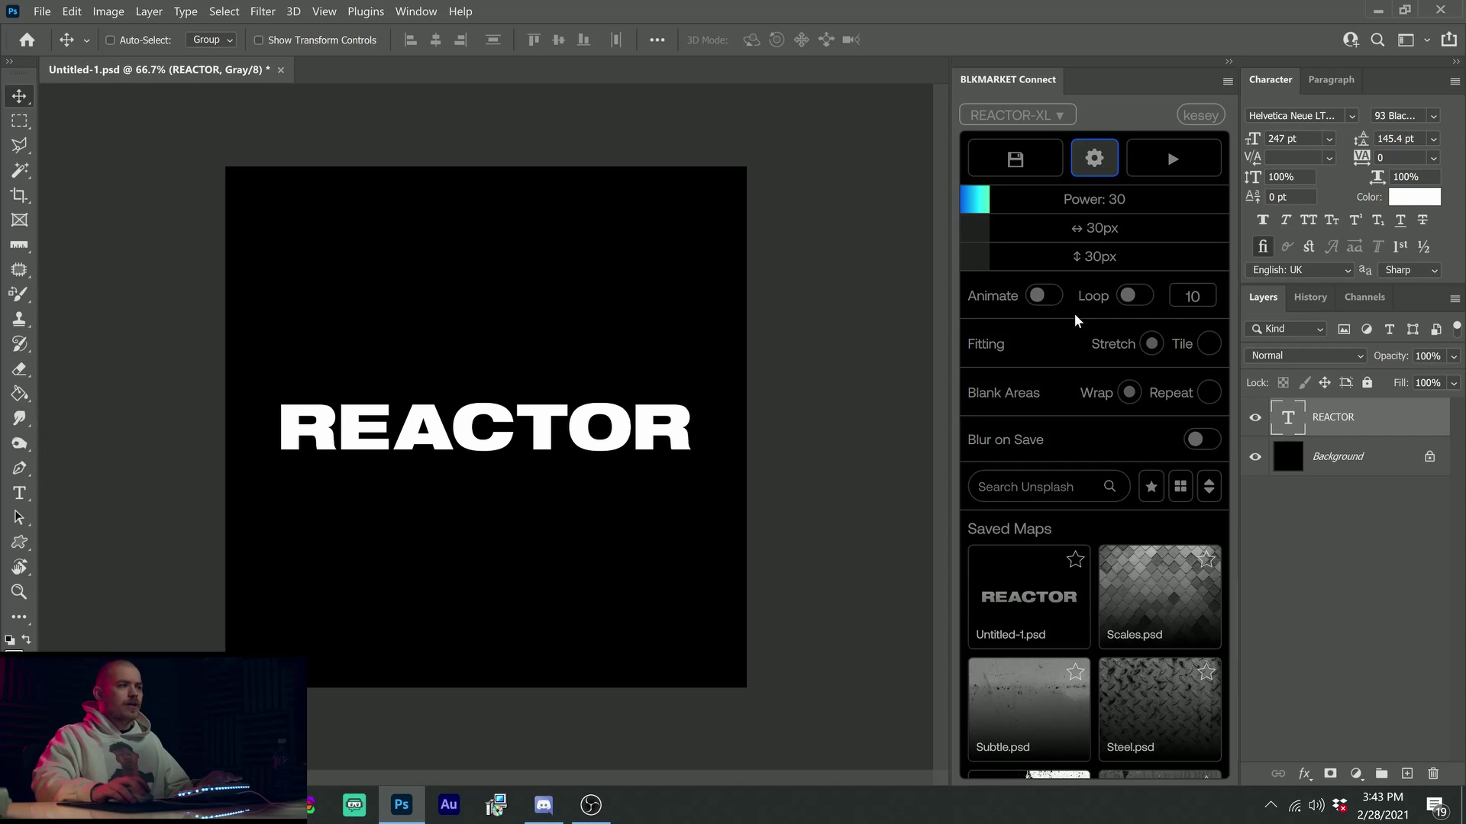
left_click(1094, 158)
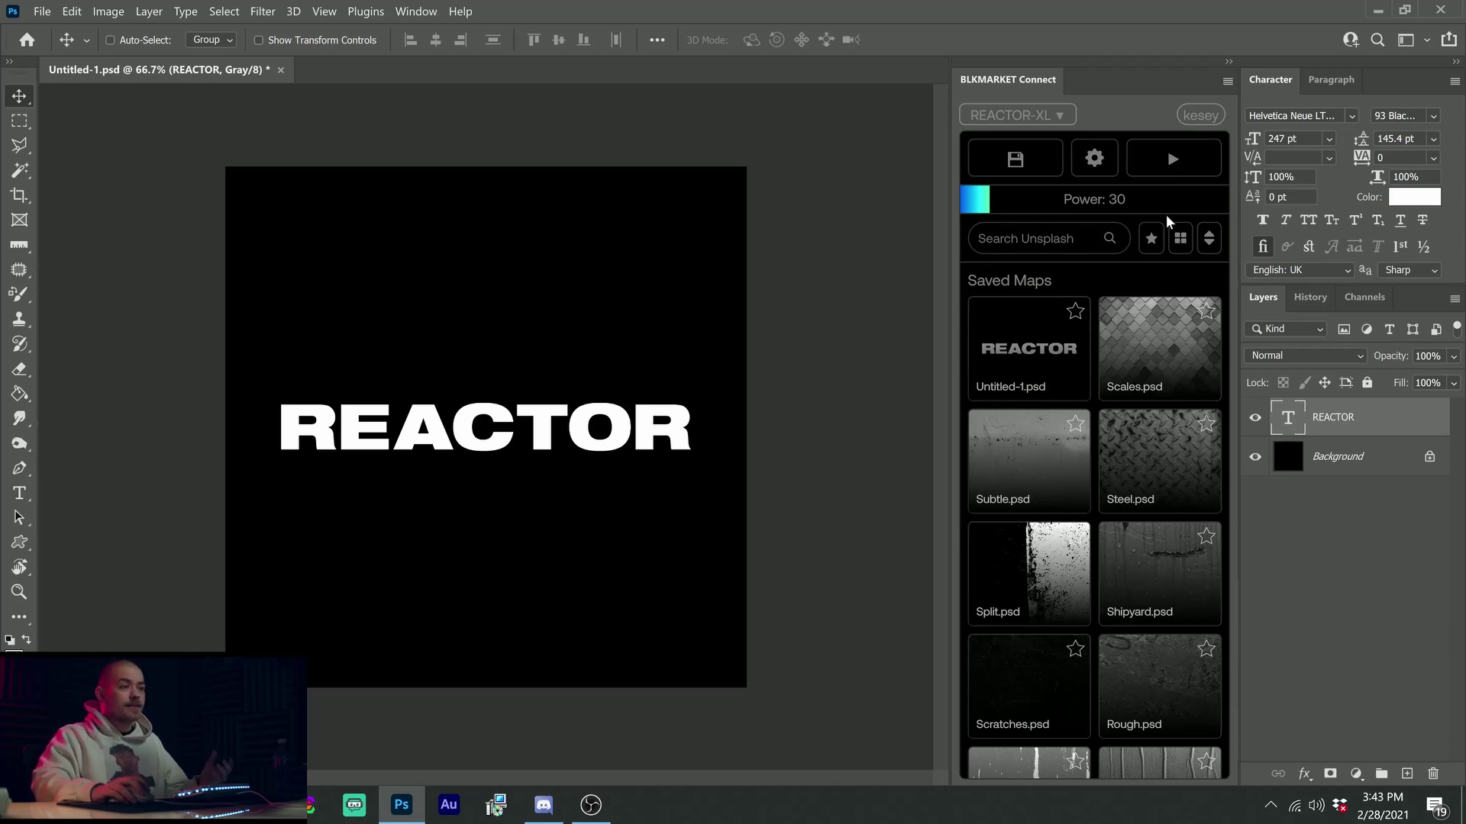
Try the Scales.psd map on the REACTOR text at power 30, and undo the distortion
left_click(1164, 336)
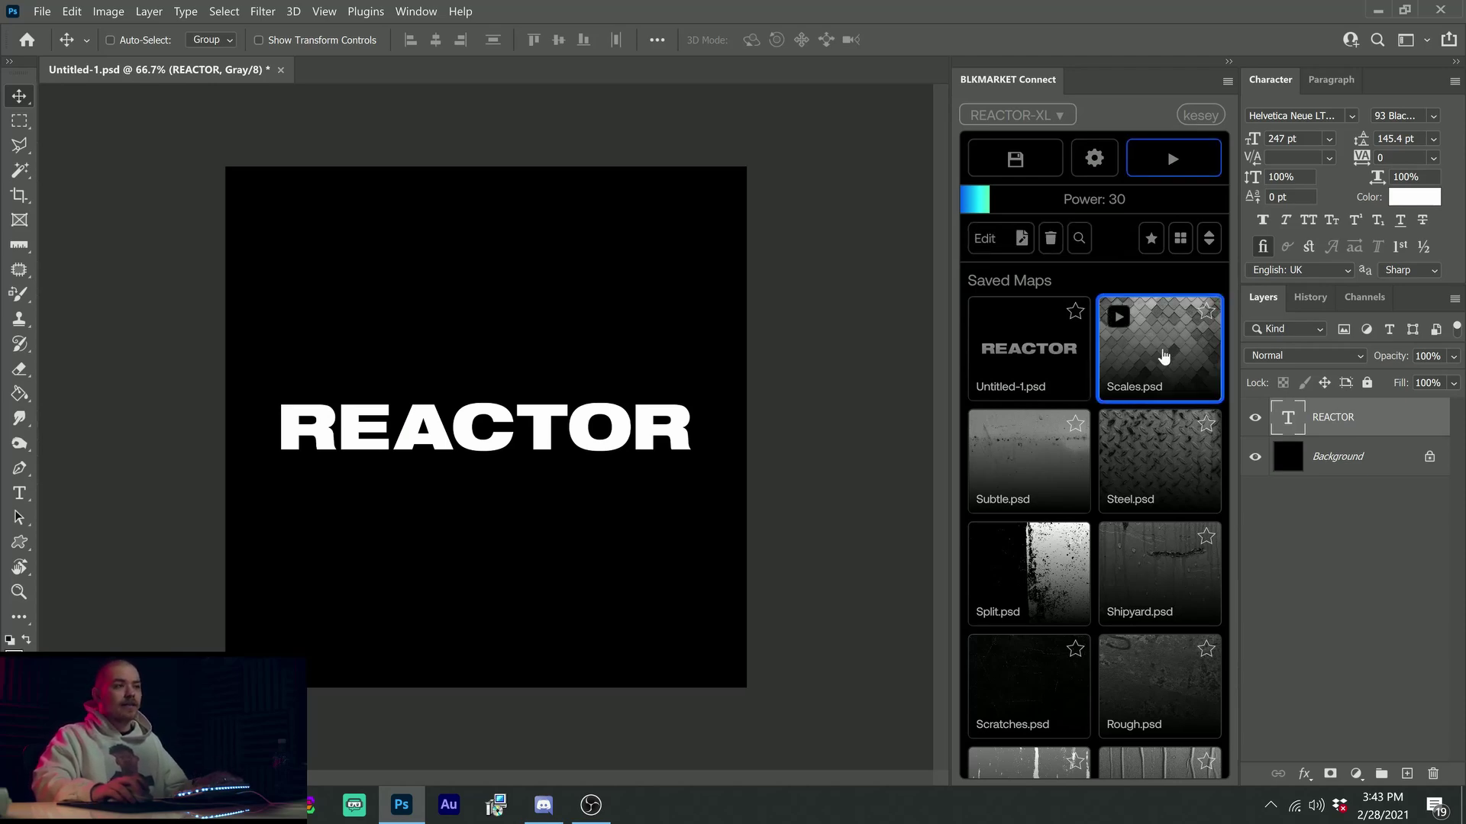
left_click(1173, 158)
left_click(1194, 171)
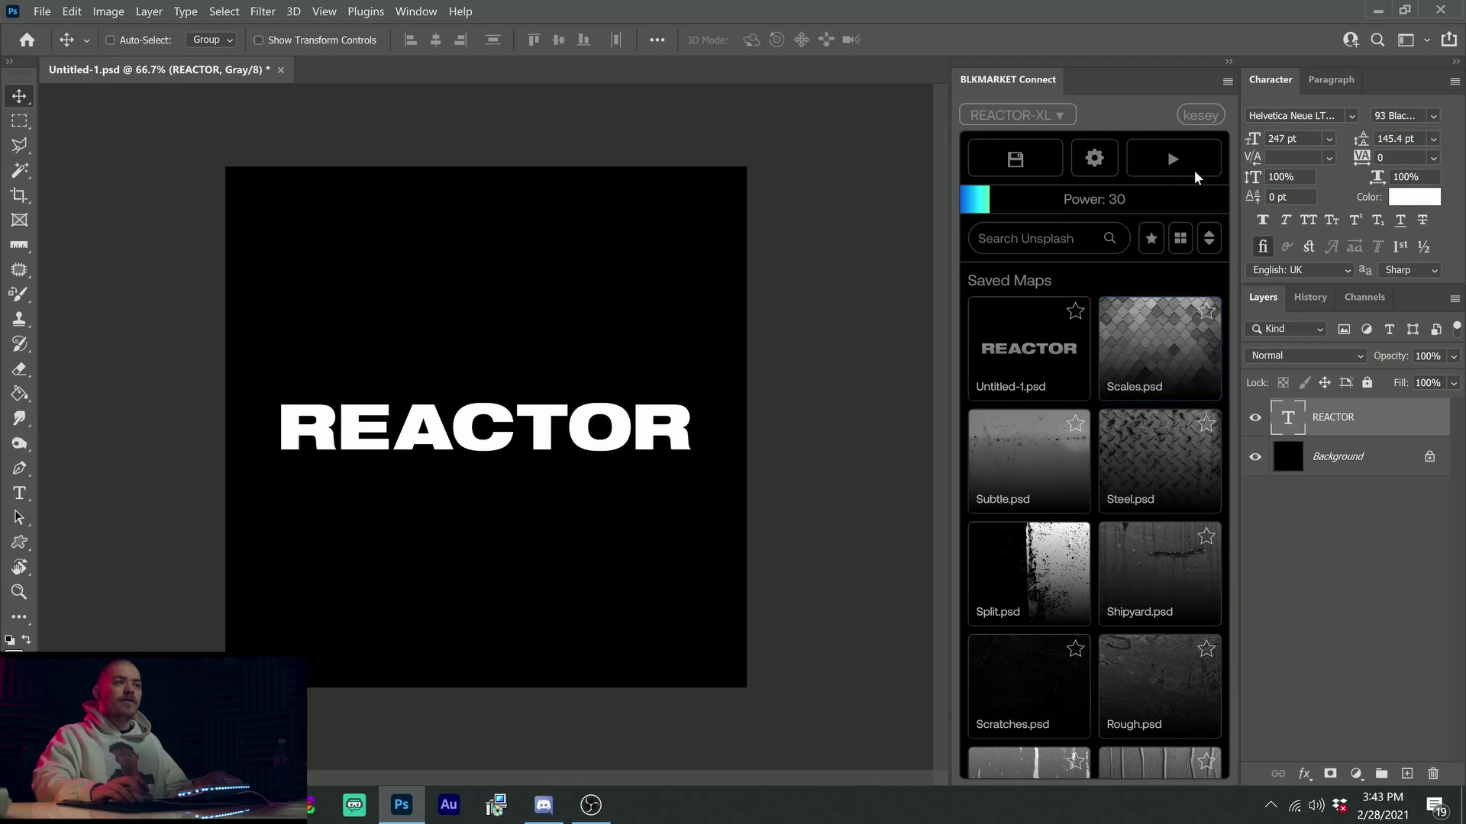
left_click(1050, 456)
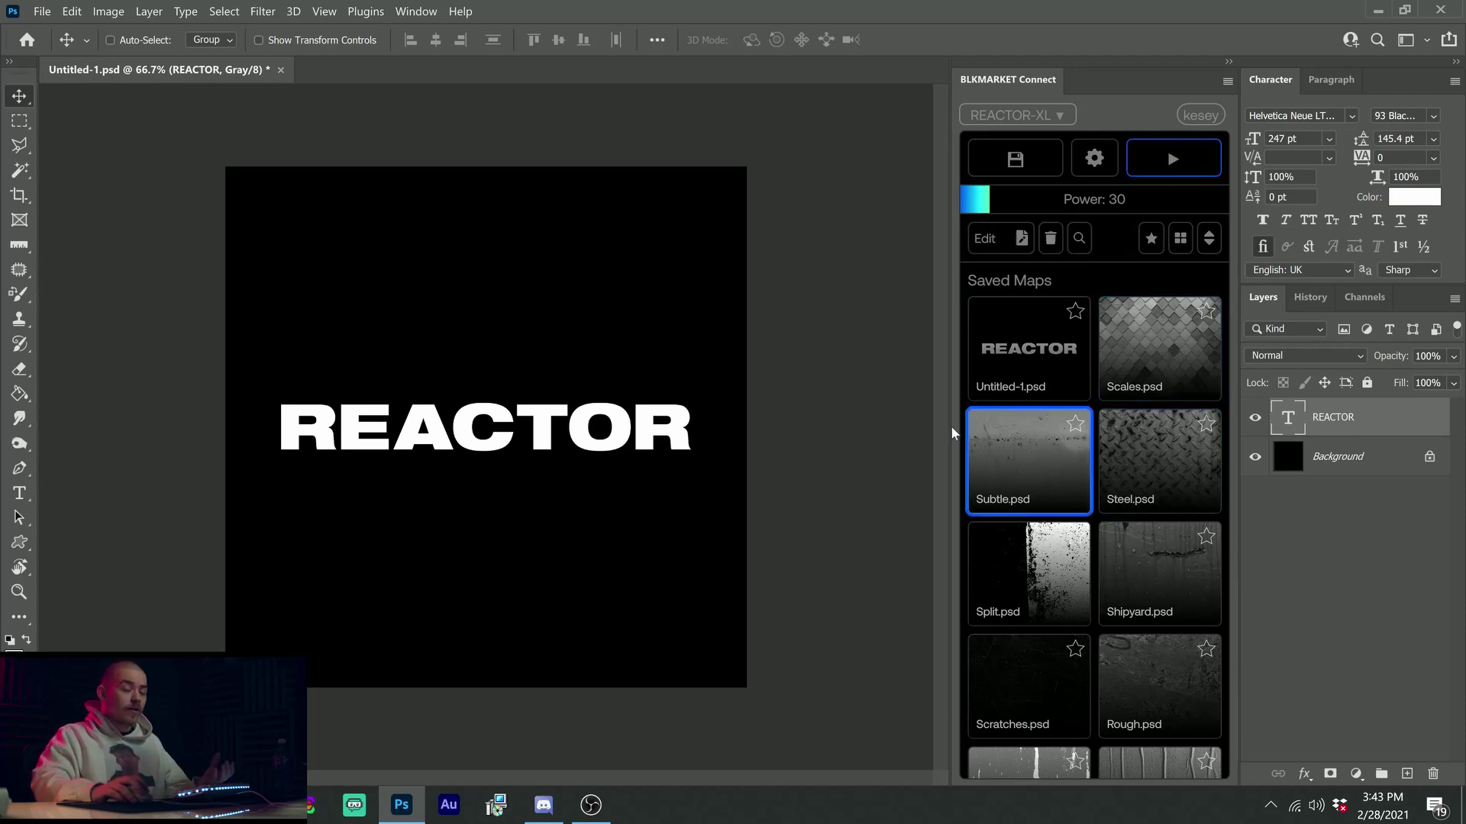
left_click(1161, 352)
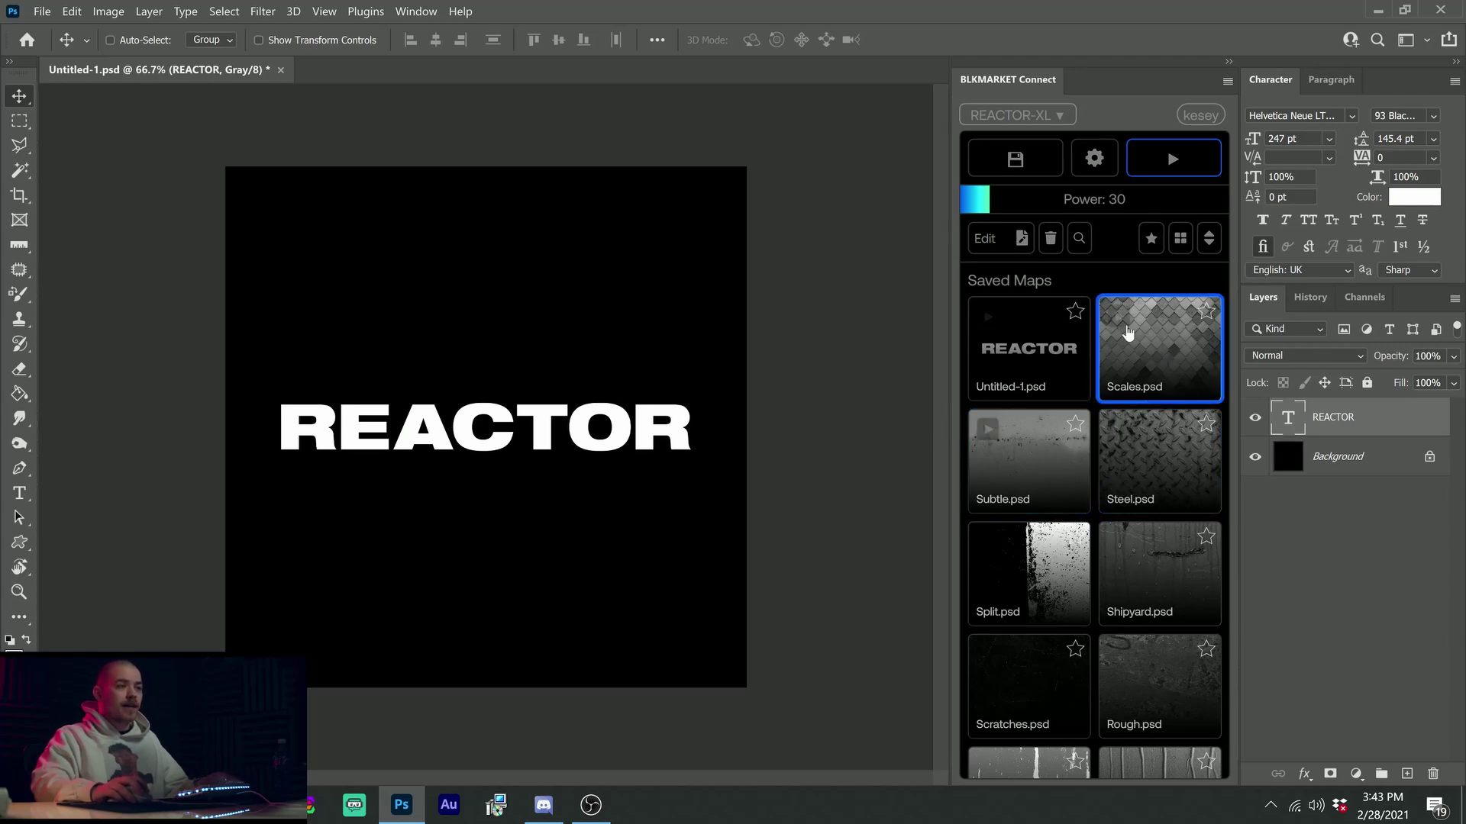
left_click(1172, 157)
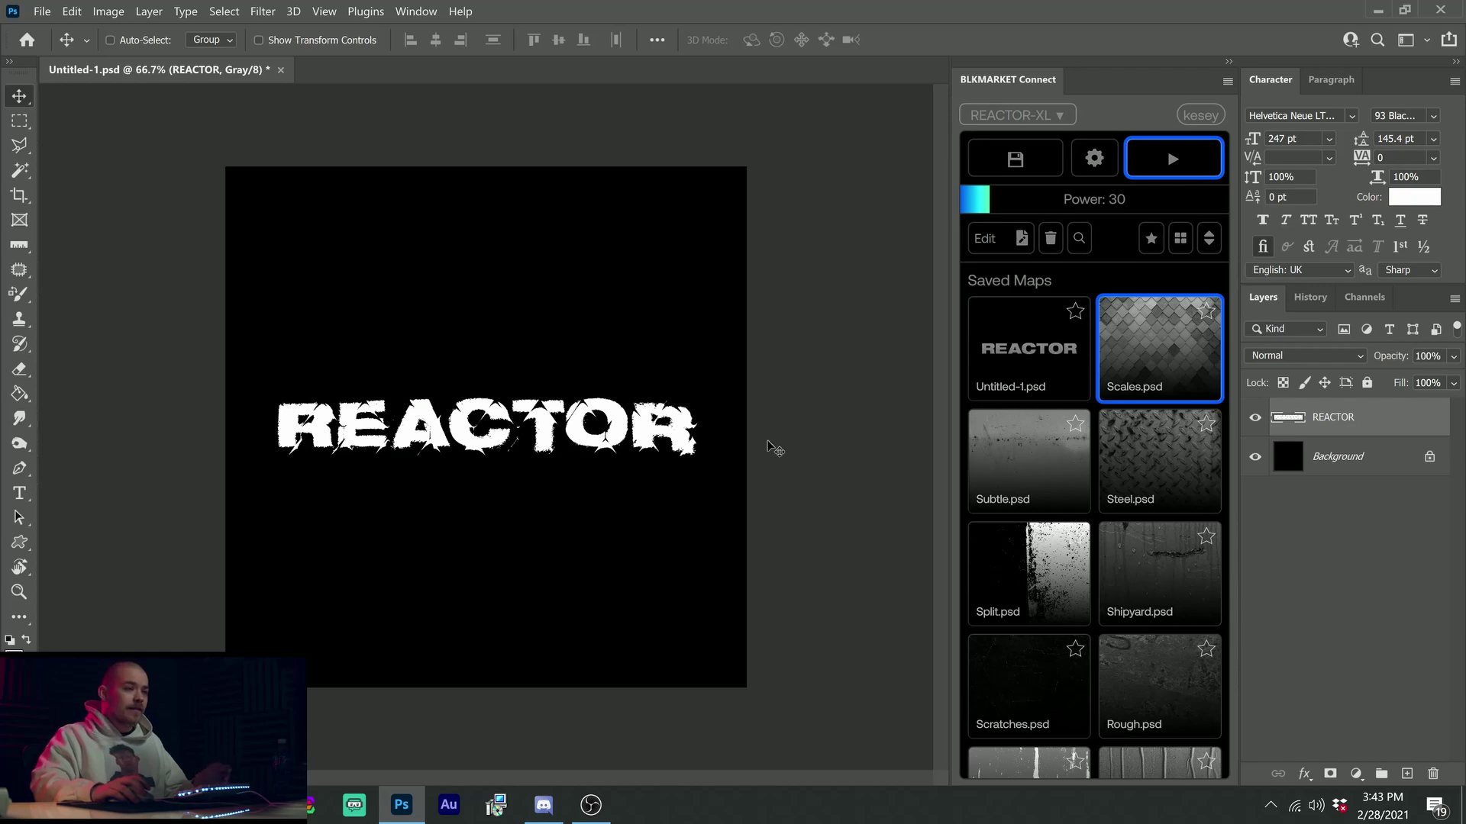
key("ctrl+z")
Try the Split.psd map on the REACTOR text at power 30, and undo it
left_click(986, 561)
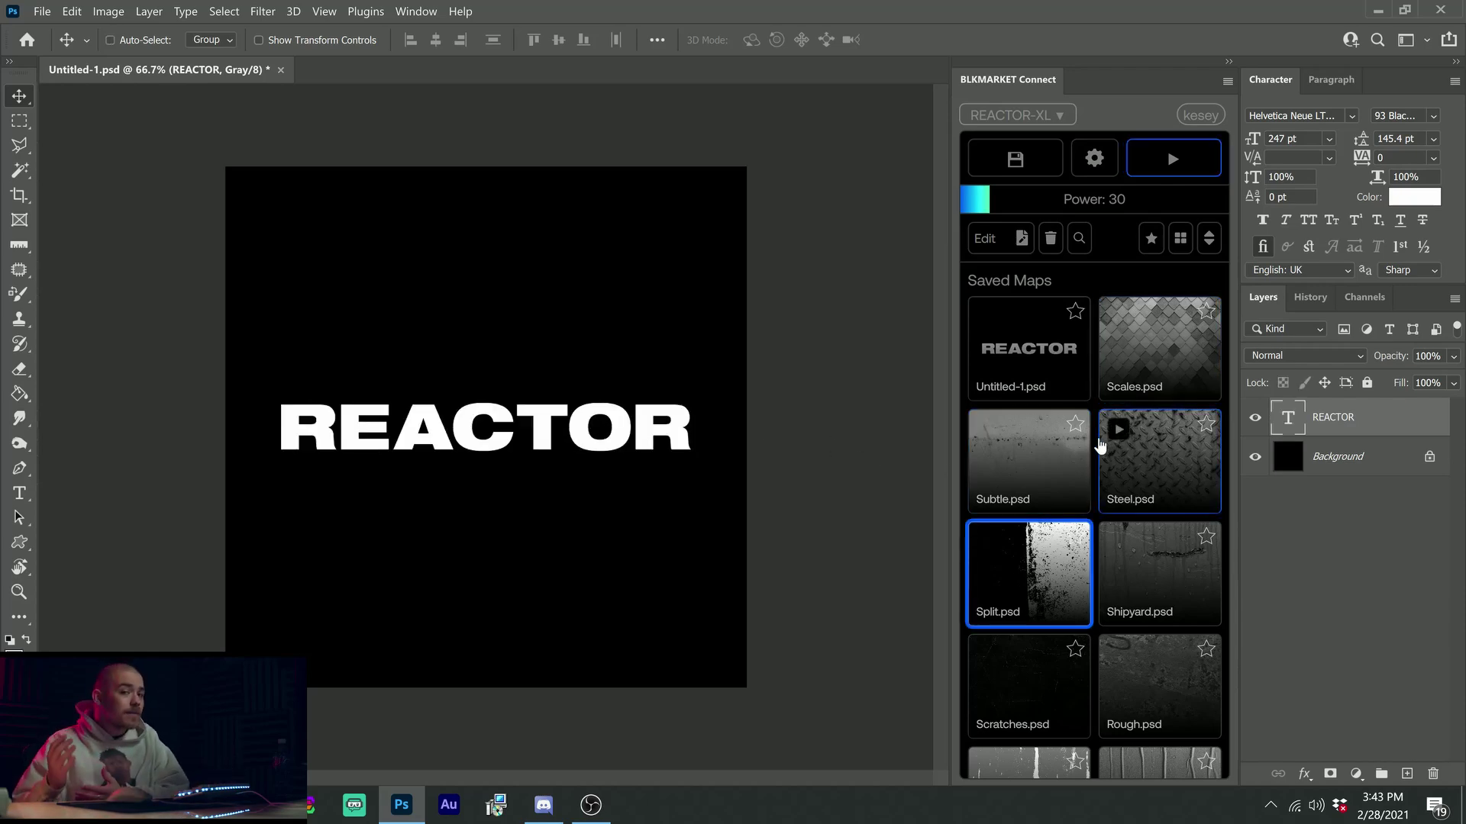
left_click(1172, 157)
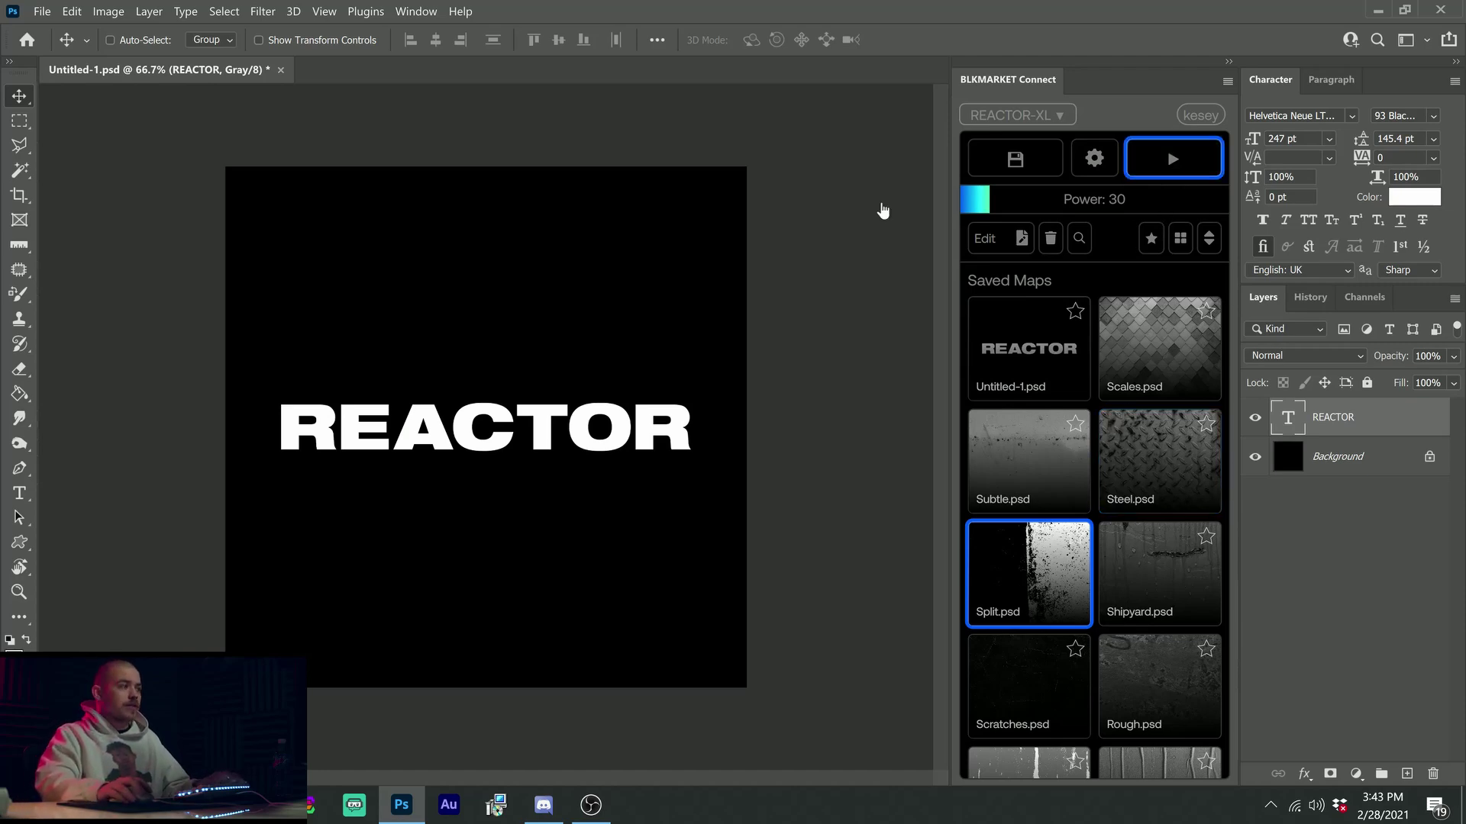
key("ctrl+z")
Try the Rips.psd map on the REACTOR text at power 30, and undo it
scroll(1089, 489, "down", 1)
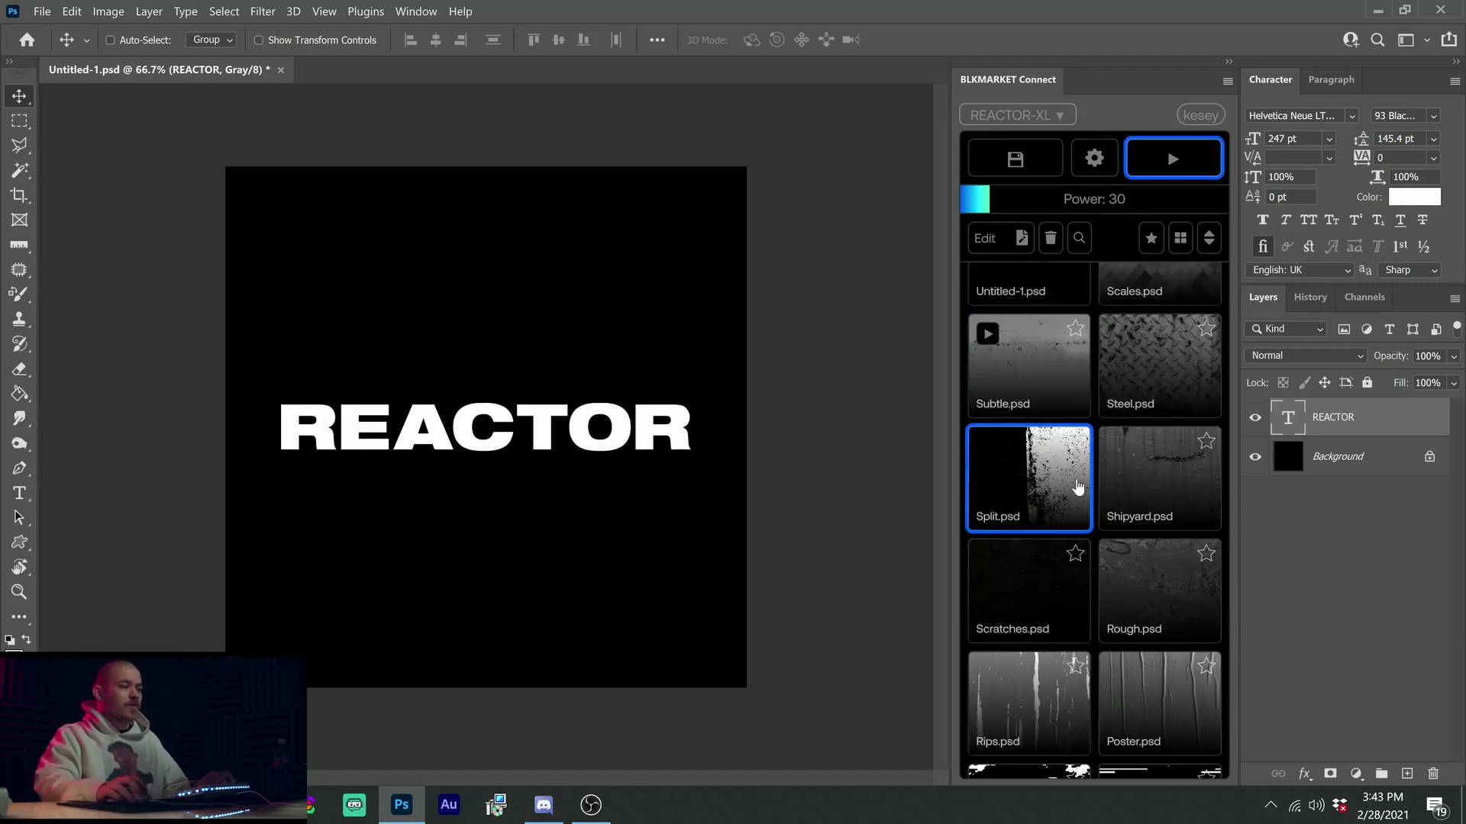
left_click(1046, 711)
left_click(1168, 158)
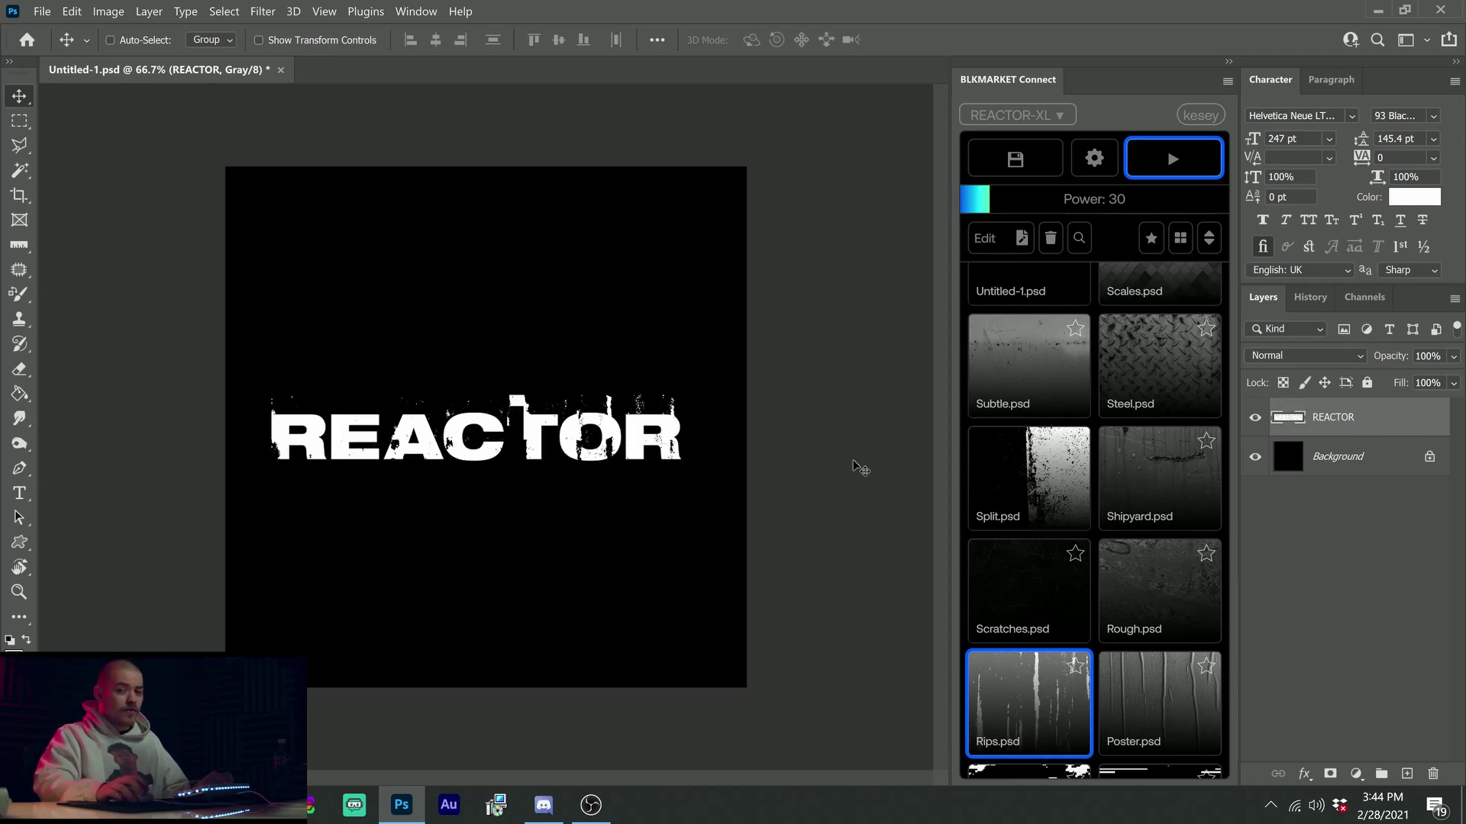
key("ctrl+z")
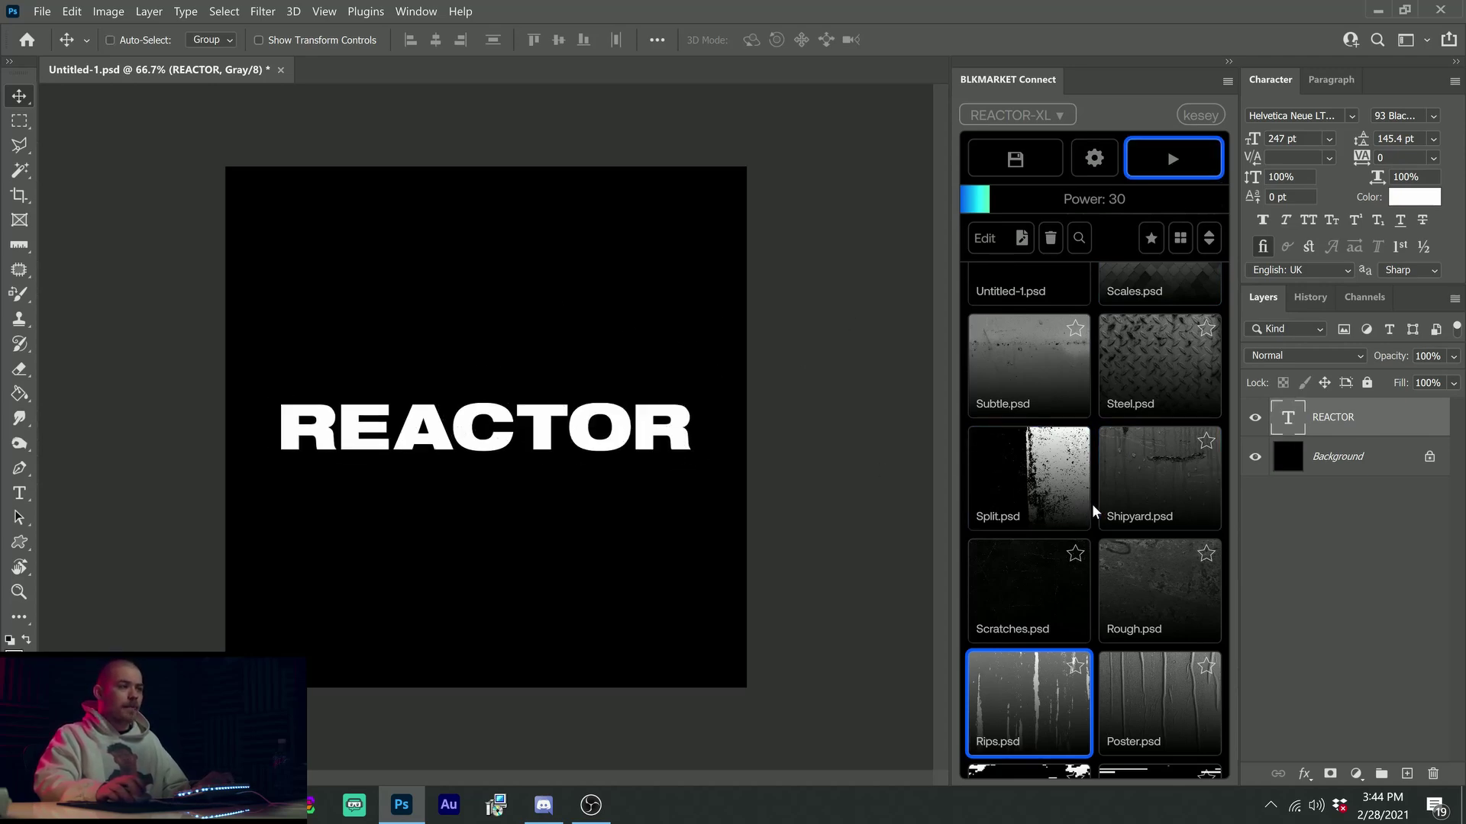
Raise the power to 500, try the Scales.psd map on the REACTOR text, and undo the distortion
scroll(1092, 504, "up", 1)
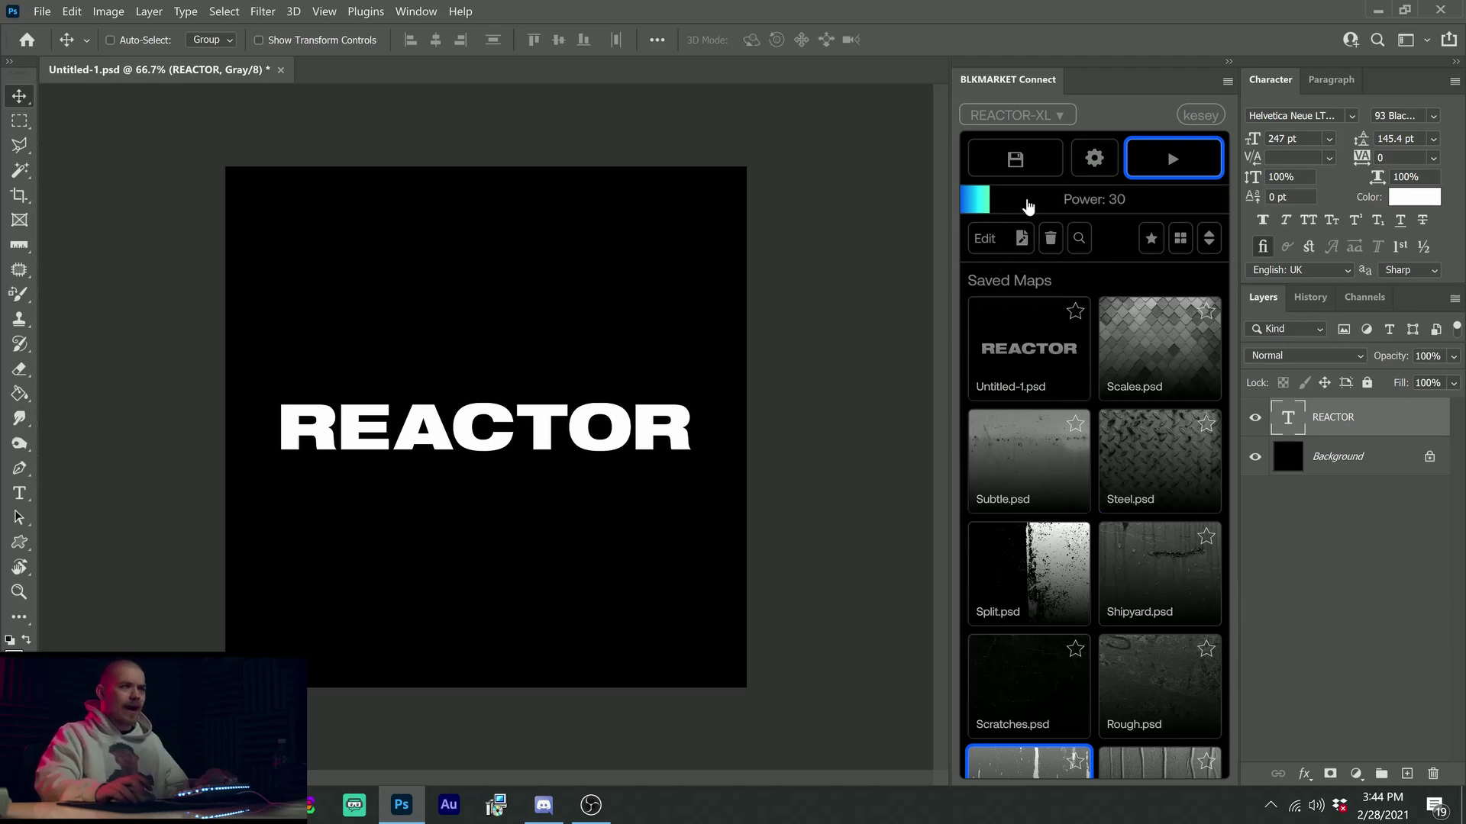
left_click_drag(1051, 204, 1221, 200)
left_click(1124, 325)
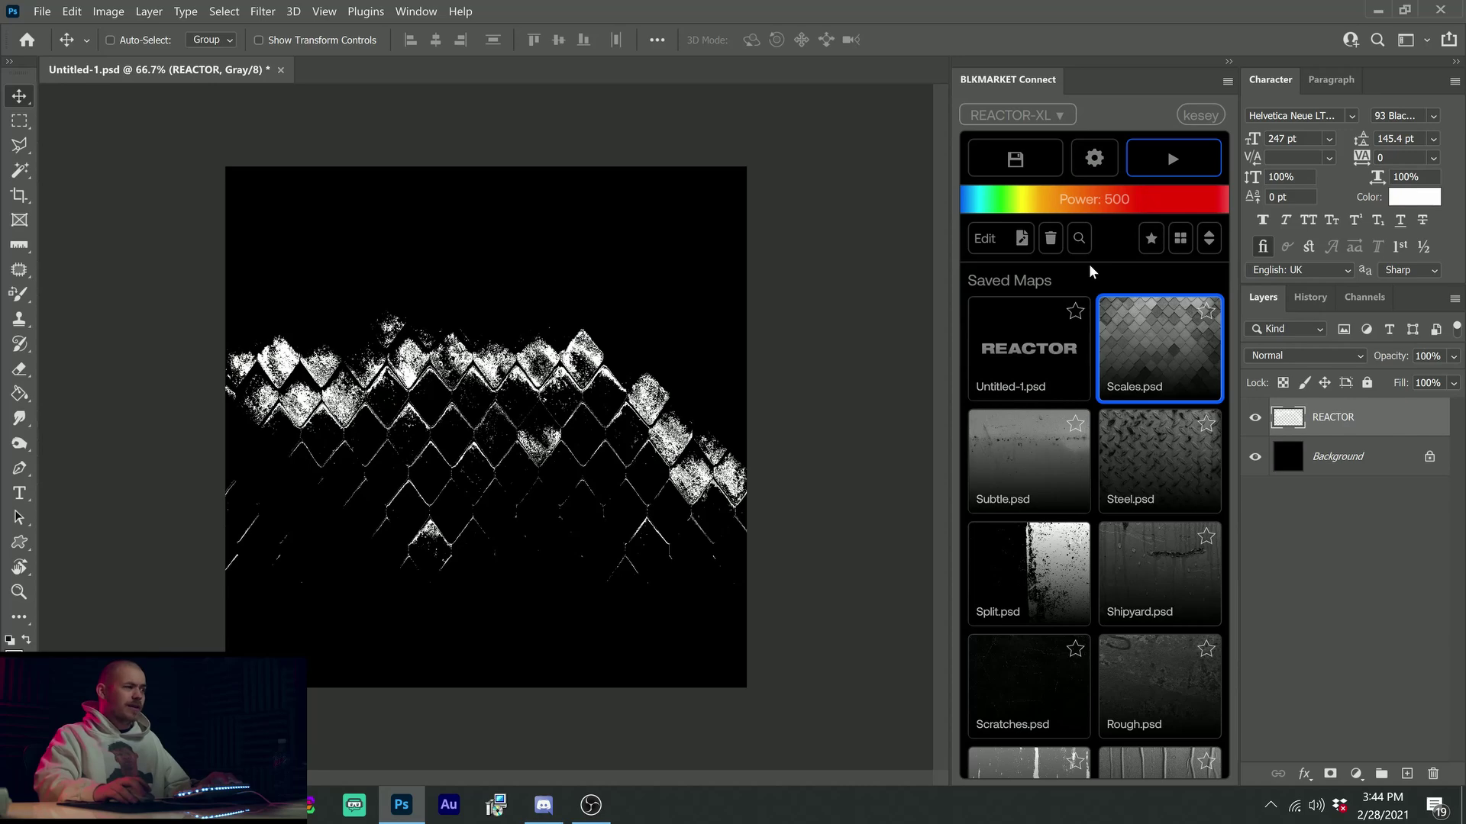
key("ctrl+z")
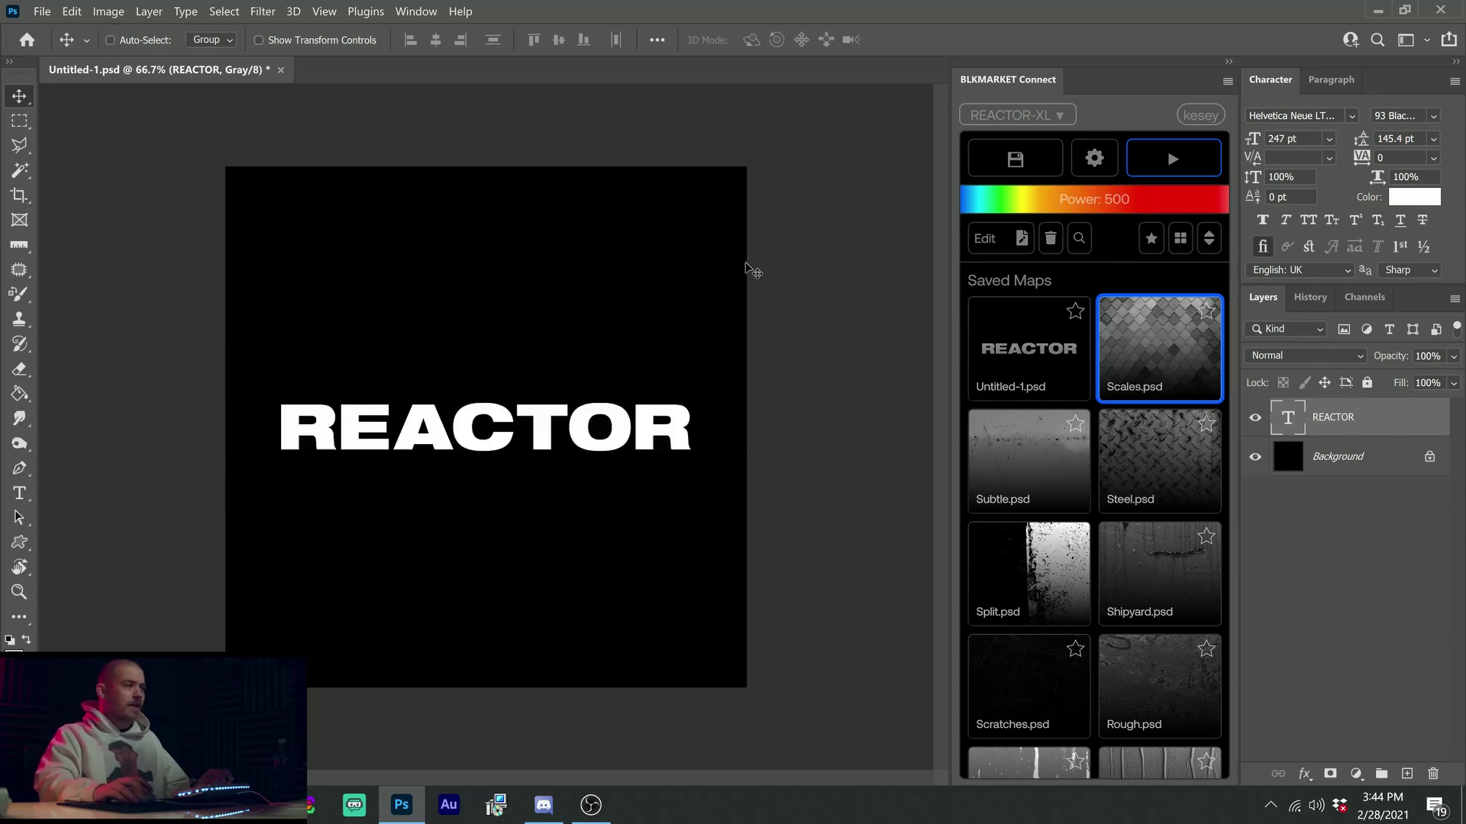
Lower the power to 10, try the Scales.psd map on the REACTOR text, and undo the distortion
left_click_drag(1073, 218, 975, 207)
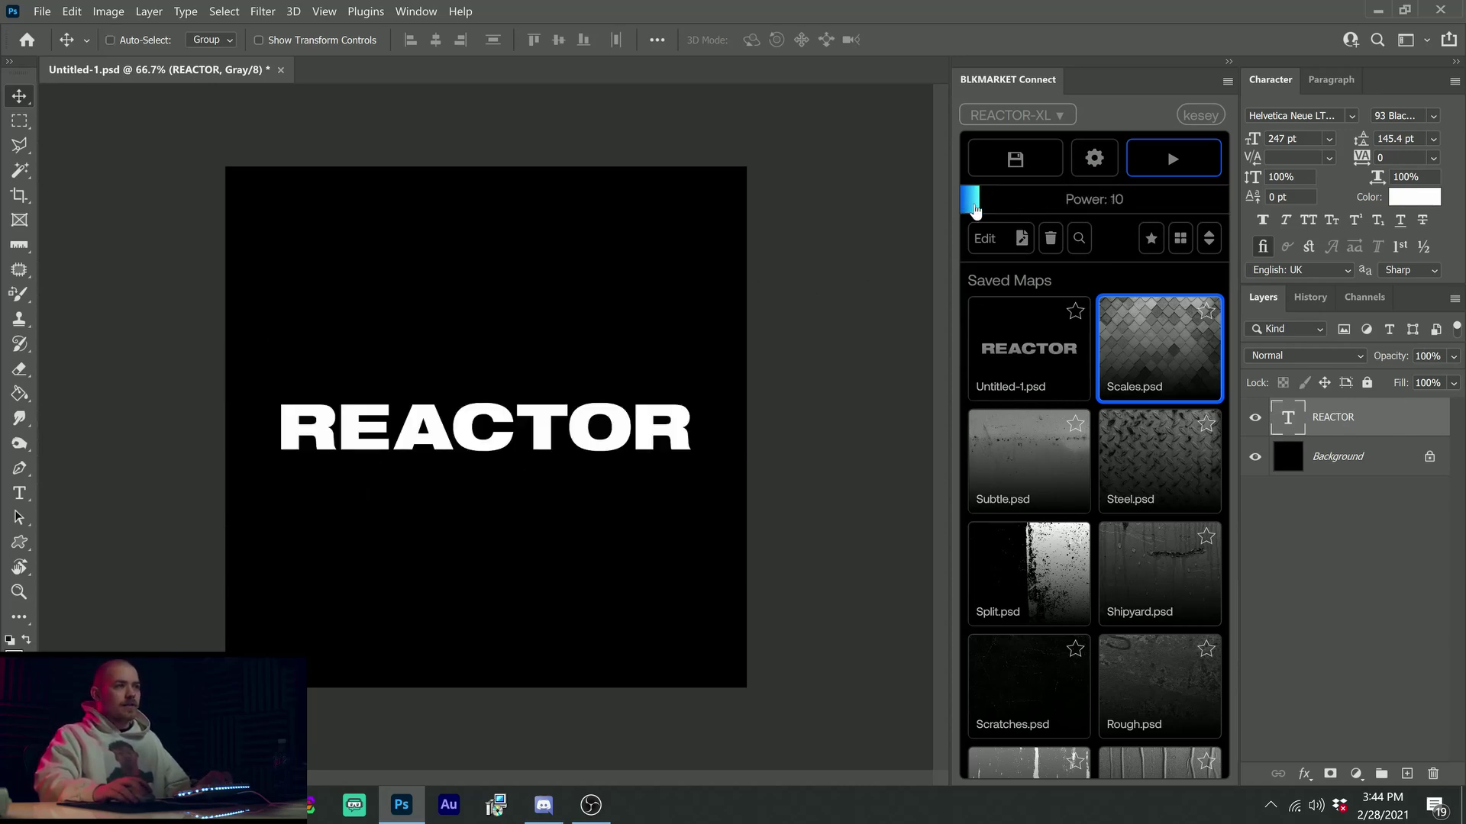
left_click(1172, 159)
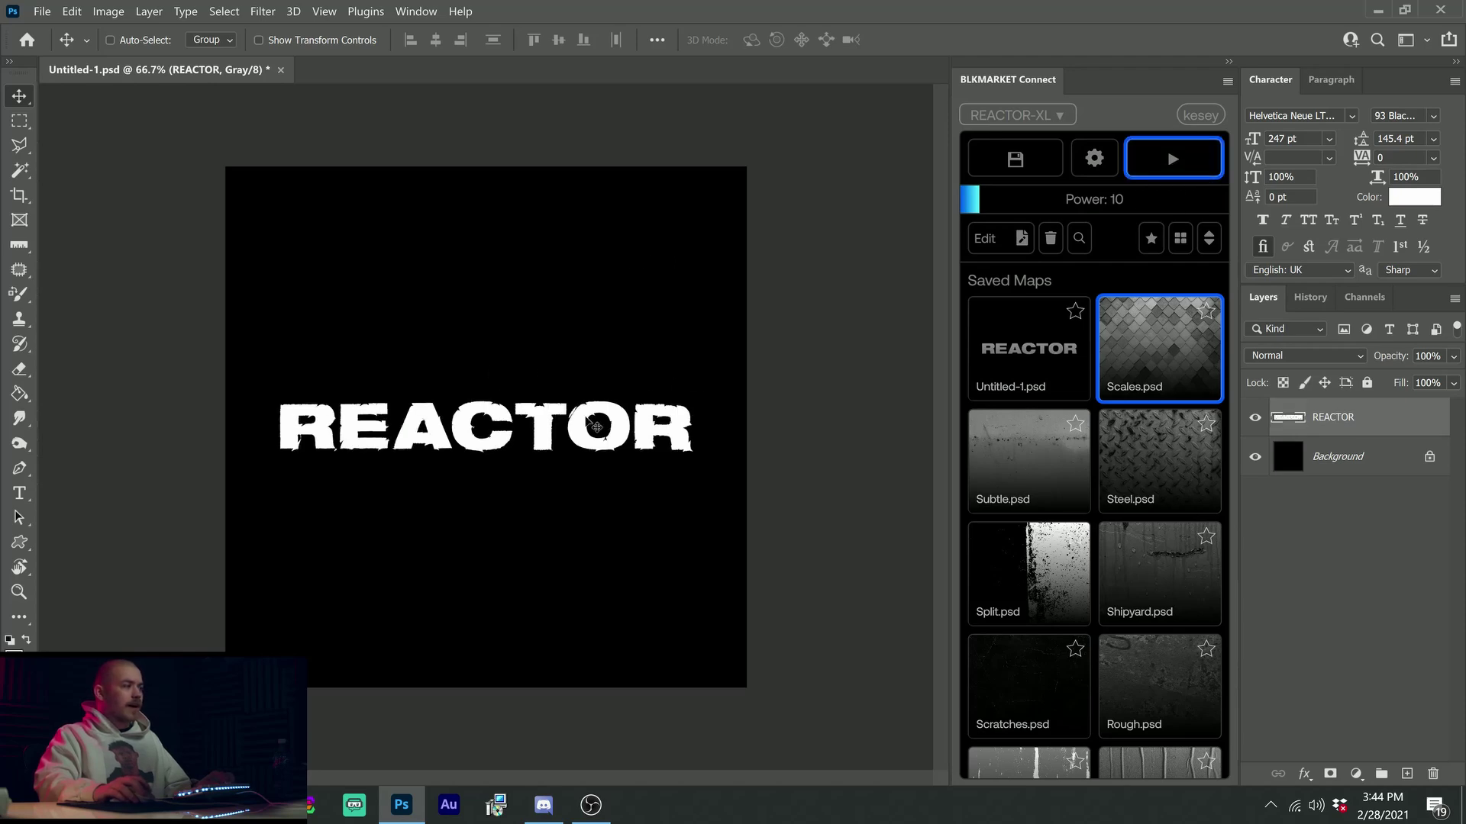
key("ctrl+z")
key("ctrl+0")
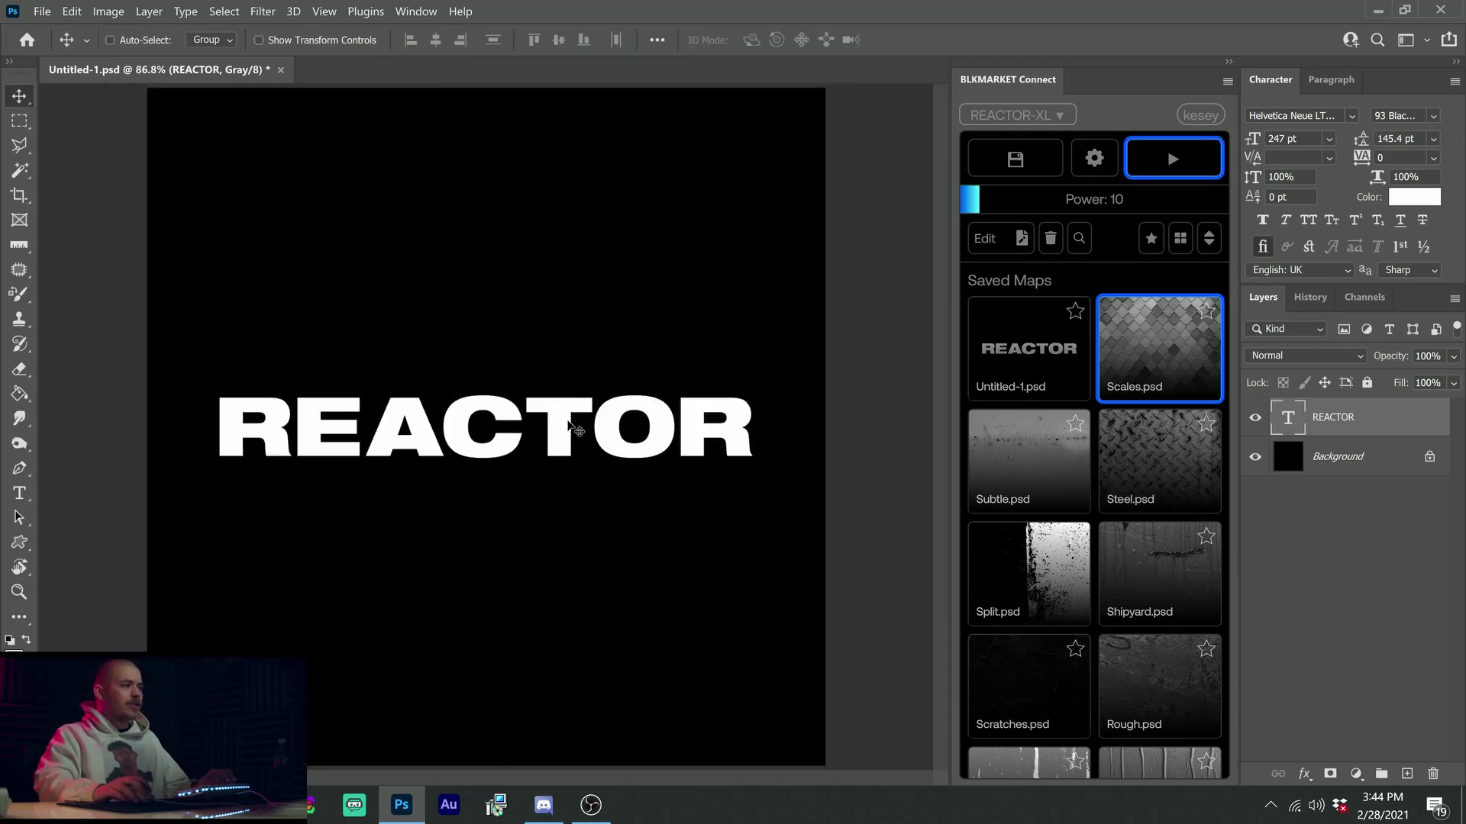
key("ctrl+minus")
Show the advanced settings, try the Scales.psd map on the REACTOR text at power 200, and undo the distortion
mouse_move(1013, 201)
left_mouse_down()
mouse_move(969, 208)
mouse_move(1215, 206)
mouse_move(965, 208)
mouse_move(988, 213)
left_mouse_up()
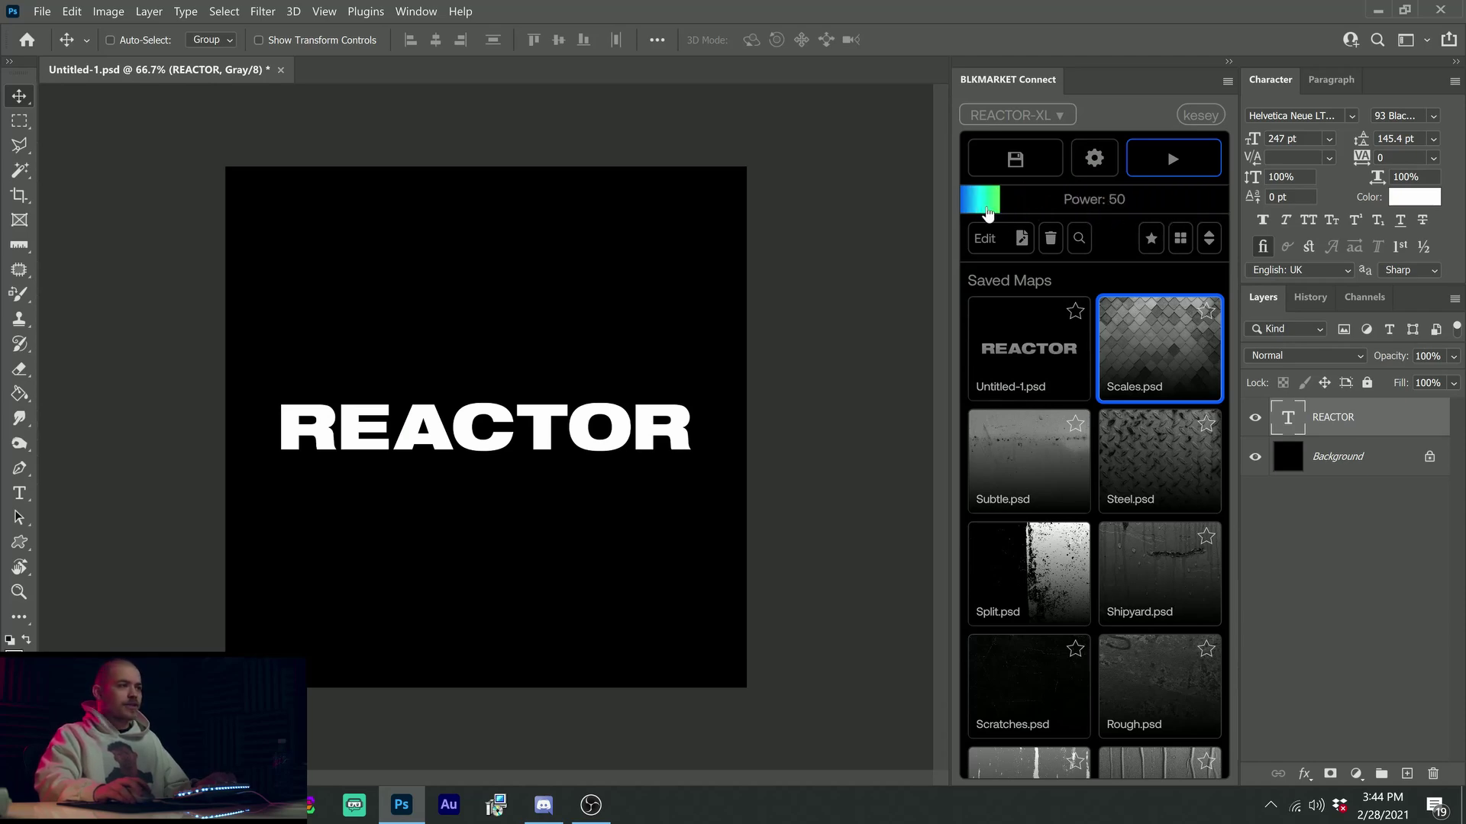
left_click(1094, 158)
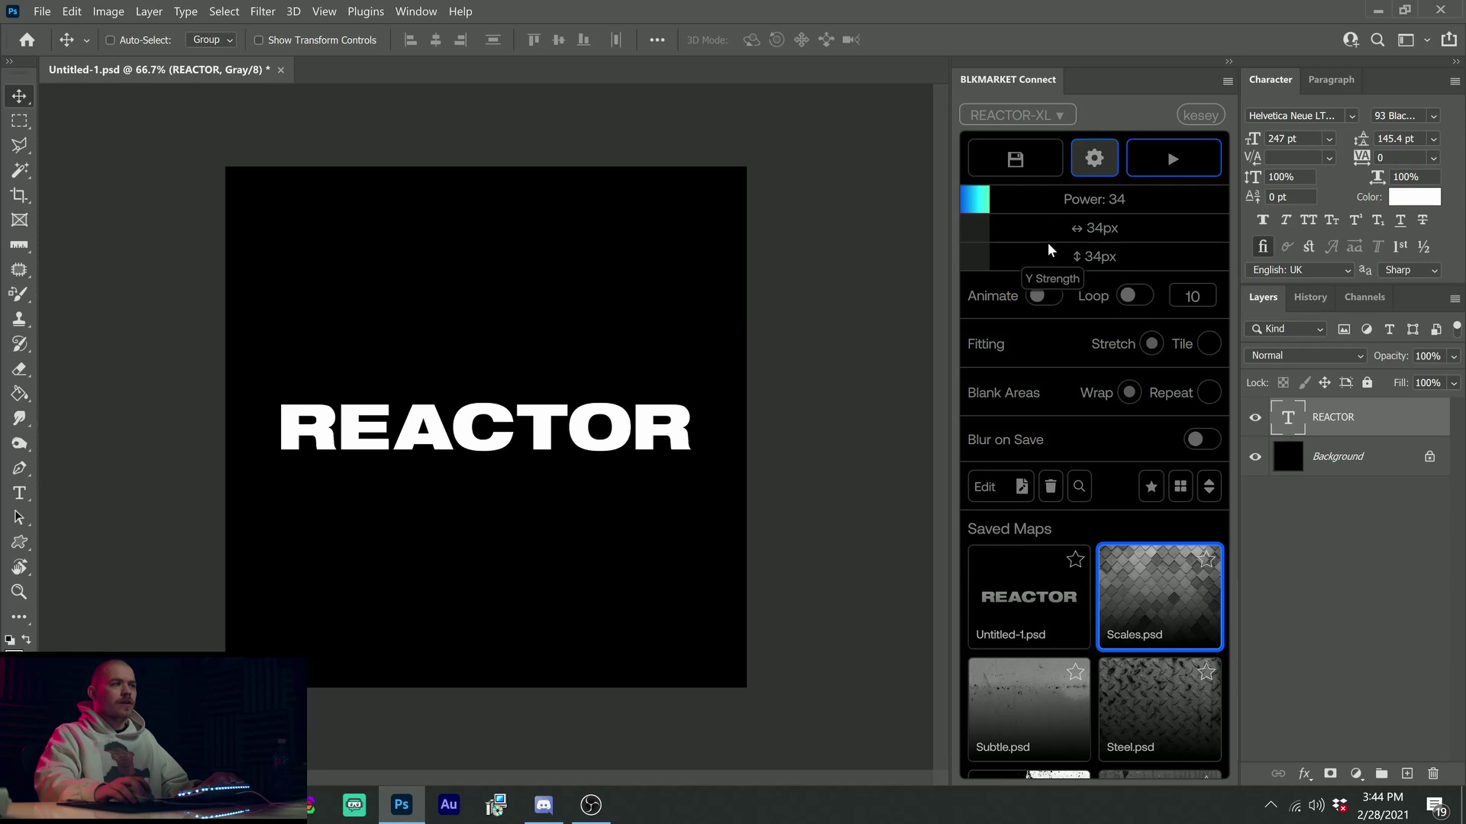
left_click_drag(1028, 202, 1091, 208)
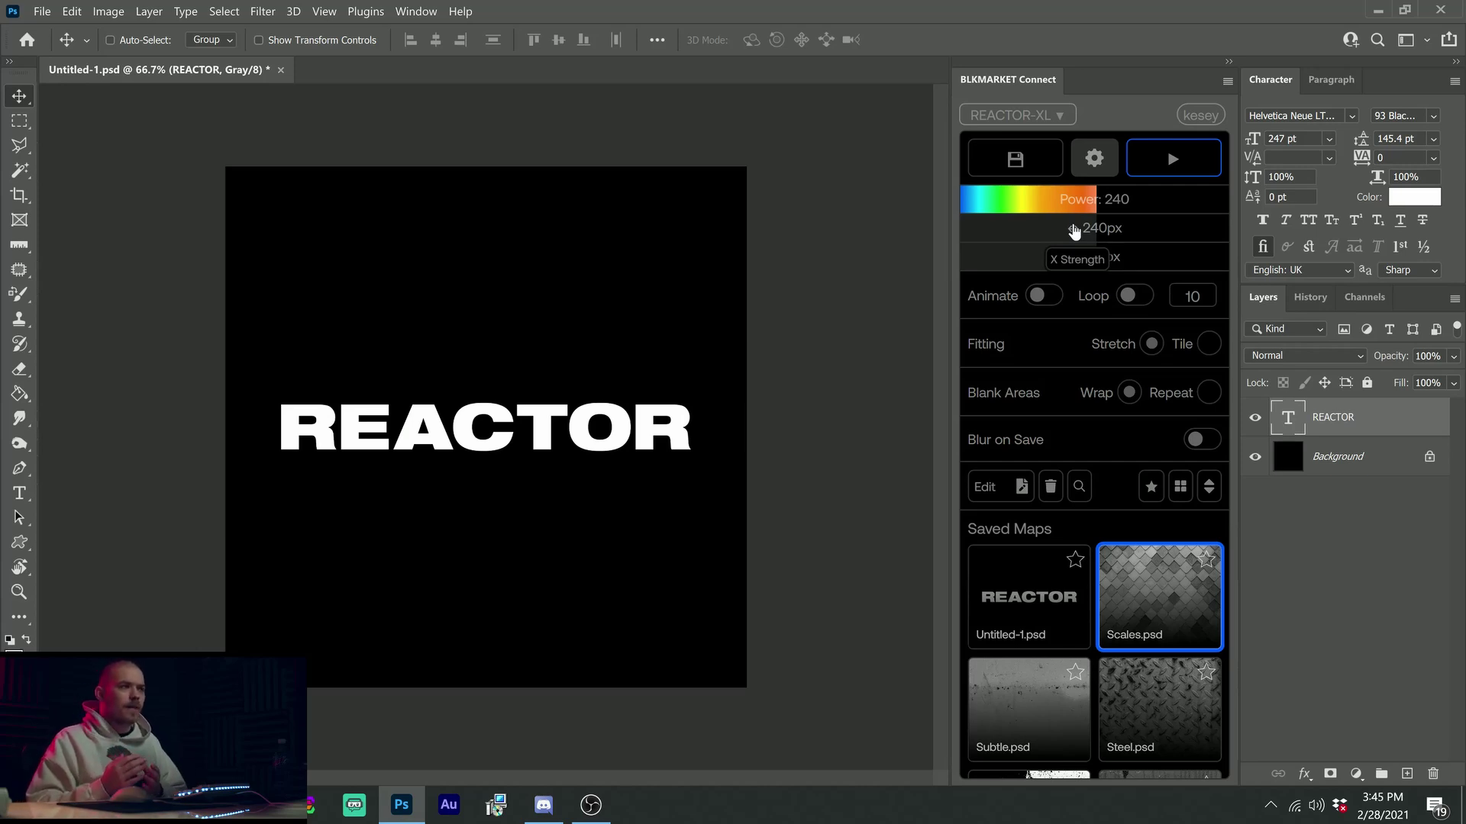
mouse_move(1092, 205)
left_mouse_down()
mouse_move(1014, 196)
mouse_move(1078, 203)
left_mouse_up()
left_click(1176, 163)
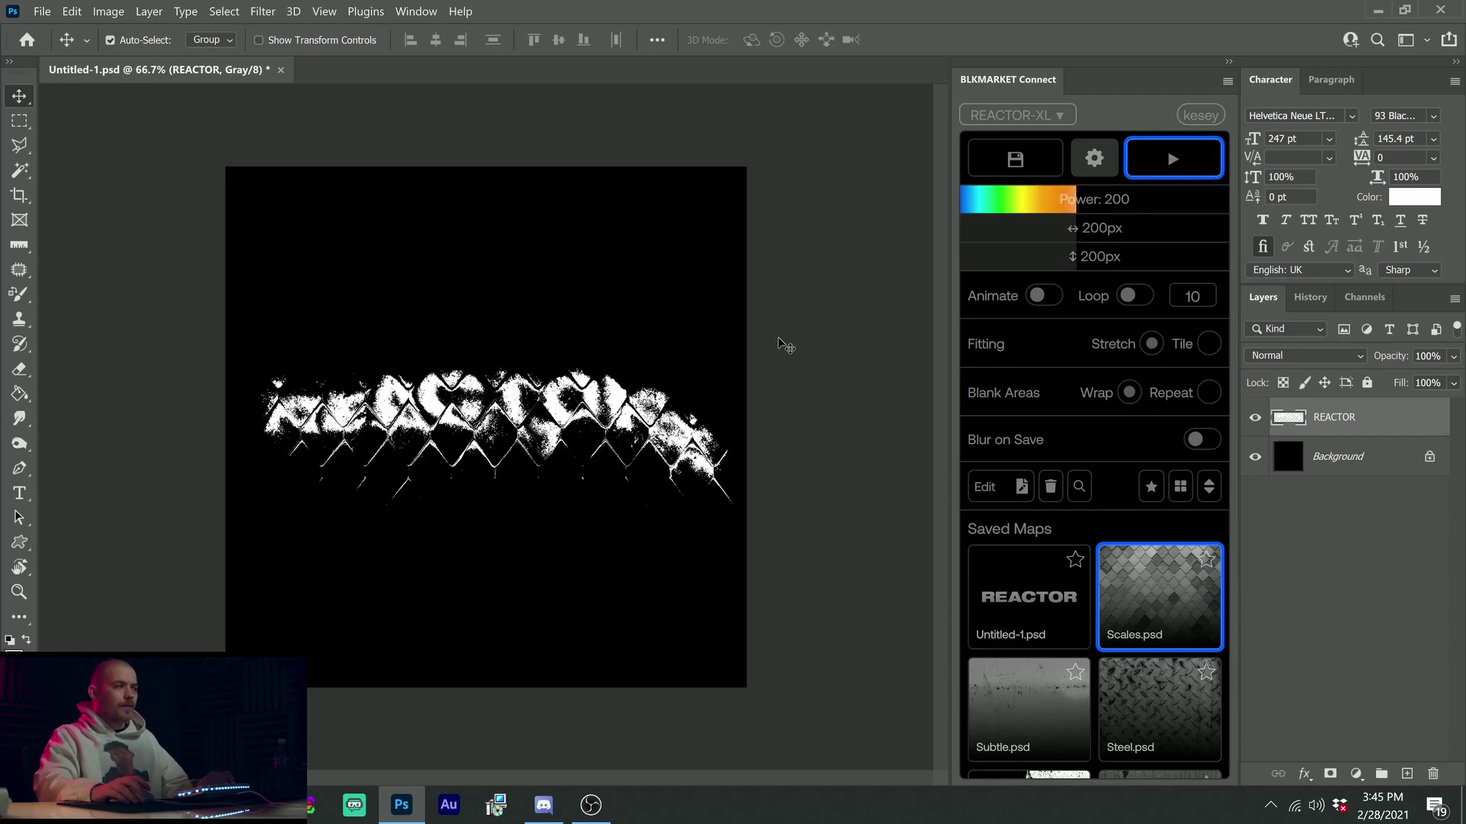
key("ctrl+z")
Set the power to 80, try the Scales.psd map on the REACTOR text, and undo the distortion
left_click(1015, 200)
left_click(1173, 159)
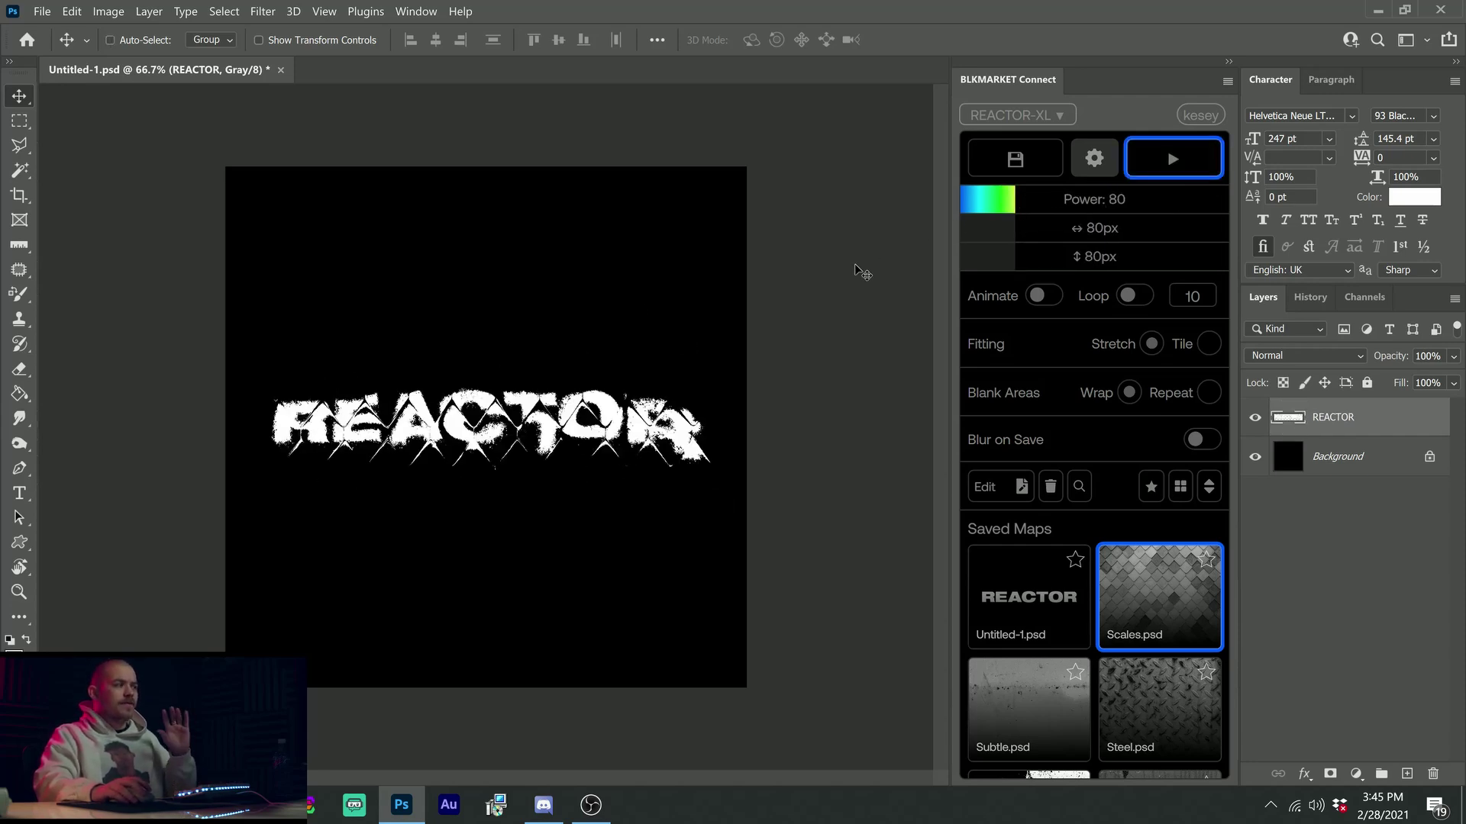
key("ctrl+z")
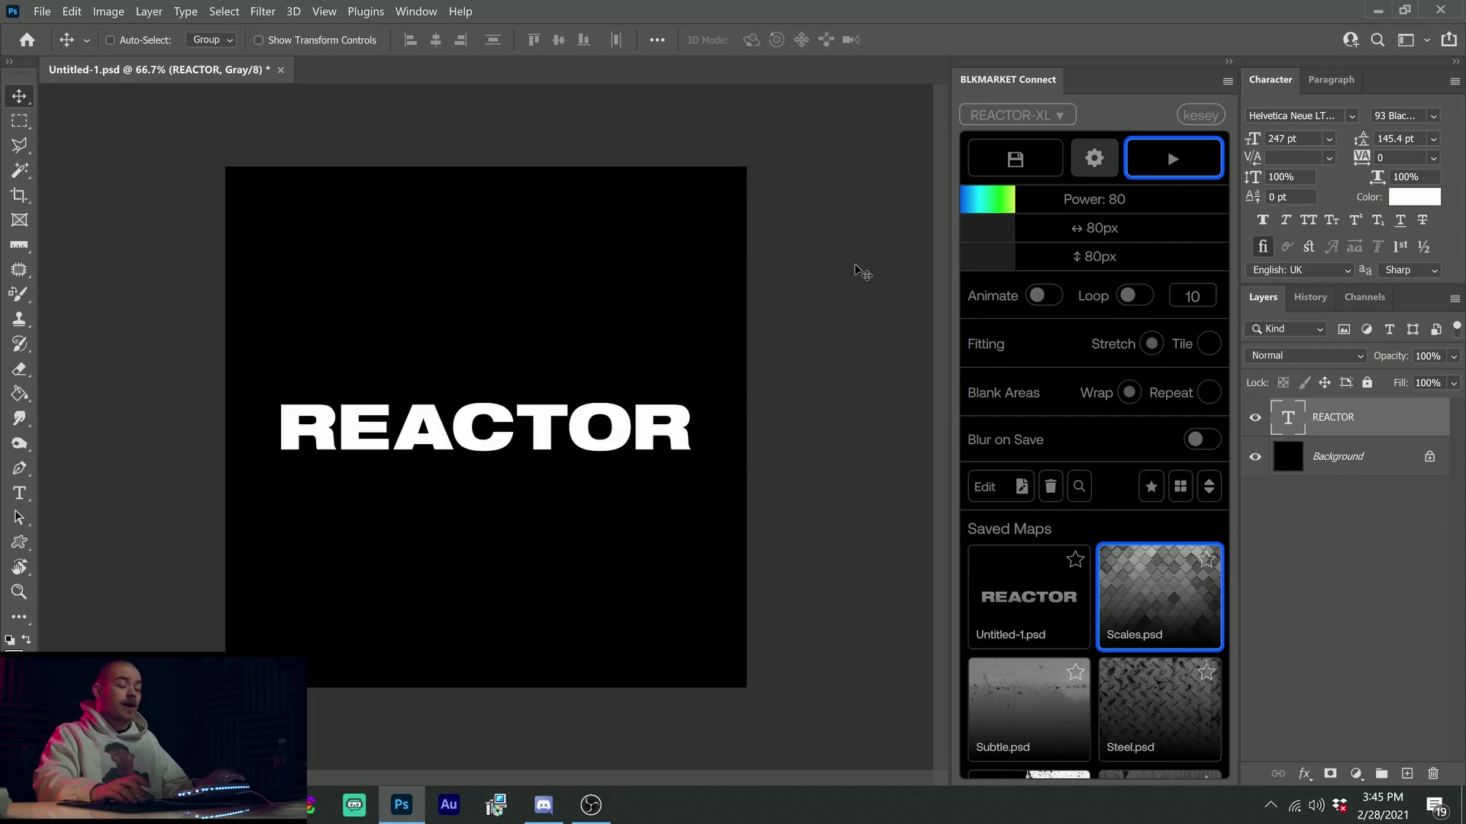
Try the Rips.psd map with X strength 0 px and Y strength 210 px, and undo the vertical distortion
left_click(982, 200)
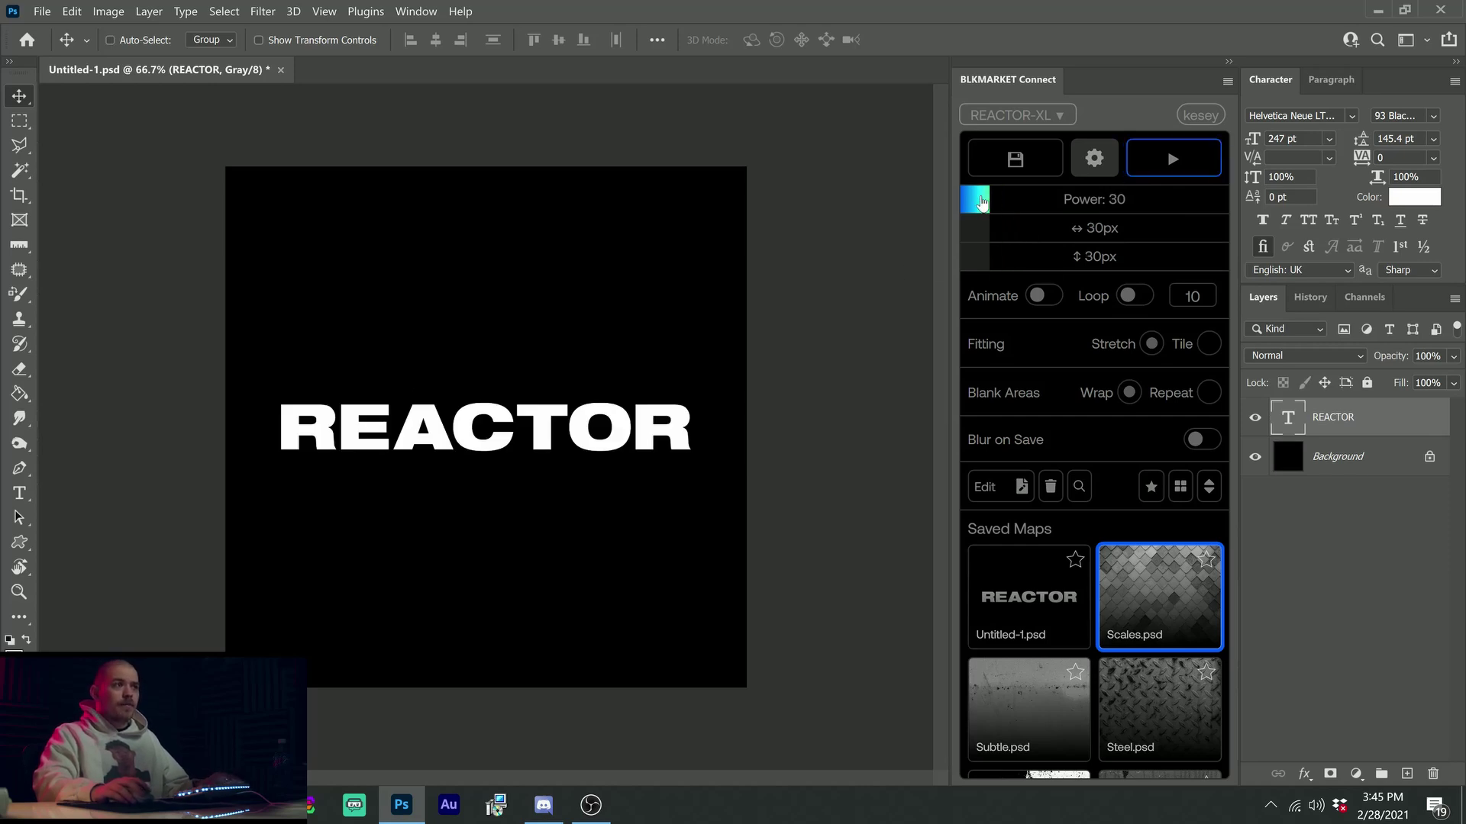
left_click_drag(982, 200, 963, 232)
scroll(1054, 644, "down", 3)
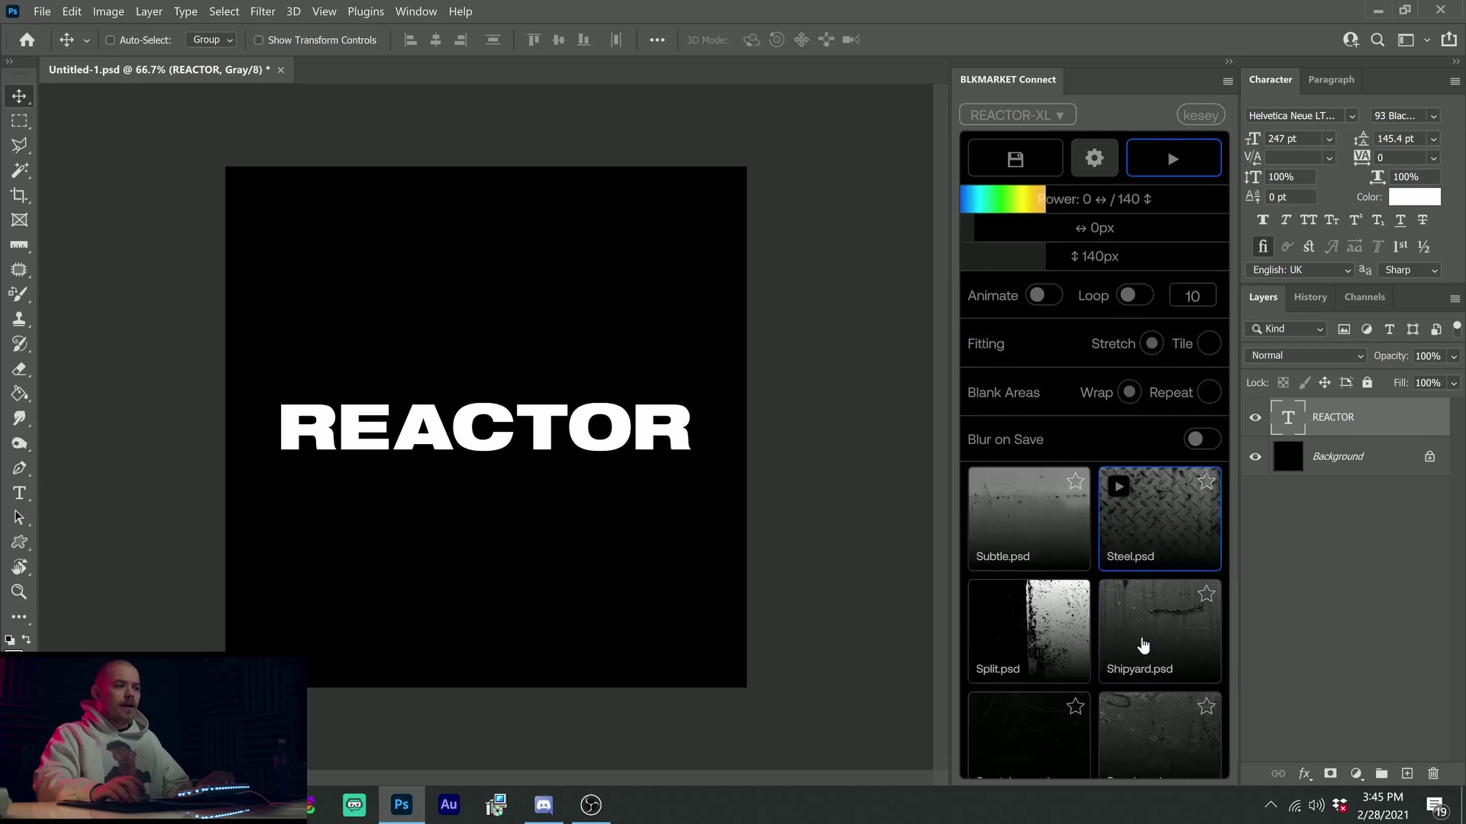
scroll(1122, 634, "down", 2)
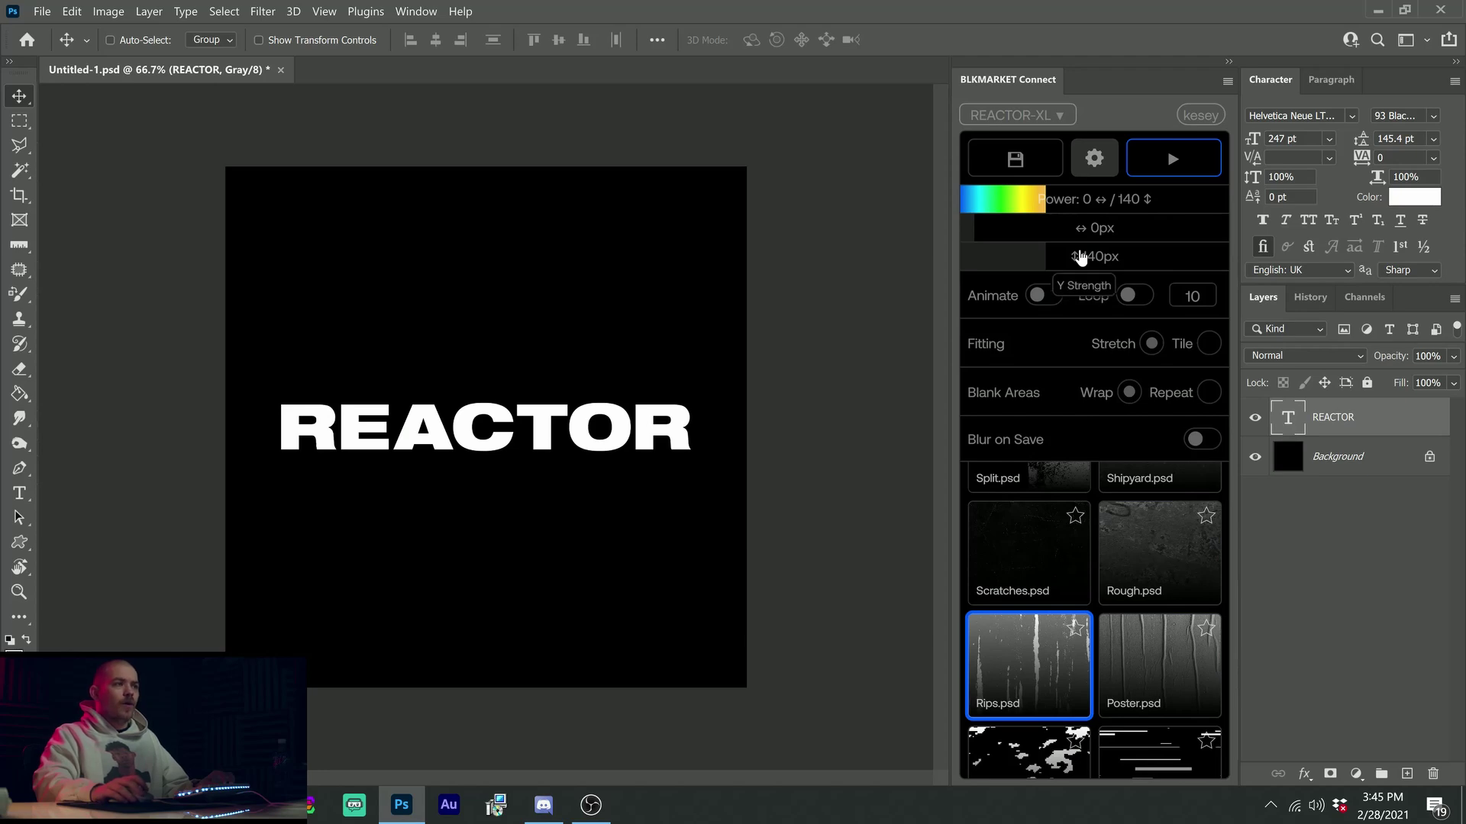
left_click_drag(1068, 259, 1083, 252)
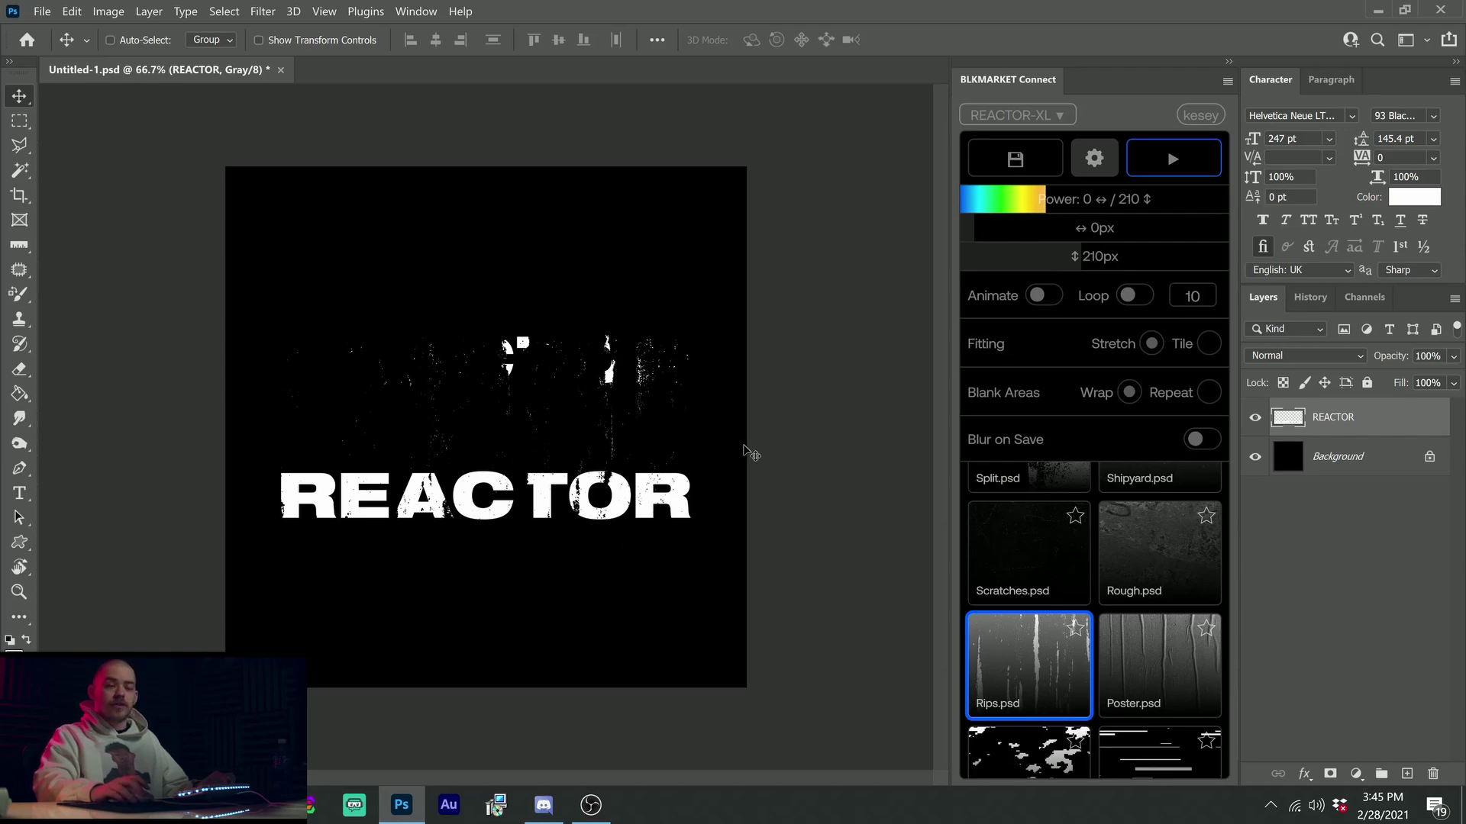
key("ctrl+z")
Set Y strength to 0 px and X strength to 240 px, and try the Rips.psd map on the text
left_click_drag(1058, 265, 880, 228)
left_click_drag(972, 232, 1096, 232)
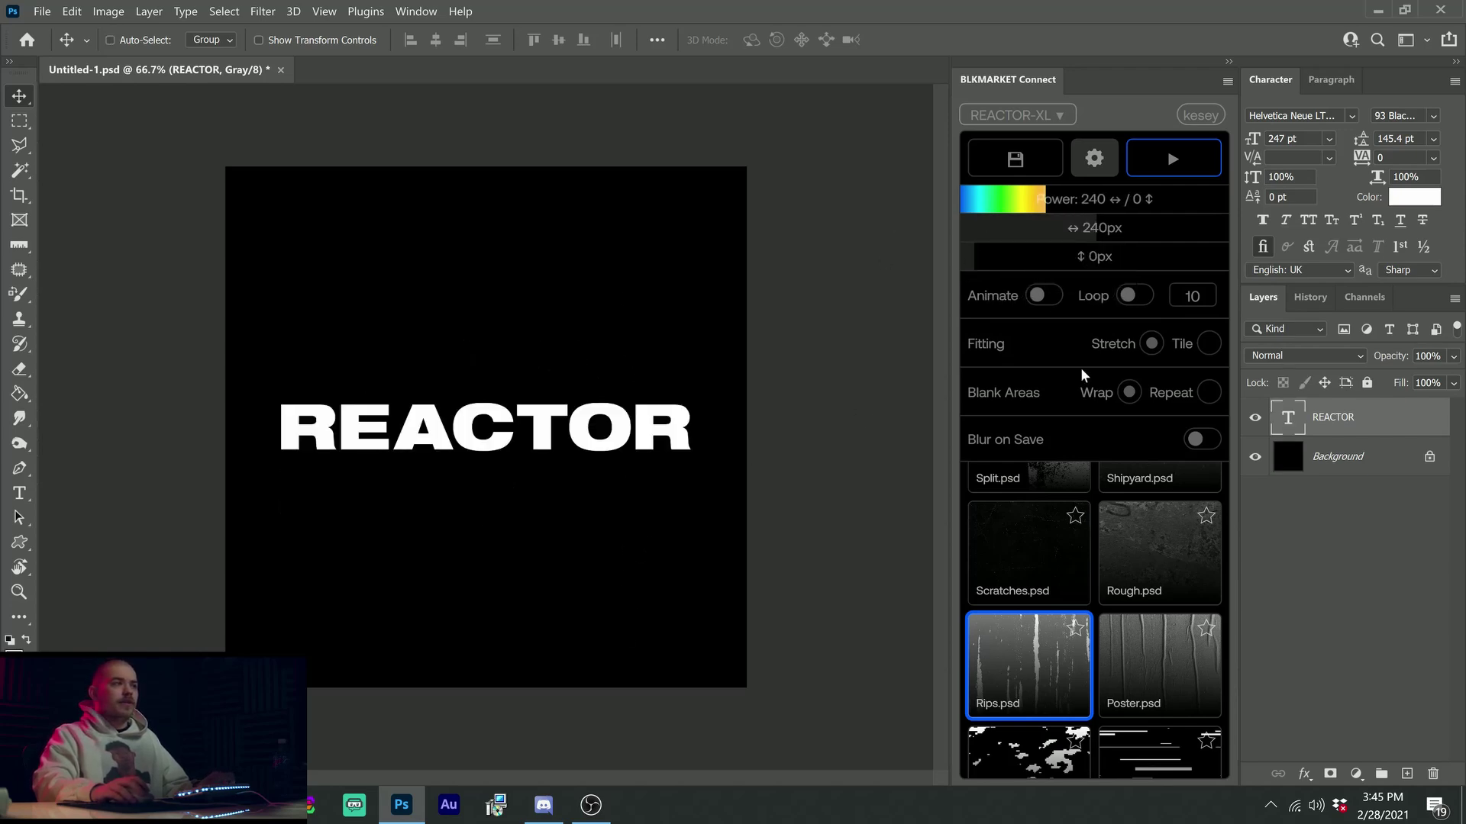
left_click(993, 637)
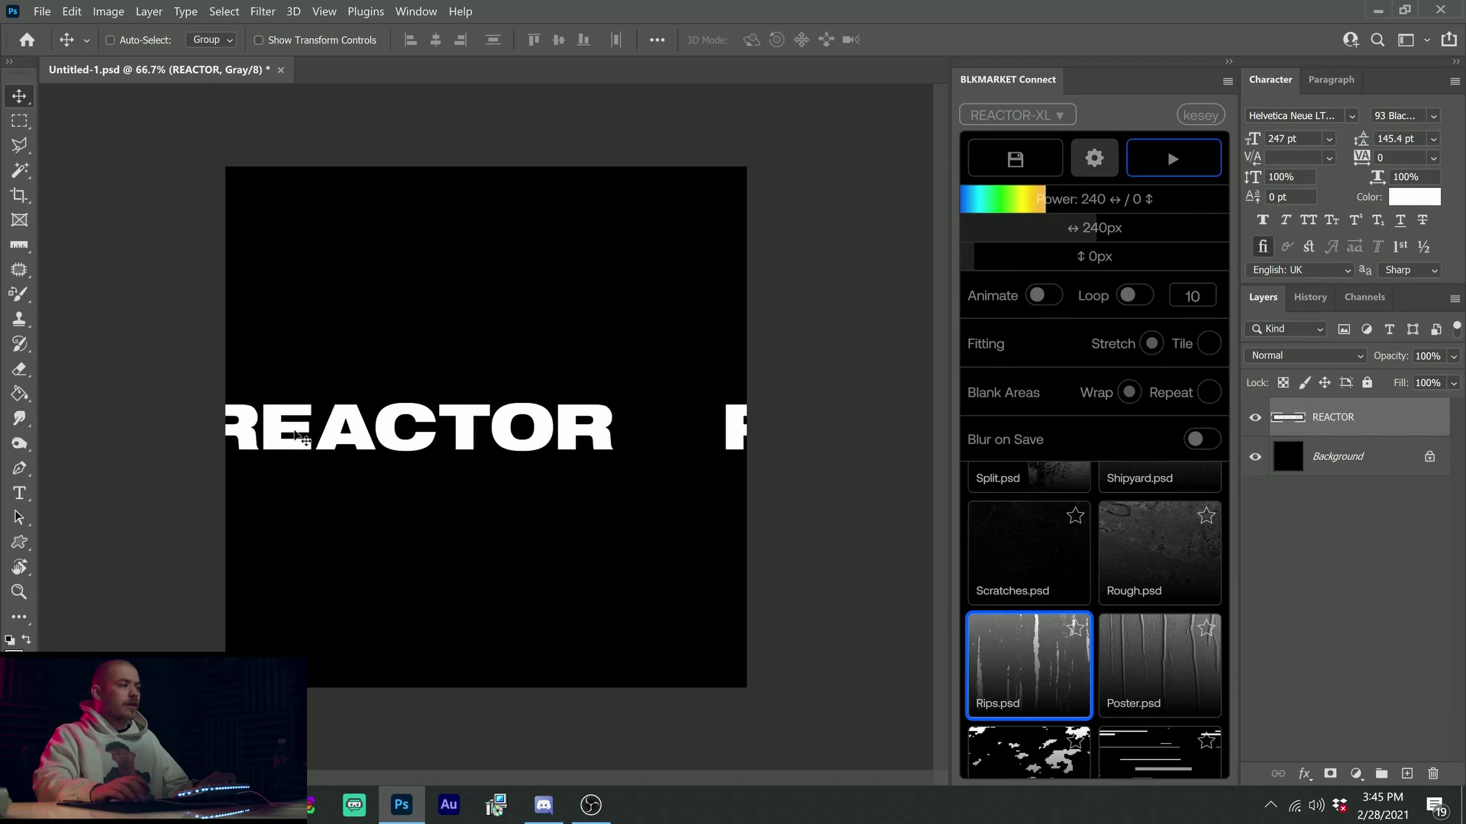
key("ctrl+z")
Try the saved map with horizontal bars on the REACTOR text at X strength 240 px, and undo it
left_click(1160, 752)
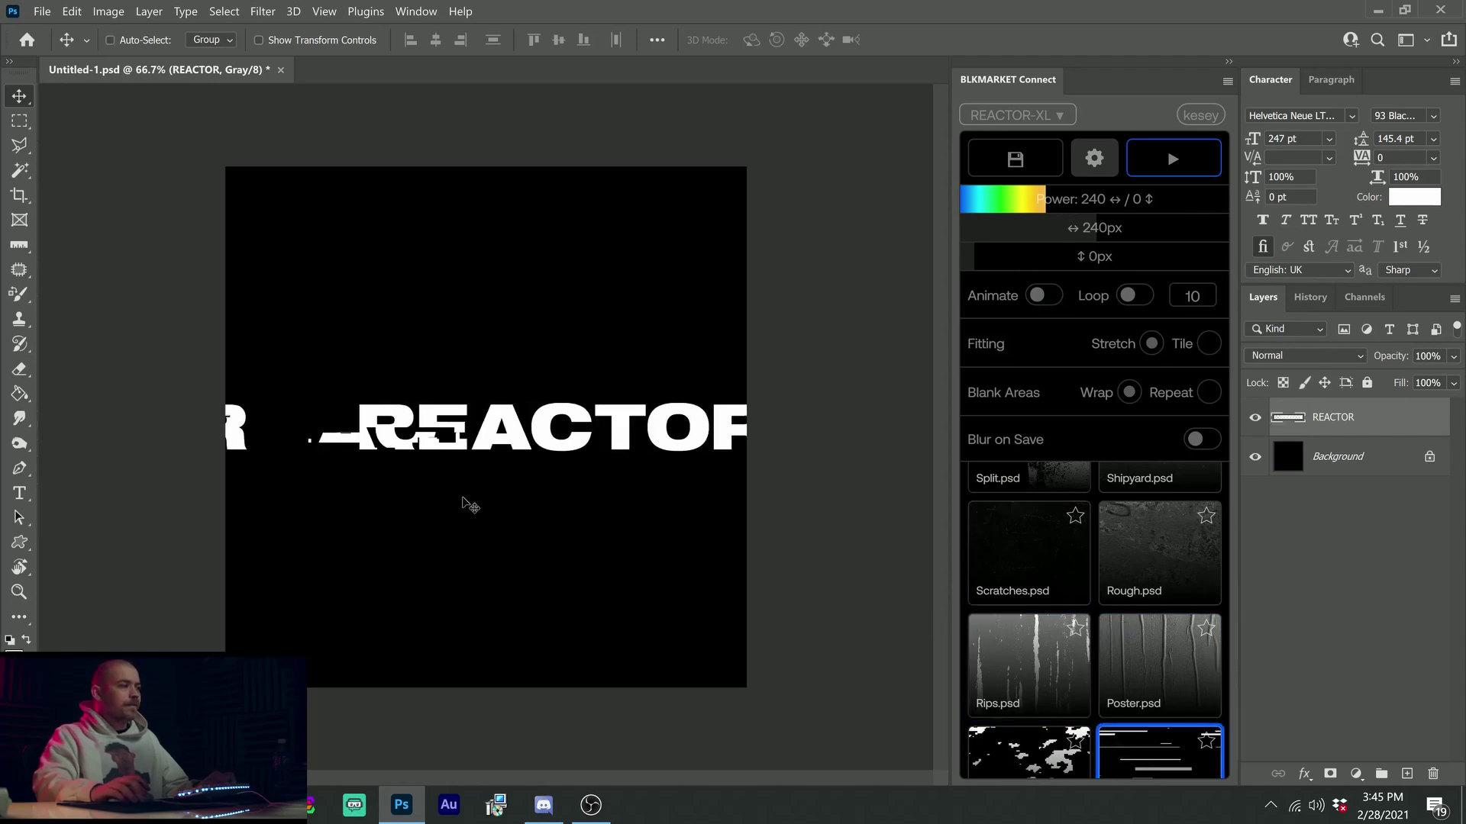
key("ctrl")
key("ctrl+z")
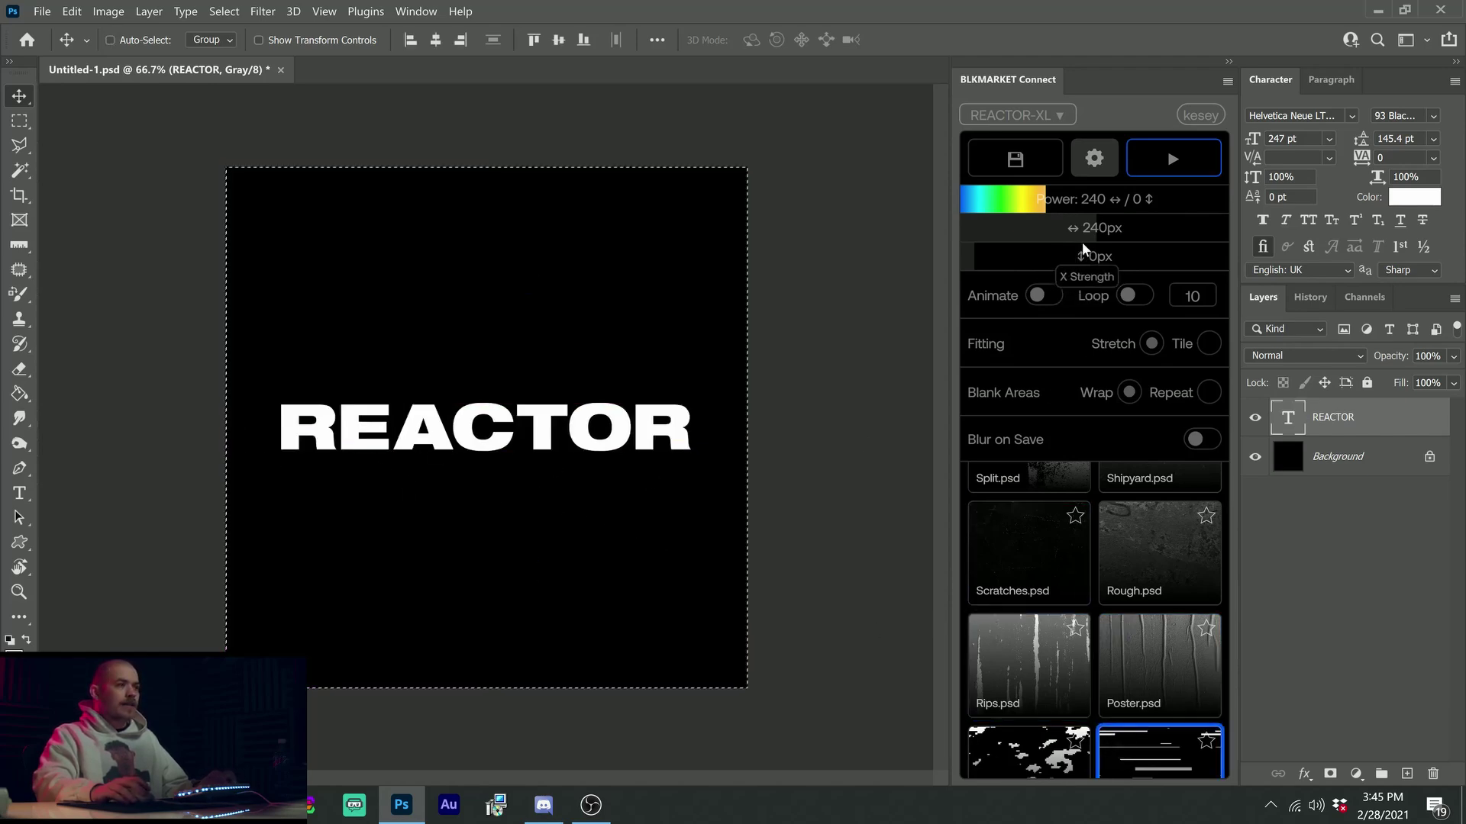
Set the Y strength to 450 px and the X strength to 170 px independently, and collapse the displacement settings
left_click_drag(1067, 265, 1198, 249)
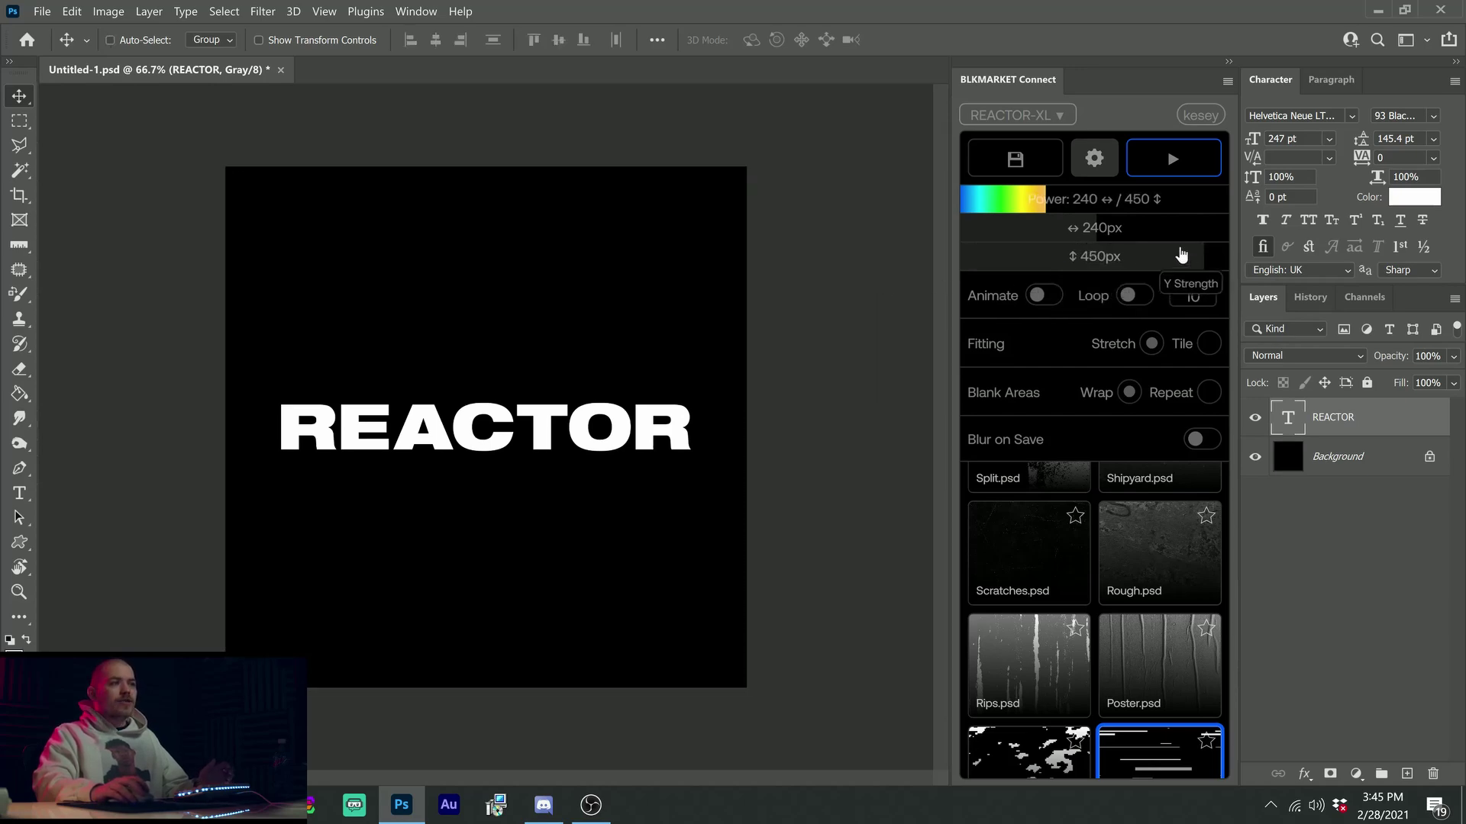
left_click(1059, 229)
left_click(1109, 157)
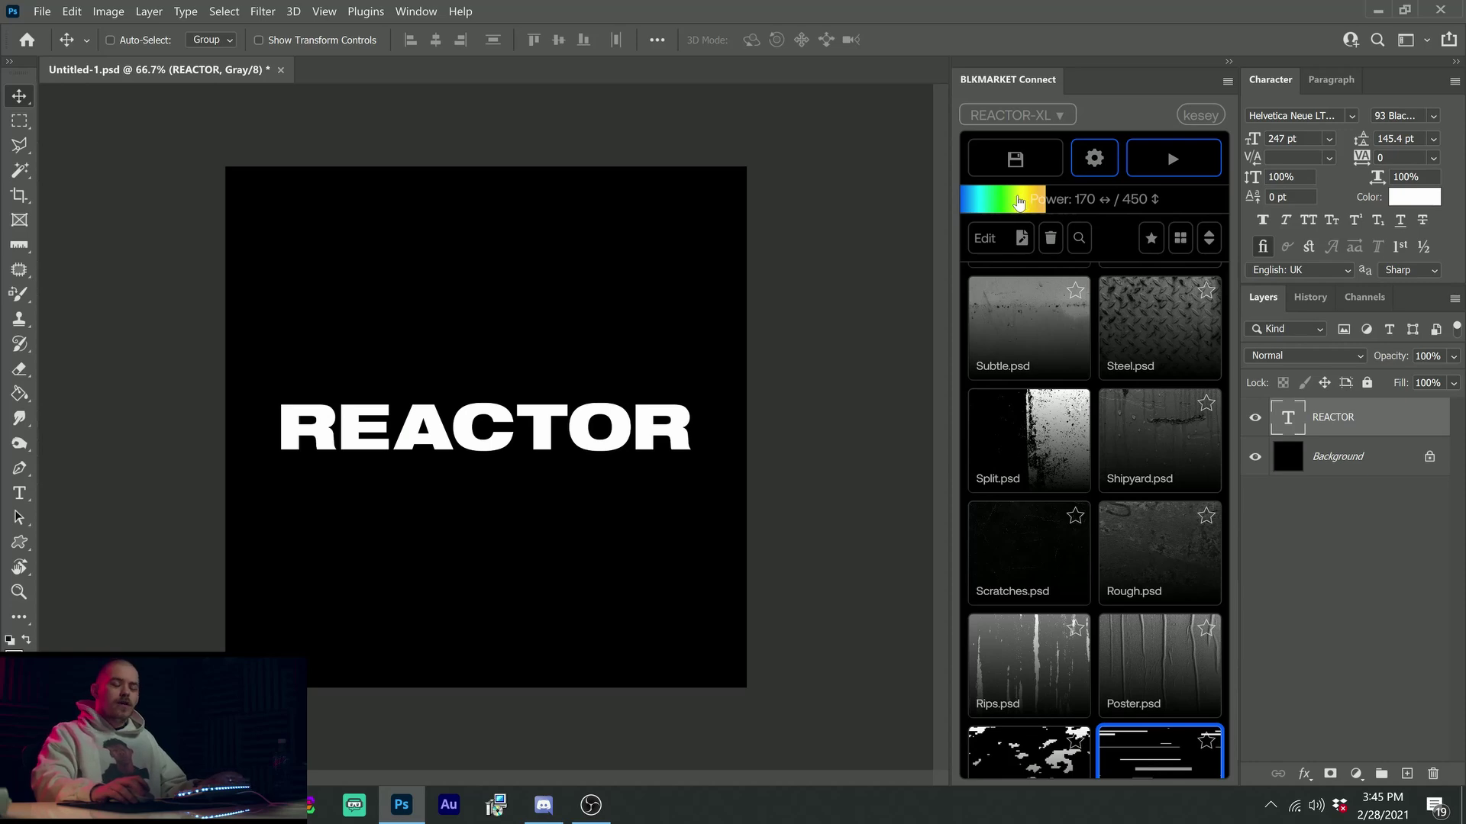
Set the overall displacement power to 180 for both X and Y strength
left_click(1105, 173)
mouse_move(1069, 228)
left_mouse_down()
mouse_move(1149, 233)
mouse_move(1068, 229)
mouse_move(1043, 260)
mouse_move(1175, 268)
mouse_move(1069, 252)
mouse_move(1046, 209)
mouse_move(1023, 212)
mouse_move(1145, 203)
mouse_move(1057, 211)
left_mouse_up()
left_click(1094, 159)
left_click(1094, 158)
Turn on Animate and Loop for the displacement, and set the overall power to 120
left_click(1044, 296)
left_click(1134, 295)
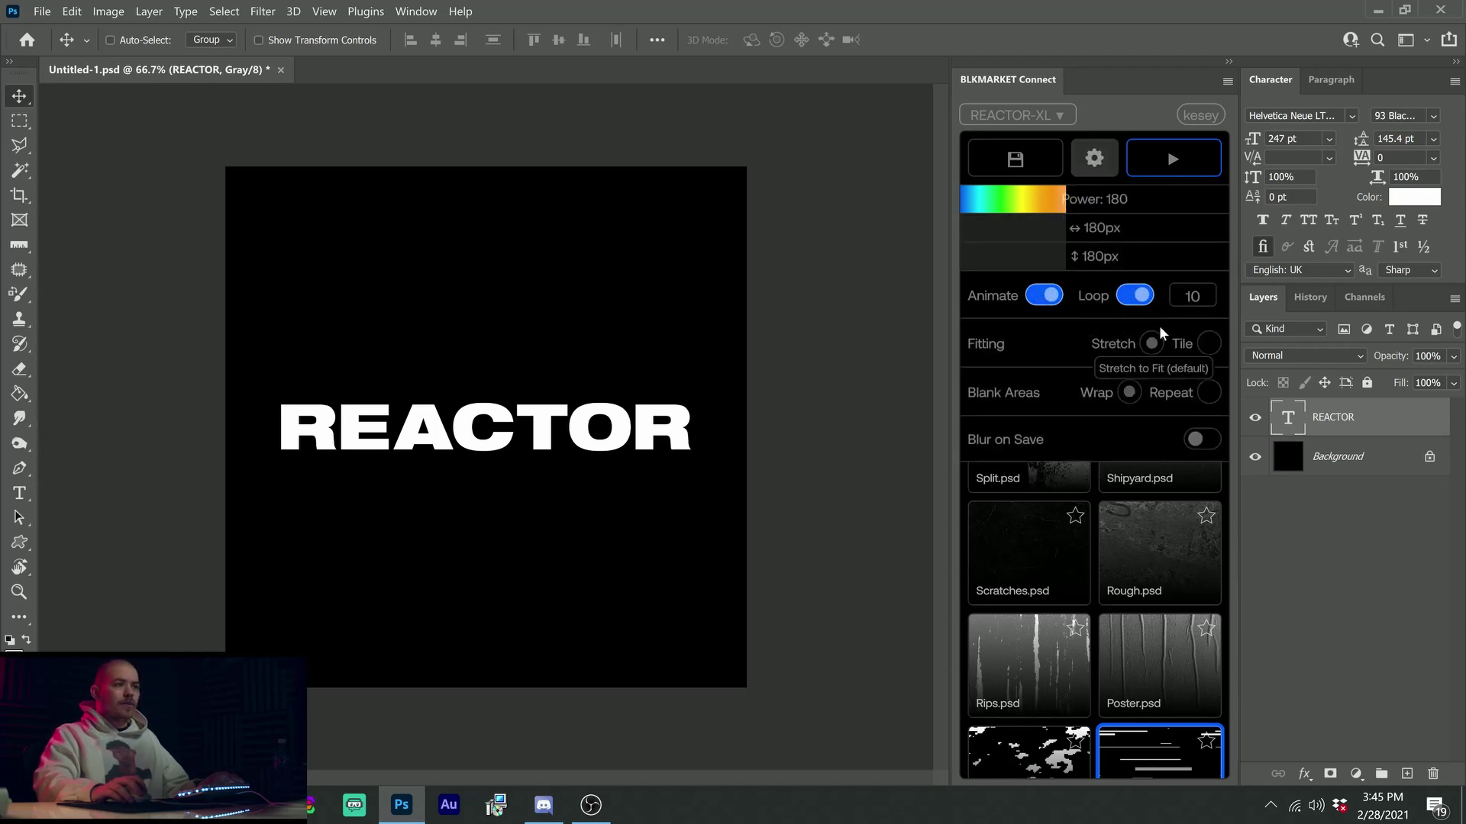
left_click(1135, 296)
left_click(1133, 295)
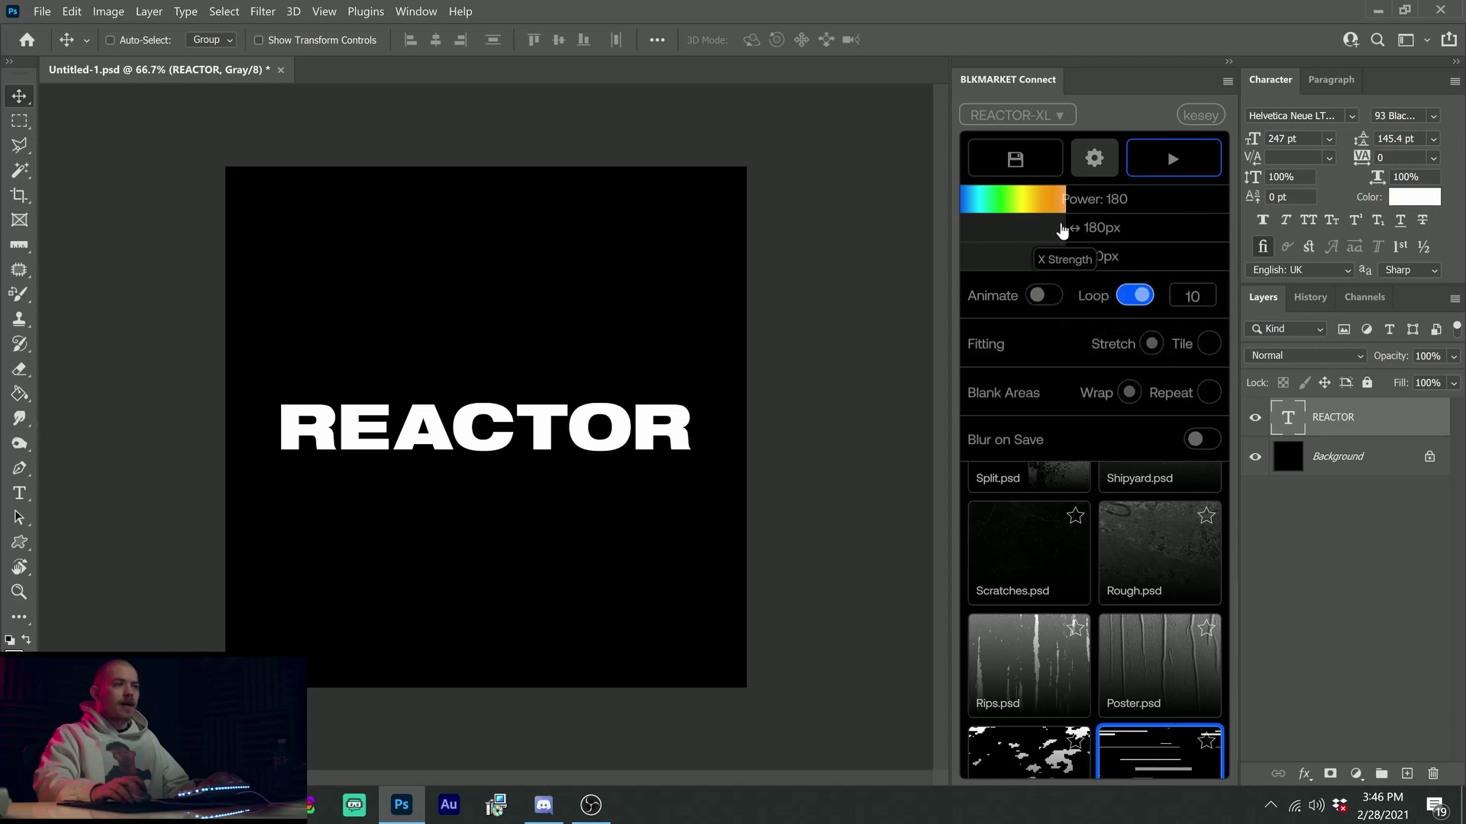
left_click(1035, 251)
left_click(1044, 295)
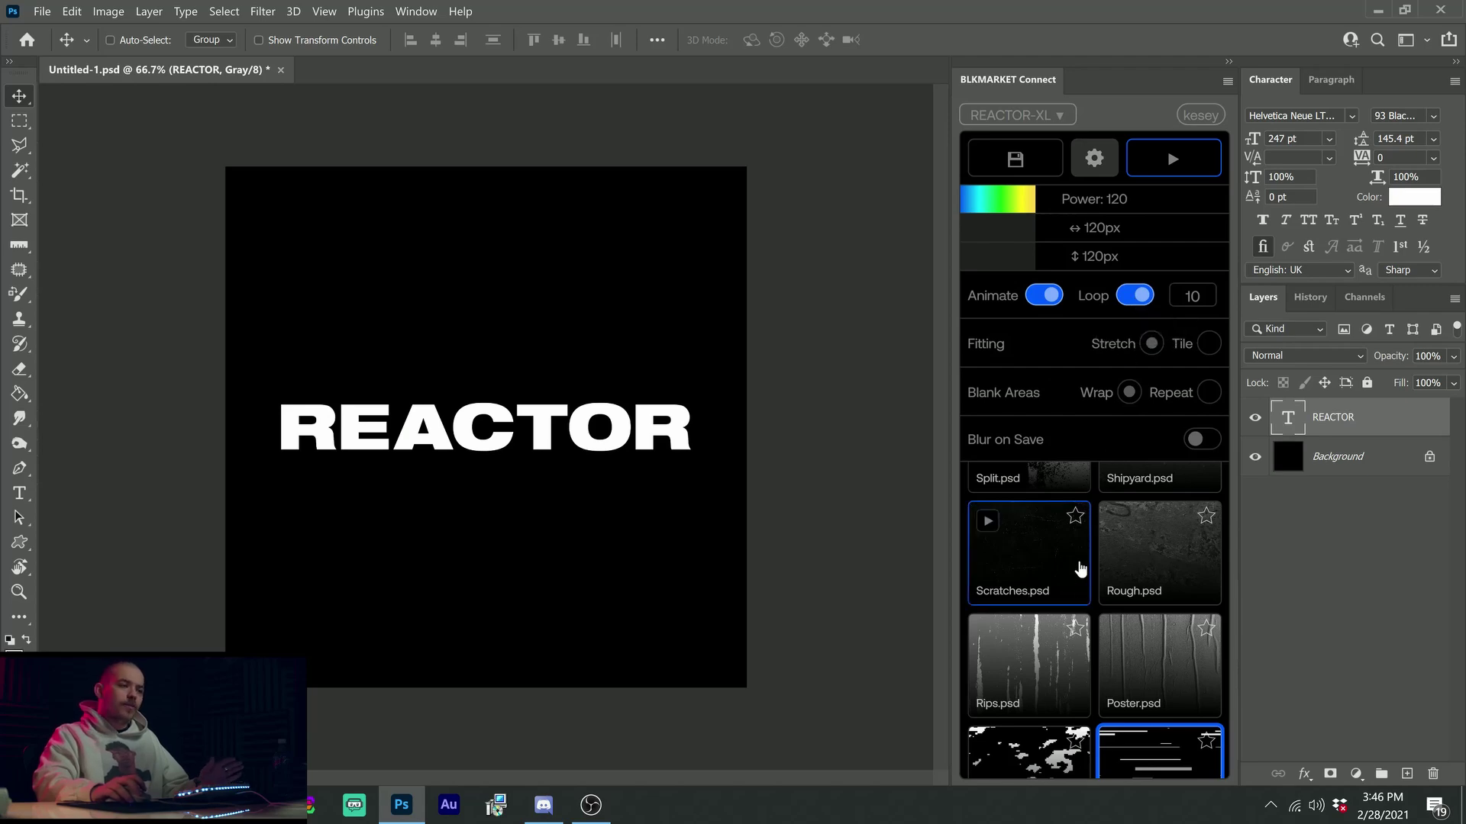
Convert the REACTOR text layer to a smart object and generate the looping displacement animation with the Scales.psd map
scroll(1079, 562, "up", 3)
scroll(1066, 633, "up", 3)
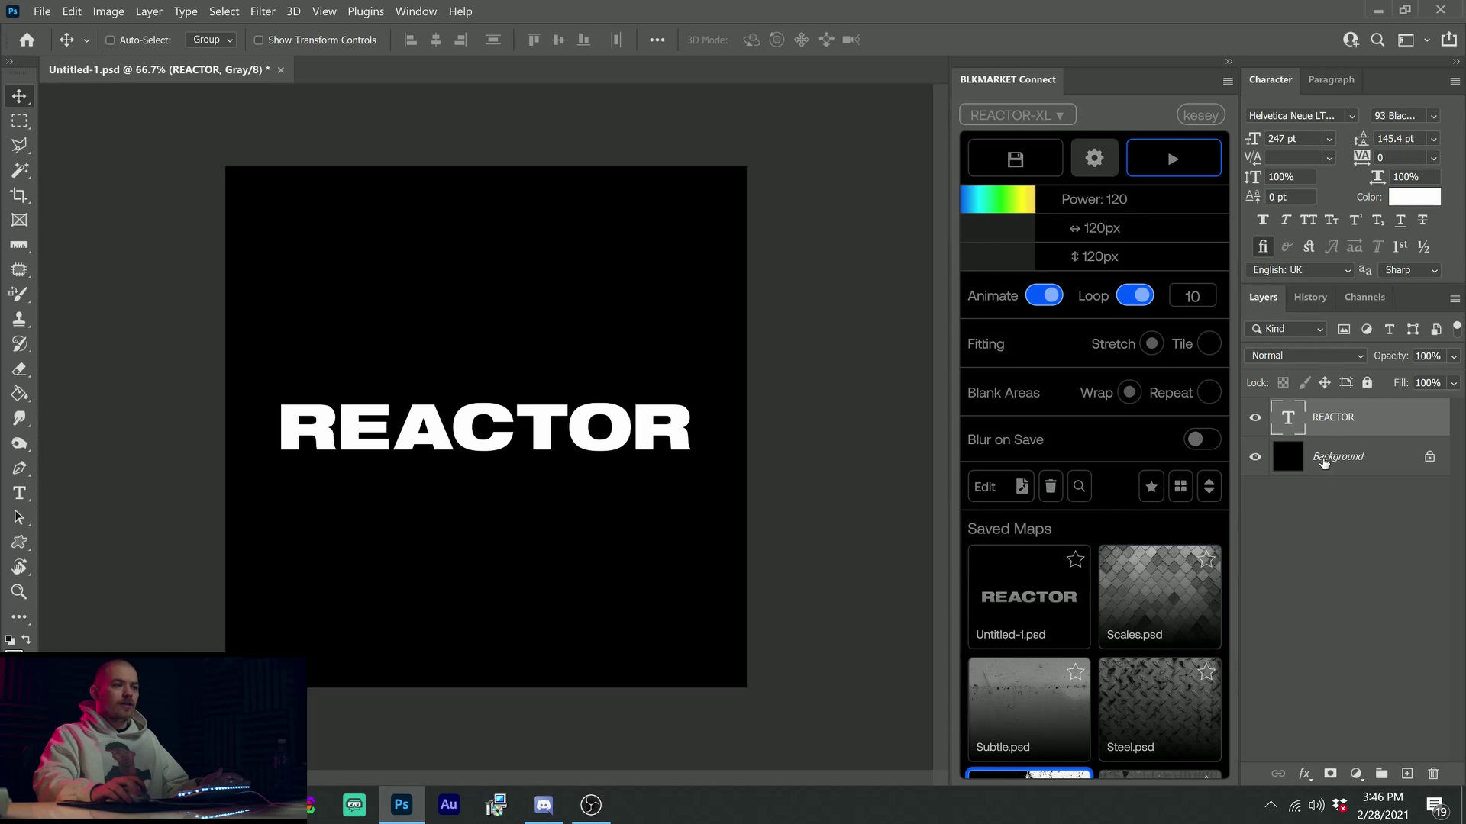
right_click(1381, 412)
left_click(1285, 252)
left_click(1120, 569)
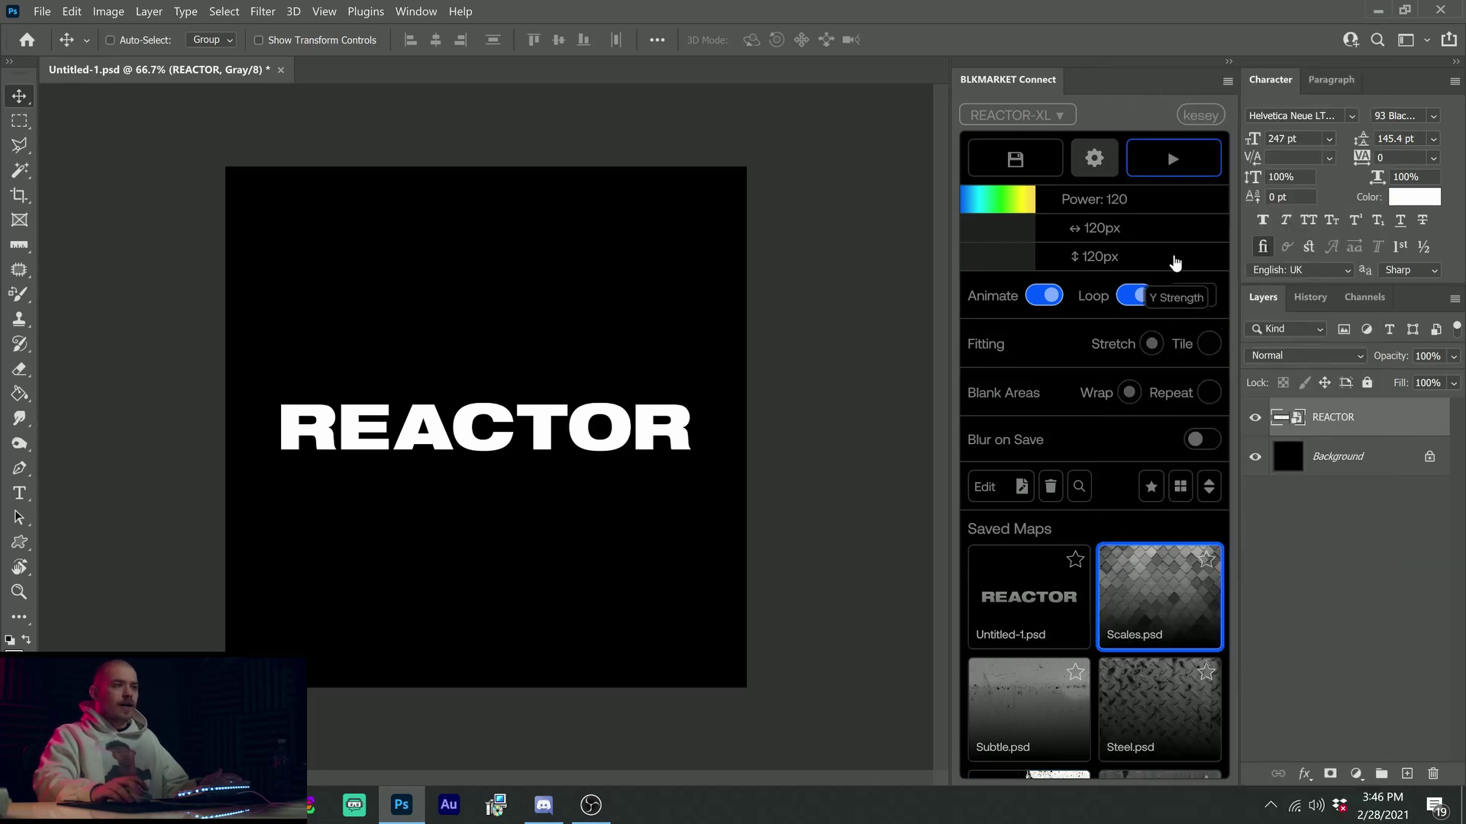
left_click(1173, 158)
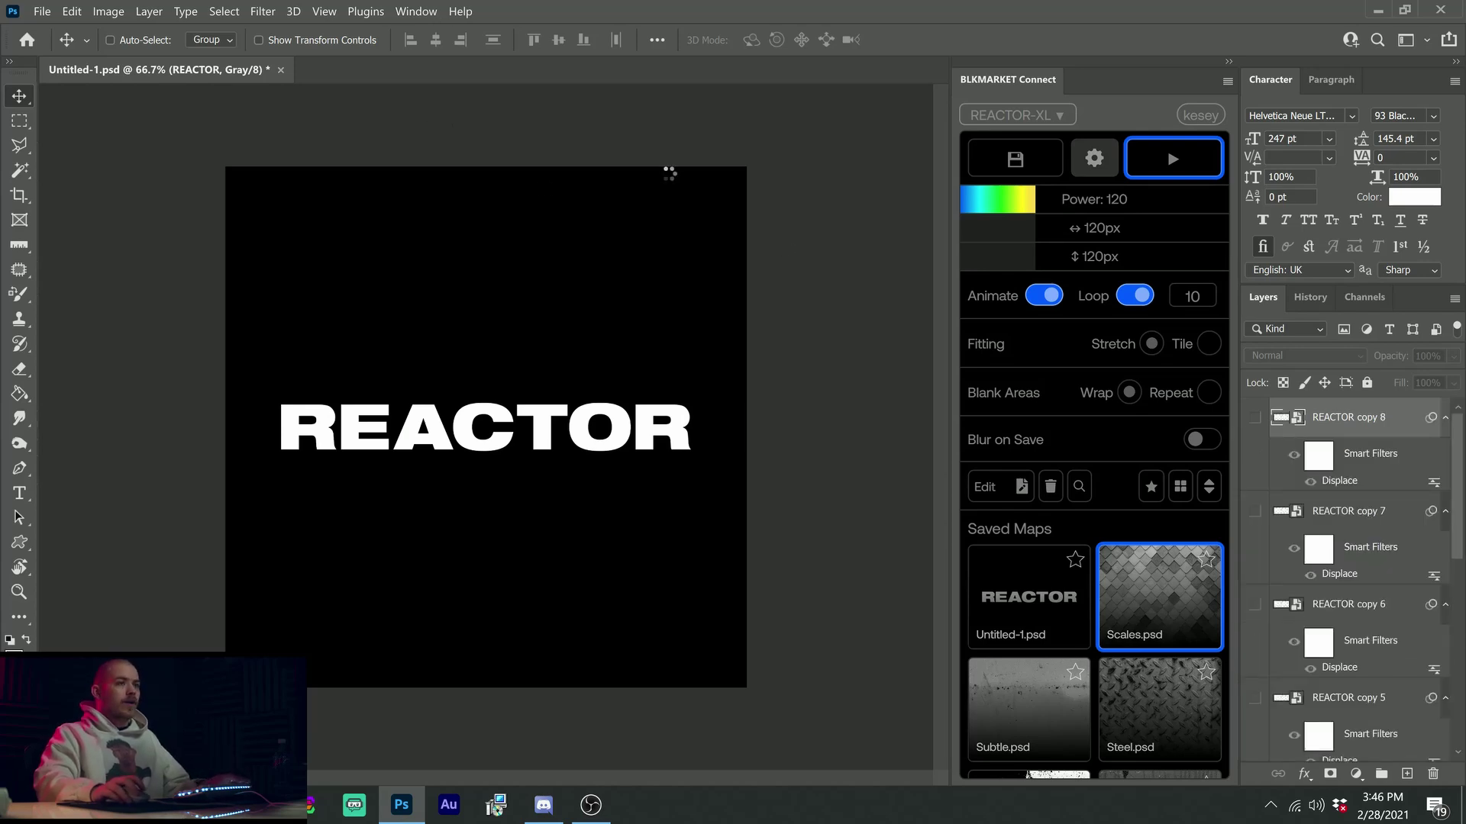
Show the Timeline and play back the generated REACTOR frame animation
left_click(418, 11)
left_click(445, 647)
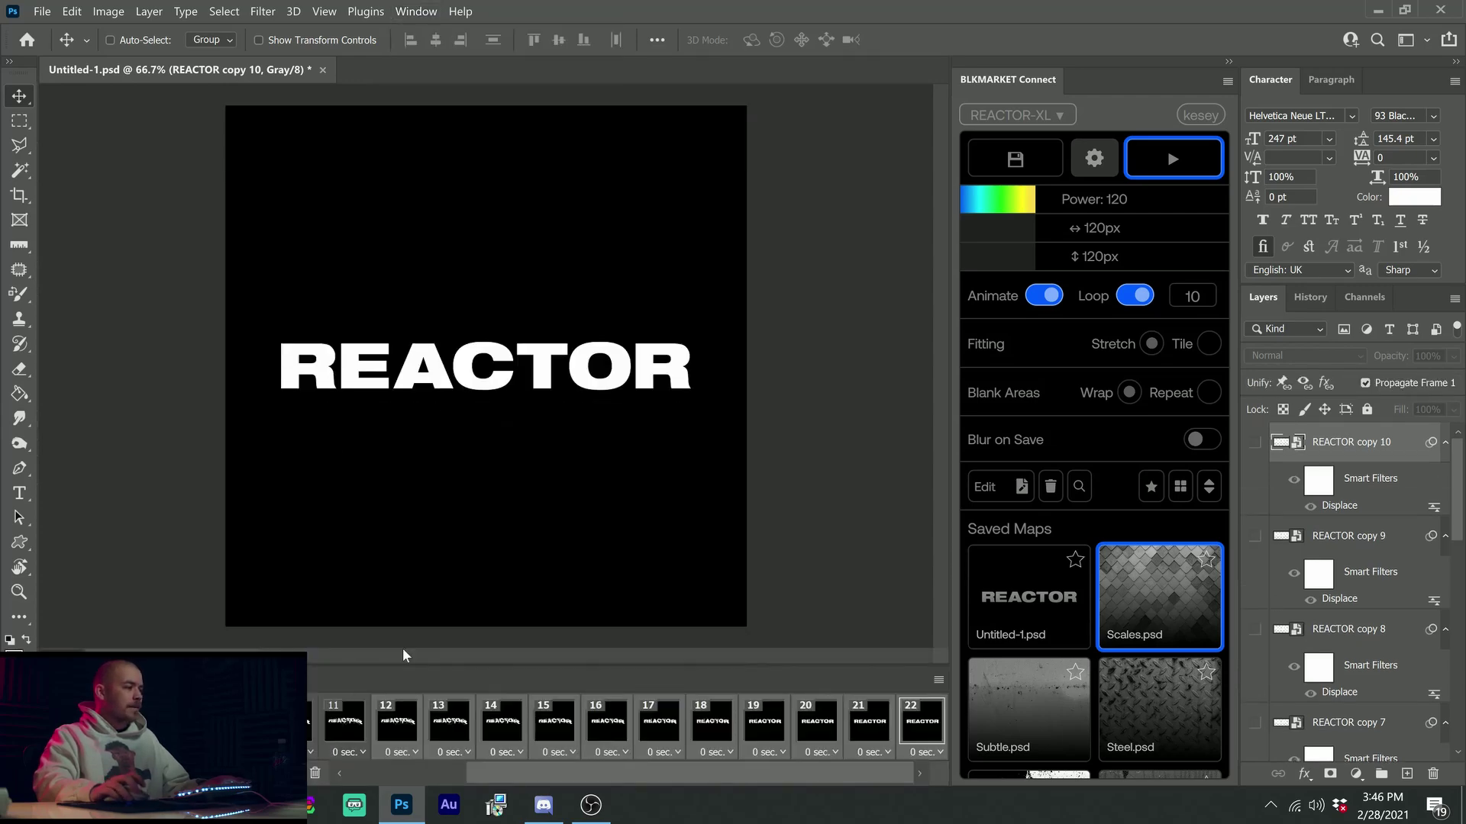
scroll(641, 726, "left", 3)
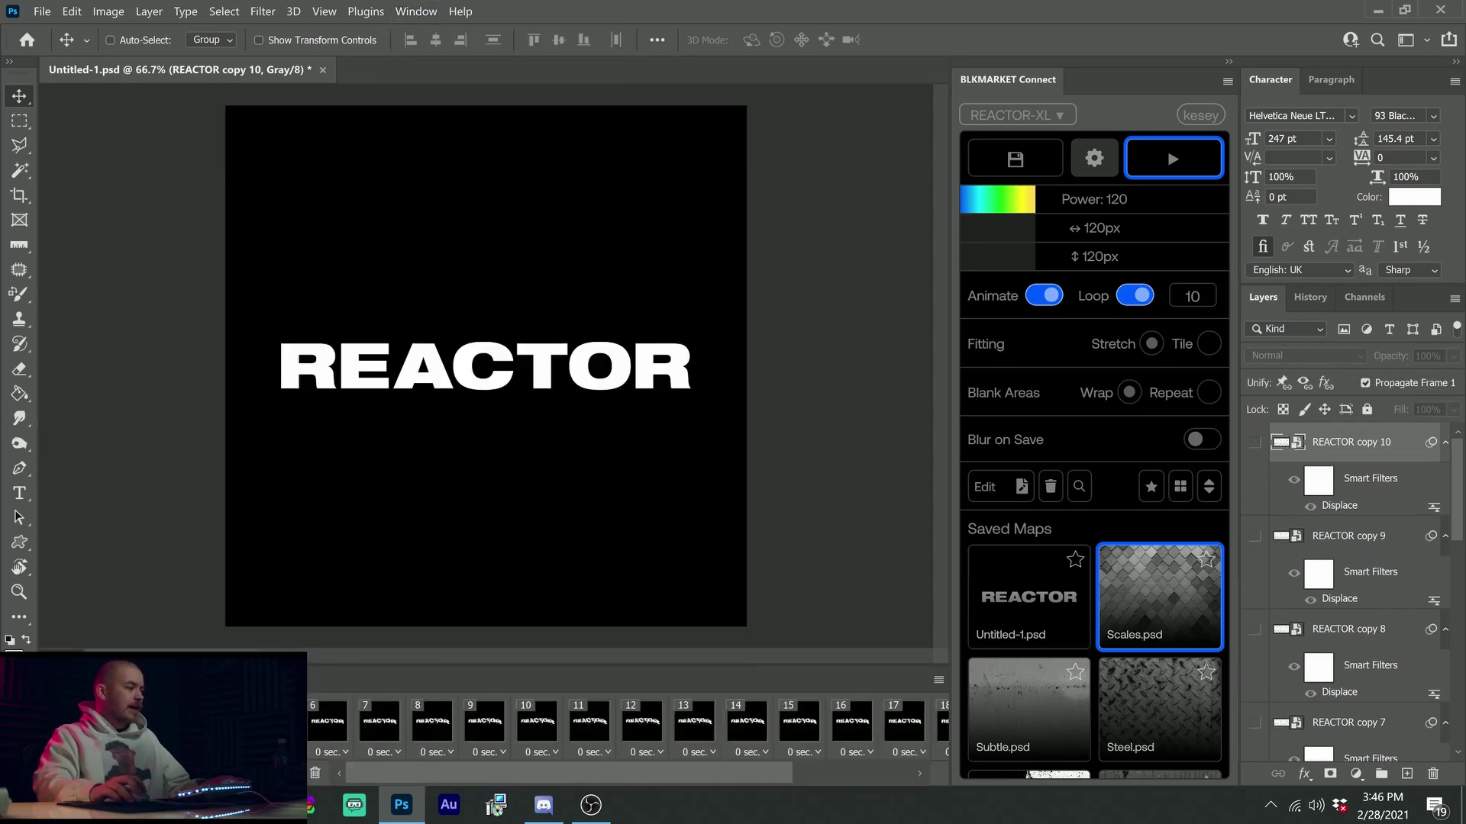
key("space")
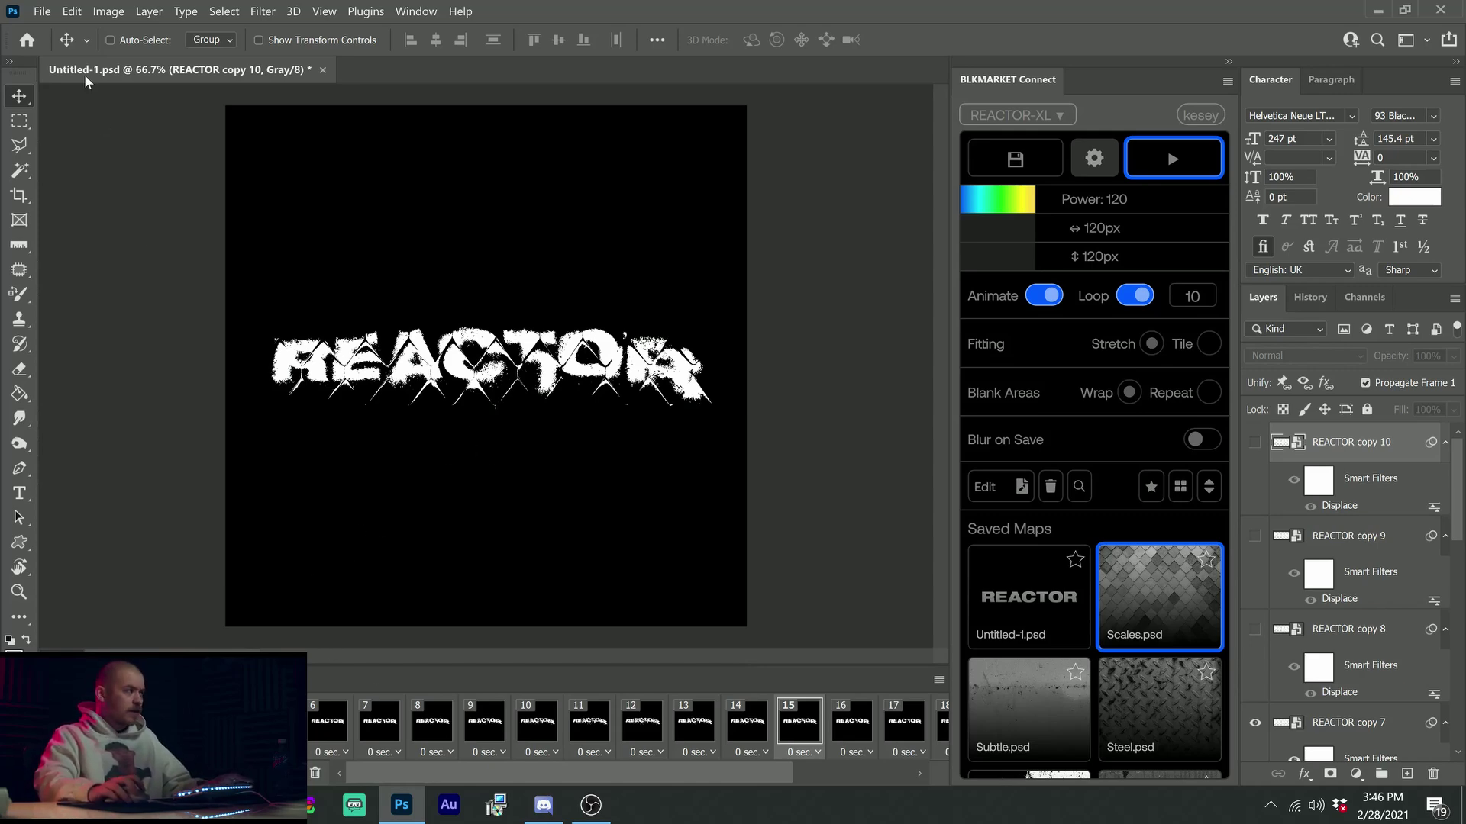
Review the Render Video export options, including the frame rate, and close them without rendering
left_click(42, 11)
mouse_move(76, 279)
left_click(319, 521)
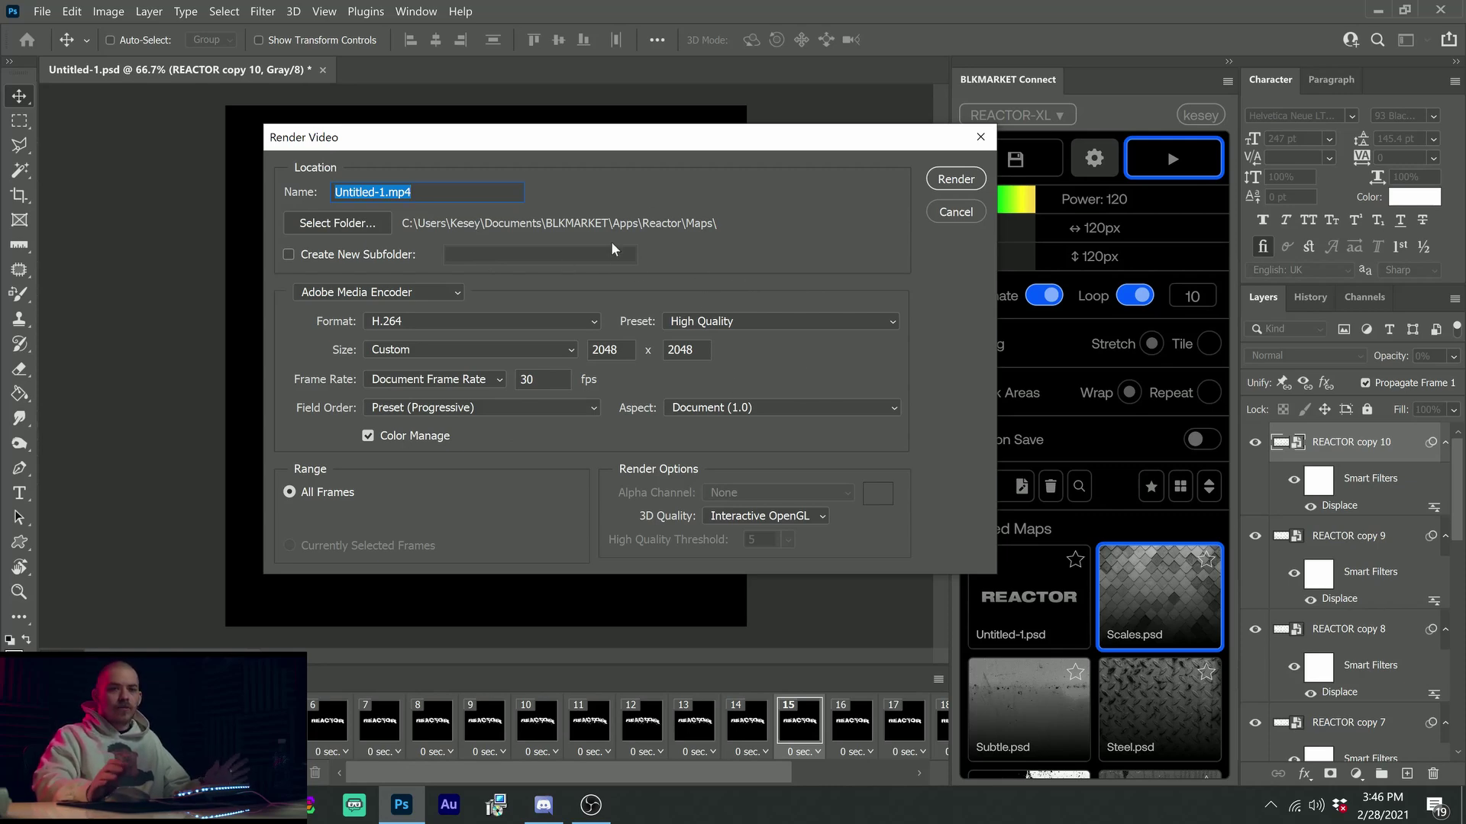
left_click(540, 379)
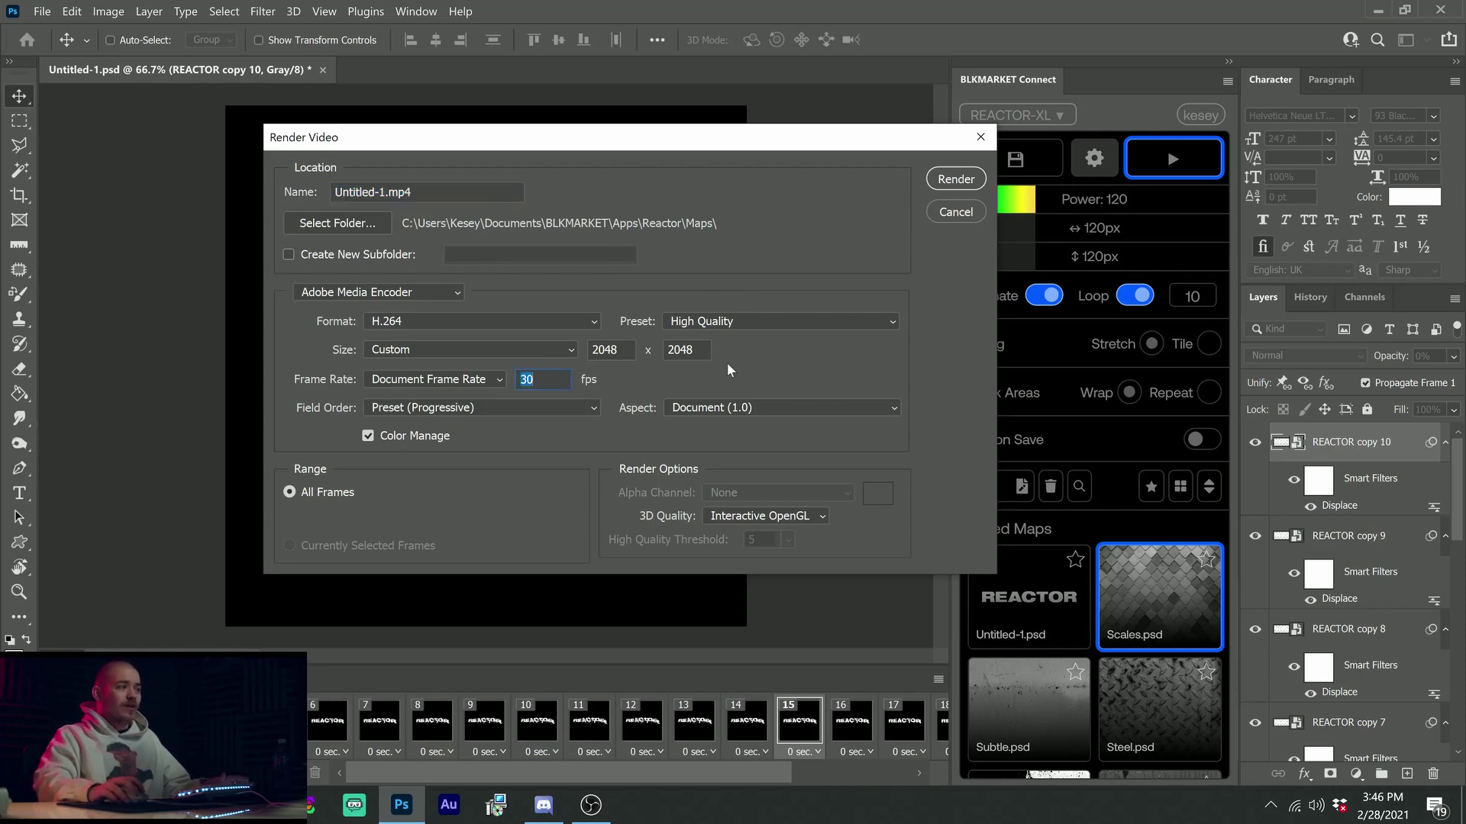
left_click(950, 214)
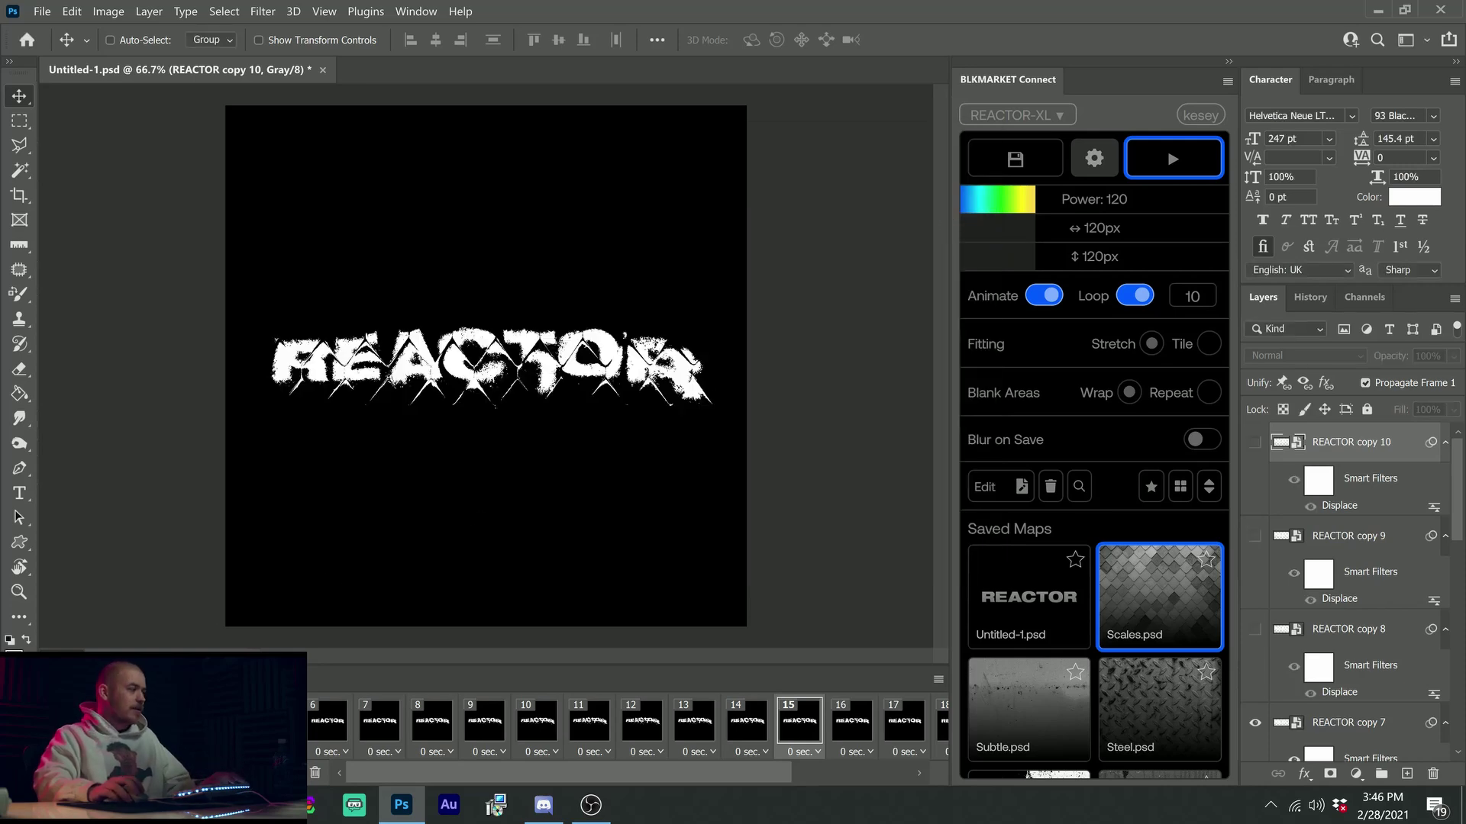
Open the Save for Web (Legacy) export for the animation and set its file format to GIF
left_click(42, 11)
mouse_move(99, 275)
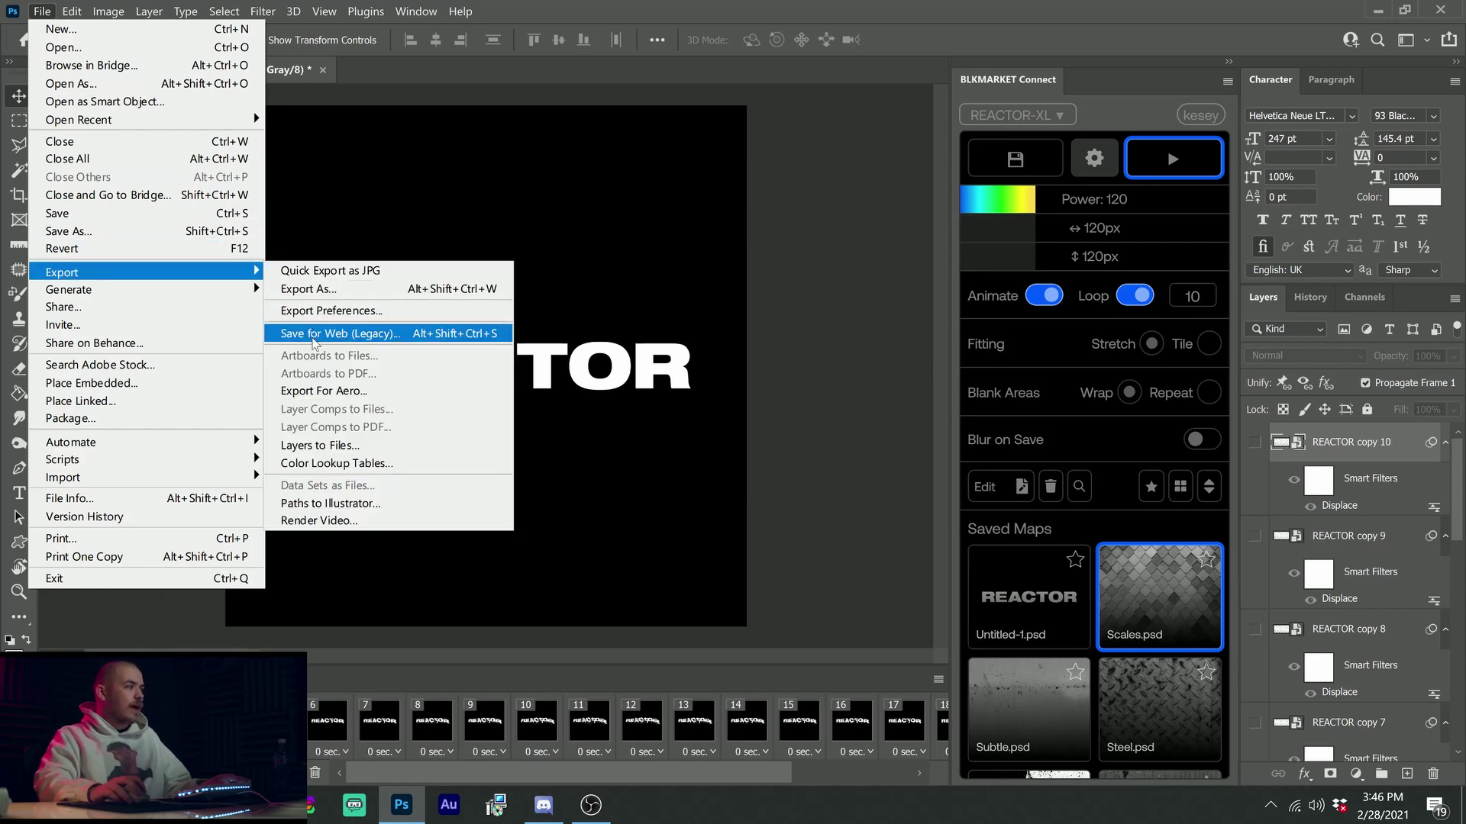
left_click(312, 334)
left_click_drag(944, 71, 721, 65)
left_click(895, 149)
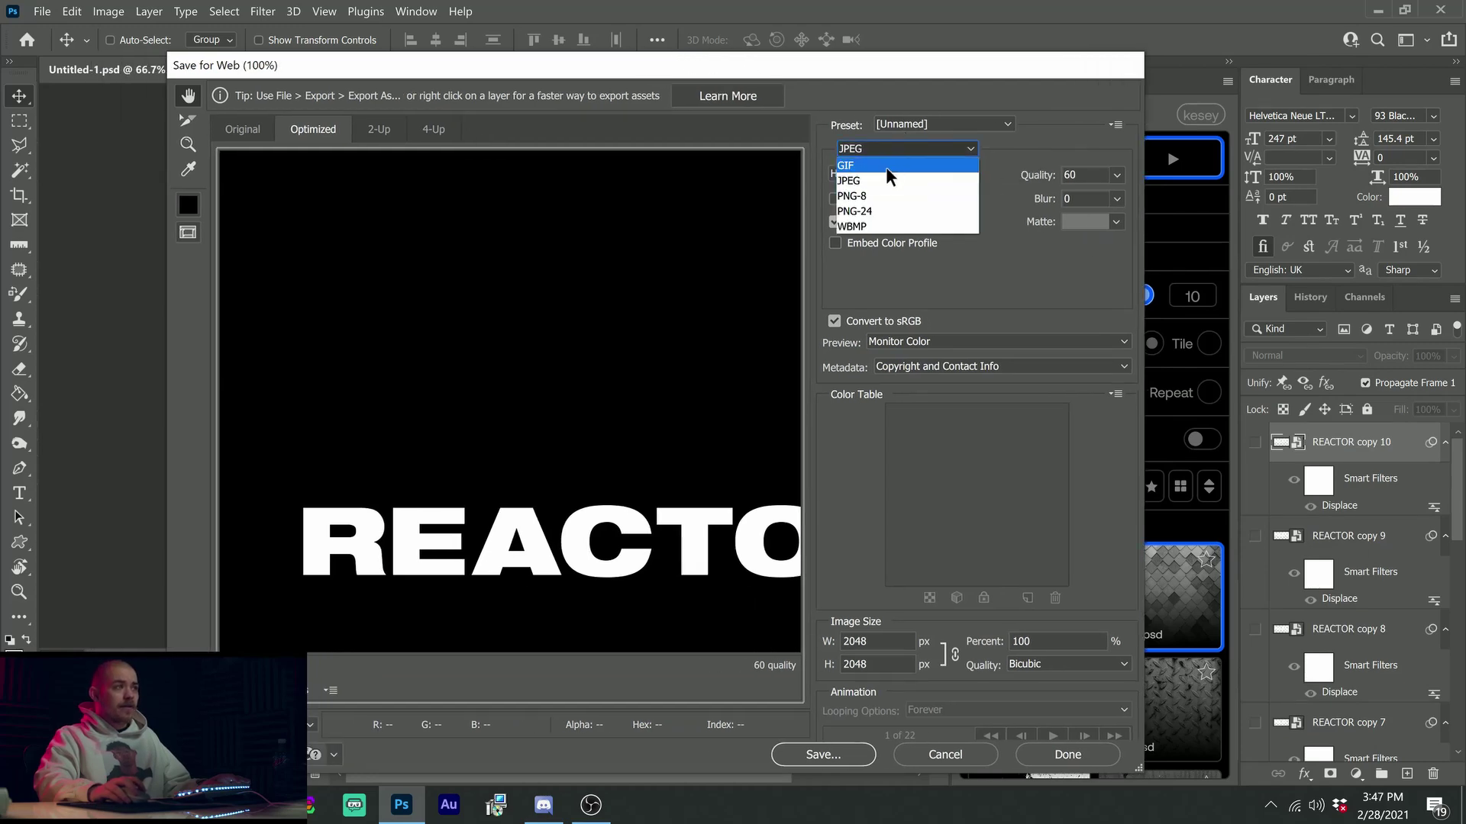
left_click(886, 167)
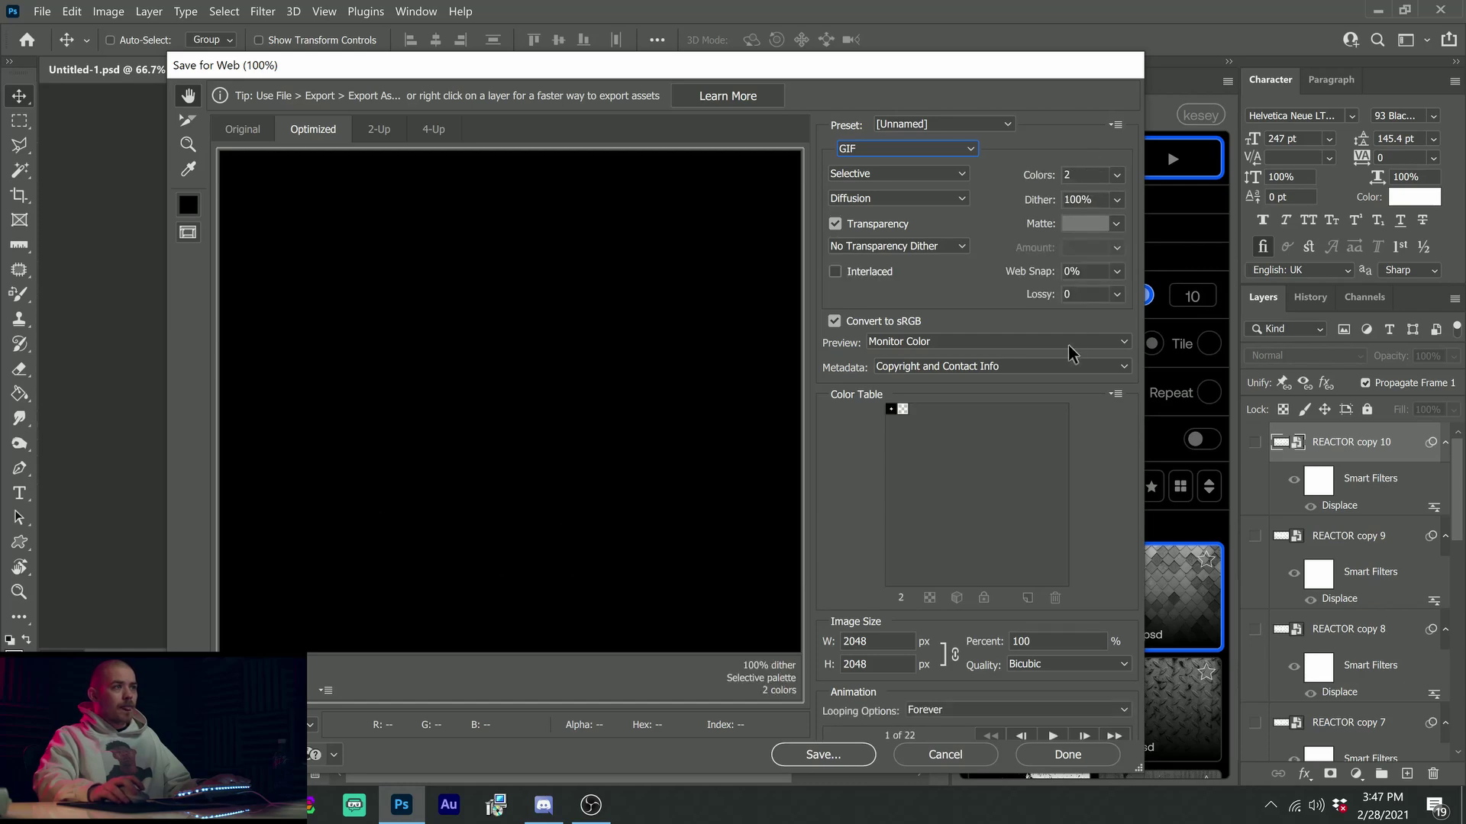
Set the GIF export to 8 colors, preview the whole image, and cancel the export
left_click(1117, 175)
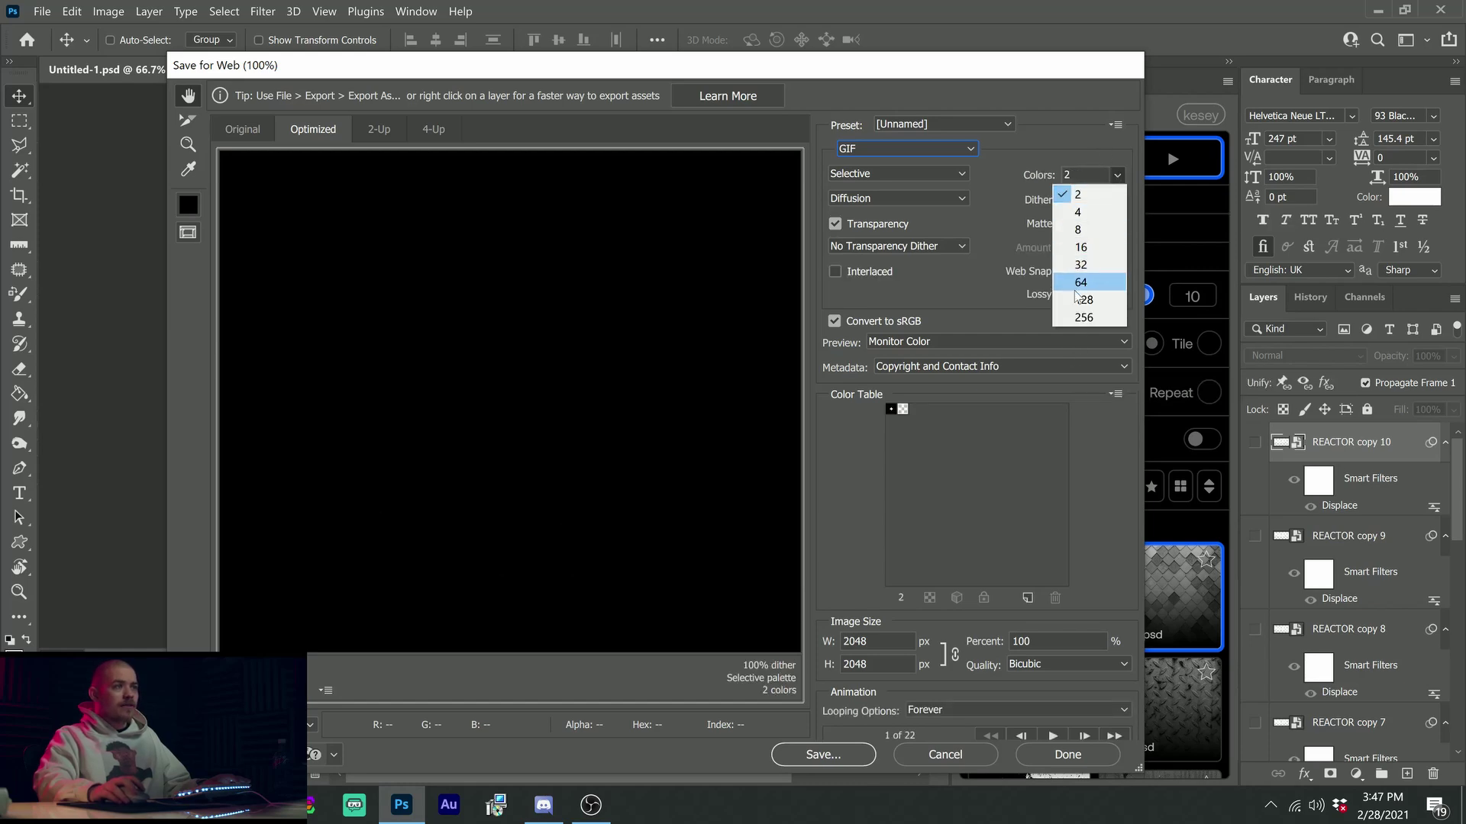
left_click(1084, 248)
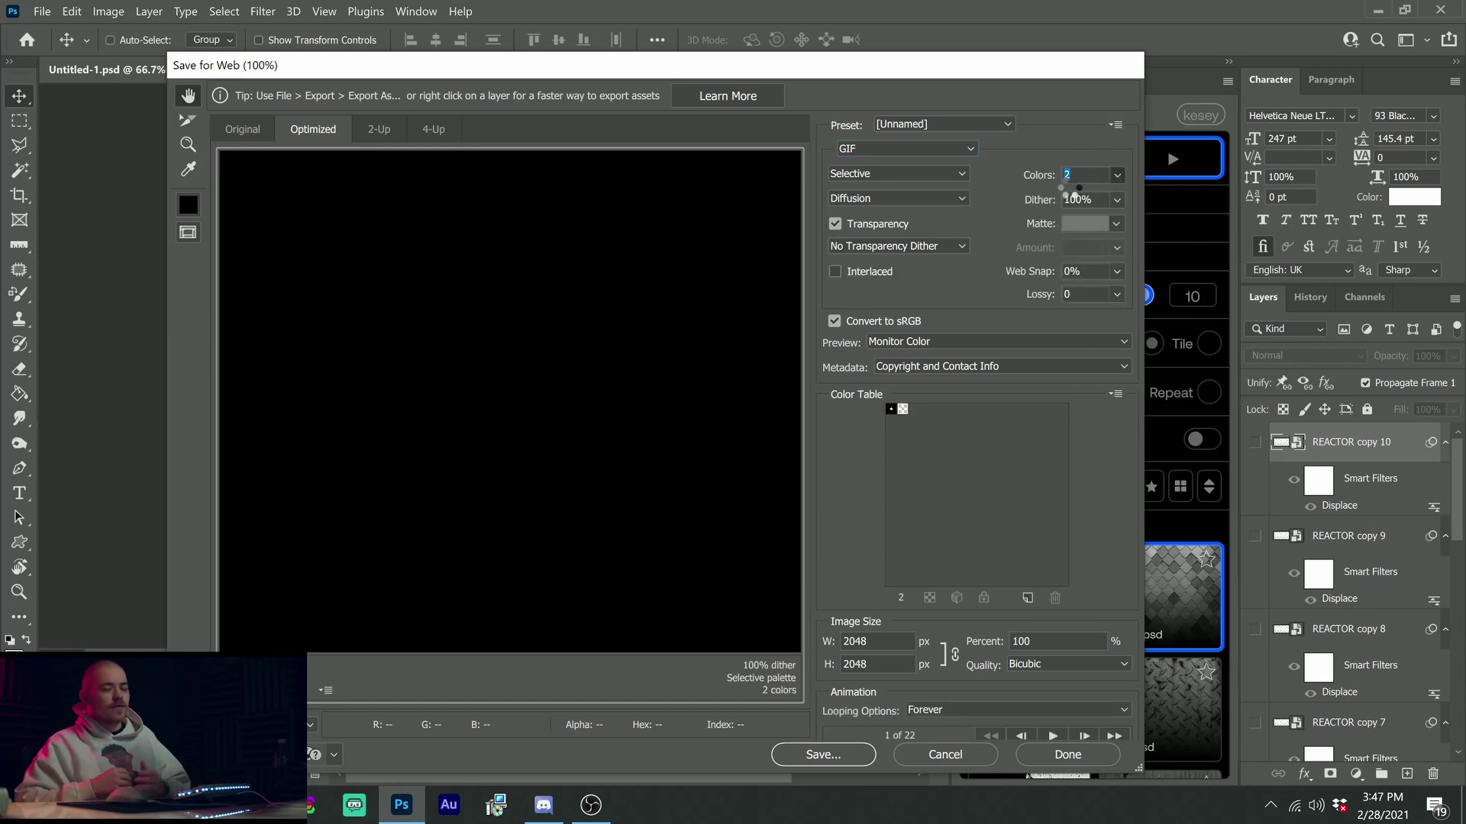
left_click(1116, 175)
left_click(1090, 229)
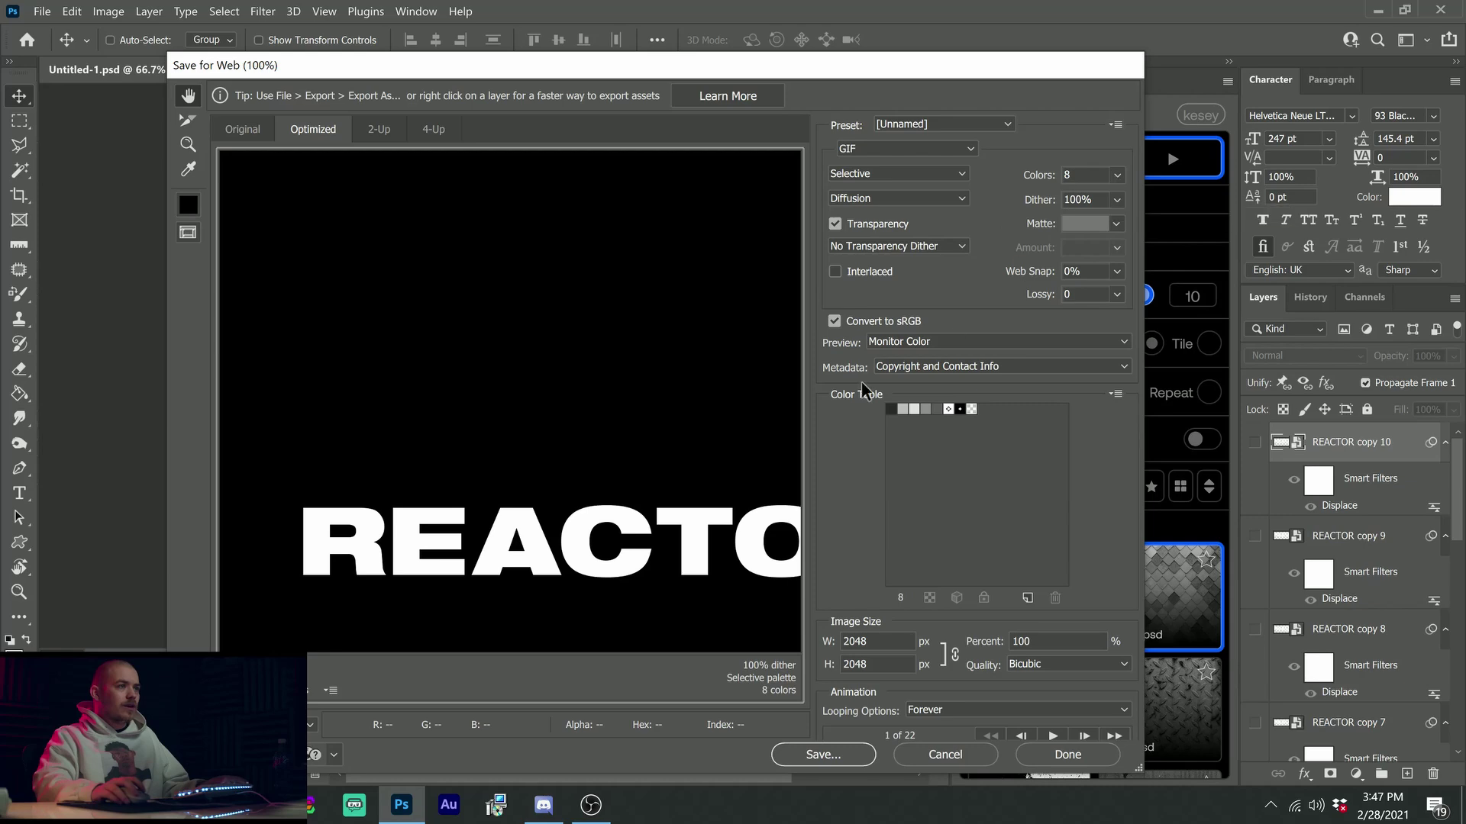
key("ctrl+minus")
key("ctrl+minus")
key("ctrl+minus")
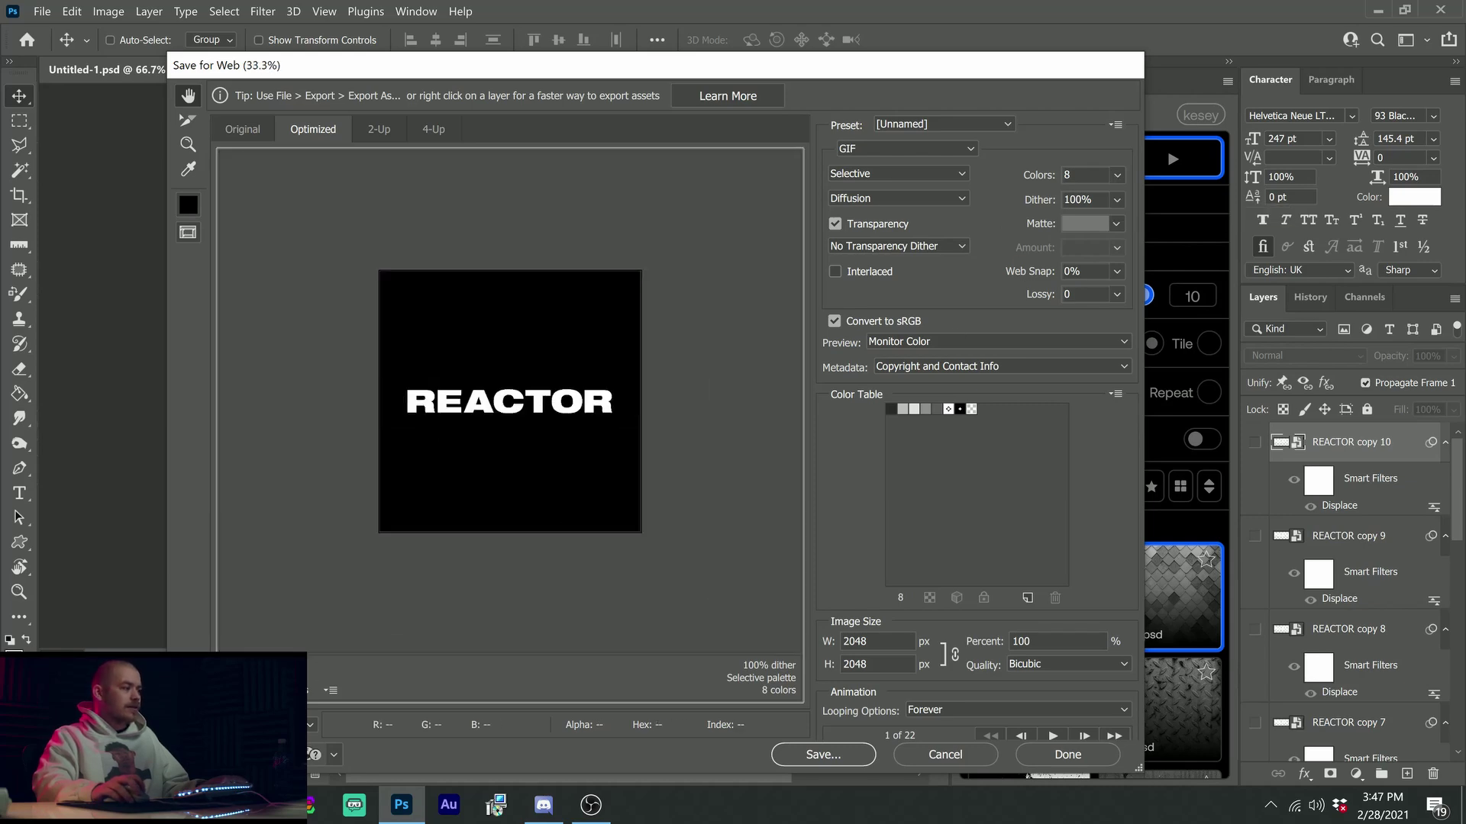
key("ctrl+plus")
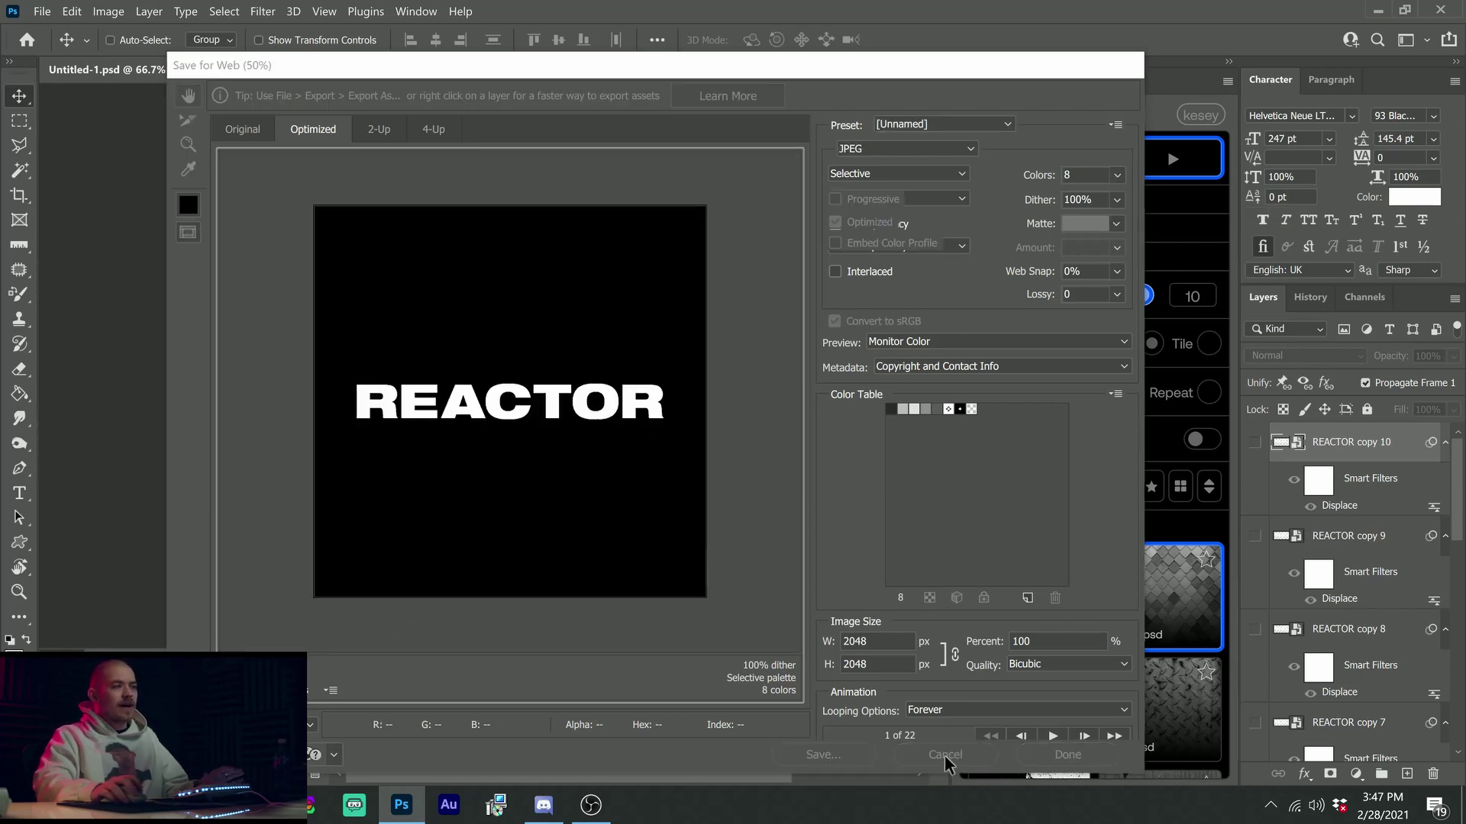
left_click(946, 755)
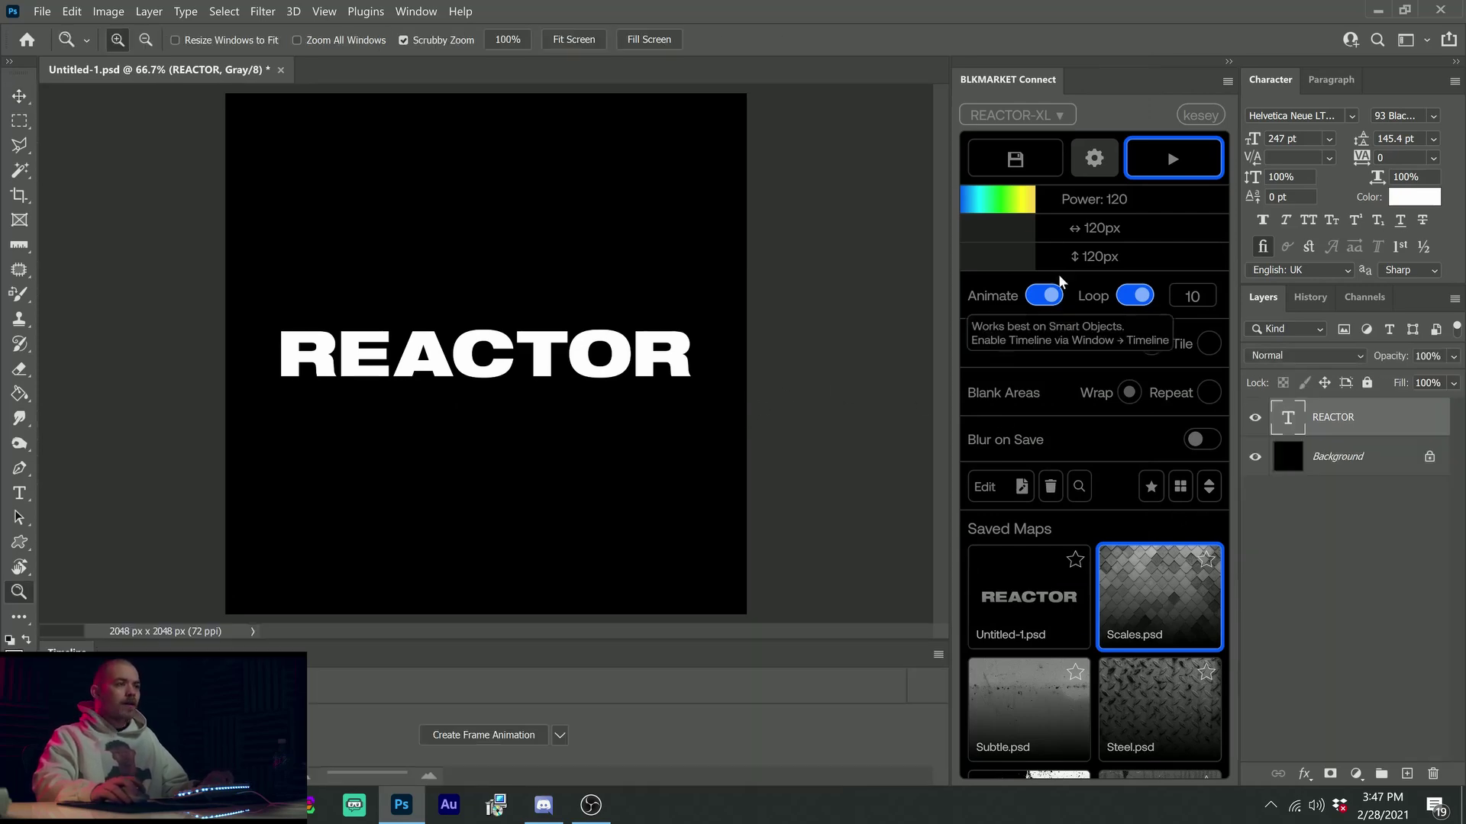
Turn off Loop and Animate, close the Timeline, and collapse the displacement settings
left_click(1136, 295)
left_click(1044, 295)
right_click(818, 643)
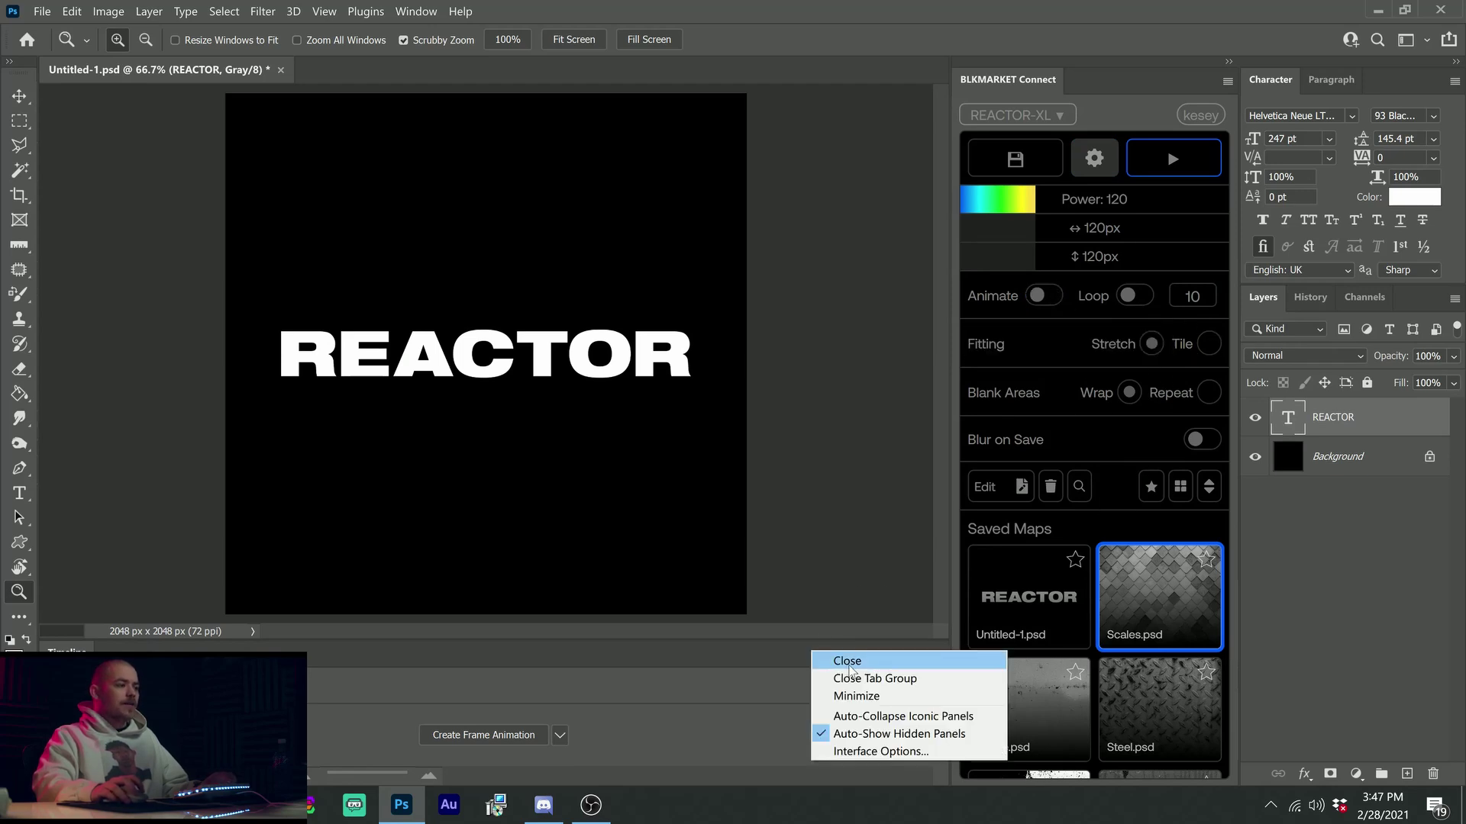
left_click(850, 666)
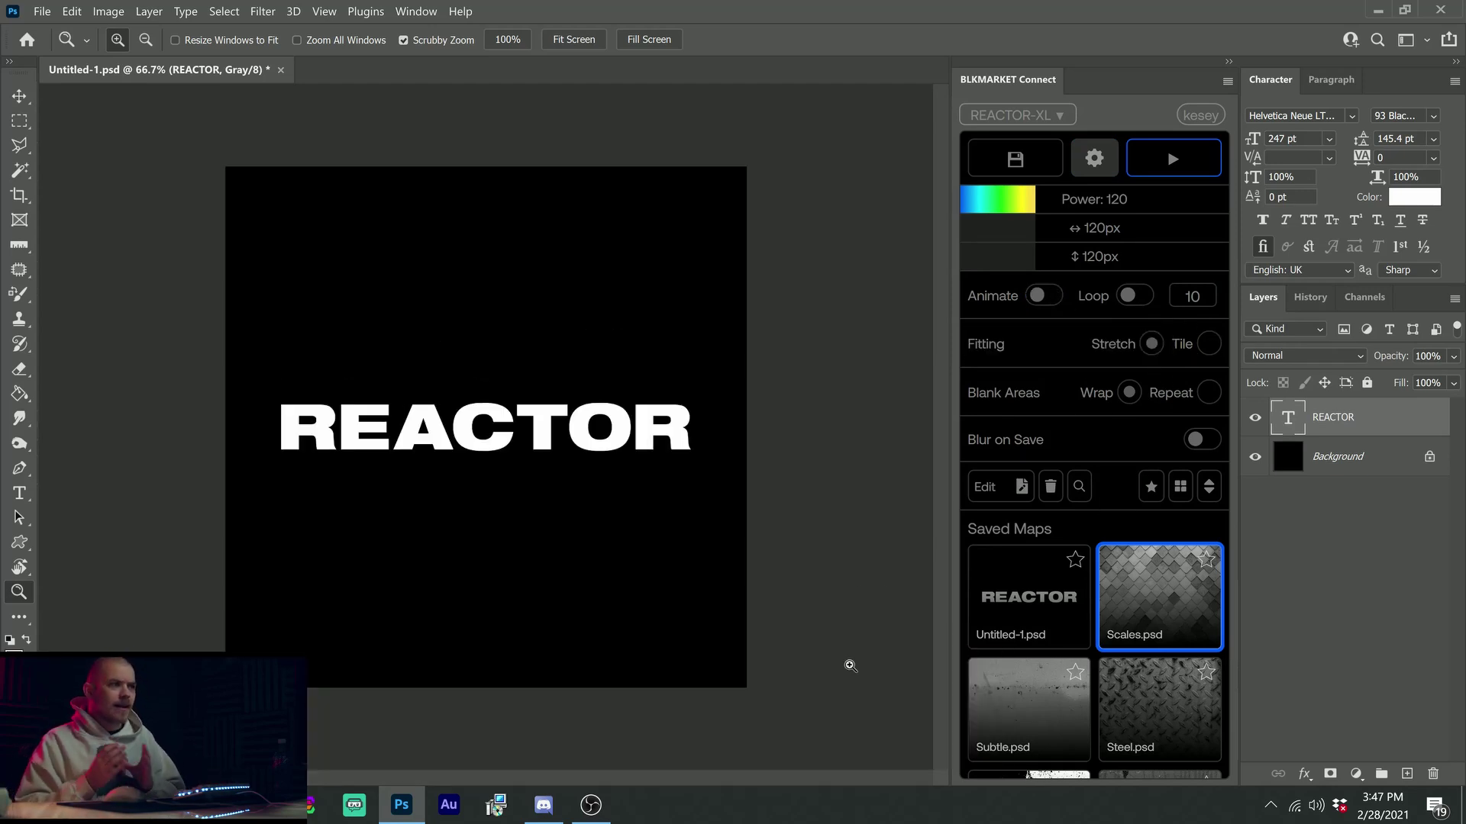
left_click(1094, 158)
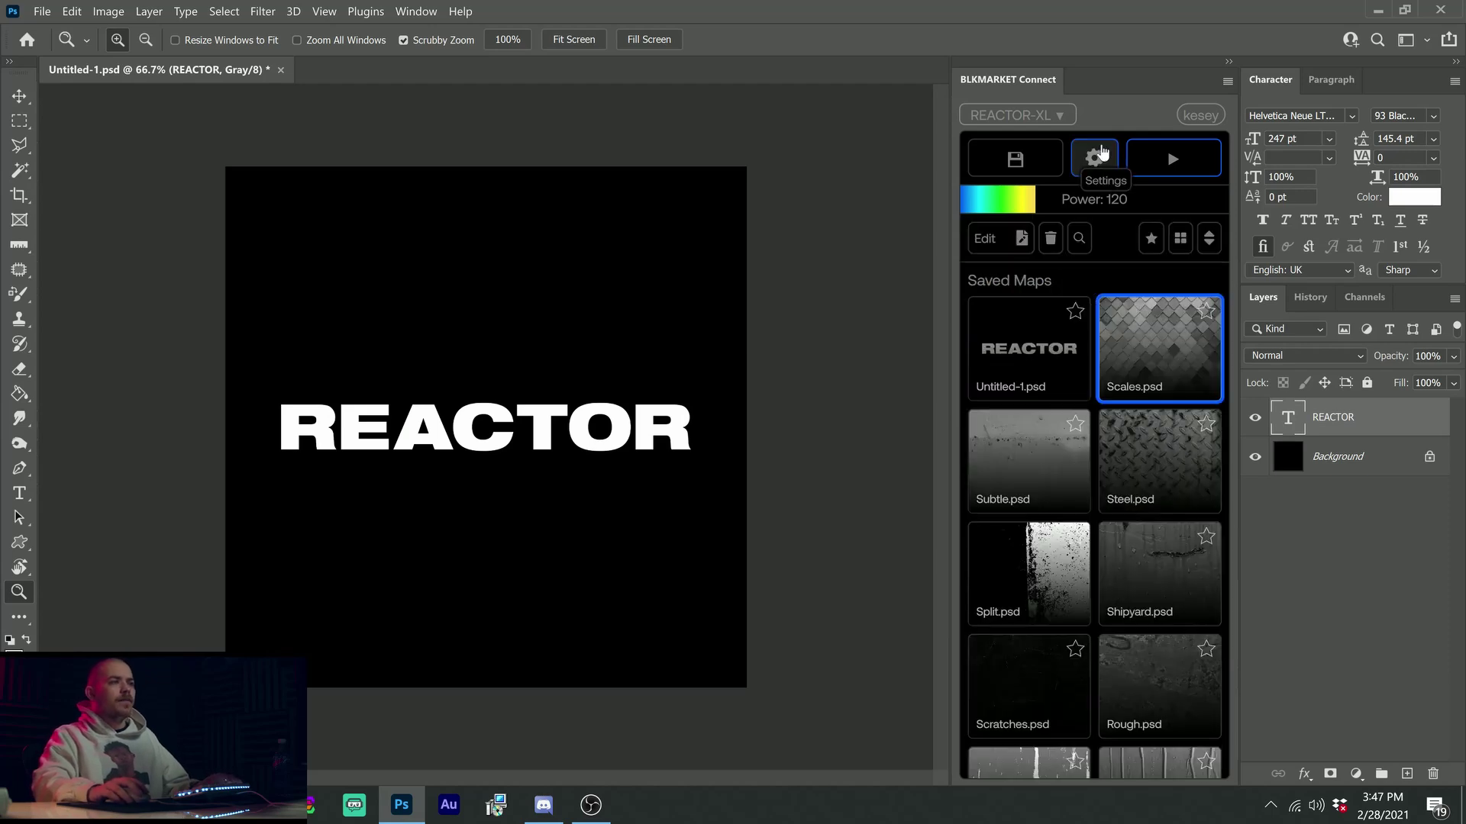
Select the saved map Split.psd and open it for editing
left_click(1144, 367)
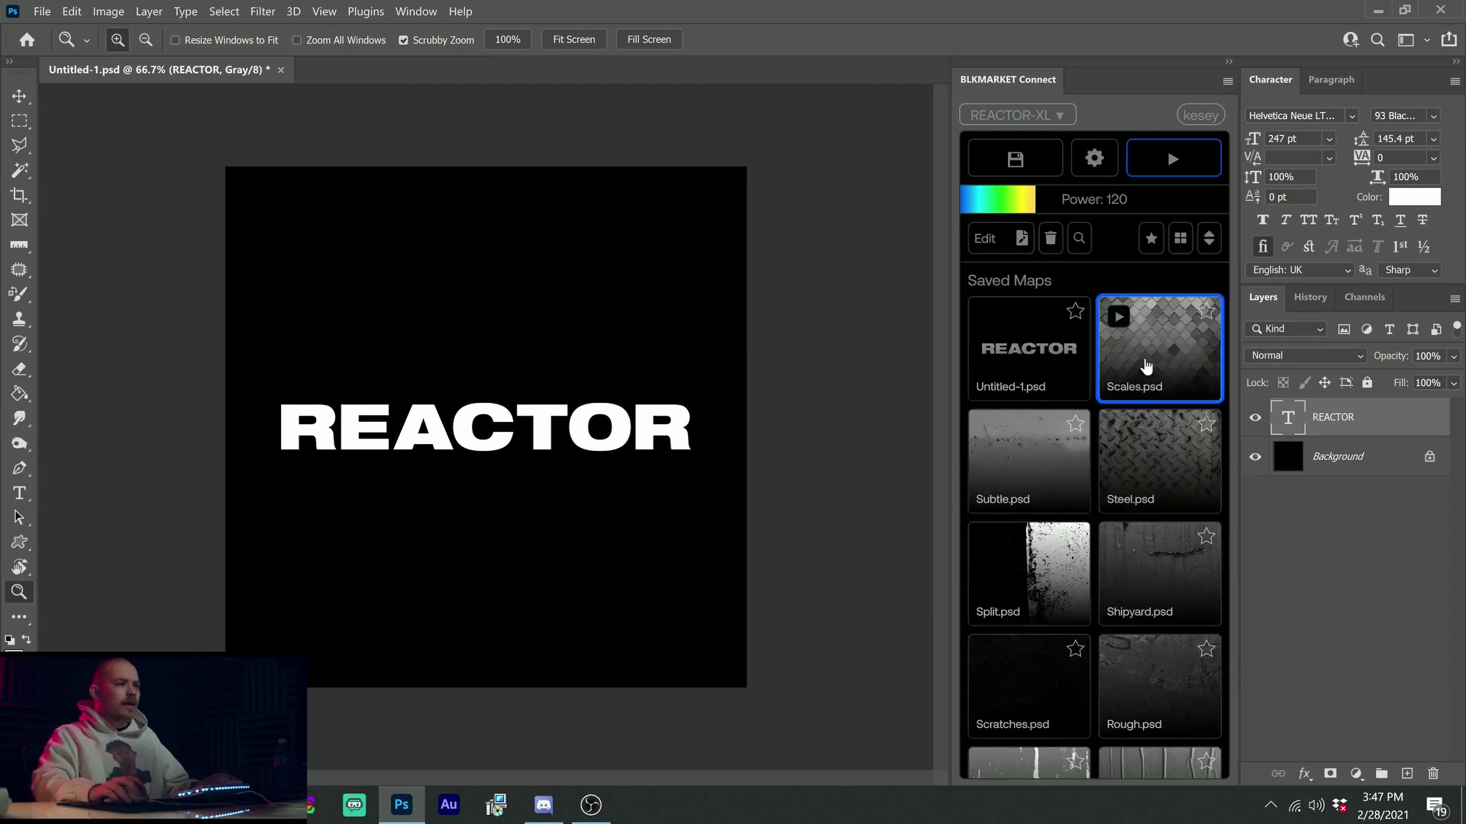
left_click(1026, 481)
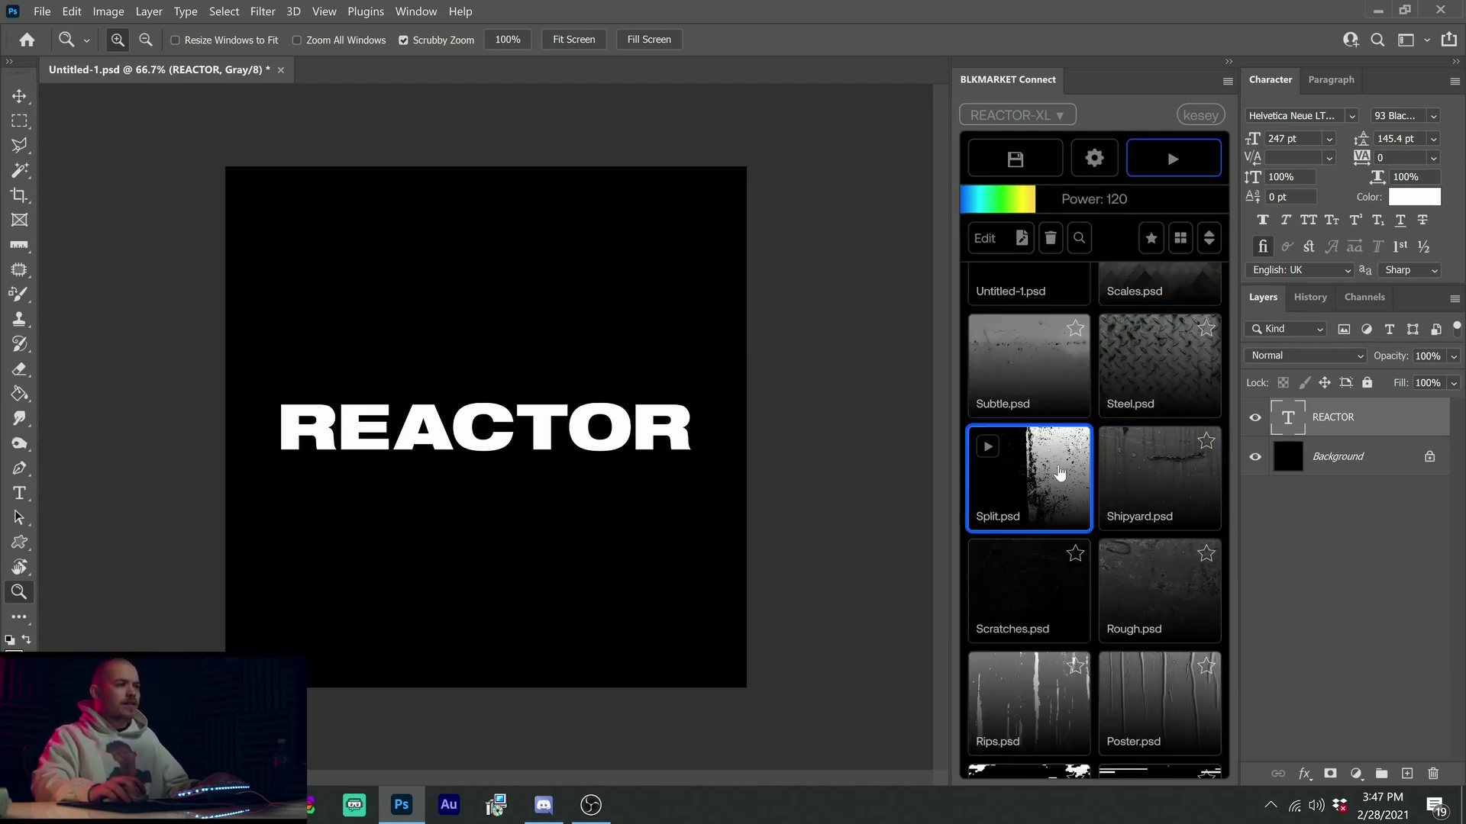
left_click(1003, 242)
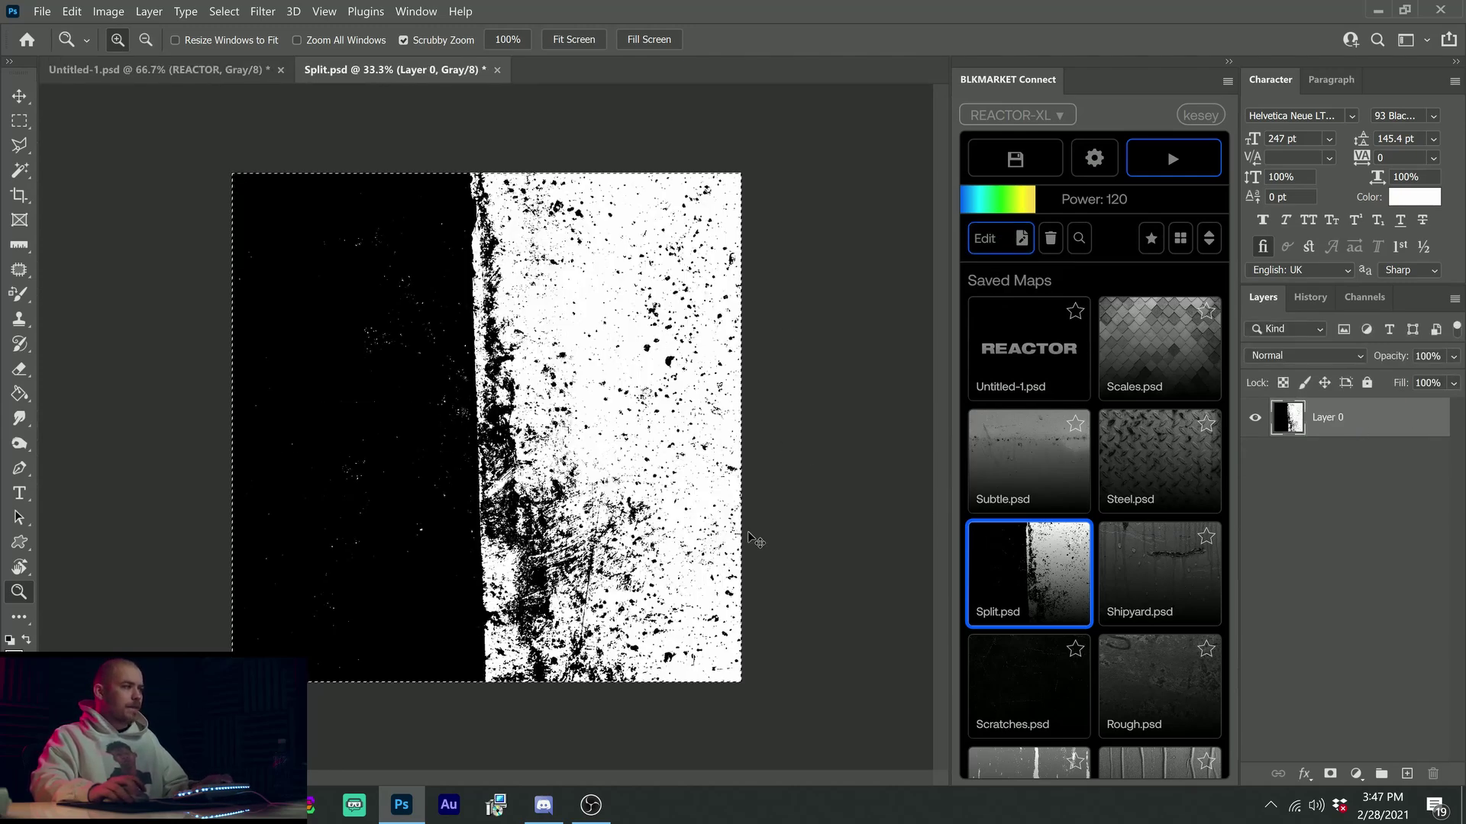
Place the copied Split.psd texture in Untitled-1.psd as a new layer above the REACTOR text, centered on the canvas
left_click(180, 77)
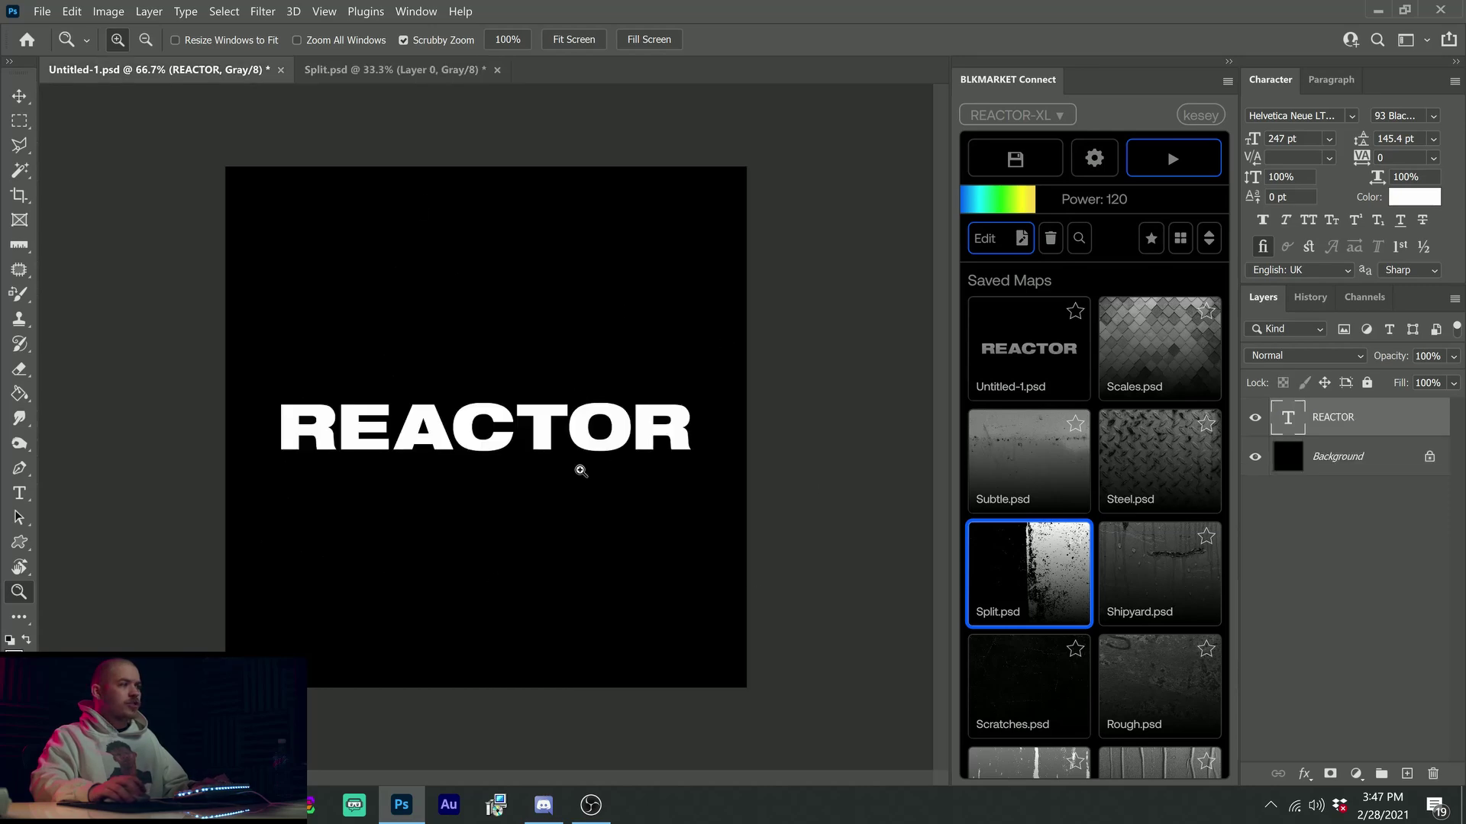
left_click_drag(484, 429, 525, 425)
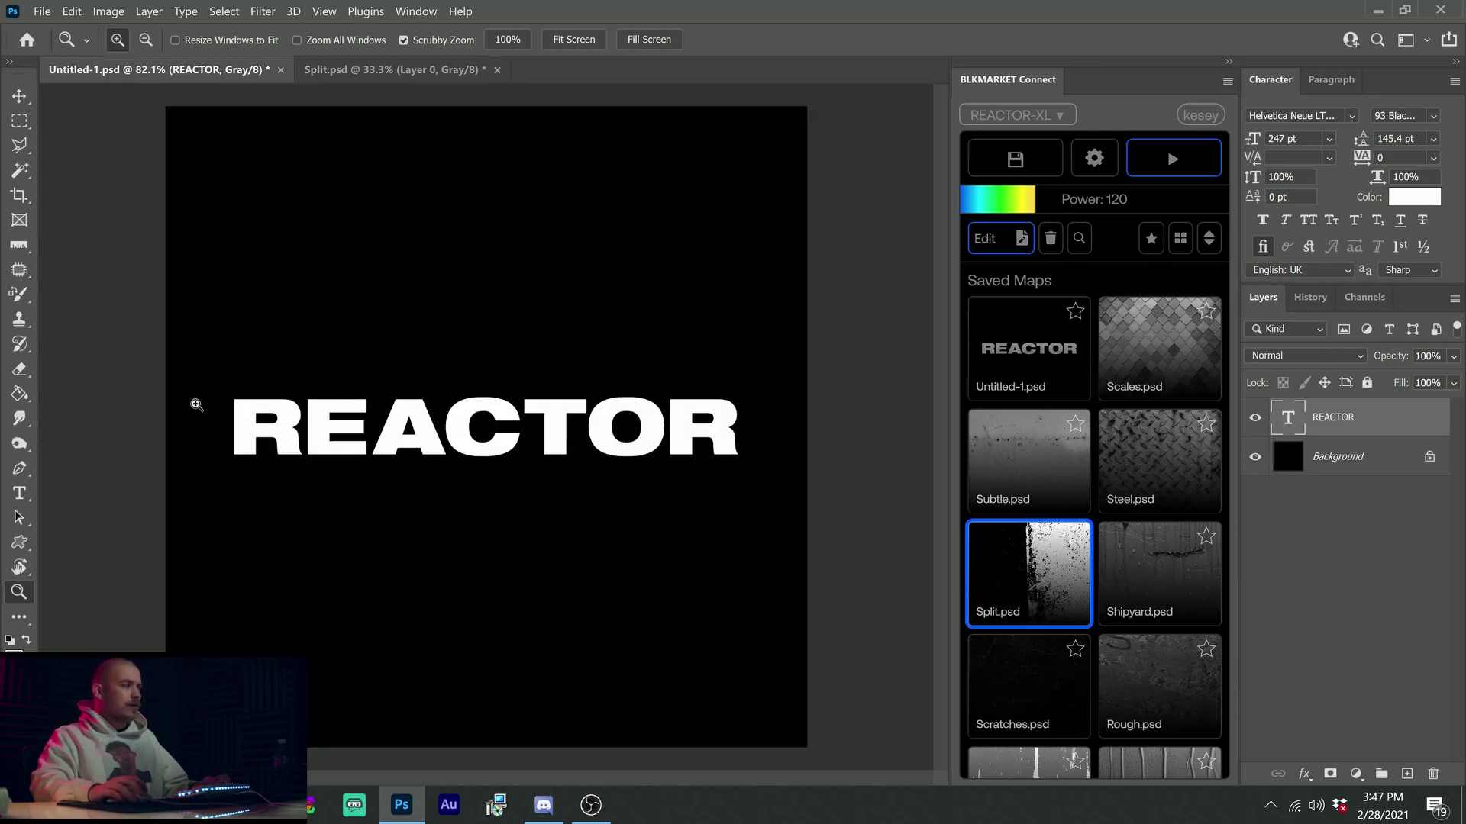
left_click_drag(706, 437, 308, 384)
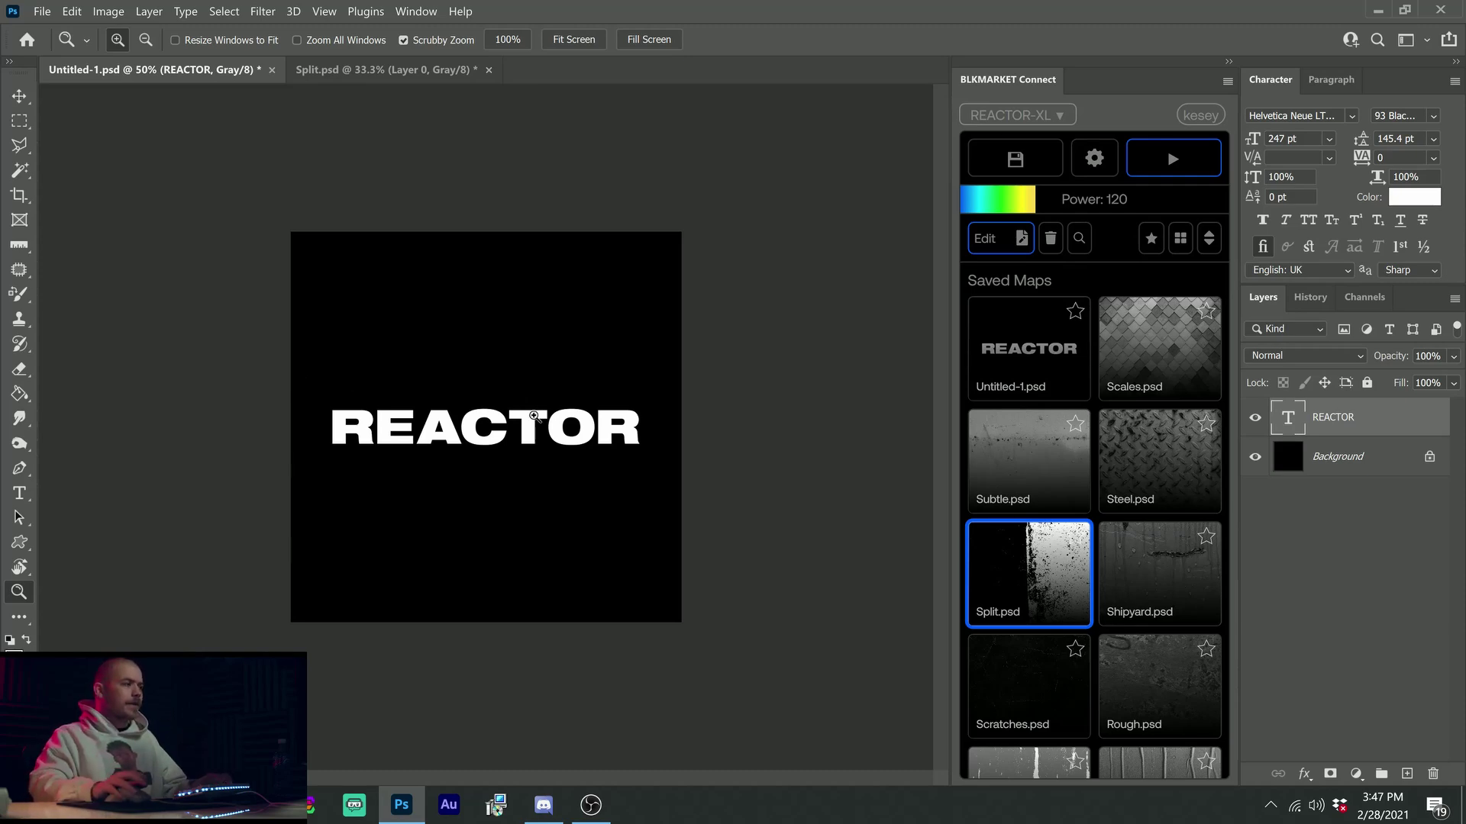
key("v")
left_click_drag(620, 456, 731, 466)
key("ctrl+a")
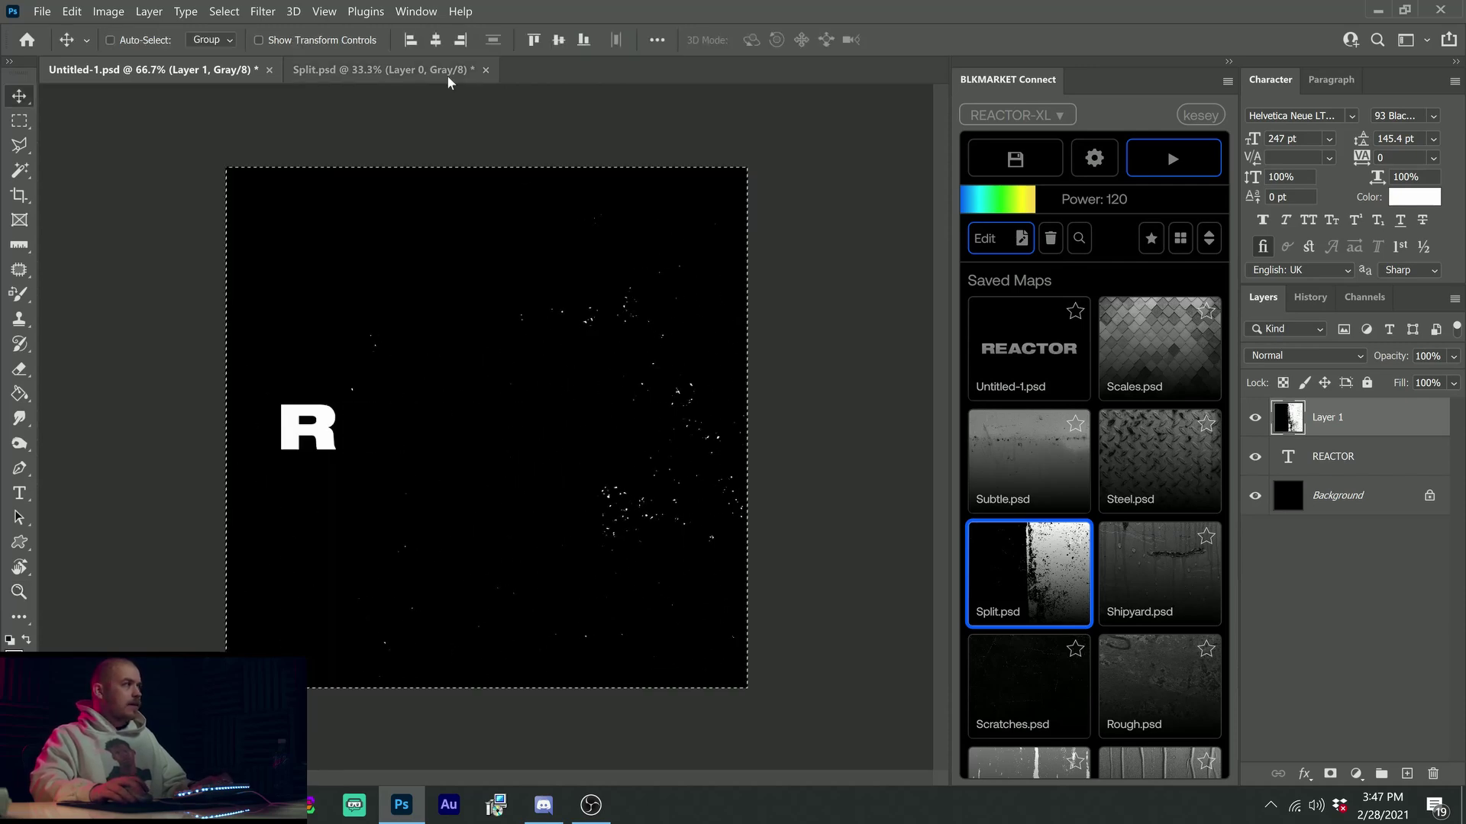
left_click(435, 39)
left_click(558, 39)
key("ctrl+d")
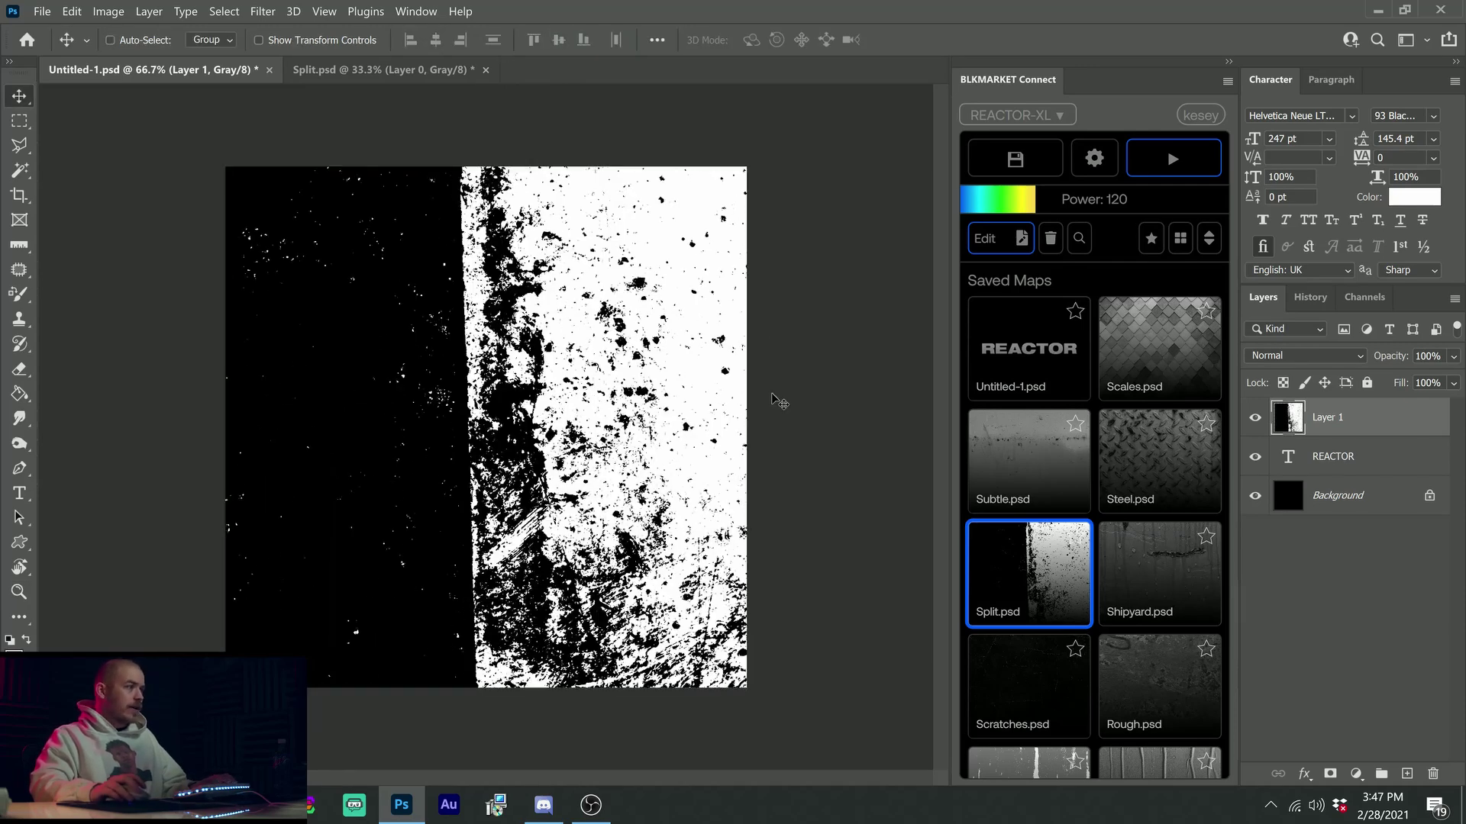
Scale Layer 1 down to about 51.8% around its center so the texture fits the canvas
key("ctrl+t")
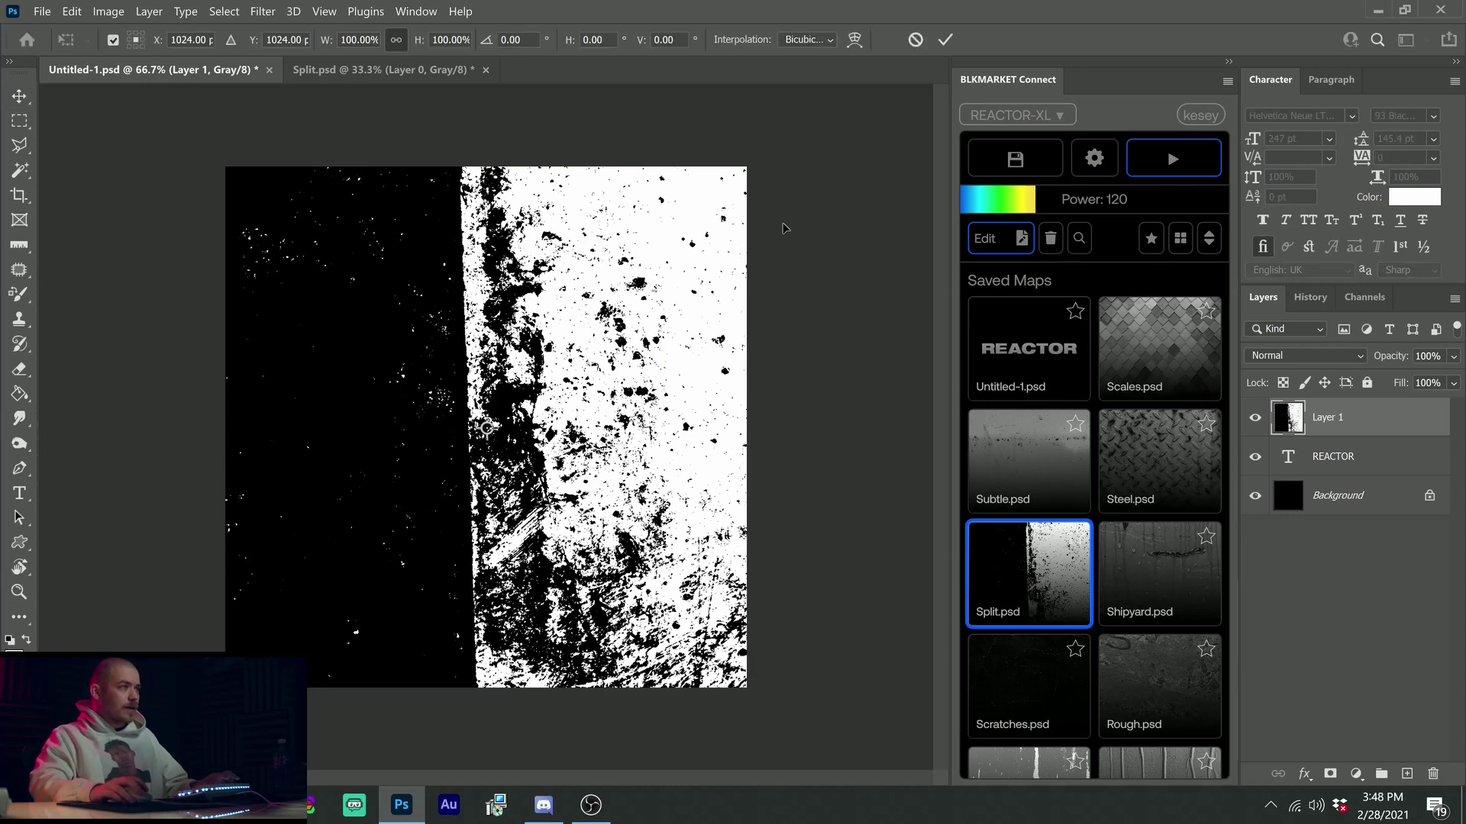
key("ctrl+minus")
key("ctrl+minus")
key("ctrl+minus")
left_click_drag(703, 239, 615, 346)
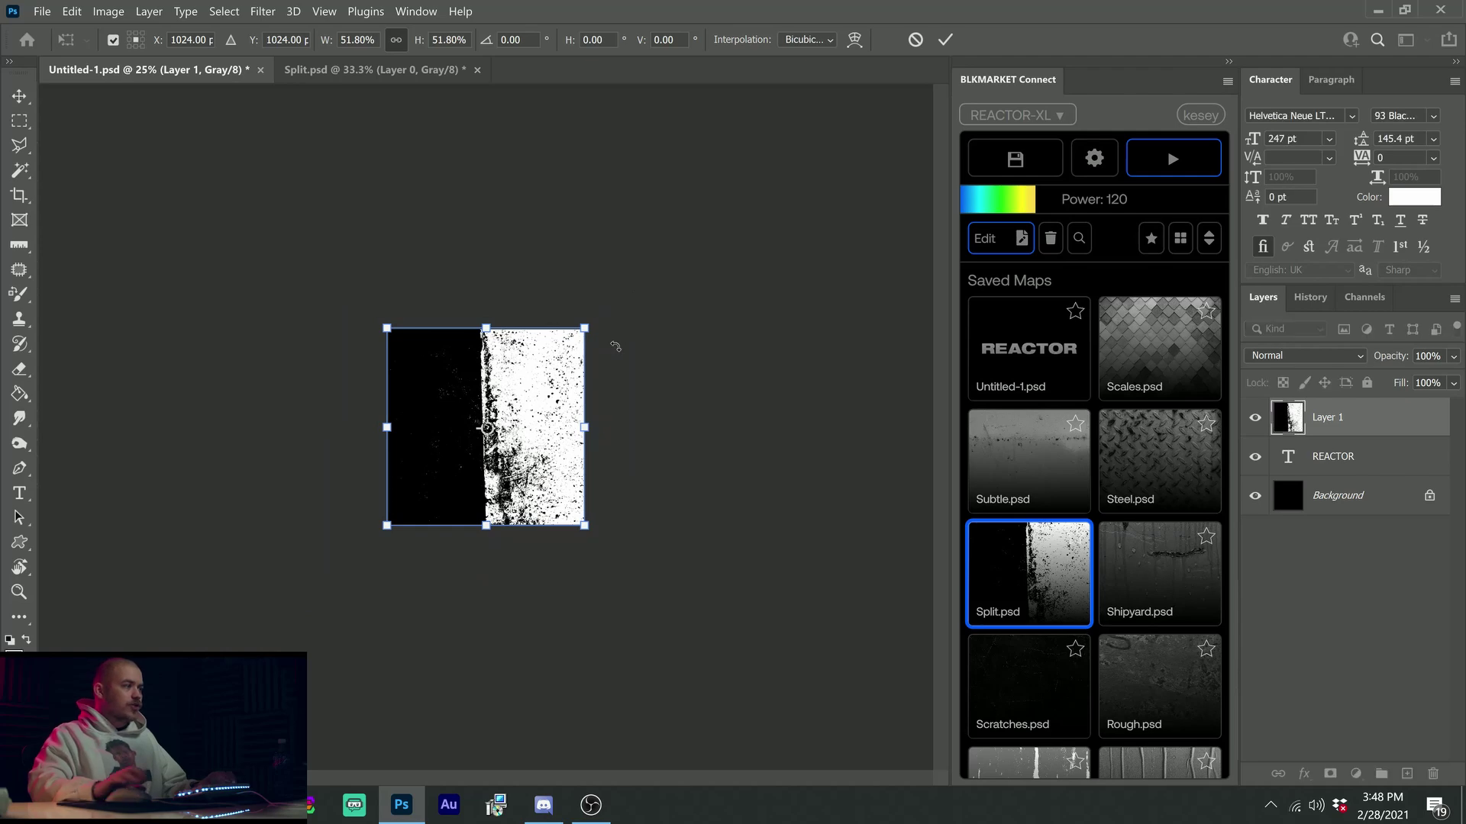
key("Return")
key("ctrl+plus")
key("ctrl+plus")
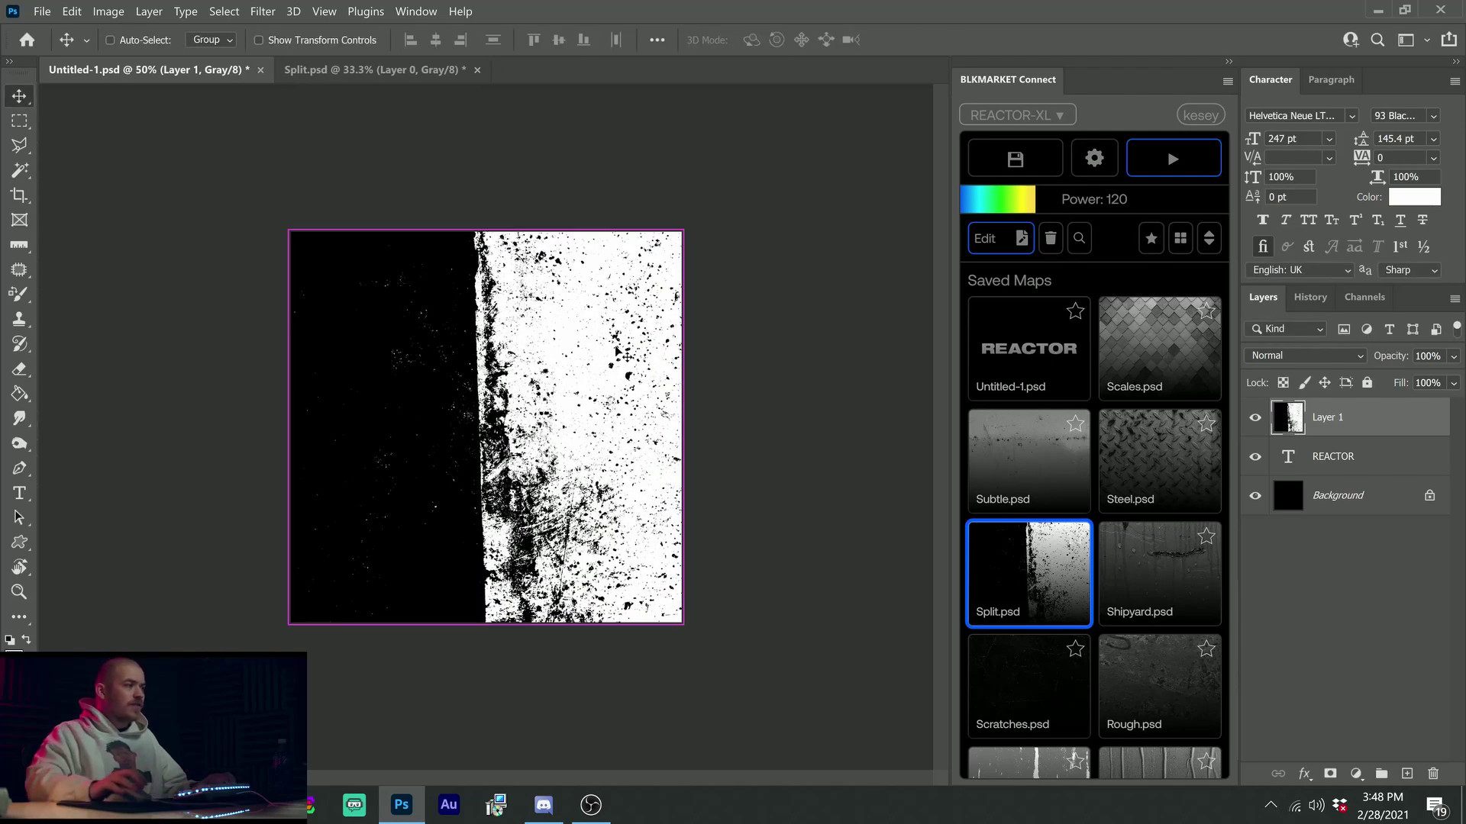
key("ctrl+plus")
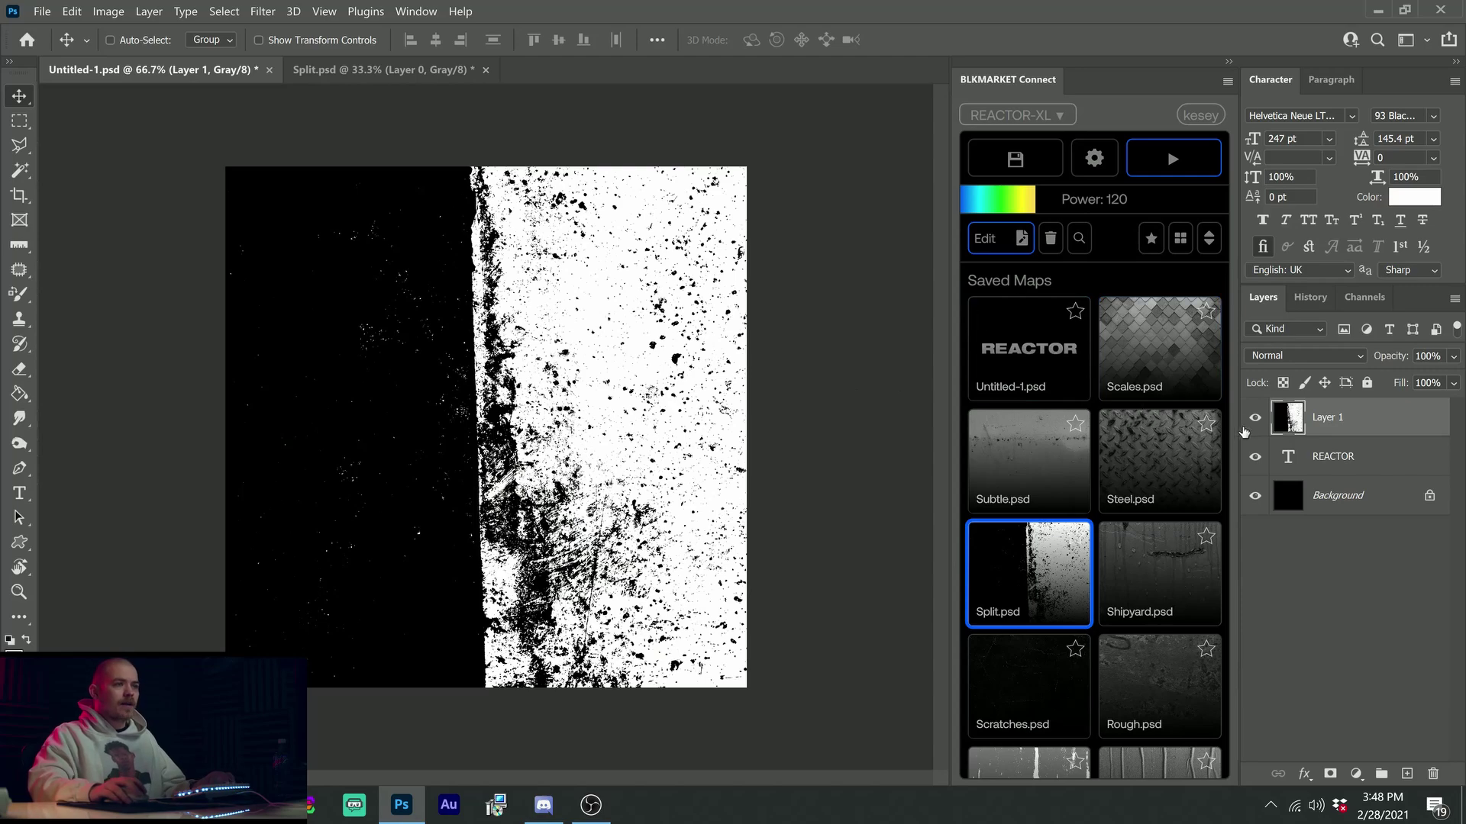
Set Layer 1's opacity to 45% and inspect how the texture edge lines up with the REACTOR text
left_click(1254, 419)
left_click(1254, 419)
left_click(1454, 355)
left_click_drag(1453, 378, 1403, 381)
key("ctrl+space")
left_click_drag(470, 427, 508, 269)
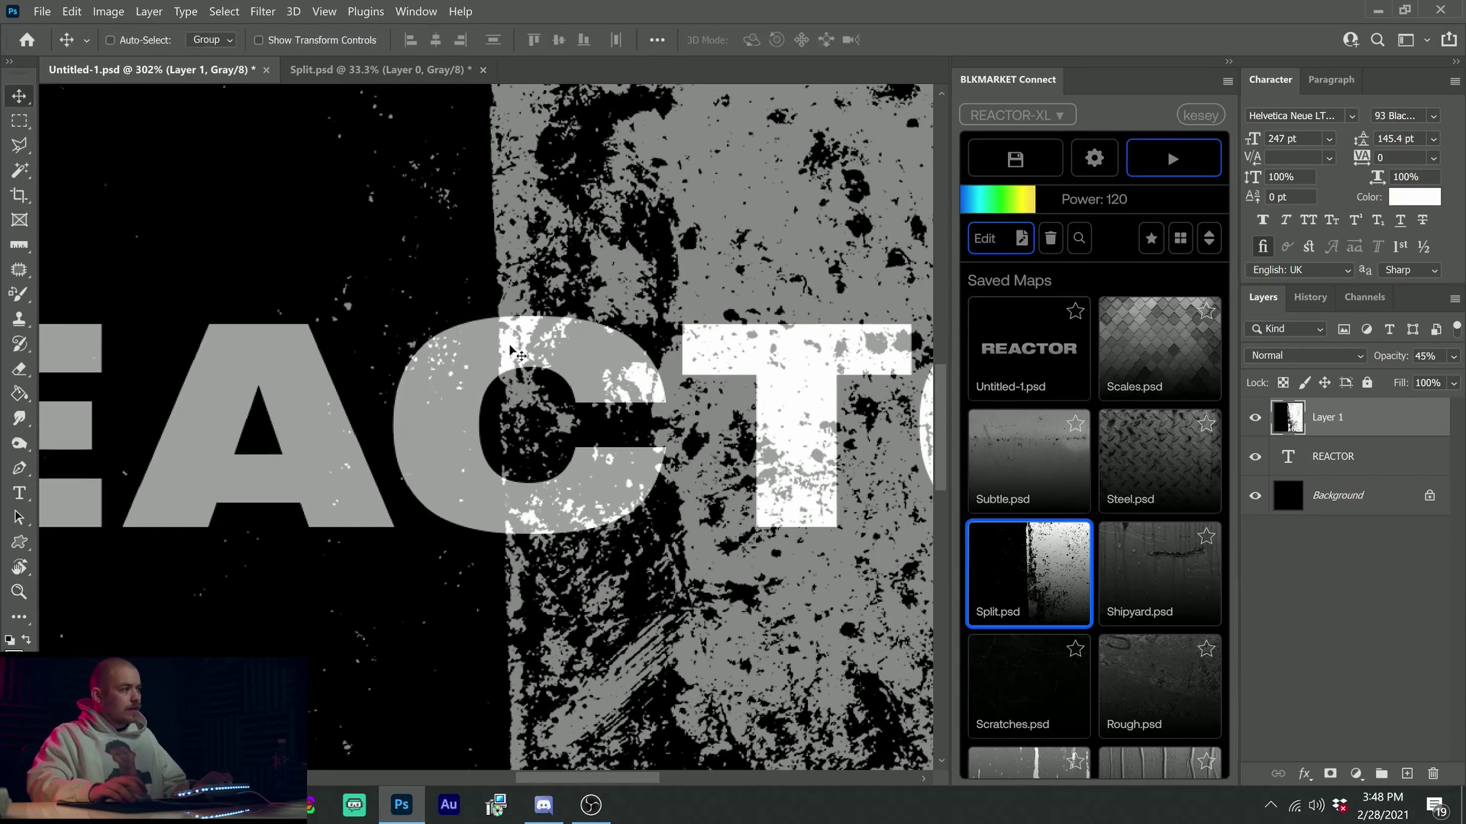
scroll(729, 374, "right", 3)
key("ctrl+space")
left_click_drag(588, 429, 966, 439)
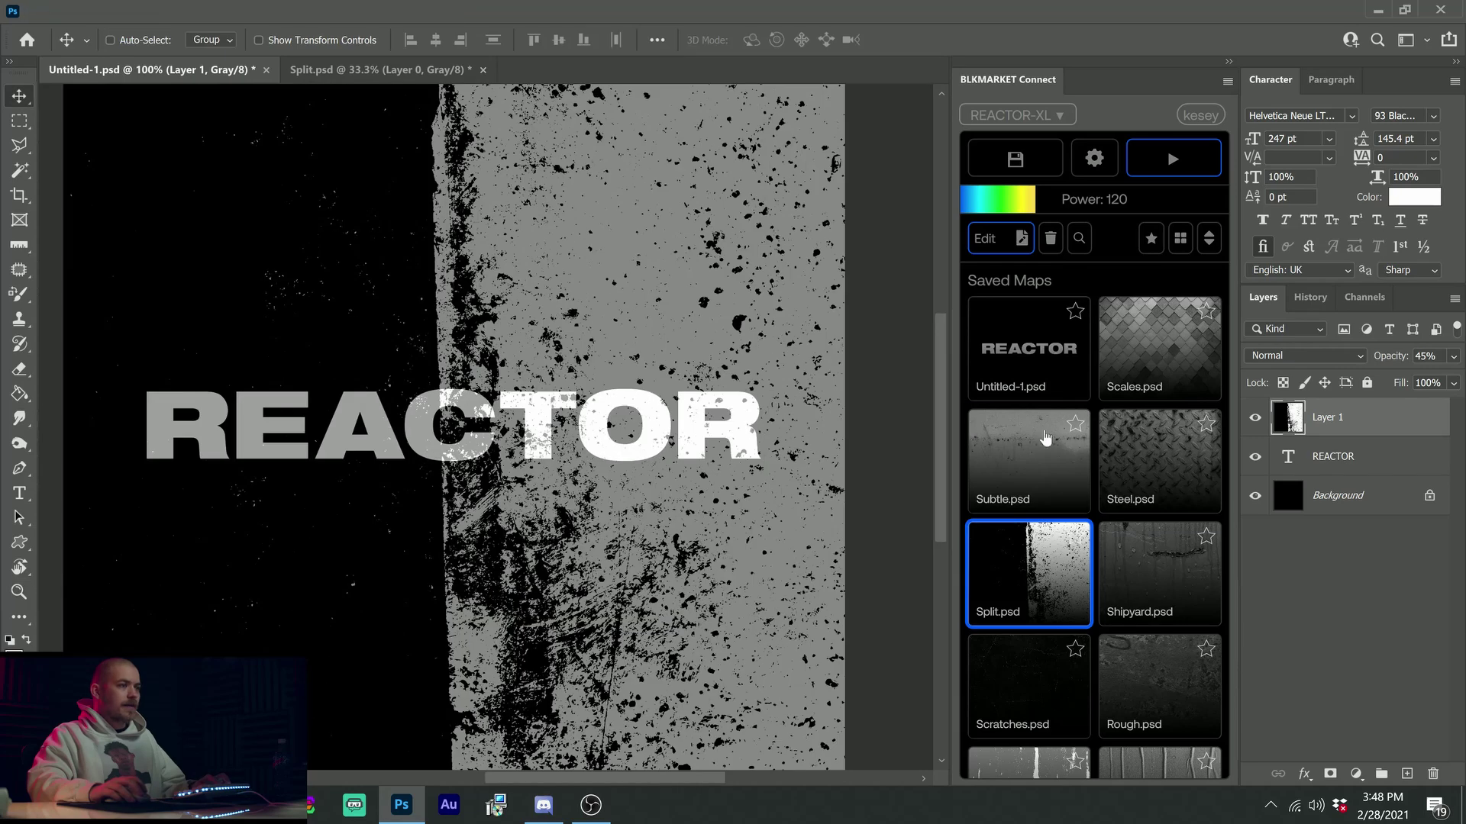
Restore Layer 1 to full opacity, hide it, and displace the REACTOR text with the Split.psd map at power 120
left_click(1455, 356)
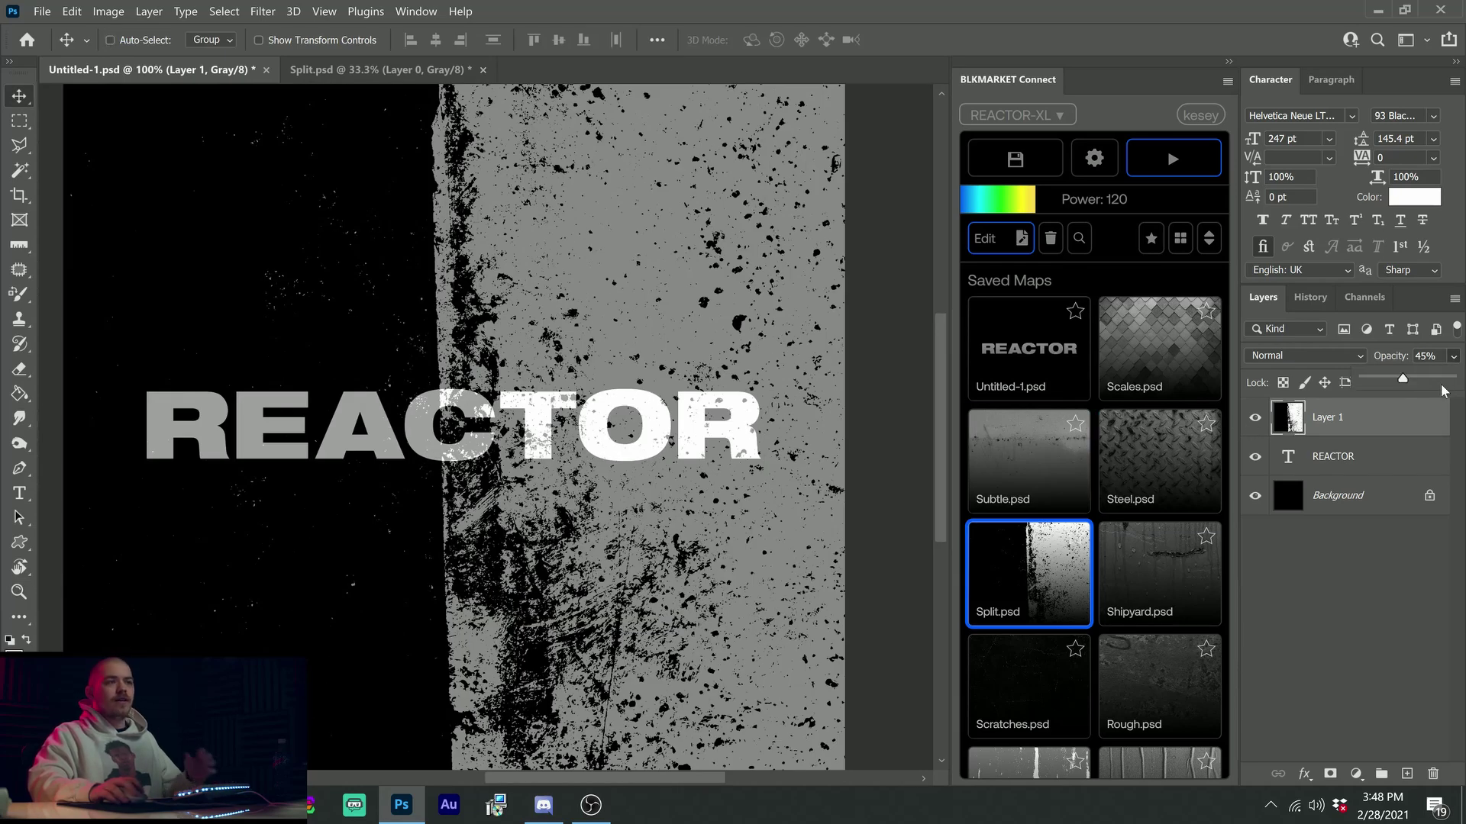
left_click(1254, 418)
left_click(1254, 418)
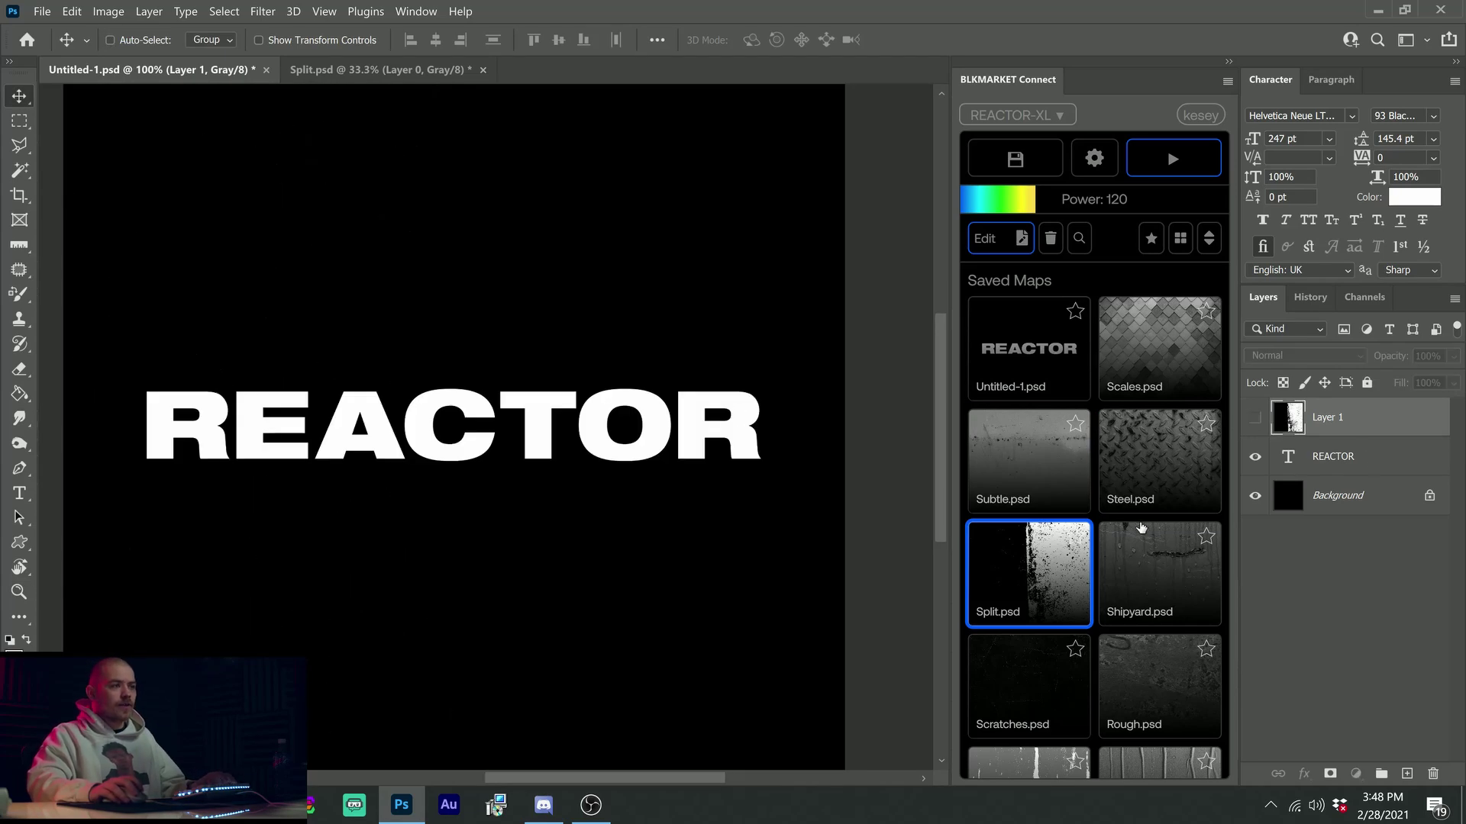
left_click(1183, 158)
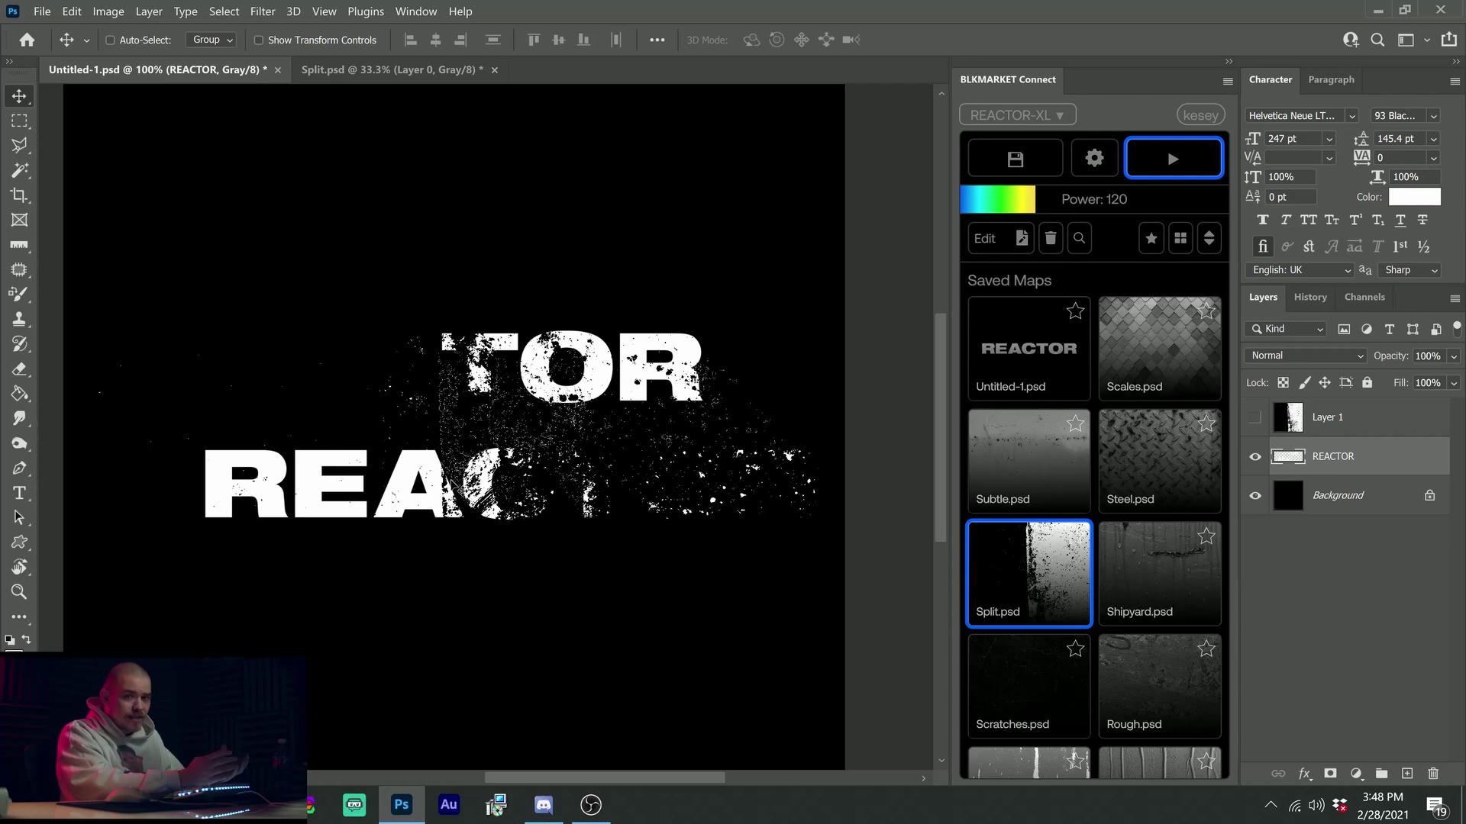
Undo the Split.psd displacement of the REACTOR text
key("ctrl")
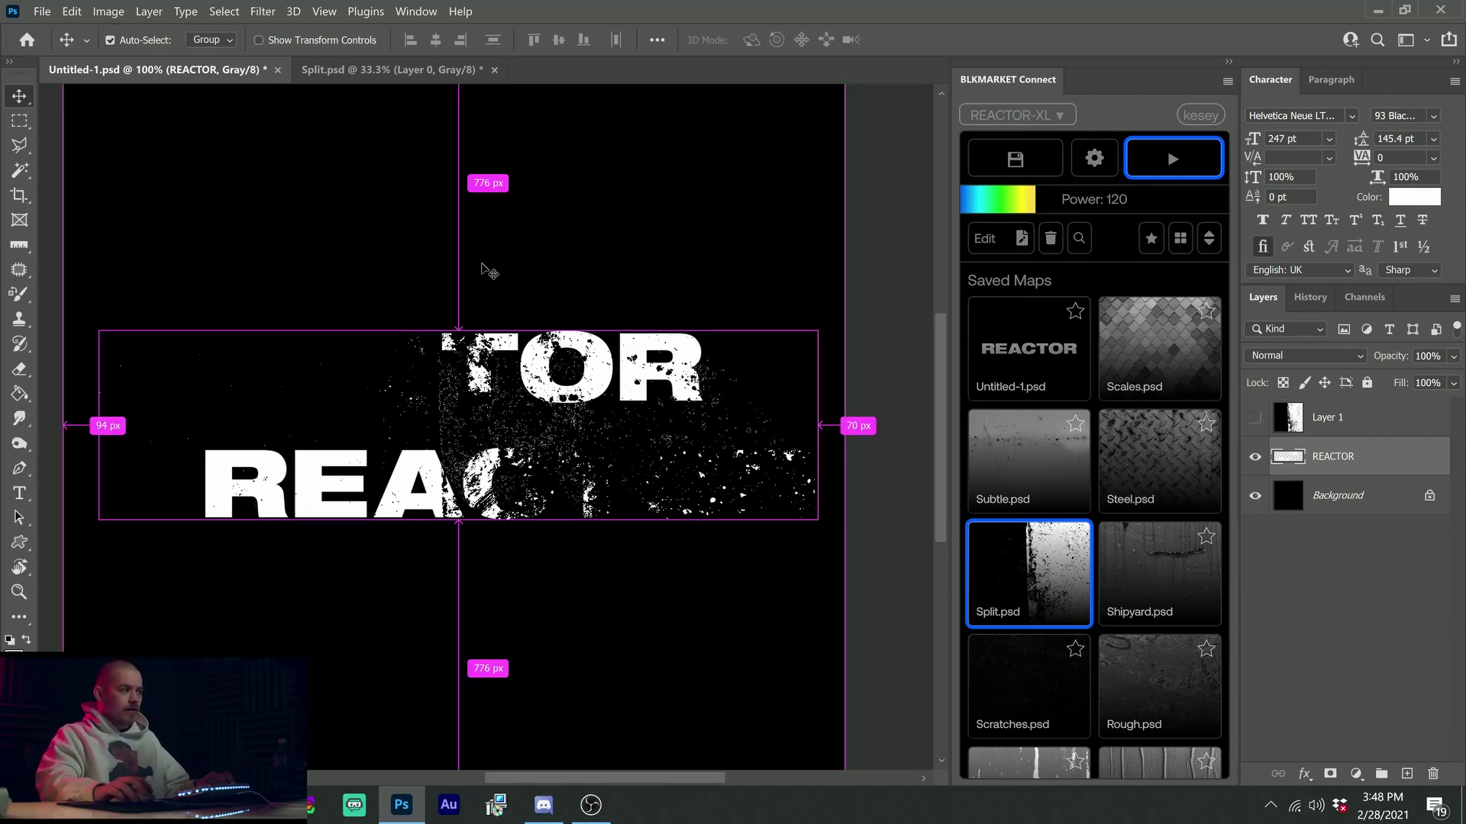
key("ctrl+z")
scroll(510, 495, "down", 6)
scroll(425, 464, "up", 4)
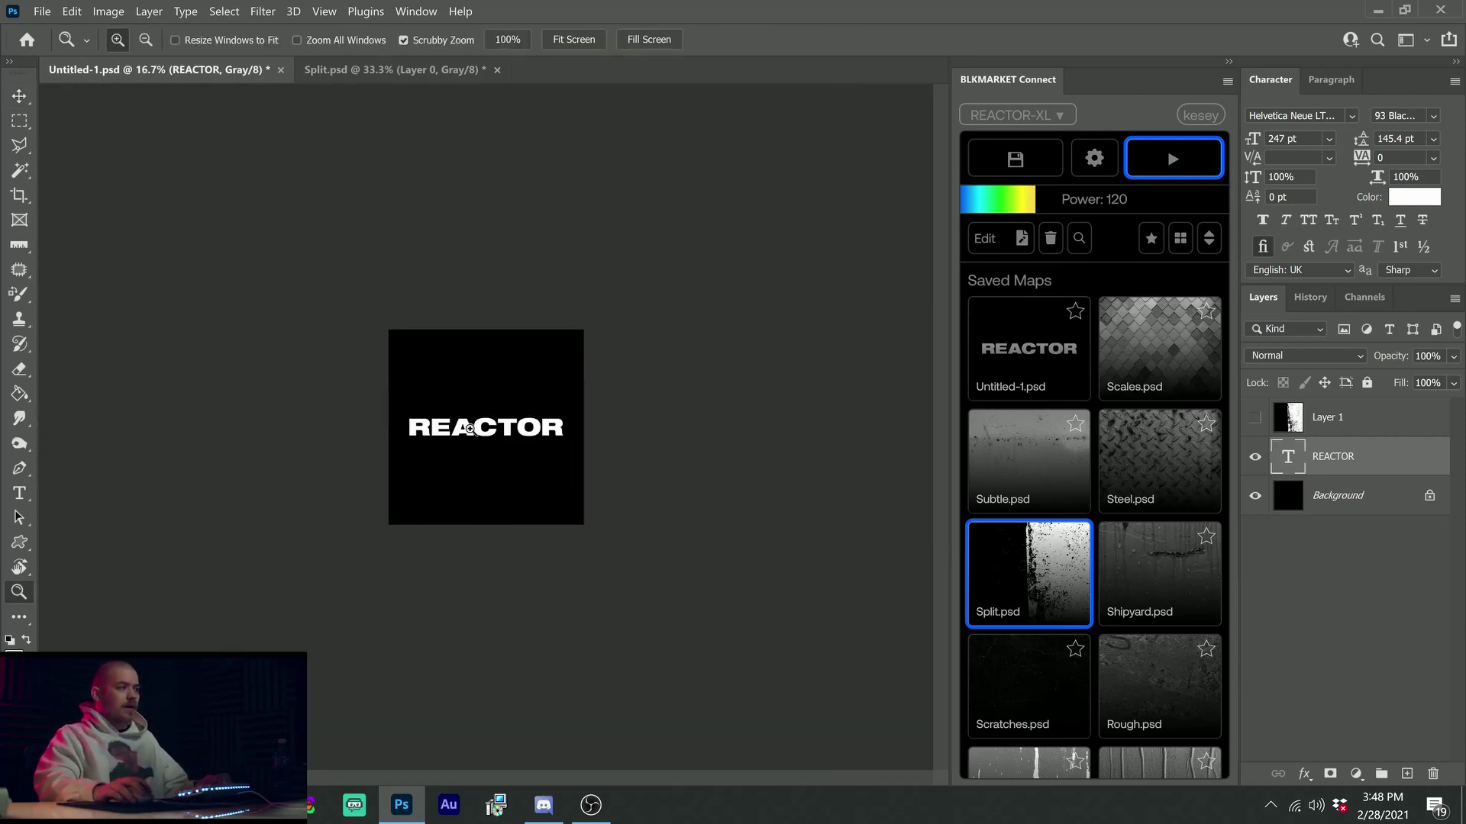
Copy a tall rectangular area of Layer 1 over the middle of REACTOR to a new layer, and hide the copy
key("alt+]")
key("m")
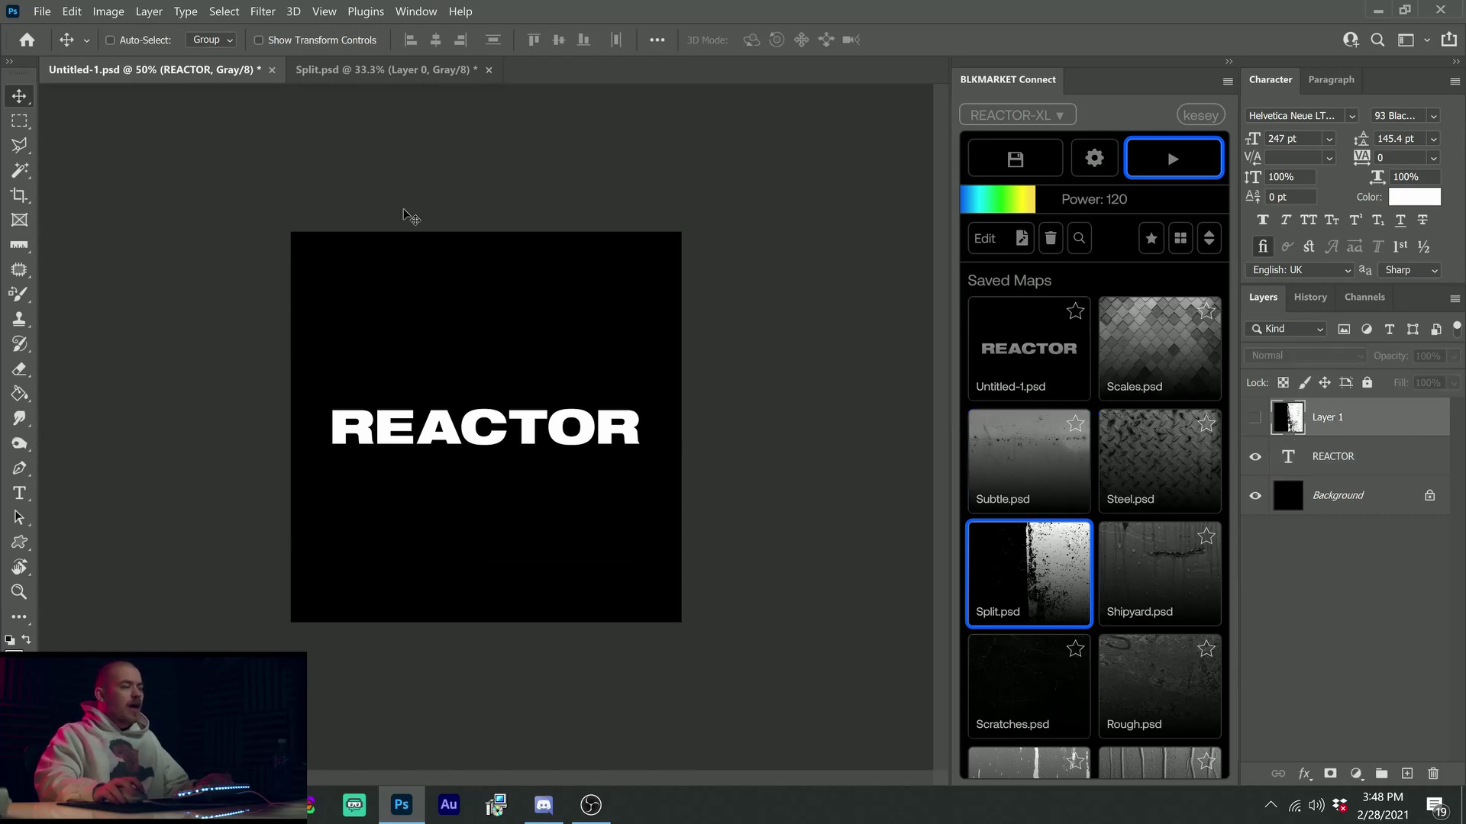
left_click_drag(409, 330, 489, 487)
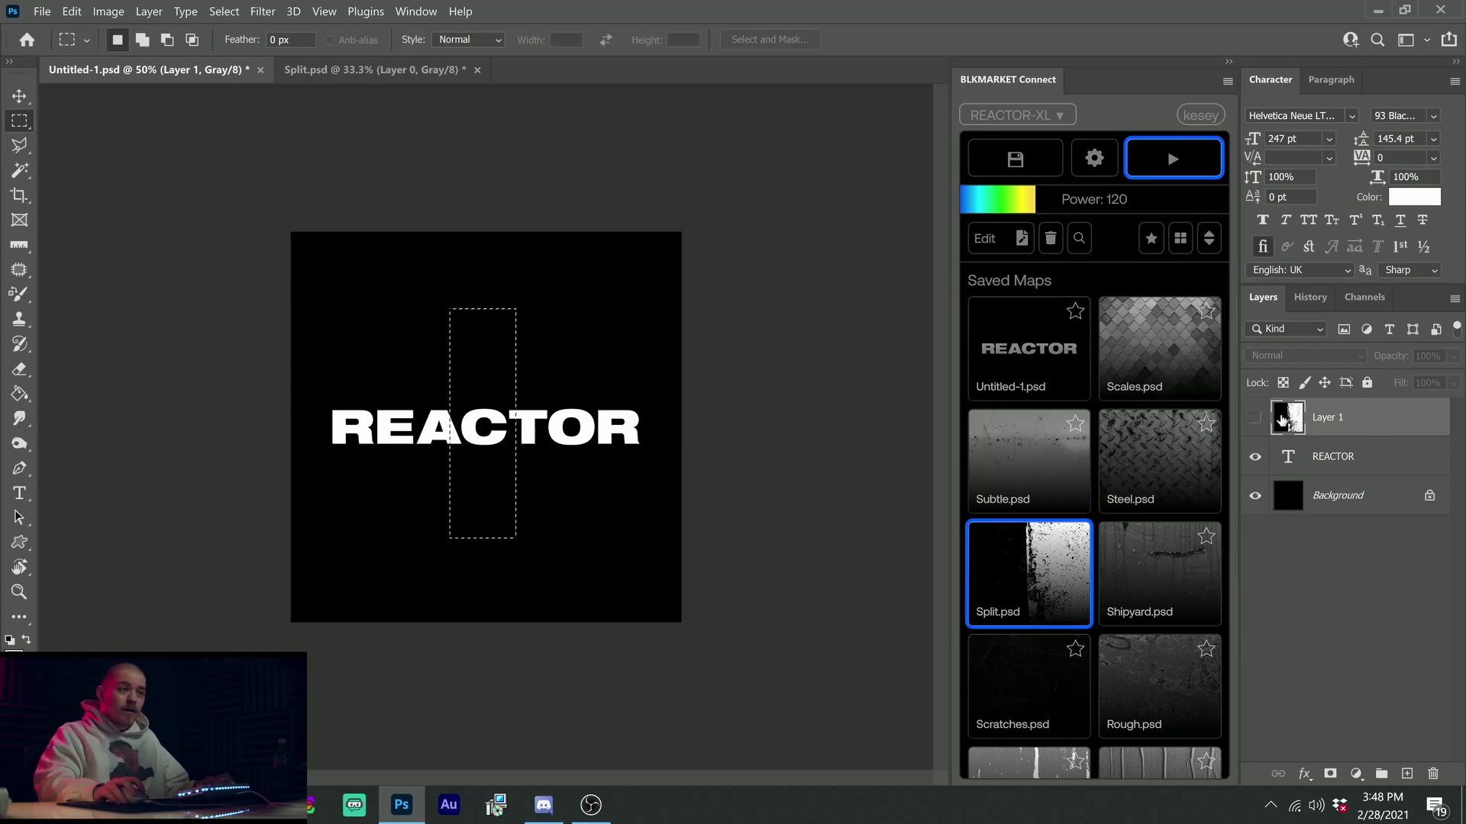
key("ctrl+comma")
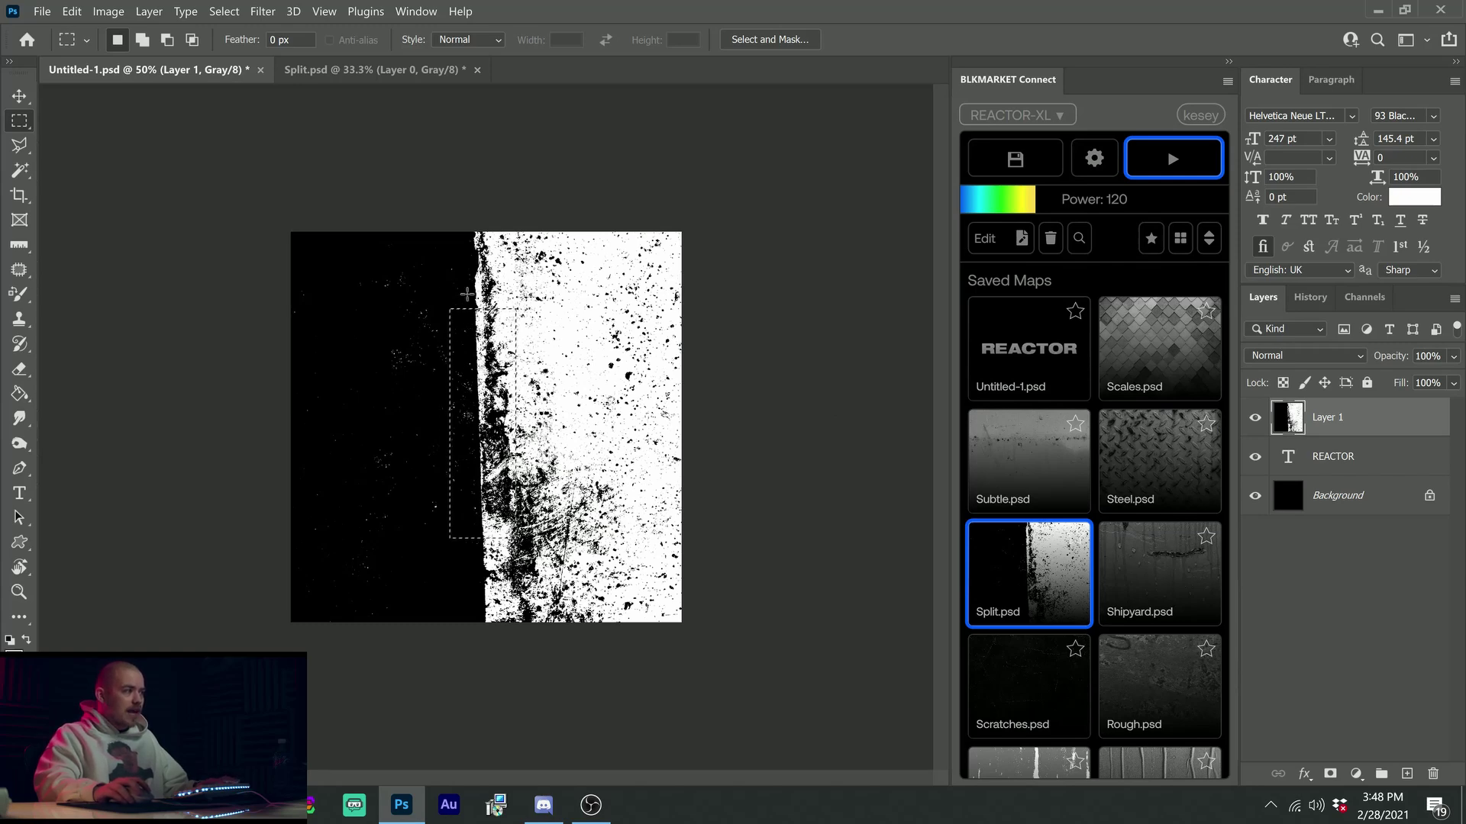
key("ctrl+j")
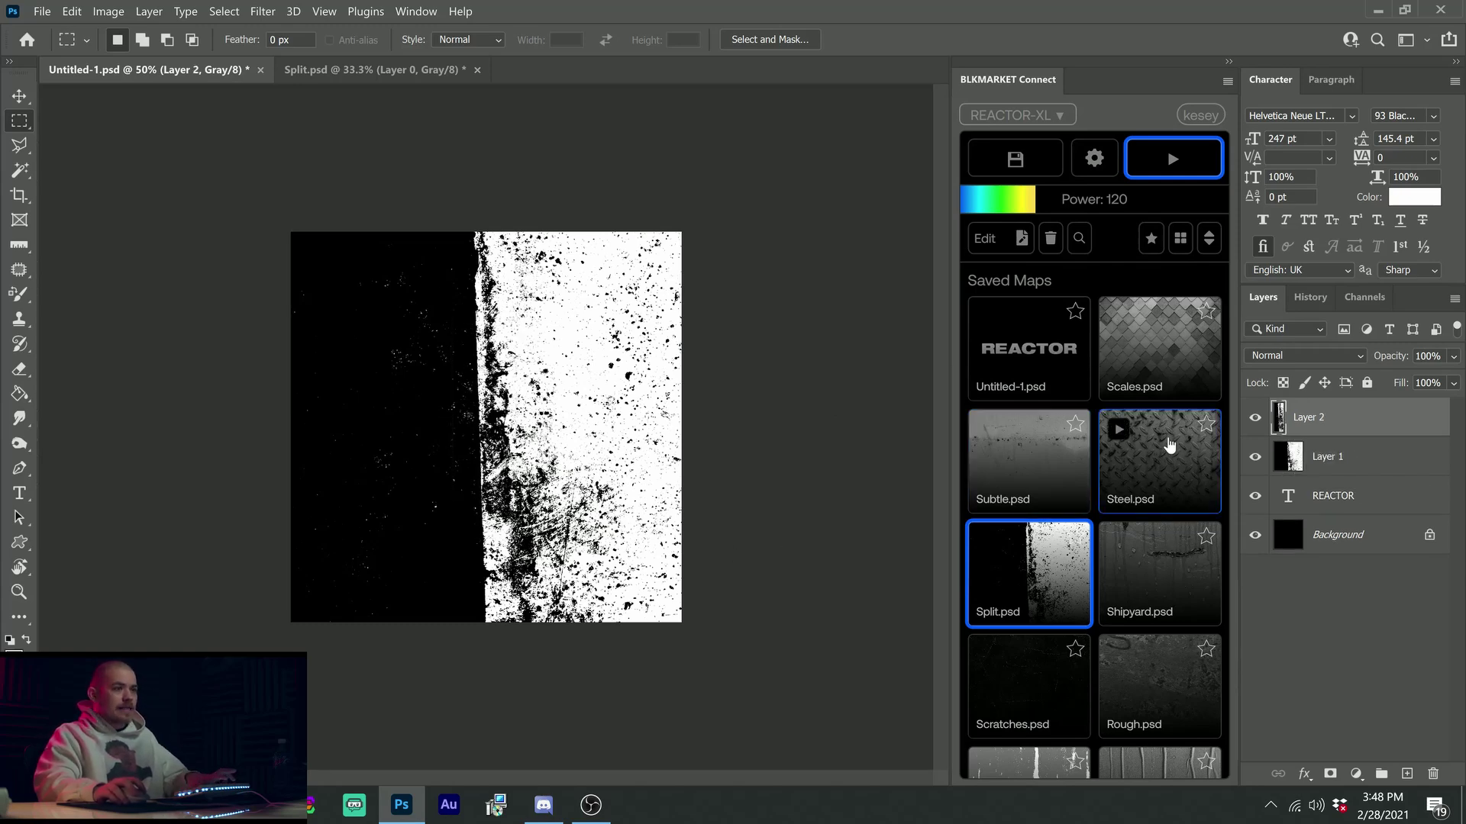
key("ctrl+comma")
left_click(1255, 456)
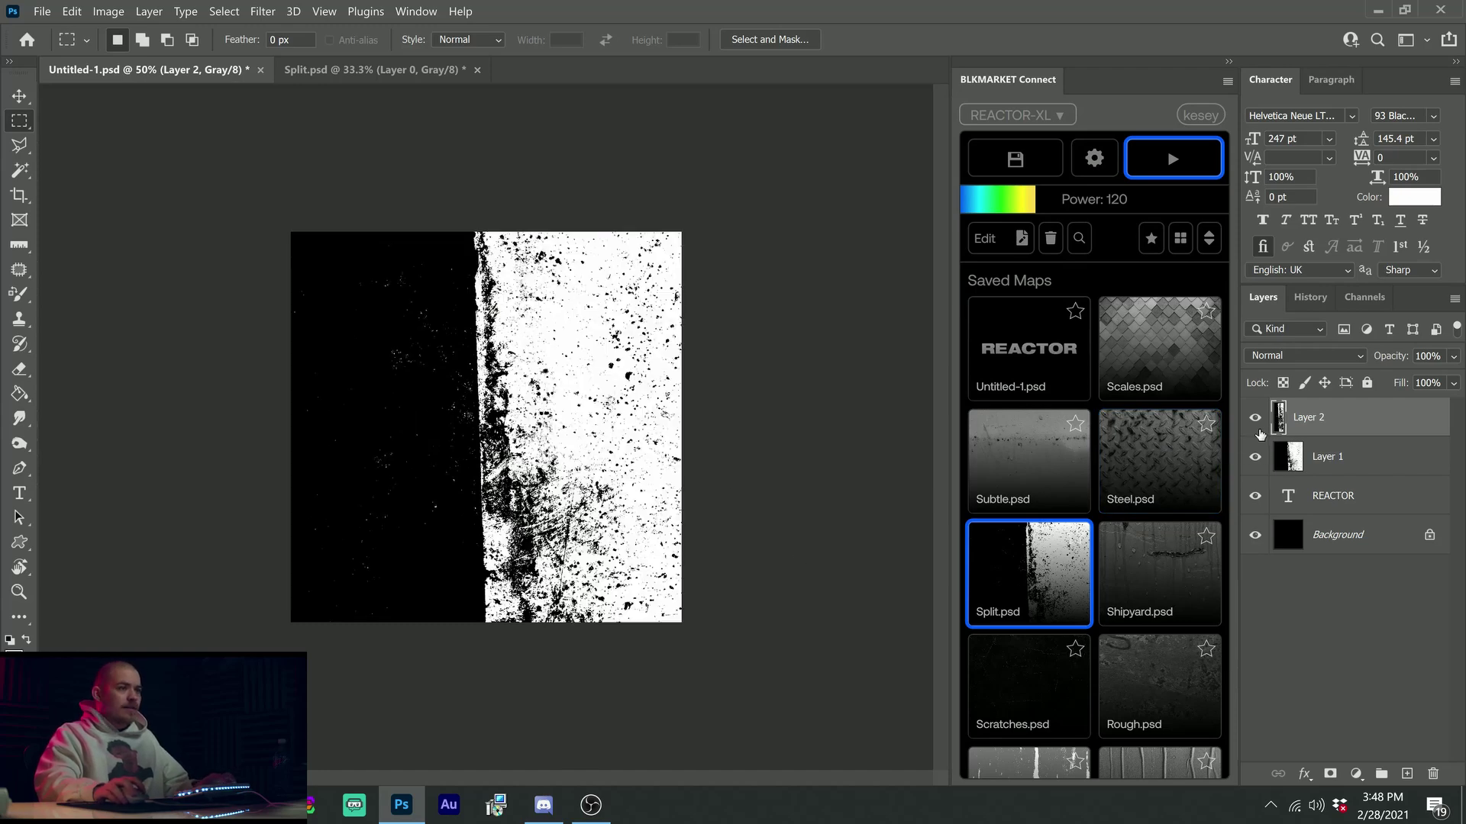
left_click(1254, 417)
Squeeze Layer 1 into a narrow vertical strip over the C of REACTOR, shortened at both ends
left_click(1333, 457)
key("ctrl+t")
left_click_drag(695, 428, 540, 428)
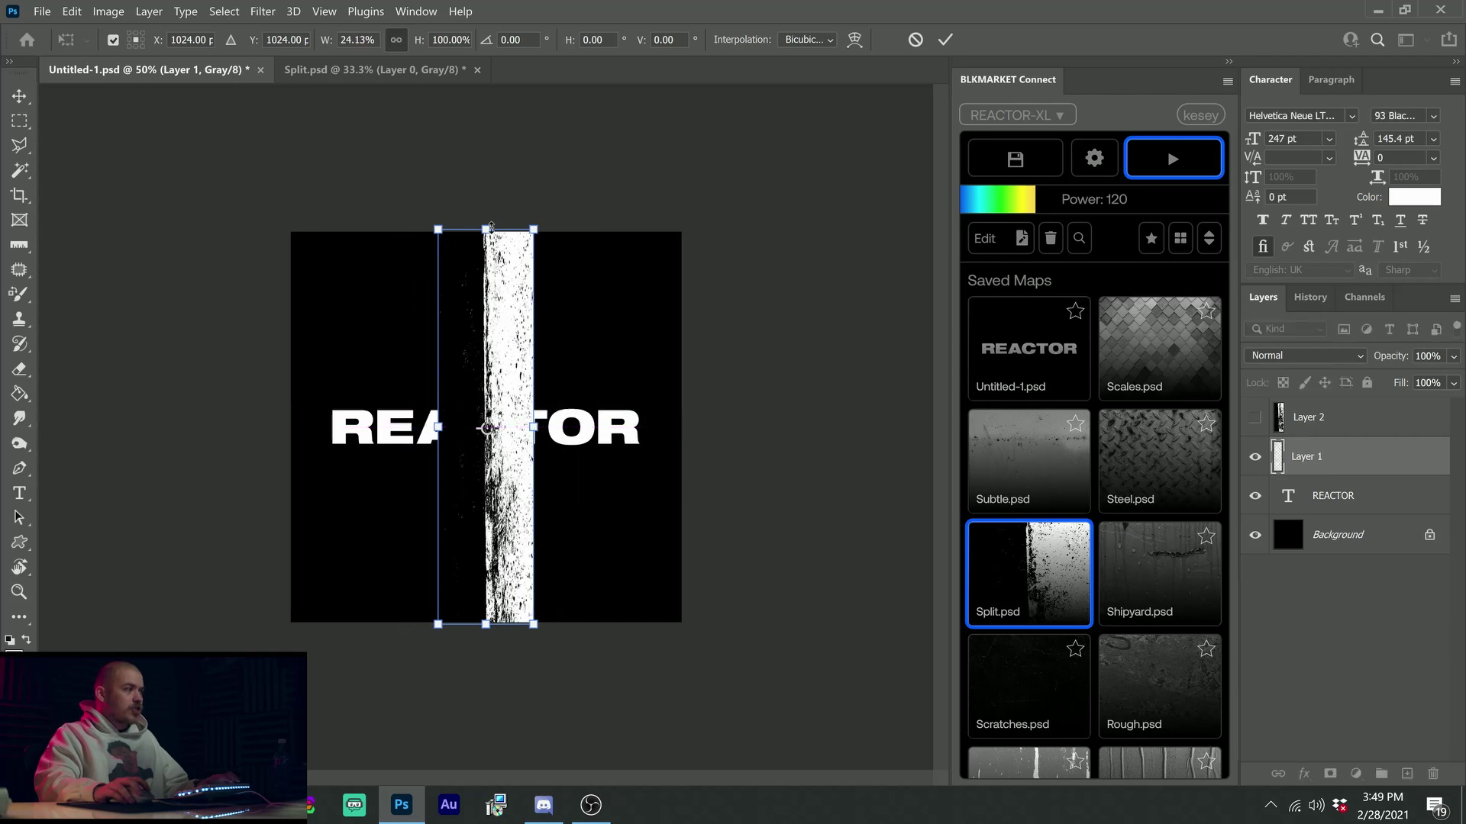
left_click_drag(486, 232, 482, 314)
left_click_drag(533, 539, 515, 523)
left_click_drag(486, 331, 486, 307)
key("Return")
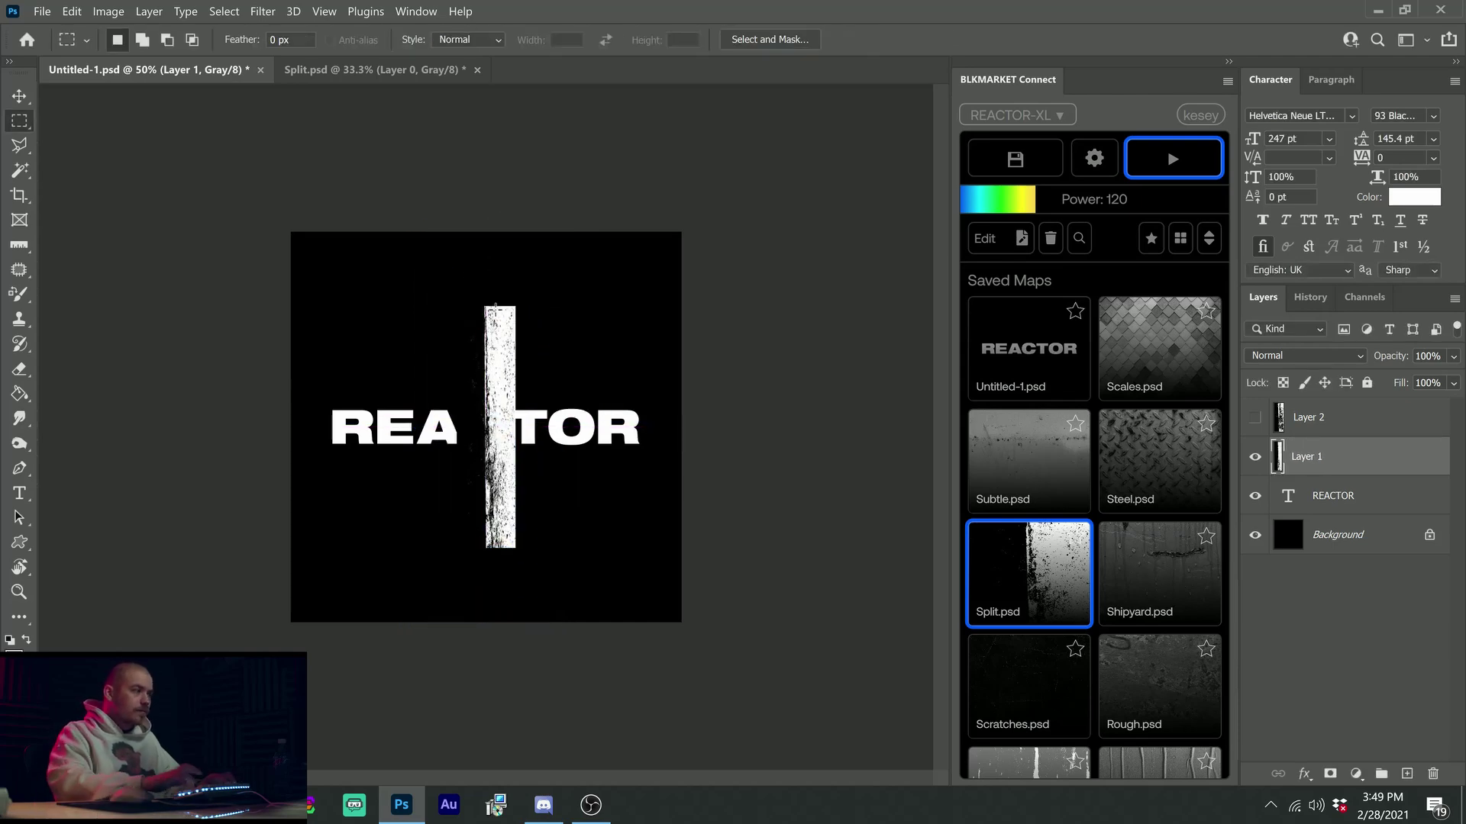
Load Layer 1's outline as a selection, hide that layer, and displace the REACTOR text inside it with the Split.psd map
left_click(1279, 458, "ctrl")
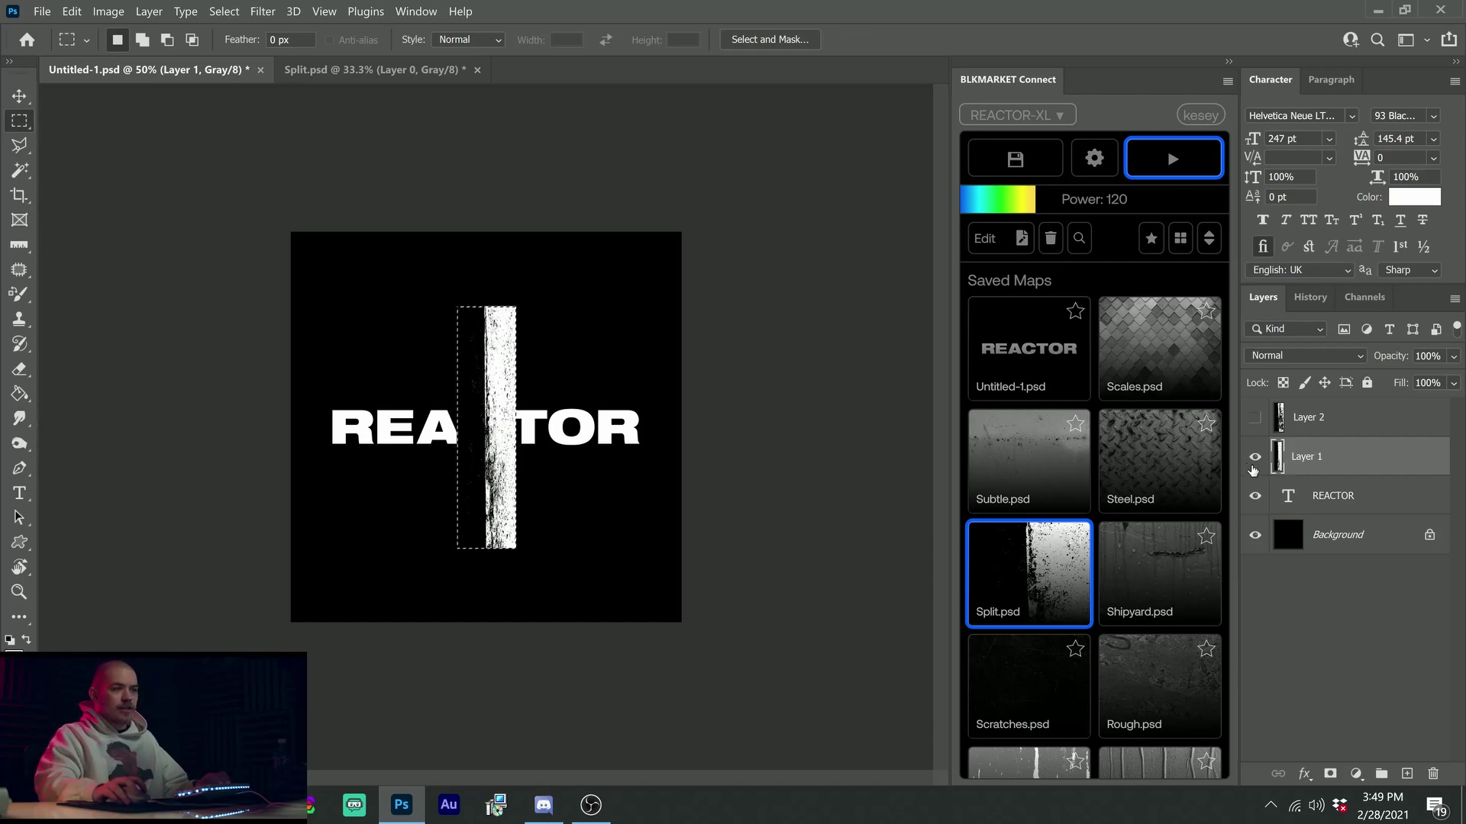
left_click(1255, 465)
scroll(491, 426, "up", 3)
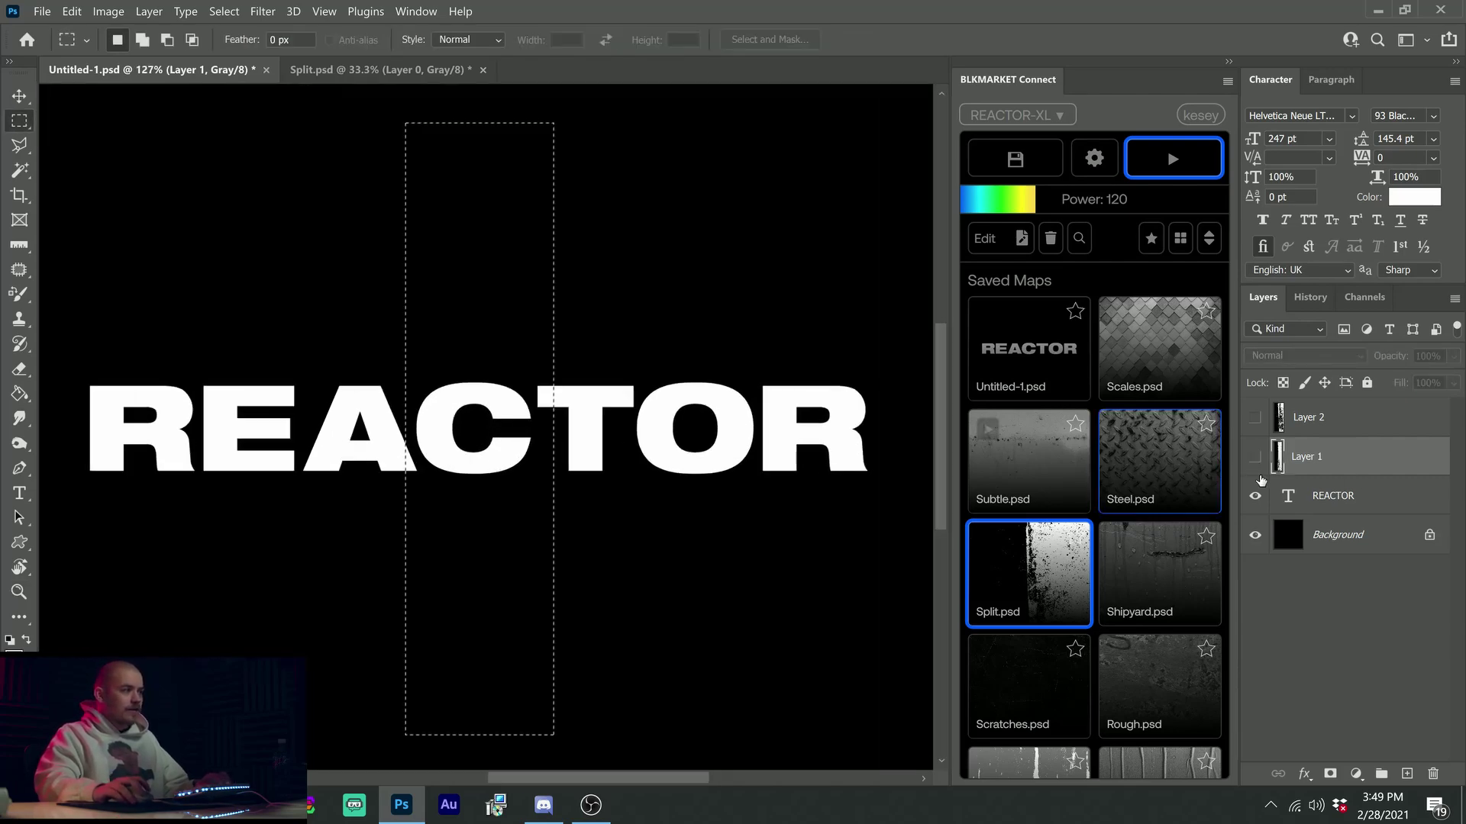
left_click(1344, 496)
left_click(1173, 158)
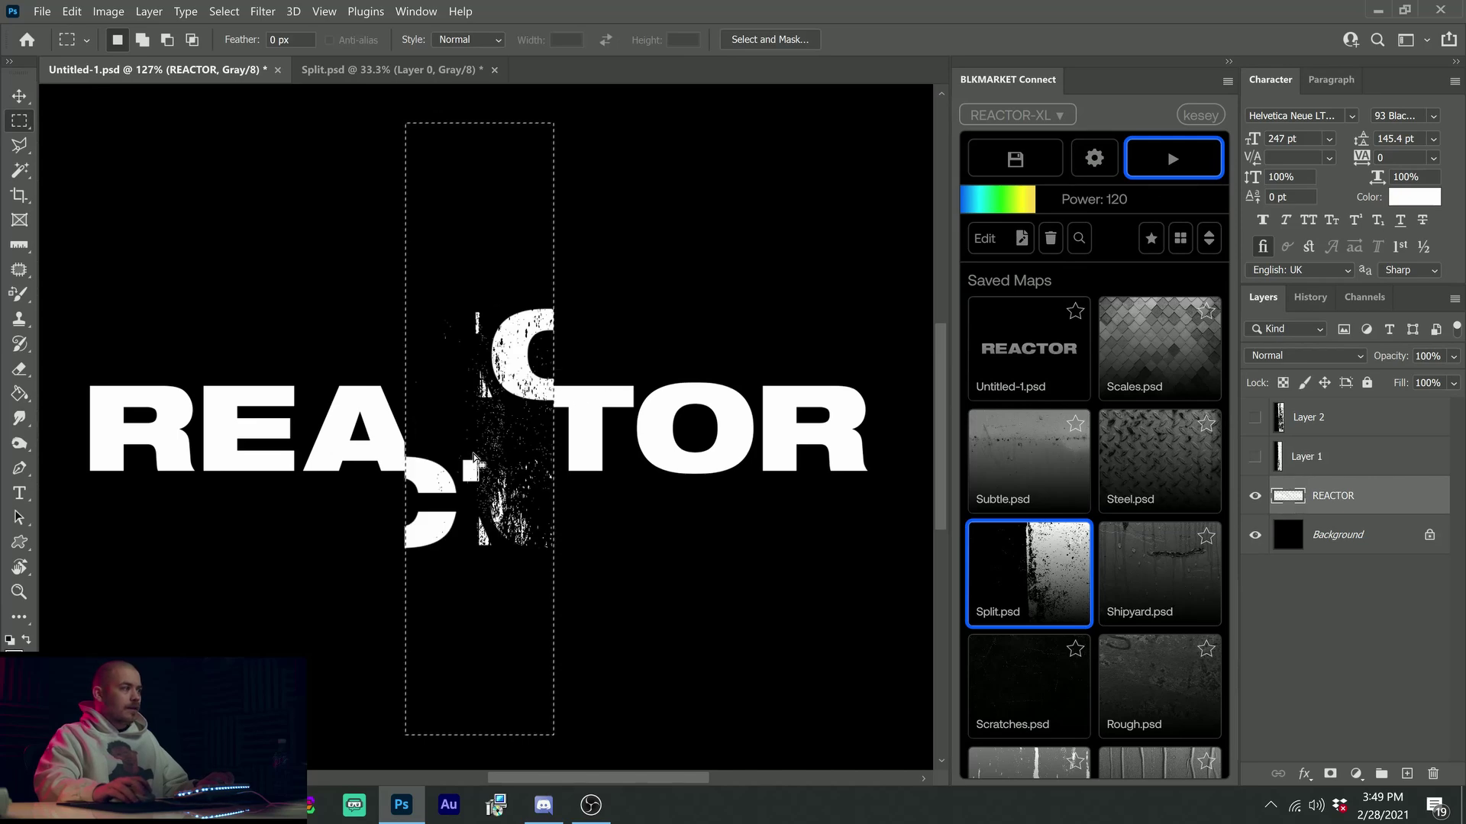
Compare the displaced letters with the texture strip by toggling Layer 1's visibility and examining the split edge closely
left_click(1255, 457)
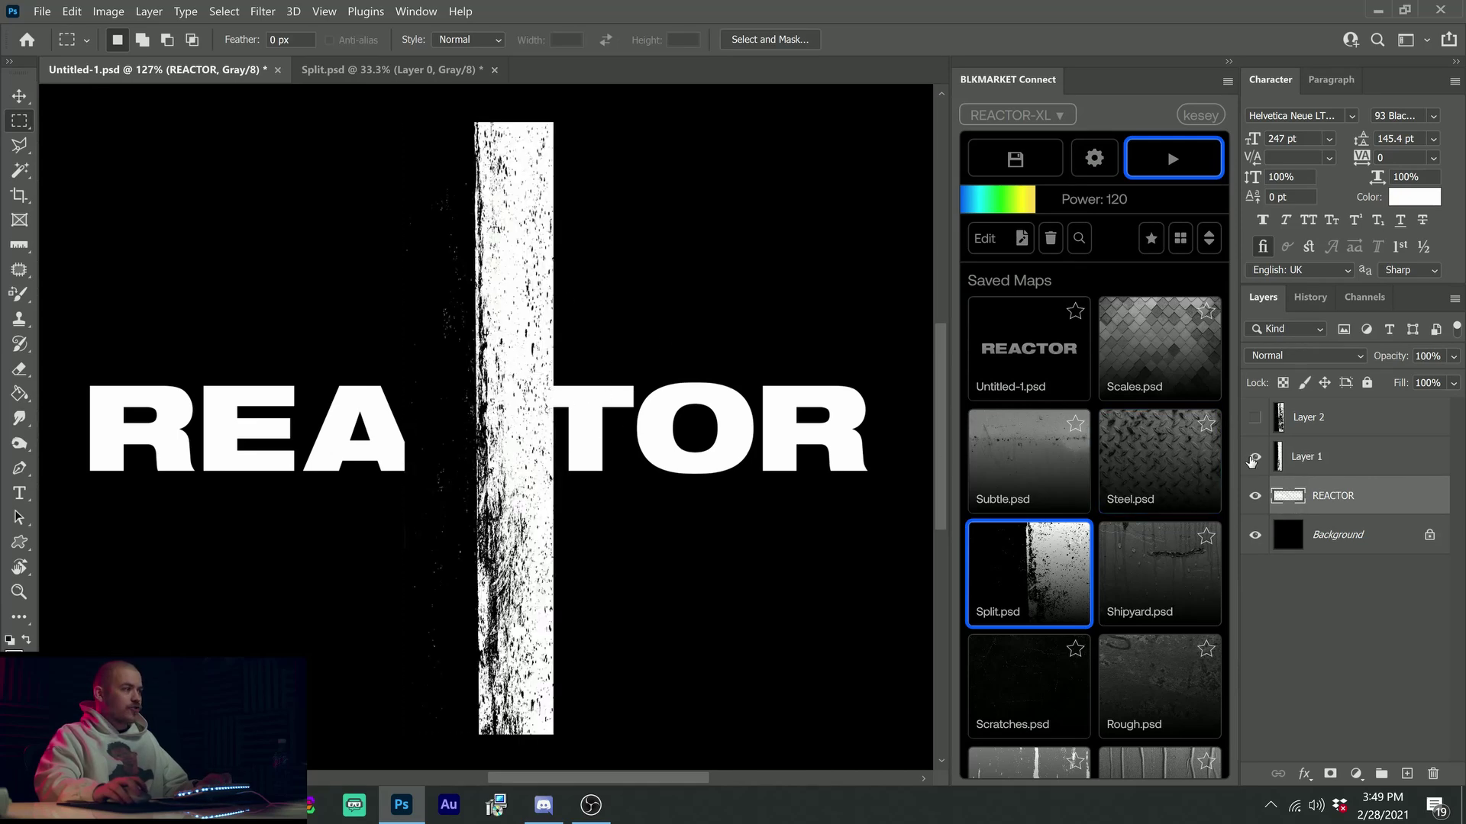
left_click(1255, 458)
left_click(1254, 458)
left_click(1254, 458)
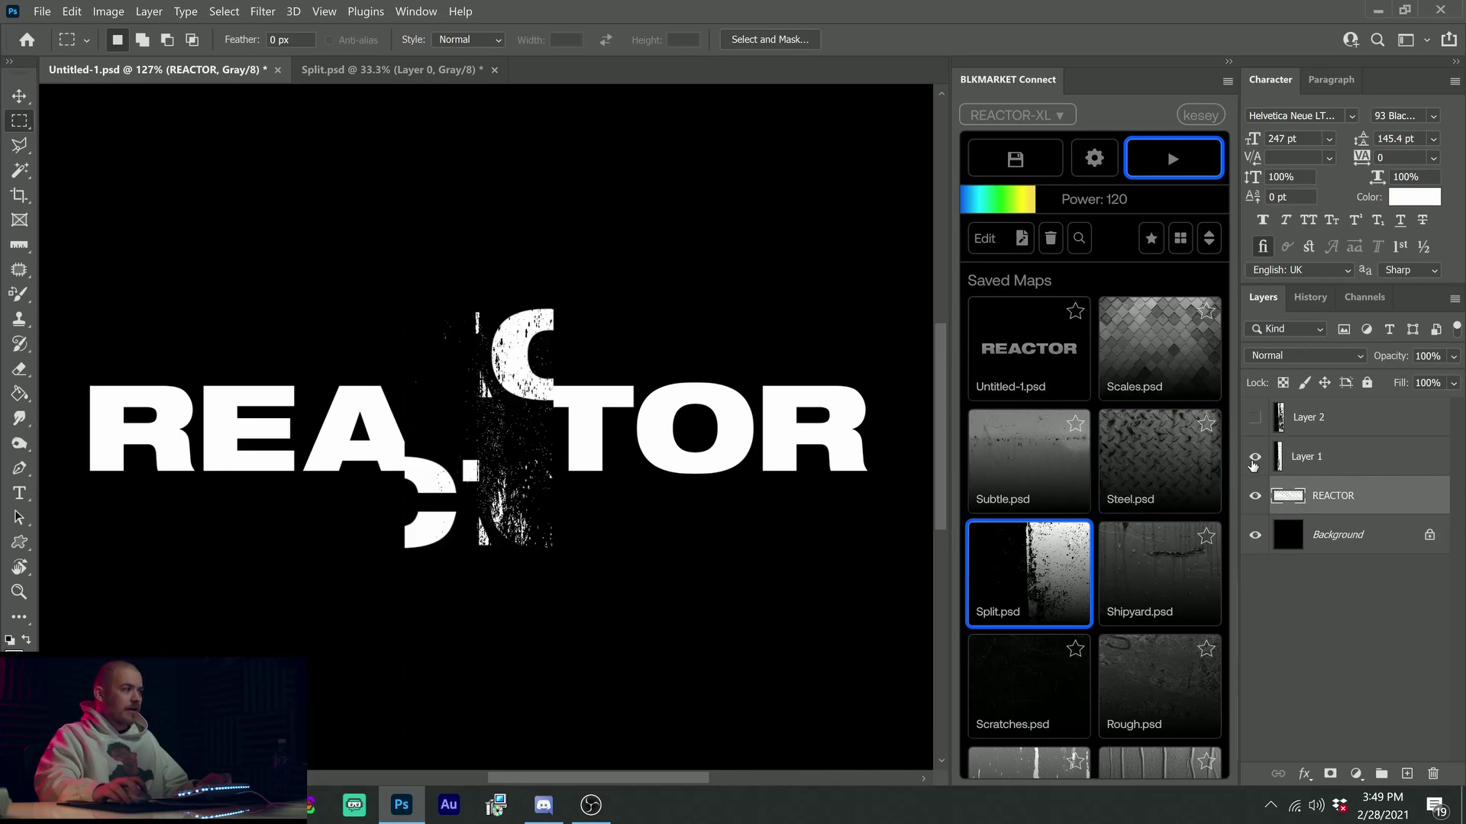
left_click(1254, 458)
key("z")
left_click_drag(445, 373, 603, 374)
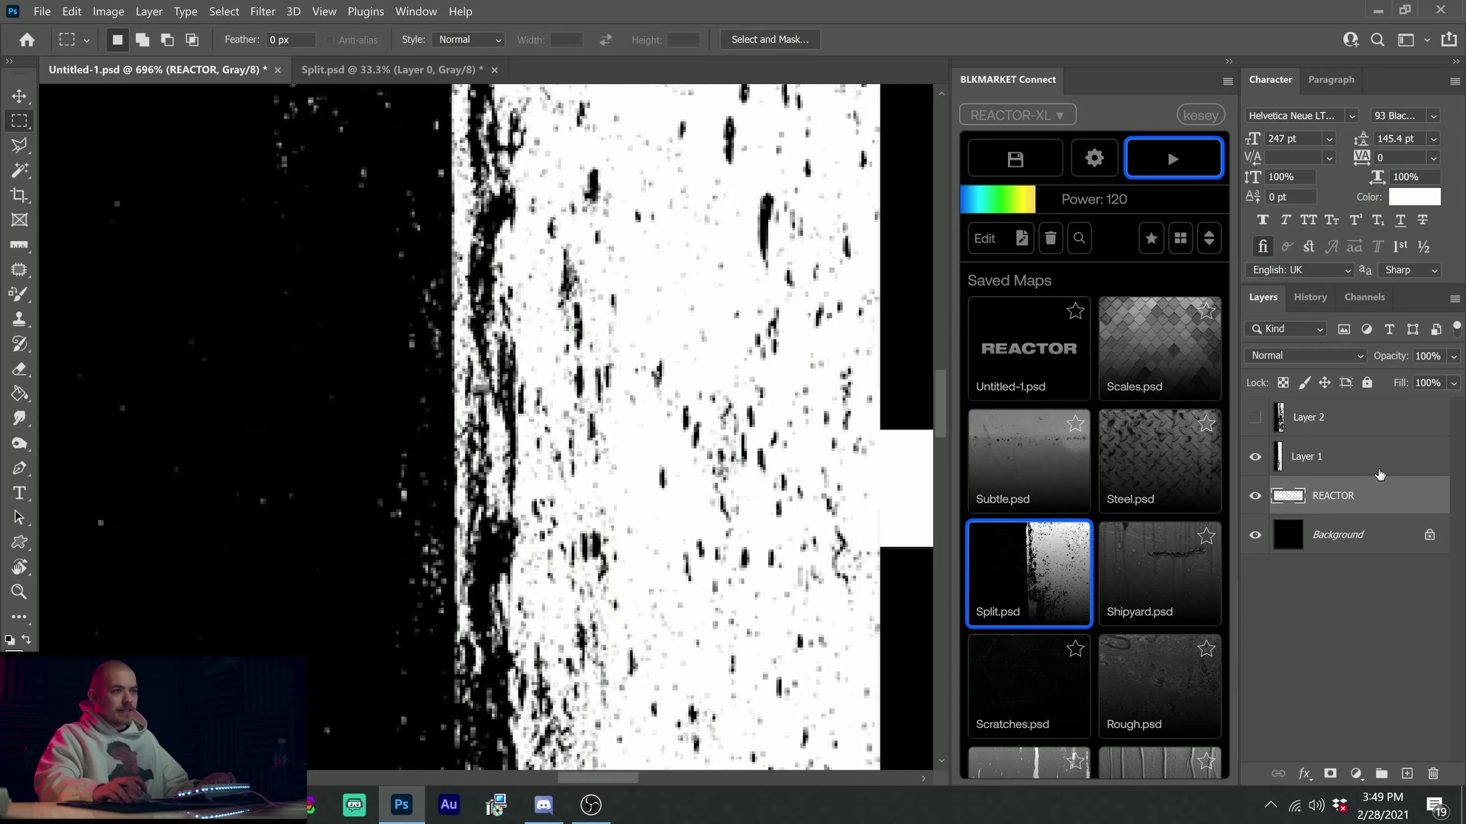
Fade Layer 1 down to 9% opacity to compare its speckles with the displaced text, and restore it to 100%
left_click(1343, 456)
key("m")
left_click(1454, 355)
mouse_move(1414, 383)
left_mouse_down()
mouse_move(1363, 380)
mouse_move(1432, 381)
left_mouse_up()
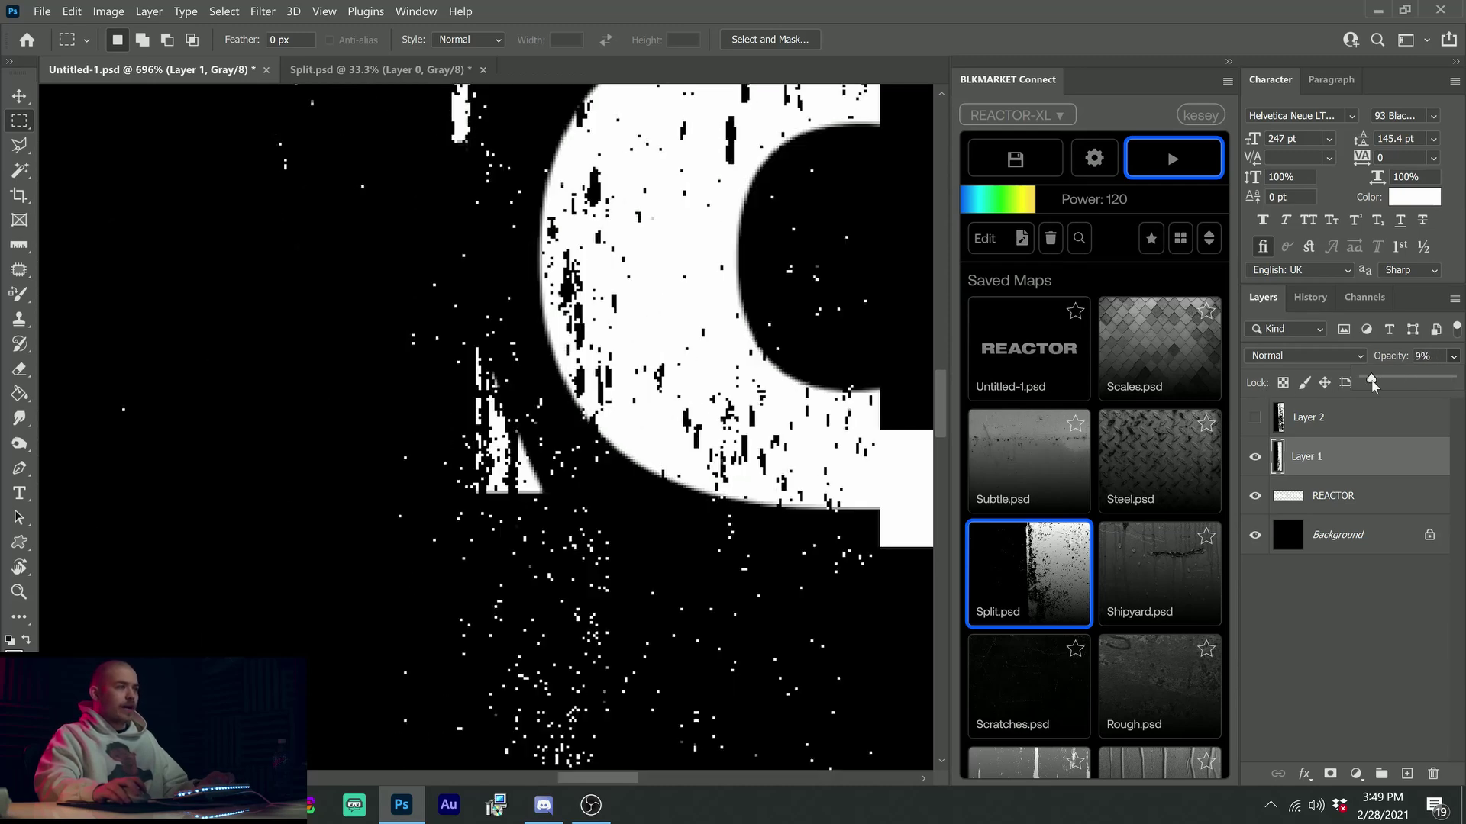
left_click_drag(1372, 384, 1414, 384)
key("z")
key("ctrl+minus")
key("ctrl+minus")
key("ctrl+minus")
key("ctrl+minus")
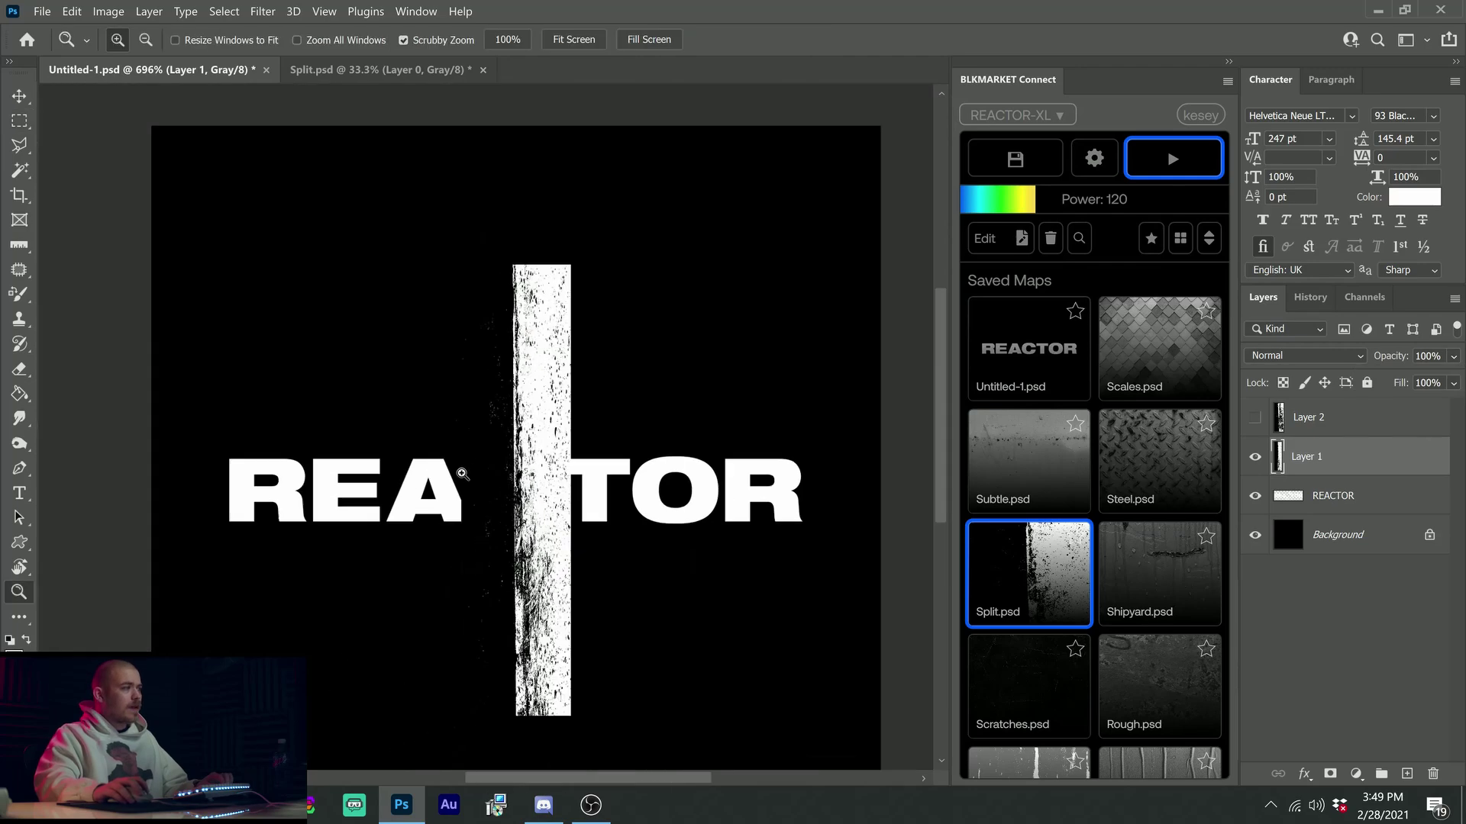
key("ctrl+plus")
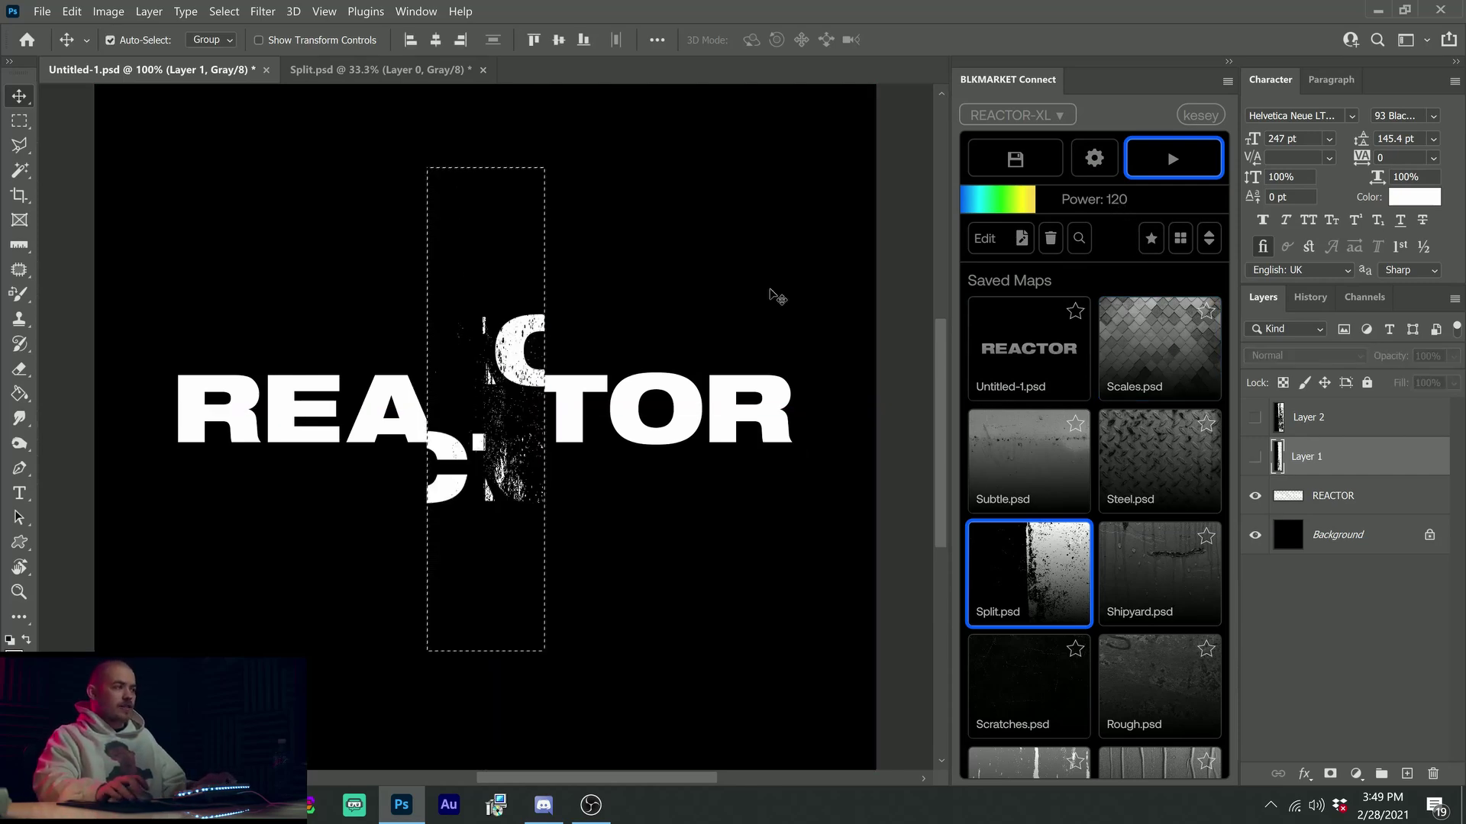
Open the saved maps Barrels.psd and Delivery.psd for editing
scroll(1050, 484, "down", 10)
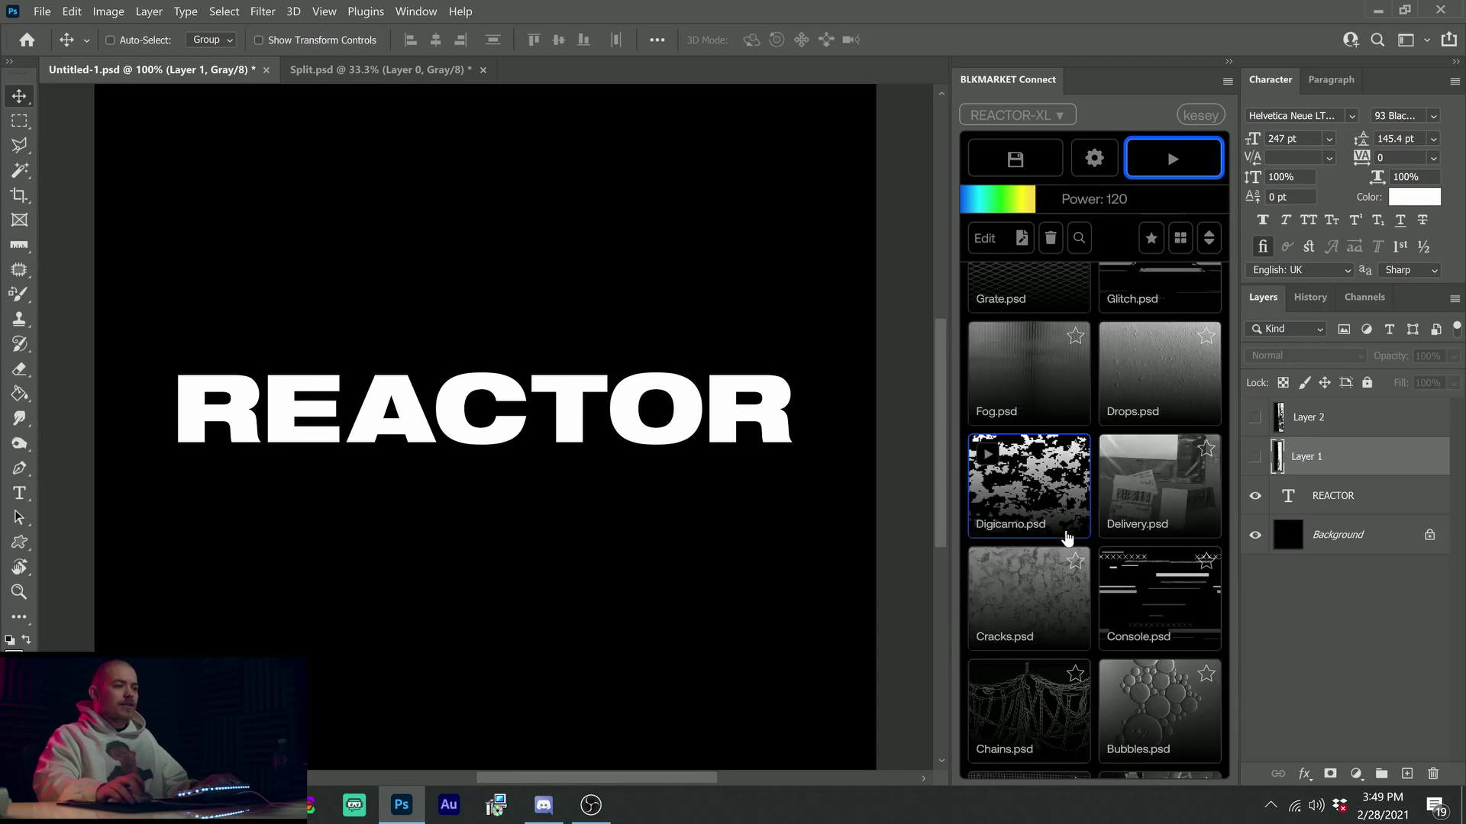
left_click(1158, 634)
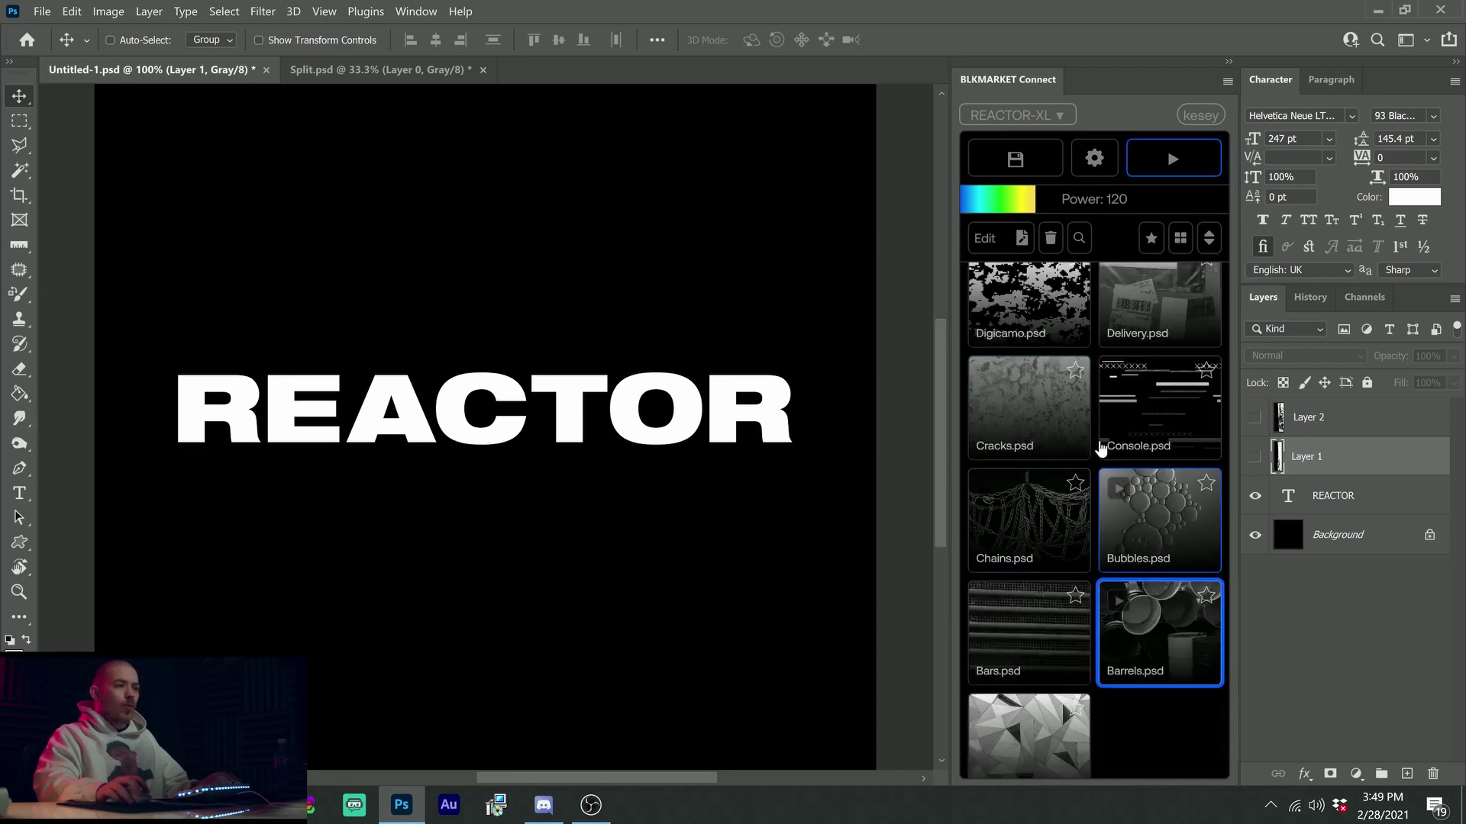
left_click(985, 238)
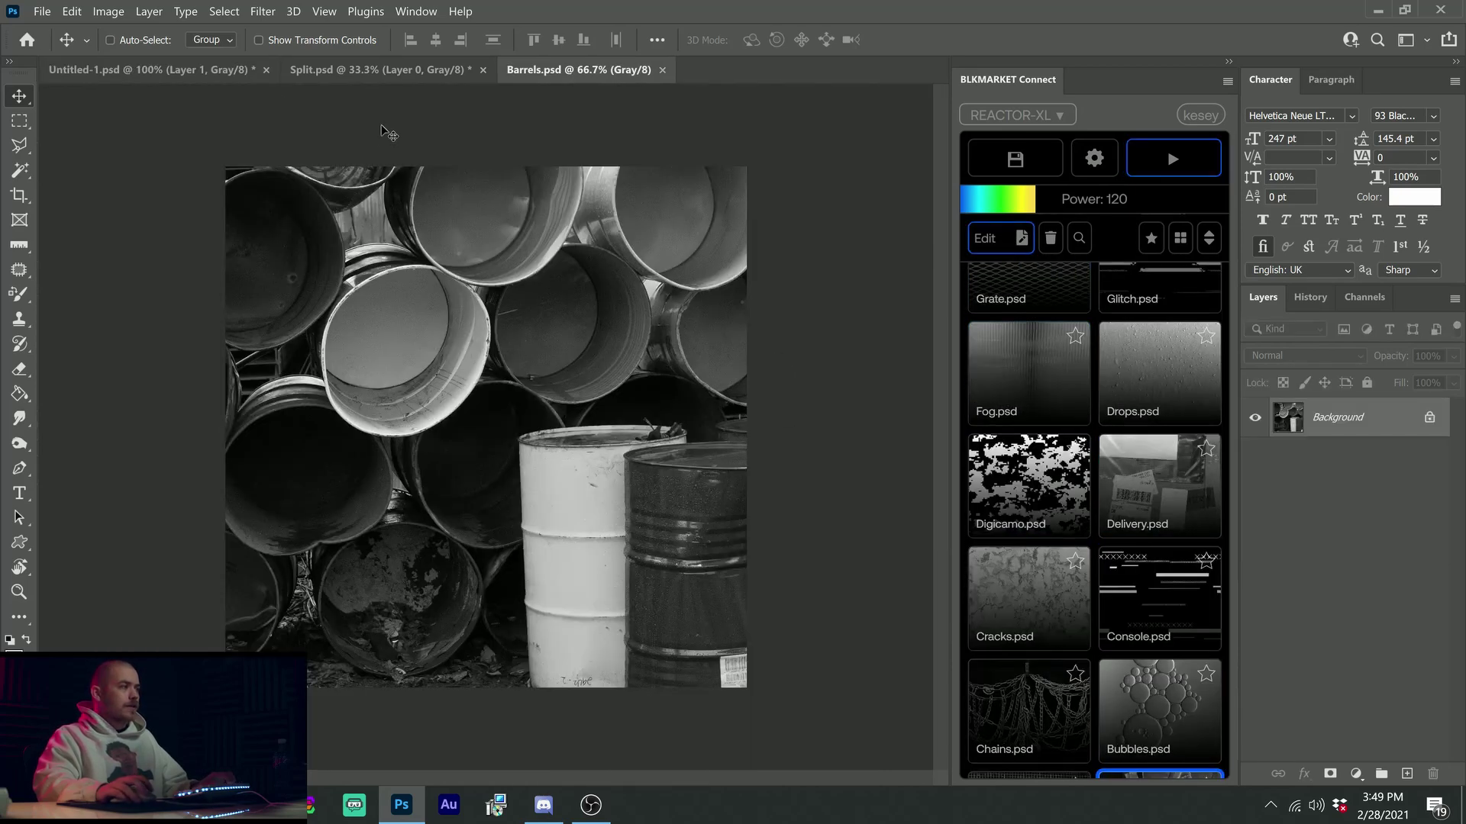
left_click(1118, 453)
left_click(985, 238)
scroll(1073, 540, "down", 3)
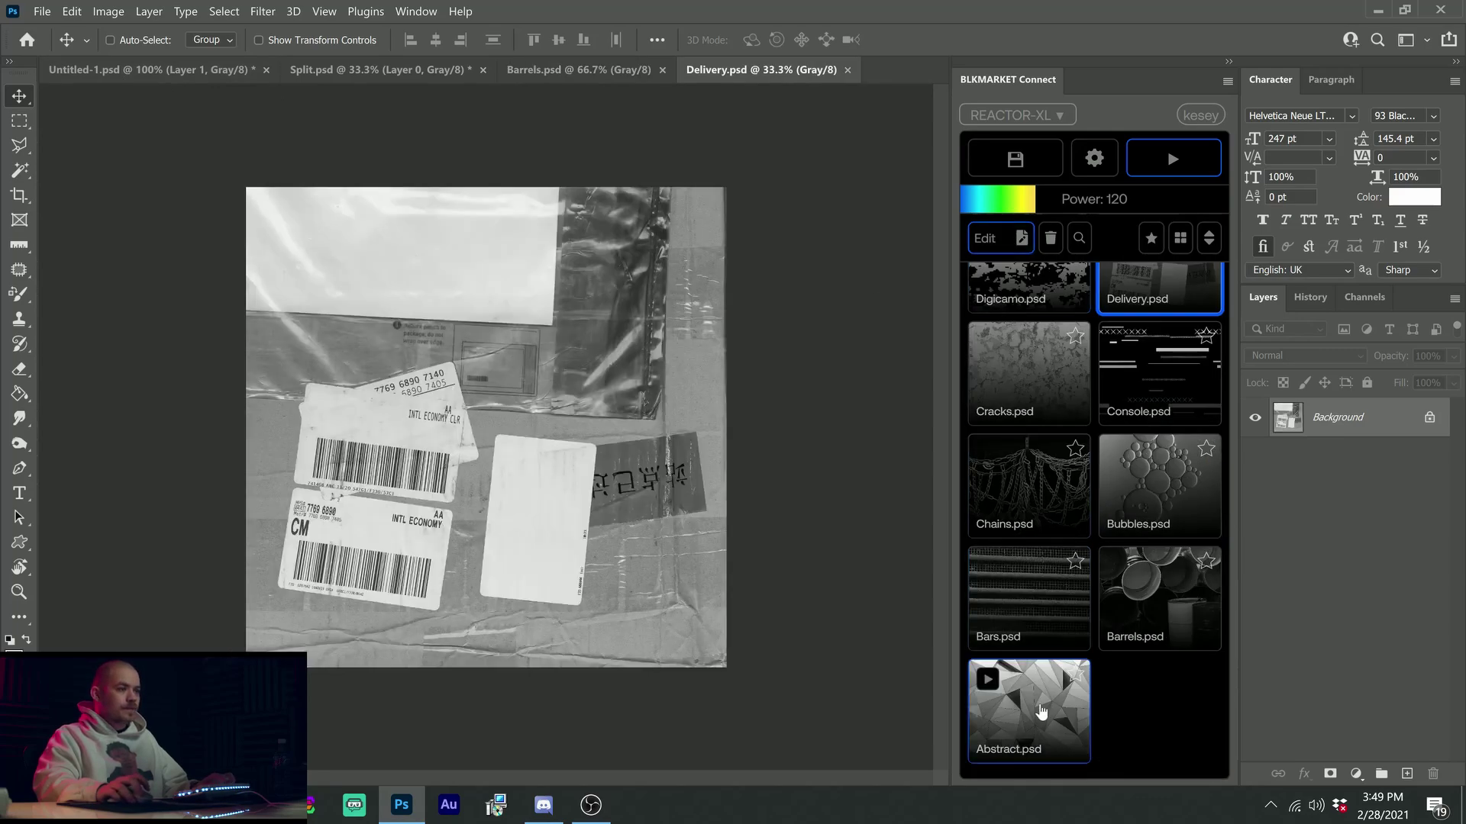
scroll(1042, 711, "up", 5)
scroll(1087, 466, "up", 10)
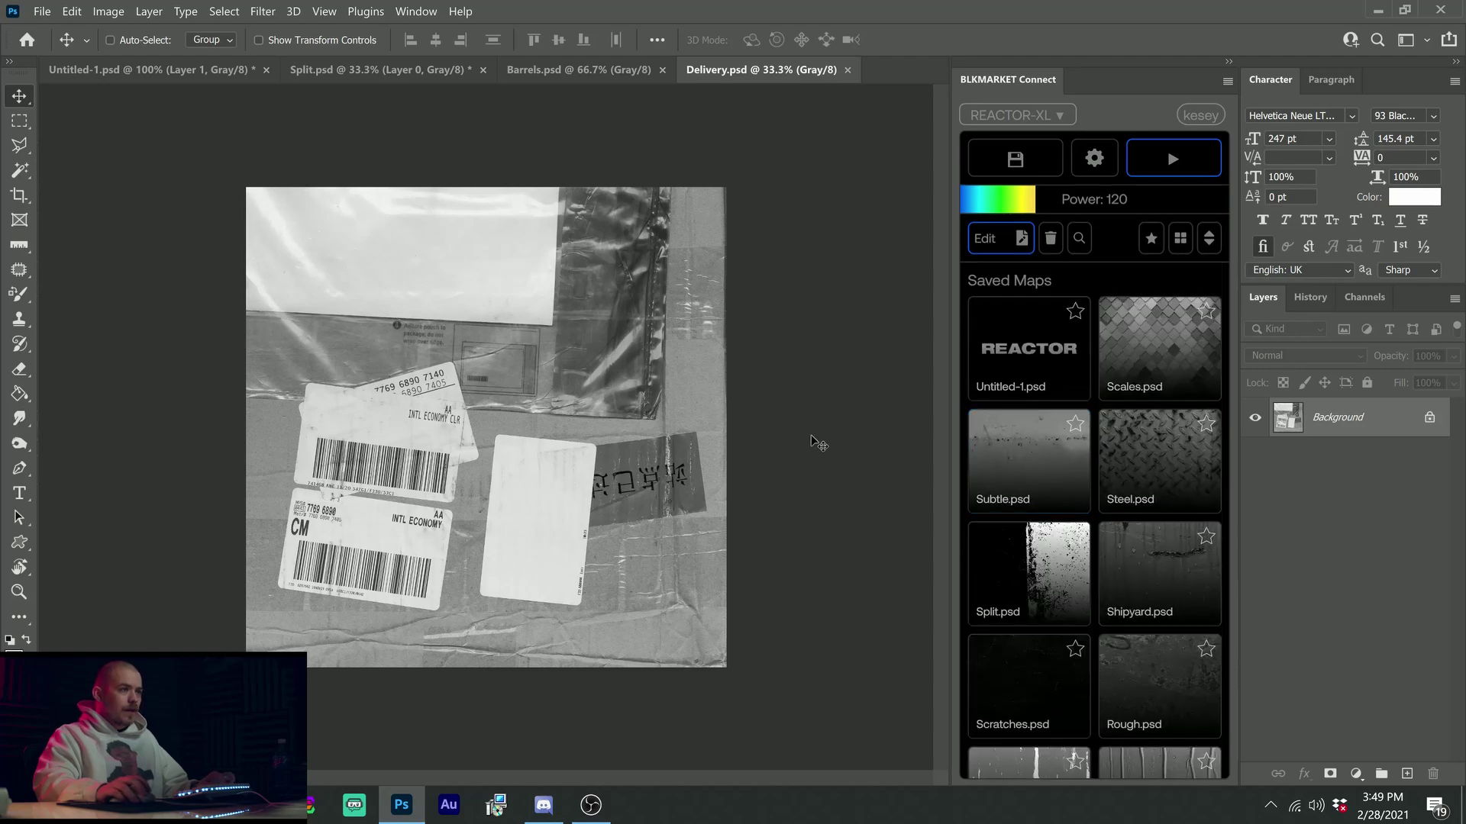
Clear the crop ratio and crop Delivery.psd to a wide horizontal band across its middle
key("c")
left_click_drag(487, 179, 486, 313)
key("Escape")
left_click(396, 41)
left_click_drag(487, 185, 503, 324)
key("Return")
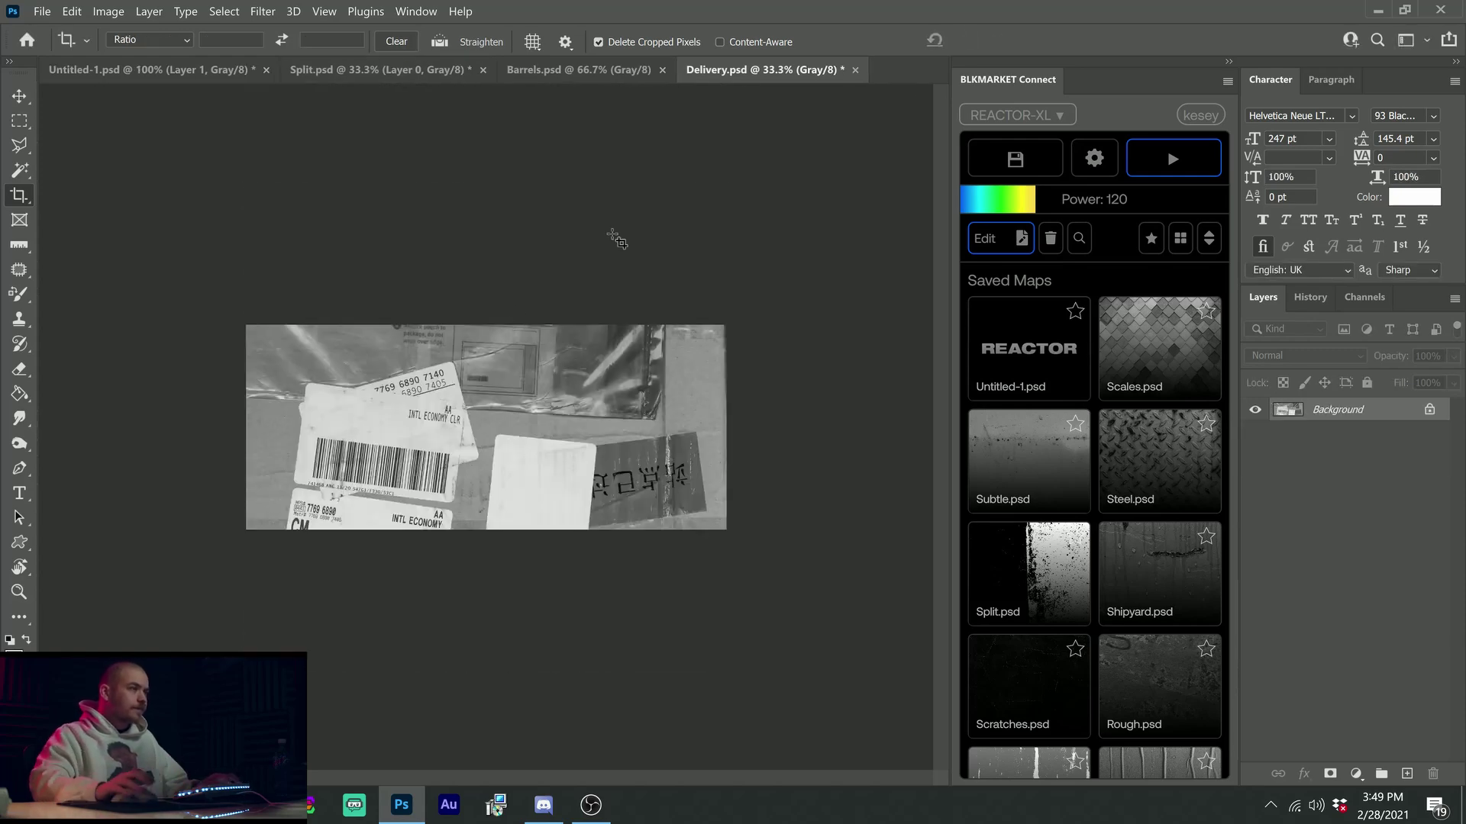
Save the cropped Delivery.psd as a Reactor map, confirming the prompt, and return to Untitled-1.psd
left_click(1015, 159)
left_click(784, 443)
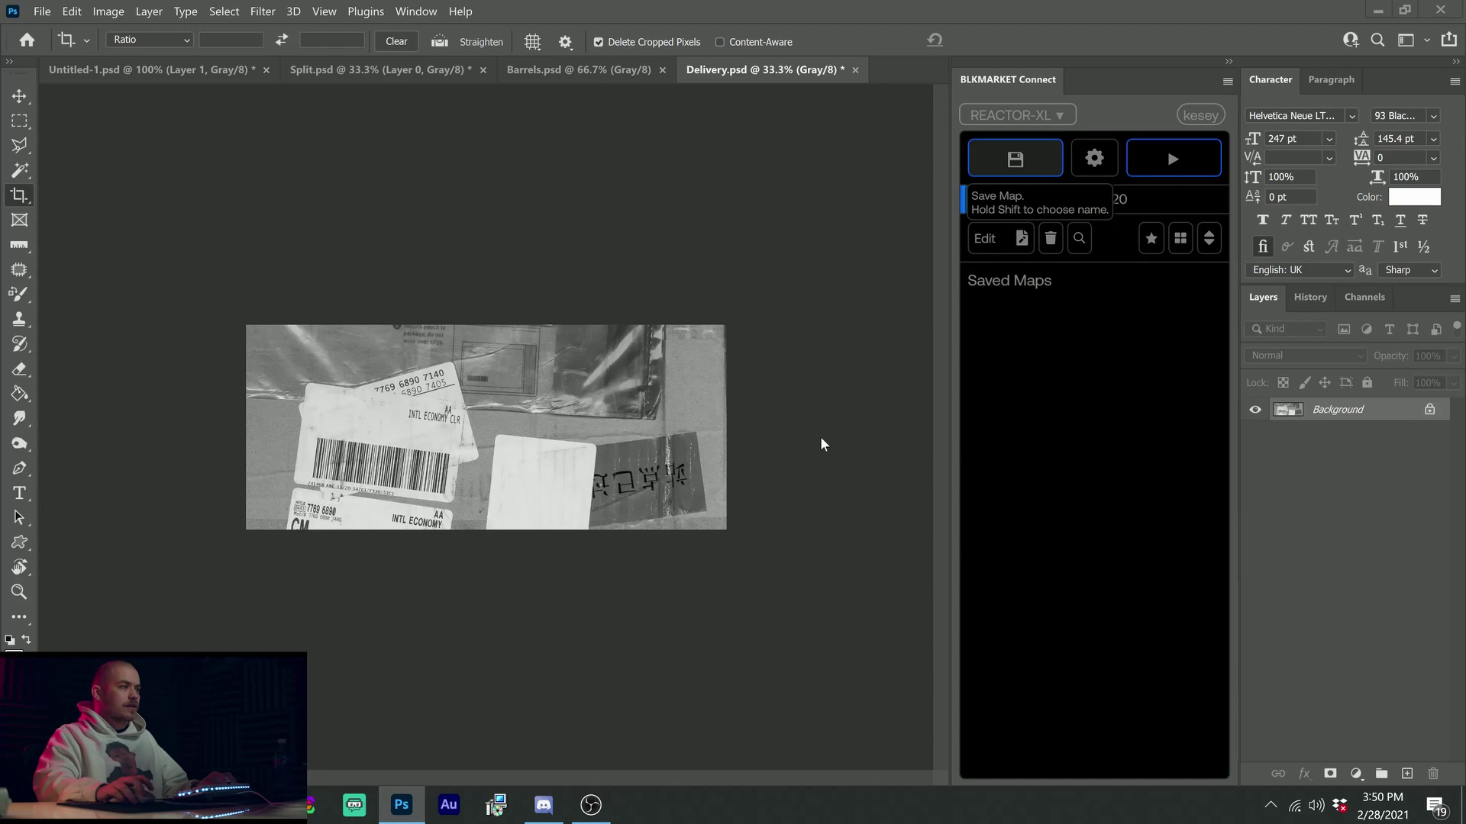
left_click(150, 69)
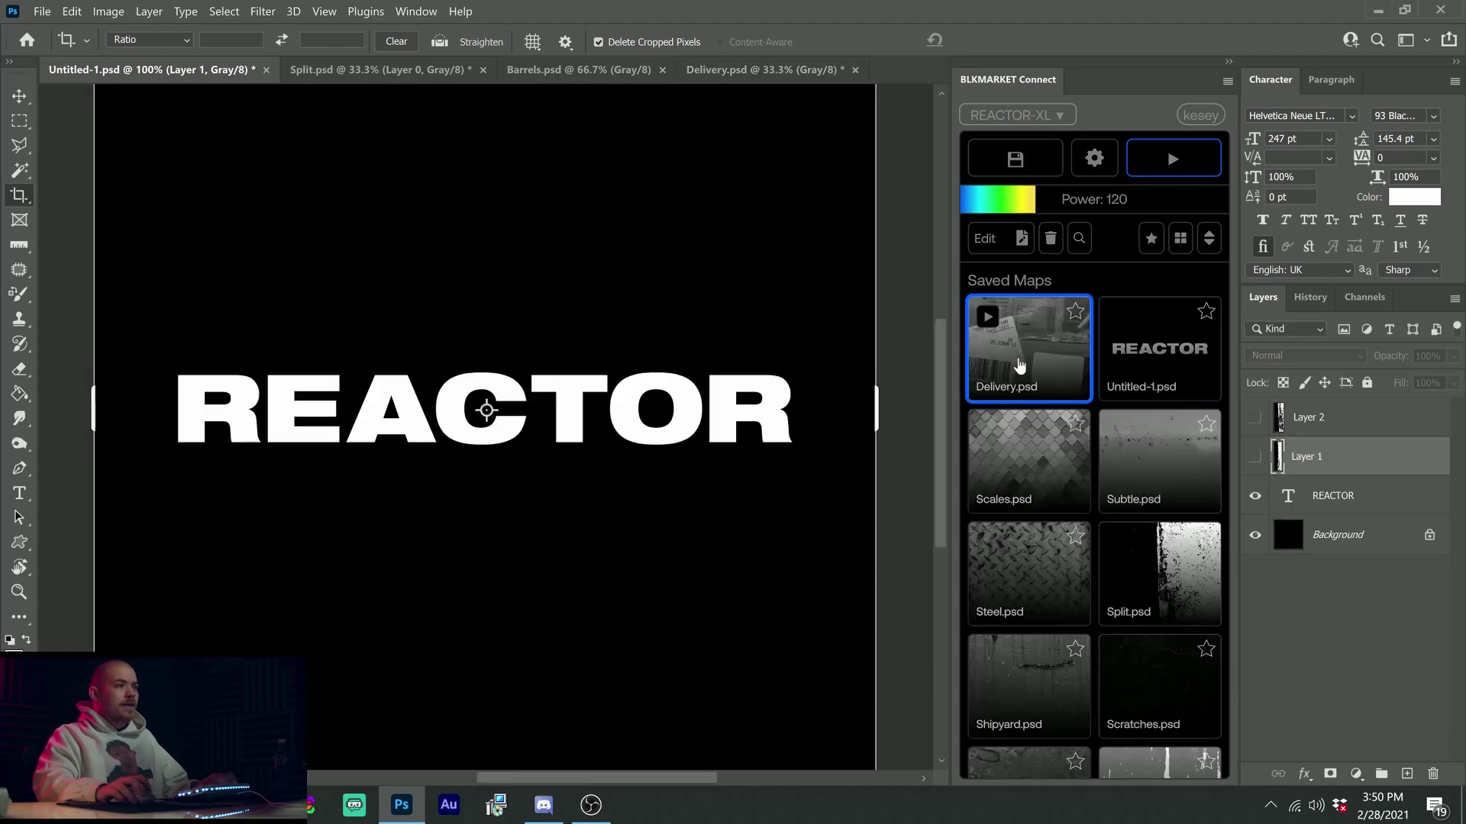
Unlock Delivery.psd's background layer and copy its cropped image into Untitled-1.psd as a new layer above the text
left_click(775, 70)
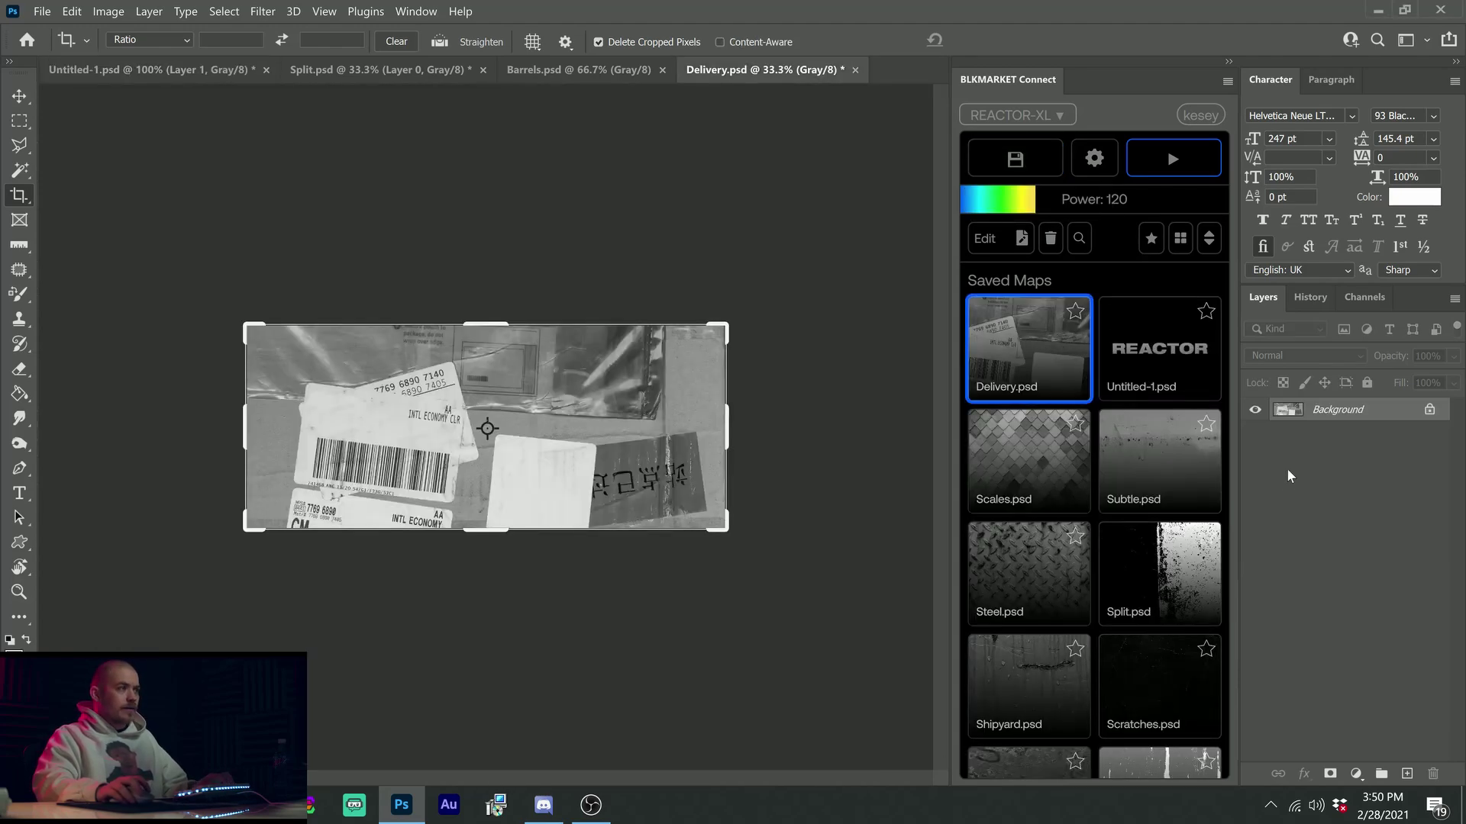
left_click(1428, 409)
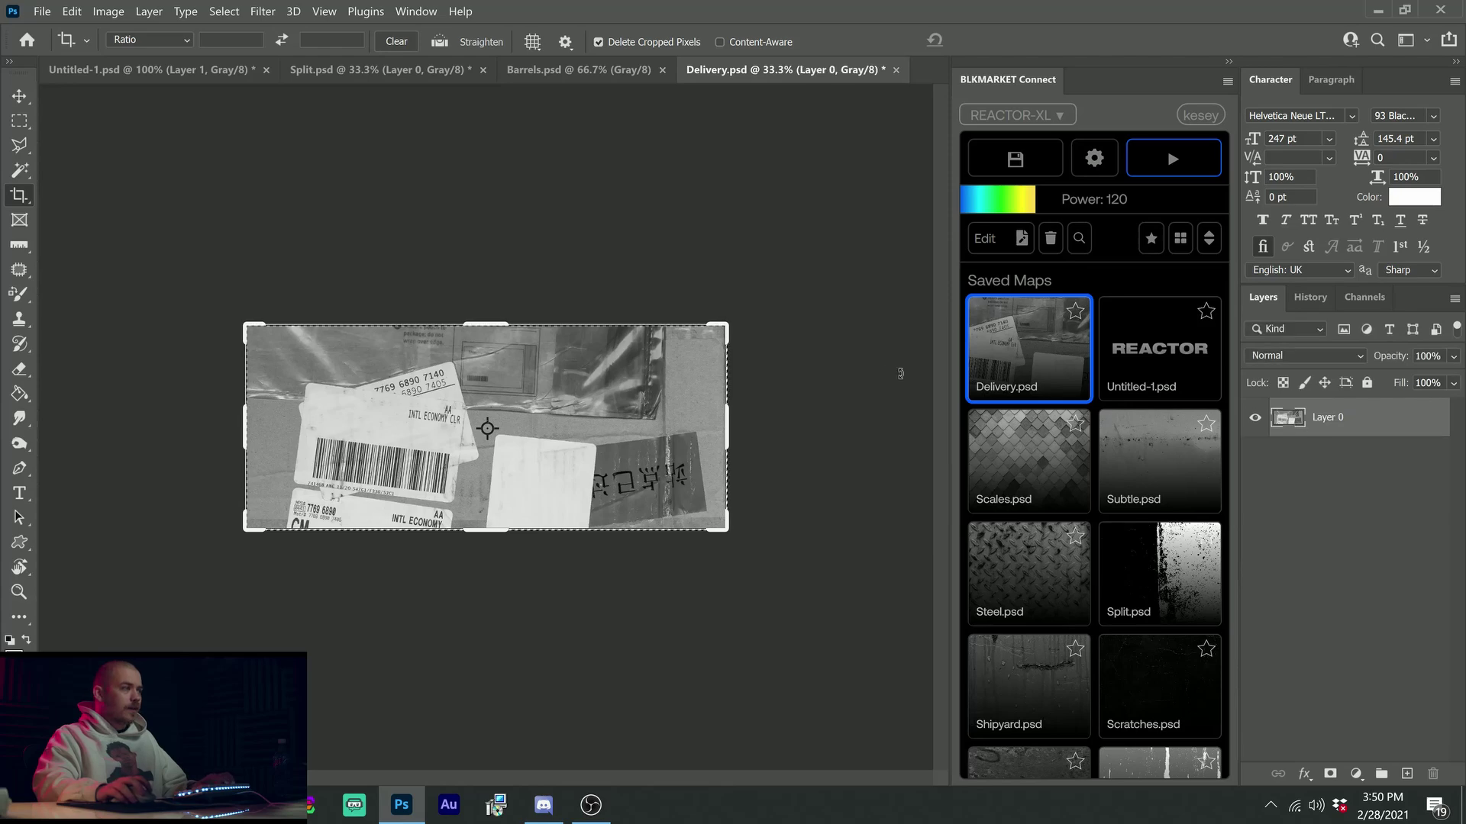
left_click(151, 70)
scroll(545, 373, "down", 3)
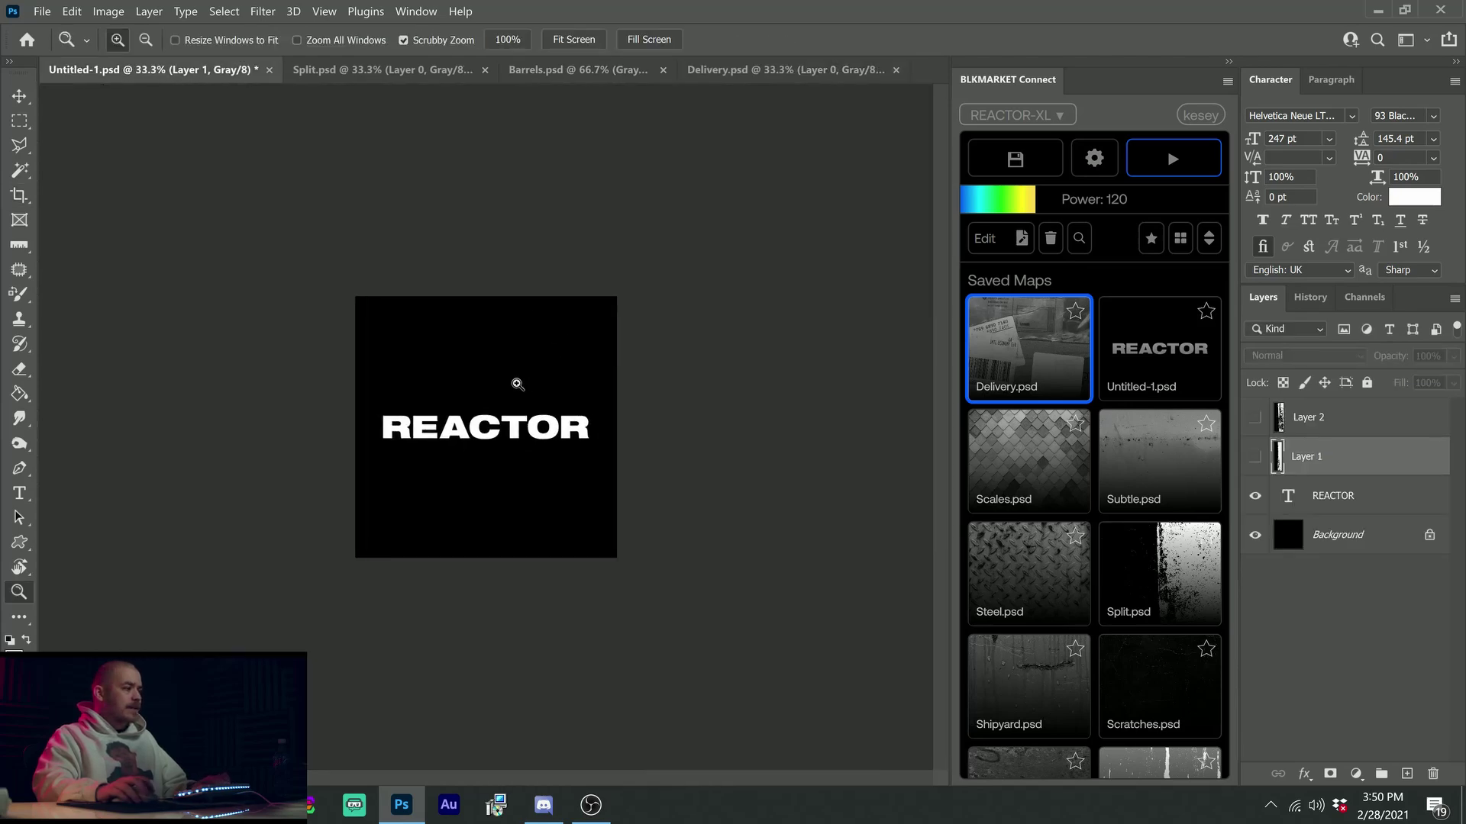
scroll(517, 387, "up", 1)
key("ctrl+v")
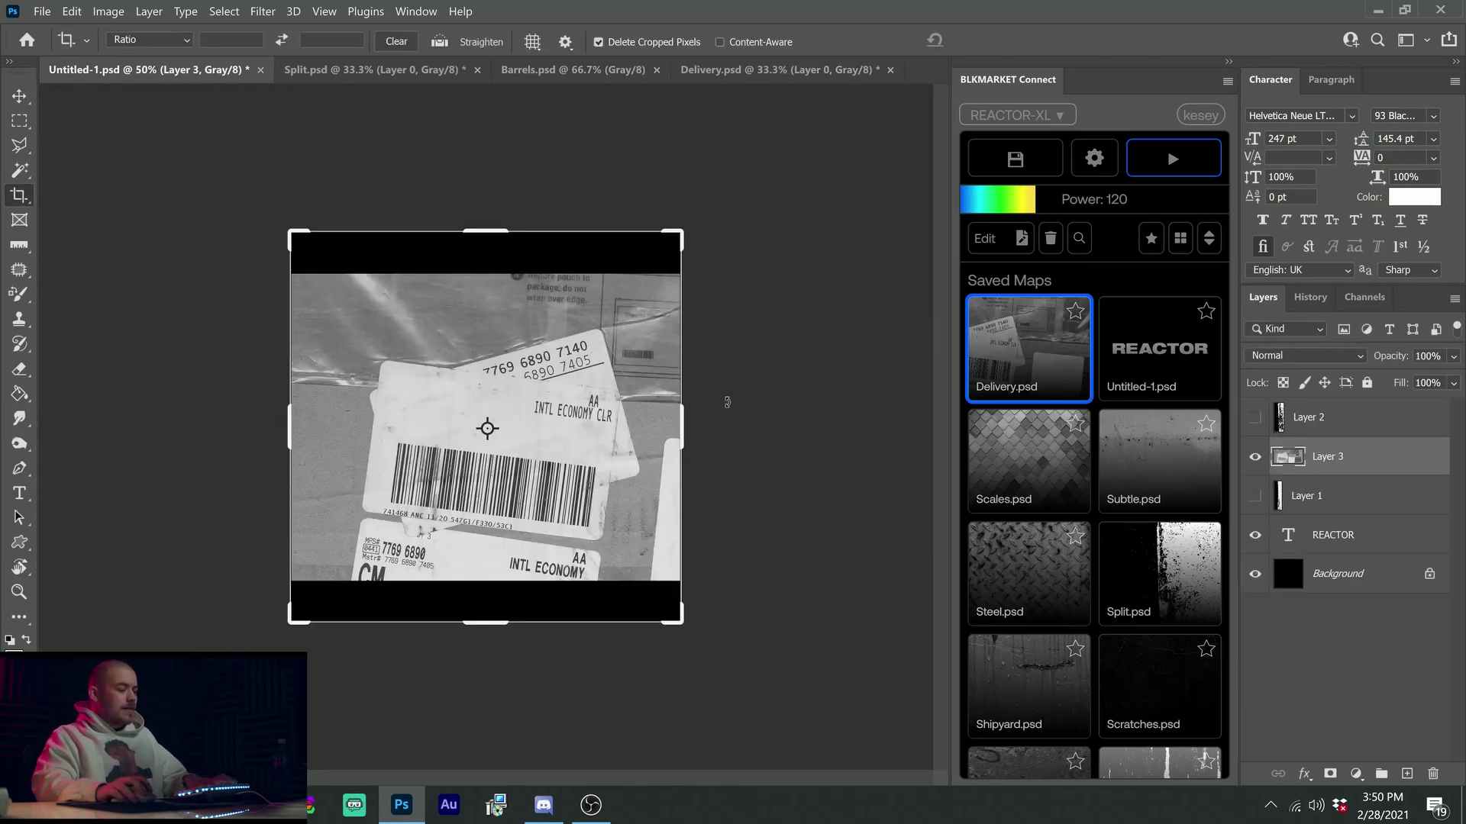
Transform the pasted Delivery image so it fills the entire square canvas
key("ctrl+t")
left_click_drag(650, 275, 580, 489)
key("ctrl+z")
left_click_drag(449, 296, 677, 625)
key("Return")
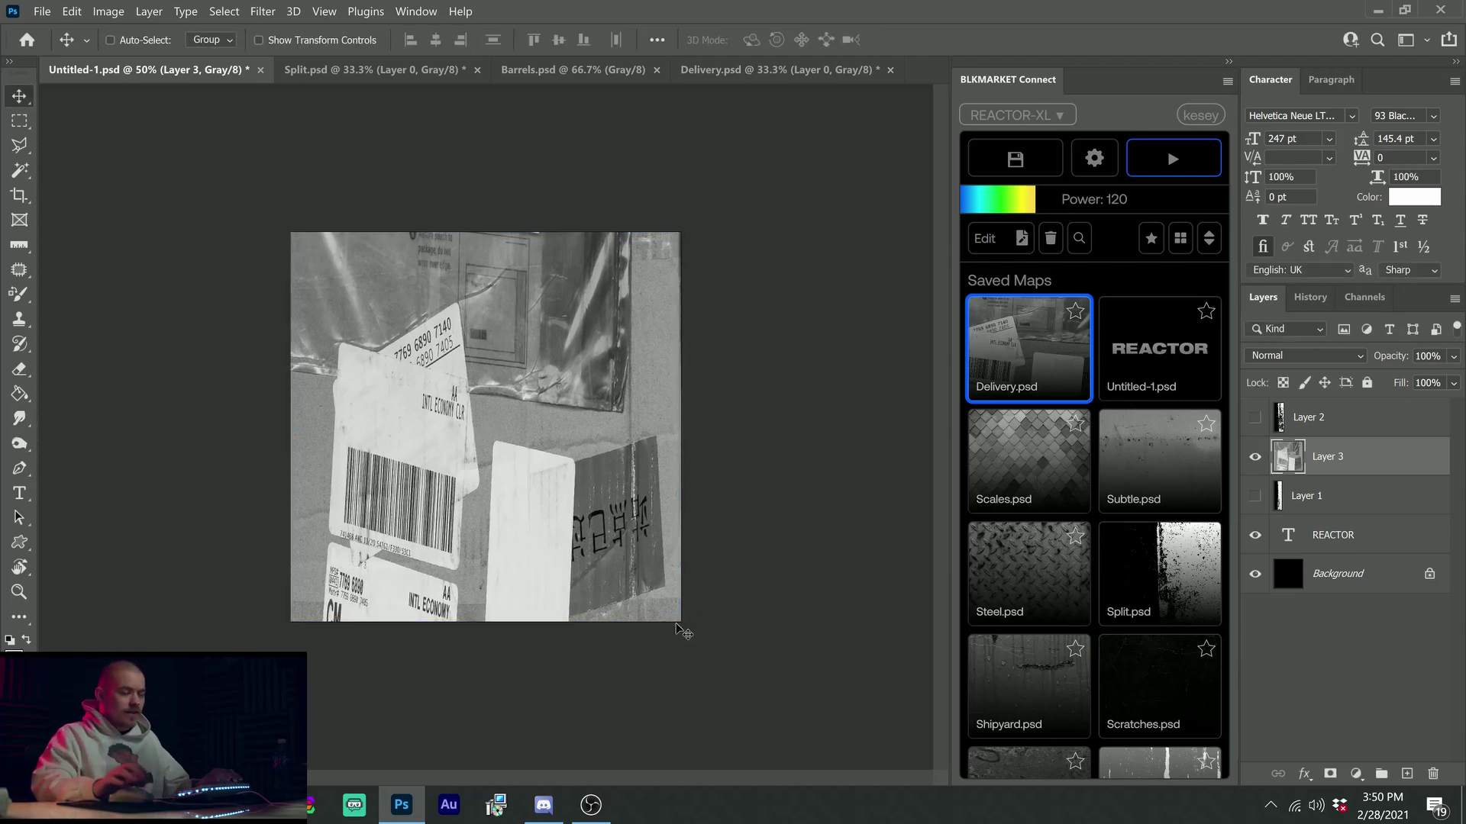
Select the stretched image's outline, hide its layer, displace the REACTOR text with the Delivery.psd map, and deselect
left_click(1287, 457, "ctrl")
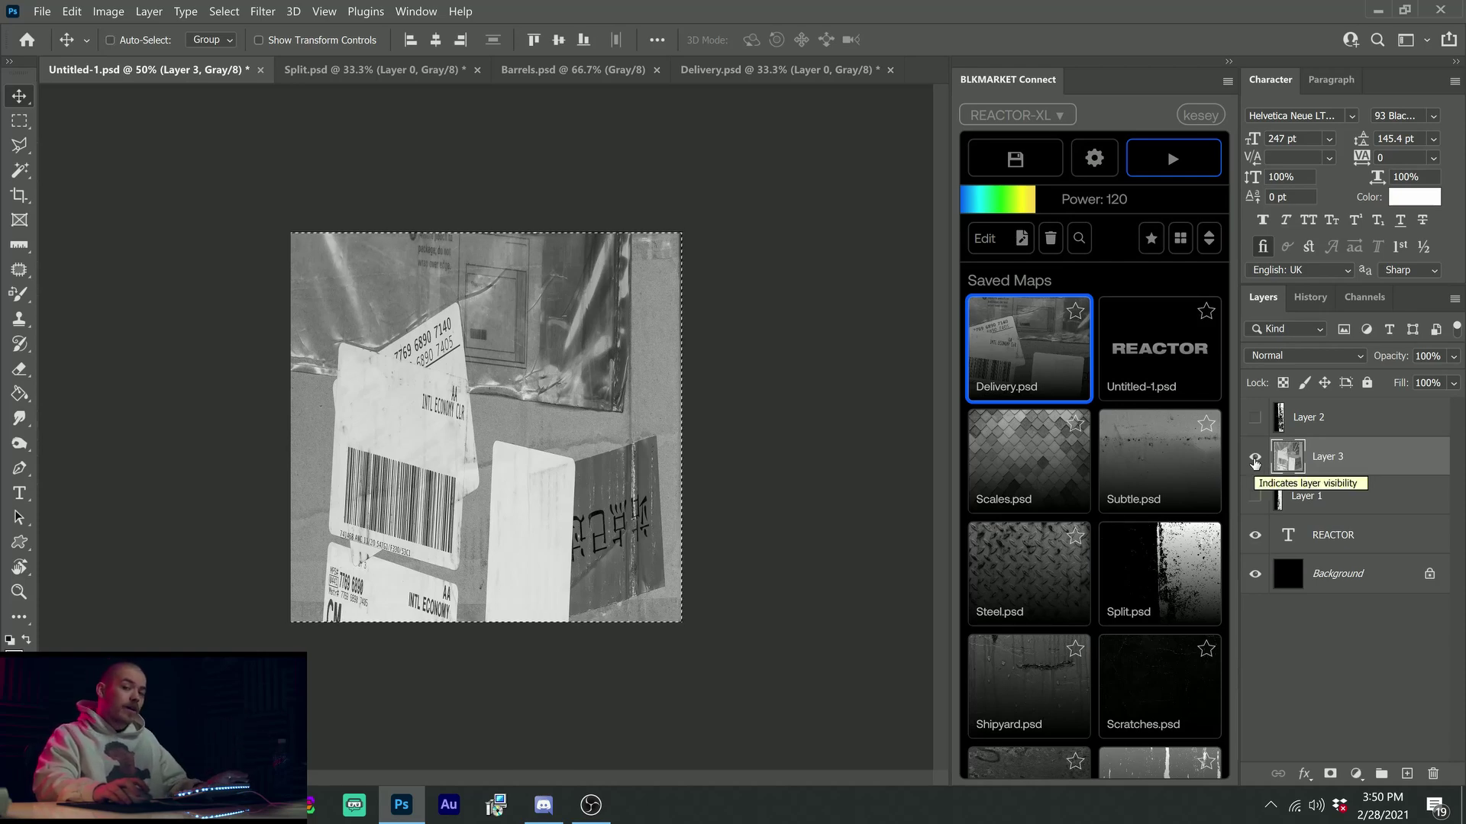
left_click(1255, 459)
left_click(1336, 535)
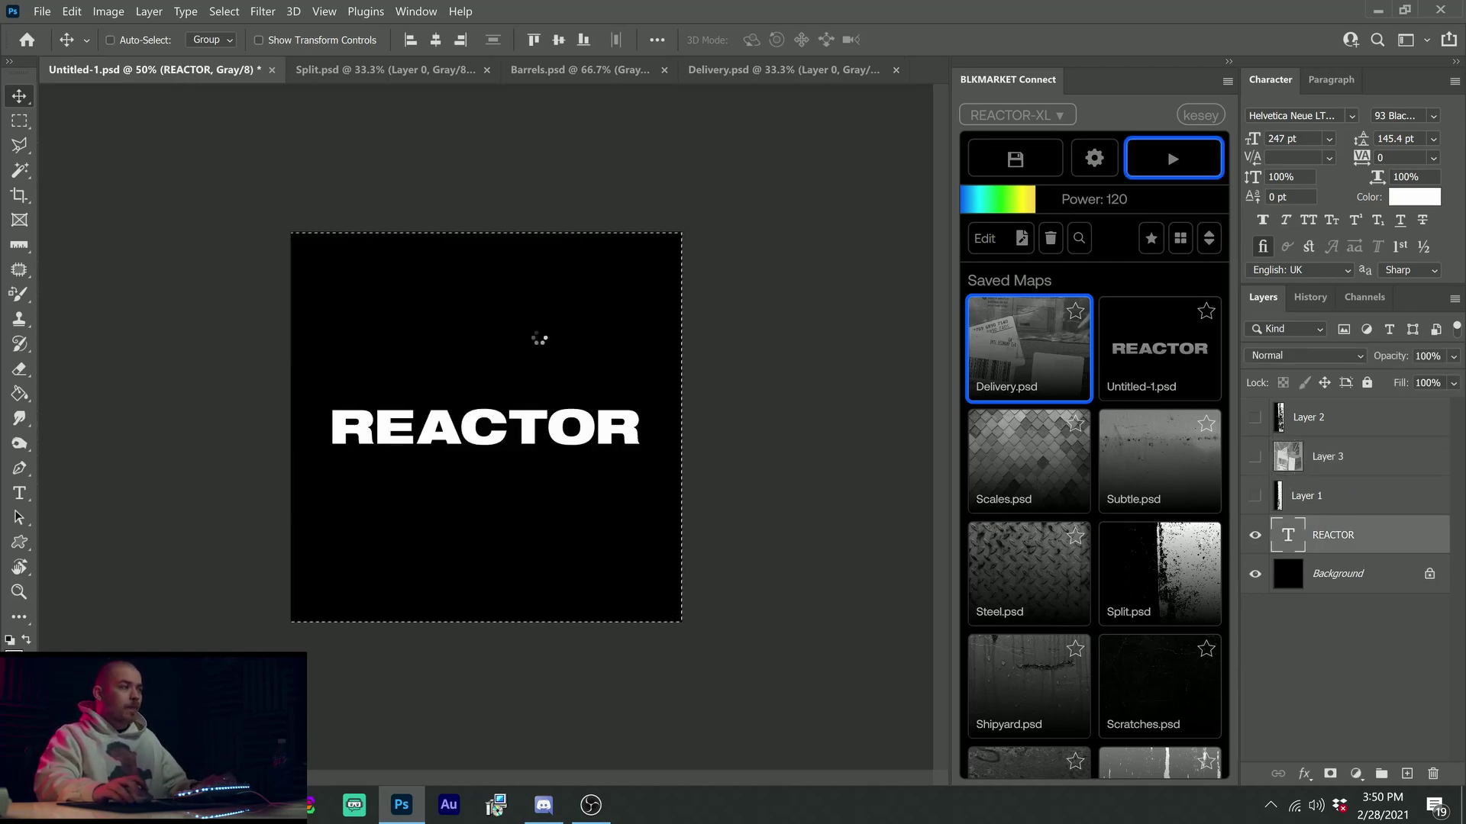
key("ctrl+d")
Examine the displaced REACTOR letters up close and undo the displacement
left_click_drag(480, 422, 607, 422)
scroll(366, 385, "up", 4)
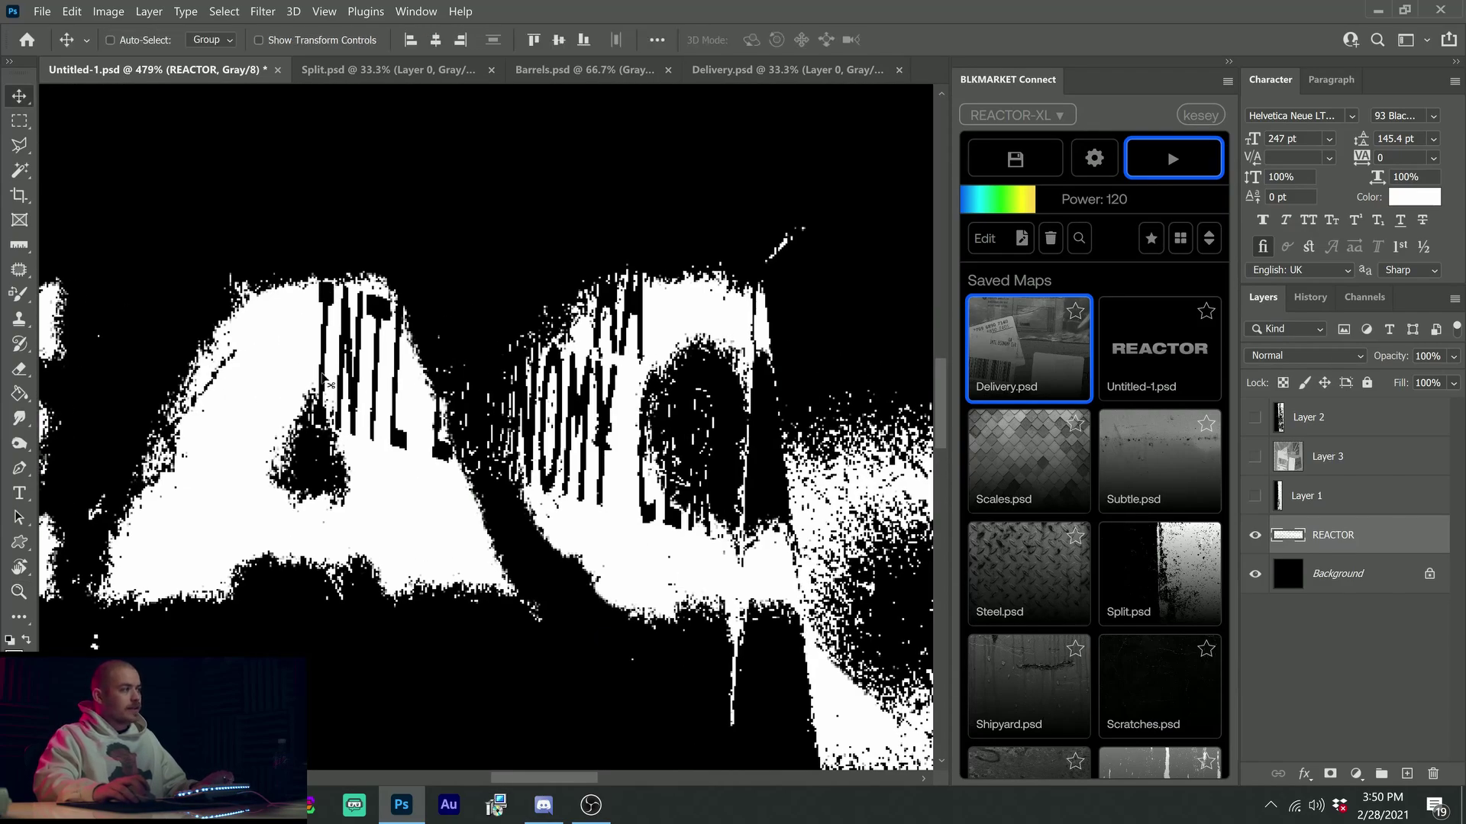
left_click_drag(615, 505, 821, 535)
scroll(638, 428, "down", 6)
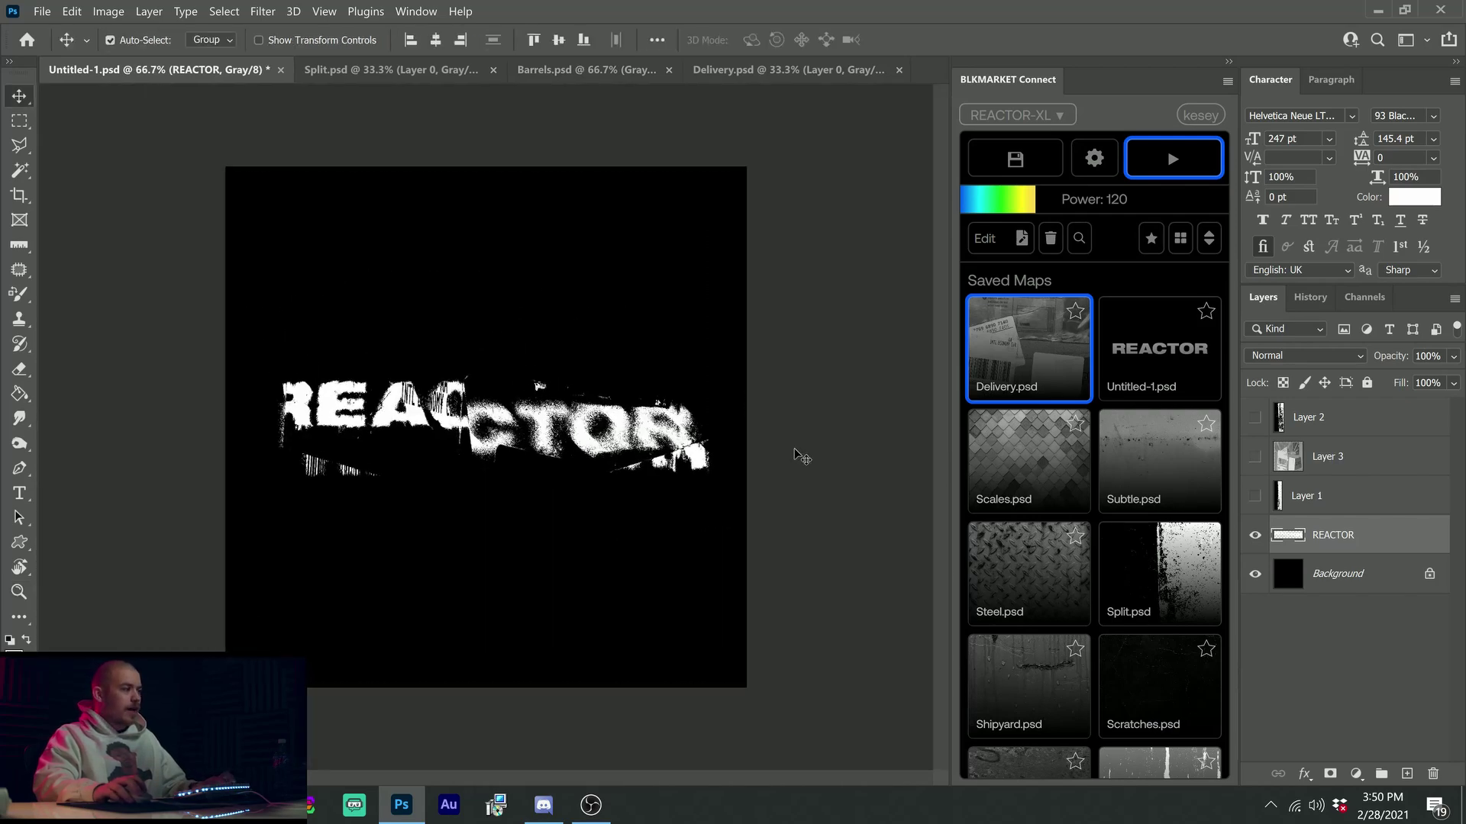
key("ctrl+z")
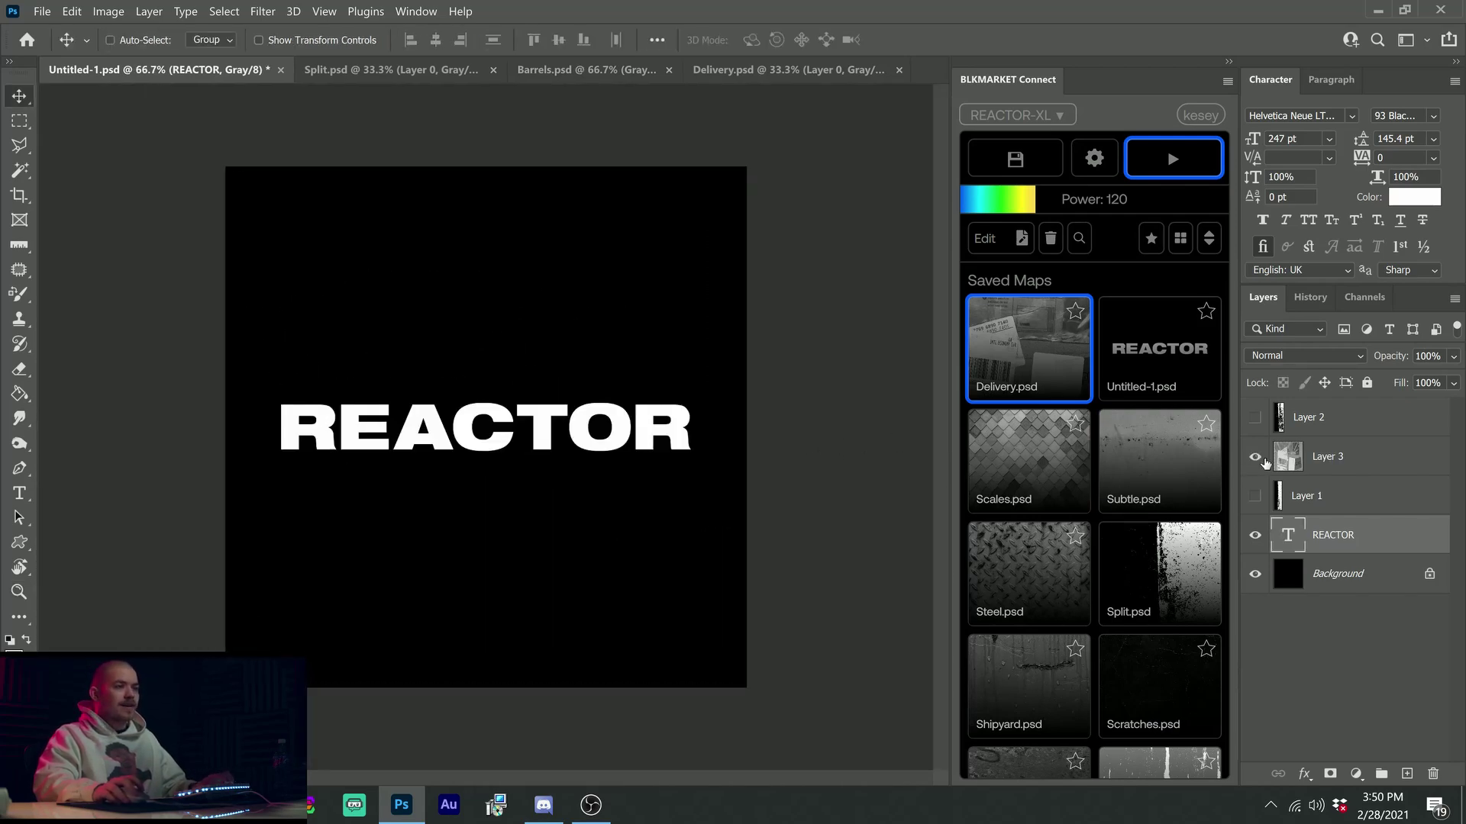
Show and hide the stretched Delivery image over the text to compare its proportions with the displacement
left_click(1255, 456)
left_click(568, 279, "ctrl")
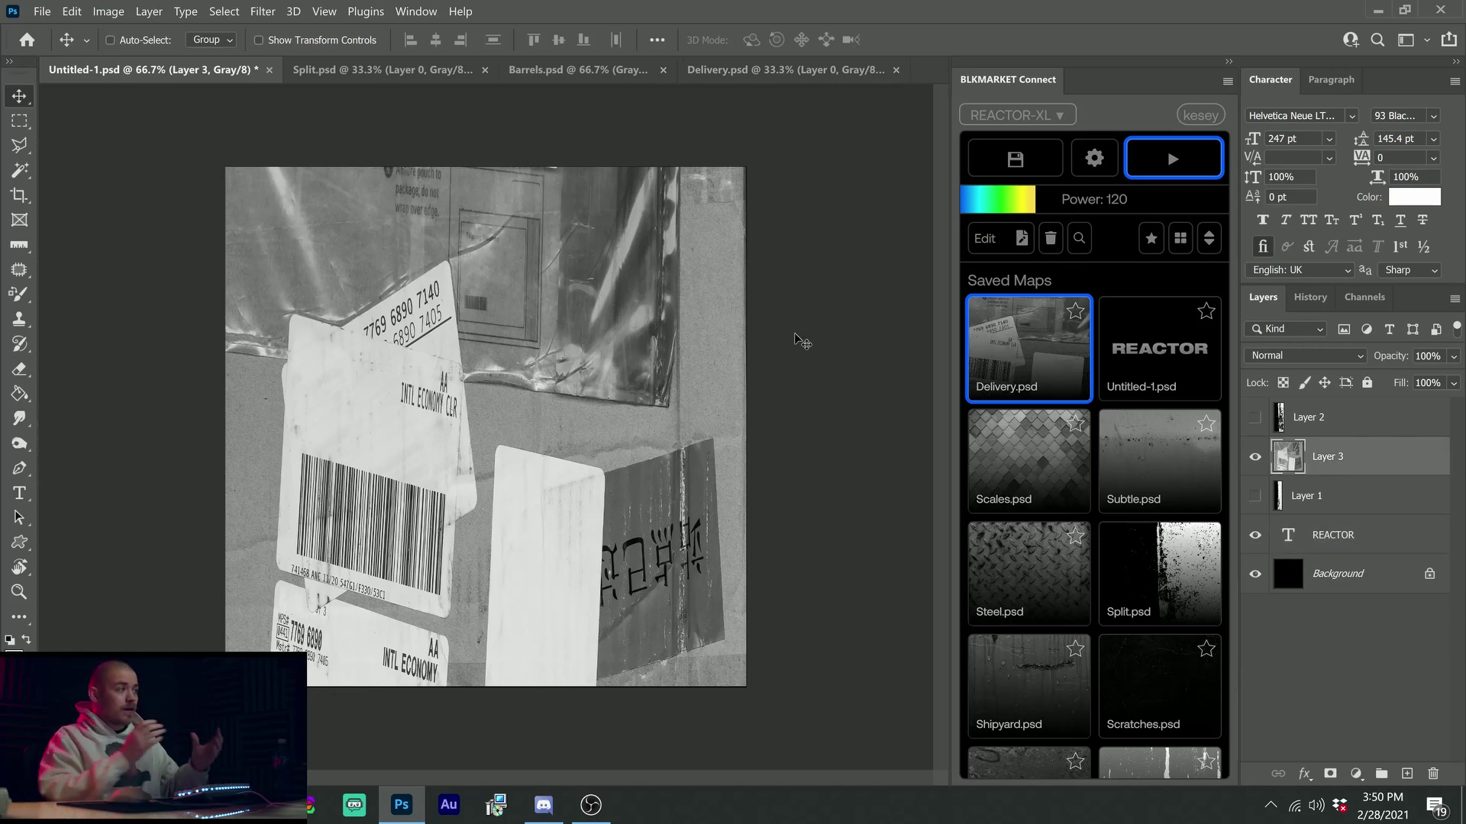
left_click(1254, 457)
left_click(1254, 456)
left_click(1255, 456)
Try the Delivery.psd map on the REACTOR text within a full-width rectangular selection, and undo the displacement
left_click(1386, 534)
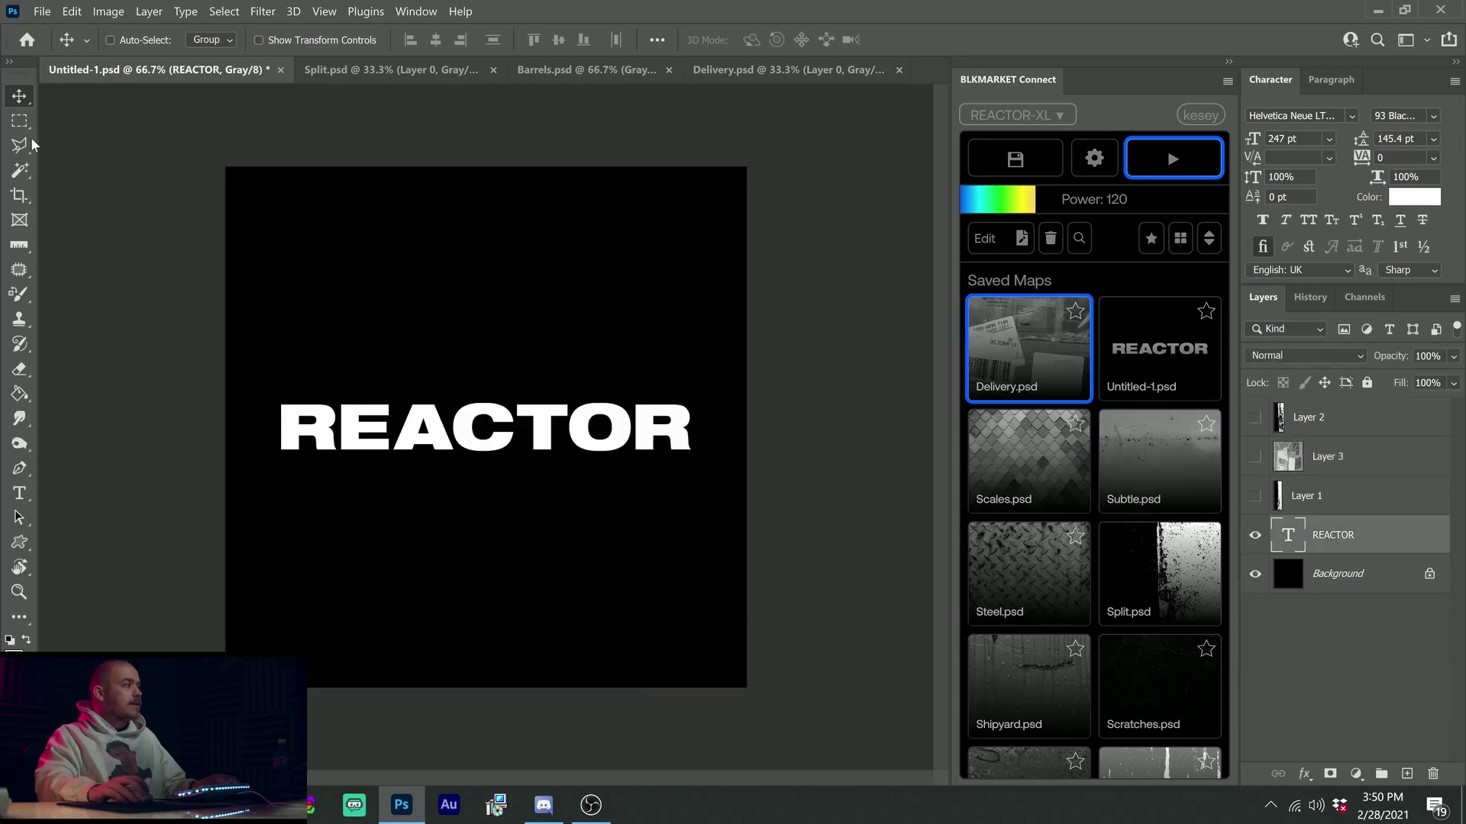
left_click(15, 122)
left_click_drag(182, 294, 606, 468)
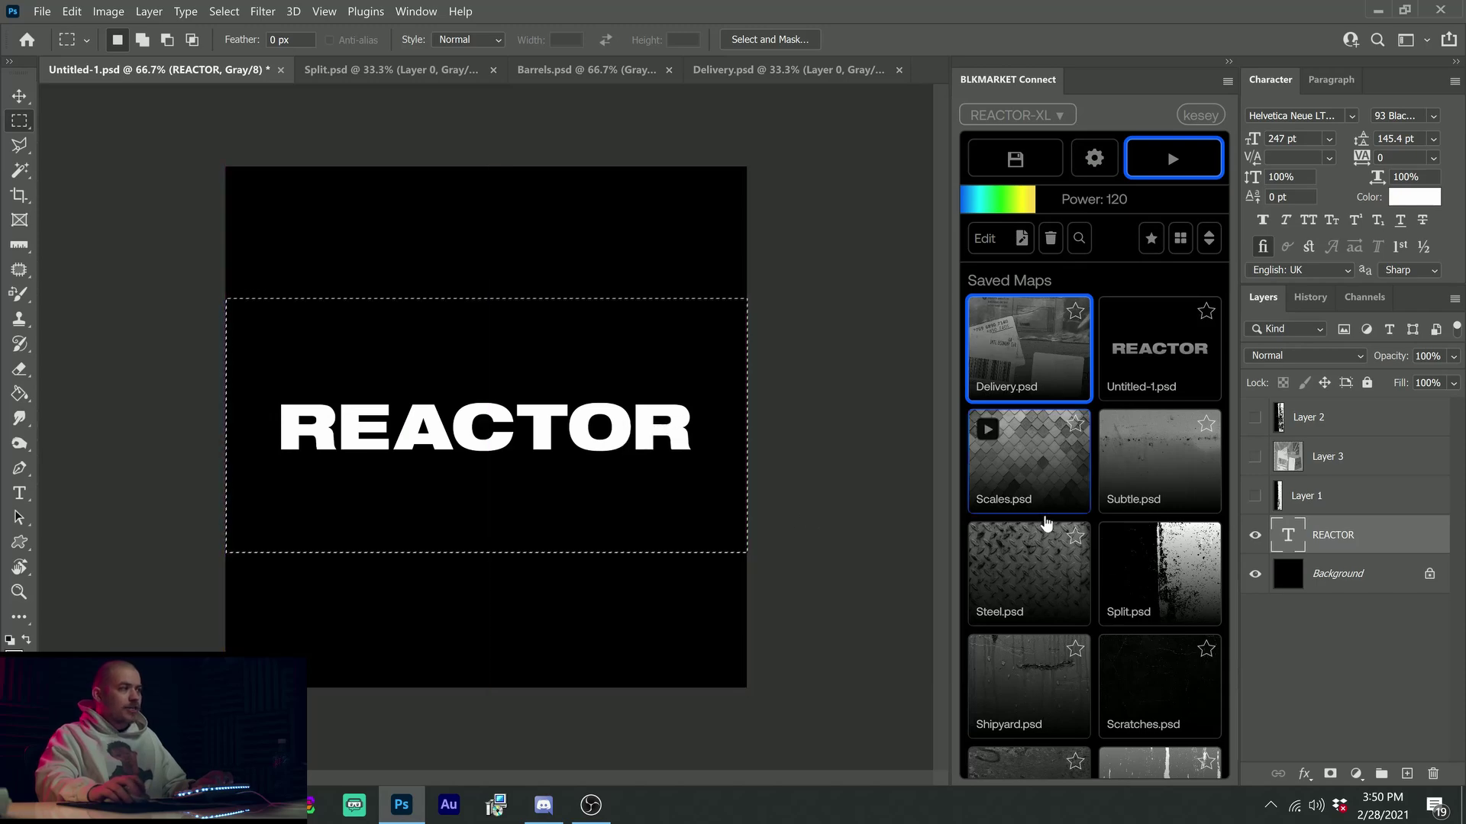
left_click(1170, 160)
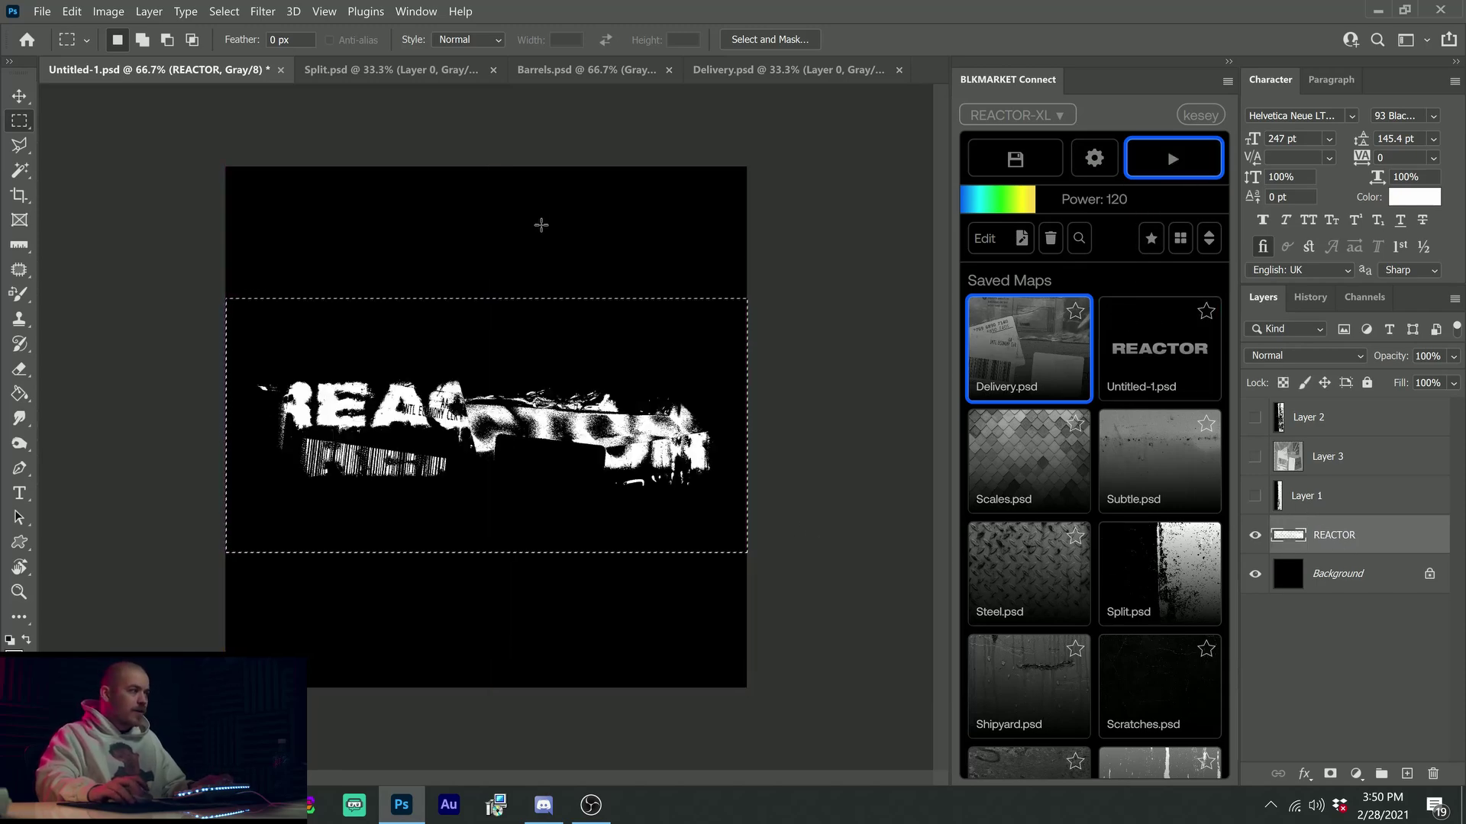
key("z")
key("ctrl+z")
key("ctrl+z")
key("ctrl+z")
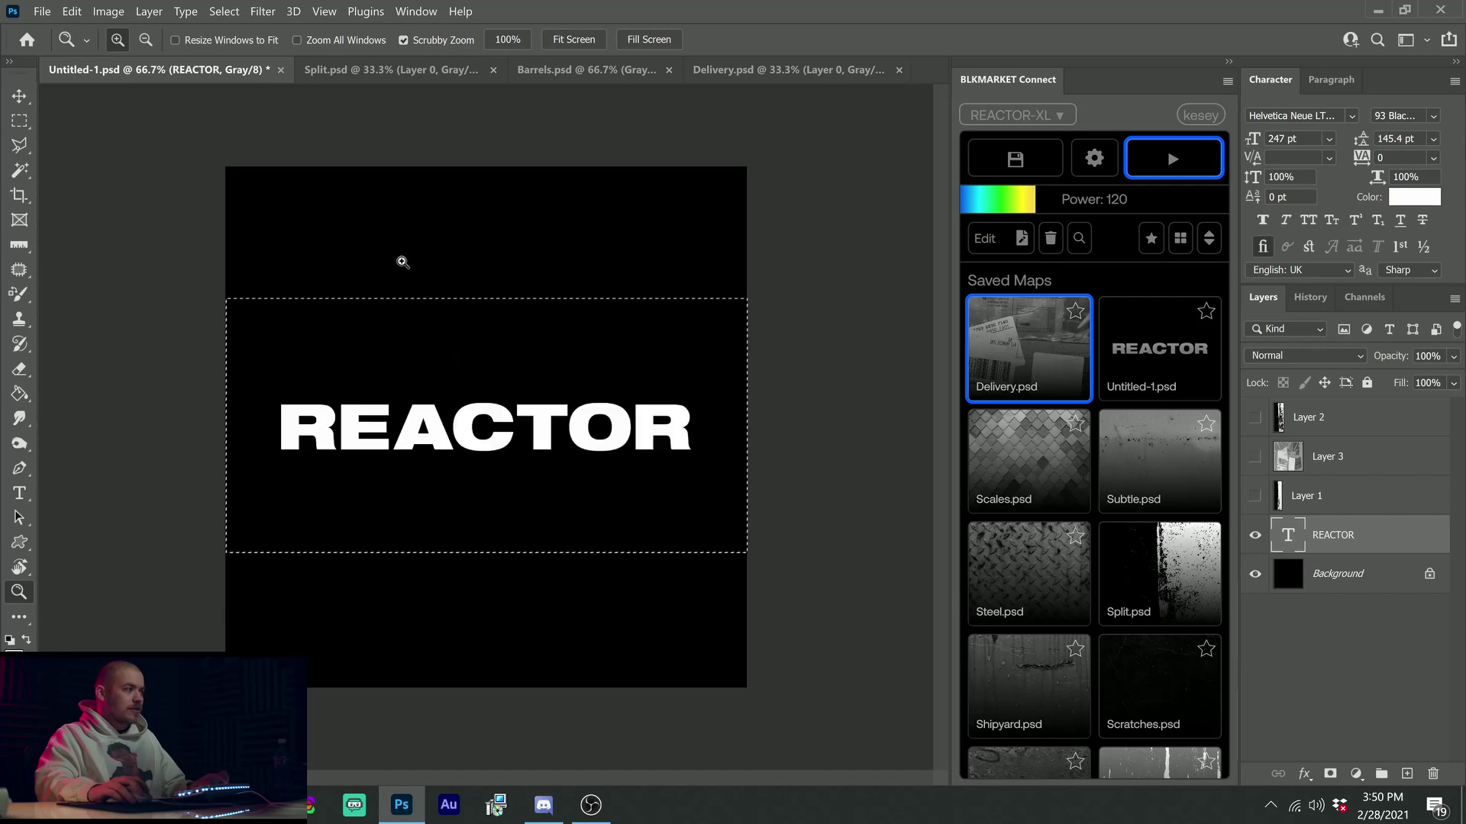
Redraw a wide band selection around REACTOR, apply the Delivery.psd map, examine the letters up close, and undo it
key("m")
left_click_drag(226, 303, 791, 505)
left_click_drag(654, 438, 655, 461)
left_click(1172, 158)
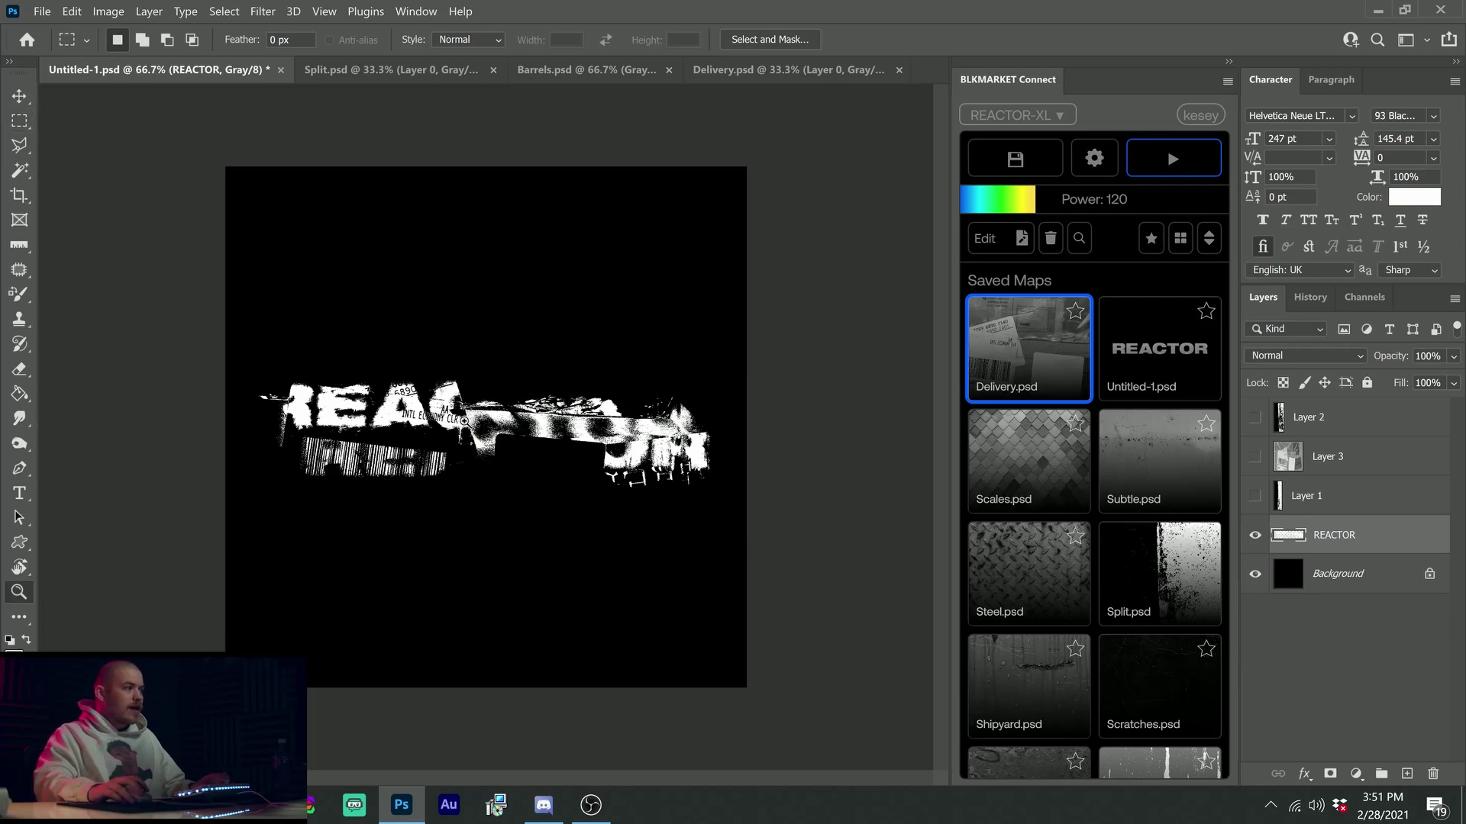
key("ctrl+plus")
key("ctrl+plus")
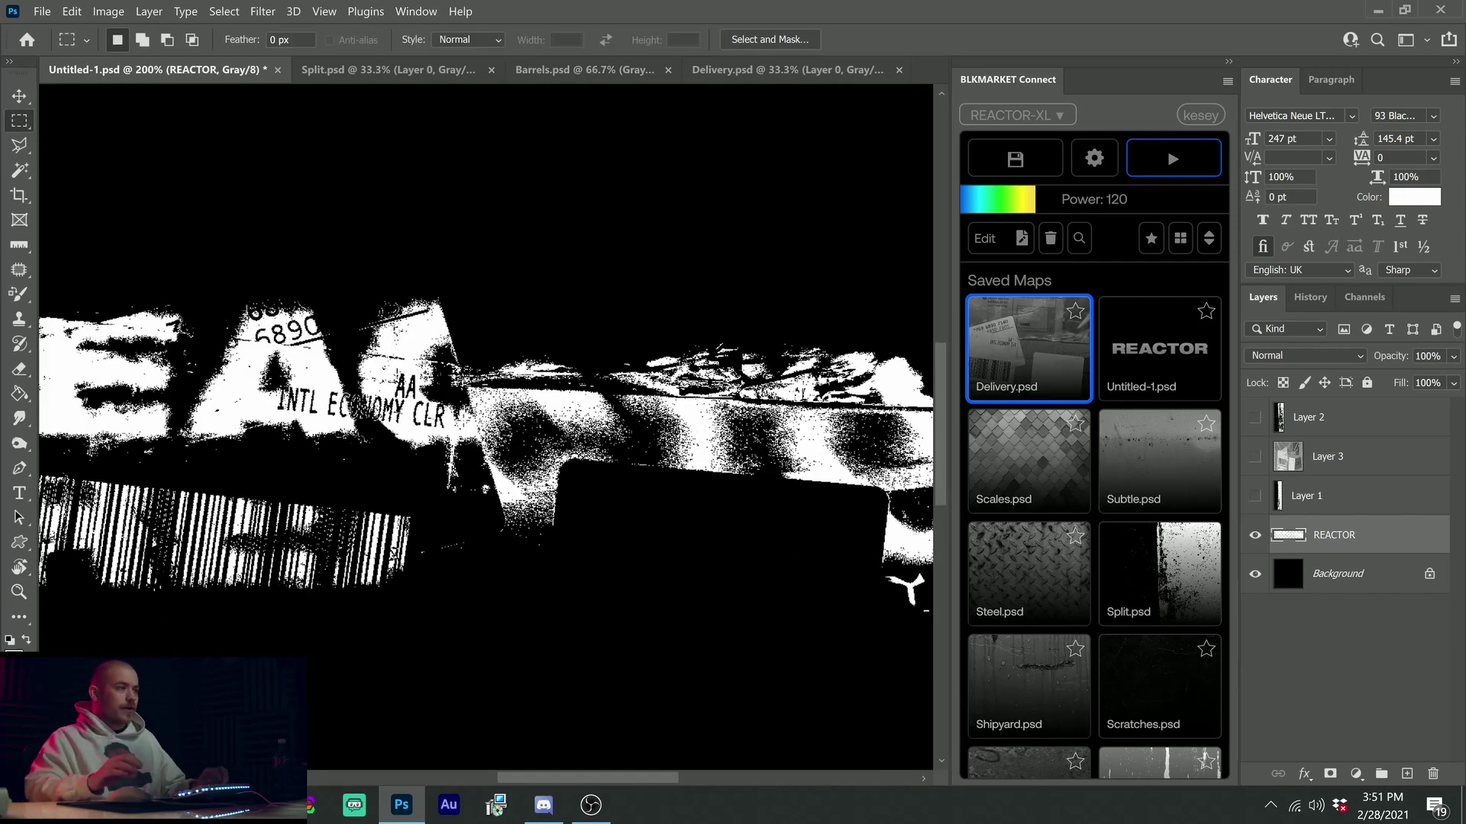
key("ctrl+z")
key("ctrl+minus")
key("ctrl+minus")
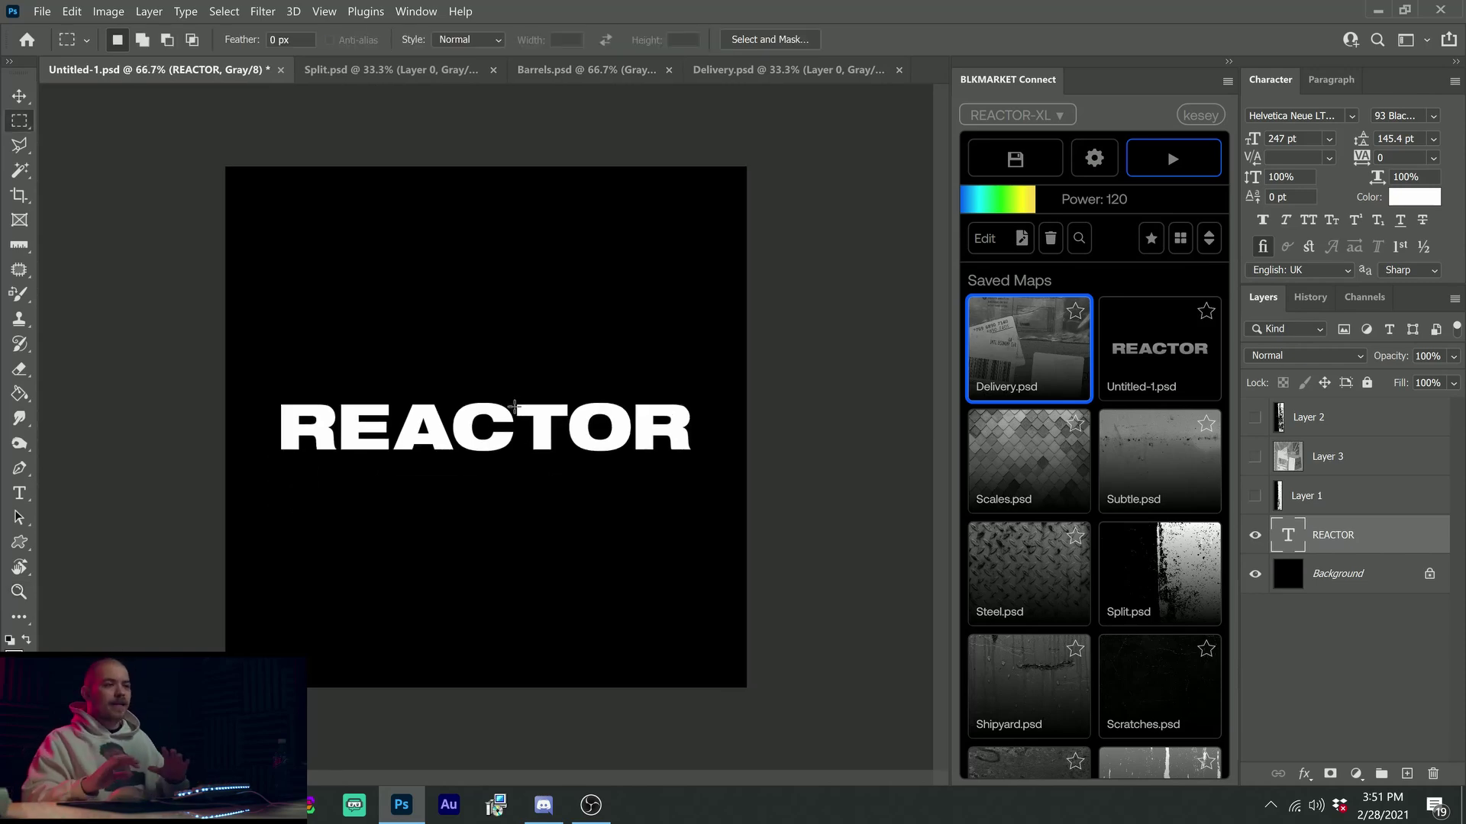
Delete Layer 2, Layer 3 and Layer 1, leaving only the REACTOR text and the background
left_click(1340, 417)
key("Delete")
key("Delete")
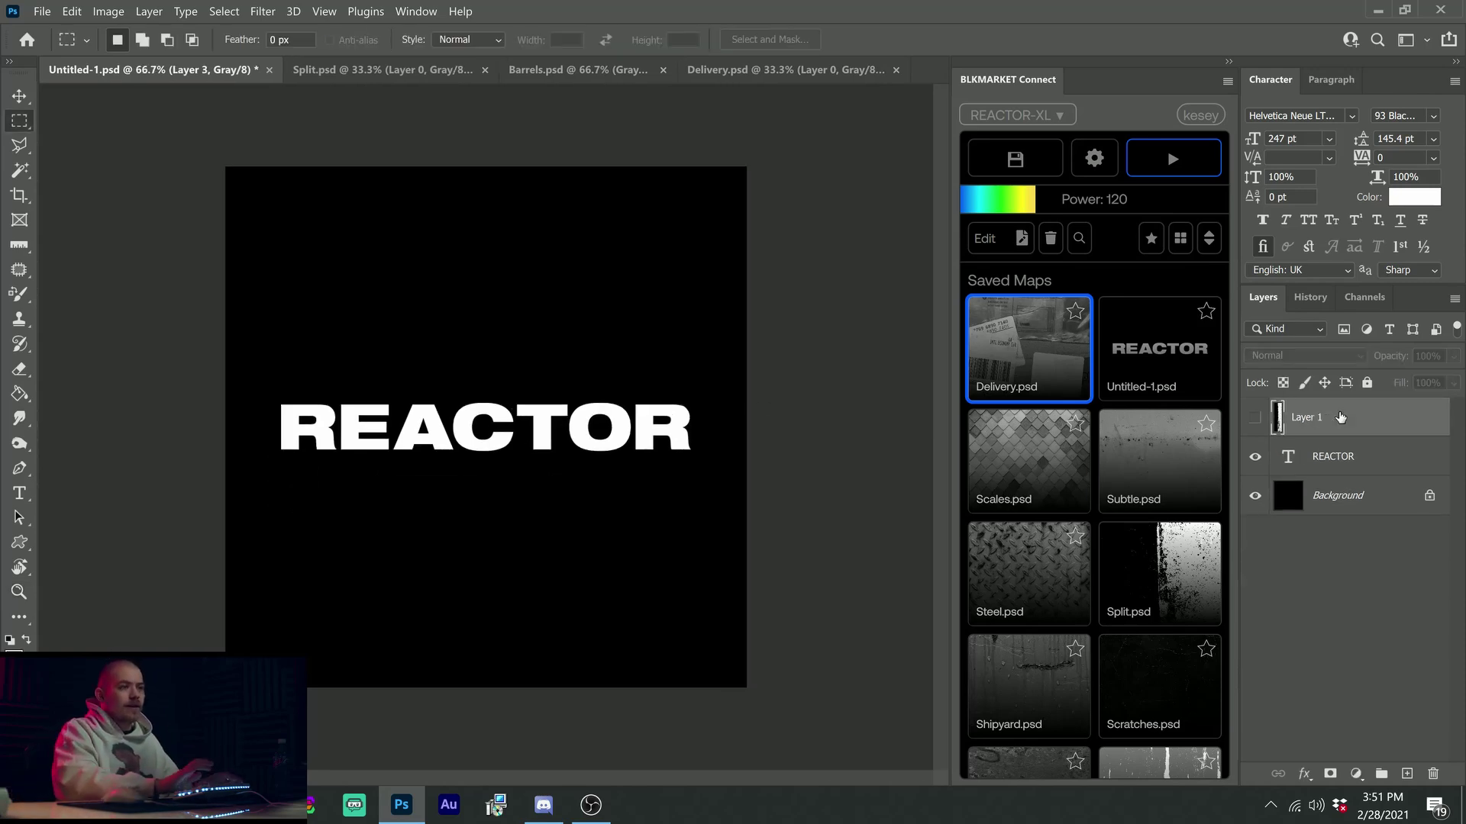
key("Delete")
key("v")
Select a tall narrow rectangle over the last two letters of REACTOR and displace them with the Delivery.psd map
mouse_move(1051, 349)
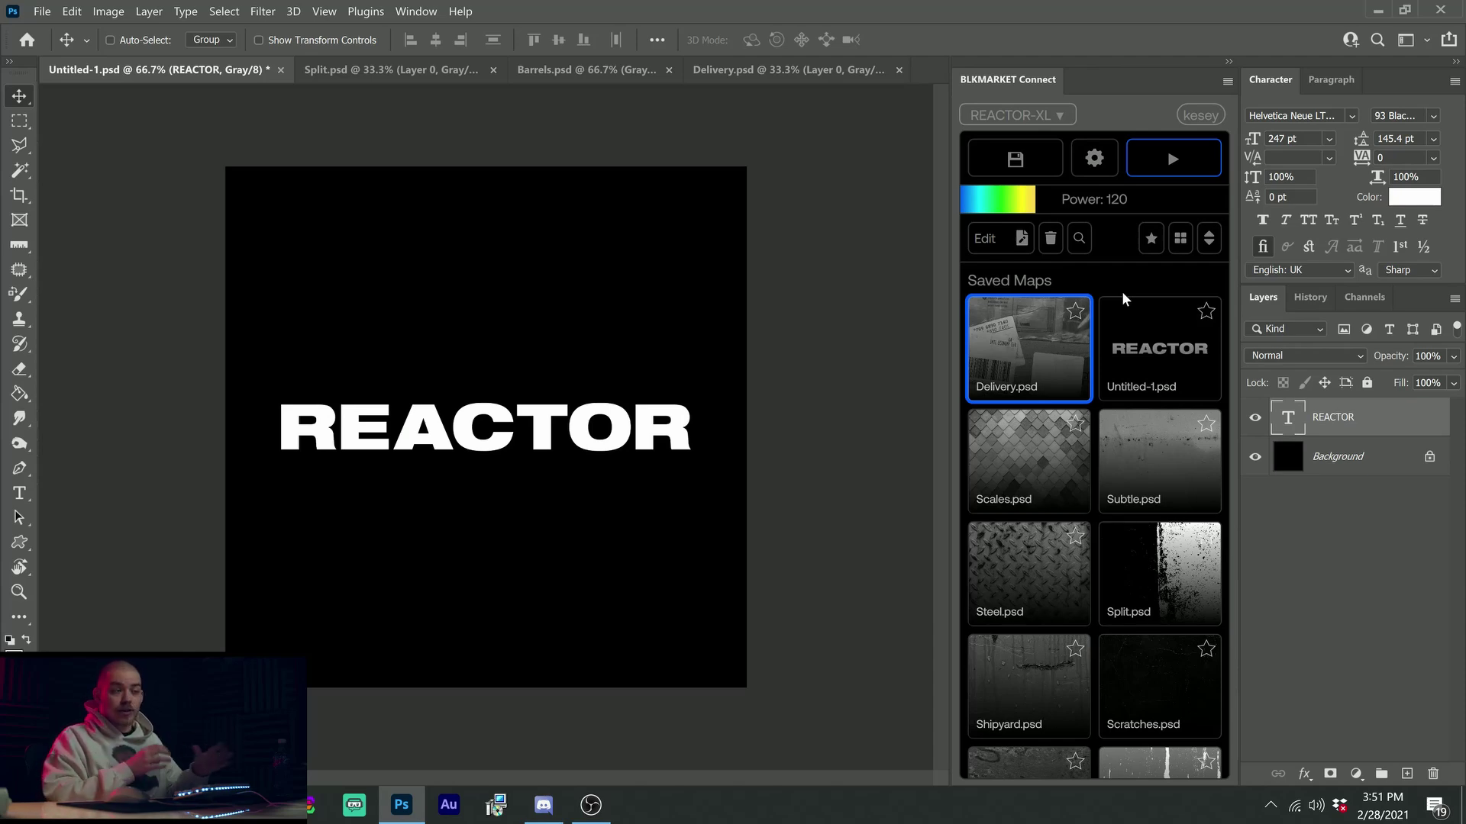
key("m")
left_click_drag(550, 240, 710, 613)
left_click_drag(636, 485, 650, 492)
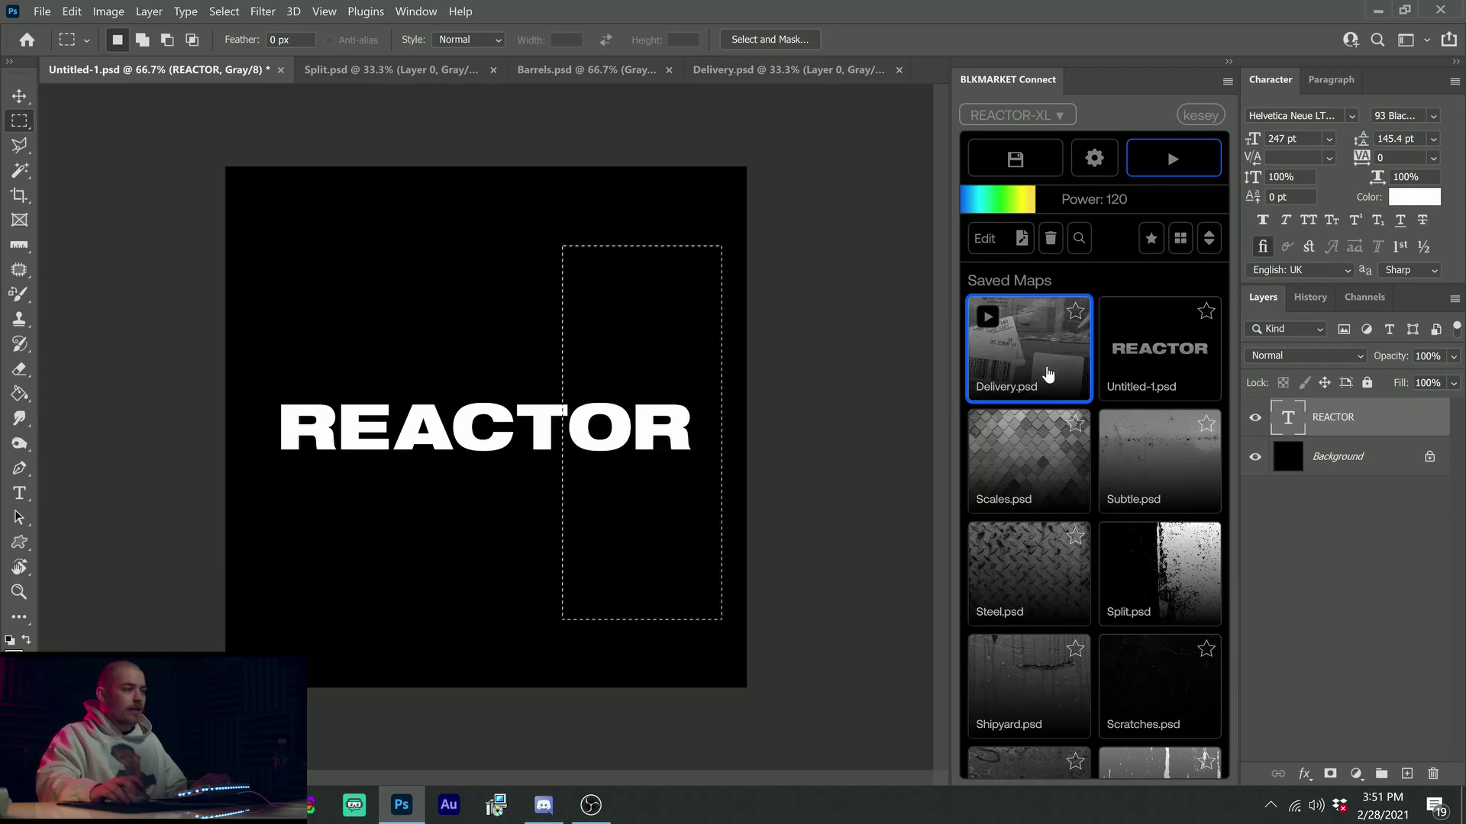
left_click(994, 324)
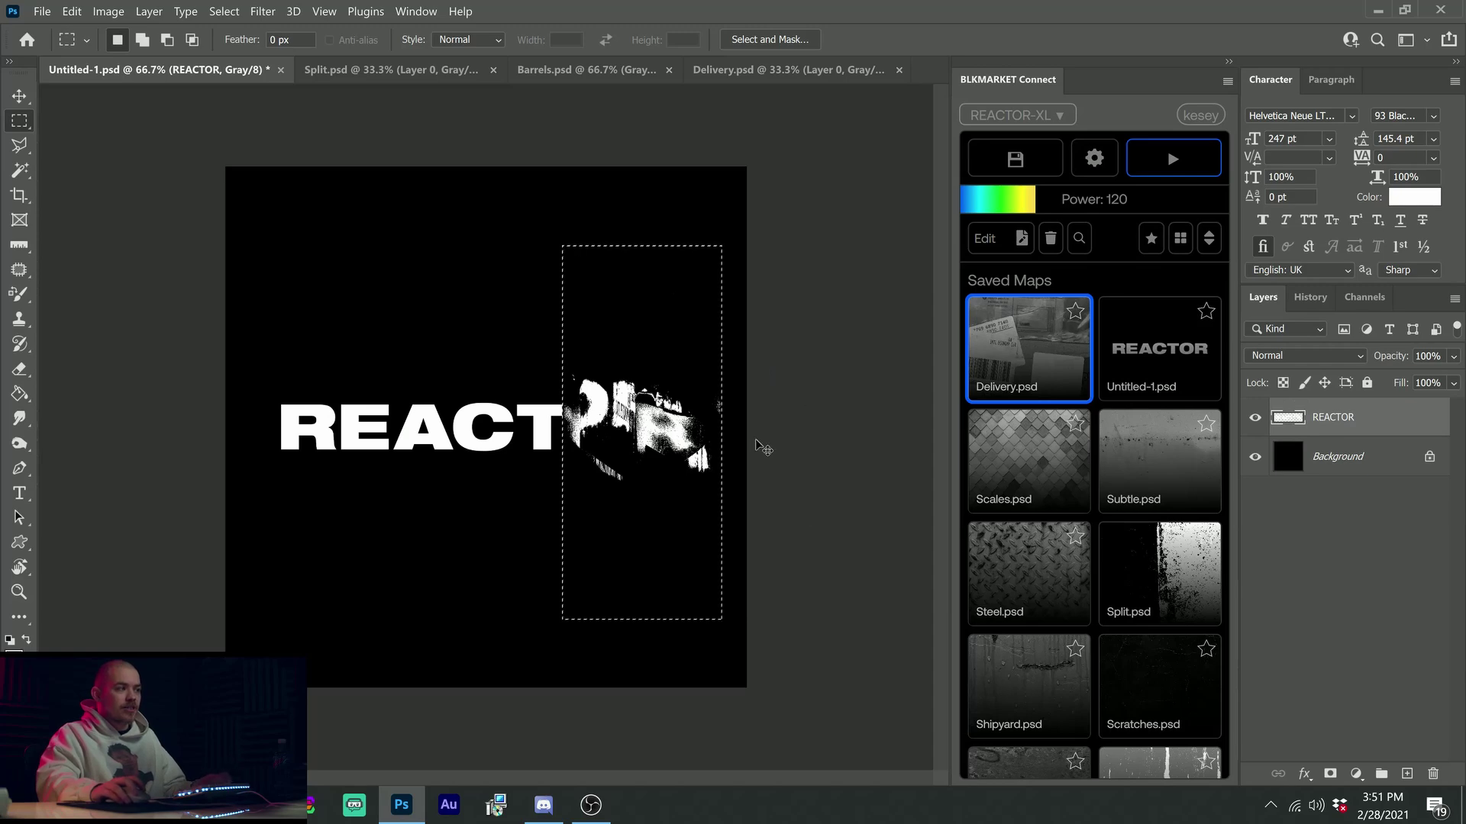
Copy the Delivery.psd image into Untitled-1.psd as a new layer above the partly displaced text
left_click(790, 71)
left_click_drag(389, 249, 651, 366)
key("ctrl+t")
key("Return")
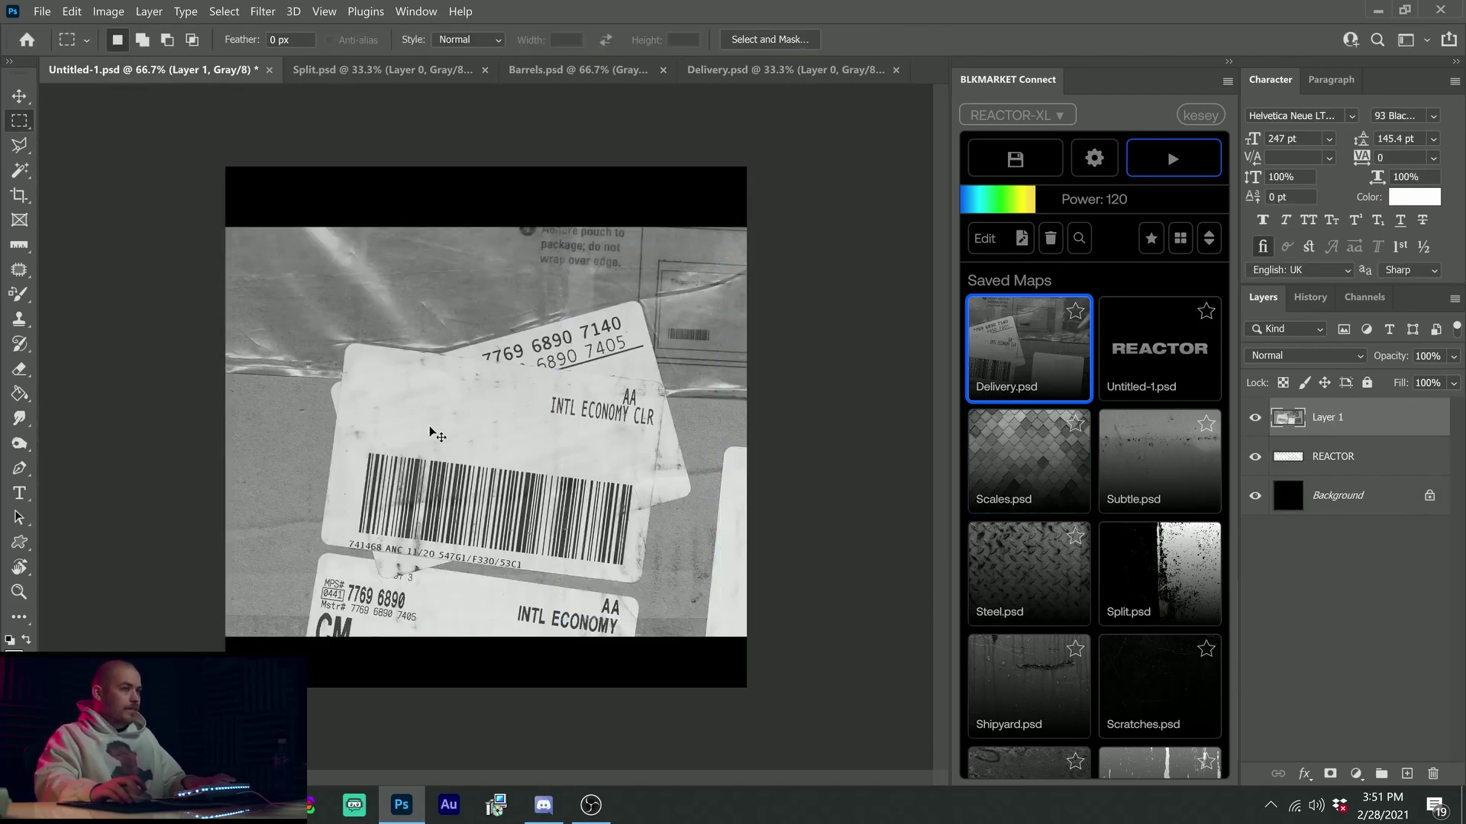
Squeeze the pasted Delivery image horizontally into a tall narrow strip covering the displaced letters
key("ctrl+t")
left_click_drag(226, 435, 631, 432)
left_click_drag(638, 505, 575, 489)
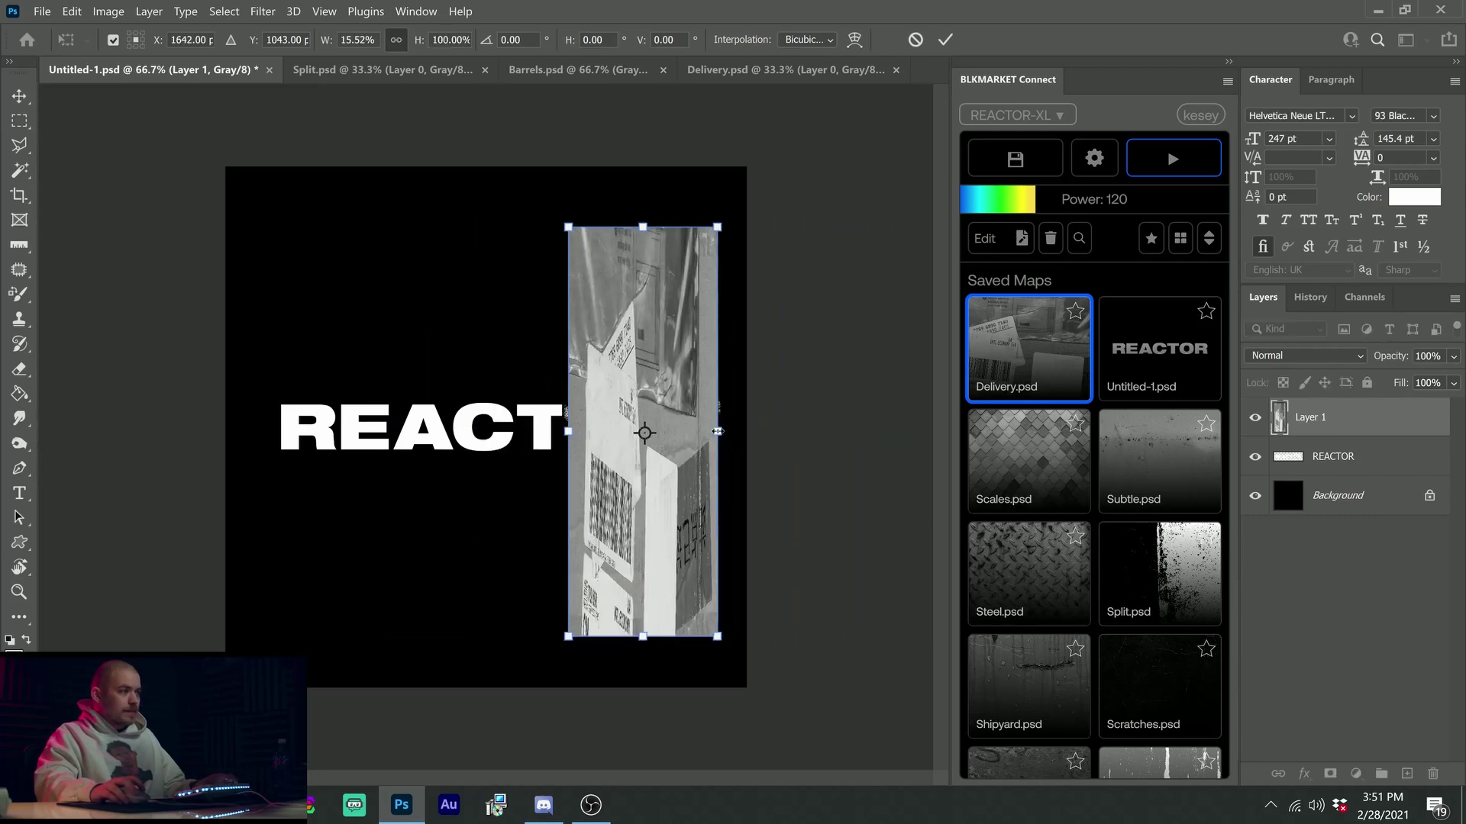
left_click_drag(712, 429, 729, 429)
key("Return")
key("m")
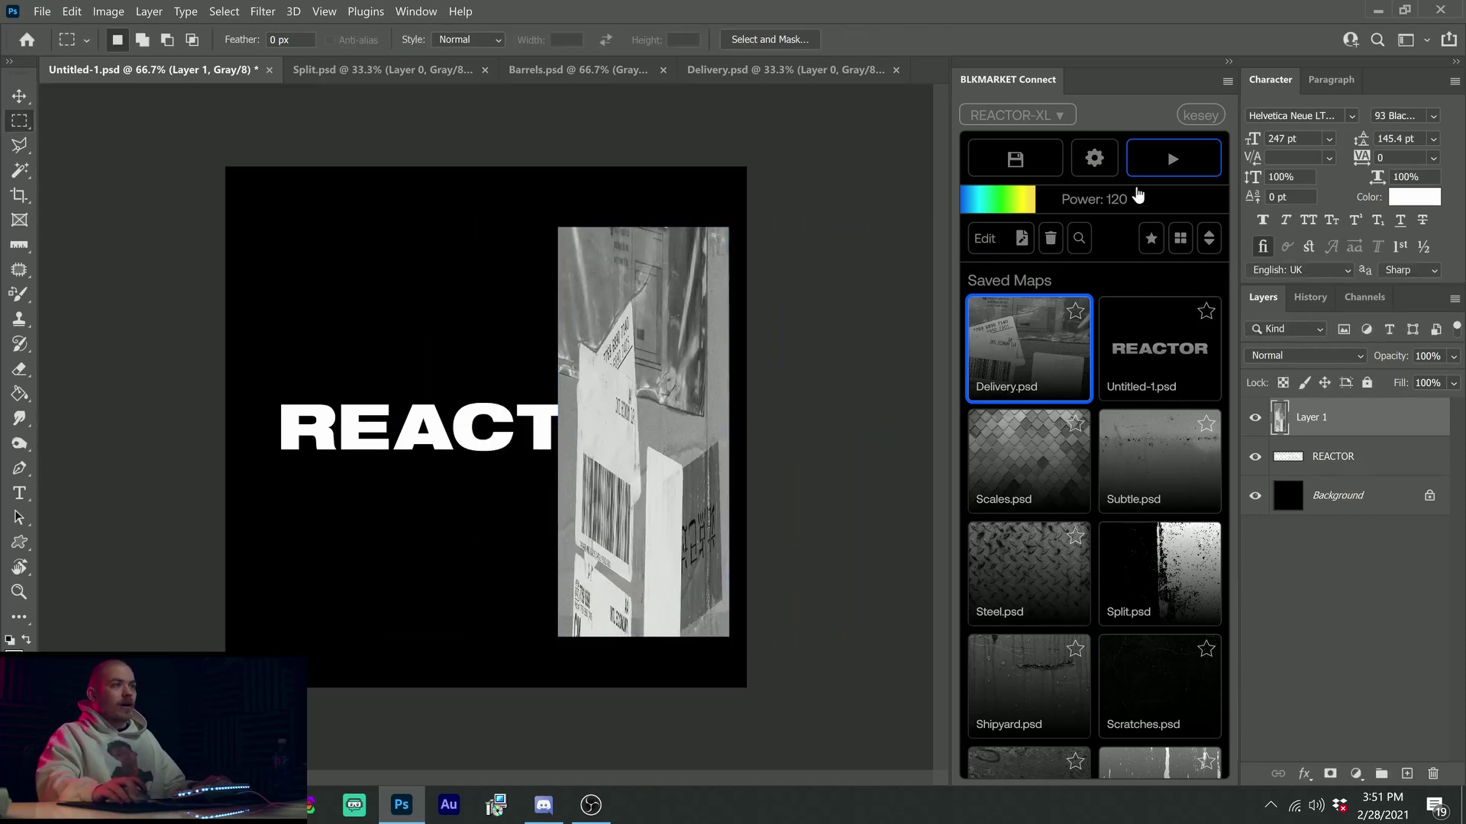
Open the Reactor settings, restore the Delivery image to full width at the canvas top, and stack a duplicate directly below
left_click(1094, 158)
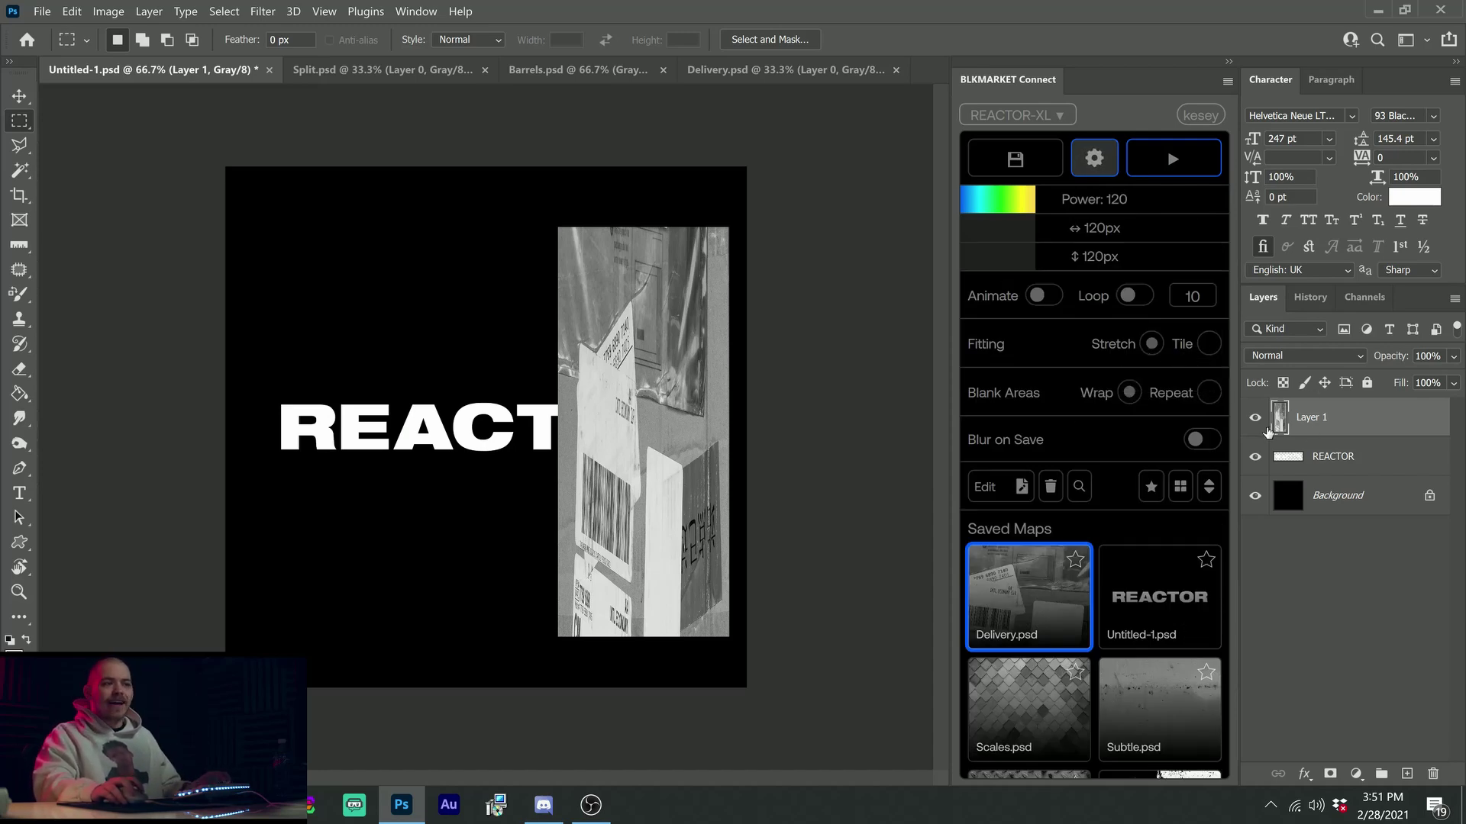
left_click(1180, 486)
key("v")
left_click_drag(477, 440, 478, 380)
left_click_drag(416, 279, 446, 672)
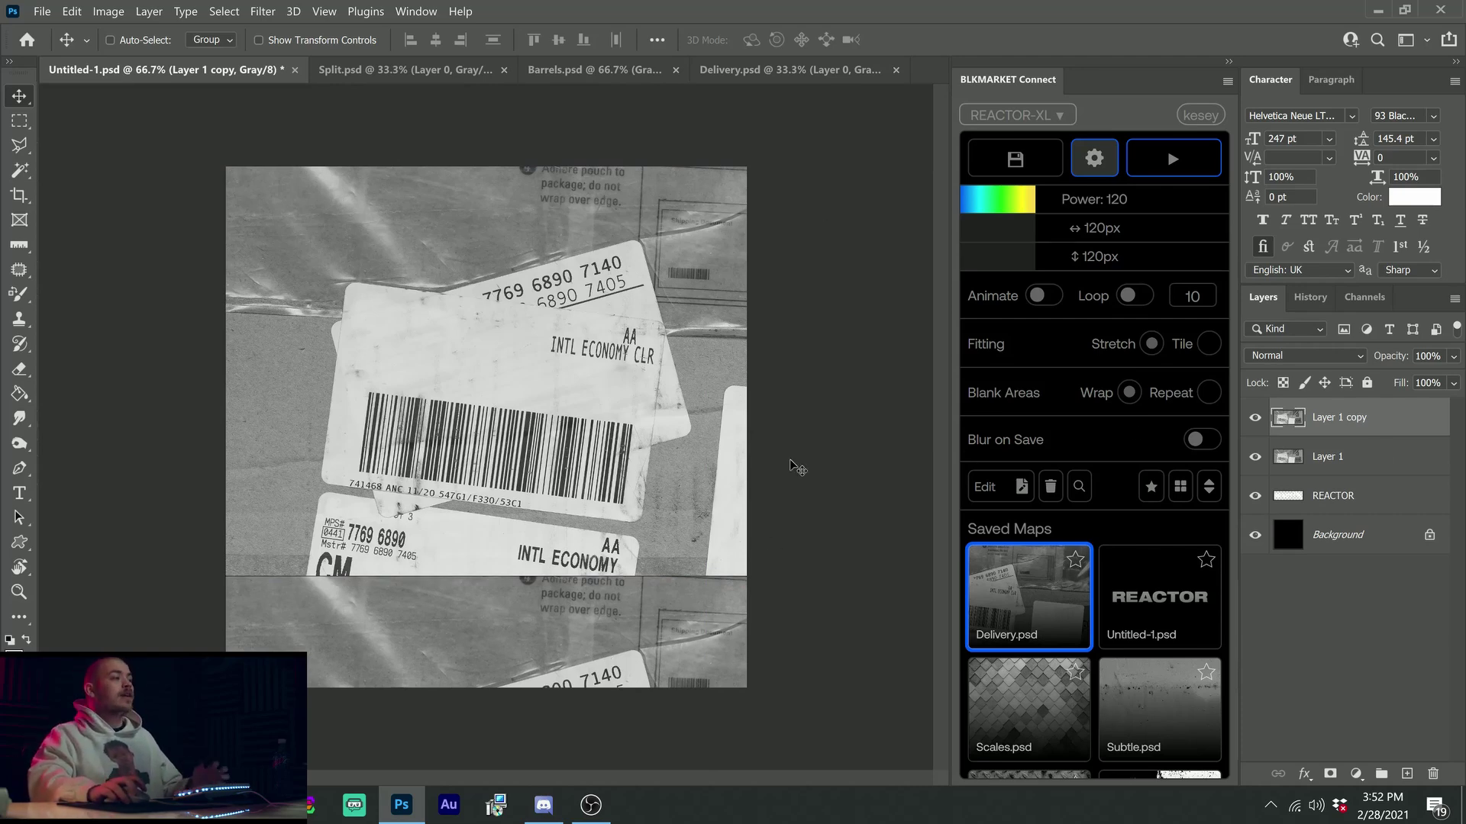
Select both stacked Delivery layers, try shifting them sideways across the canvas, and undo the move
left_click(1390, 471, "shift")
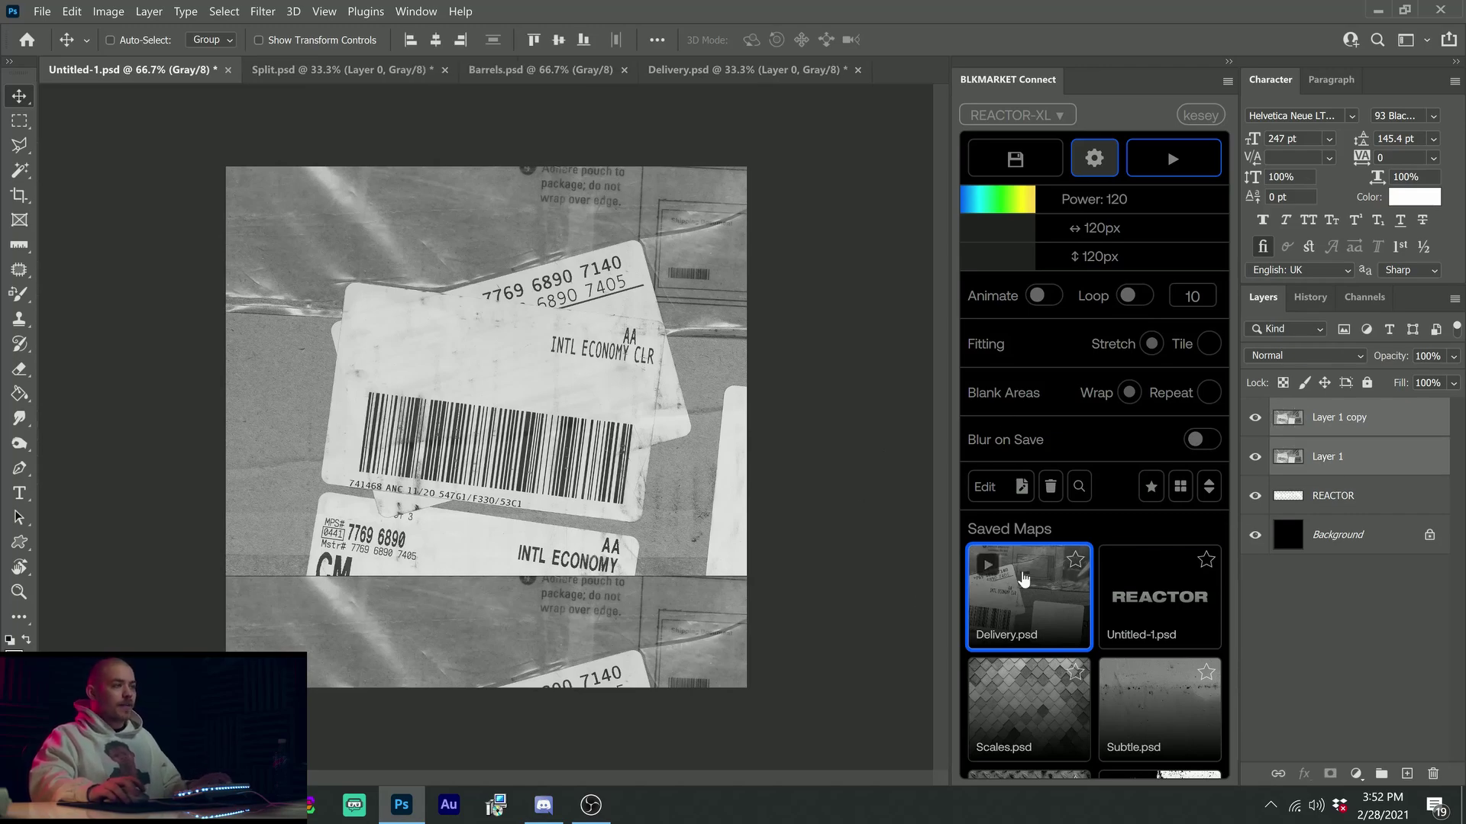
left_click_drag(726, 582, 362, 595)
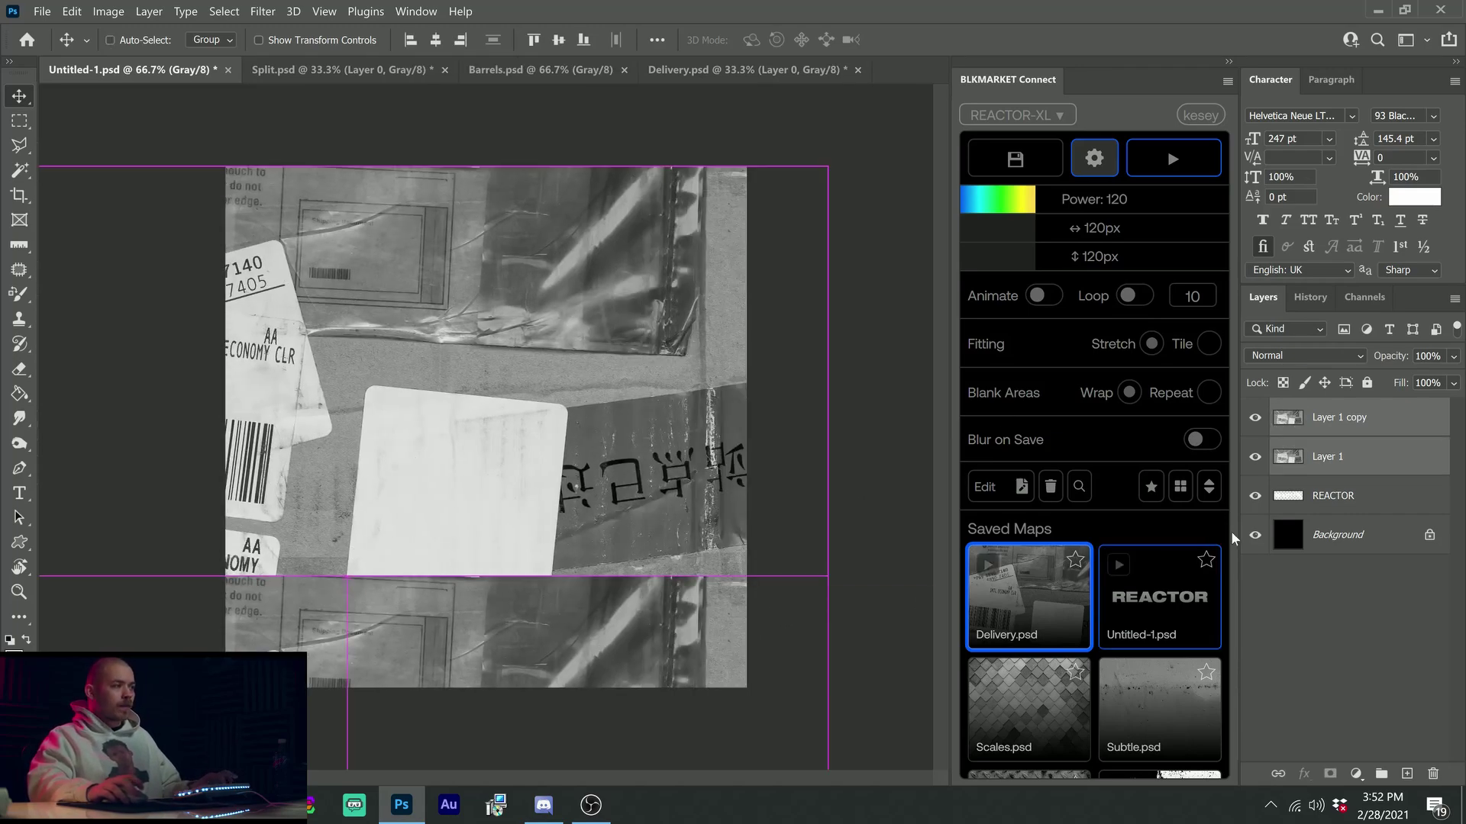
key("ctrl+z")
left_click_drag(748, 574, 752, 576)
key("t")
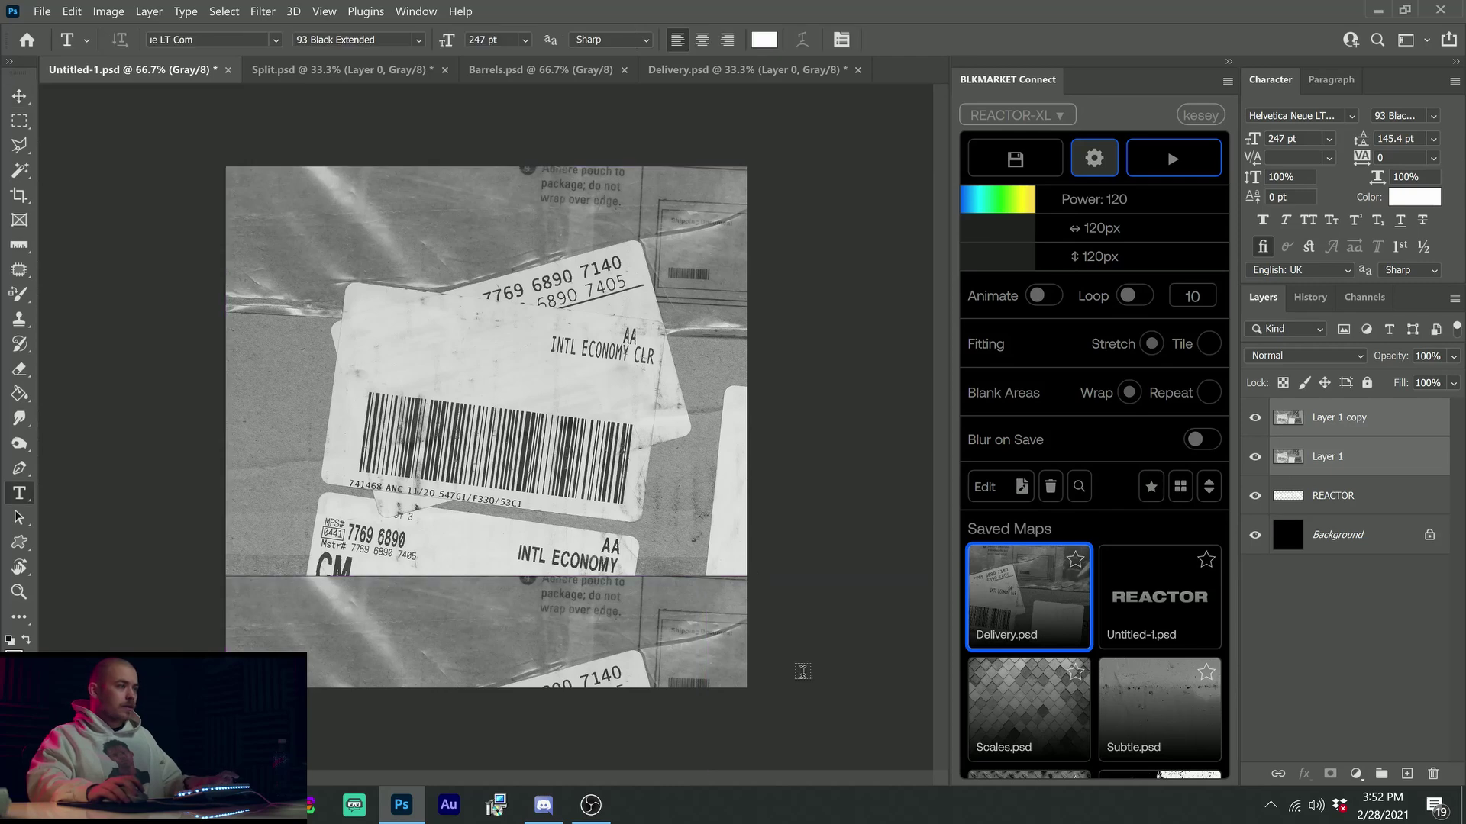
Scale both Delivery layers down into the canvas's upper-left corner and duplicate the pair to its right as tiles
key("ctrl+minus")
key("ctrl+minus")
key("ctrl+minus")
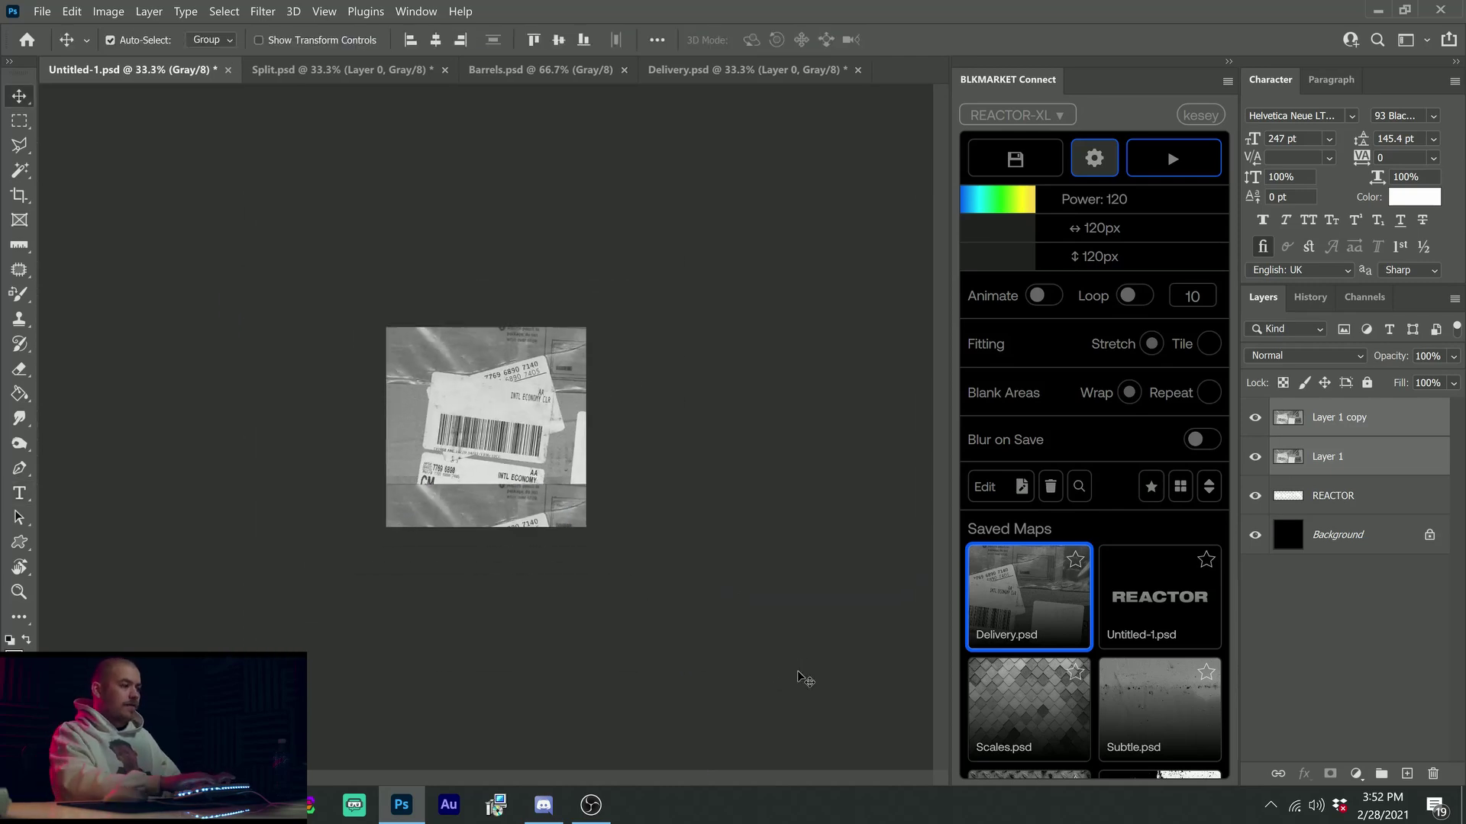
key("ctrl+t")
left_click_drag(748, 645, 449, 394)
key("Return")
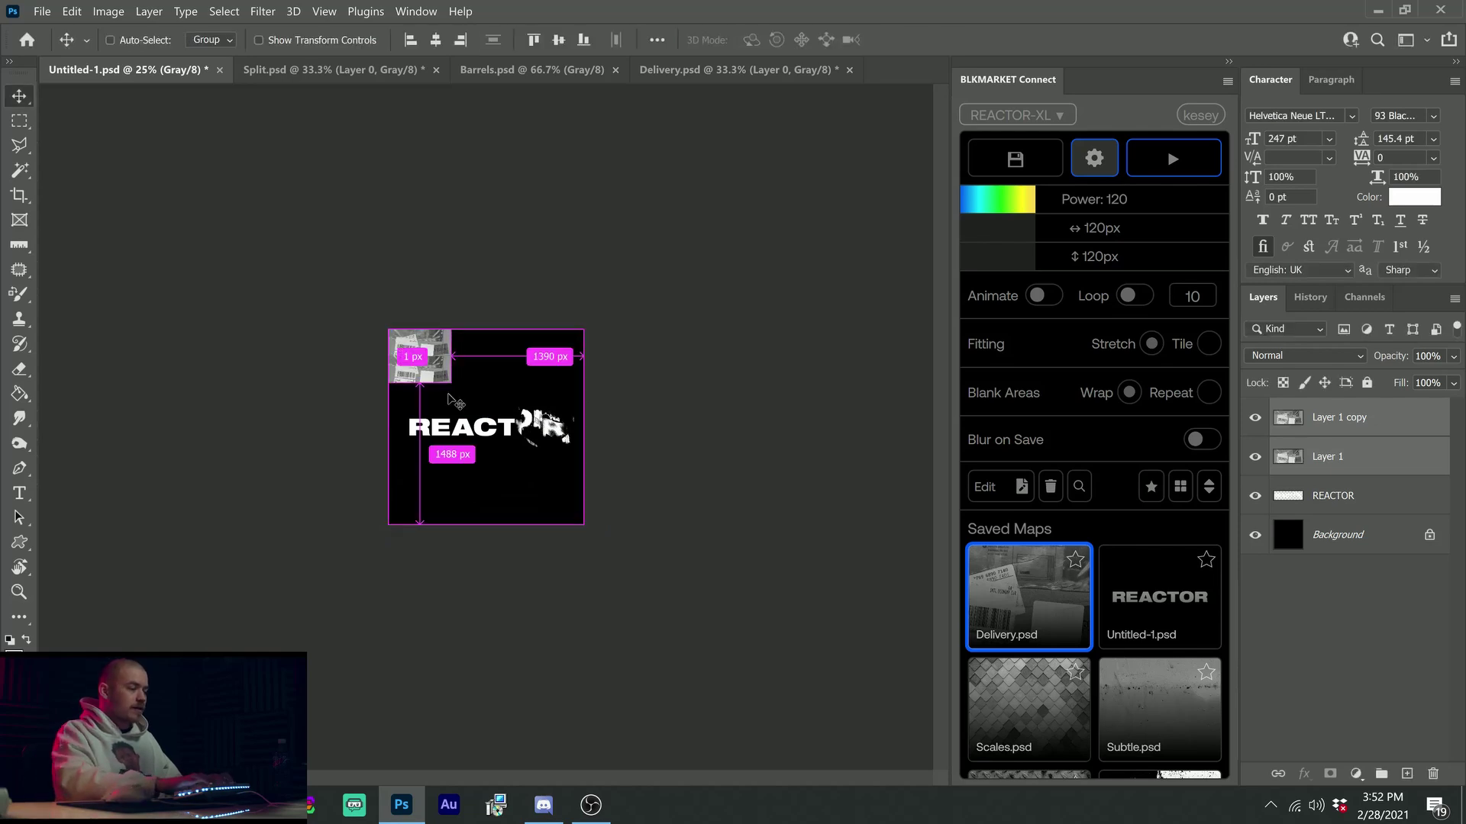
key("ctrl+plus")
left_click_drag(428, 342, 511, 342)
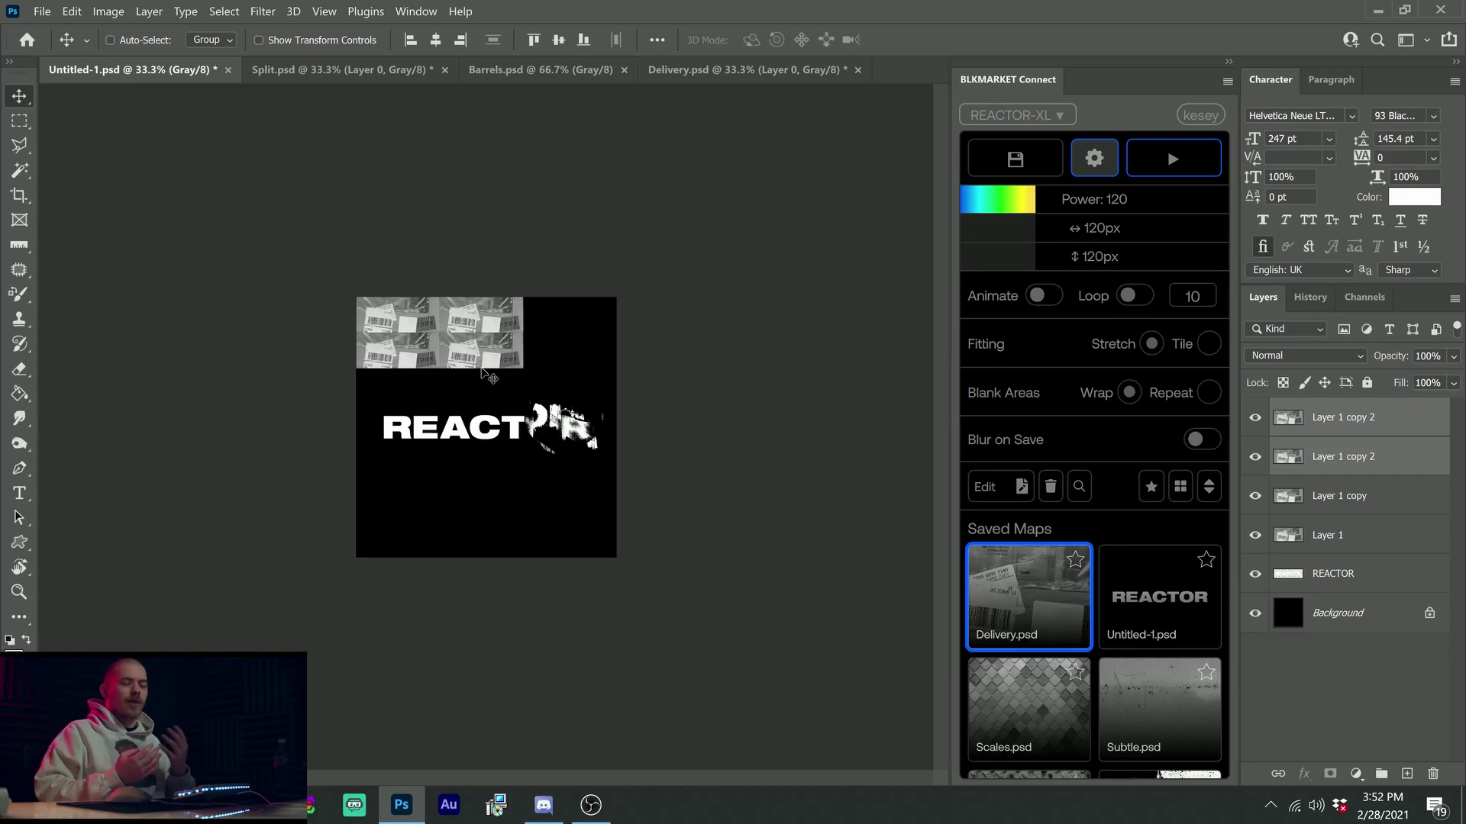
Undo the tiling demonstration back to the partly displaced REACTOR layer and the background
key("ctrl+plus")
key("ctrl+plus")
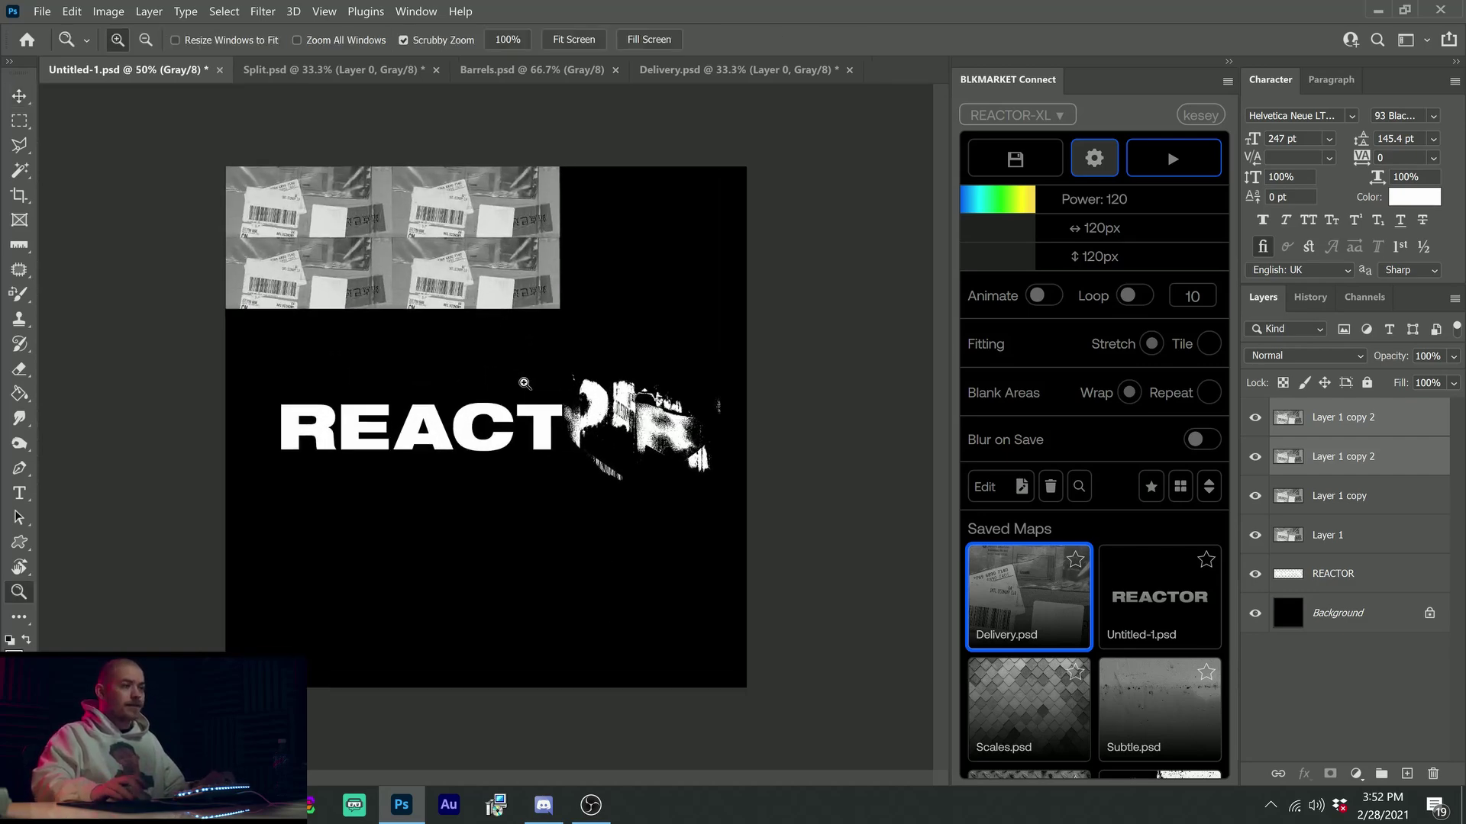
key("ctrl+z")
key("ctrl+z")
key("ctrl+z")
key("ctrl+z")
key("ctrl+z")
key("ctrl+z")
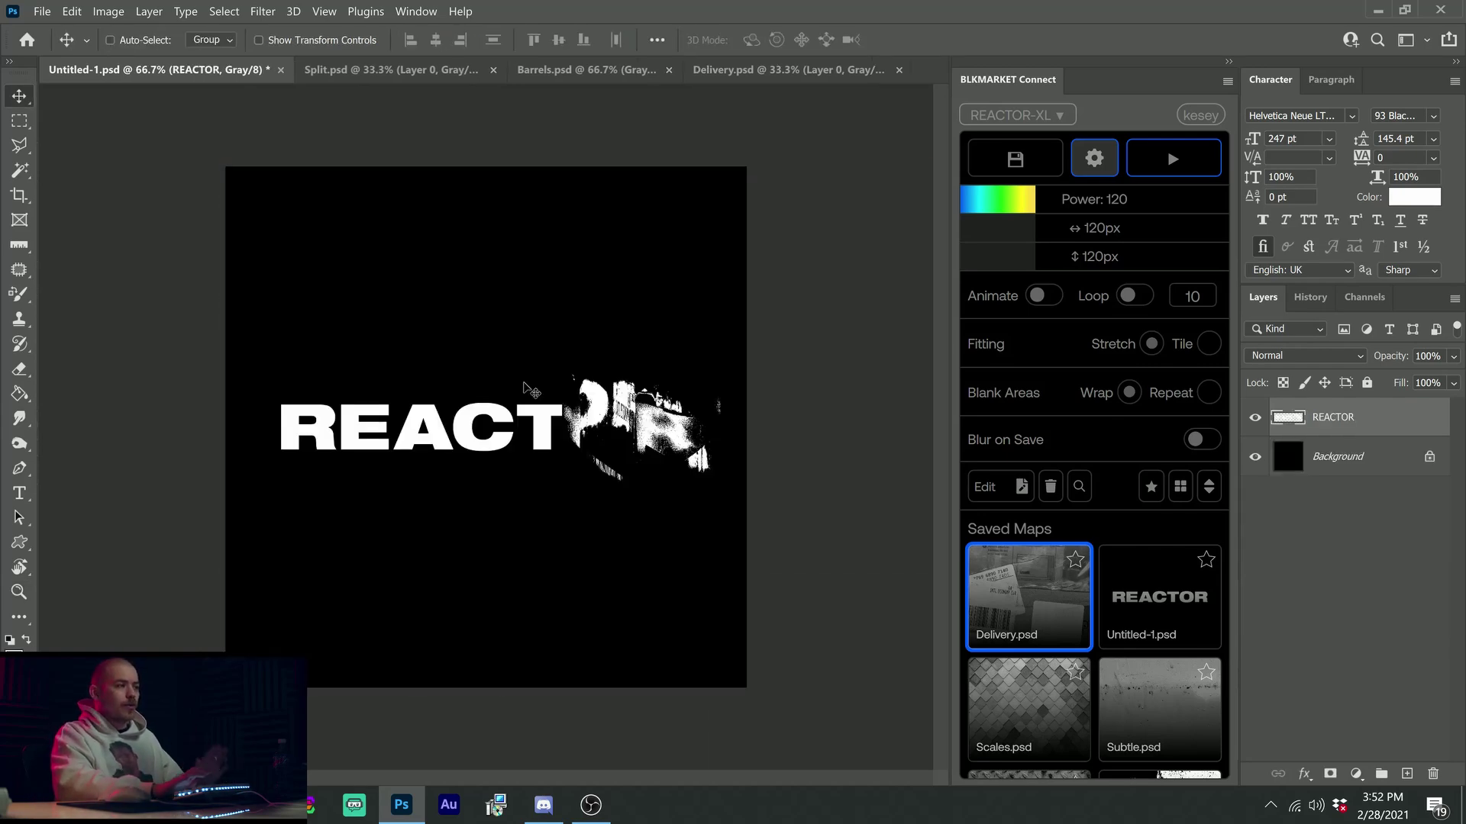
Undo the remaining demonstration edits back to the original, undistorted REACTOR text layer
key("ctrl+z")
key("ctrl+z")
key("ctrl+z")
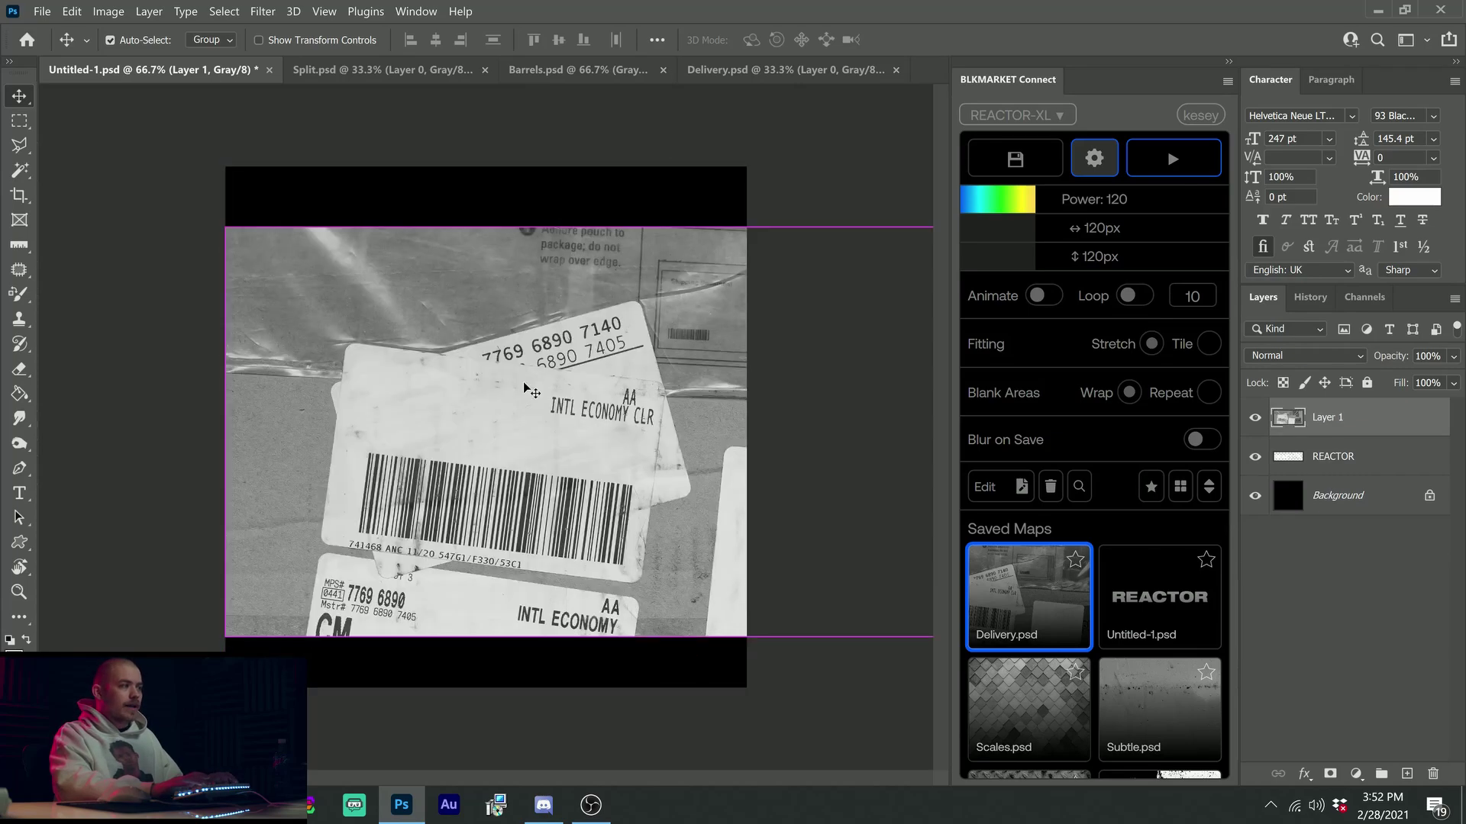
key("ctrl+z")
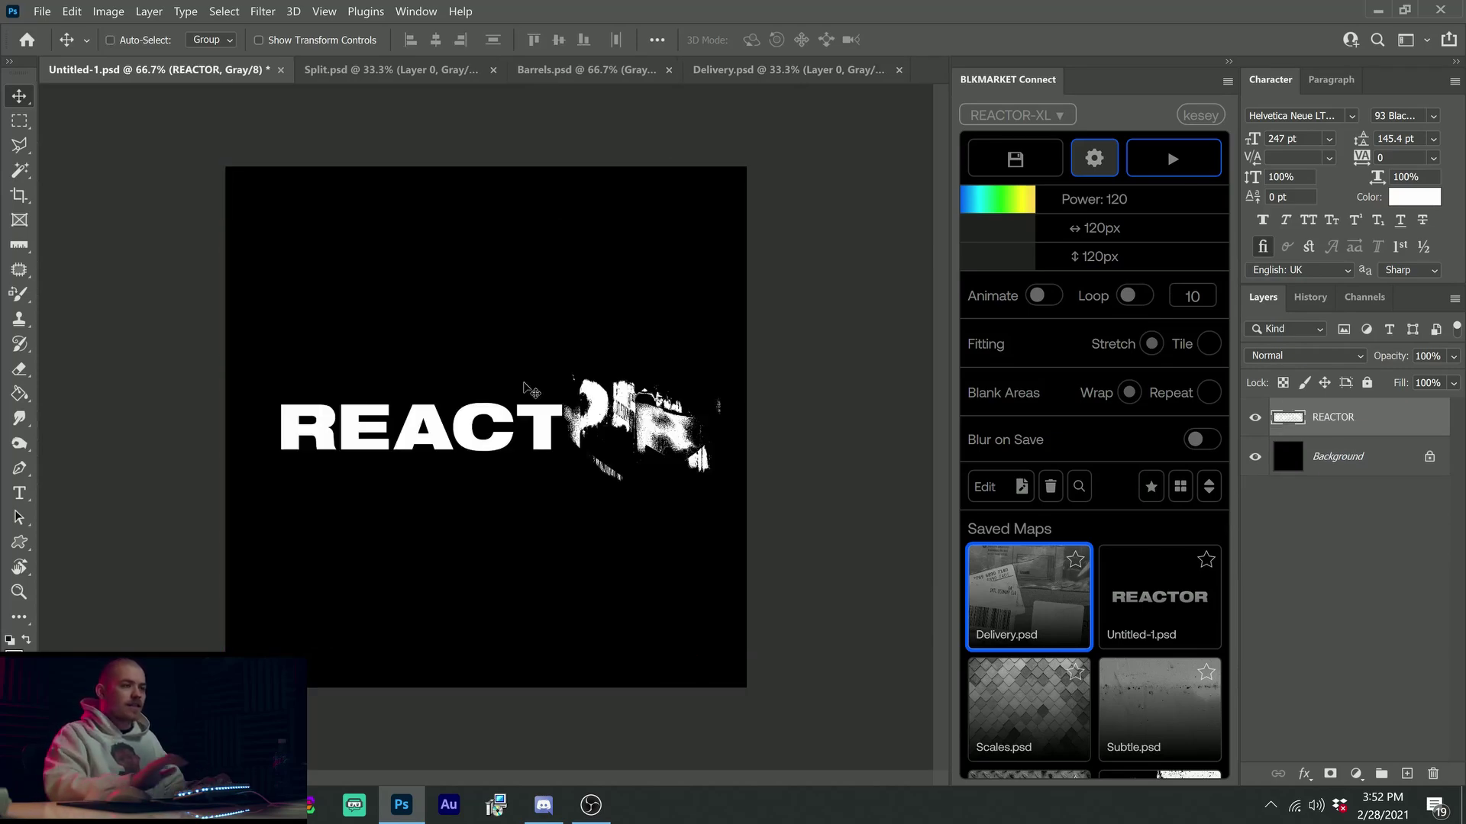
key("ctrl+shift+z")
key("ctrl+shift+z")
key("ctrl+shift+z")
key("ctrl+shift+z")
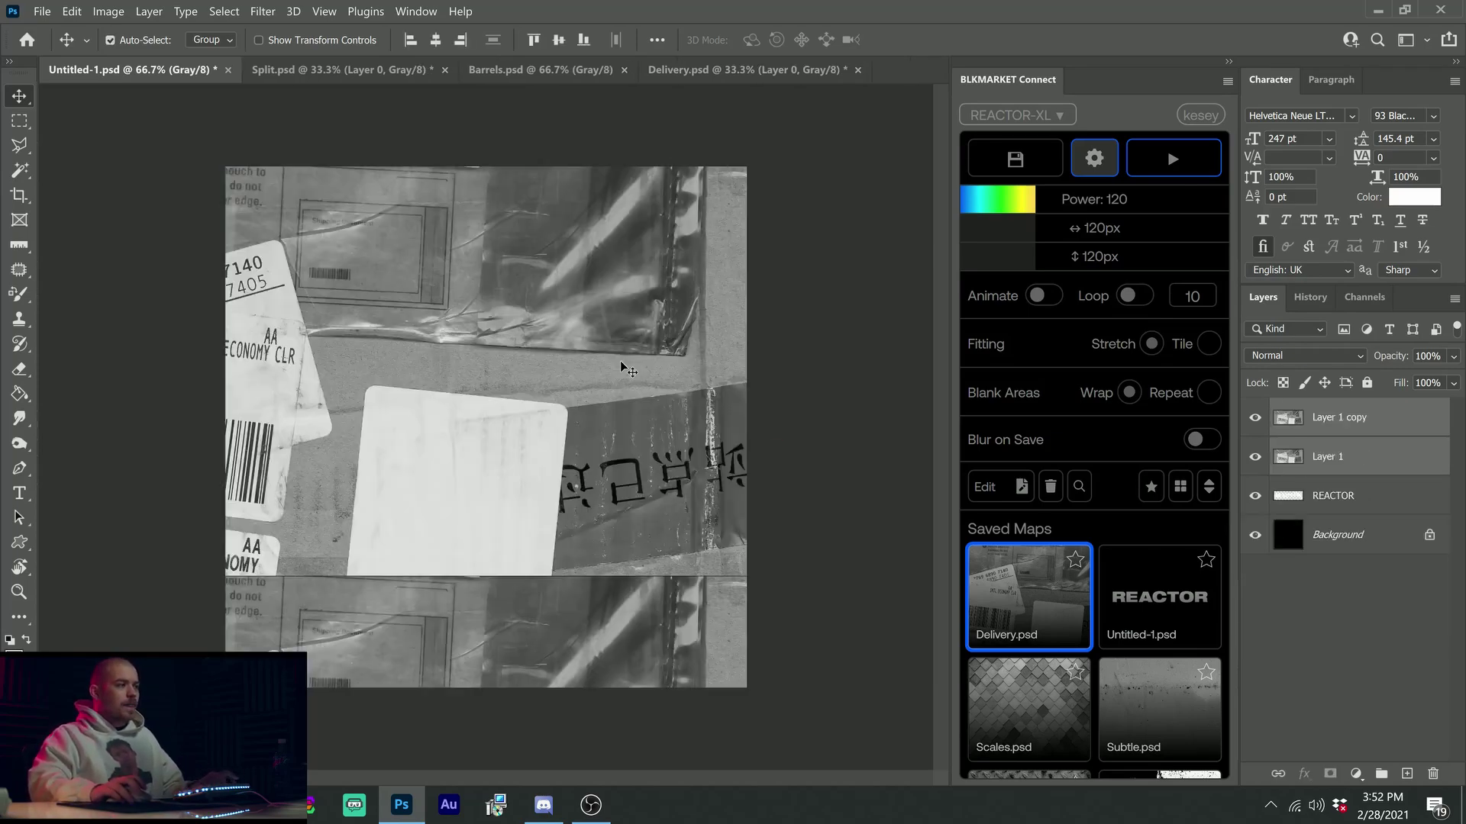
key("ctrl+z")
key("ctrl+z")
key("ctrl+z")
key("ctrl+z")
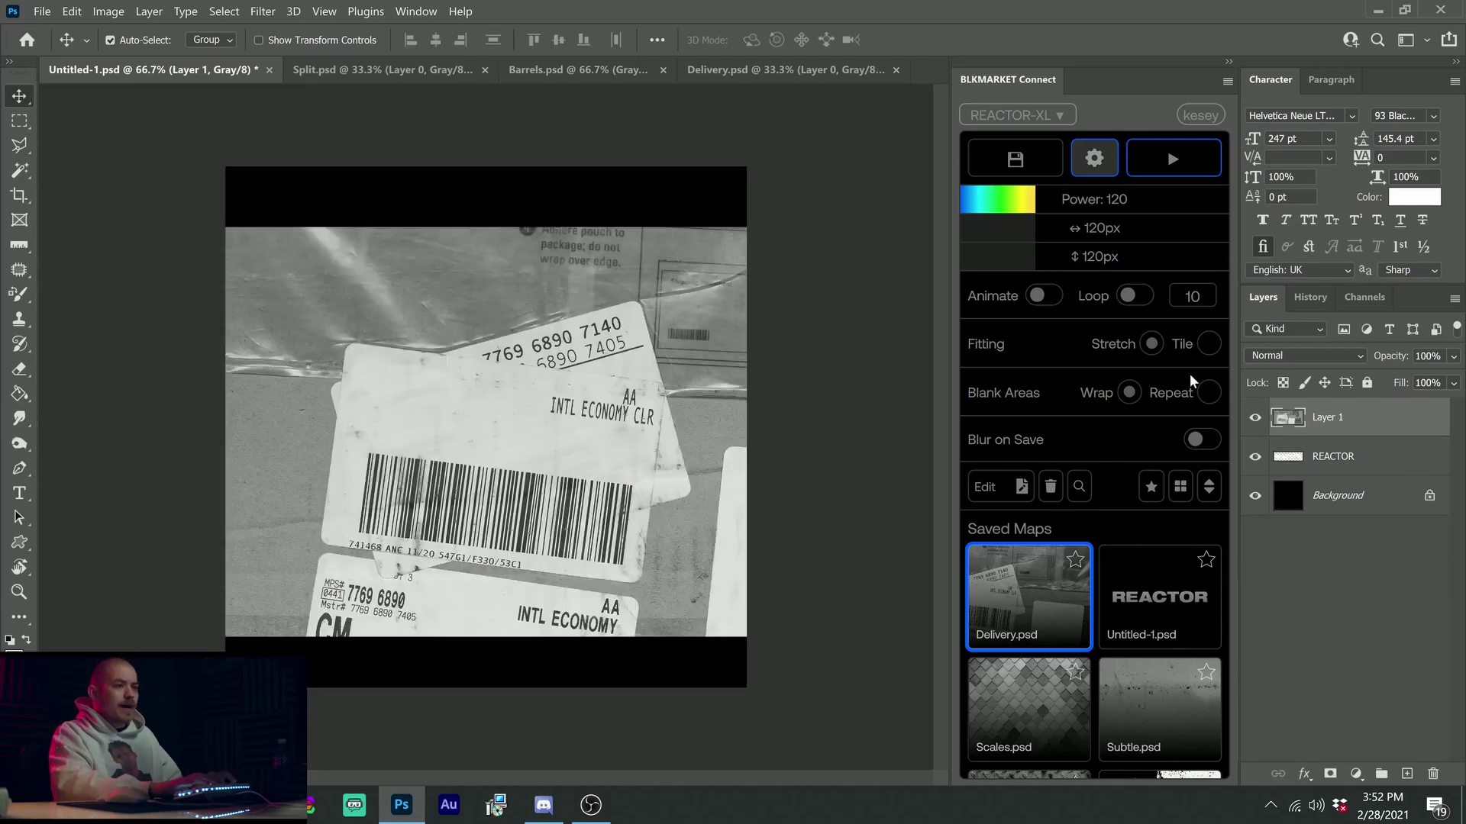
key("ctrl+z")
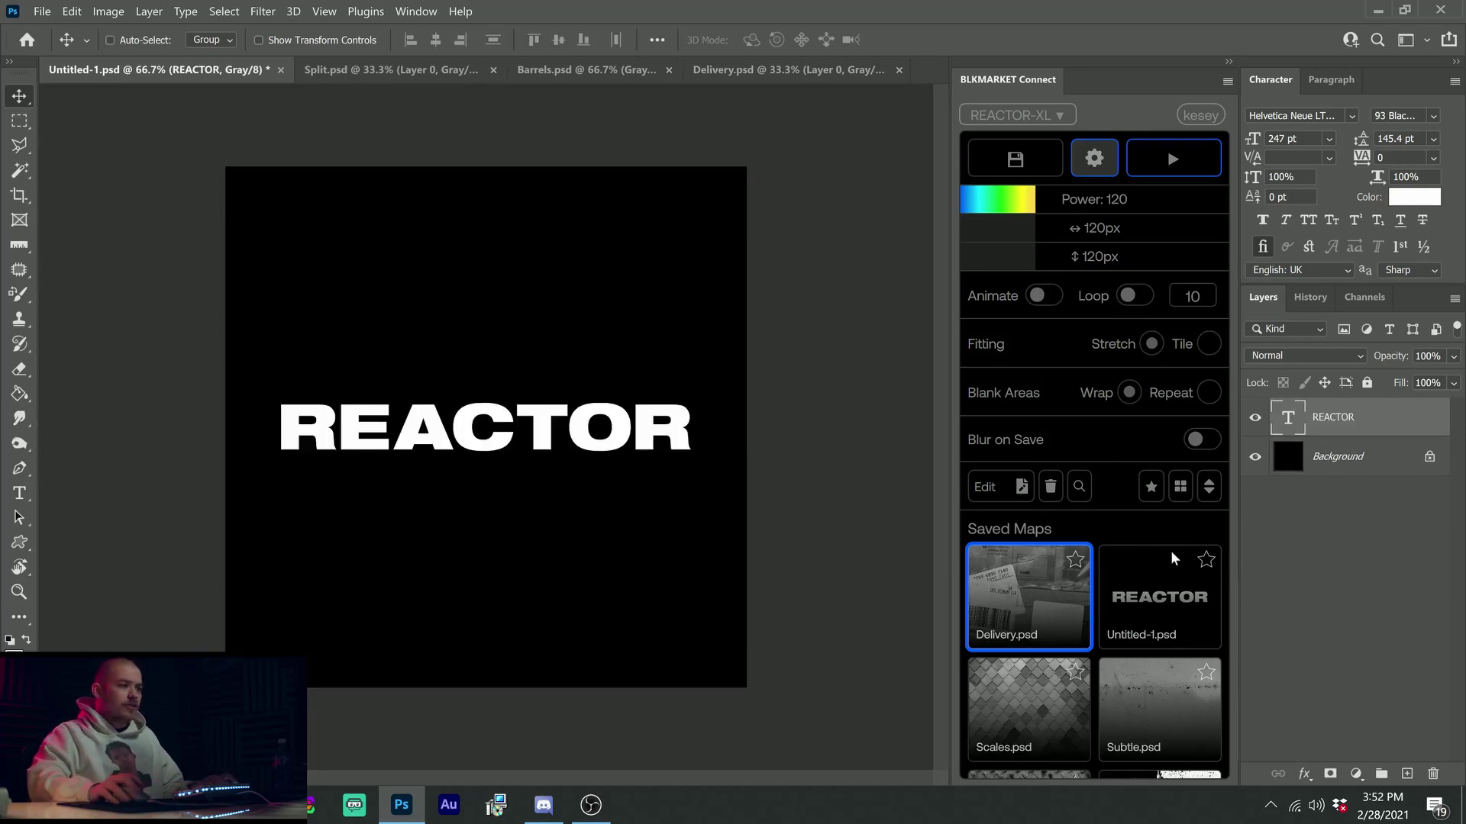
Displace the REACTOR text using the Chains map at power 120, and restore the earlier partly displaced version
scroll(1096, 626, "down", 6)
scroll(1096, 626, "down", 6)
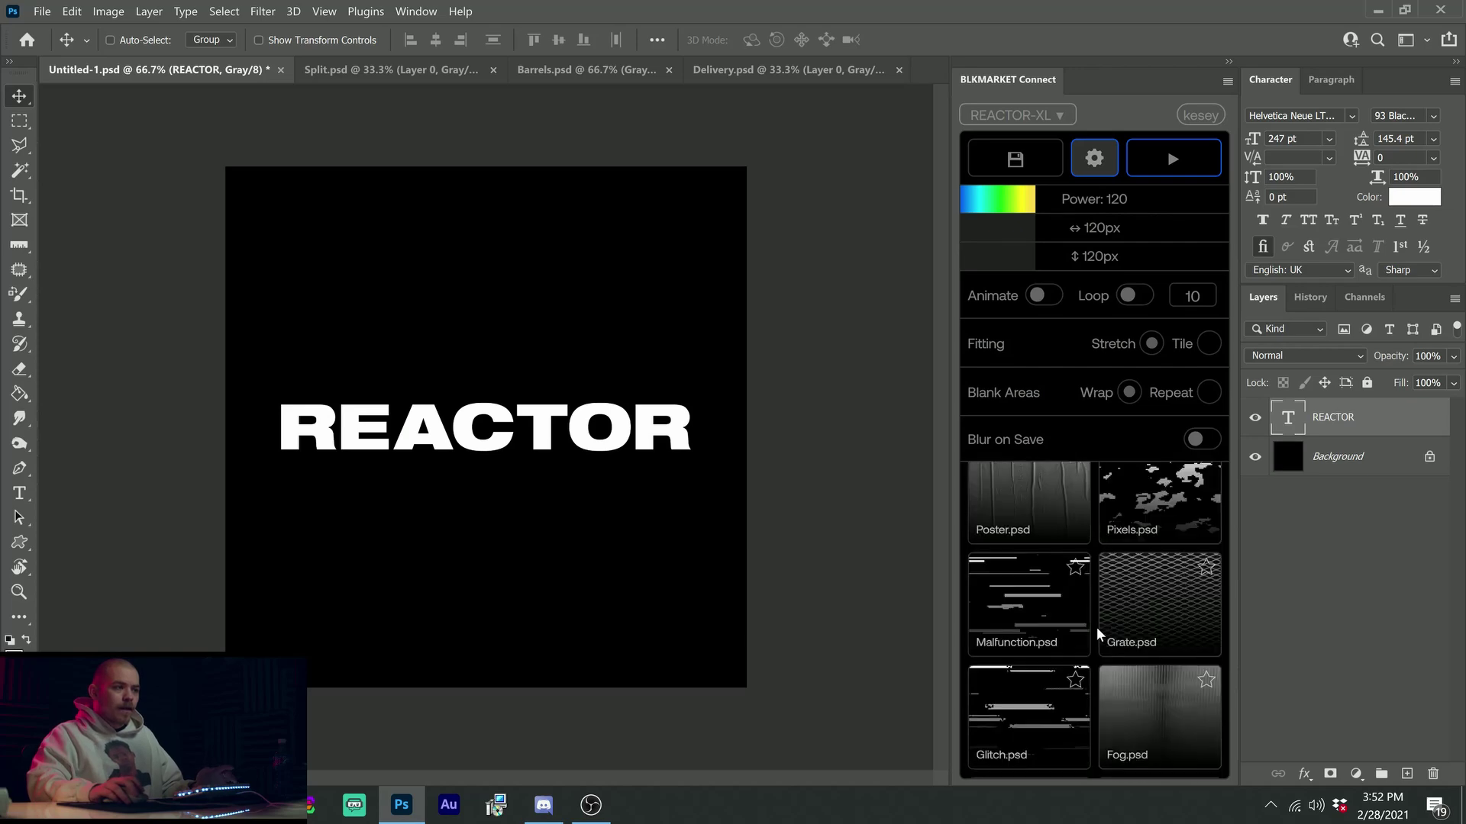
scroll(1097, 632, "down", 1)
scroll(1096, 632, "up", 1)
scroll(1088, 614, "up", 1)
left_click(1023, 668)
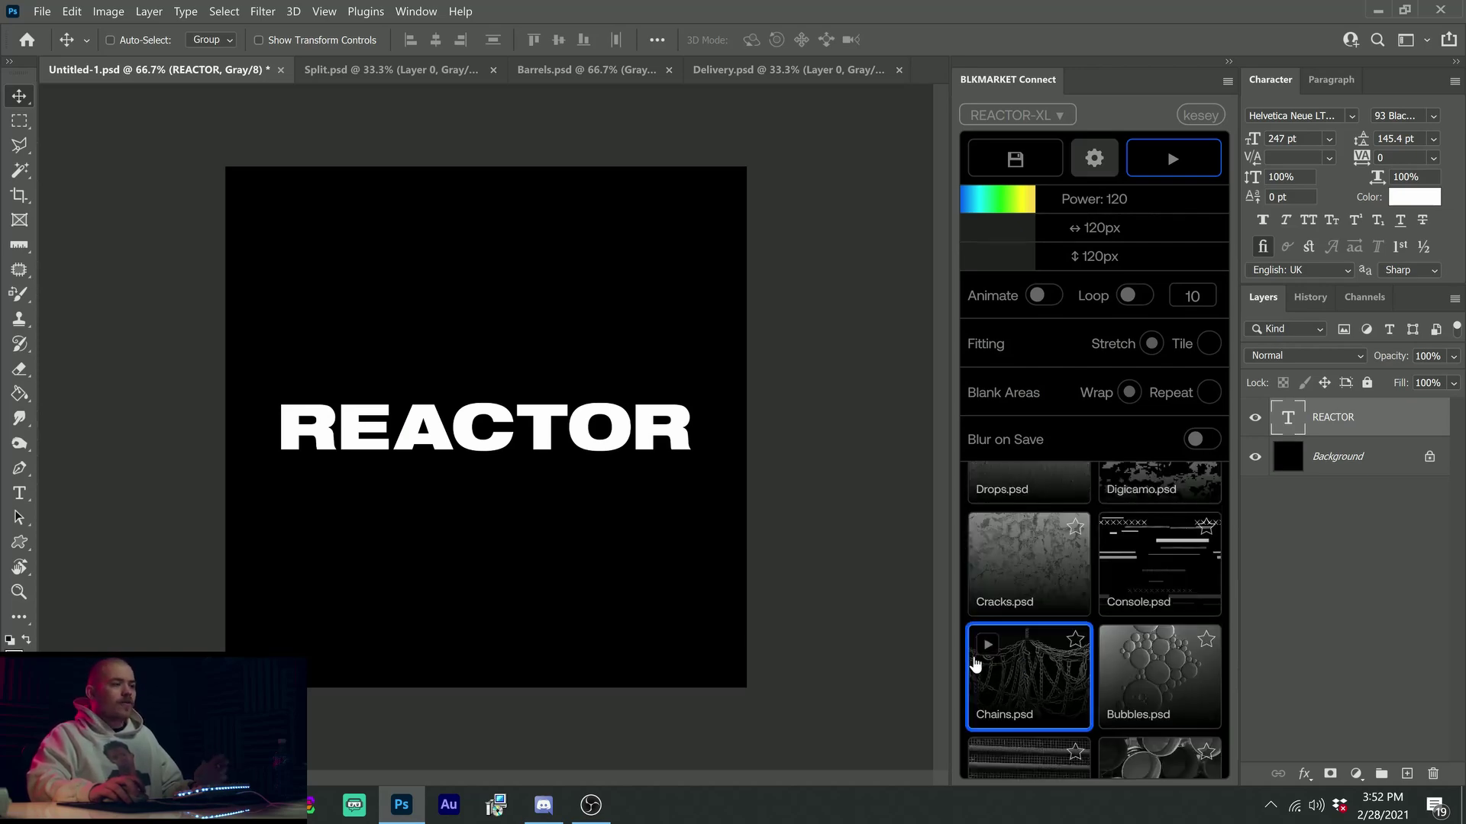
left_click(1173, 159)
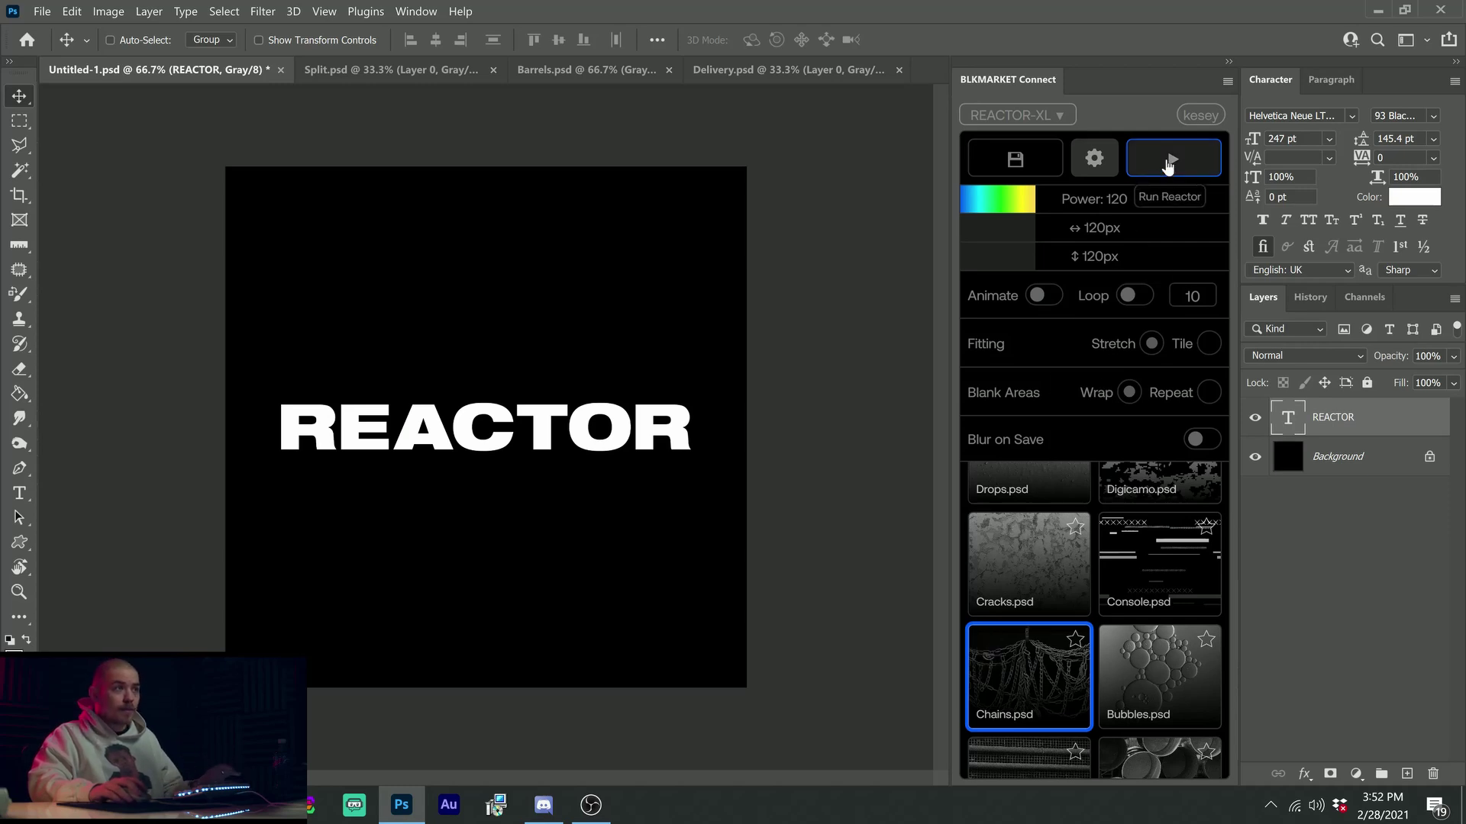
left_click_drag(572, 452, 590, 471)
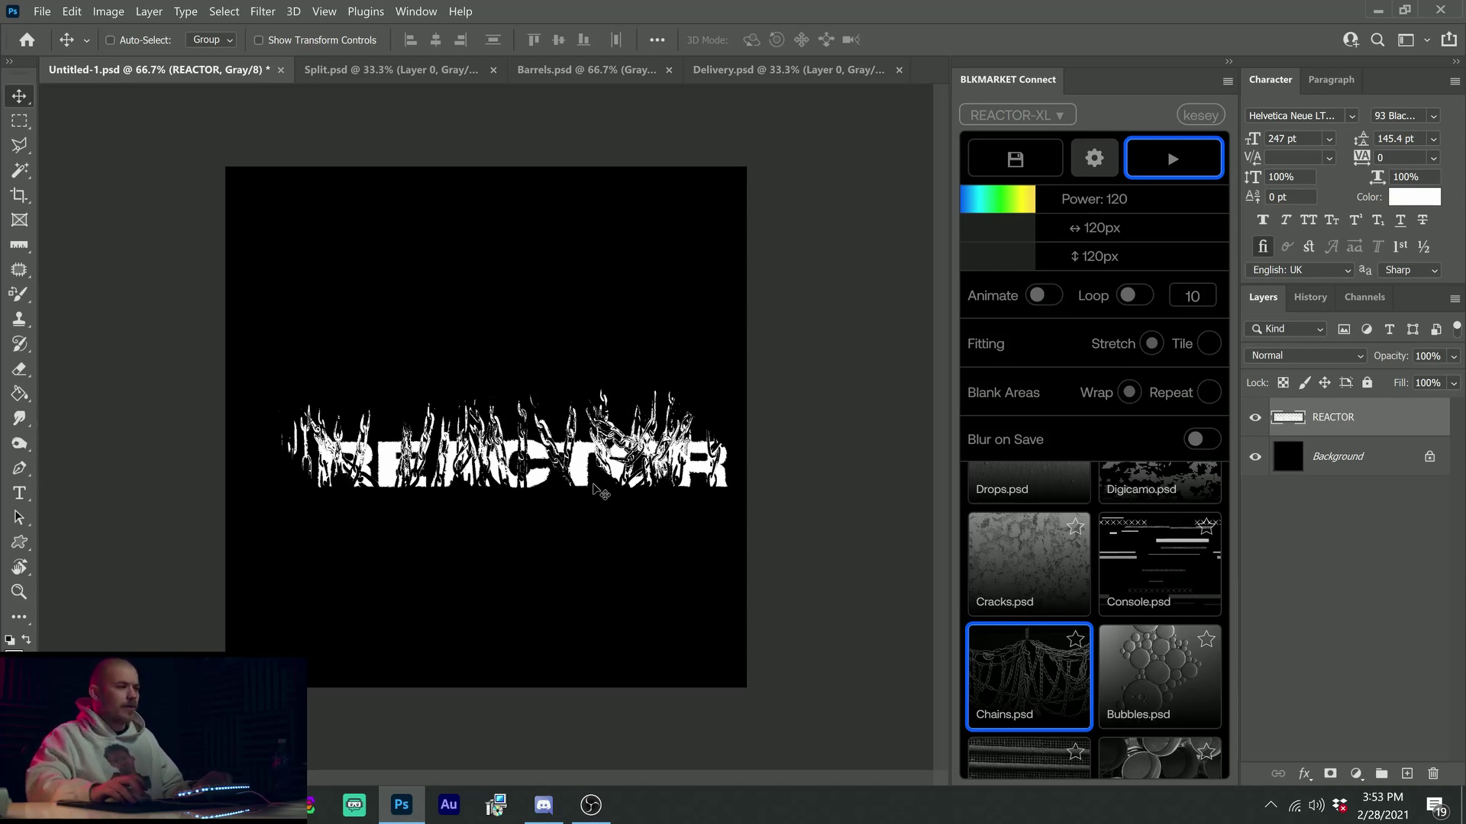
key("ctrl")
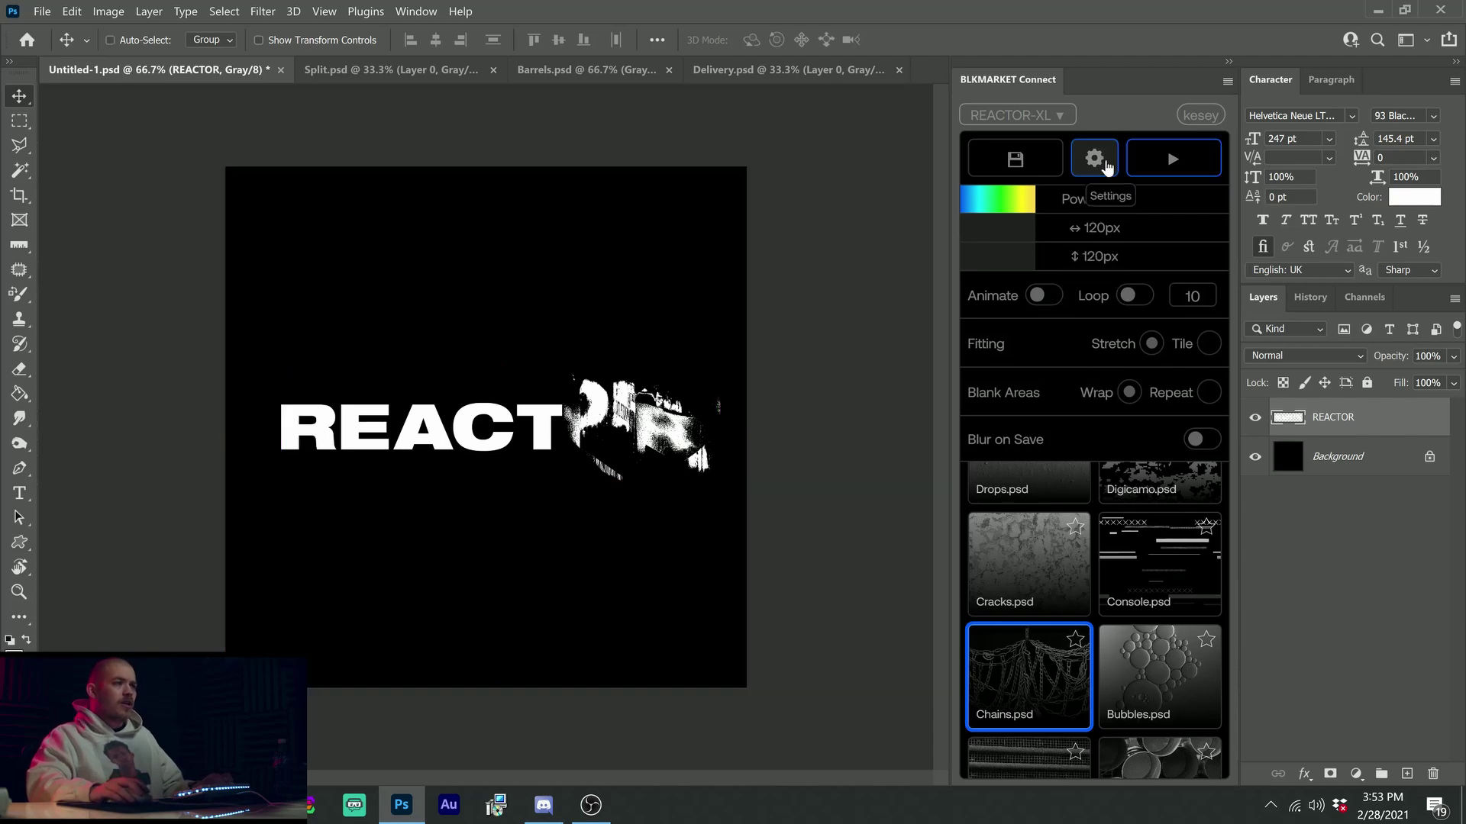
Open the Chains map for editing, unlock its layer, and copy the chain image into Untitled-1 above the REACTOR layer
left_click(1098, 157)
left_click(985, 239)
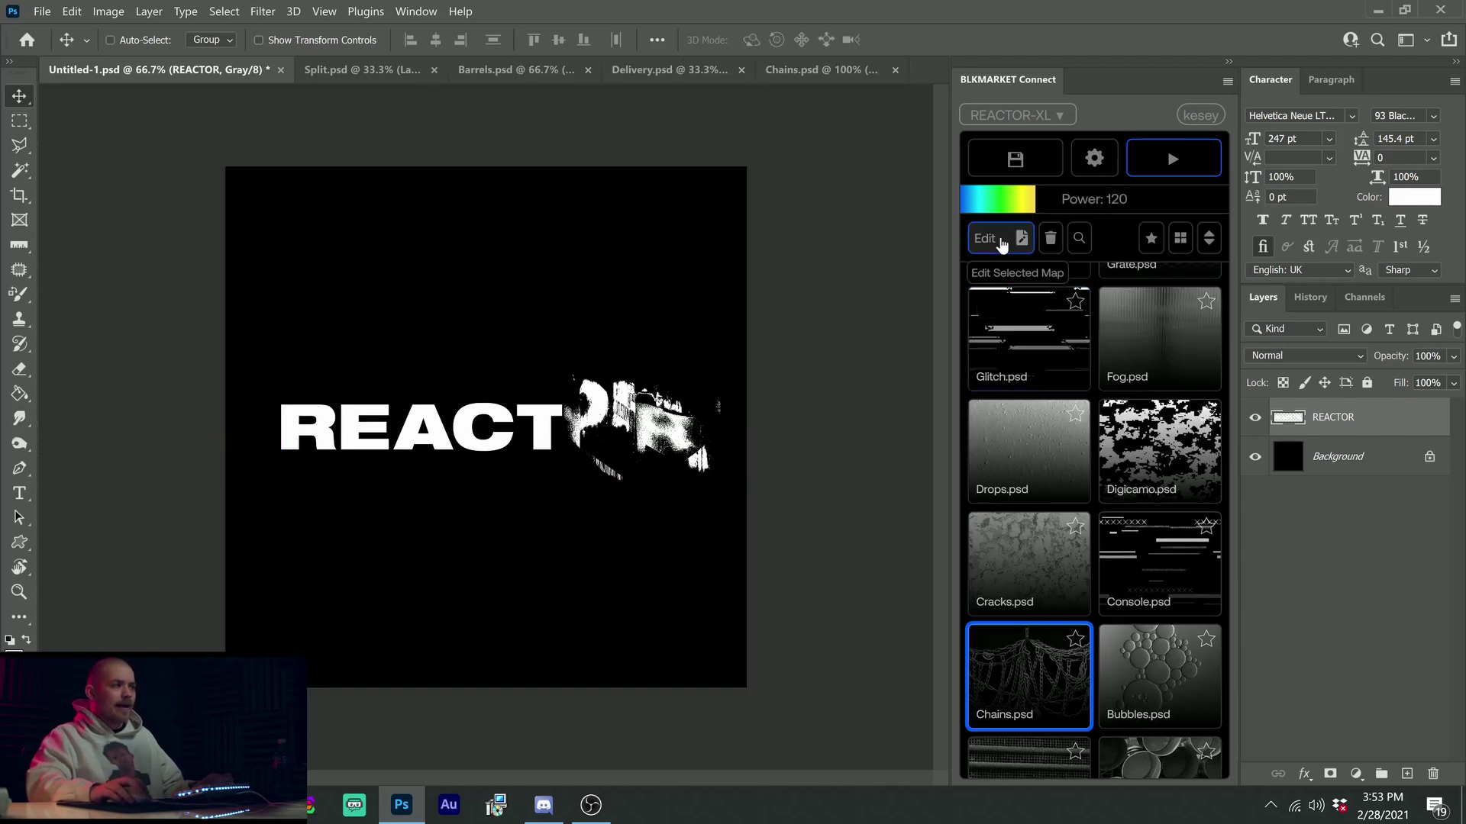
left_click(1429, 413)
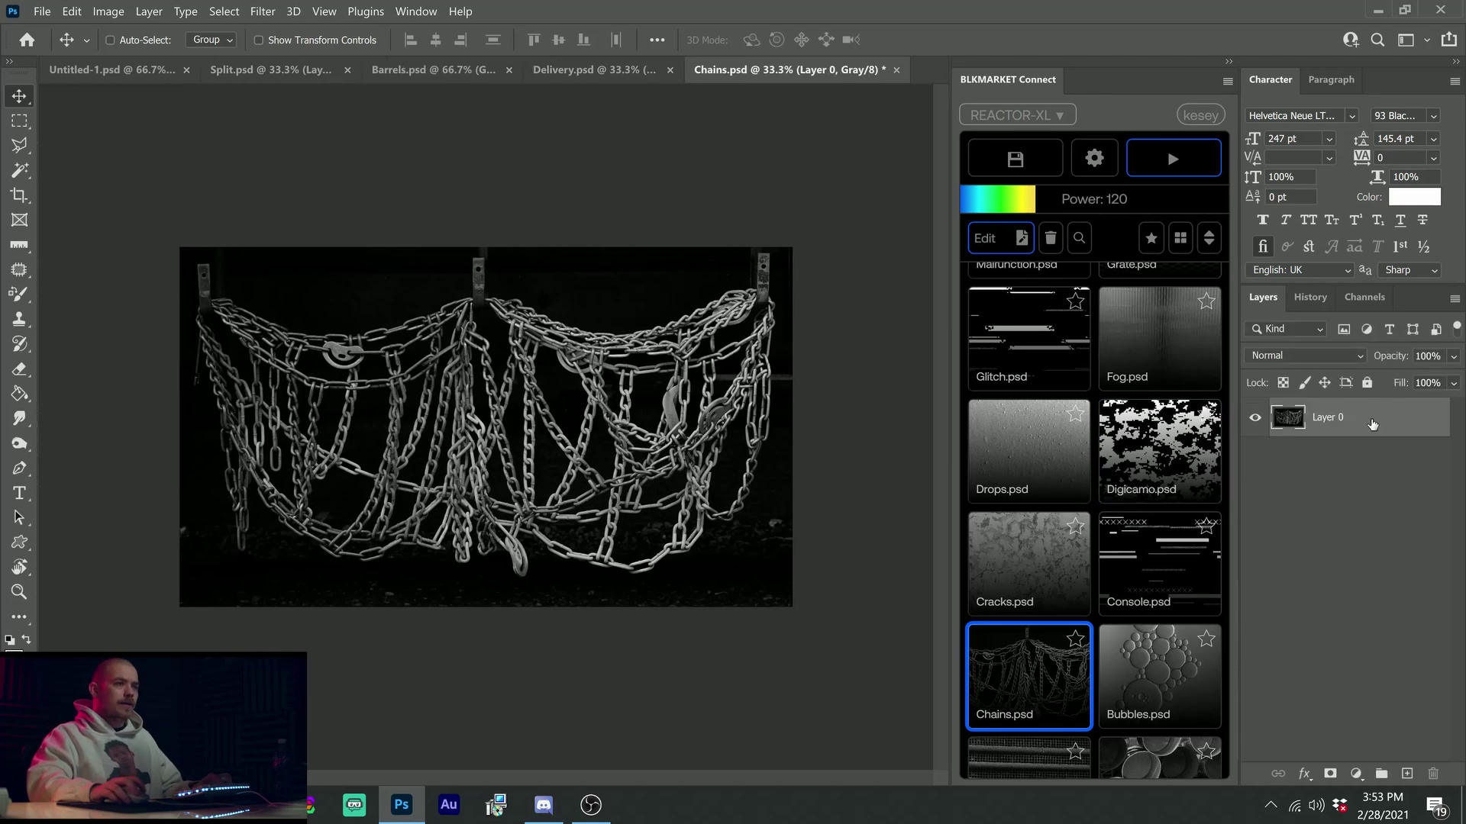
left_click(1286, 417, "ctrl")
left_click_drag(456, 220, 703, 449)
left_click_drag(462, 365, 462, 364)
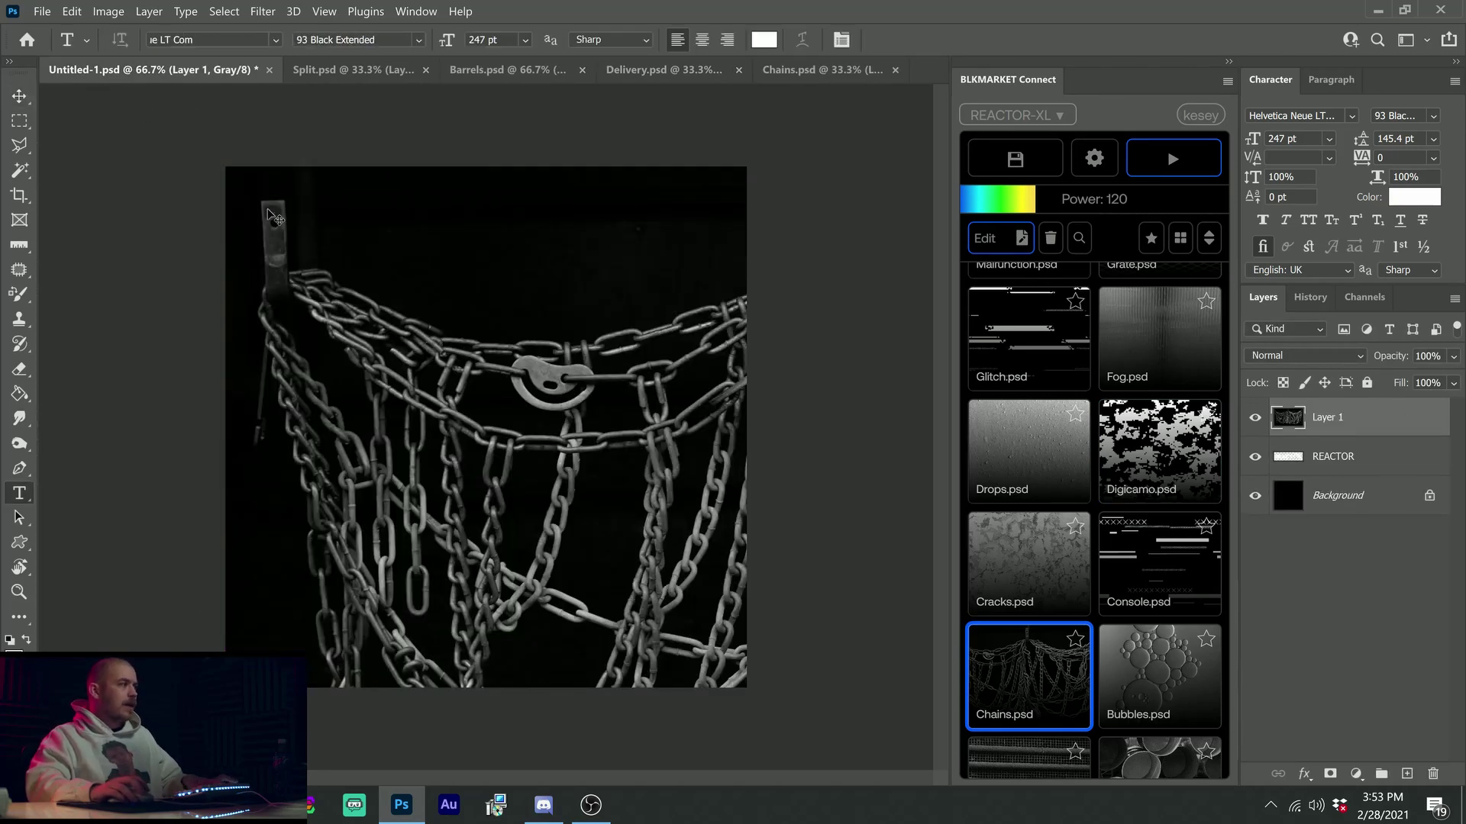
Scale the chain image down to nearly the canvas width and position it over the REACTOR text
key("ctrl+t")
left_click_drag(222, 164, 479, 422)
left_click_drag(664, 427, 654, 484)
key("Return")
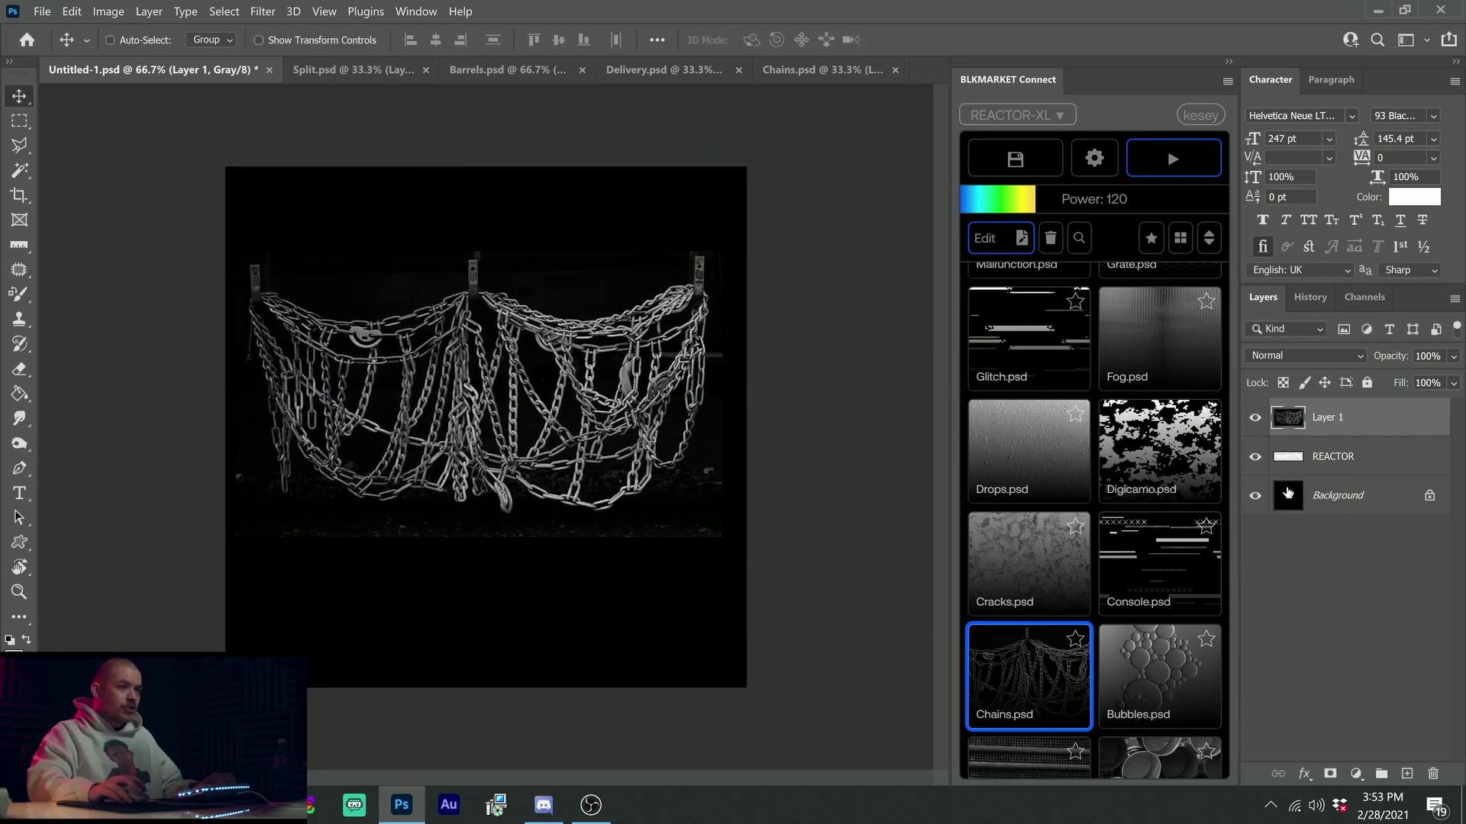
Lower the chain layer's opacity to 48% and move it up so its lower chains overlap the REACTOR letters
left_click(1255, 419)
left_click(1254, 419)
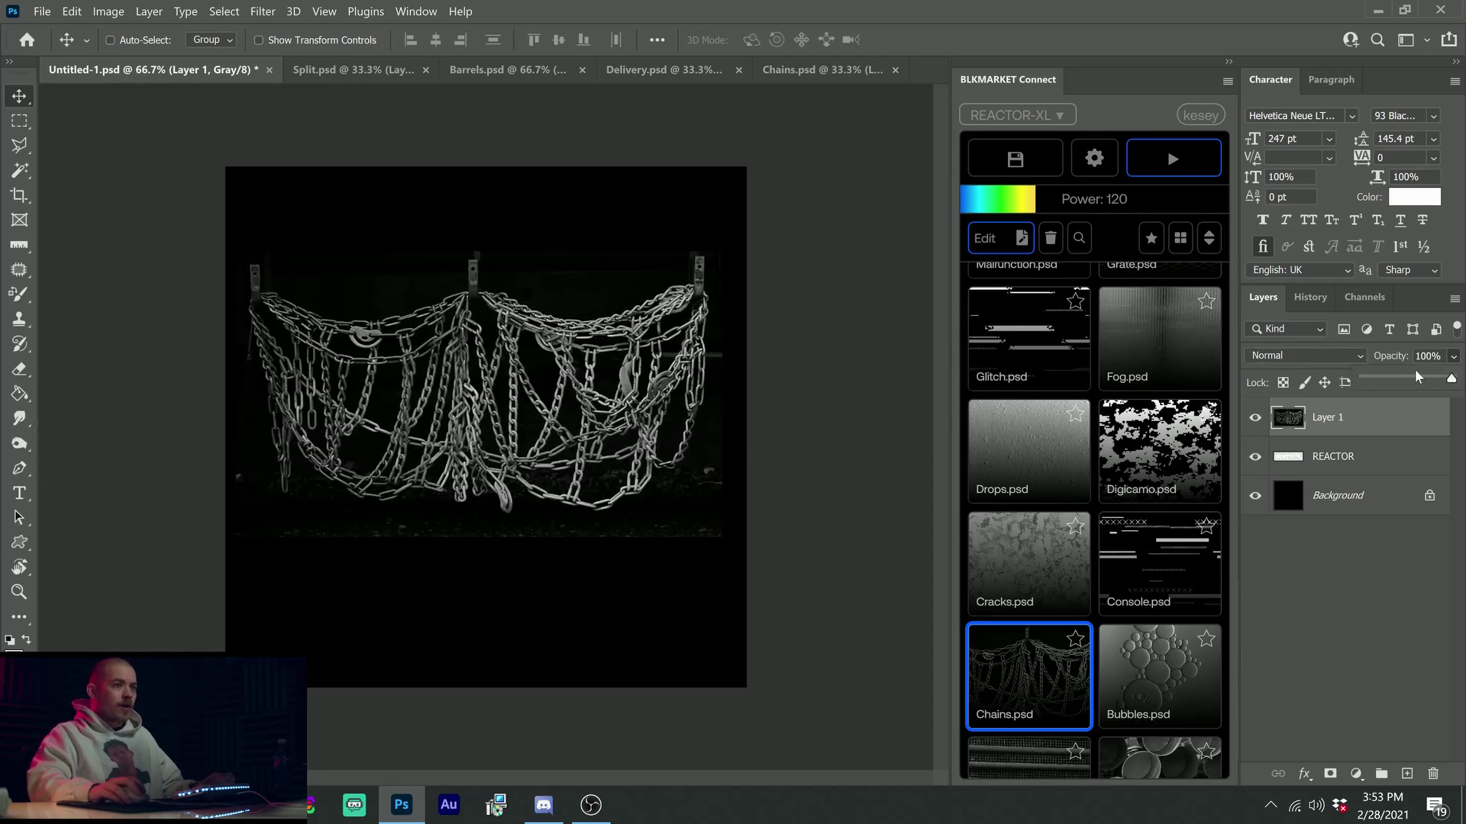
left_click_drag(567, 426, 573, 346)
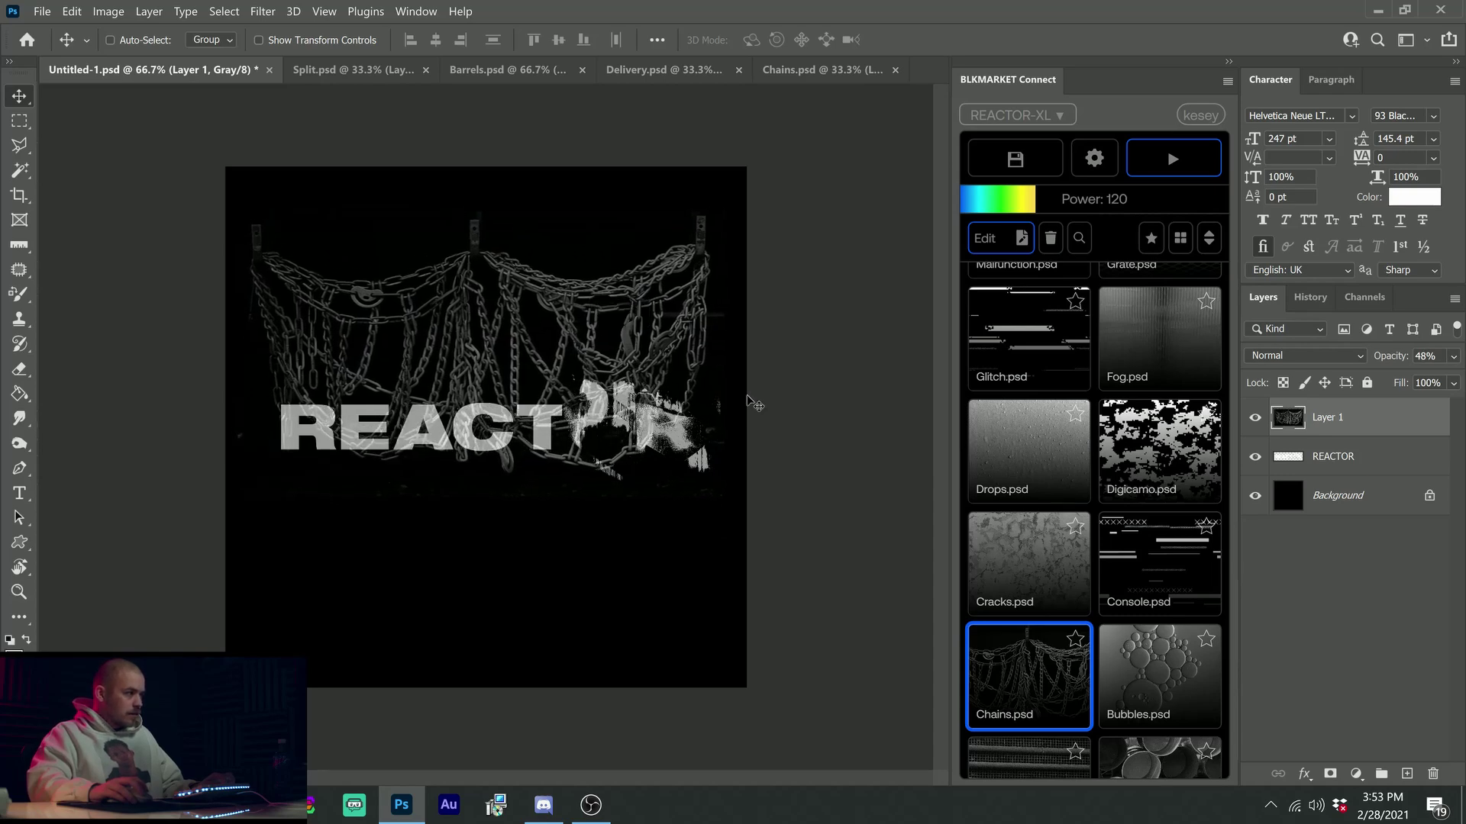
Load the chain layer's bounds as a selection and inspect up close where the chains cross the REACTOR letters
left_click(1288, 418, "ctrl")
key("z")
left_click_drag(396, 422, 489, 424)
key("v")
left_click_drag(348, 512, 523, 555)
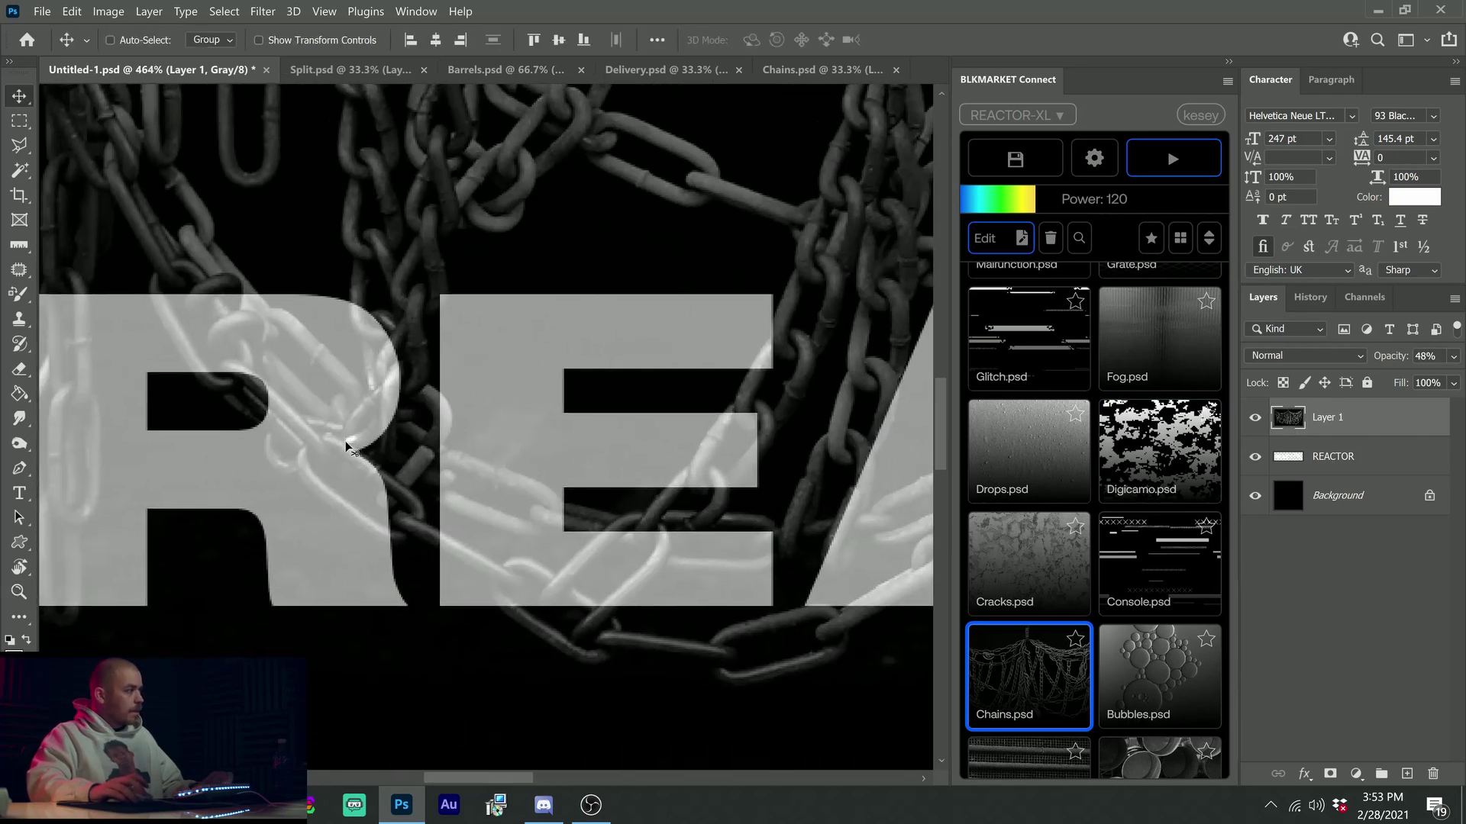
scroll(591, 493, "right", 5)
left_click_drag(698, 429, 506, 465)
left_click_drag(730, 507, 504, 390)
key("z")
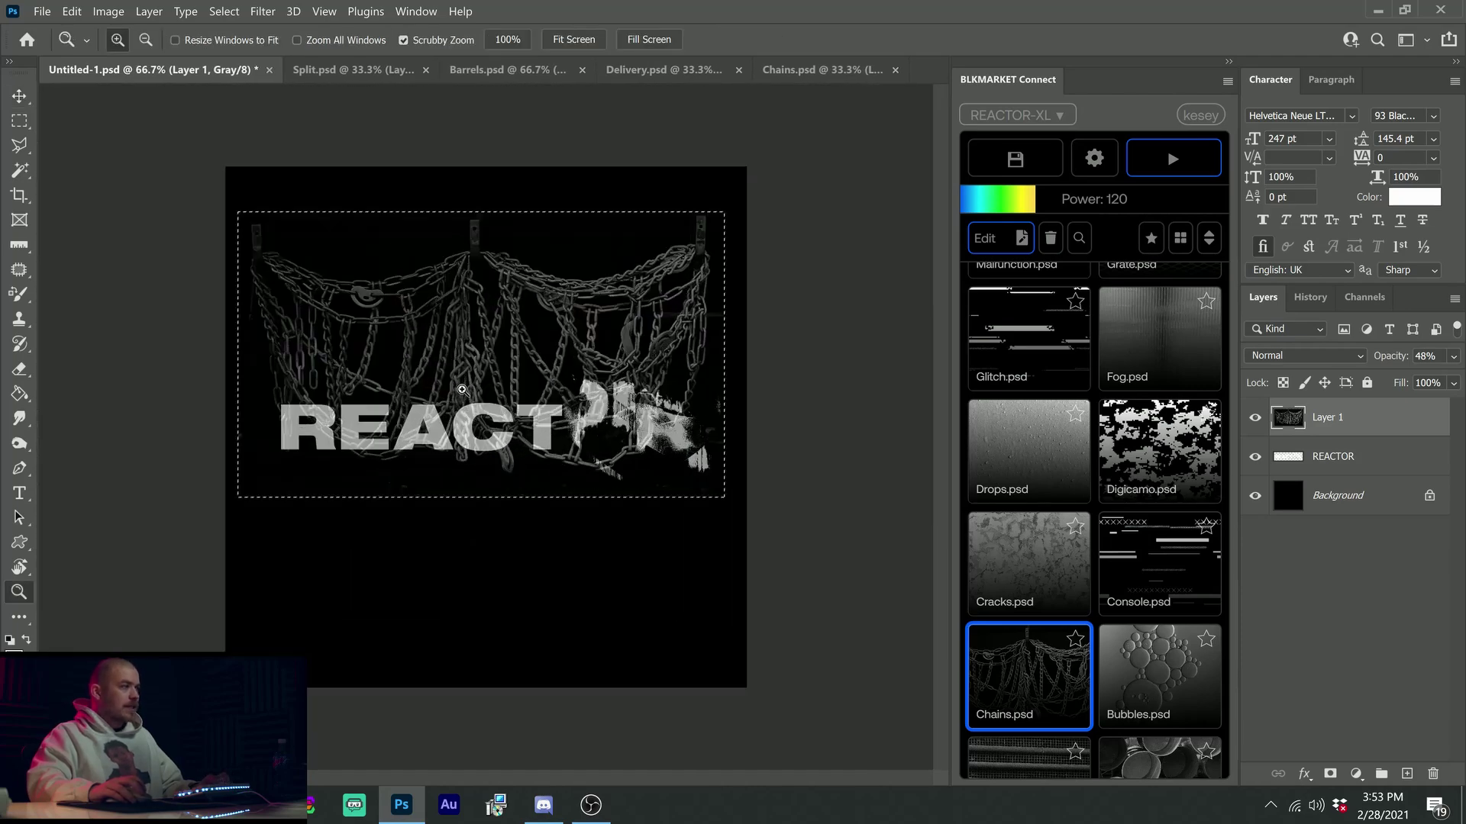
key("v")
left_click(1253, 419)
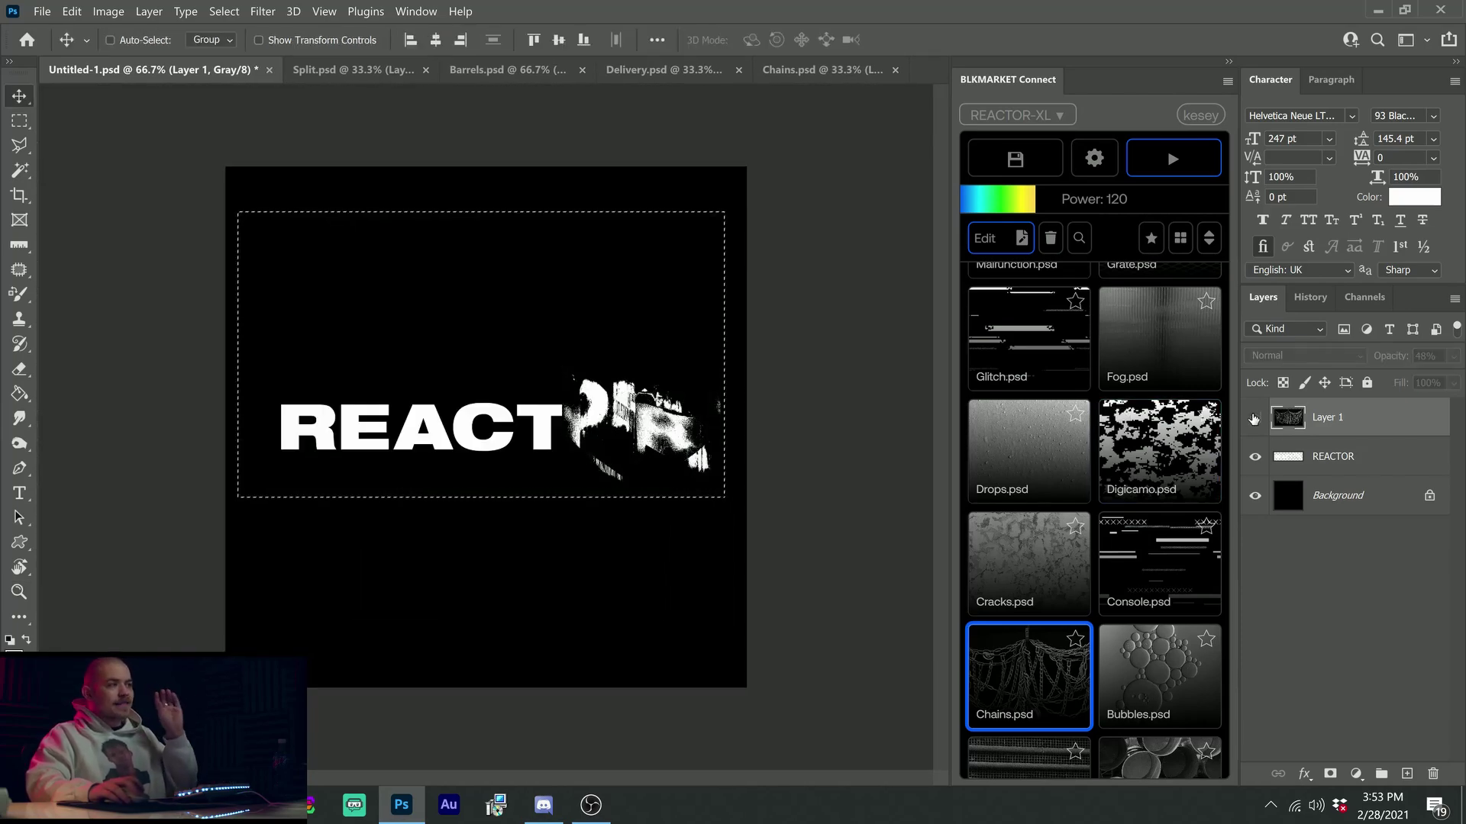
left_click(1254, 419)
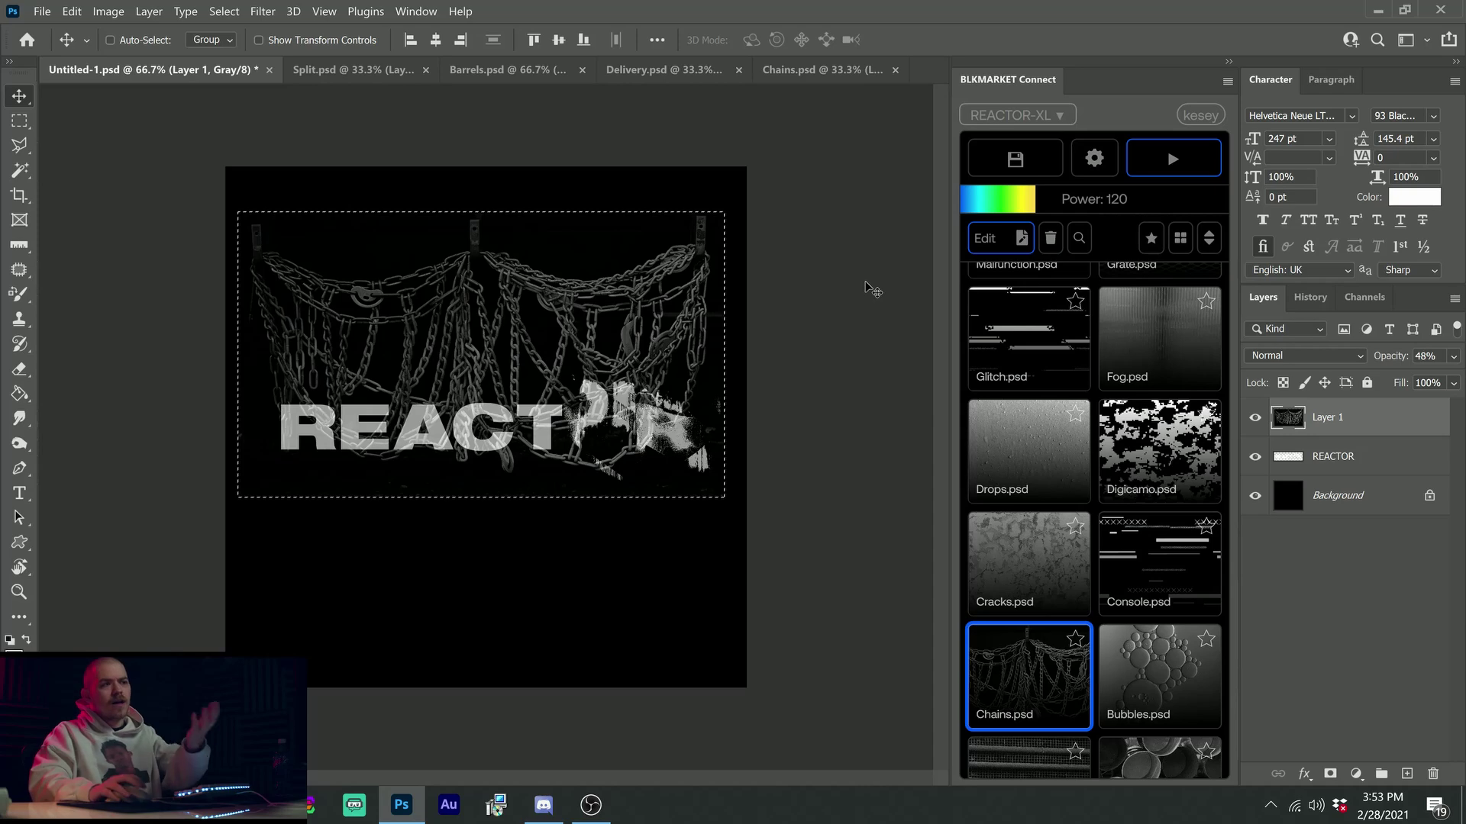
Hide the chain layer, set Reactor's power to 20, and run the Chains map on the REACTOR layer within the selection
key("ctrl")
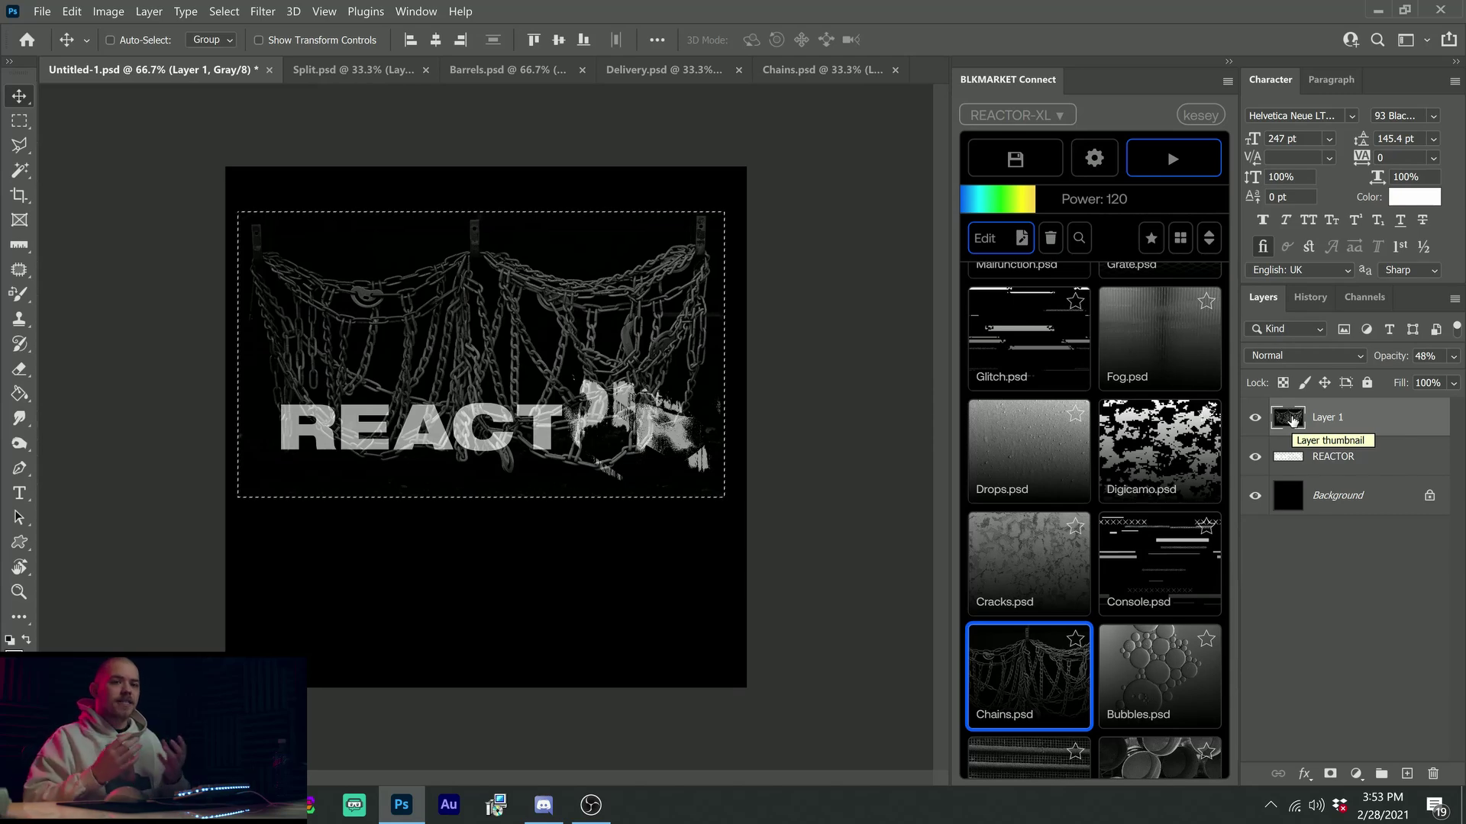
left_click(1094, 158)
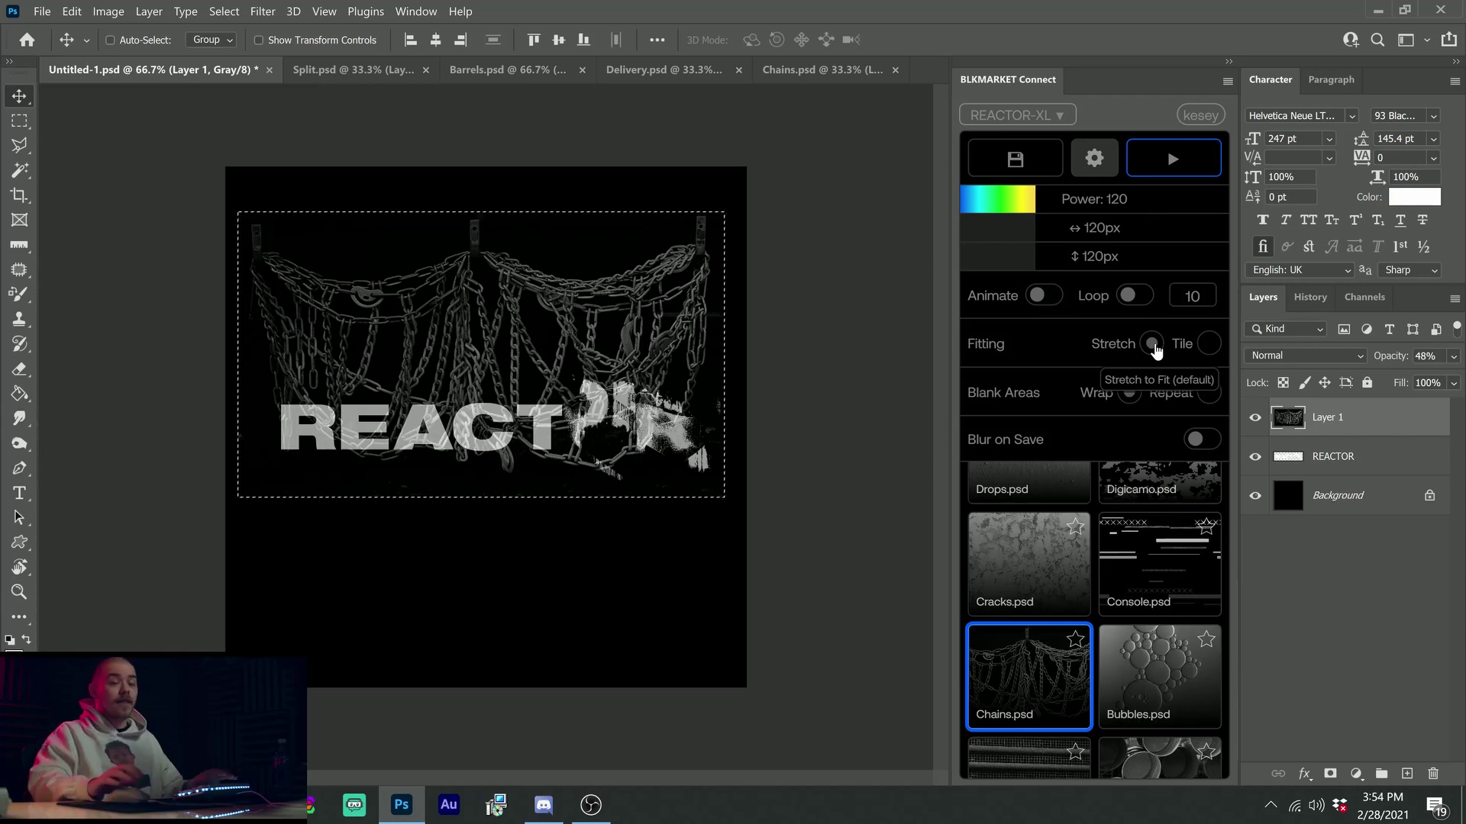
left_click(1254, 417)
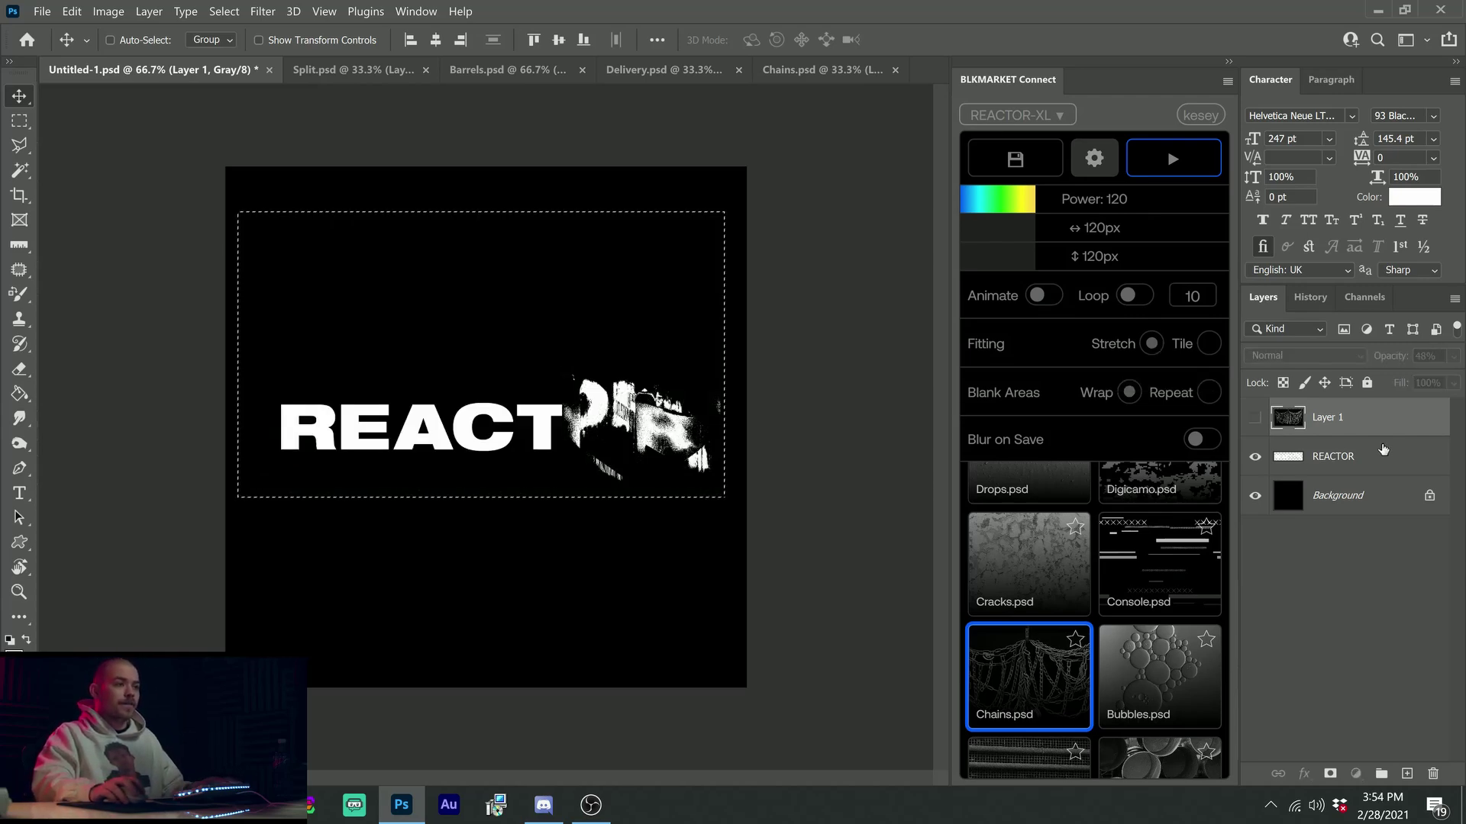
left_click(1374, 456)
left_click(987, 202)
left_click_drag(984, 202, 964, 202)
left_click(971, 200)
left_click(985, 200)
left_click(984, 651)
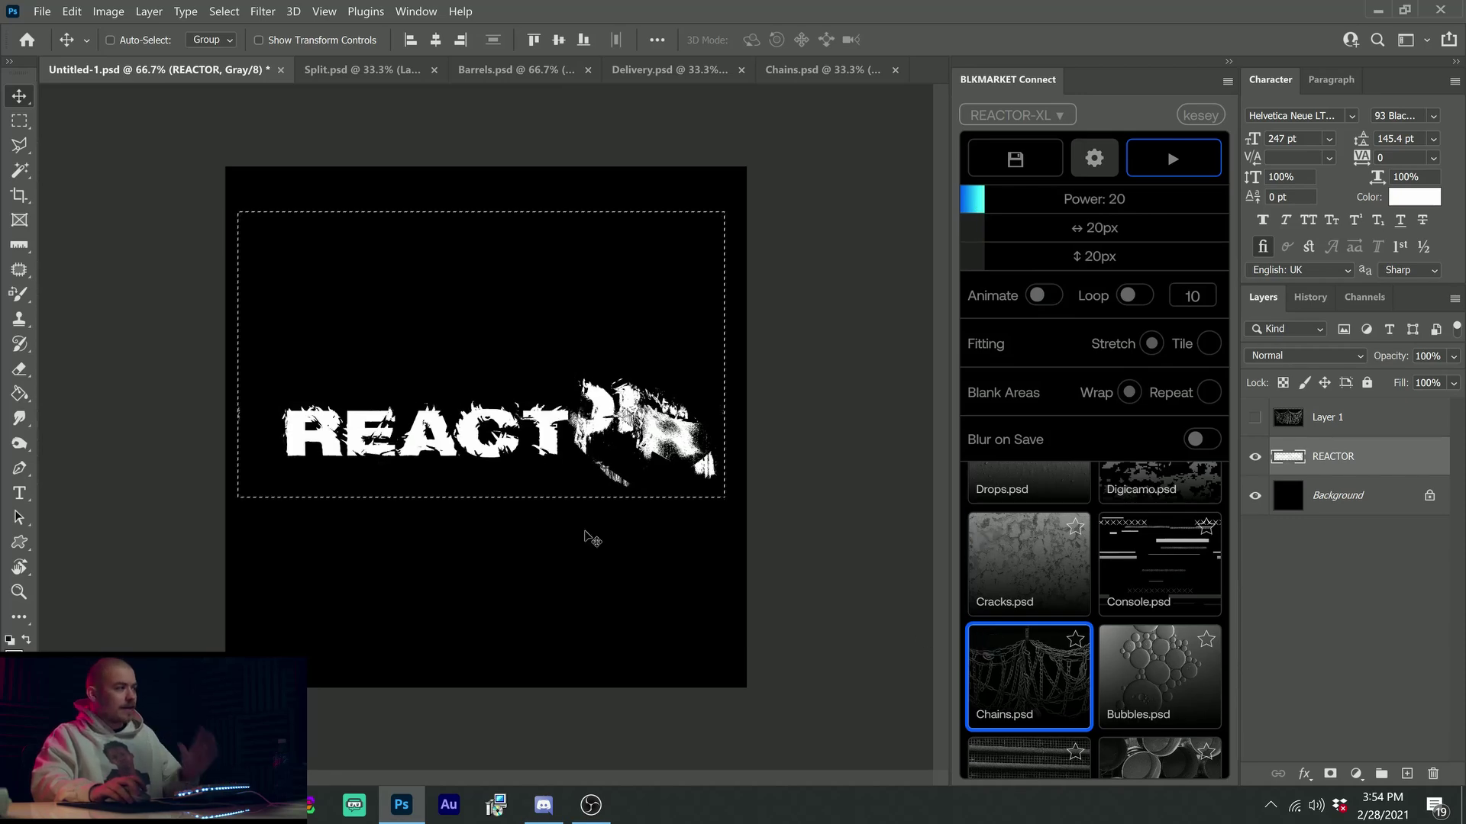
Overlay the chain layer again and examine up close how the displaced letter edges line up with the chains
scroll(396, 454, "up", 5)
left_click(1255, 419)
scroll(495, 505, "up", 5)
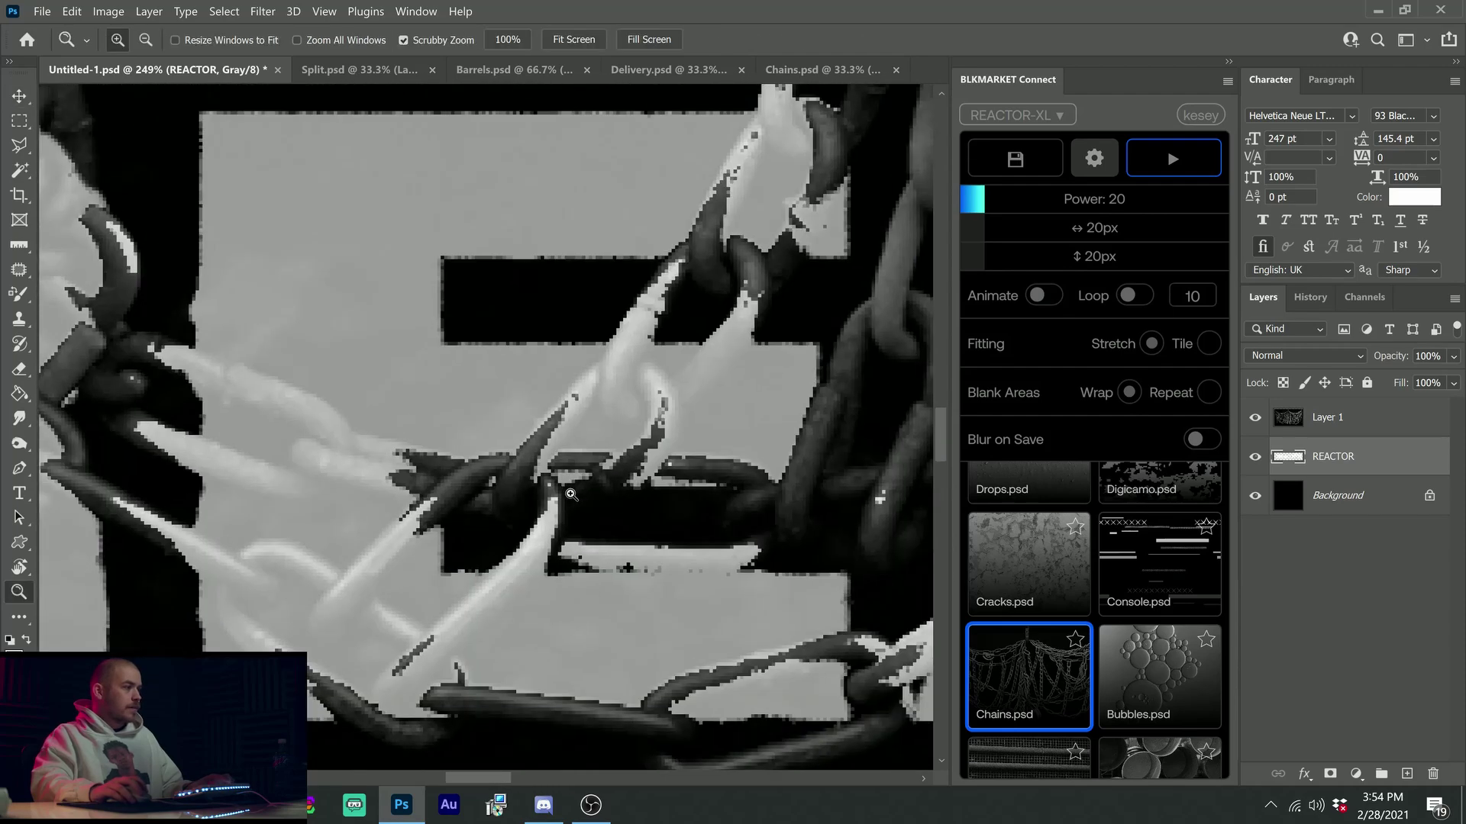
left_click_drag(495, 505, 452, 565)
scroll(425, 435, "down", 5)
key("z")
scroll(474, 428, "down", 8)
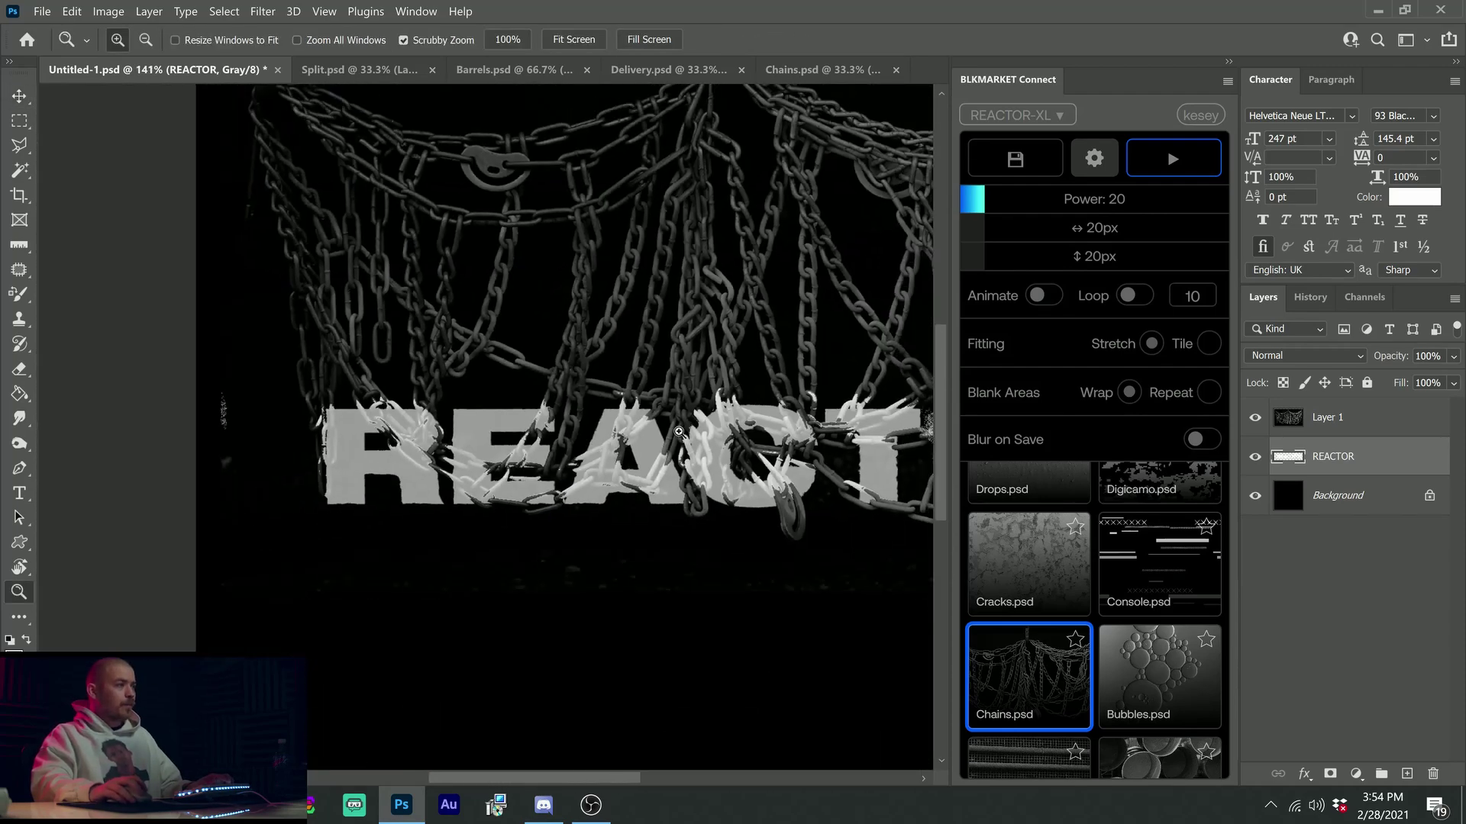
scroll(564, 411, "up", 3)
key("v")
left_click(1255, 417)
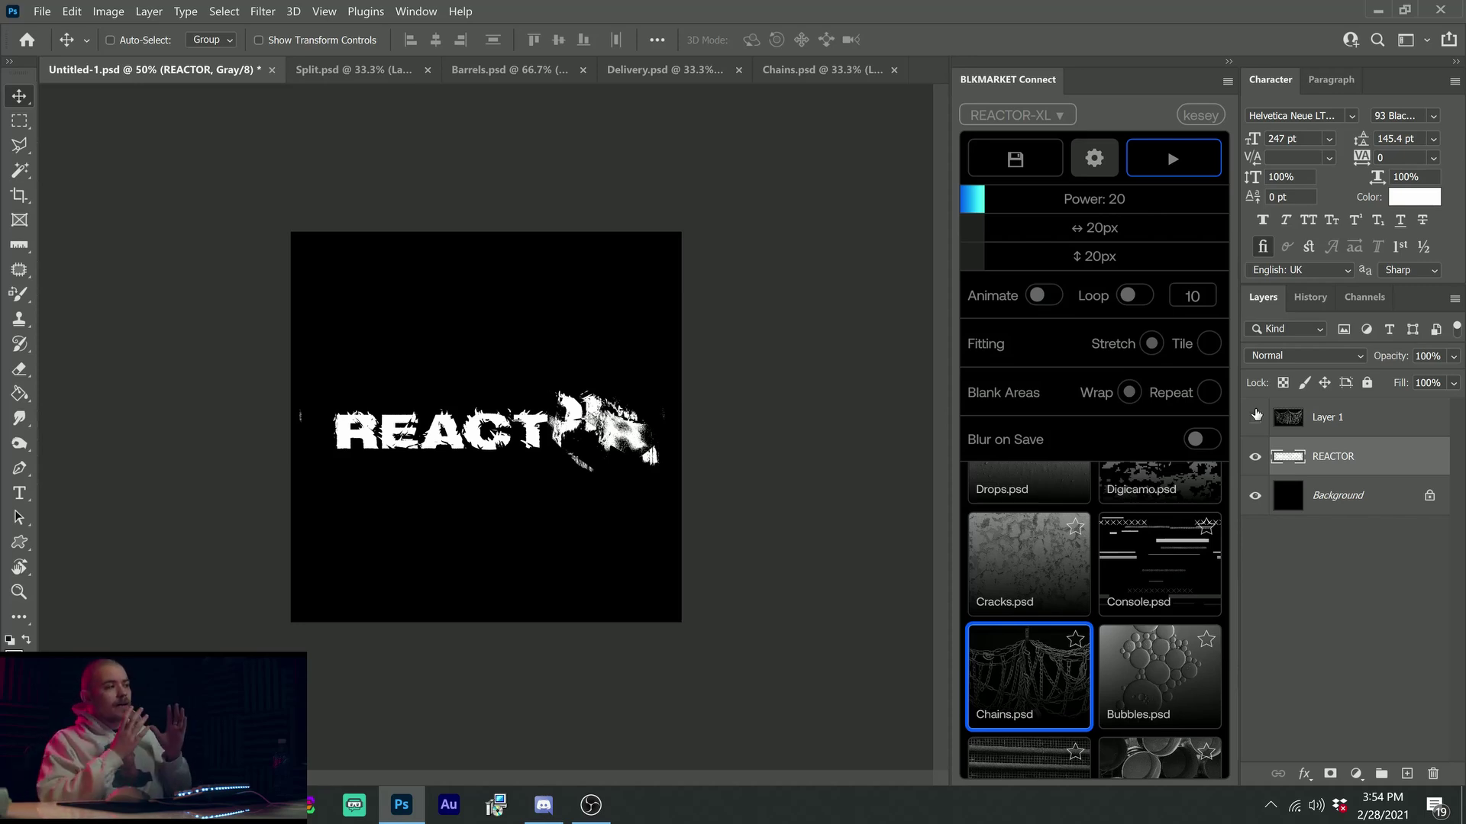
left_click(1256, 414)
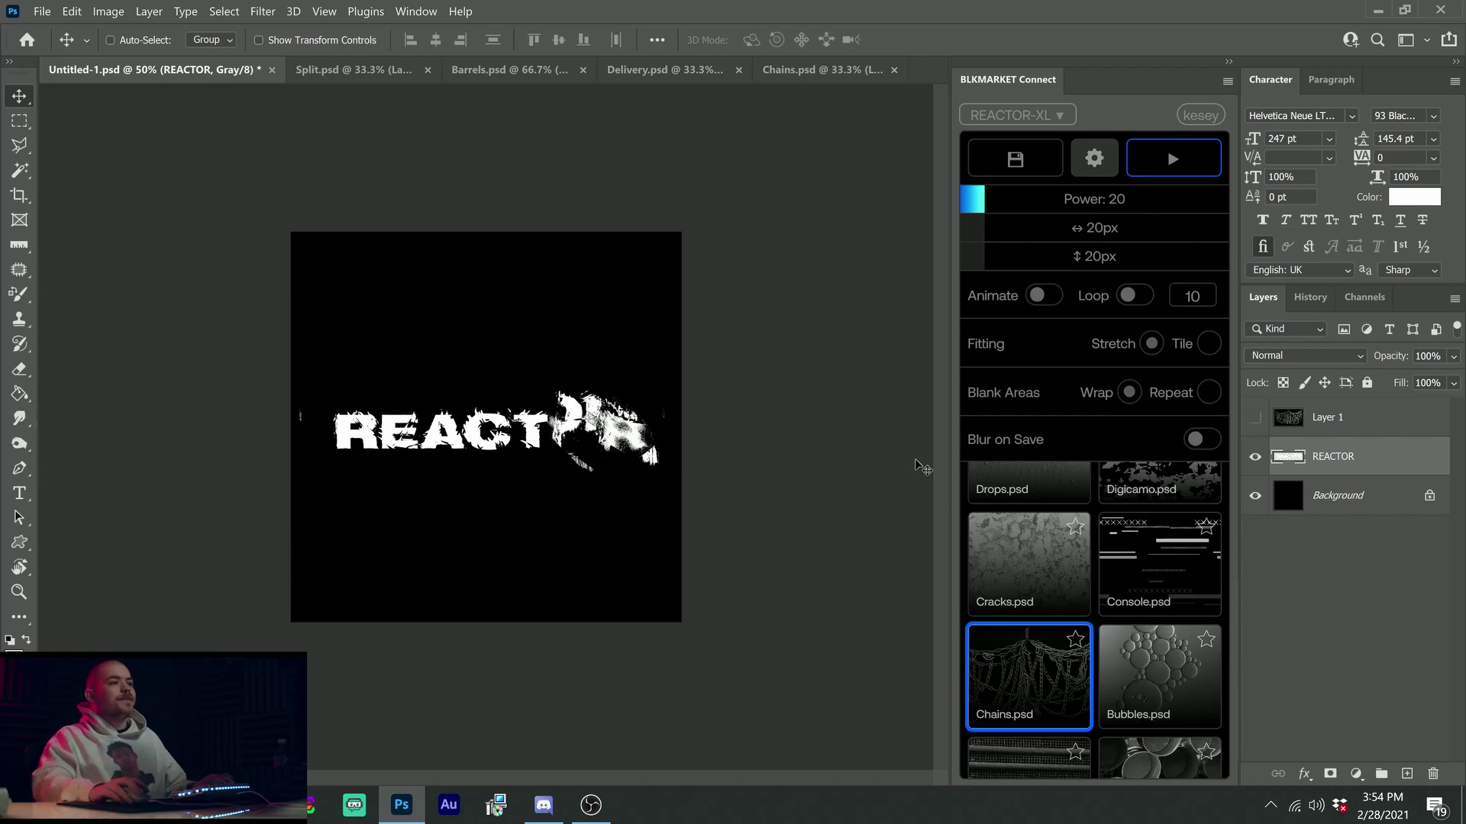
Restore the original REACTOR text layer and convert it to a smart object
key("ctrl")
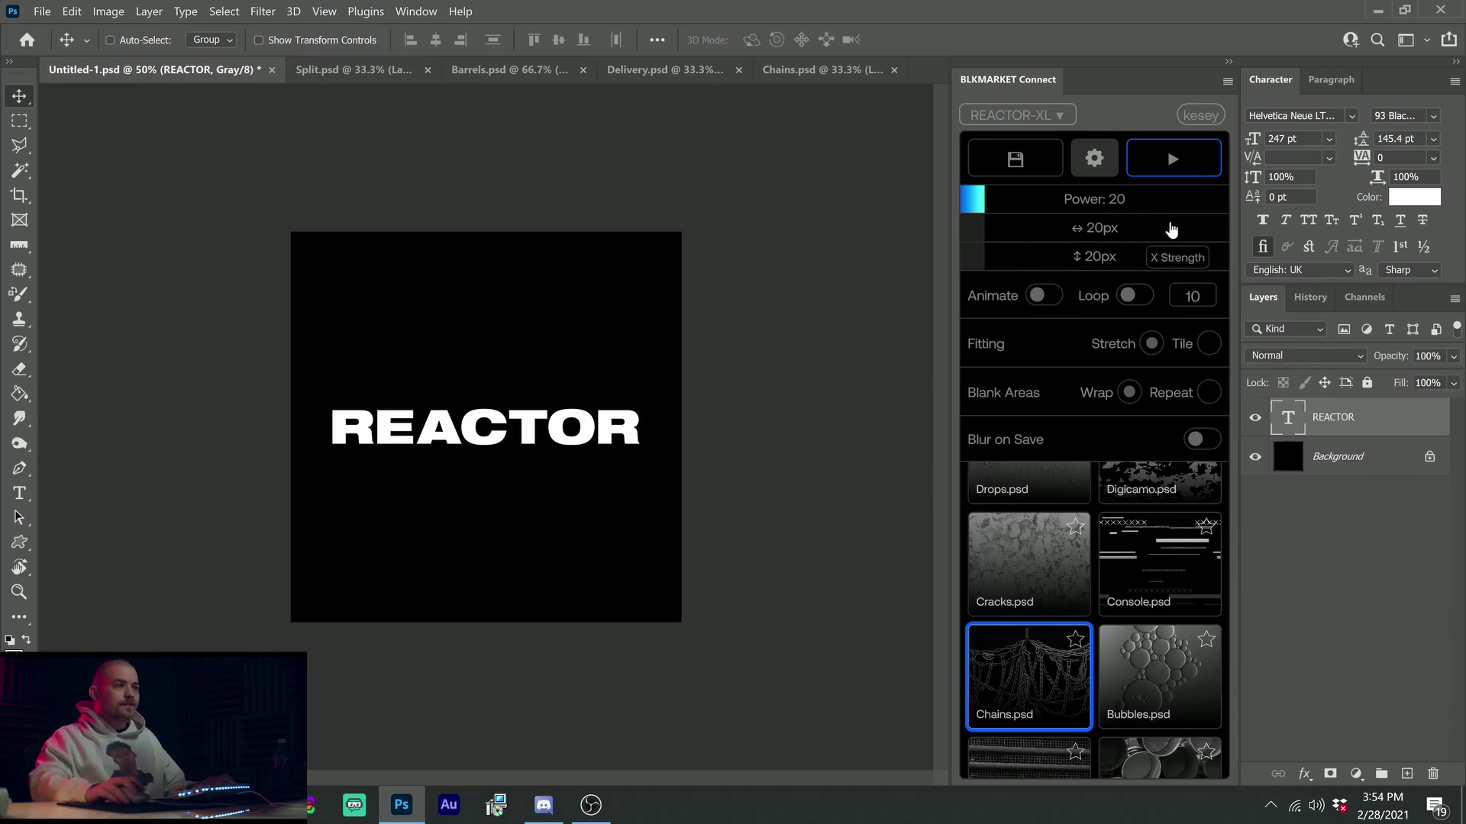
right_click(1374, 420)
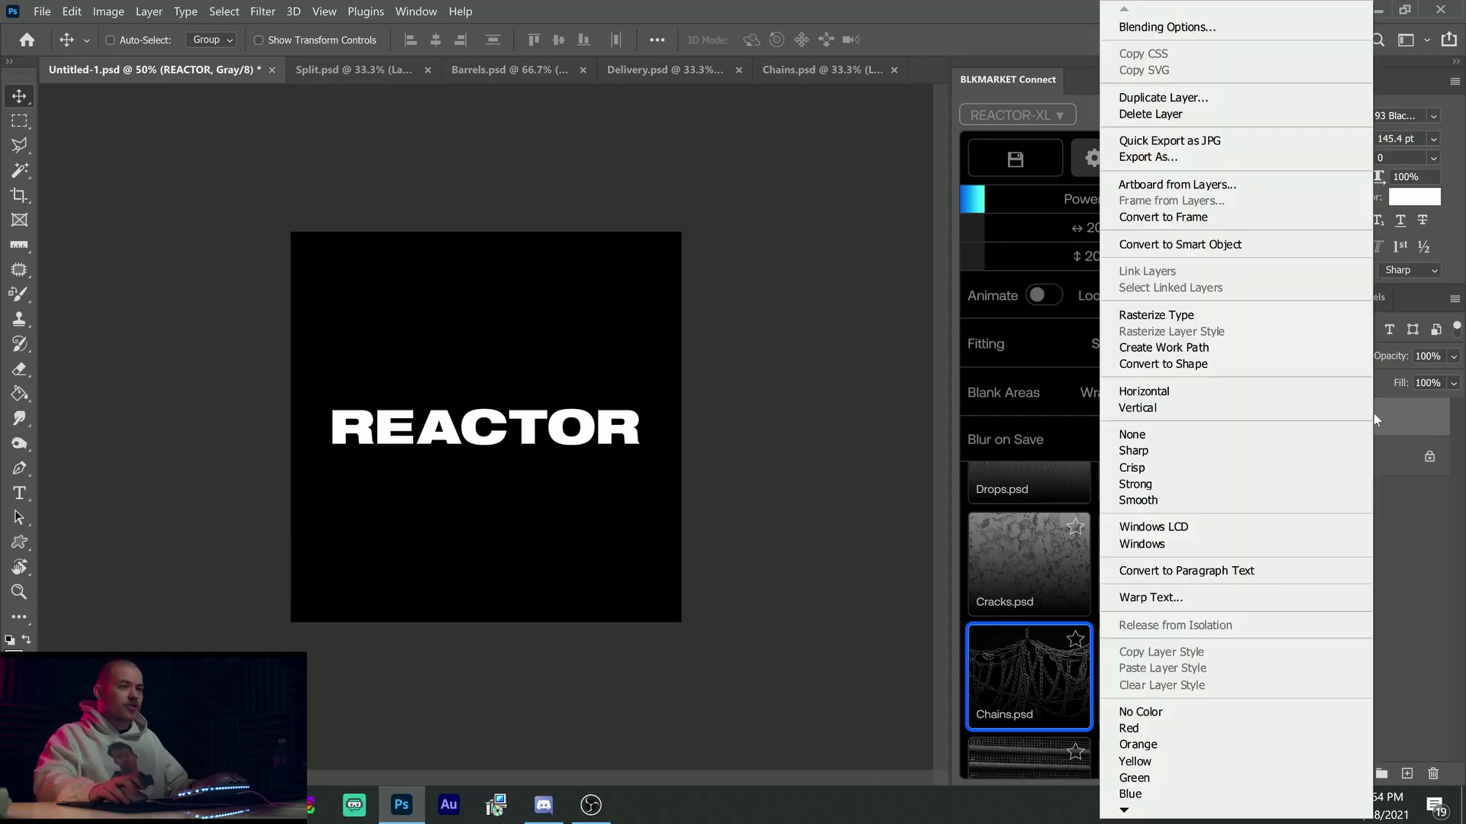
left_click(1359, 245)
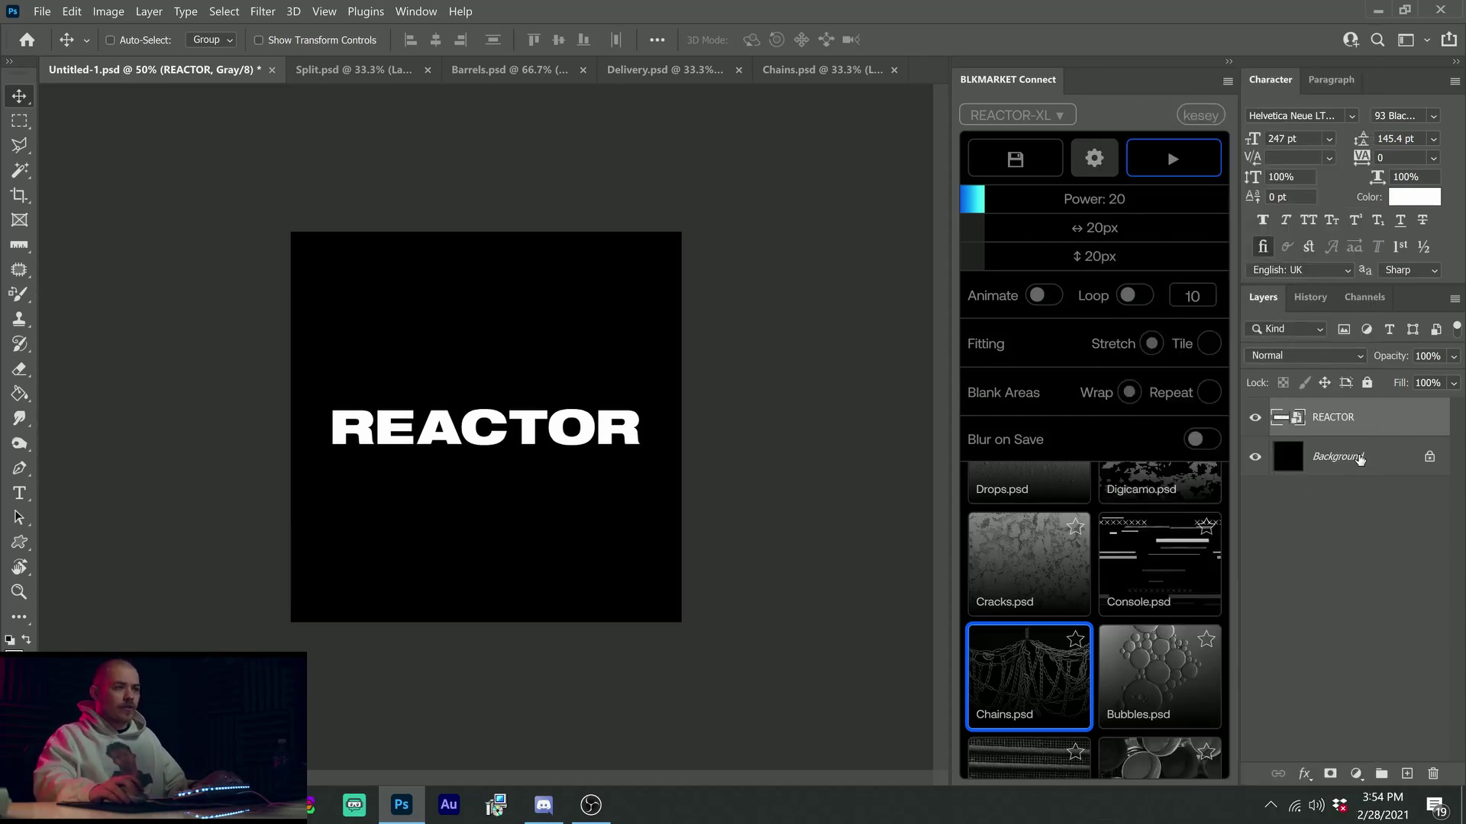
Run the Chains, Cracks and Digicamo maps at power 20 on the REACTOR smart object as stacked Displace smart filters
left_click(992, 681)
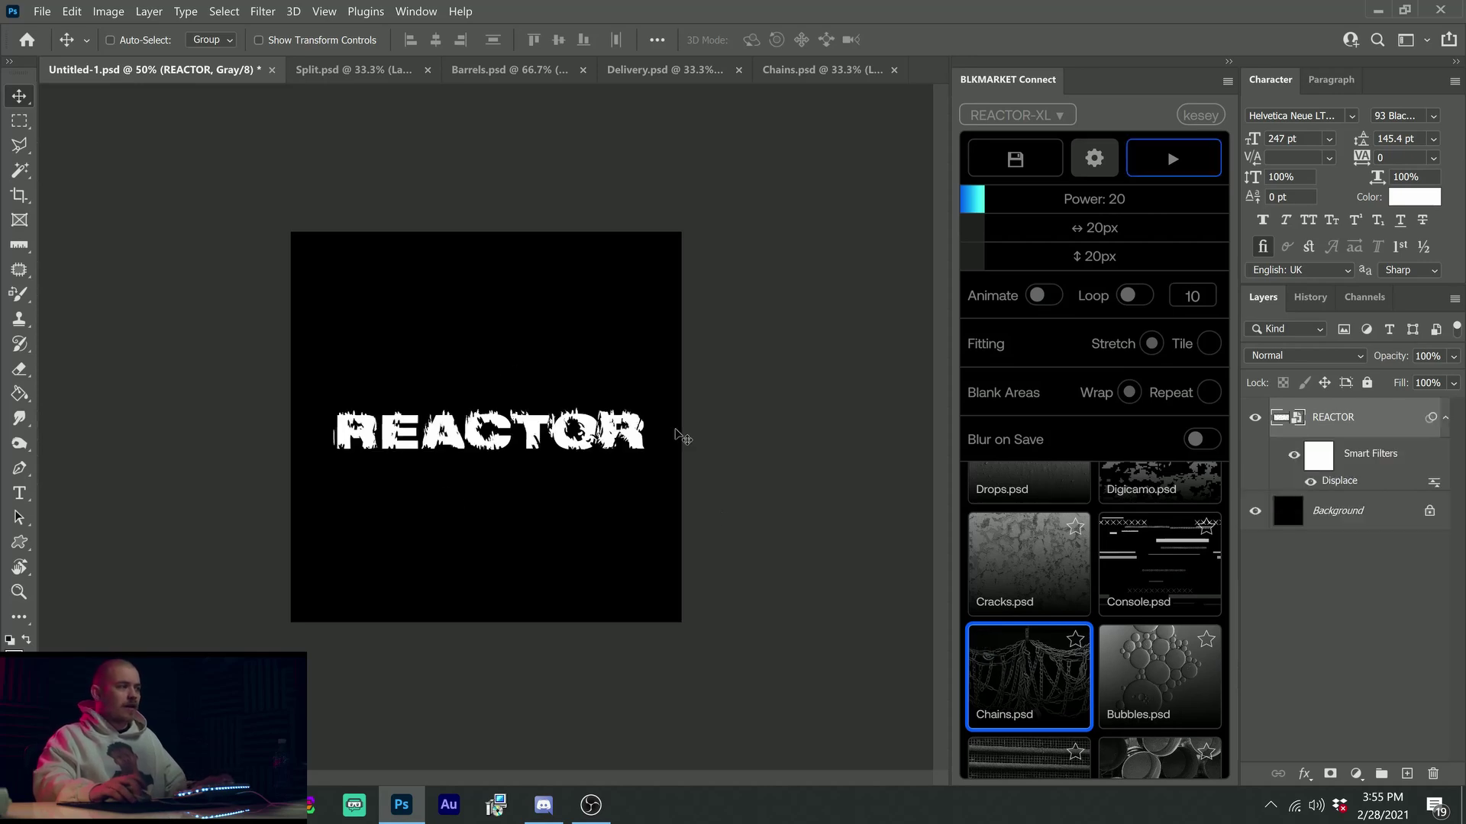
scroll(992, 550, "up", 1)
left_click(1000, 653)
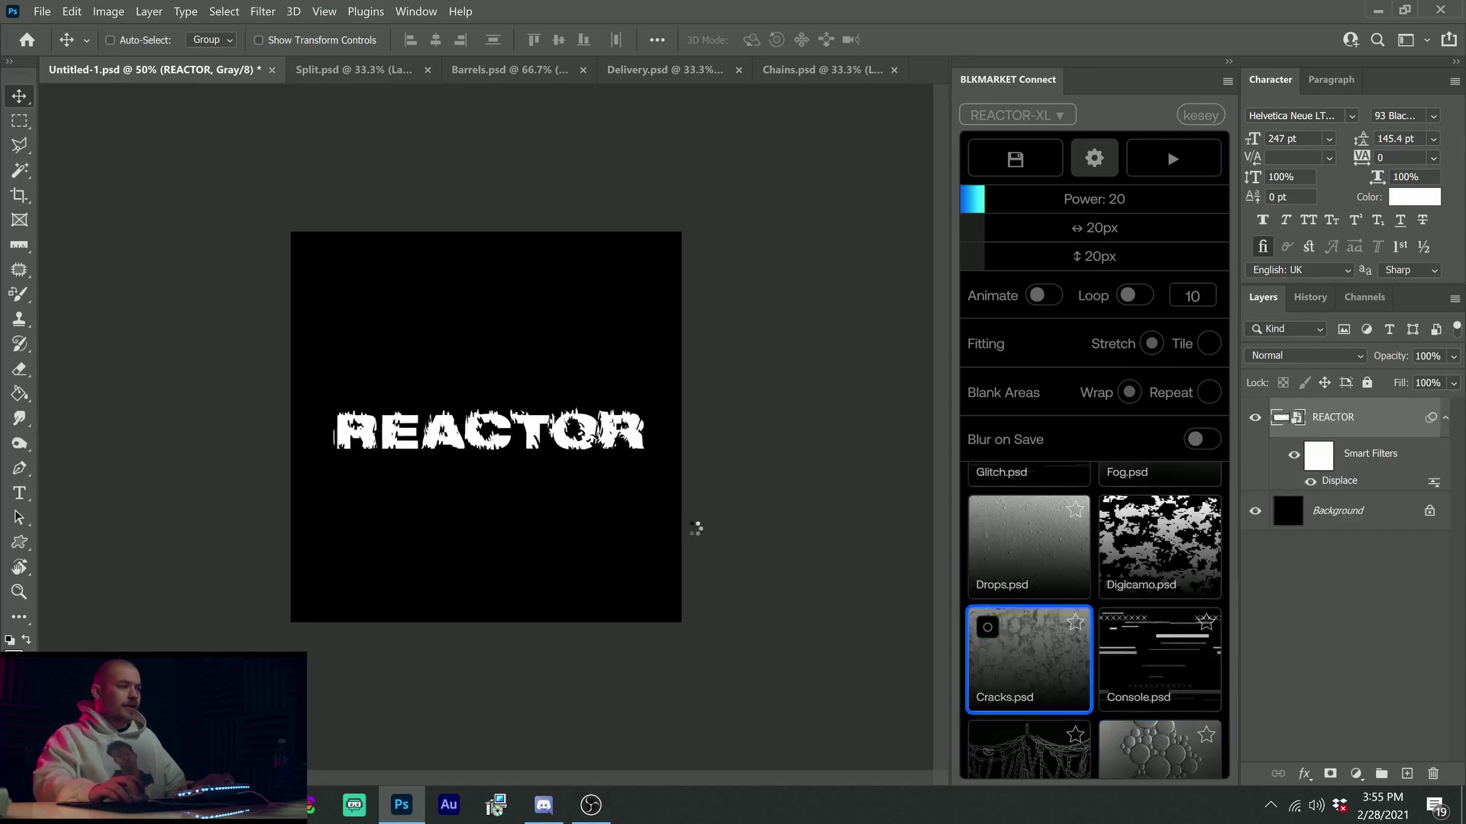
scroll(1107, 626, "up", 1)
left_click(1158, 641)
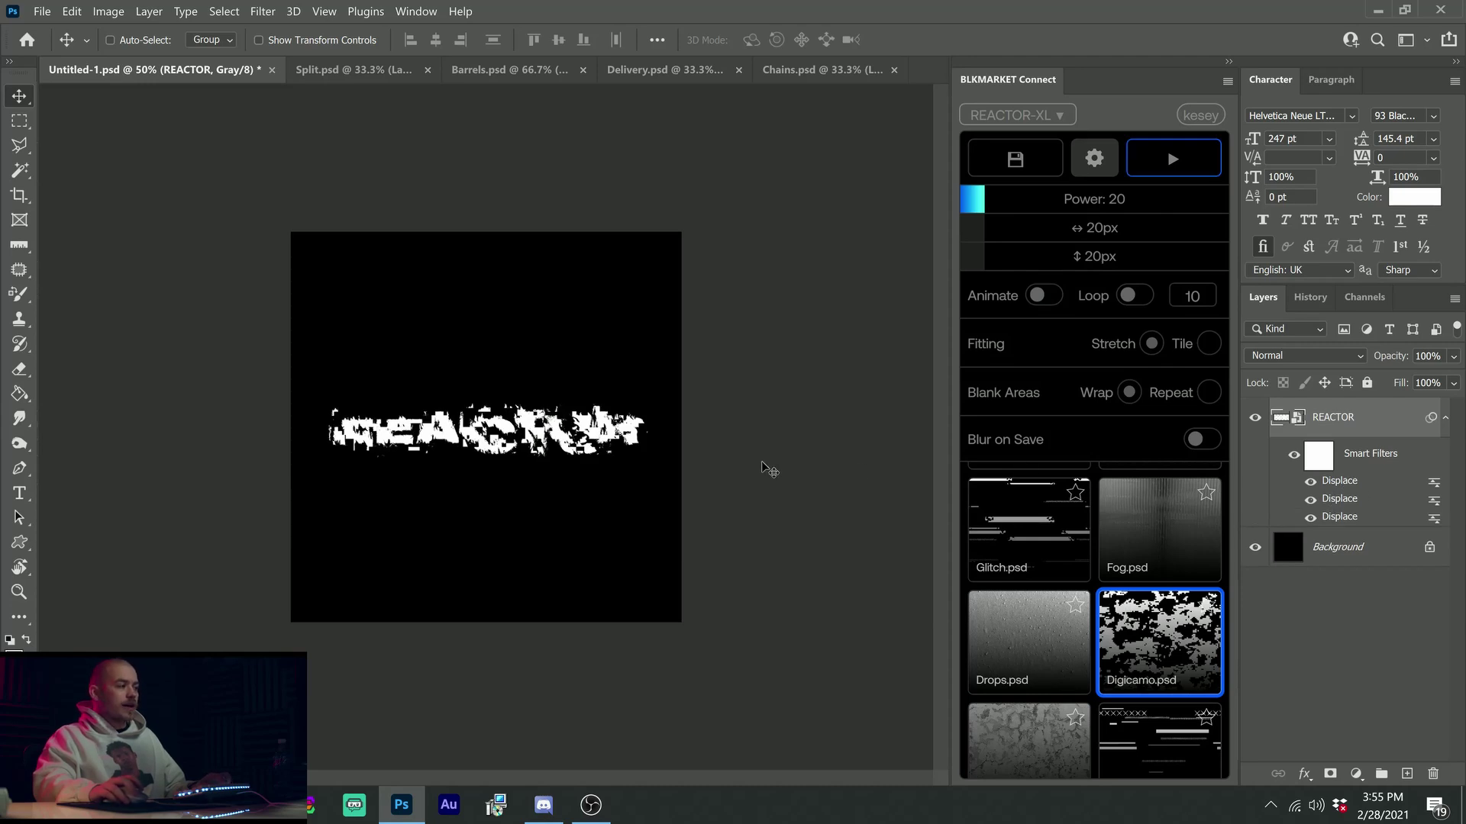
key("ctrl+plus")
key("ctrl+plus")
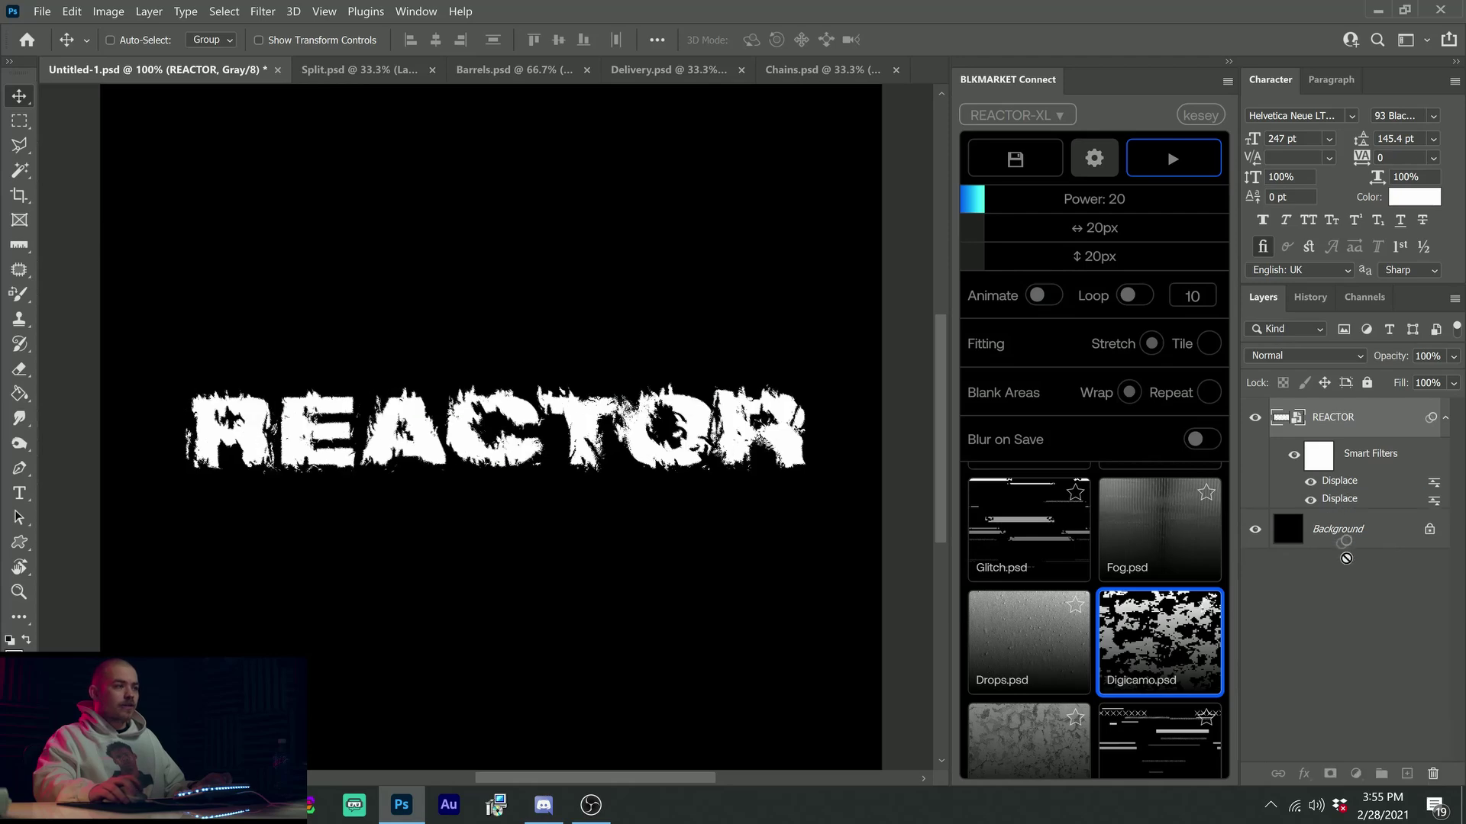
Remove the stacked Displace smart filters from the REACTOR smart object
left_click_drag(1341, 486, 1433, 772)
left_click(540, 463, "alt")
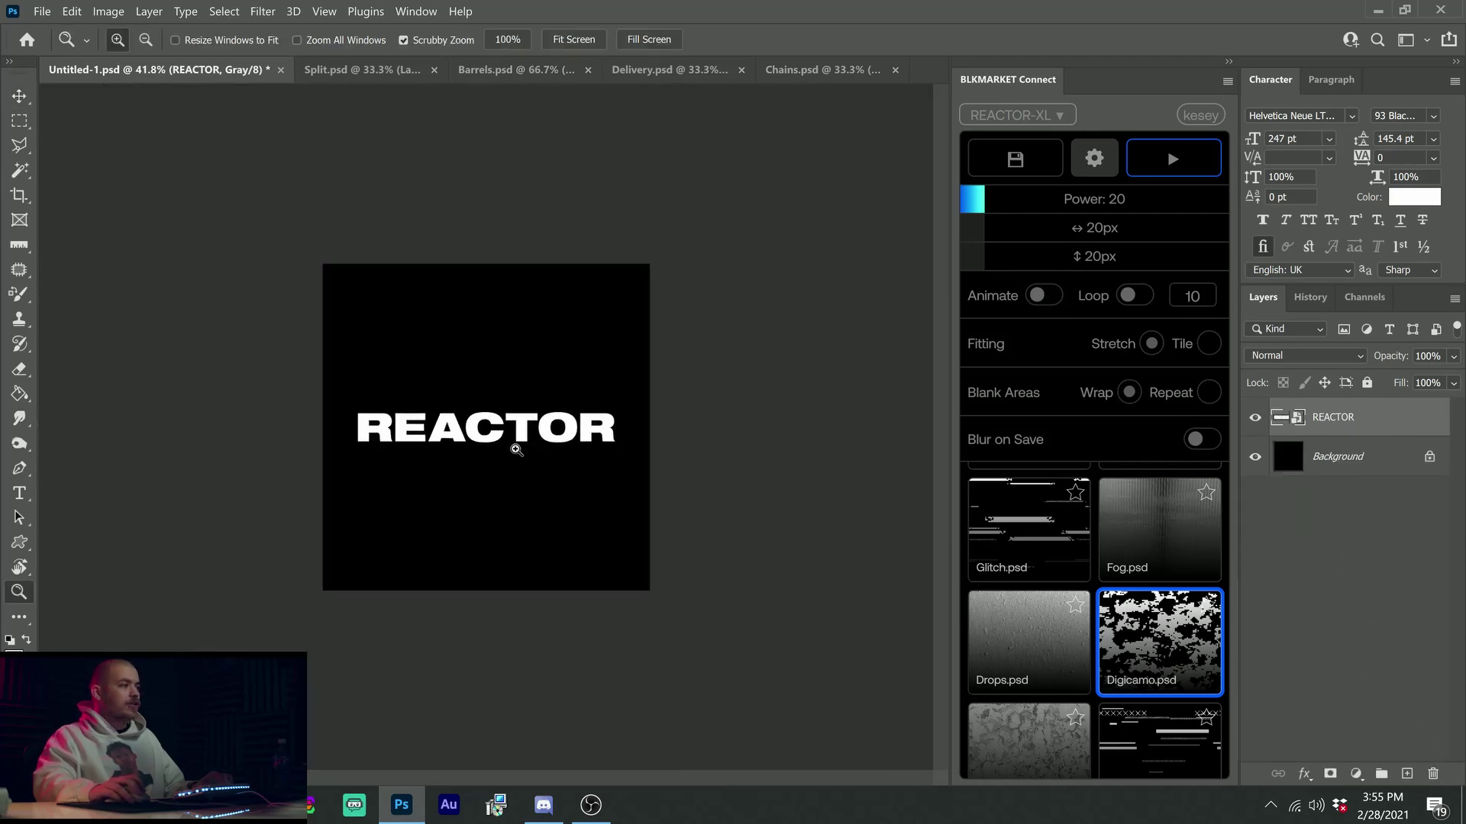
Run the Digicamo map at power 20 on the REACTOR smart object and lower the Displace filter's opacity to 35%
left_click(1164, 614)
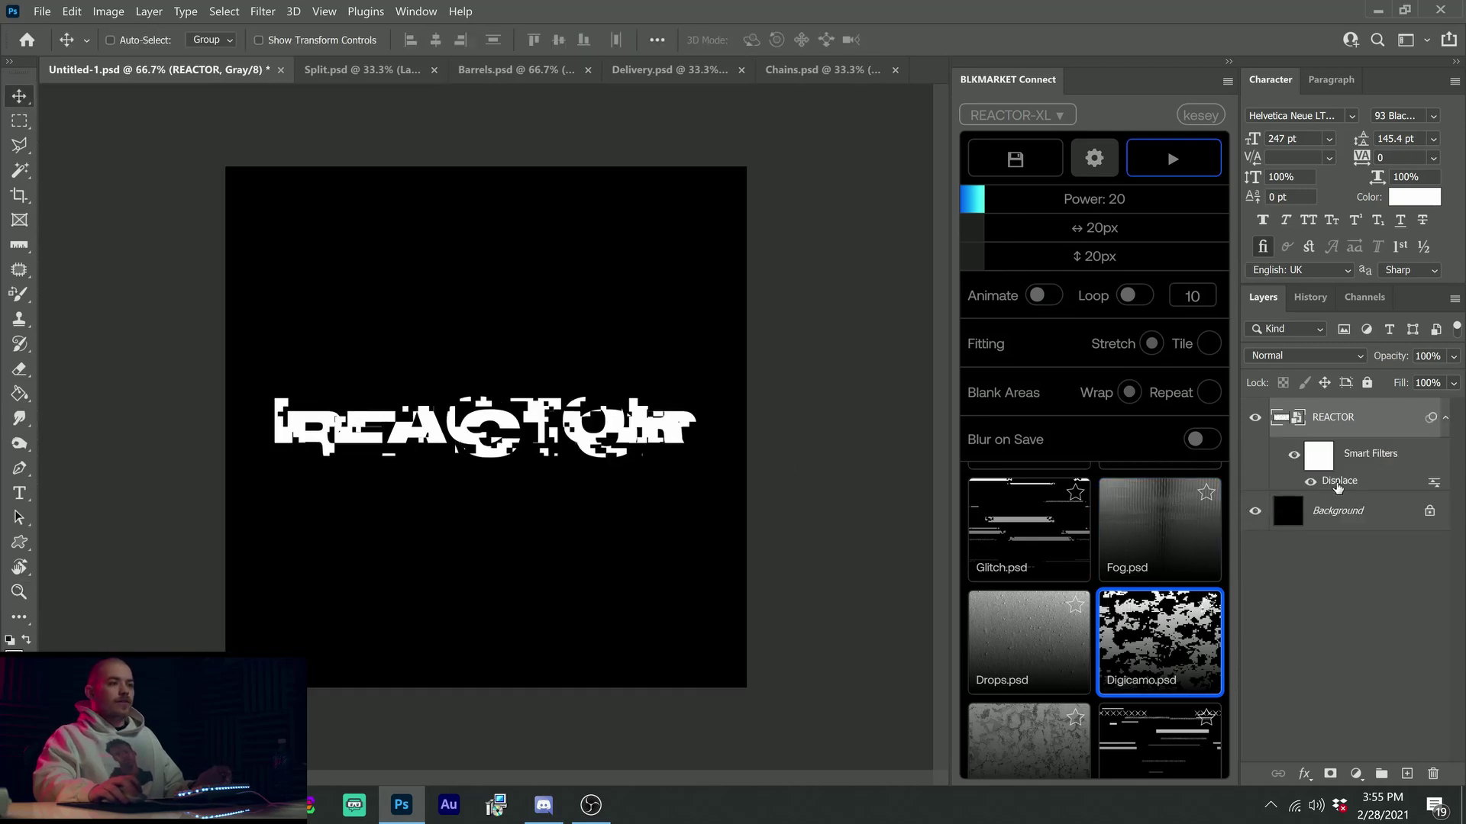
double_click(1433, 486)
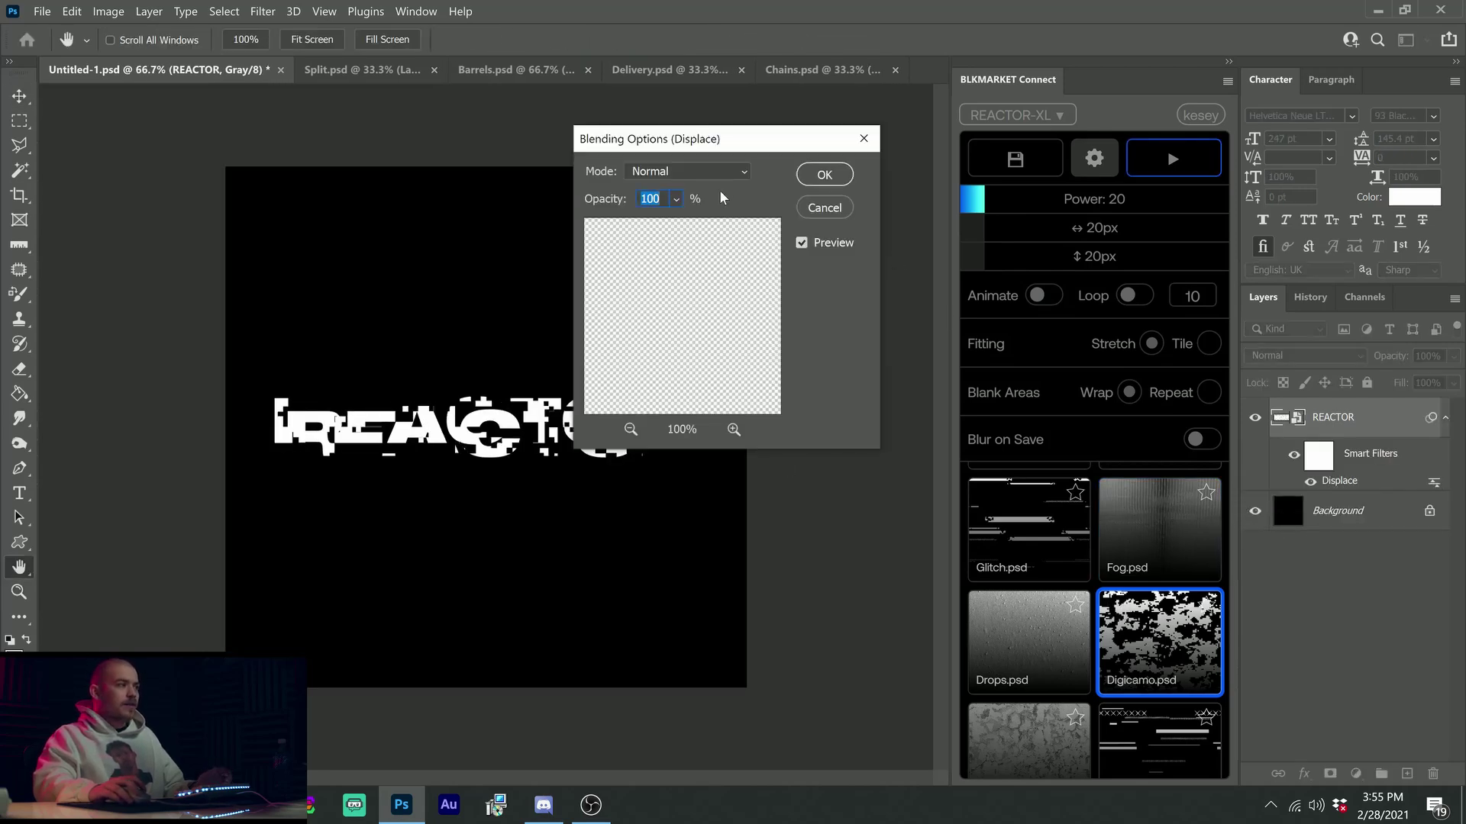
left_click(676, 200)
left_click_drag(737, 222, 678, 222)
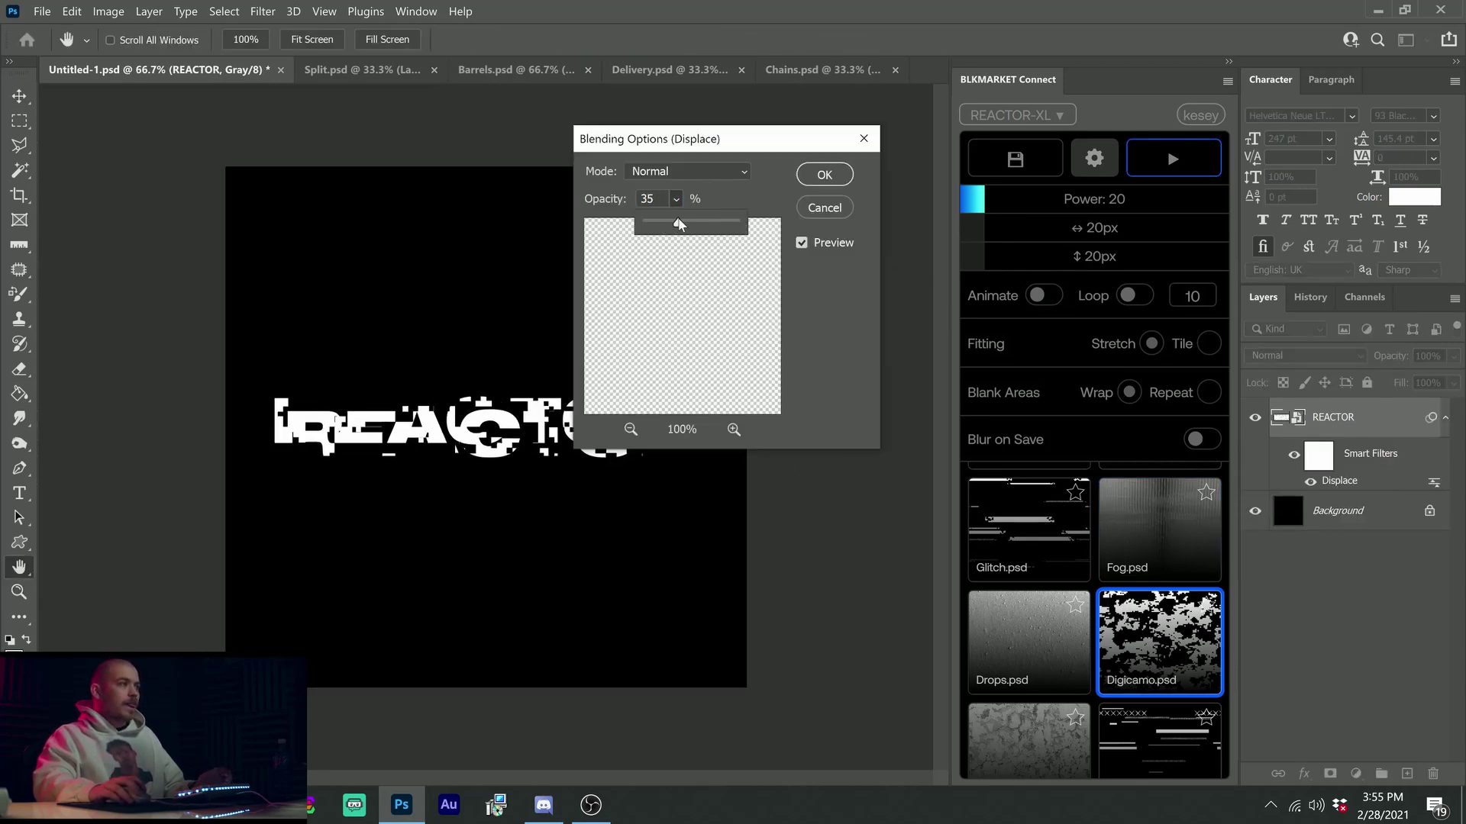
left_click(840, 185)
Undo the Displace filter's opacity change and the Digicamo displacement
key("z")
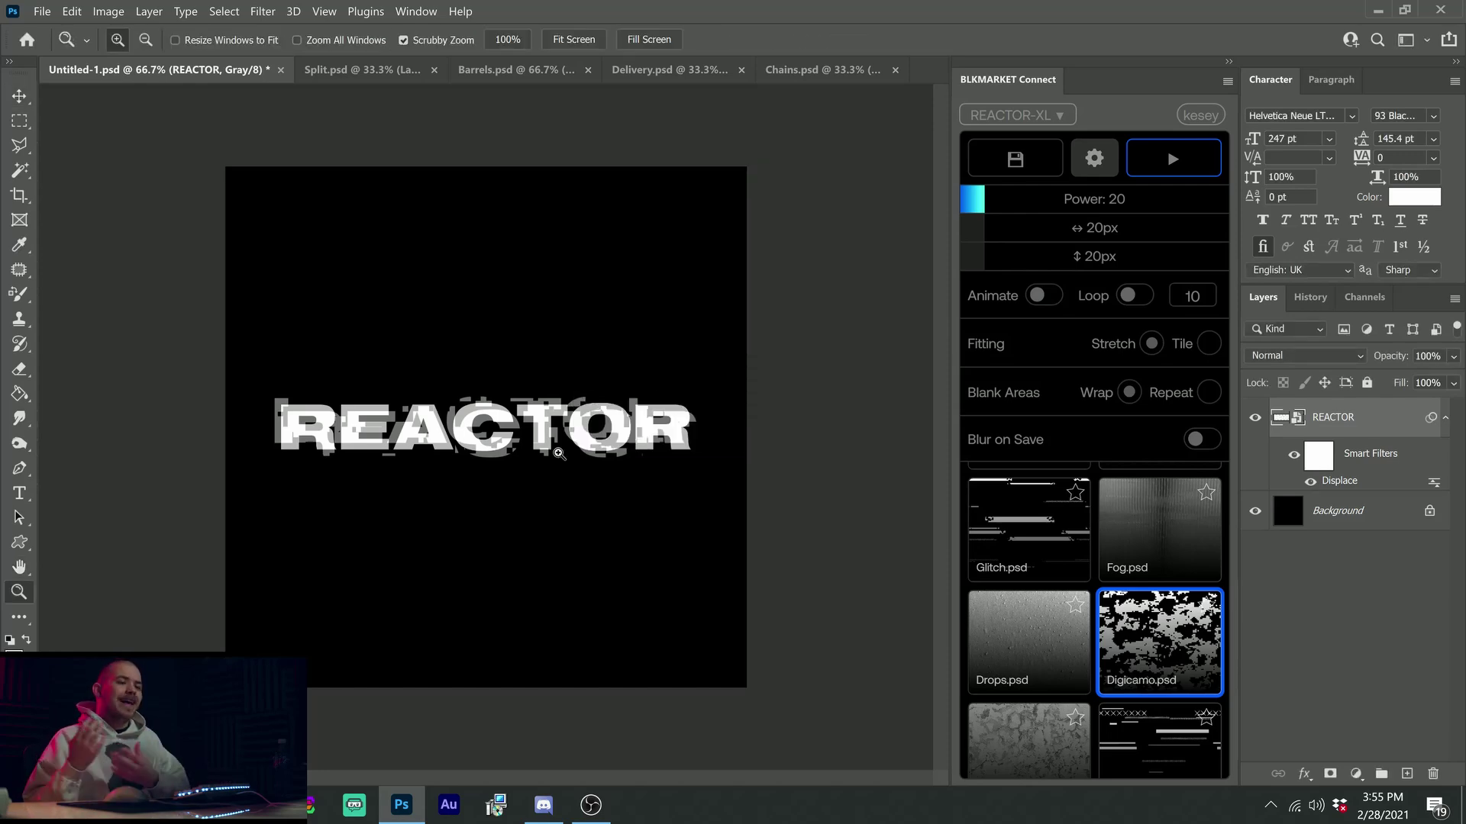
key("ctrl+z")
key("ctrl+z")
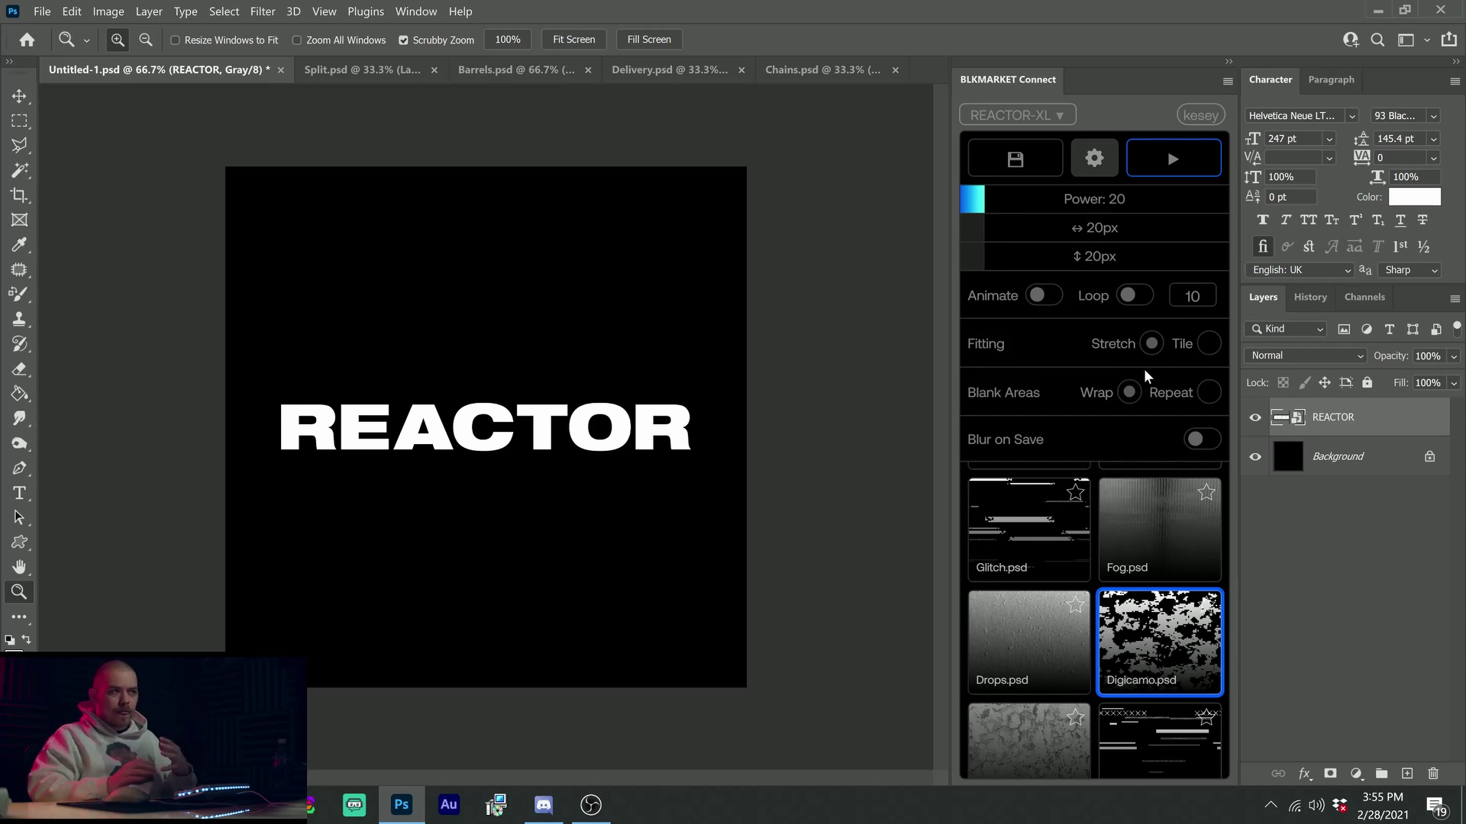
Marquee-select the letters OR of REACTOR, run the Digicamo map on that area, and clear the selection
key("m")
left_click_drag(580, 339, 711, 502)
left_click(1122, 618)
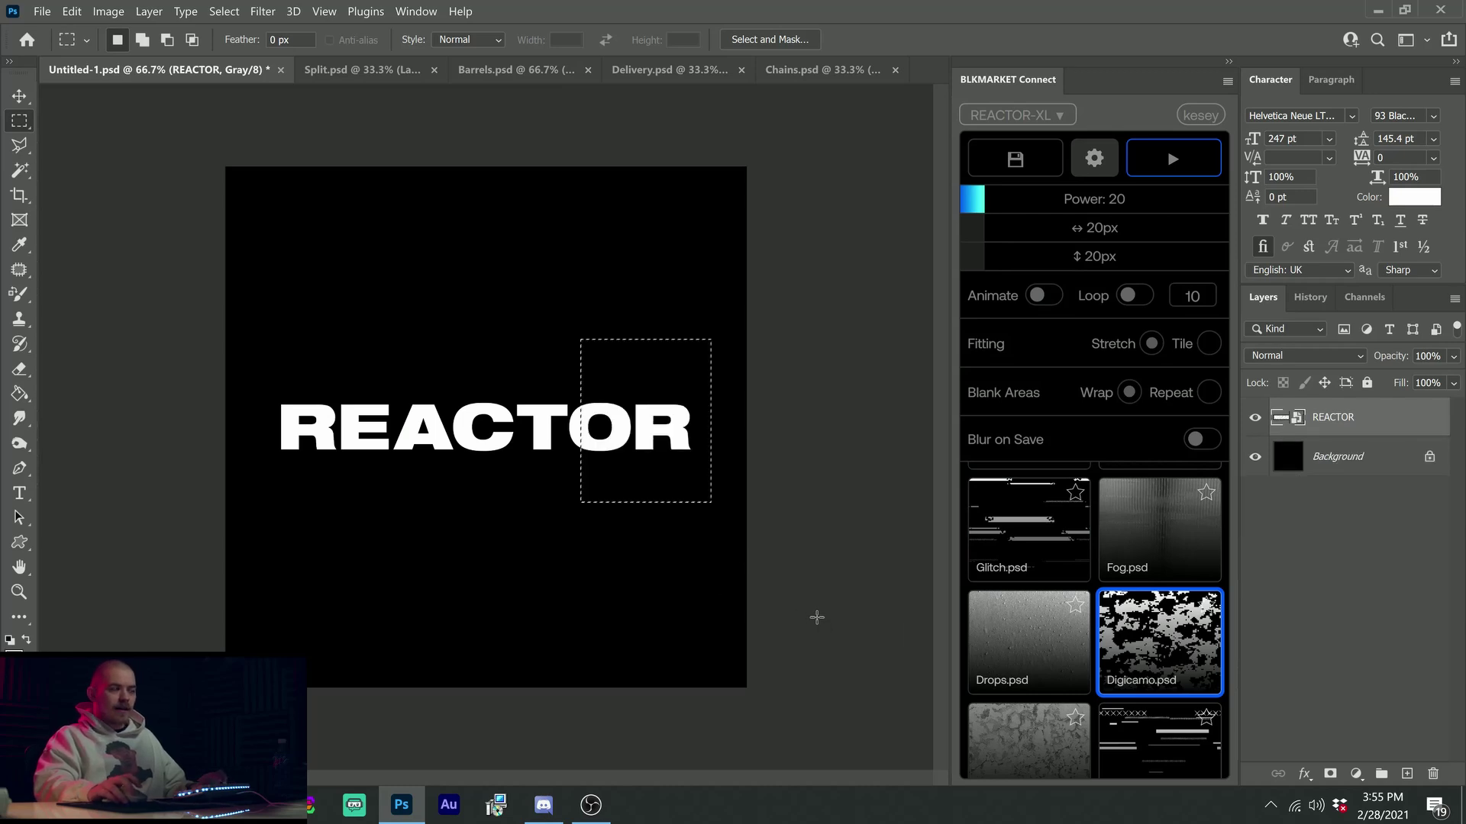
key("ctrl+d")
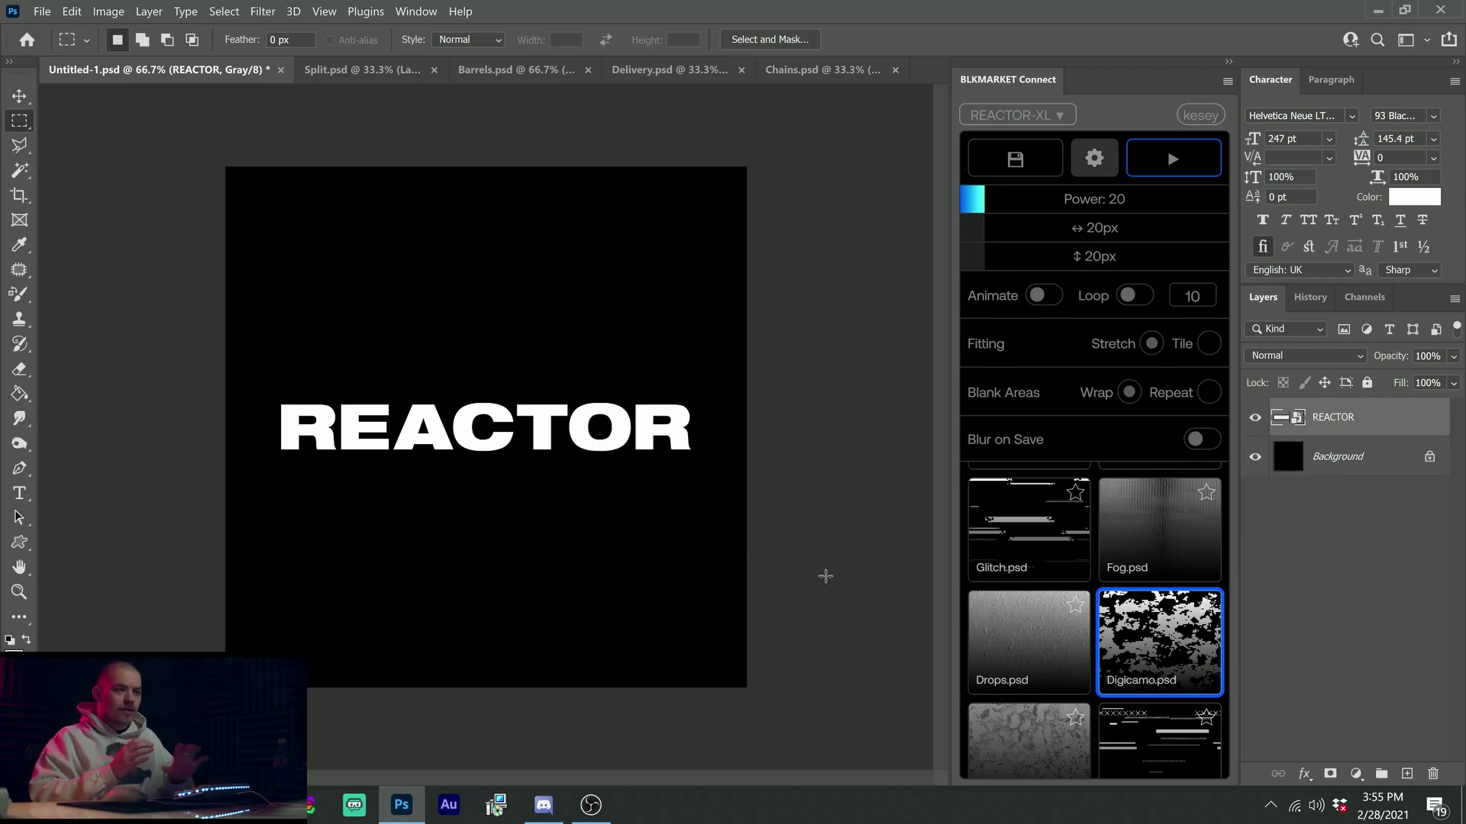
left_click(1168, 540)
left_click(1120, 499)
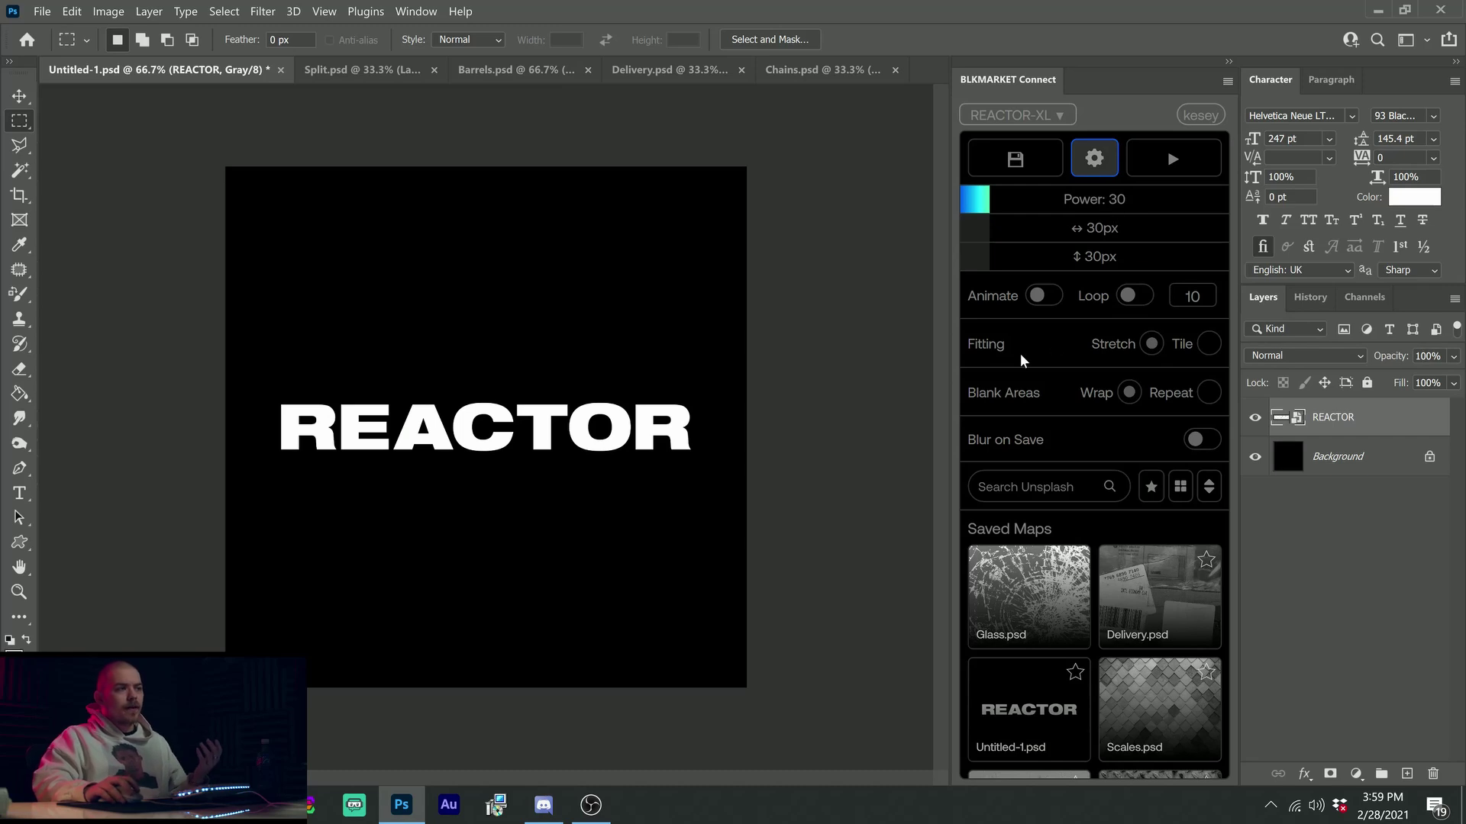
left_click(1208, 392)
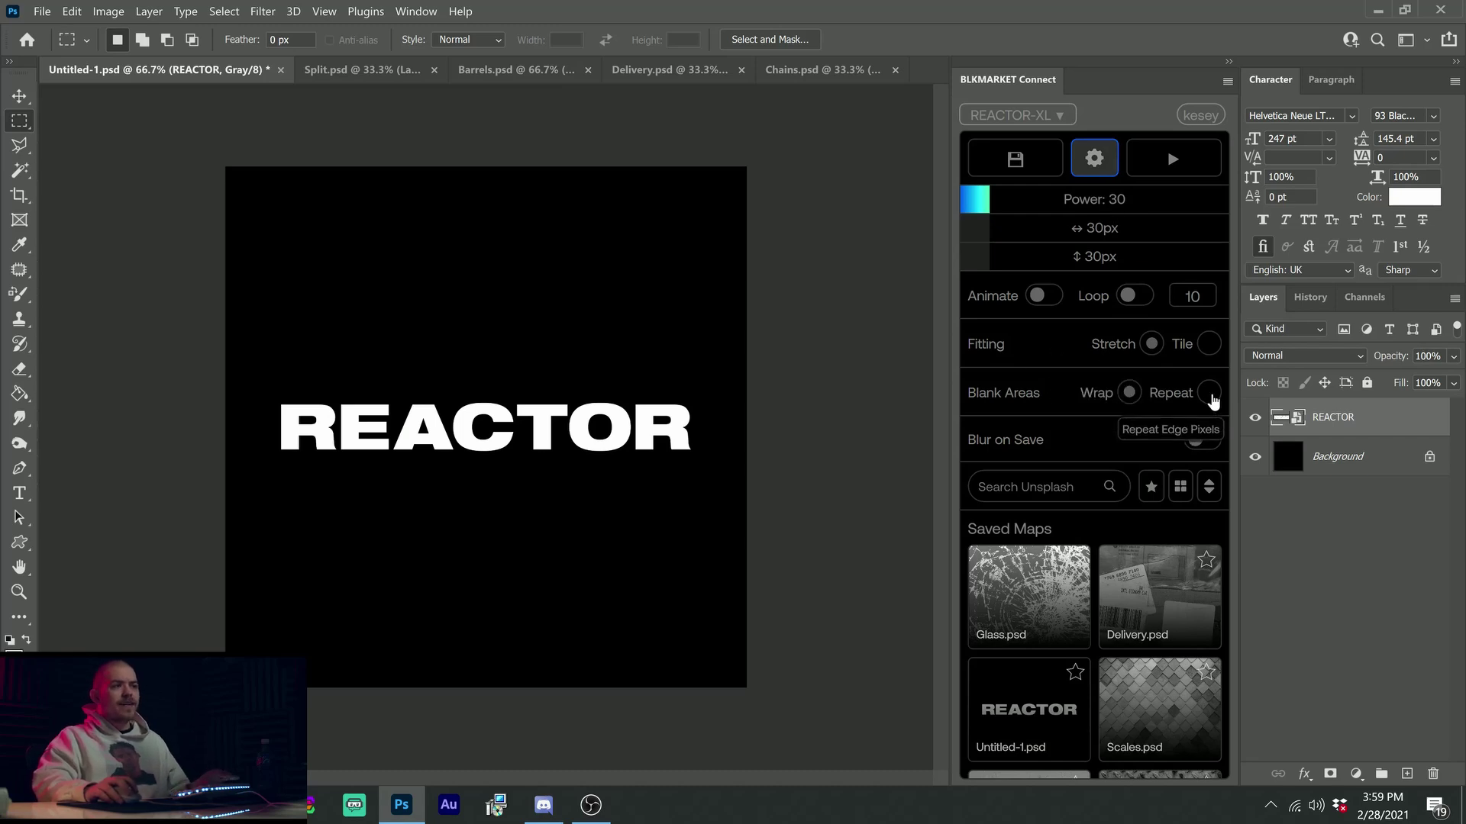
left_click(1105, 400)
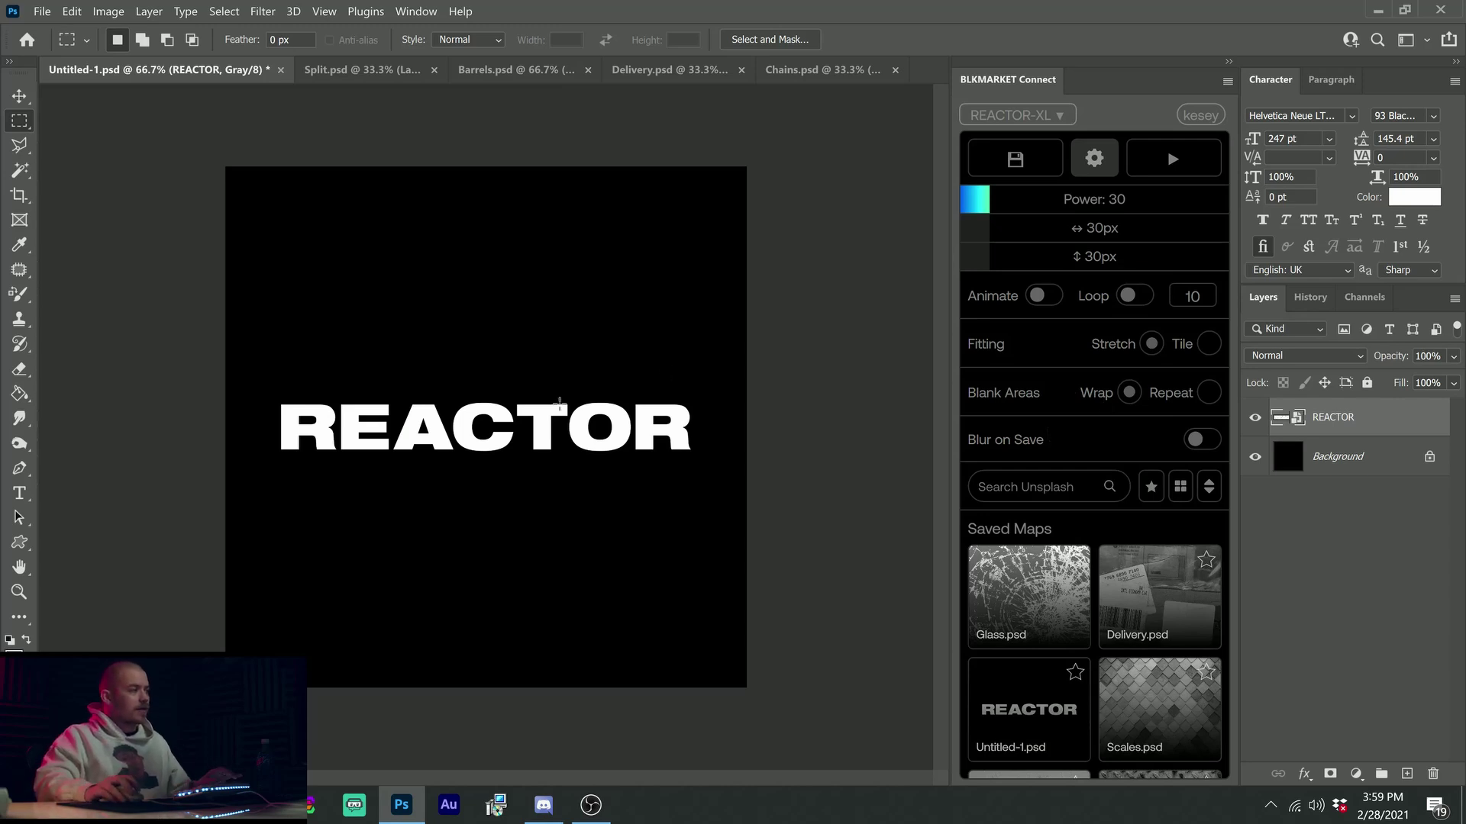
Rasterize the REACTOR layer and marquee-select a wide band covering the text and the empty area above it
right_click(1385, 415)
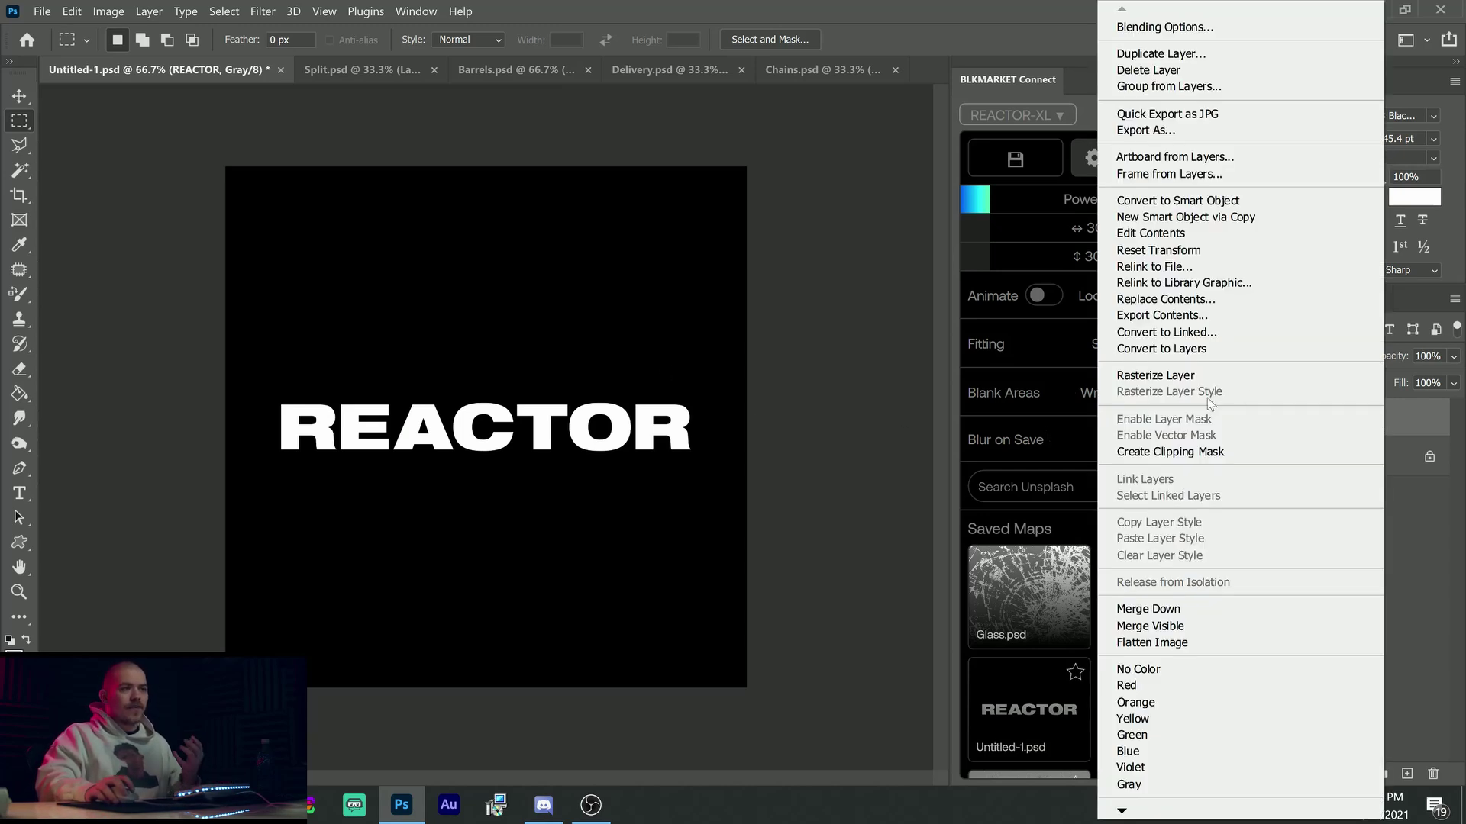
left_click(1155, 374)
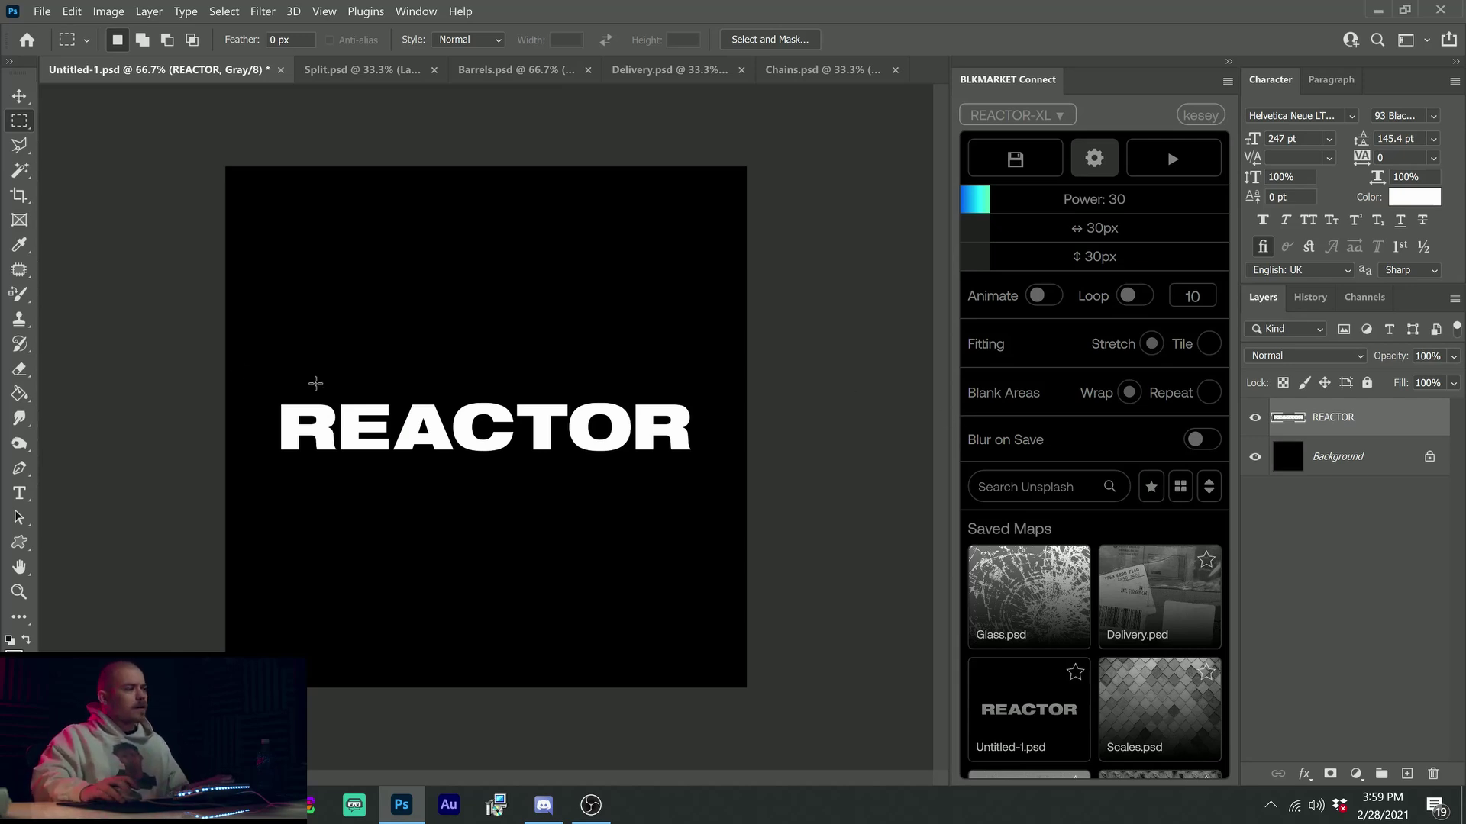
left_click_drag(211, 319, 786, 524)
left_click_drag(484, 458, 486, 393)
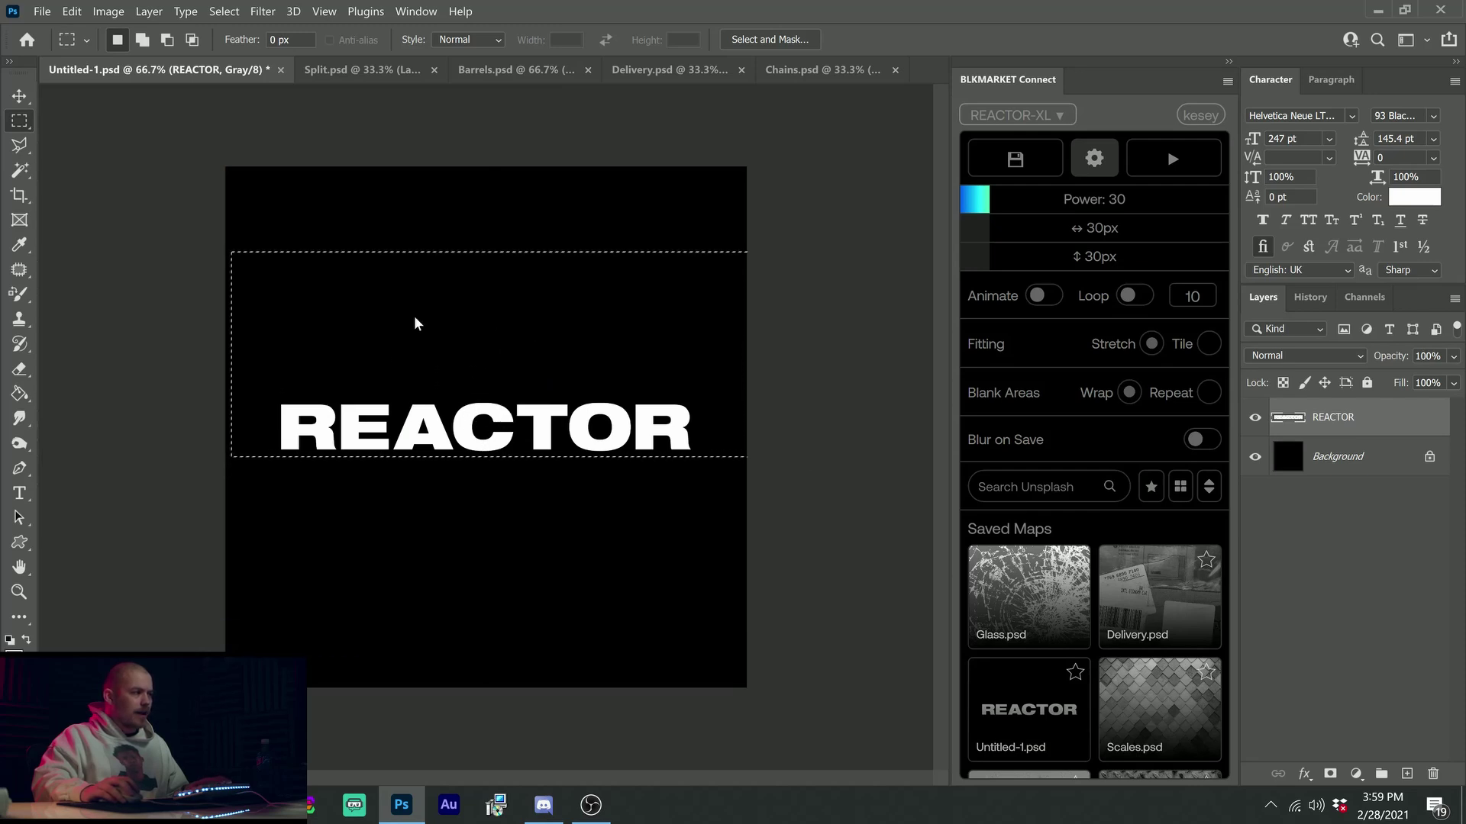
Set Reactor's power to 300 and run the Malfunction map on the REACTOR layer within the selection
left_click_drag(1084, 200, 1123, 204)
scroll(1097, 600, "down", 5)
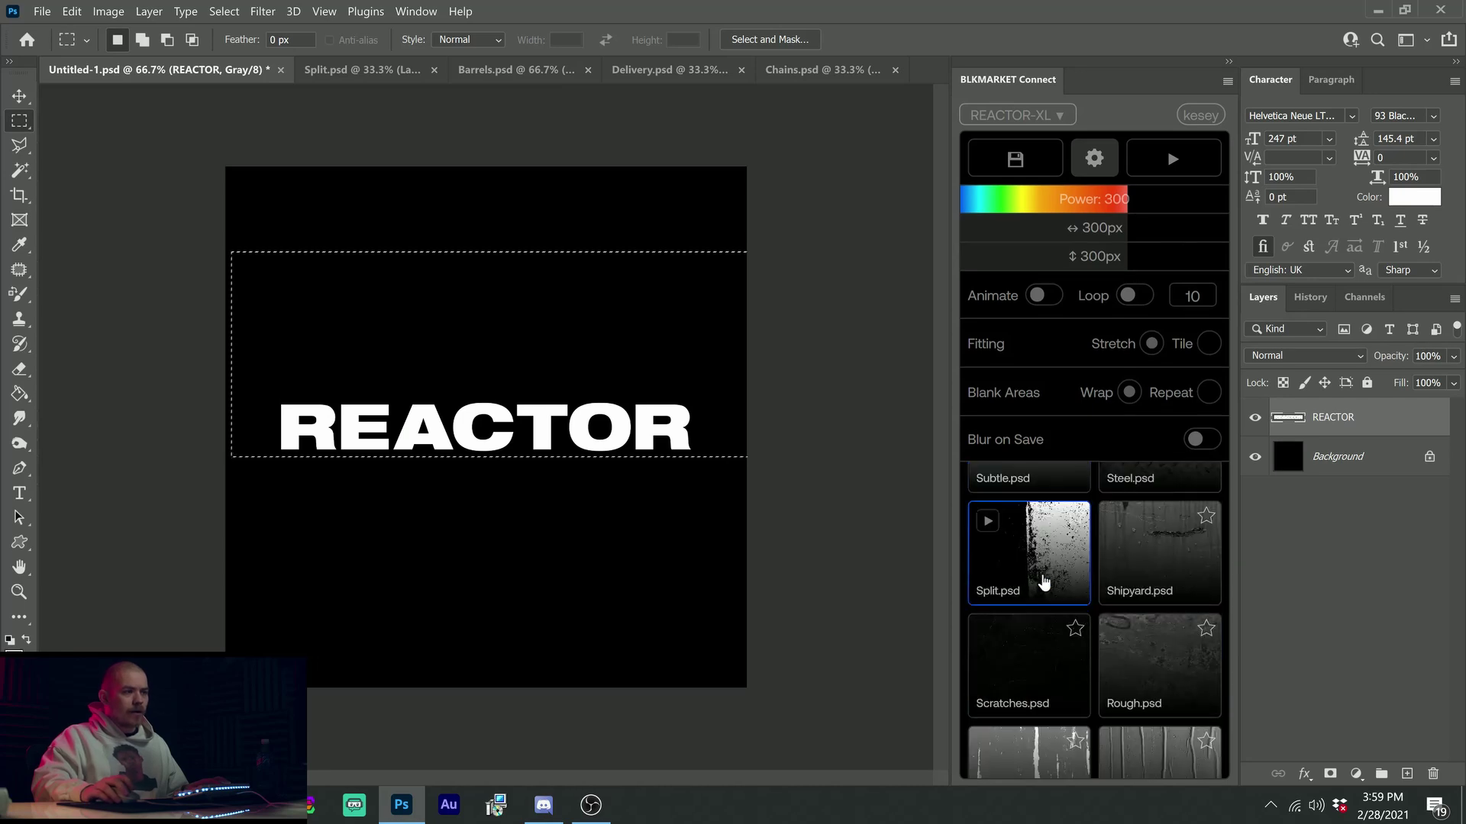
scroll(1040, 637, "down", 3)
left_click(1120, 577)
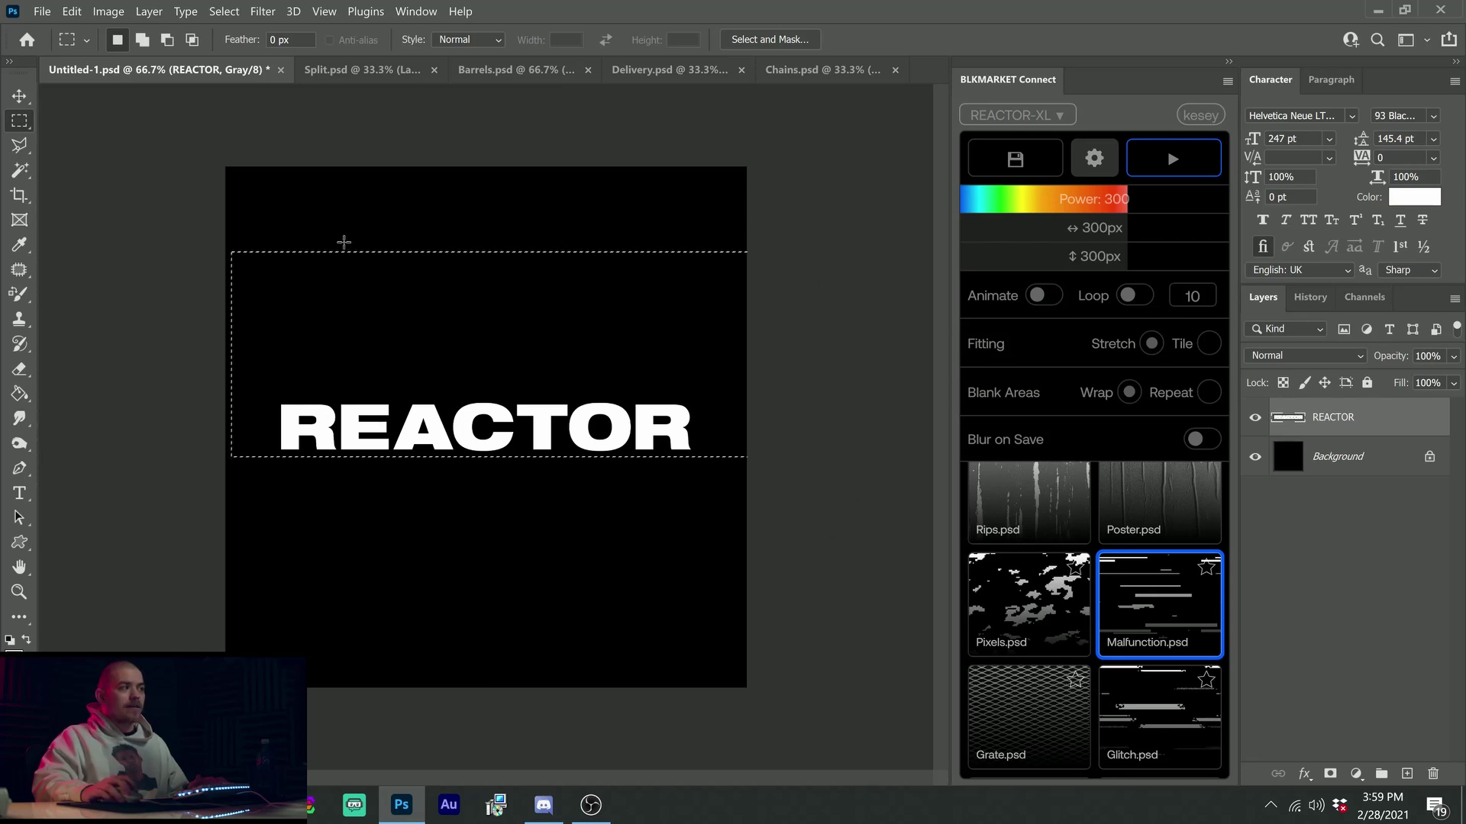
left_click(1119, 580)
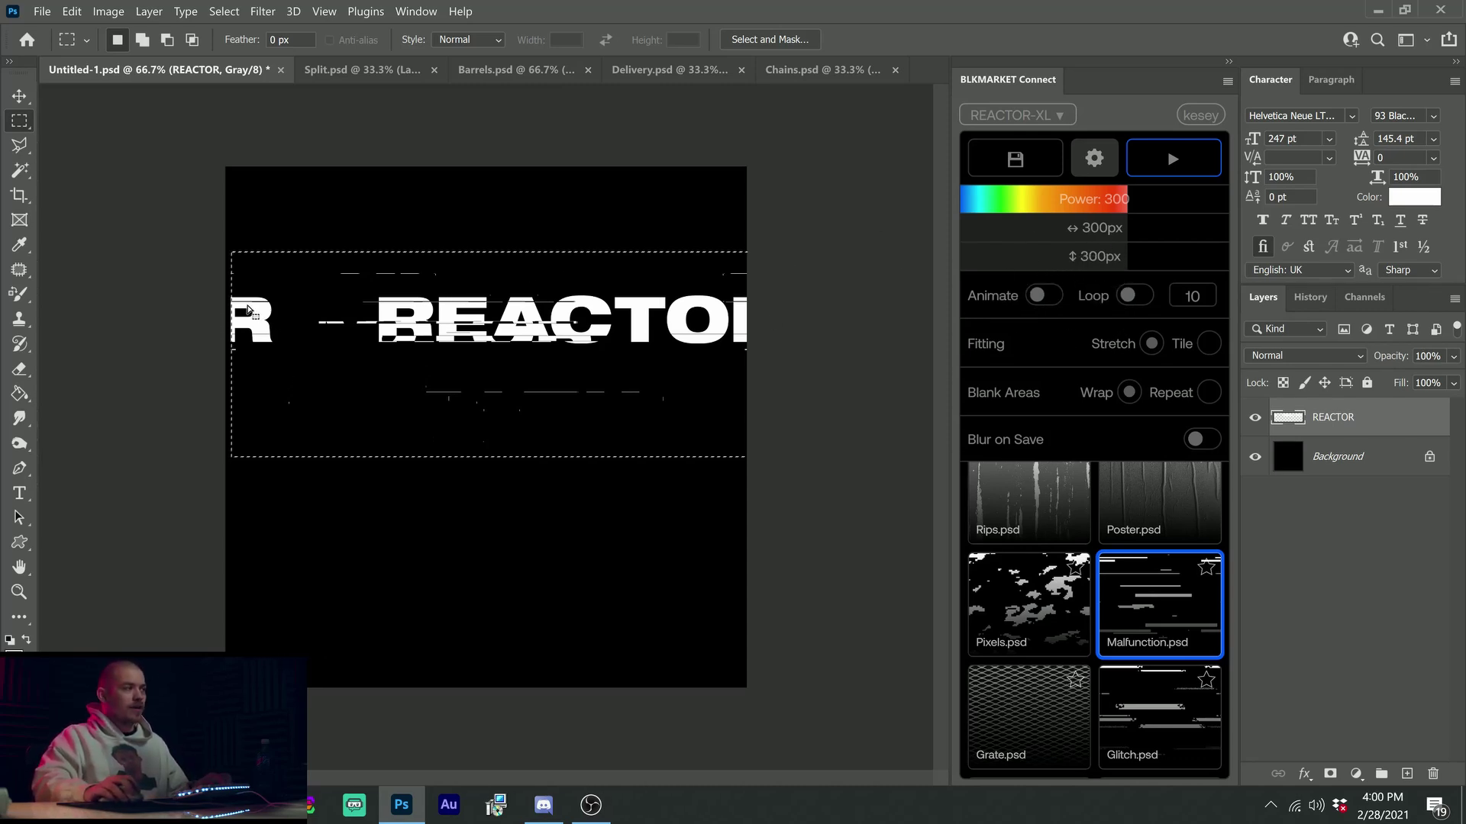
Set the horizontal strength to 0 px and the vertical strength to 110 px, rerunning the Malfunction map after each change
left_click_drag(1100, 227, 654, 235)
left_click(1113, 568)
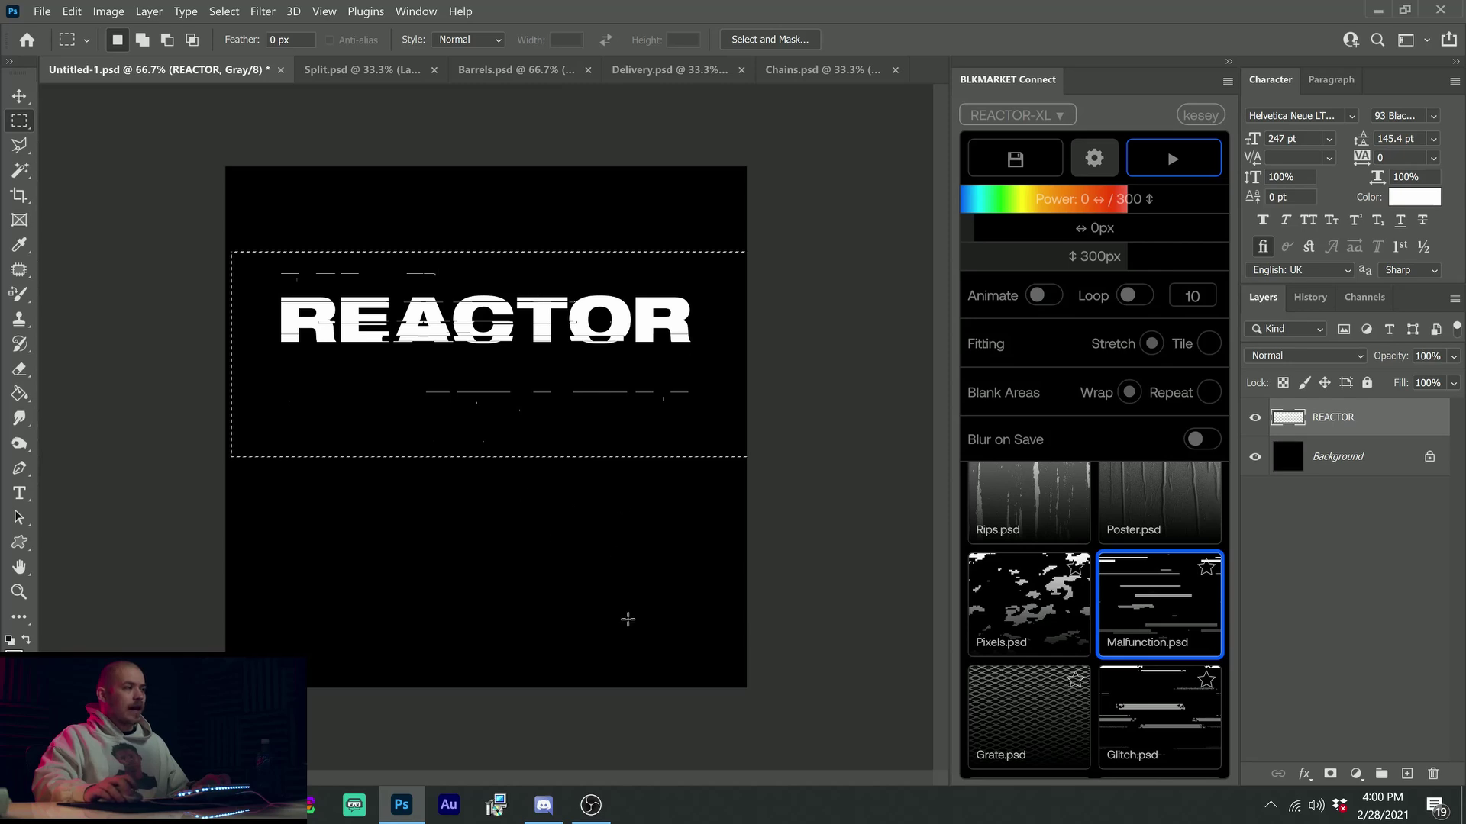
left_click_drag(1099, 257, 1023, 265)
left_click(1129, 578)
left_click(1116, 572)
left_click(1118, 576)
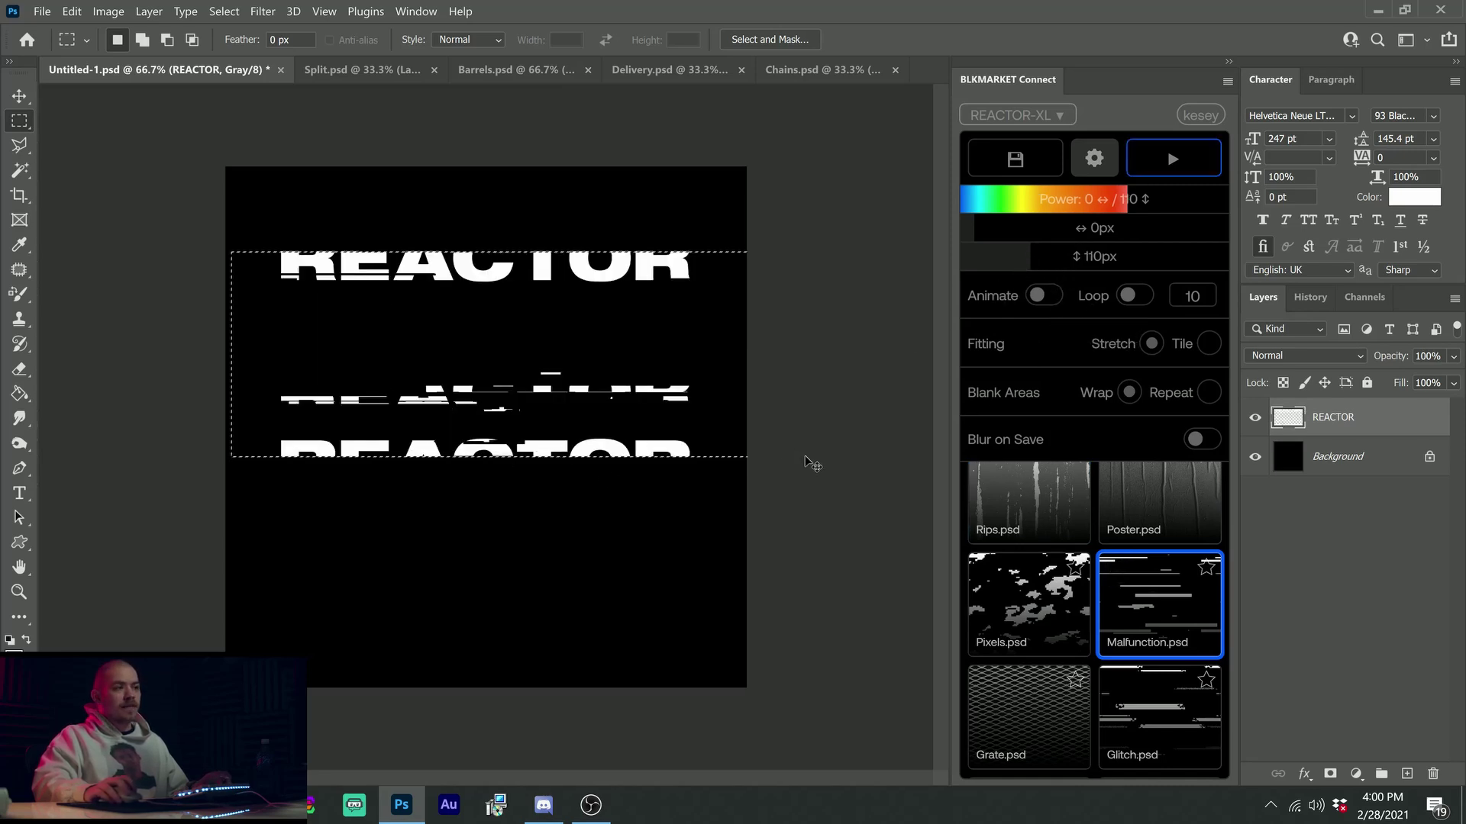
Run the Malfunction map with blank areas set to Repeat, and switch blank areas back to Wrap
mouse_move(1174, 596)
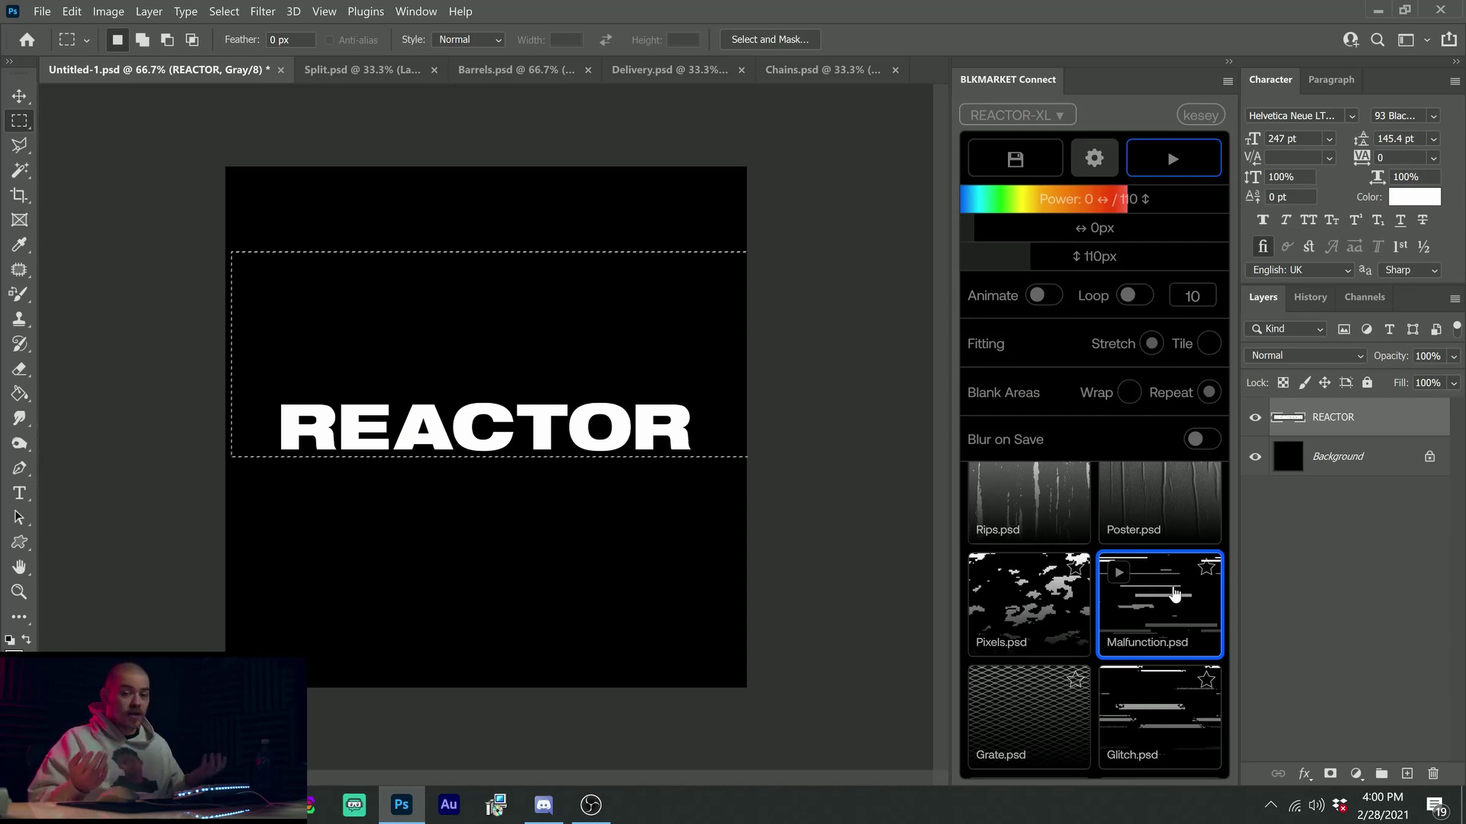
left_click(1119, 578)
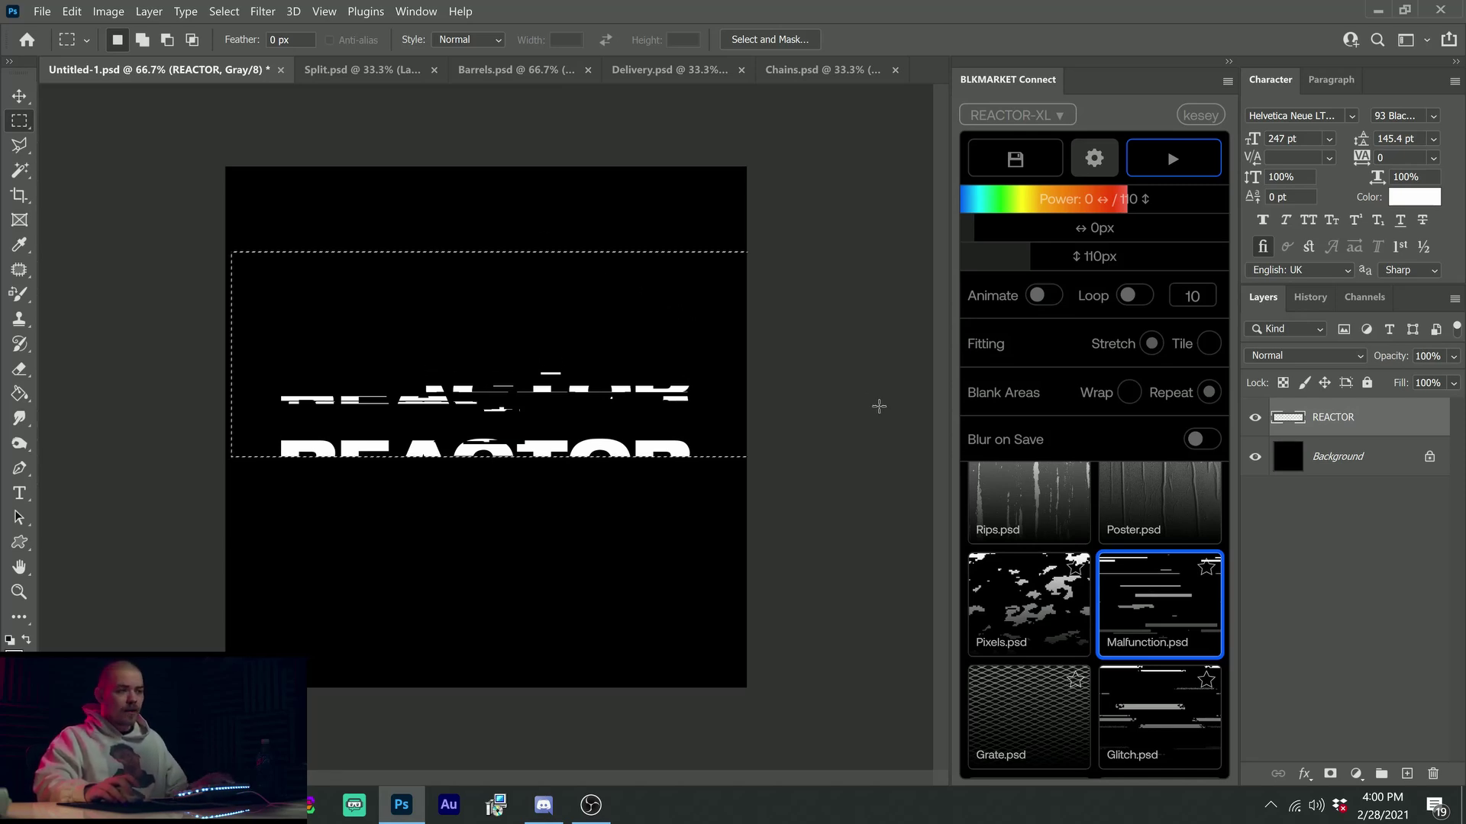
left_click(1129, 392)
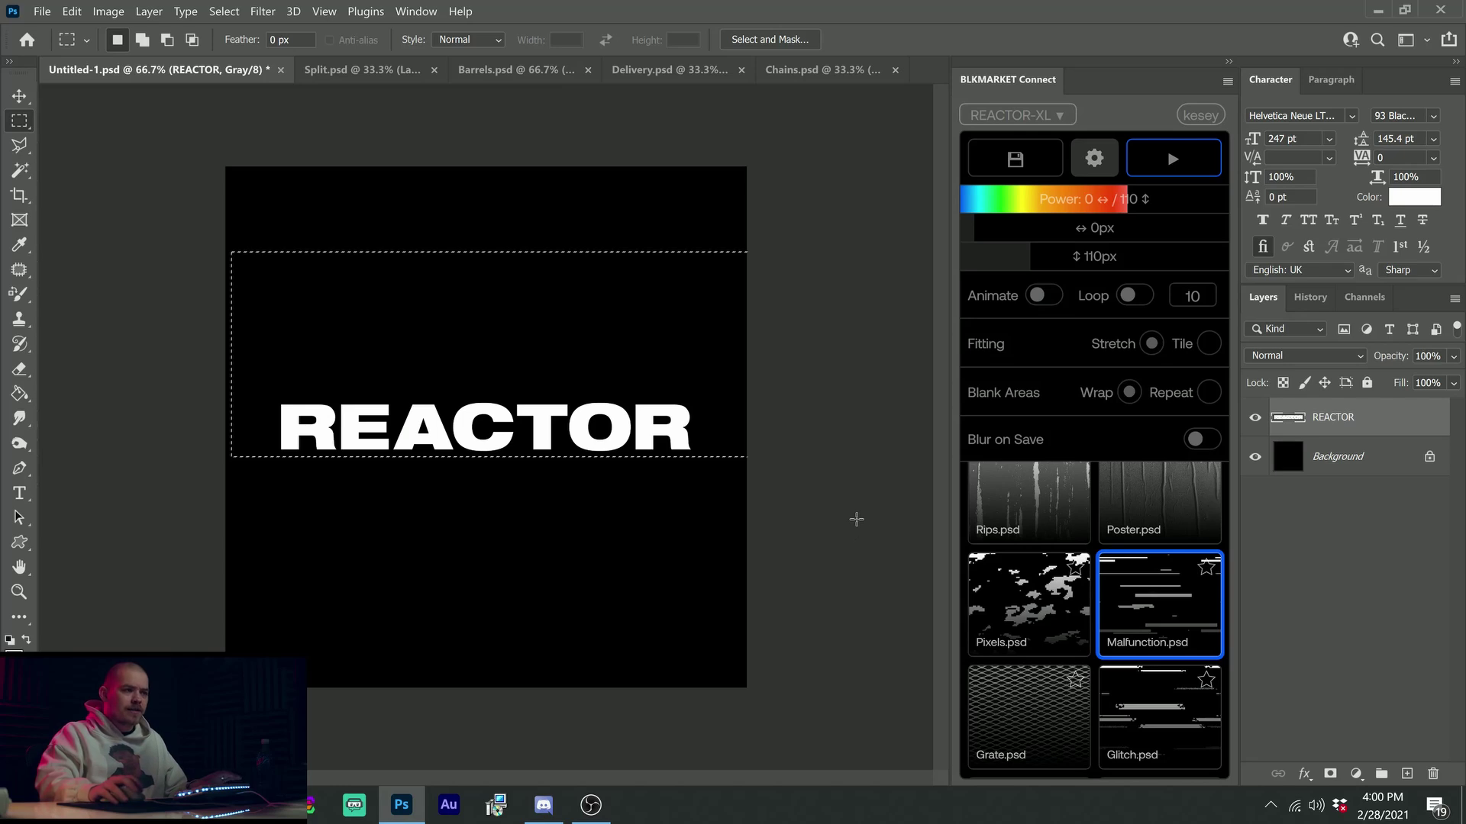
Shift the selection to span the canvas width and run the Pixels map on the REACTOR layer within it
mouse_move(1136, 658)
left_click(1159, 717)
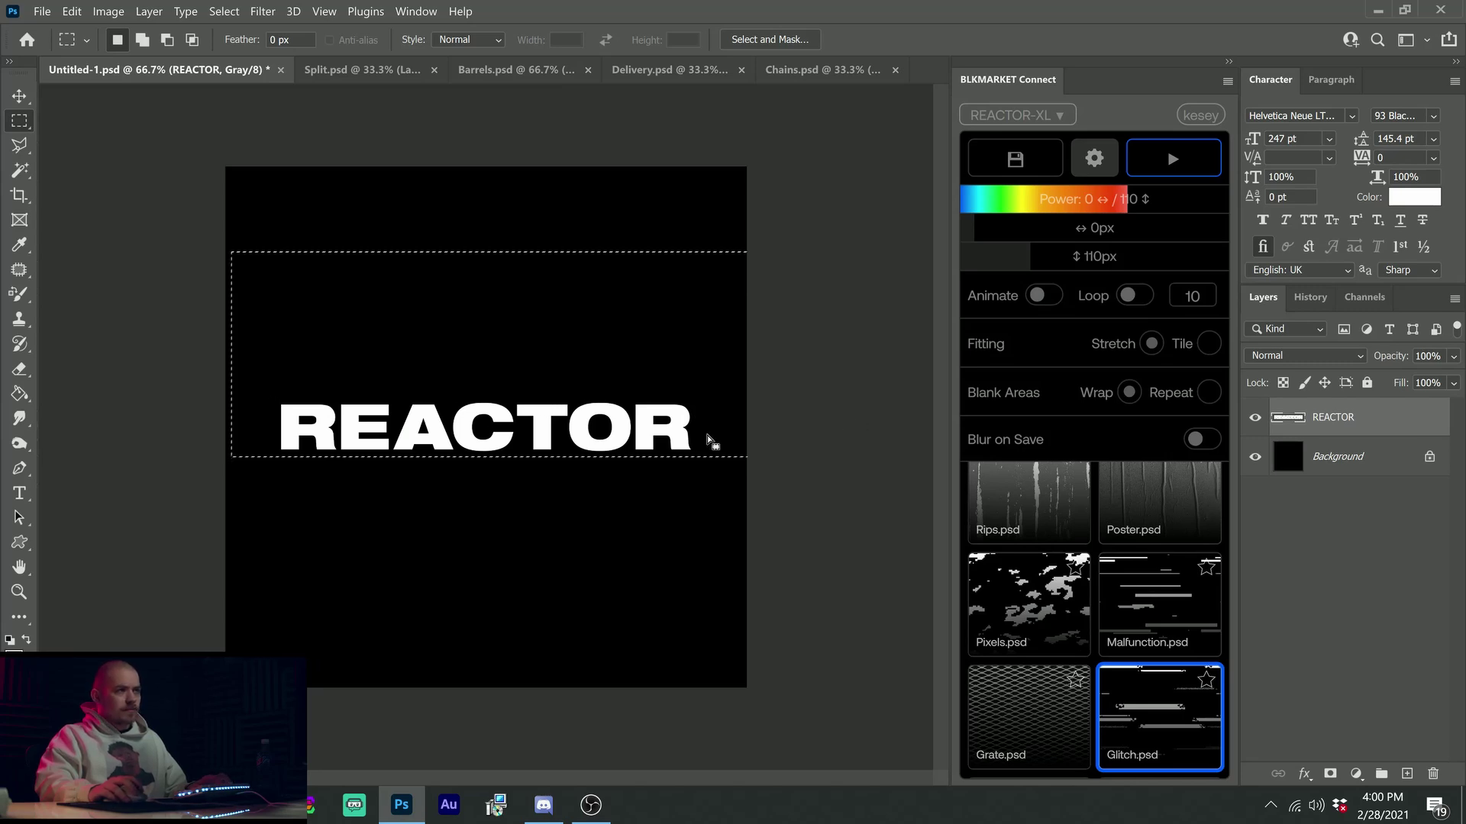
left_click_drag(707, 435, 701, 436)
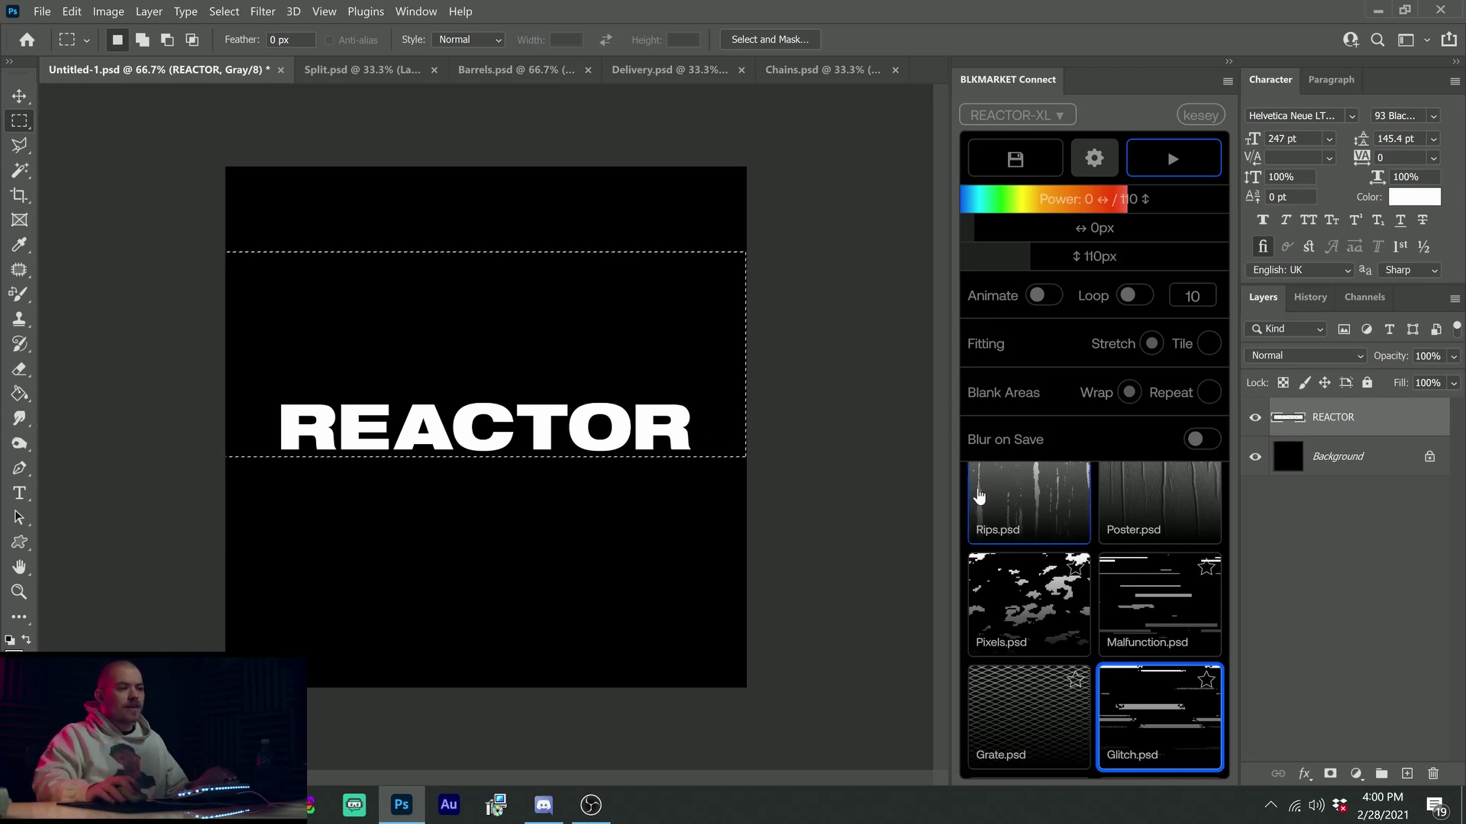
left_click(985, 584)
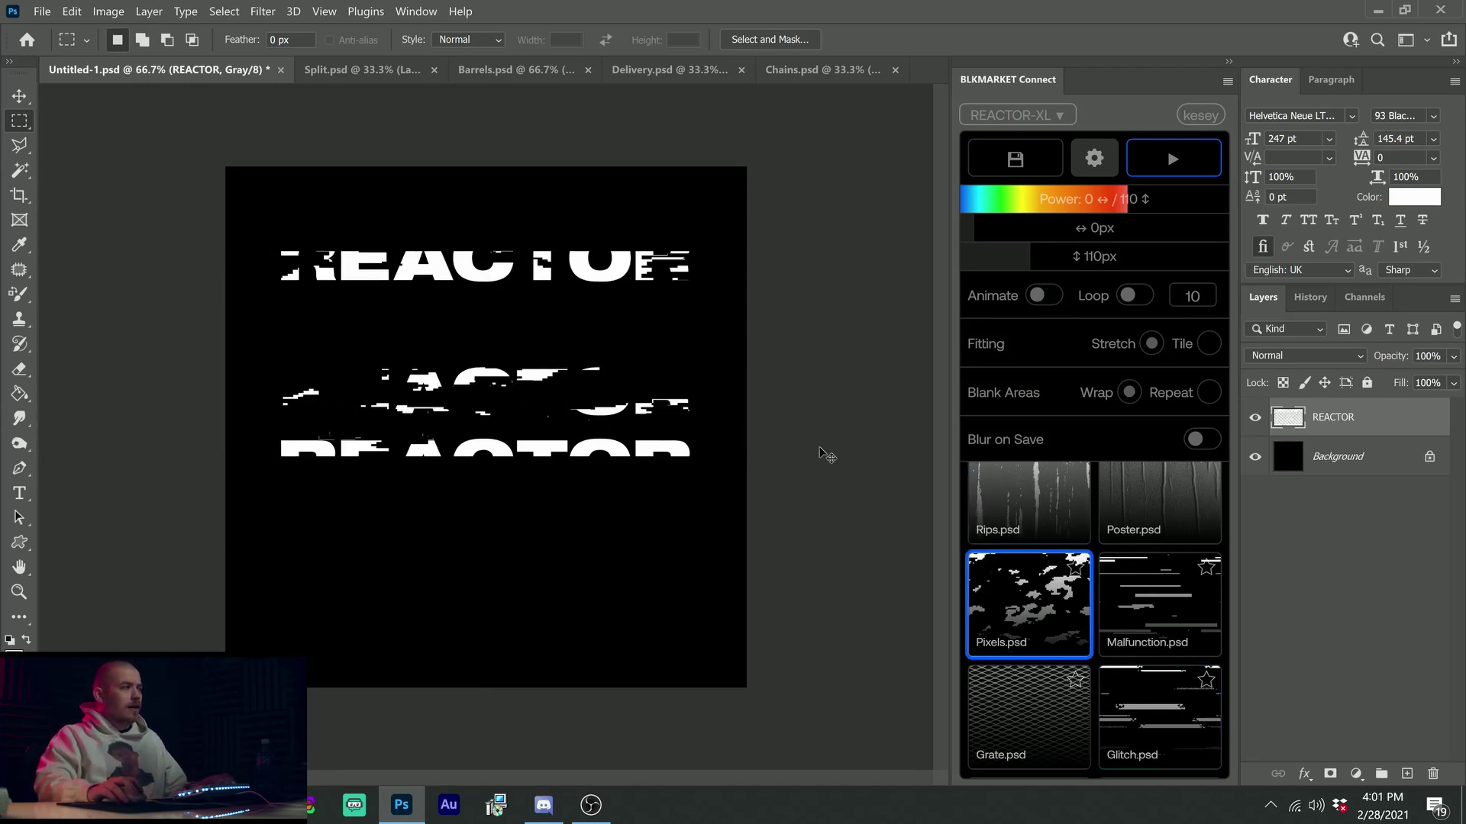
key("v")
left_click_drag(550, 396, 568, 431)
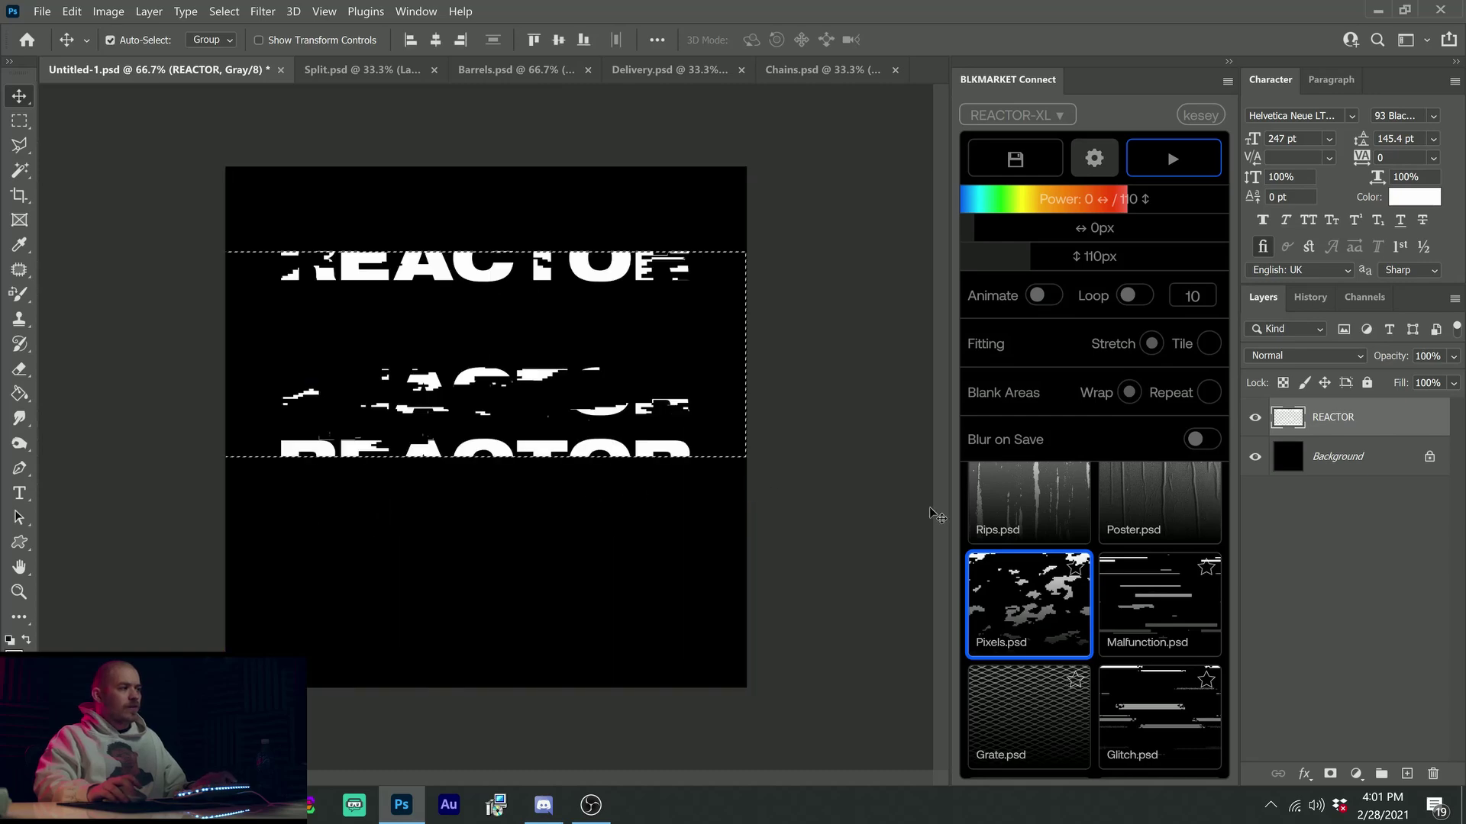
Set Reactor's blank areas to Repeat and turn on Blur on Save
scroll(1094, 619, "down", 5)
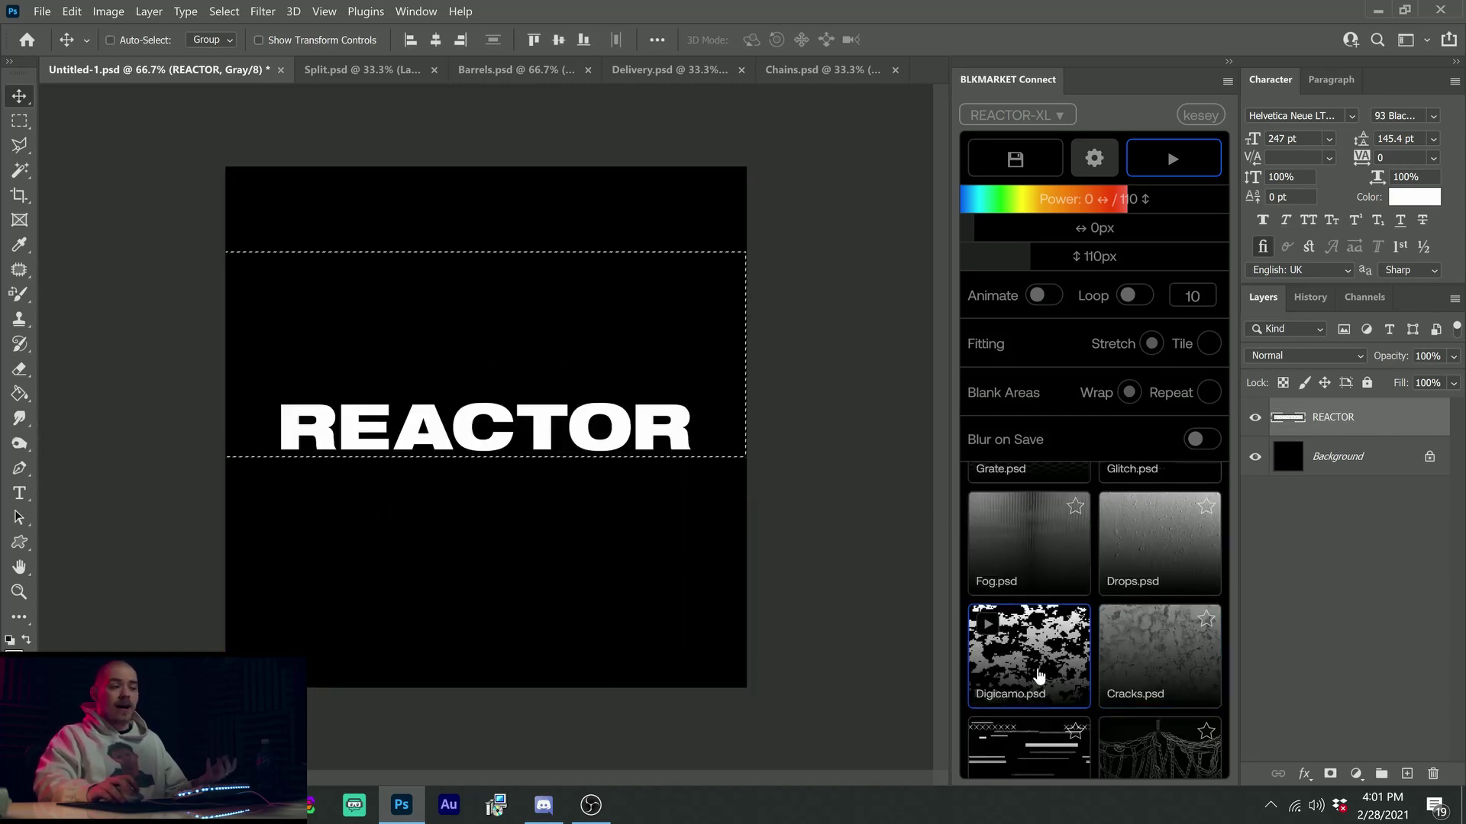
scroll(1094, 619, "down", 2)
left_click(1211, 391)
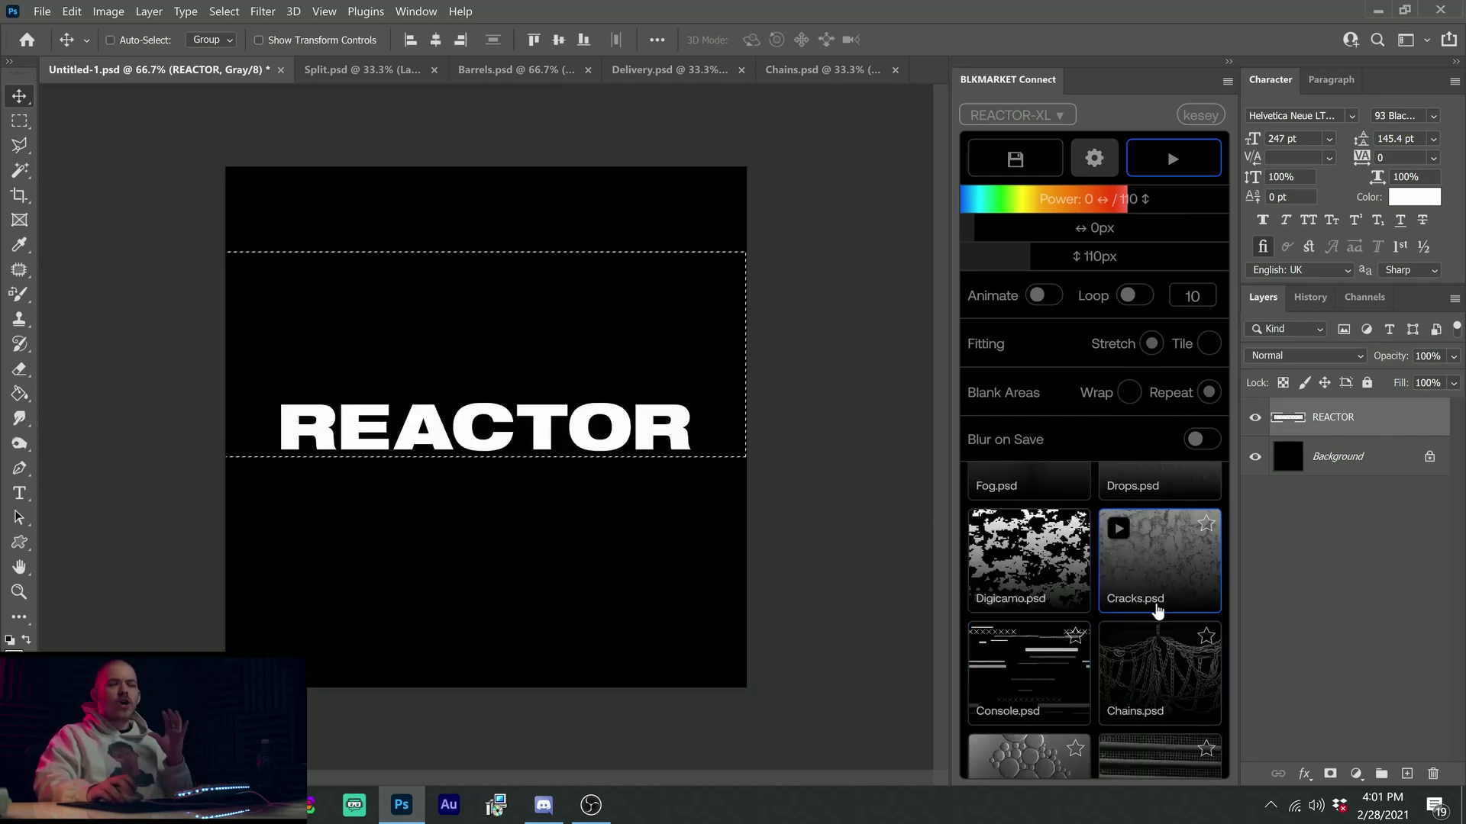
scroll(1158, 610, "up", 5)
left_click(1118, 477)
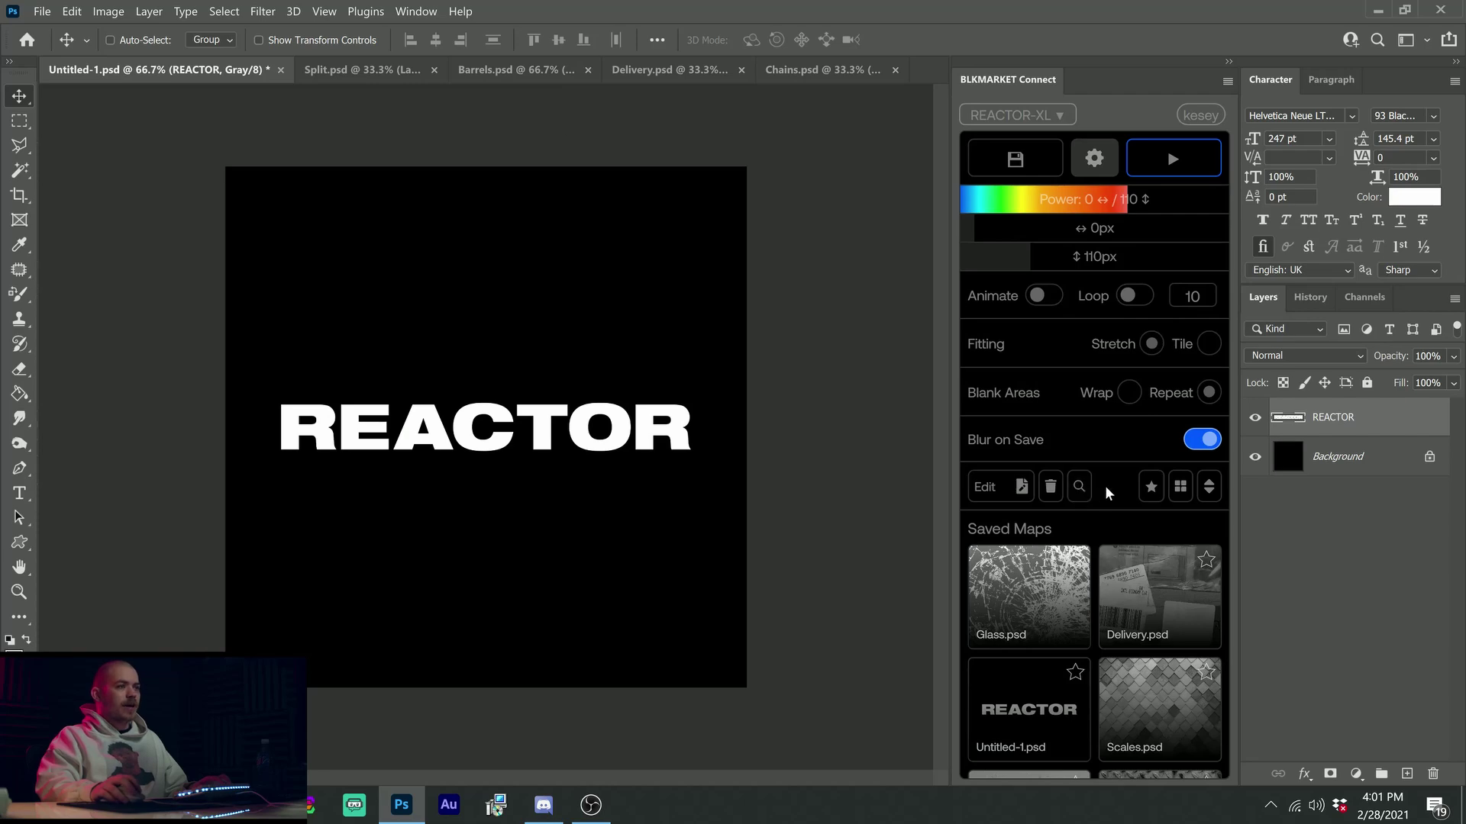
Browse the featured Unsplash photos in Reactor and choose the pink and teal marbled paint image
left_click(1079, 487)
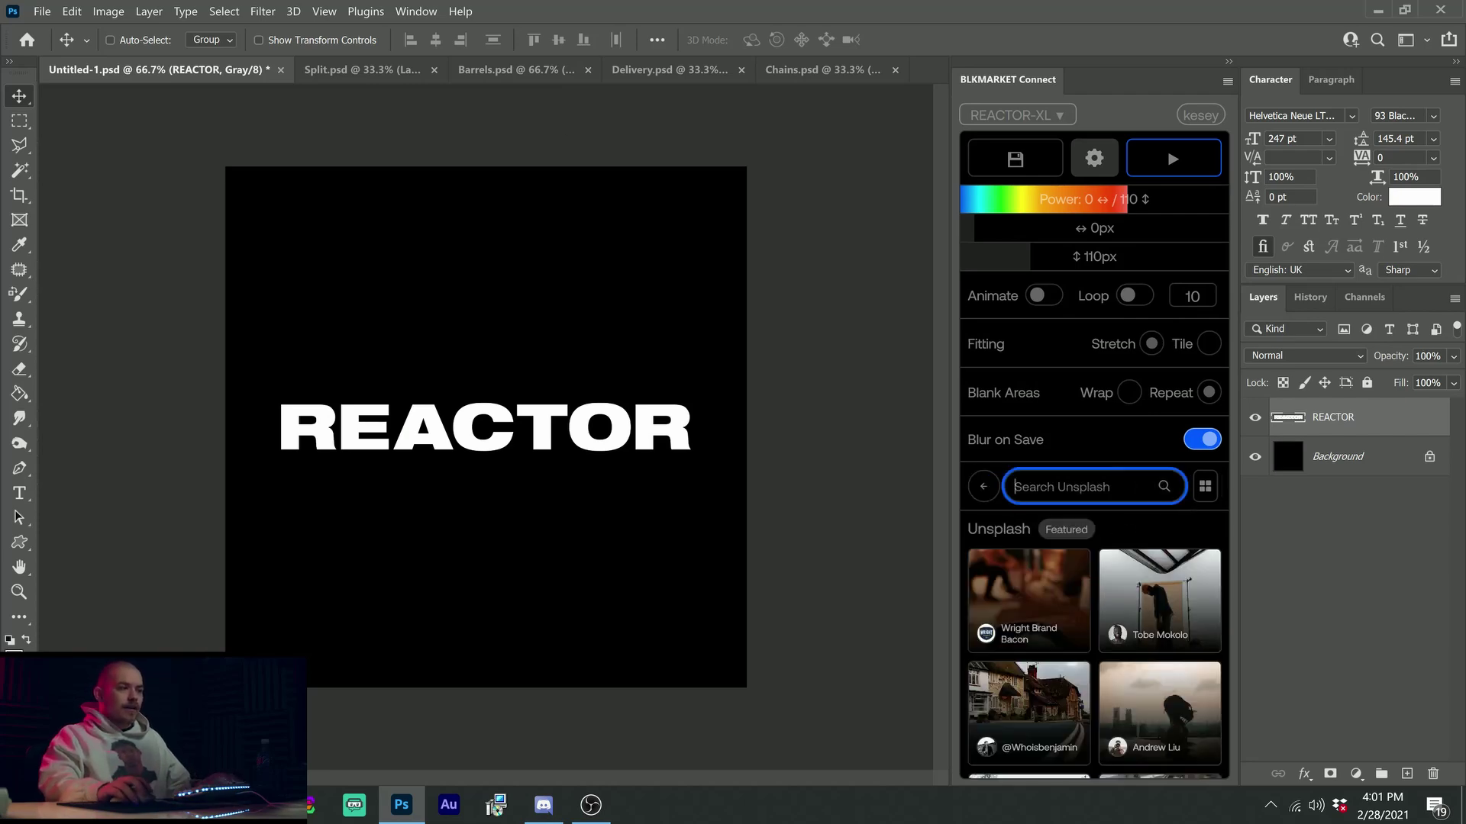
scroll(1097, 524, "down", 5)
scroll(1096, 524, "down", 8)
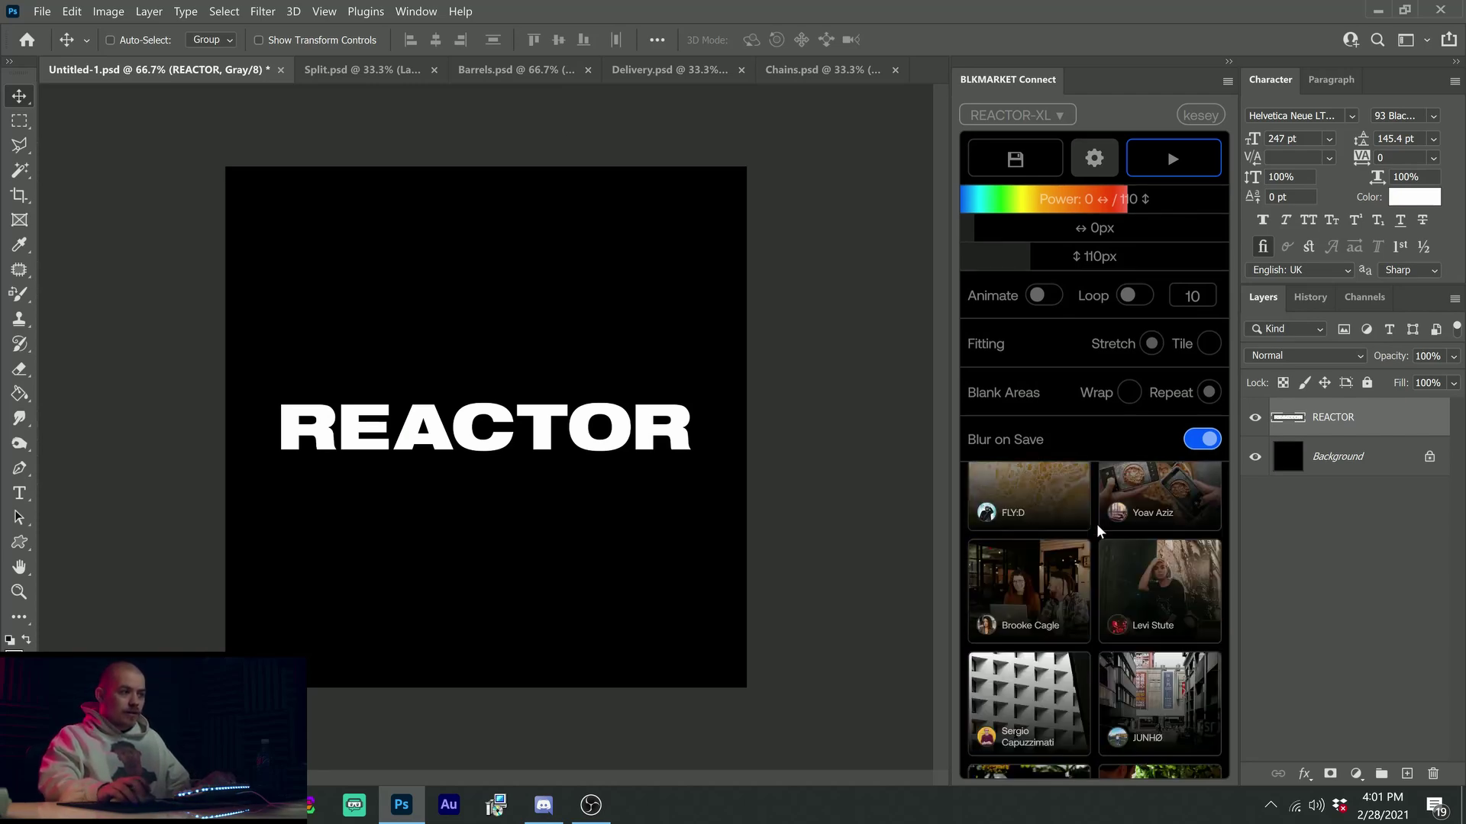
scroll(1097, 524, "down", 3)
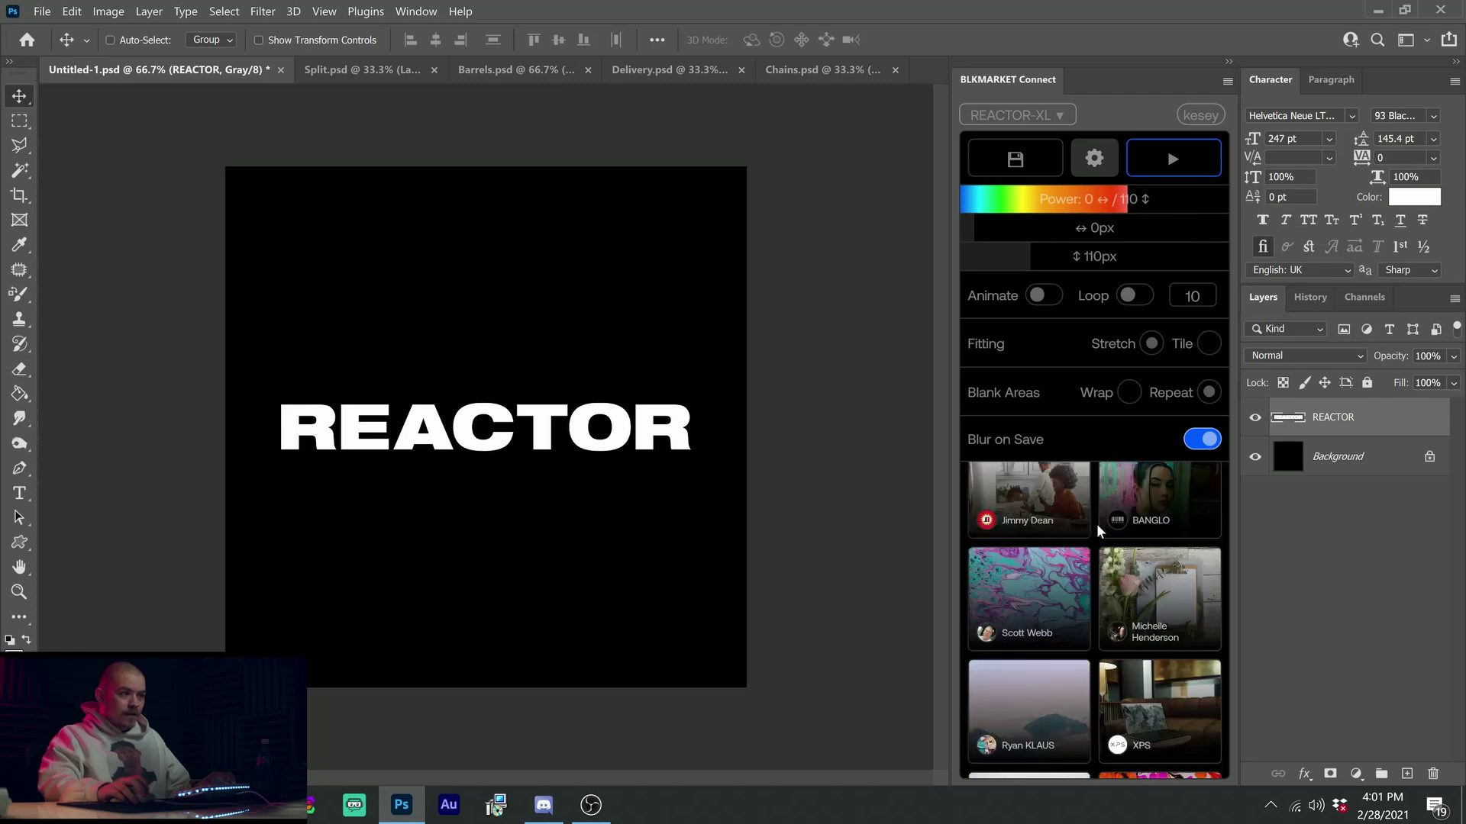
left_click(1060, 593)
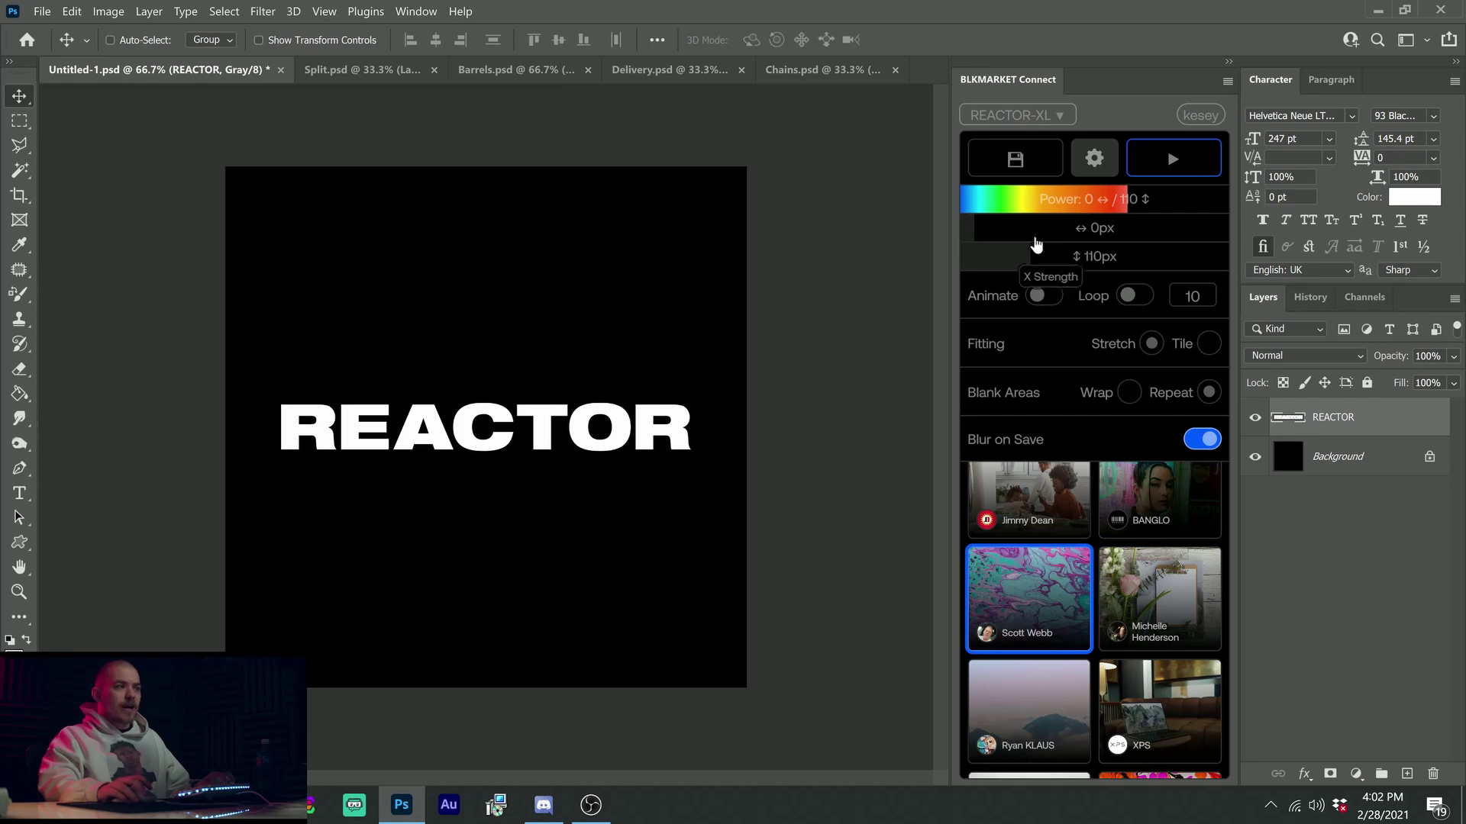
Save the pink and teal marbled paint photo as a displacement map with a 2.5-pixel Gaussian Blur
left_click(1038, 177)
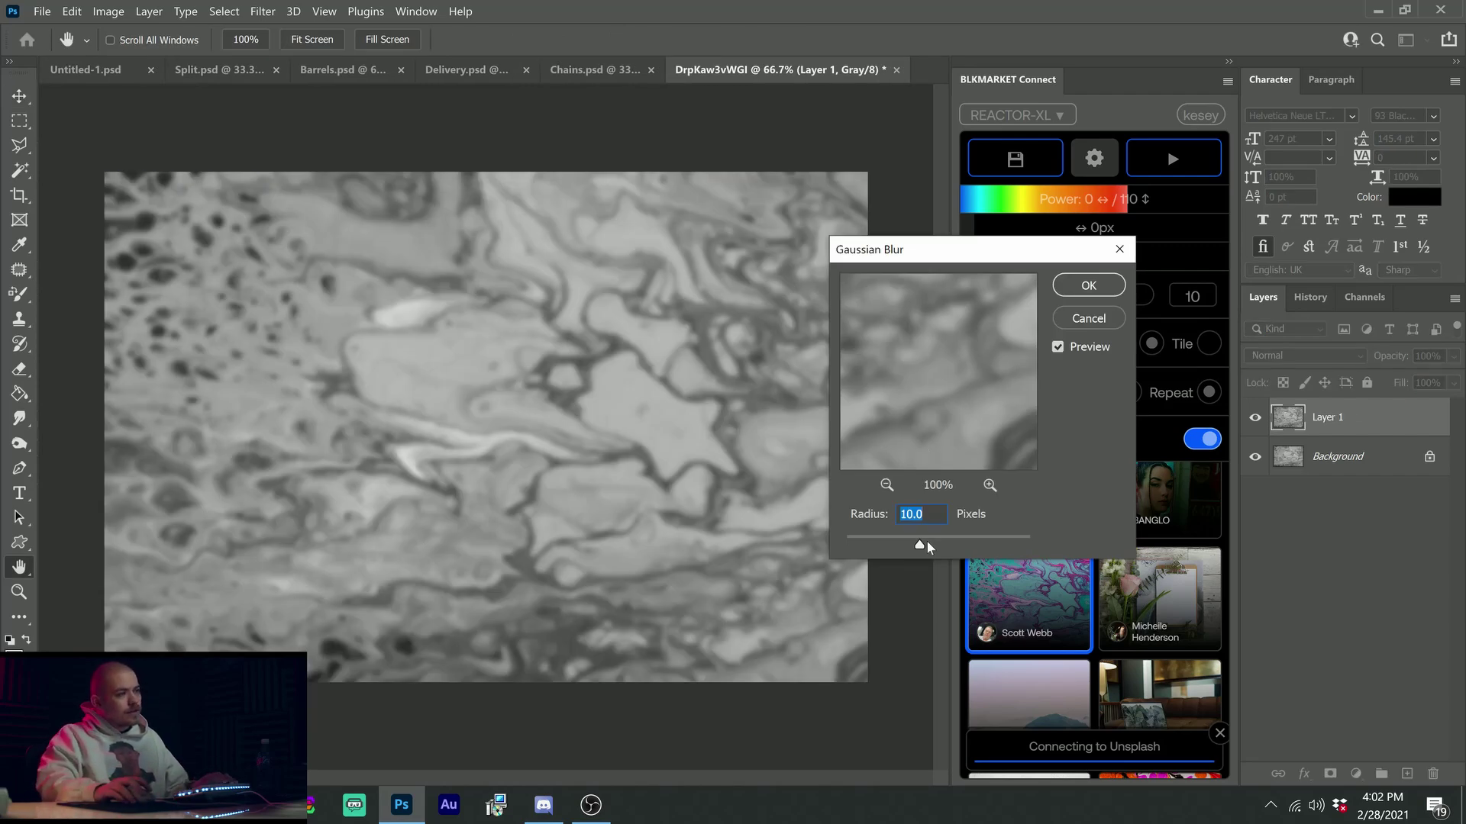
left_click_drag(919, 544, 868, 547)
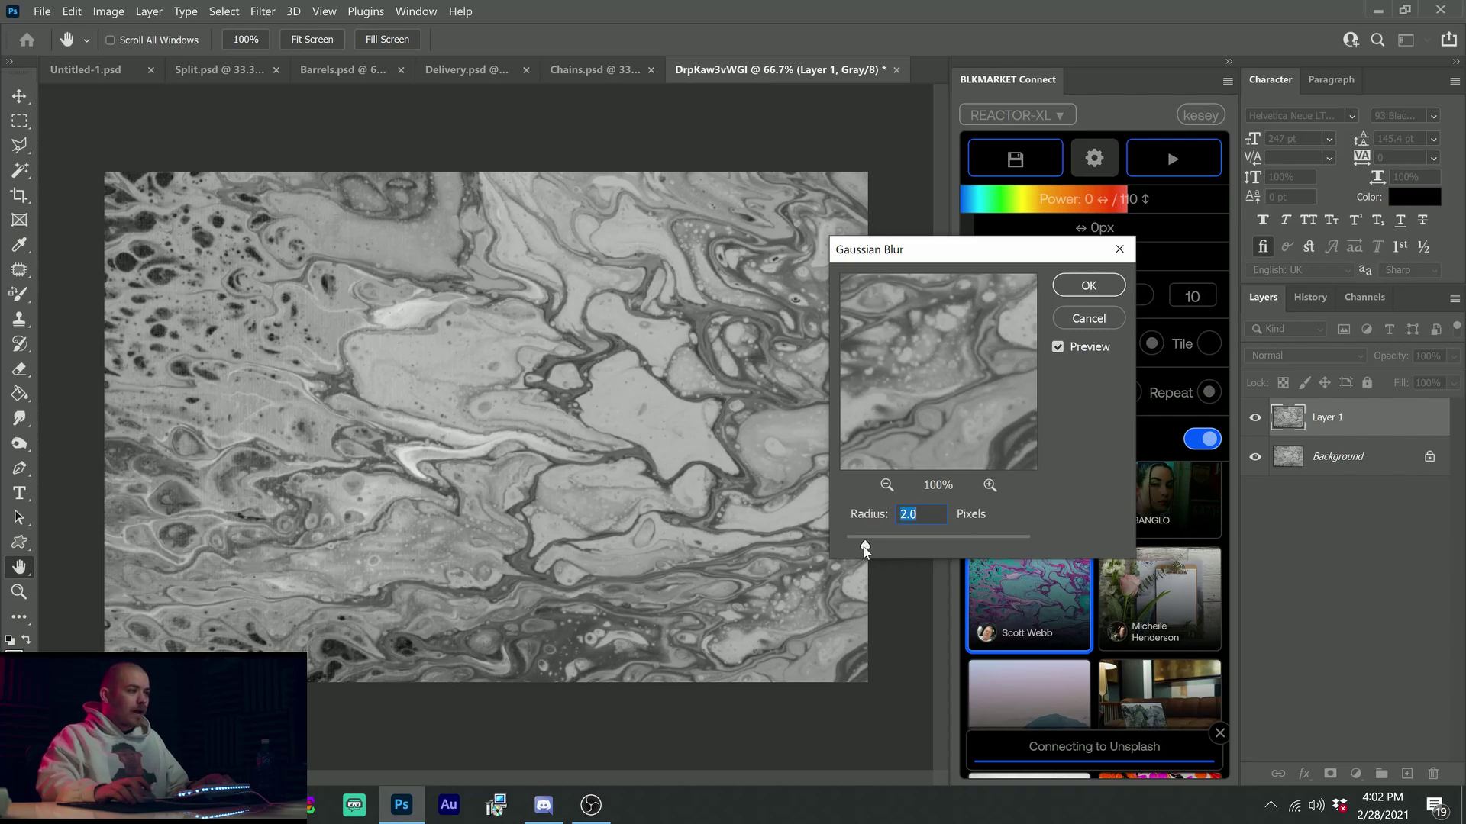
left_click_drag(868, 546, 870, 545)
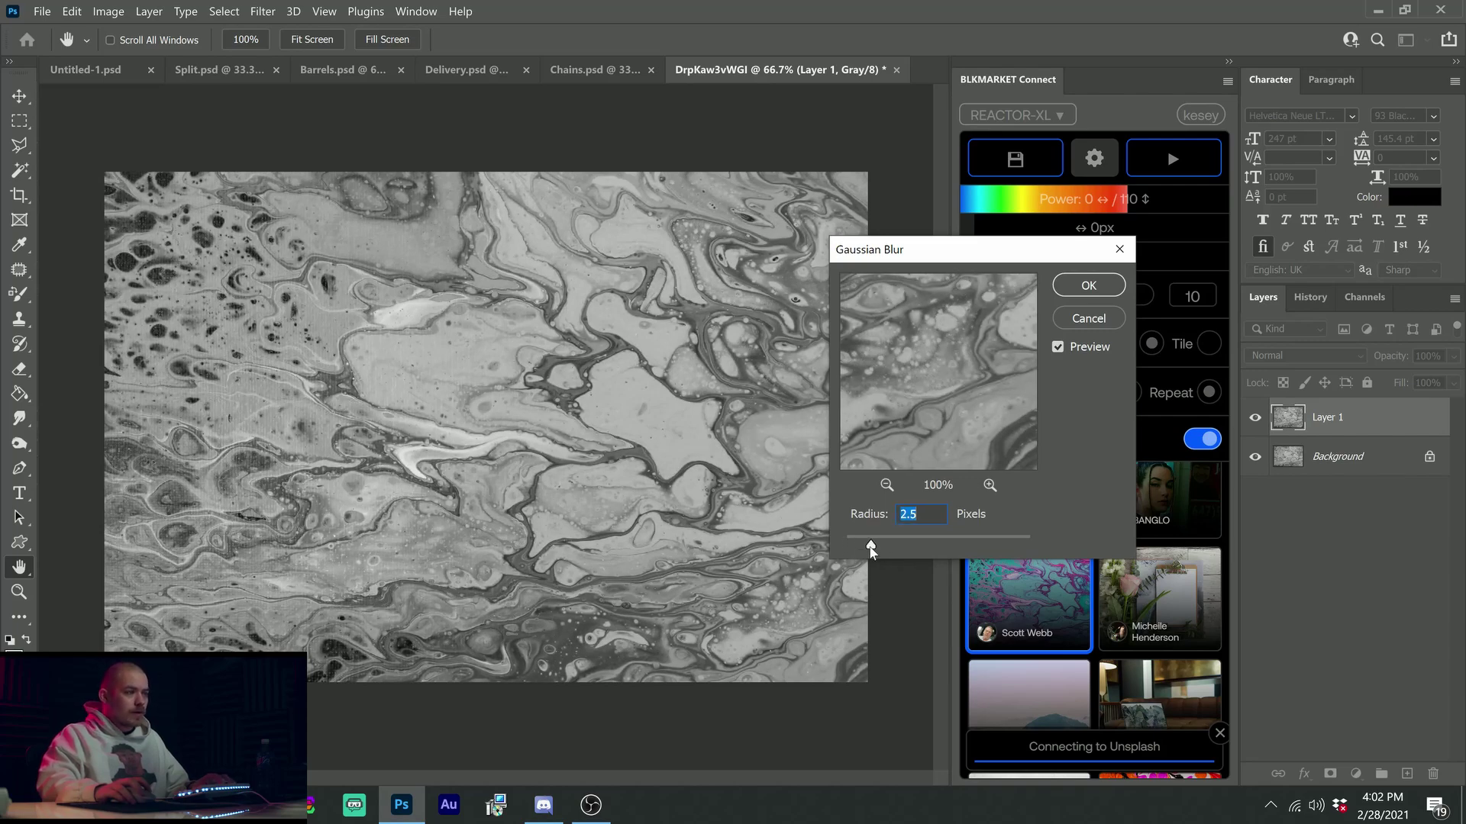
left_click(1088, 286)
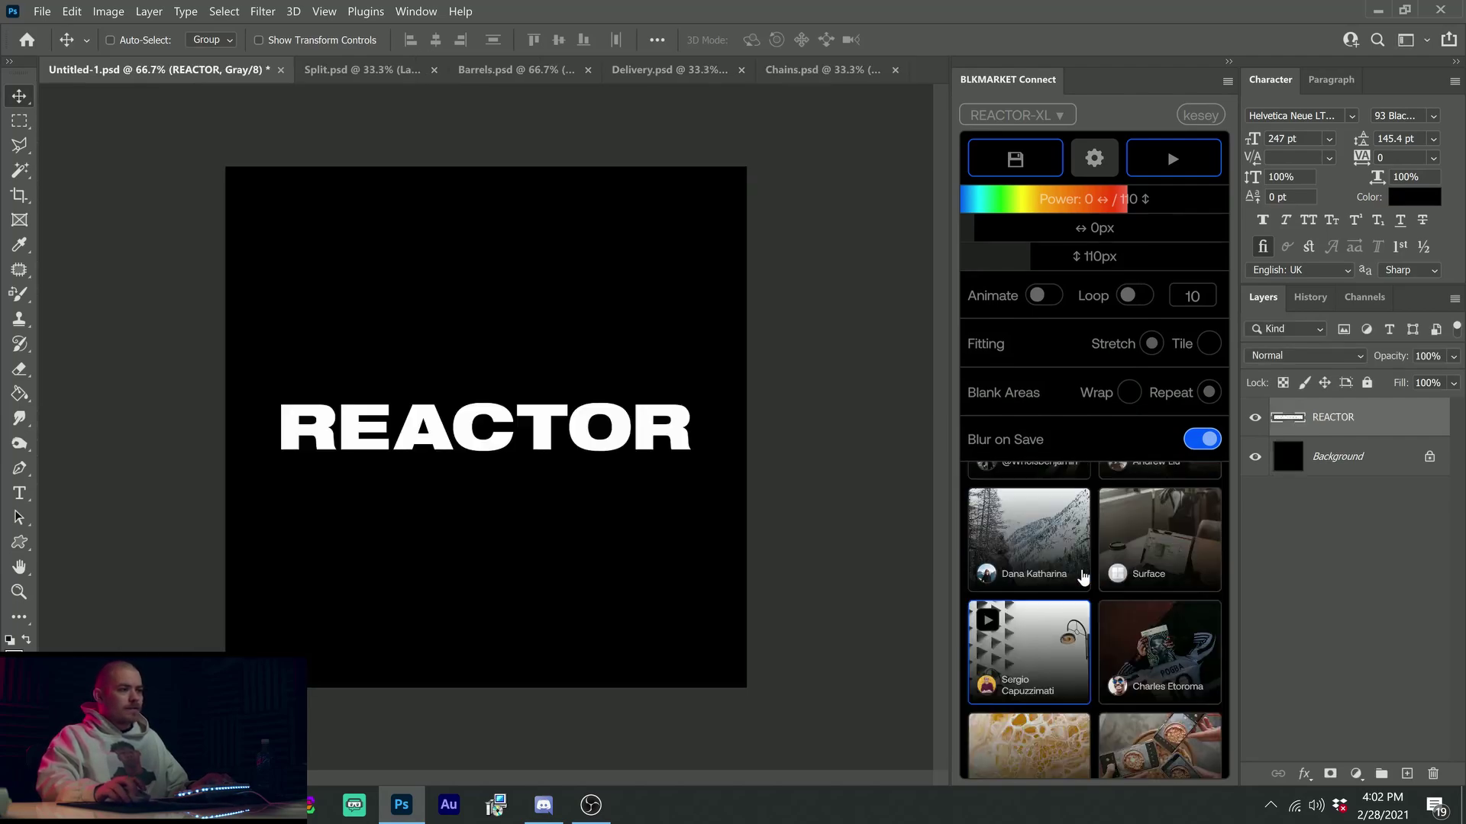
Select the saved DrpKaw3vWGI.psd map, set both X and Y strength to 90 px, and run it on the REACTOR layer
left_click(1052, 562)
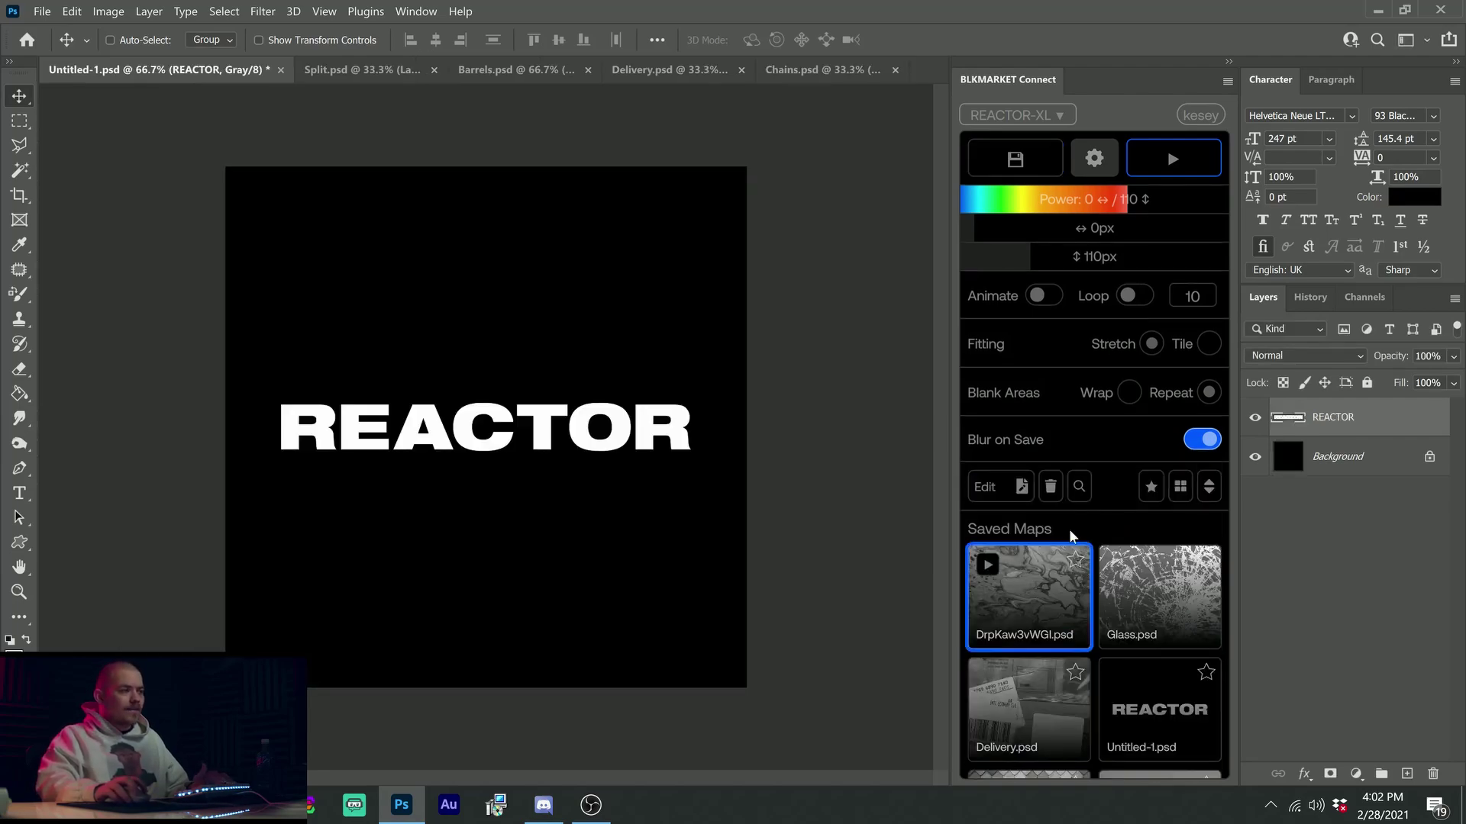
left_click(1020, 228)
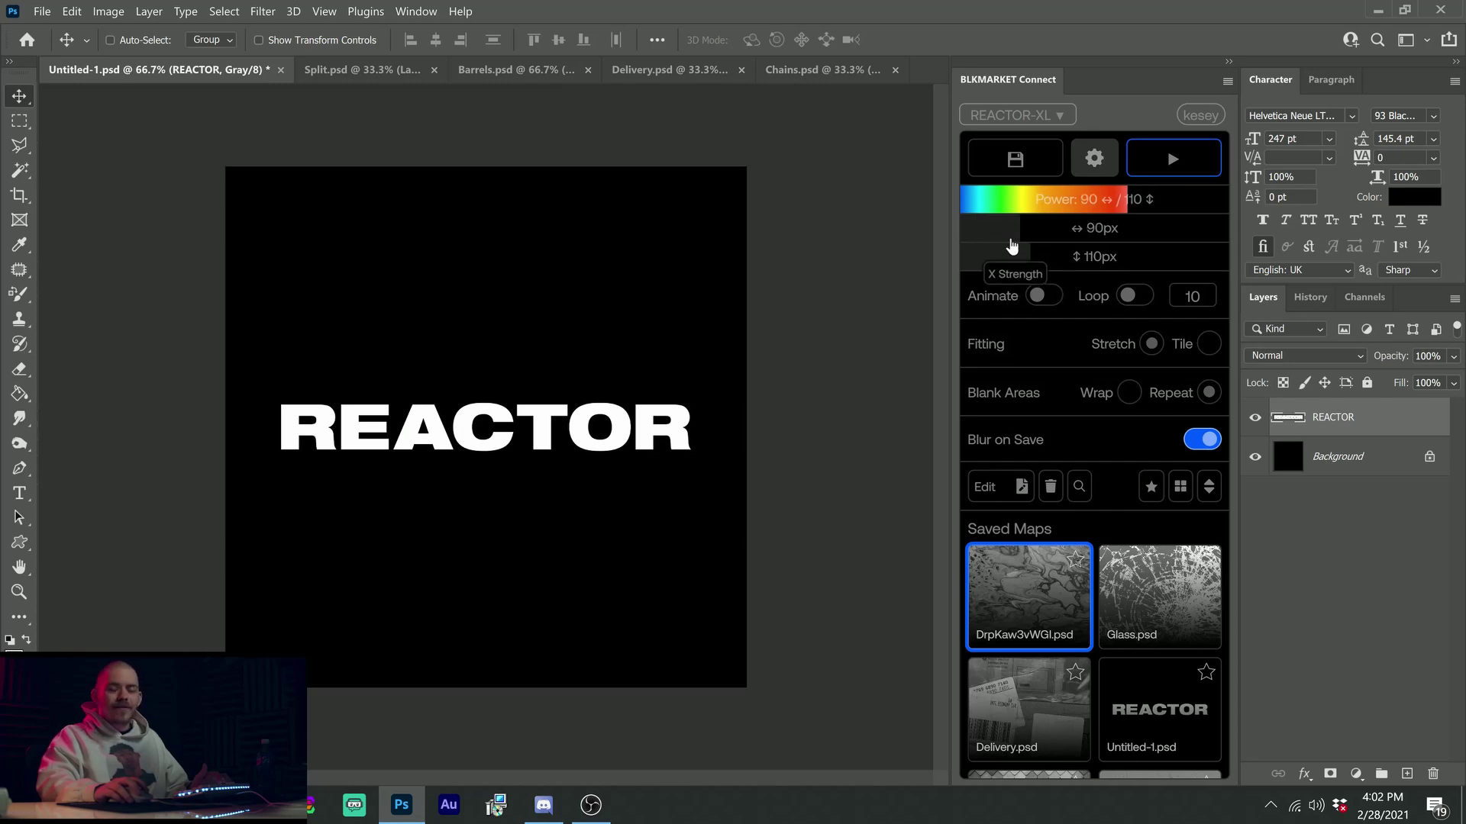
left_click(1019, 258)
left_click(1019, 262)
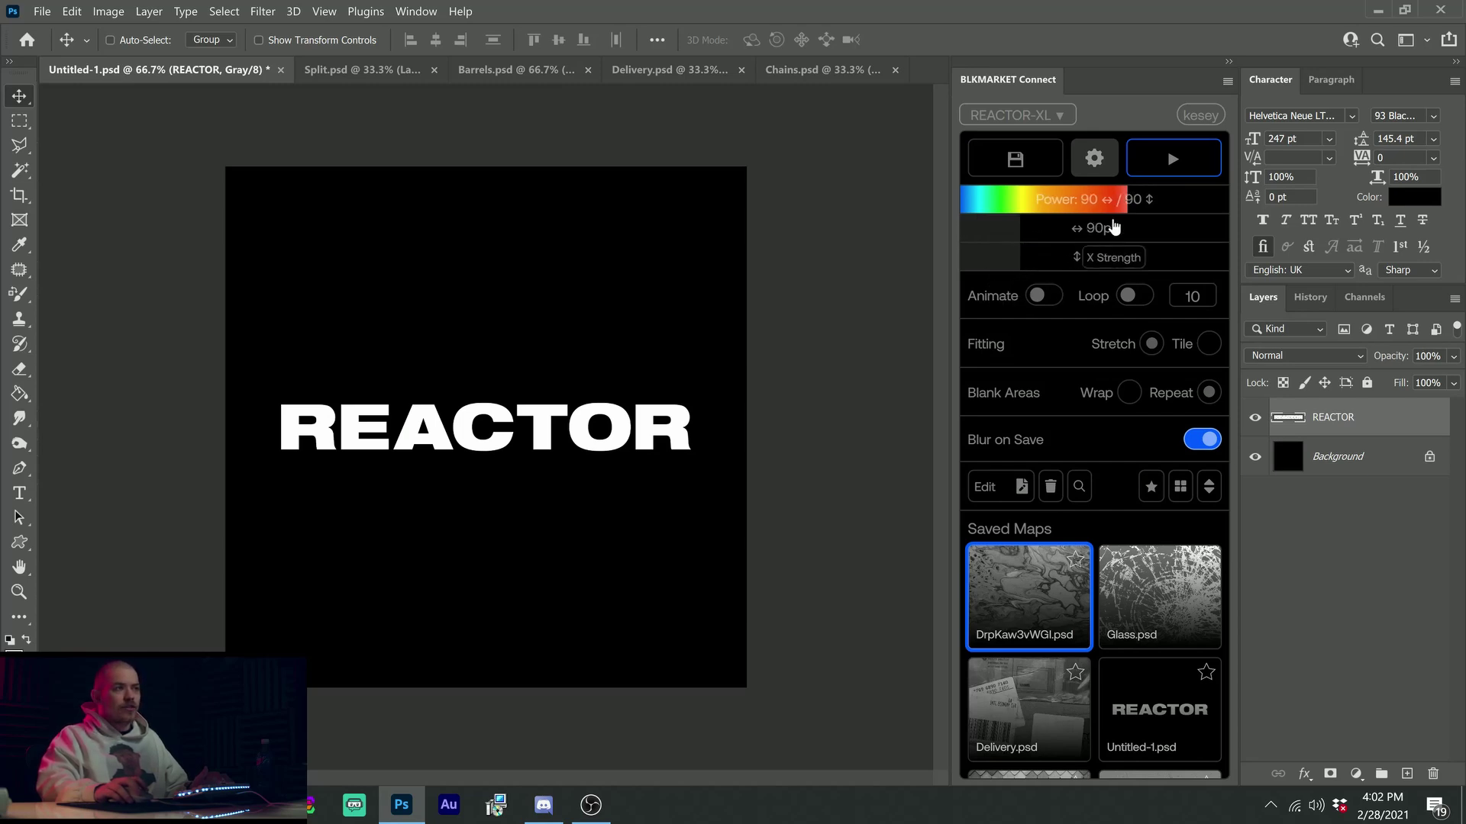
left_click(1172, 158)
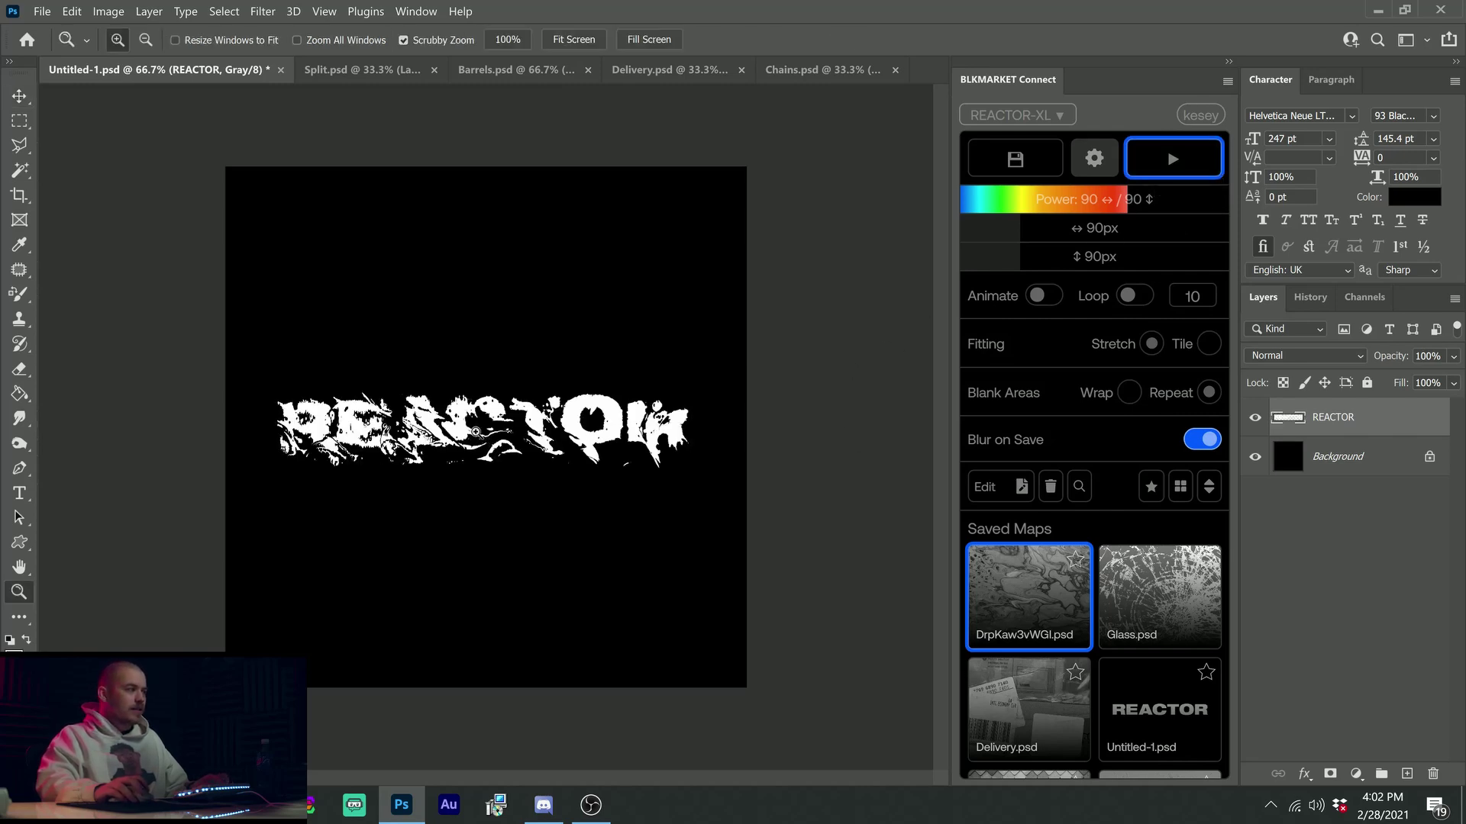
left_click(492, 458, "ctrl")
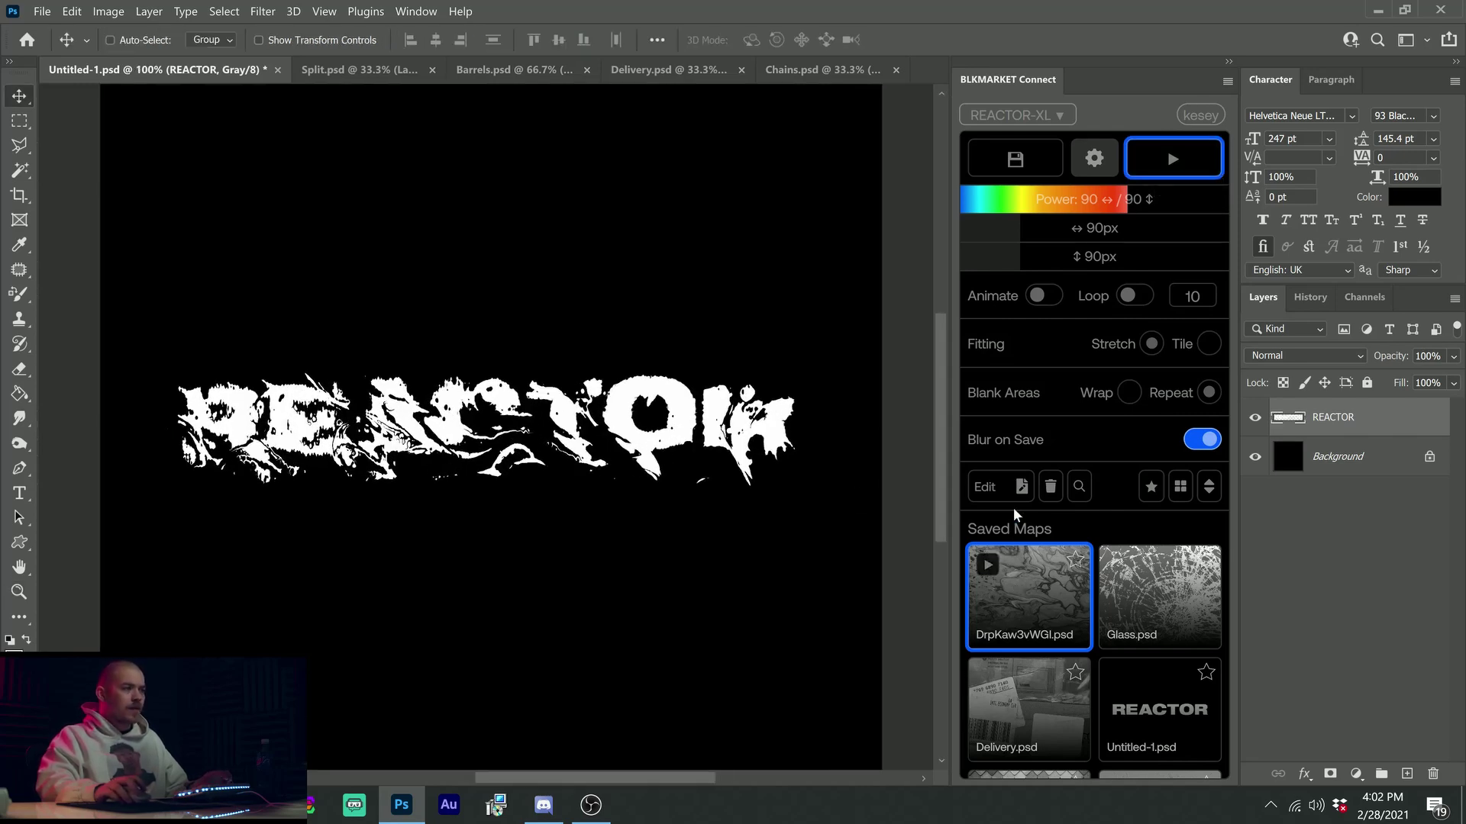
Open the DrpKaw3vWGI.psd map for editing, hide Layer 1, and duplicate the Background layer
left_click(997, 488)
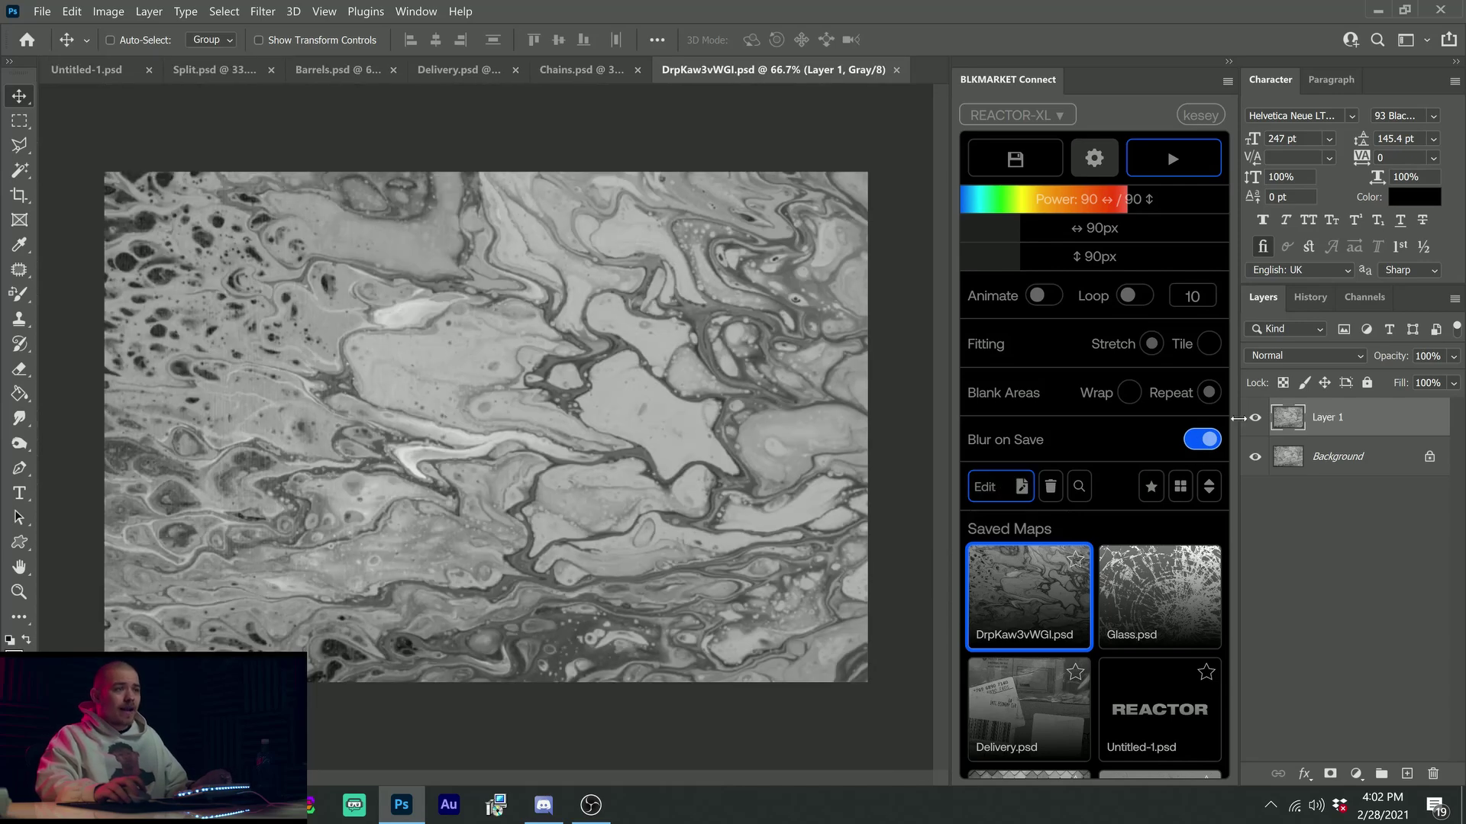
left_click(1255, 419)
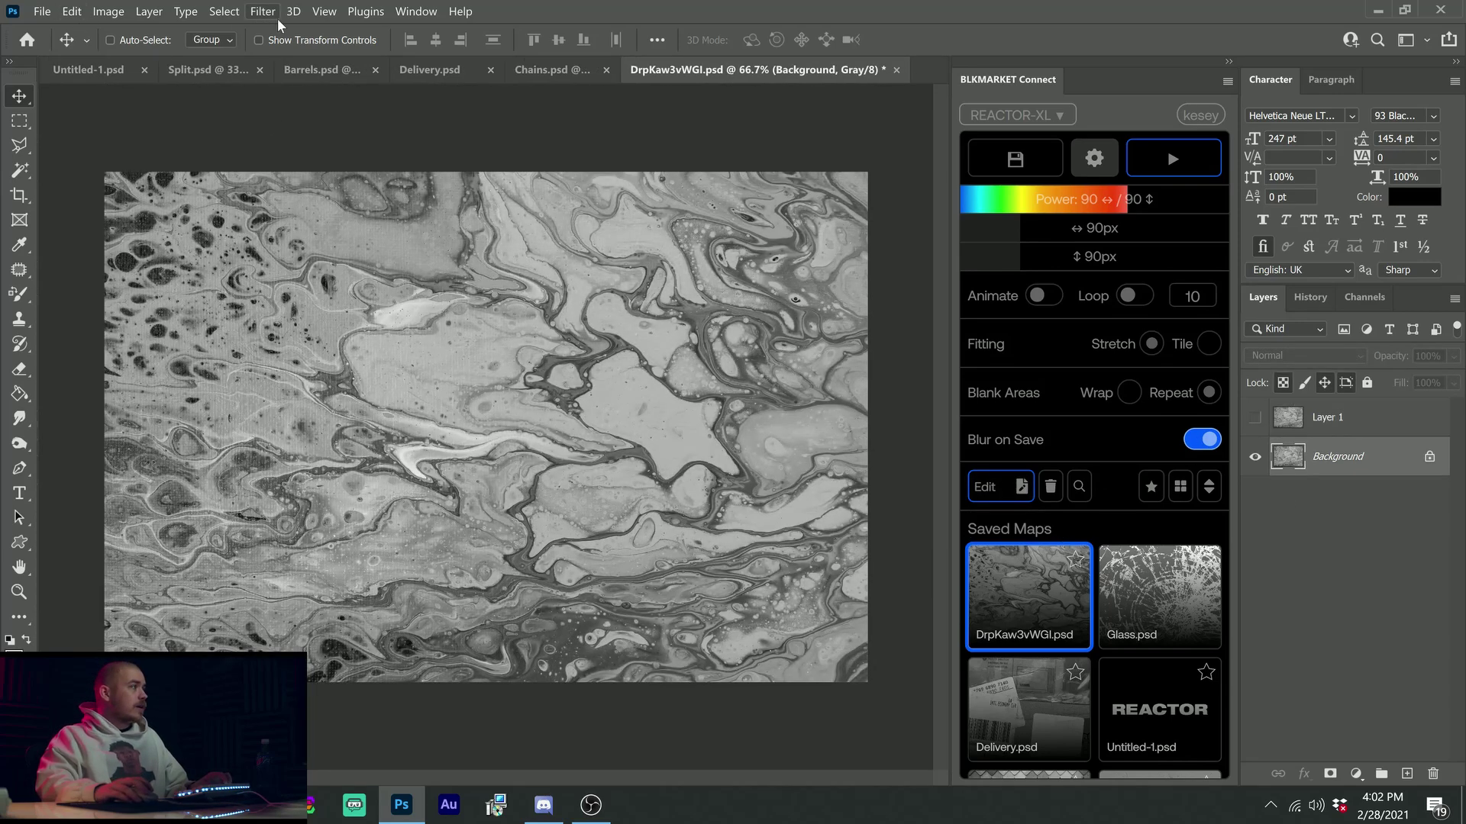
key("ctrl+j")
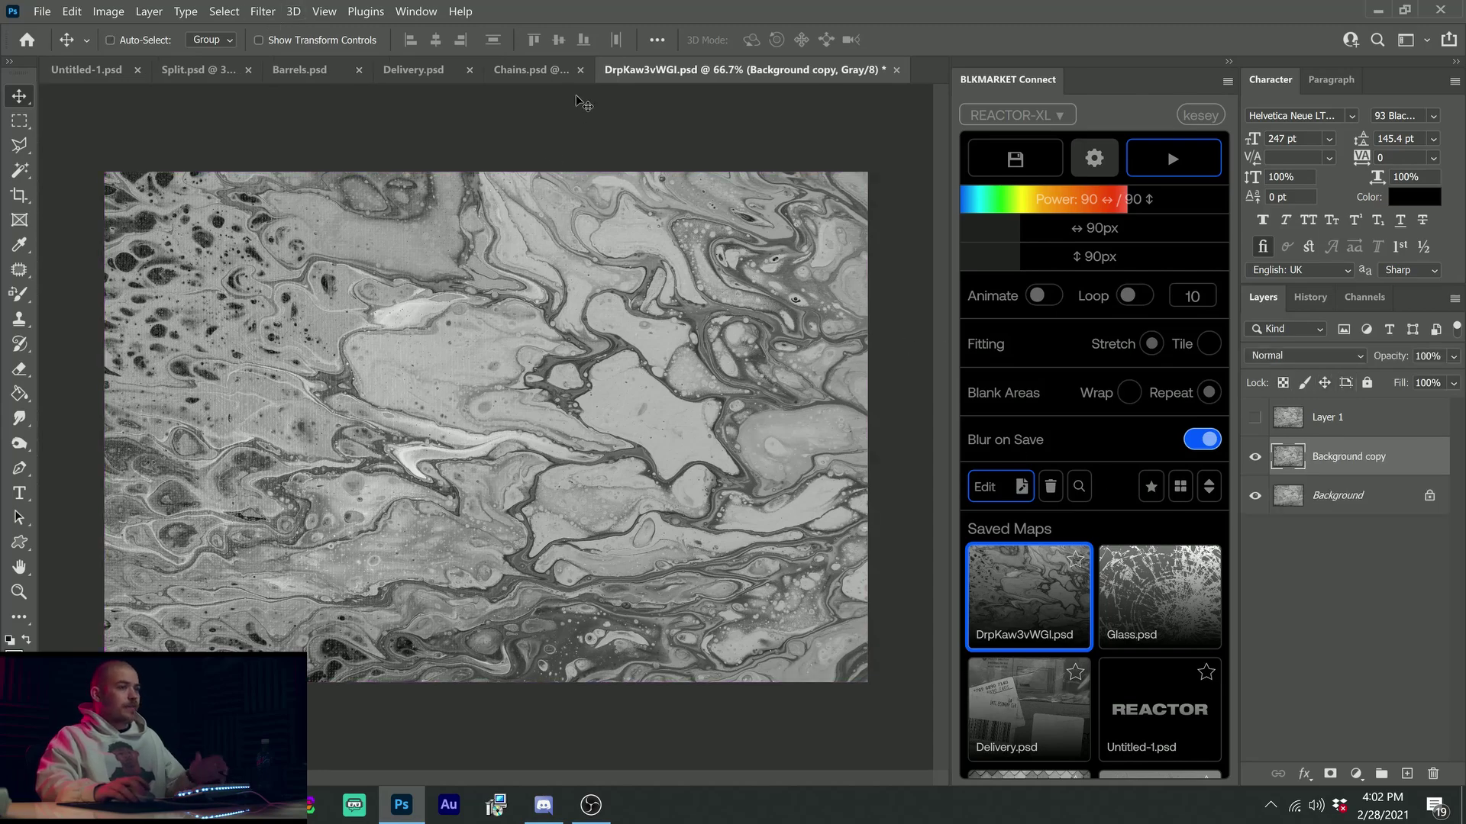
Apply a 10-pixel Gaussian Blur to the Background copy layer and save the map file
left_click(269, 15)
mouse_move(355, 219)
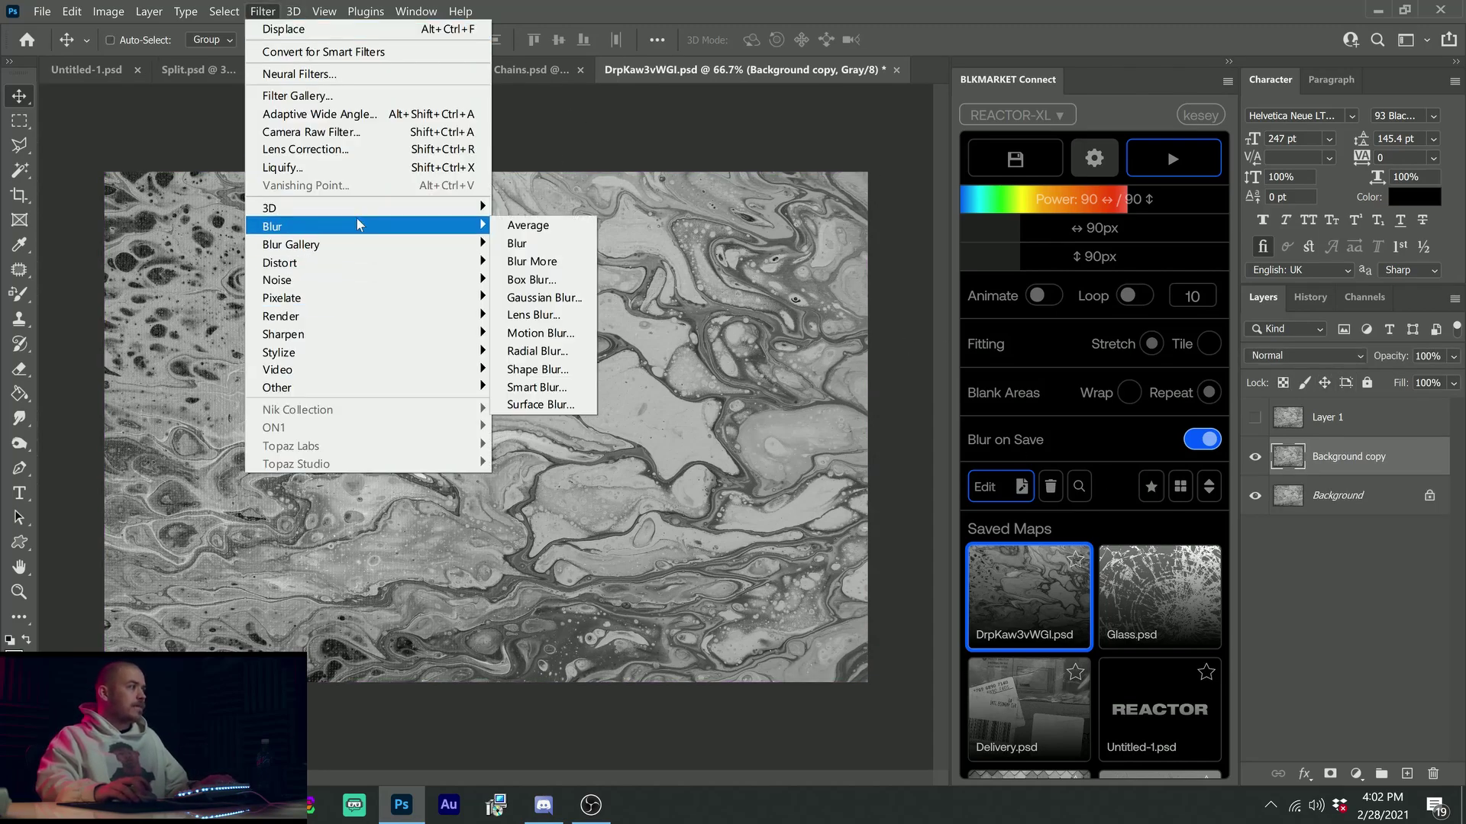
left_click(543, 298)
type("5")
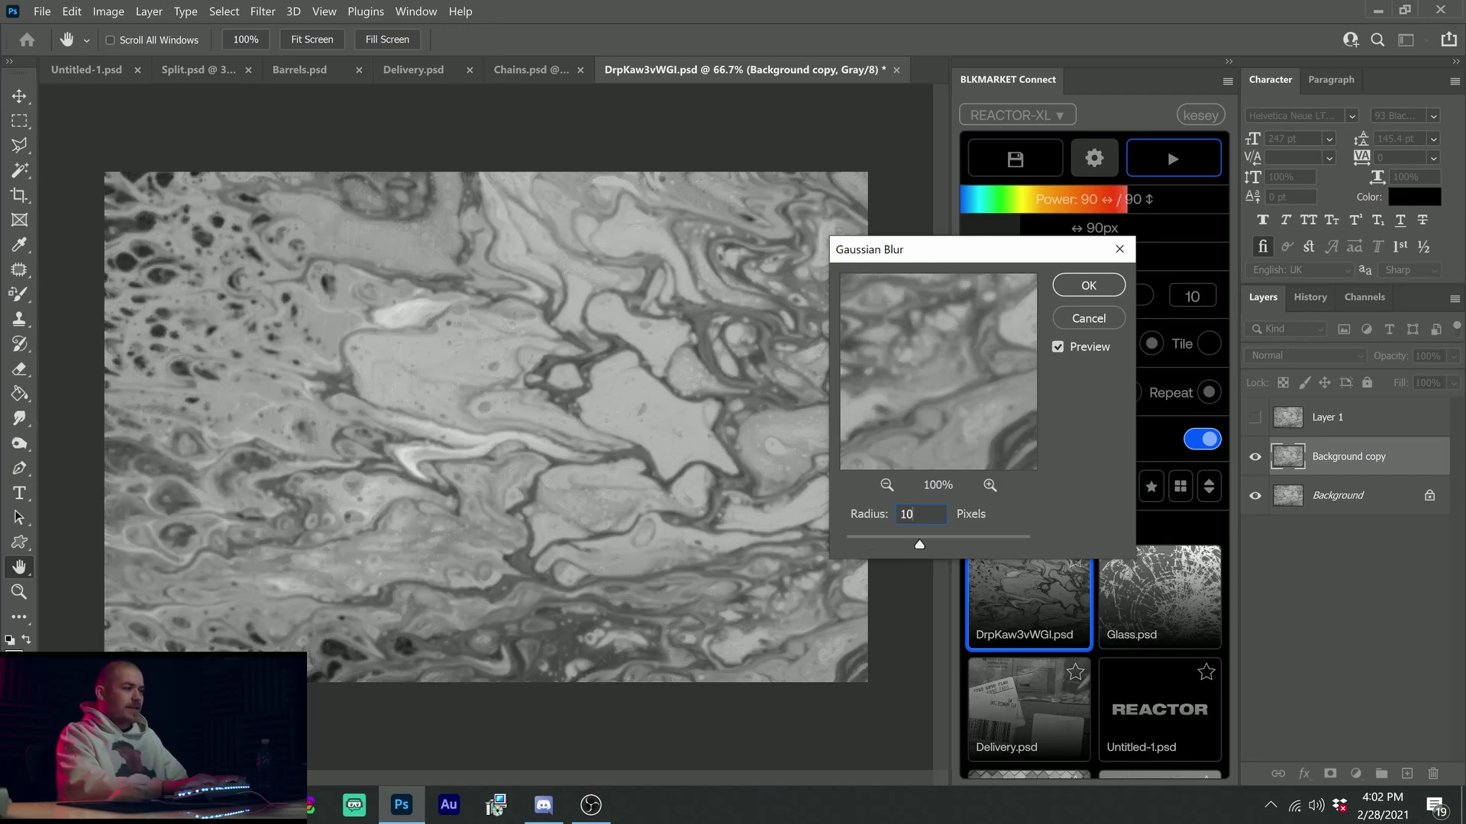
key("Return")
key("ctrl+s")
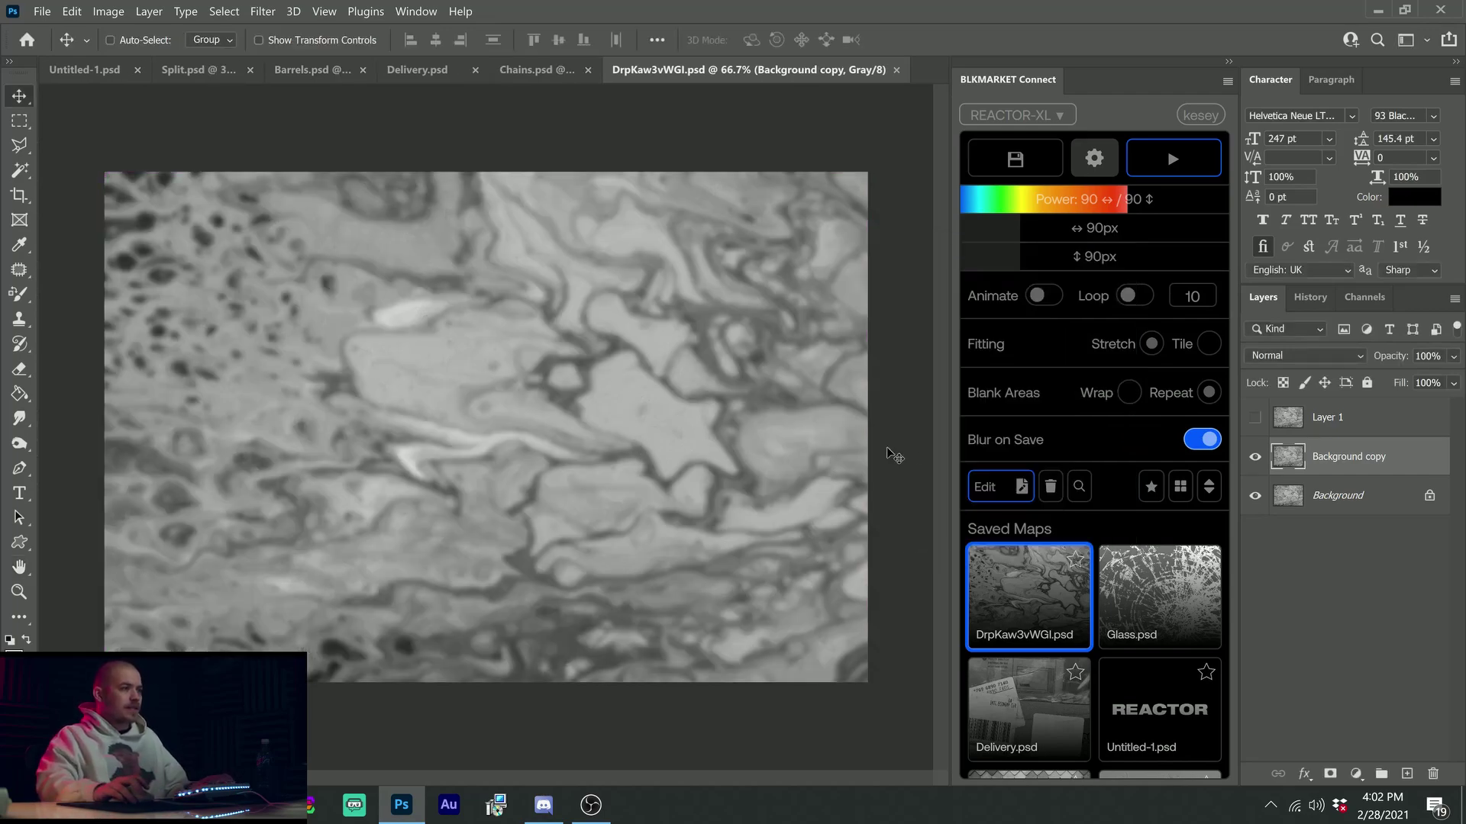
Overwrite the saved DrpKaw3vWGI.psd map with a 10-pixel Gaussian Blur on save, and turn off Blur on Save
left_click(1015, 159)
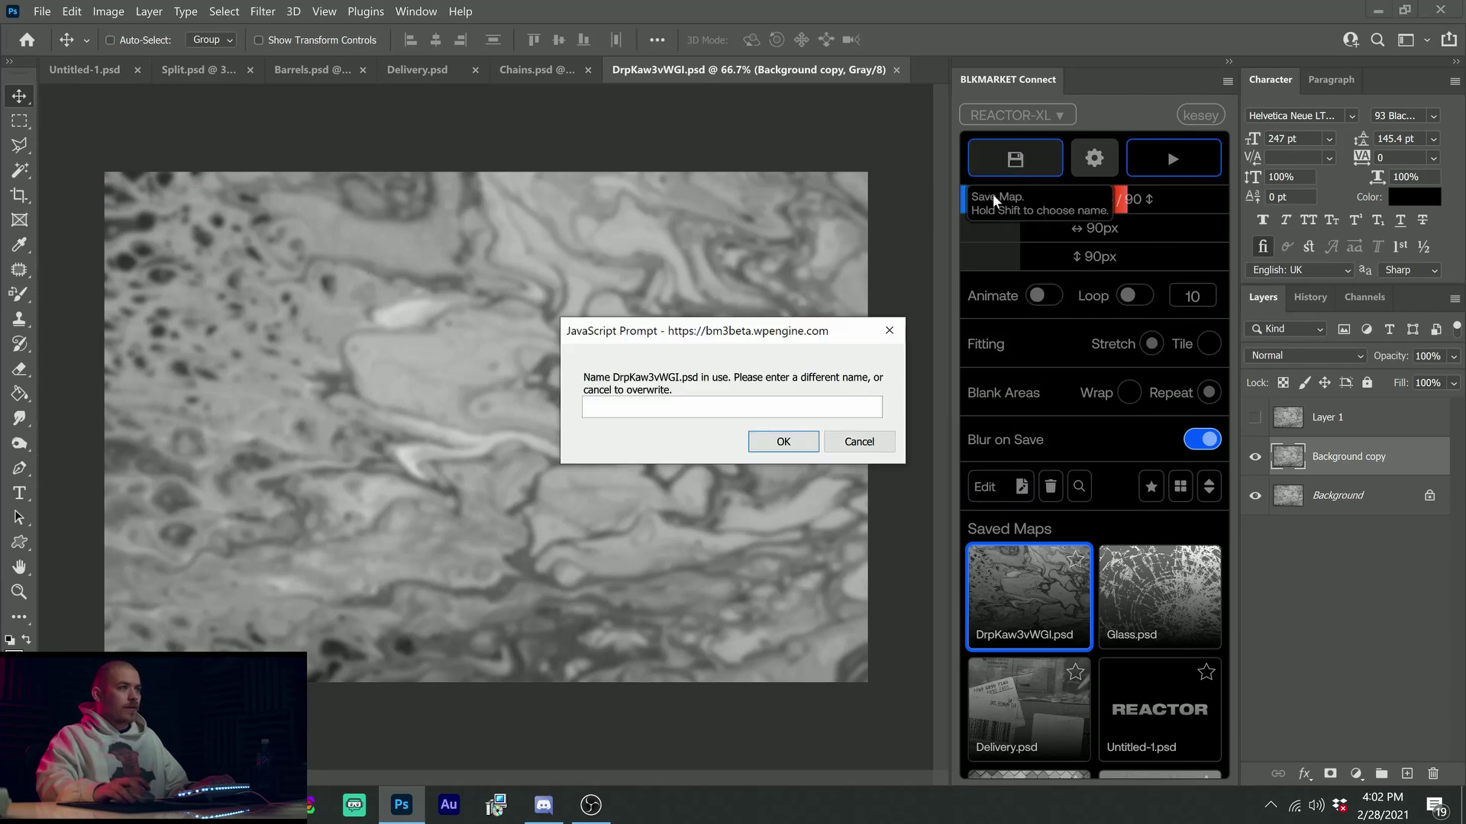
left_click(794, 446)
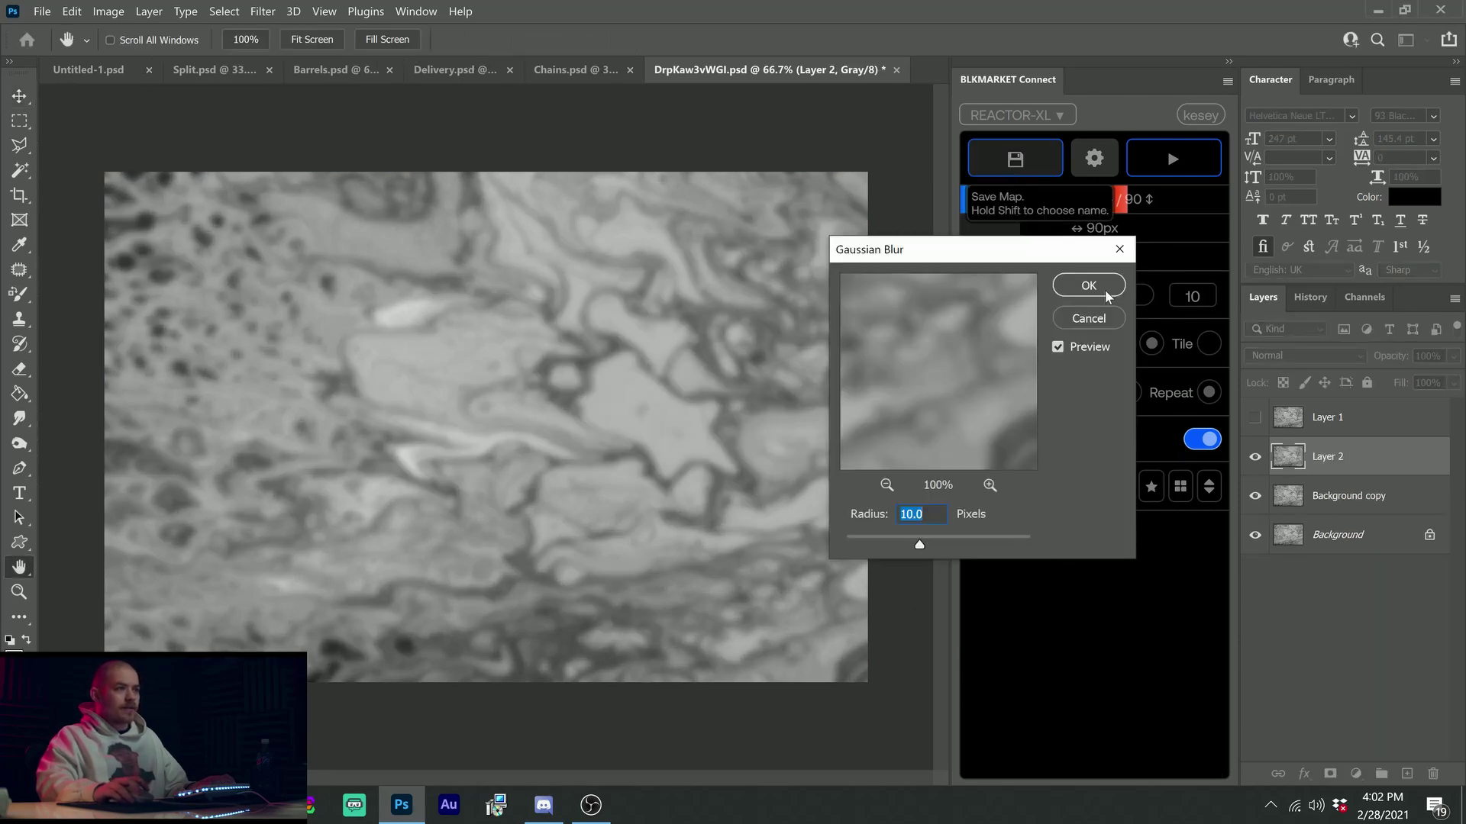
left_click(1113, 286)
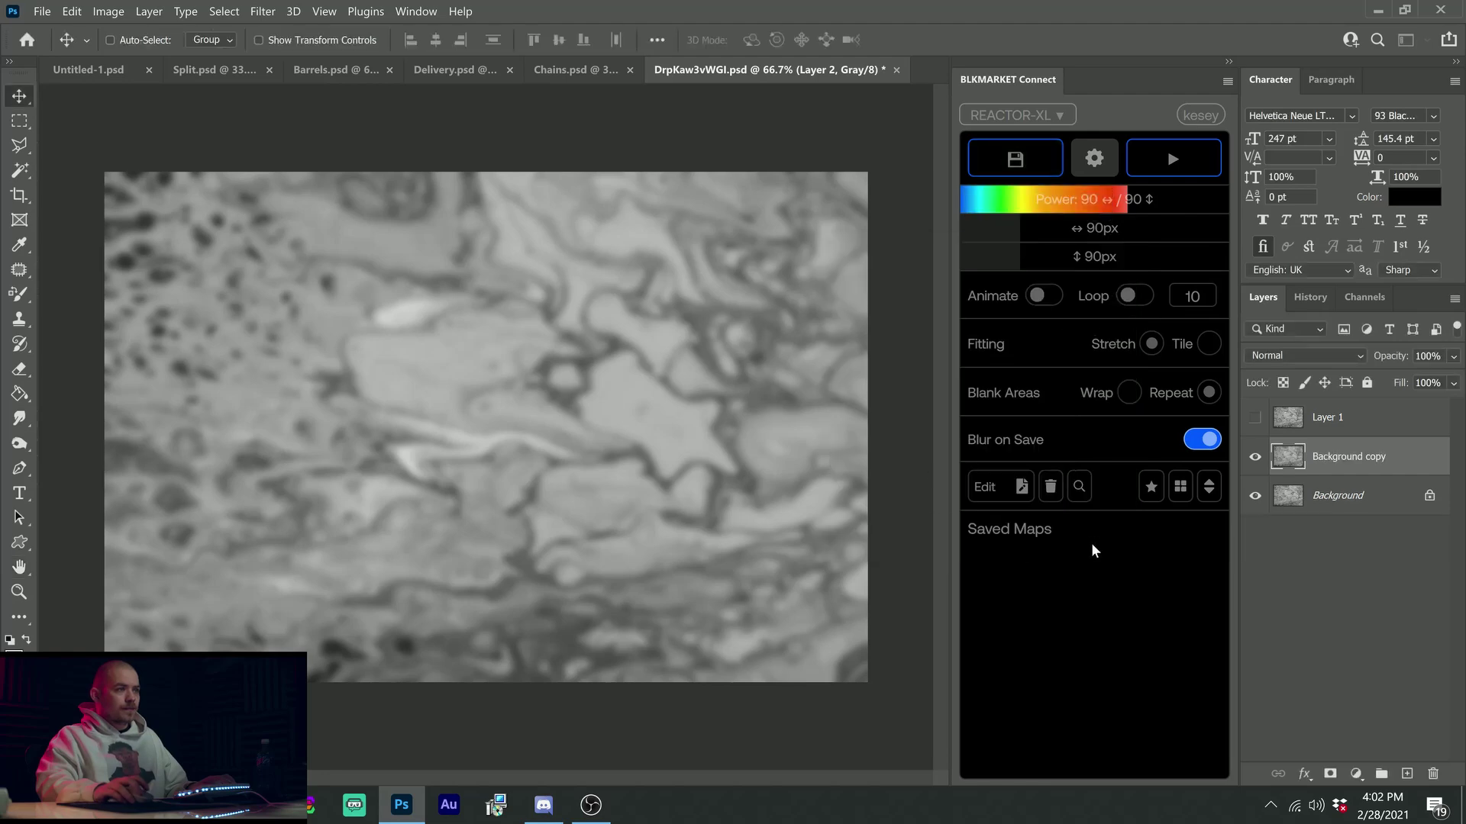
left_click(1191, 449)
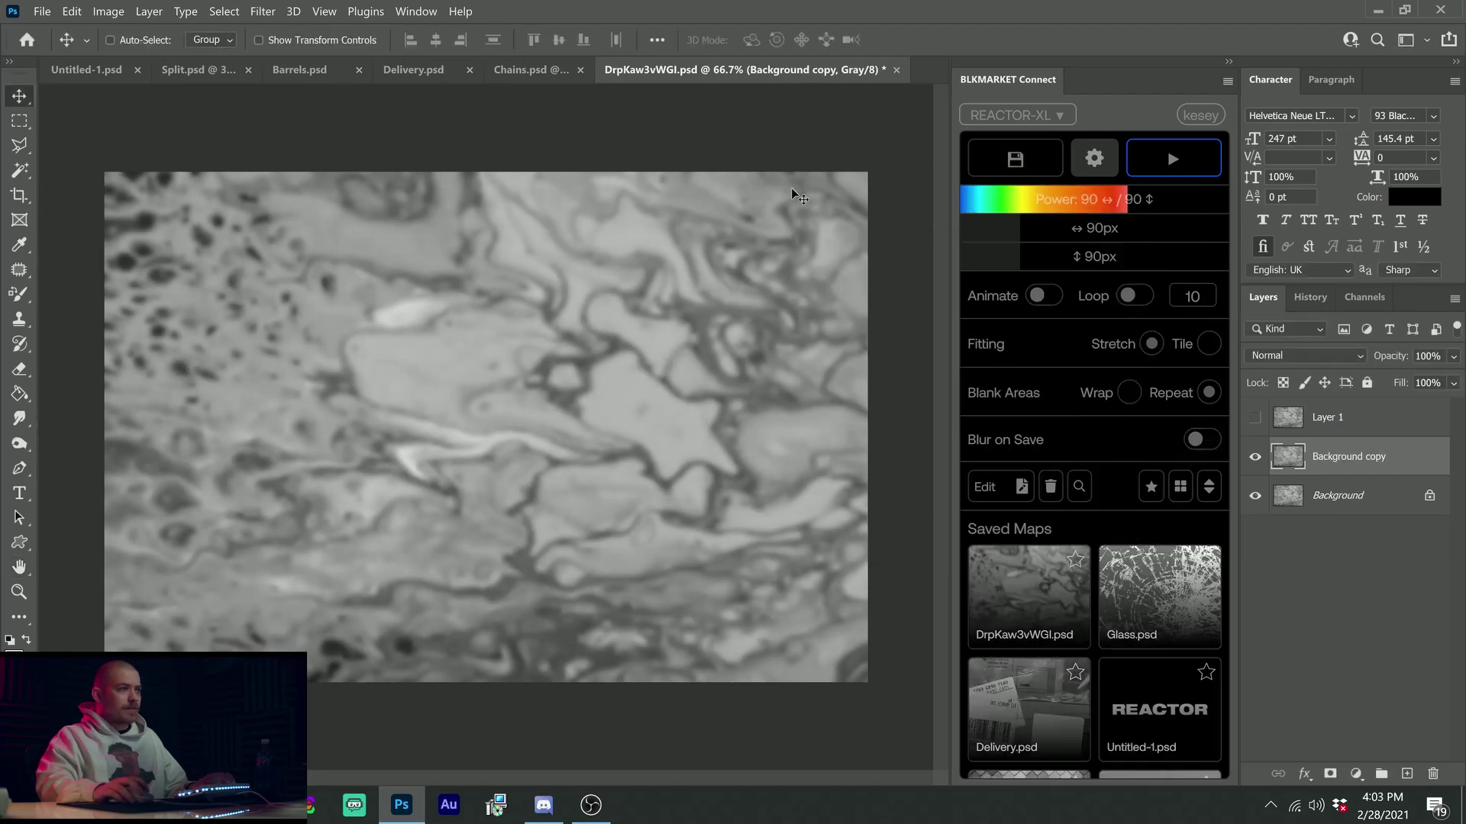
Return to Untitled-1.psd, undo the last displacement, and run the more strongly blurred DrpKaw3vWGI.psd map on REACTOR
left_click(122, 71)
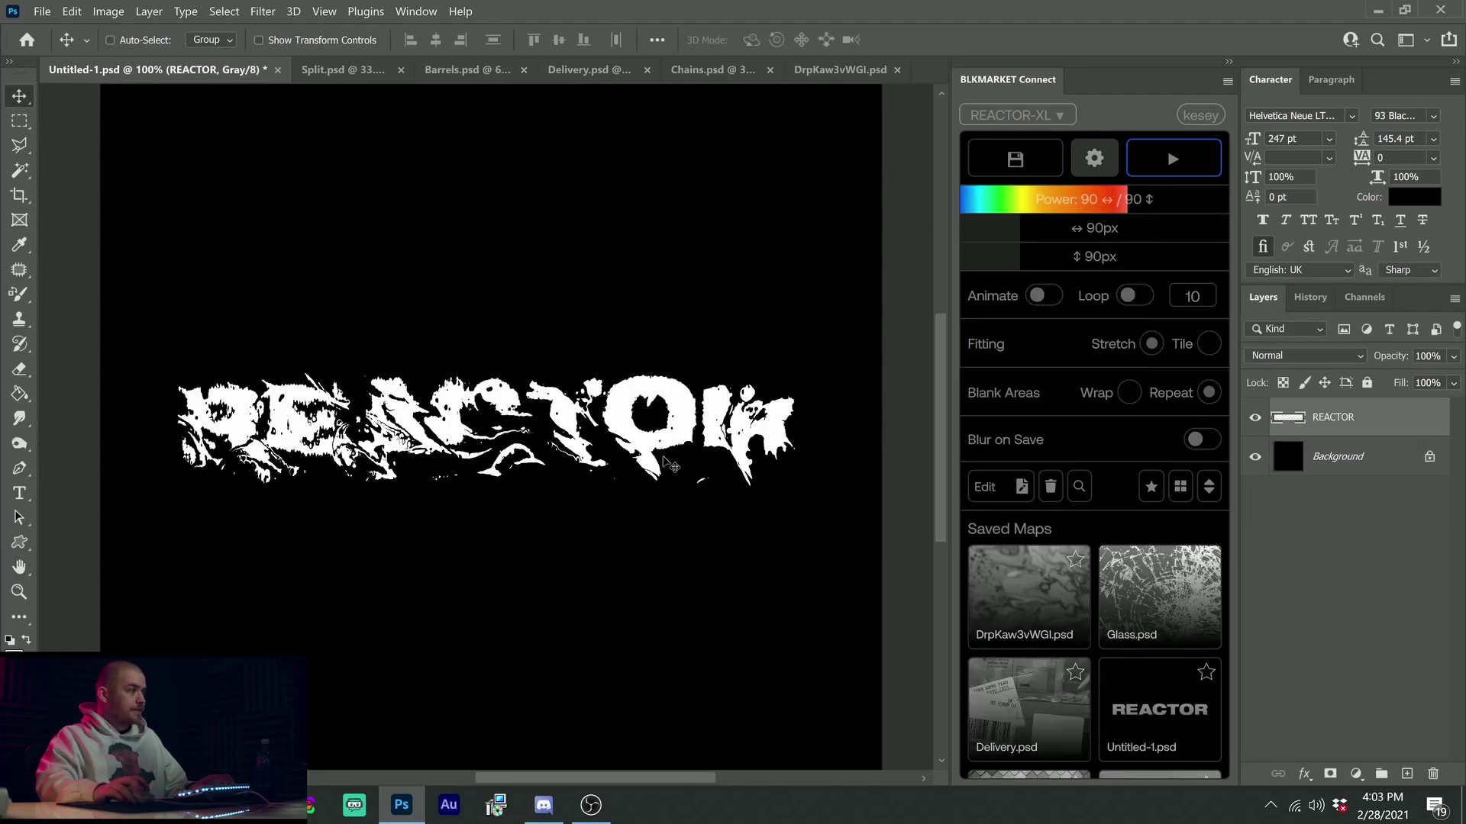
left_click(984, 487)
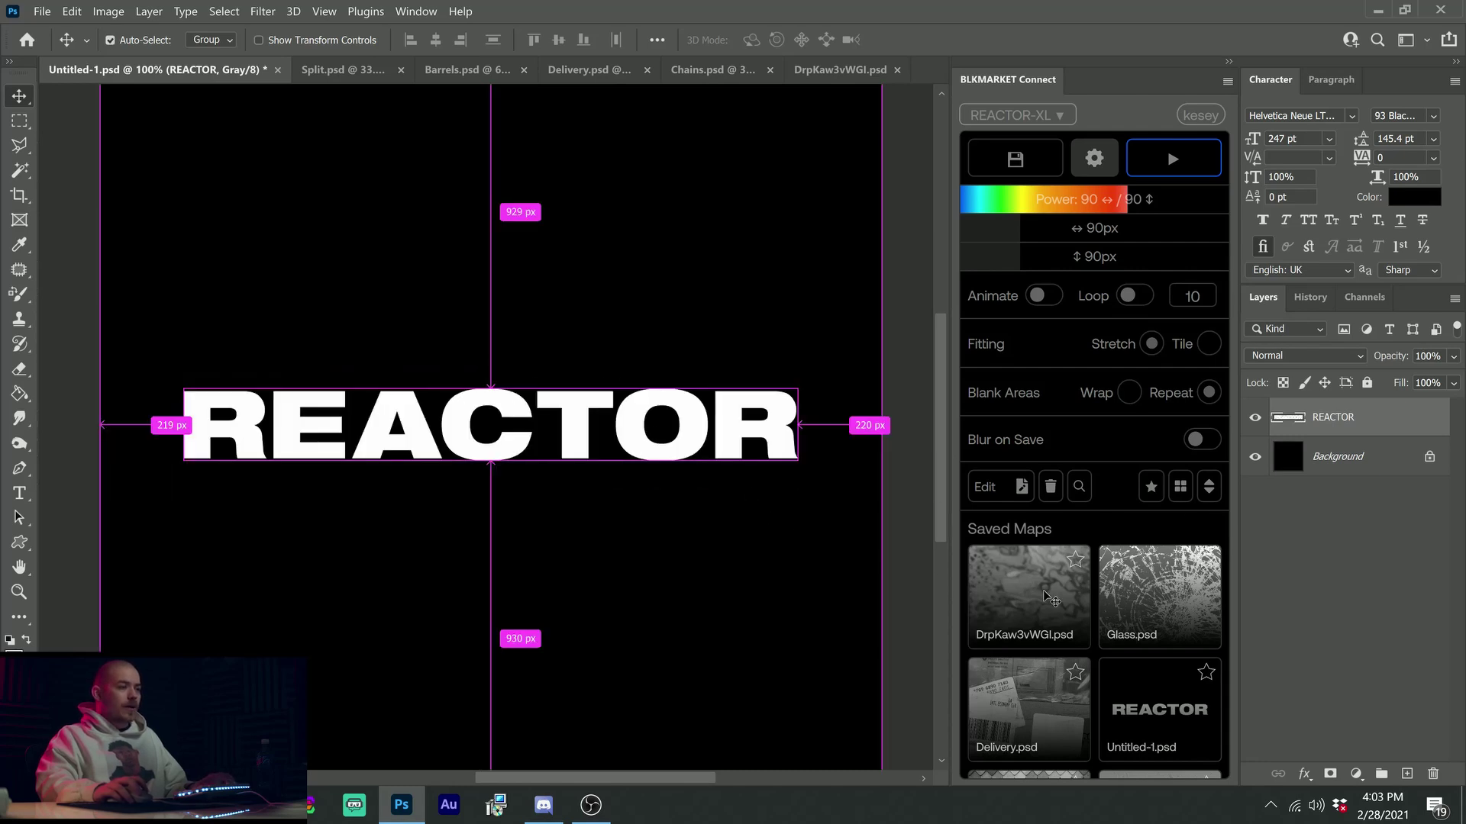
mouse_move(1025, 601)
left_click(988, 571)
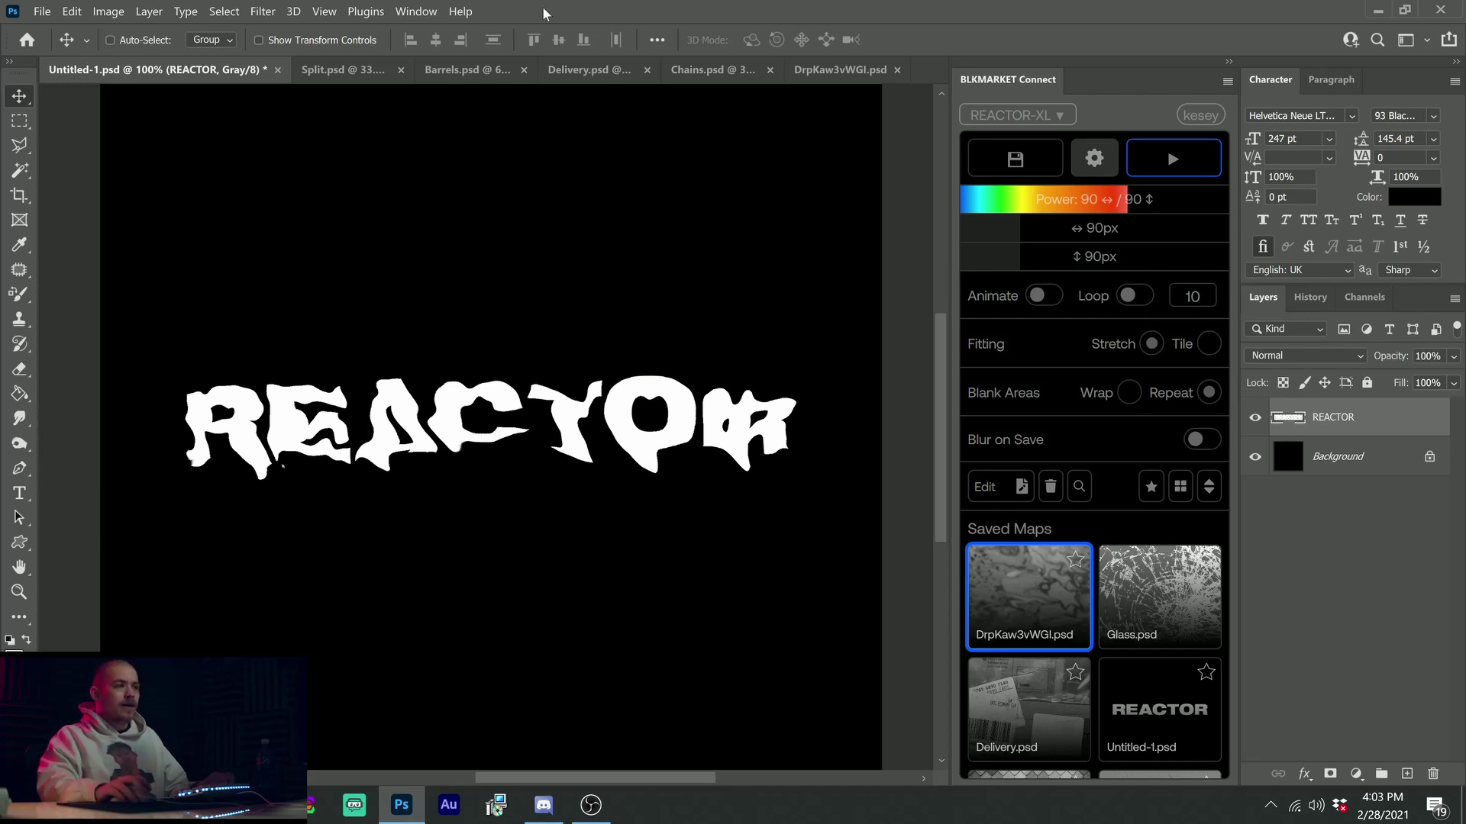
Compare the last two Reactor states in the document history, finishing on the earlier one
left_click(1310, 297)
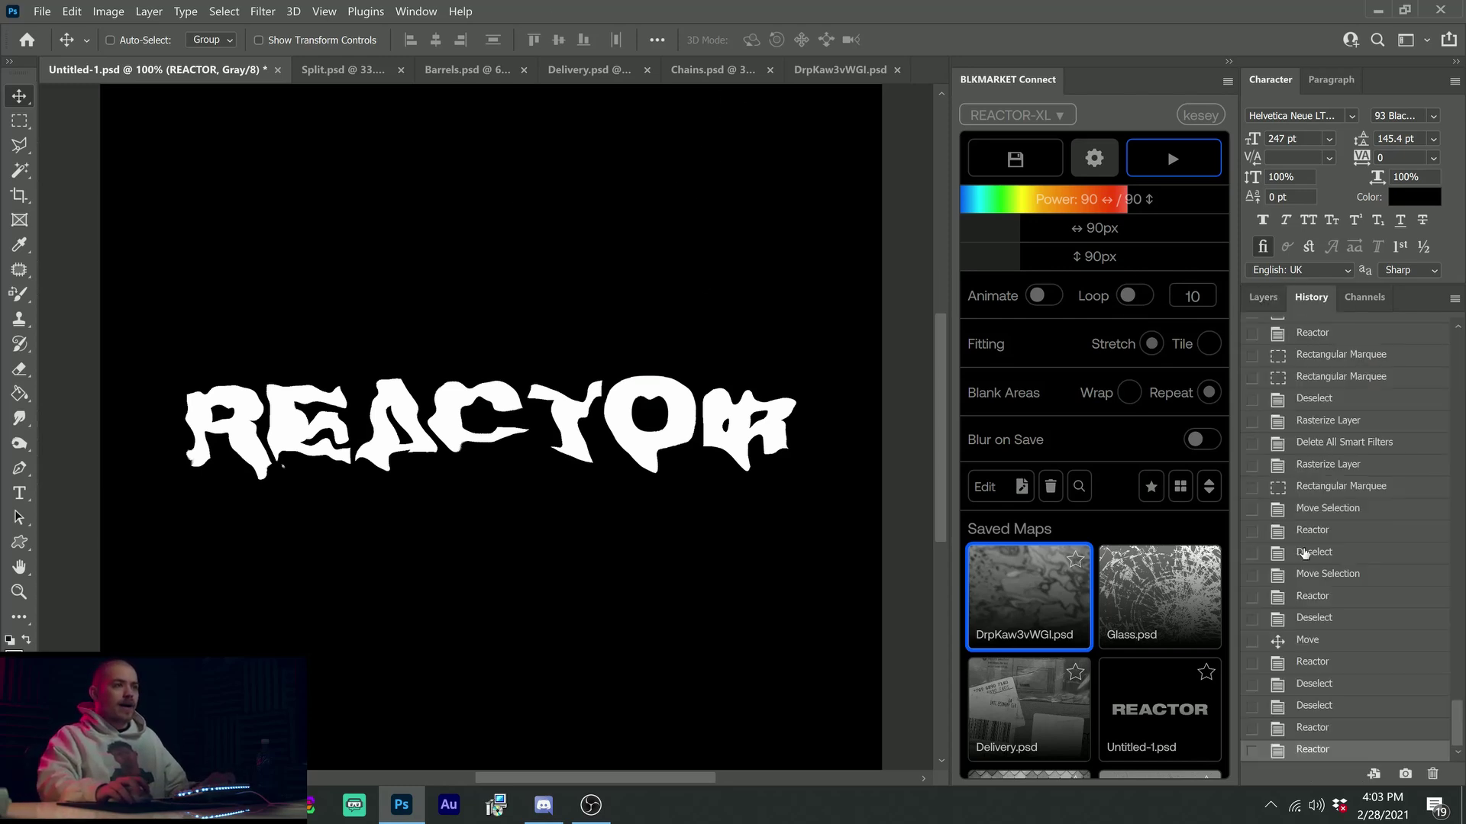
left_click(1340, 731)
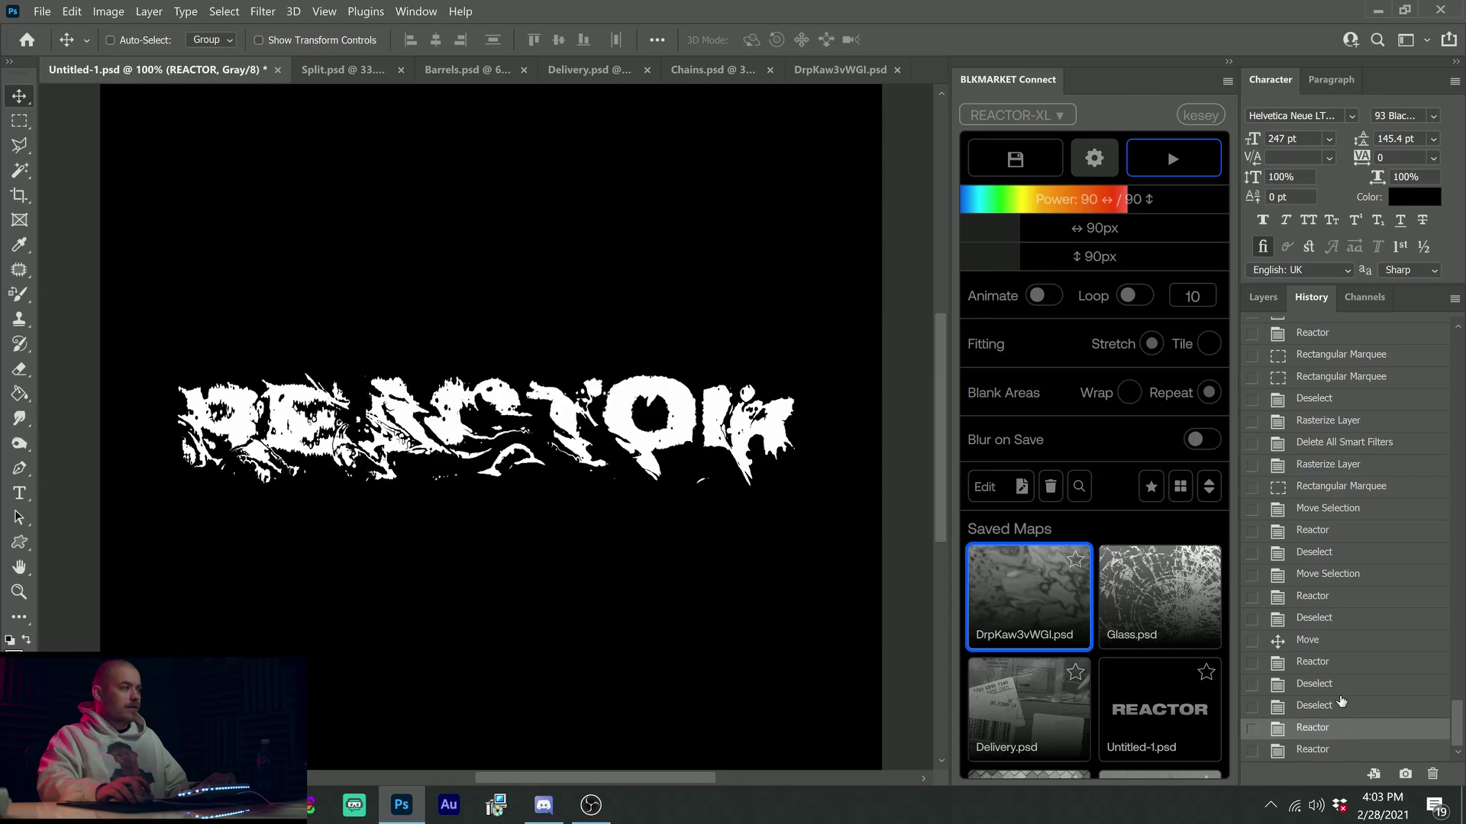
left_click(1329, 751)
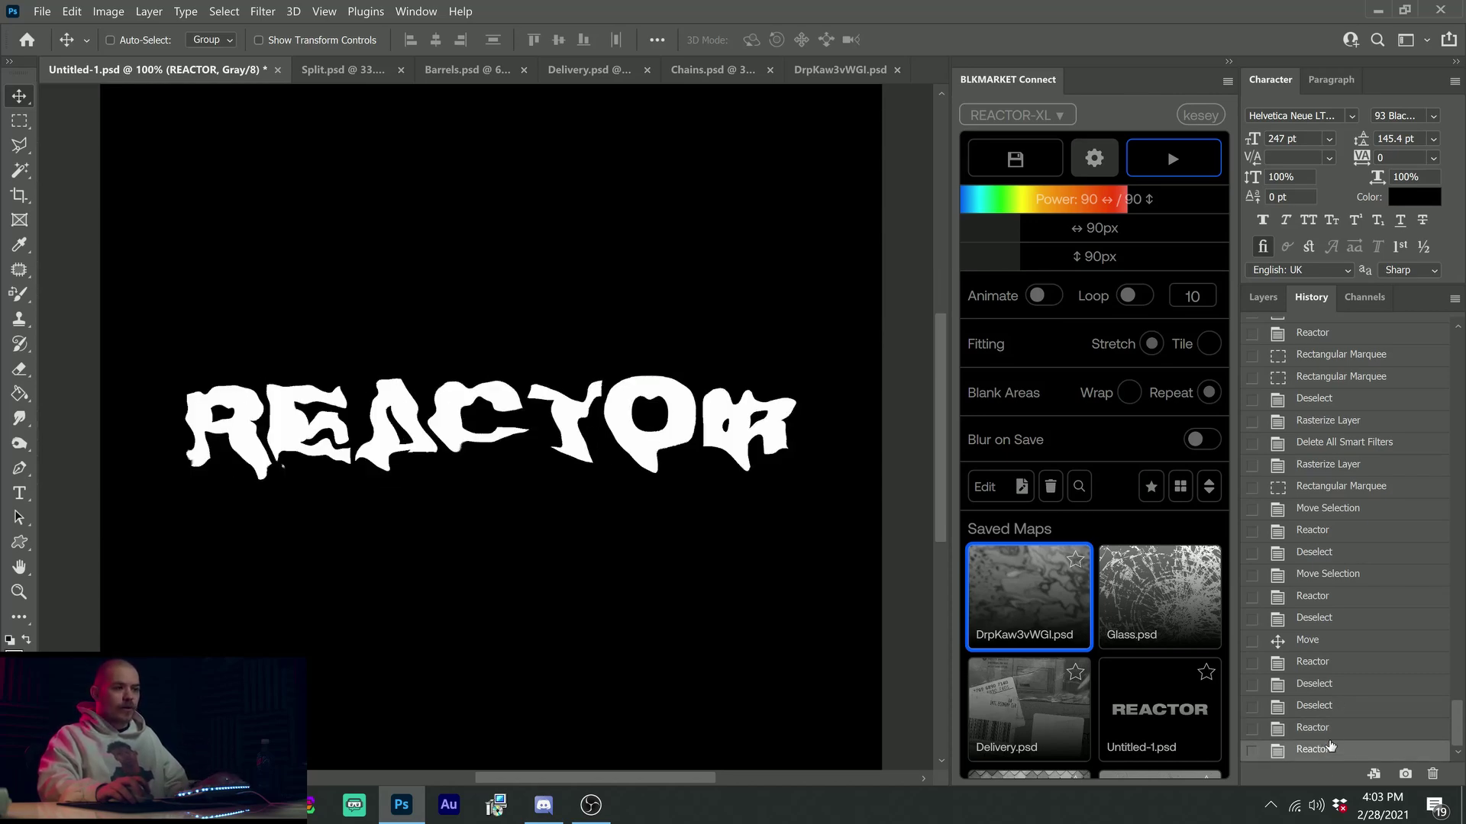
mouse_move(1055, 610)
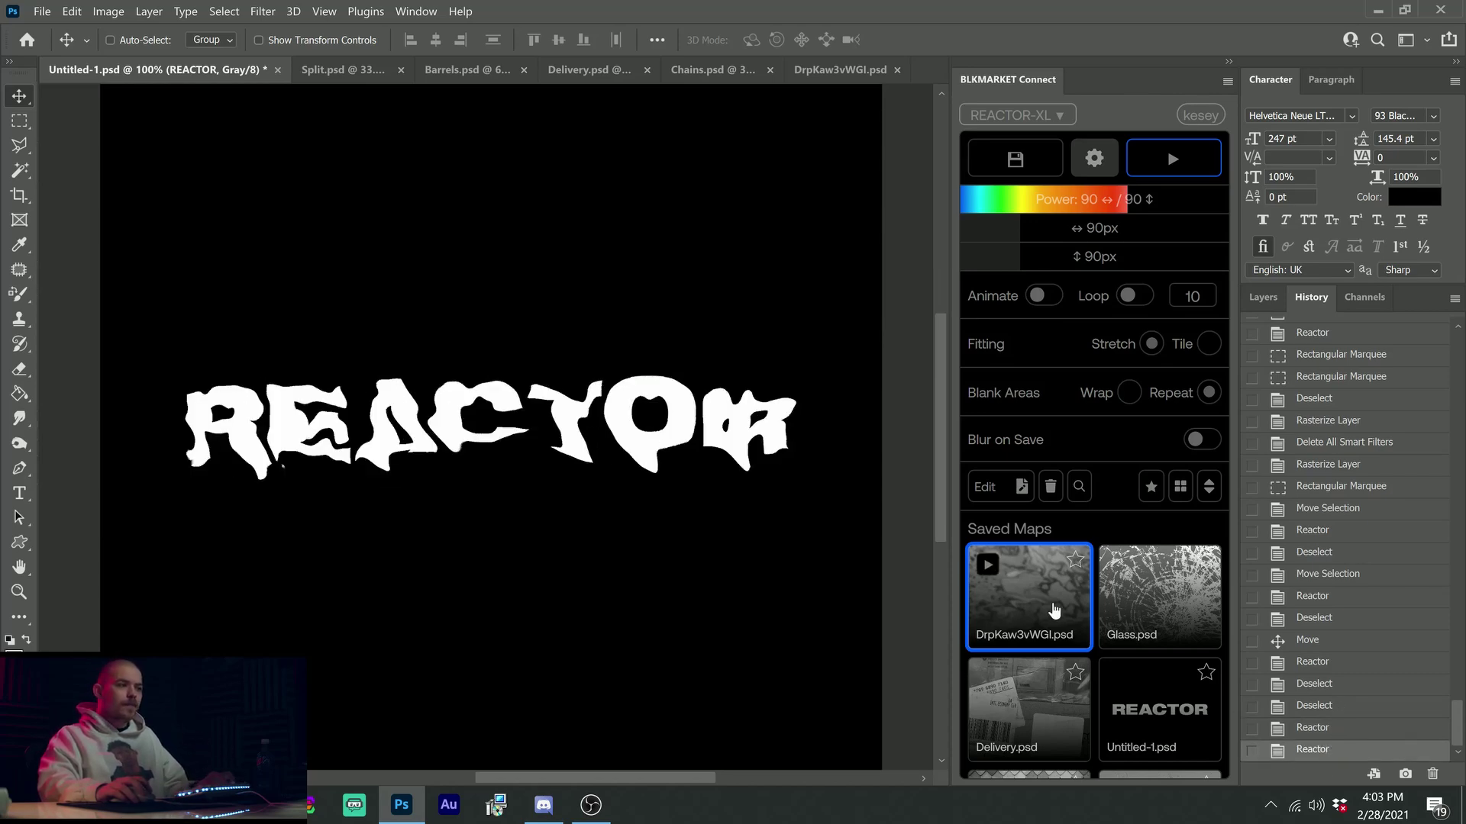
left_click(1313, 729)
Reopen the DrpKaw3vWGI.psd map for editing, hide the Background copy layer, and overwrite the saved map with the unblurred image
left_click(993, 486)
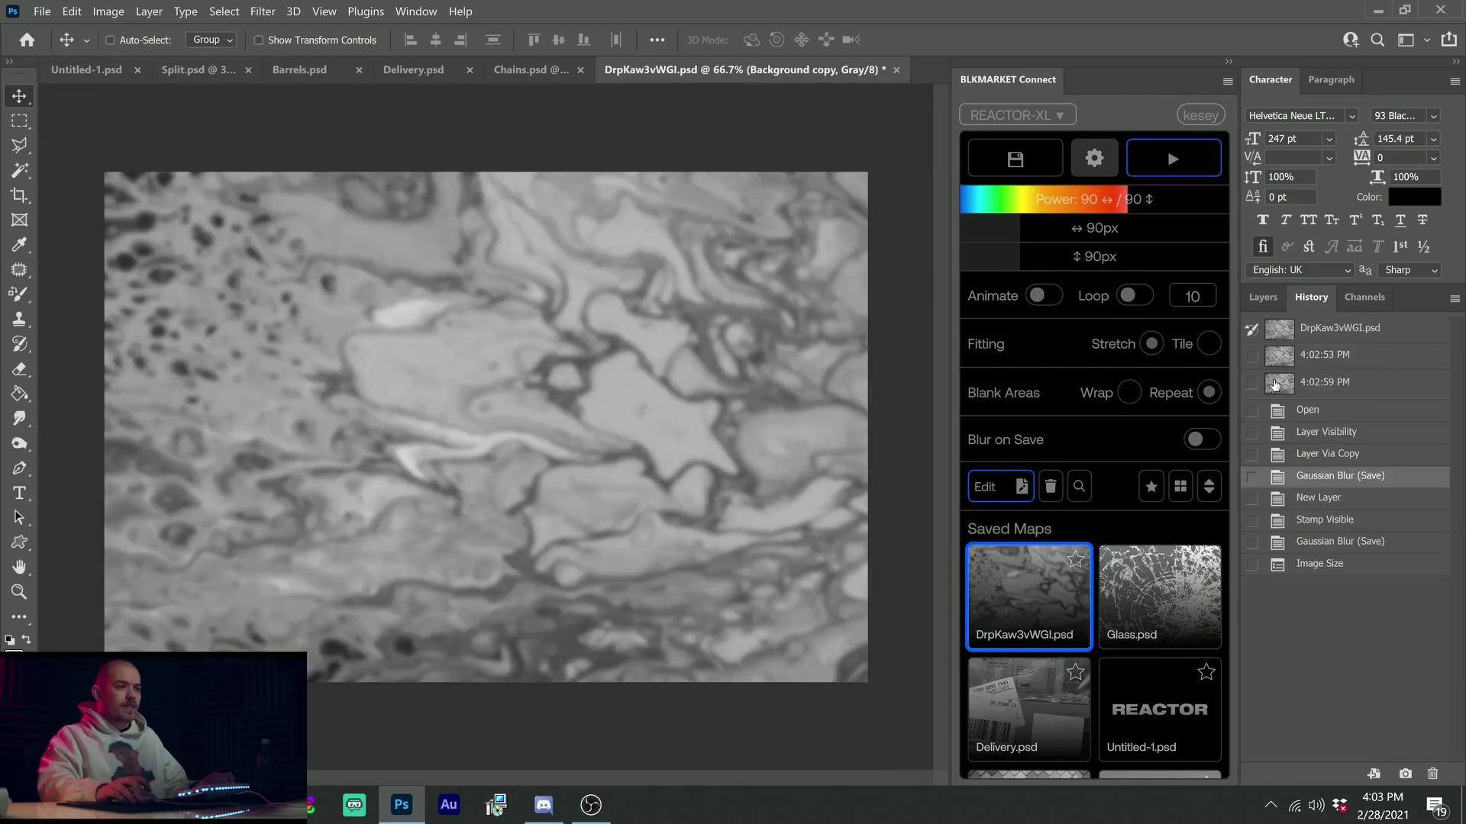
left_click(1262, 297)
left_click(1253, 458)
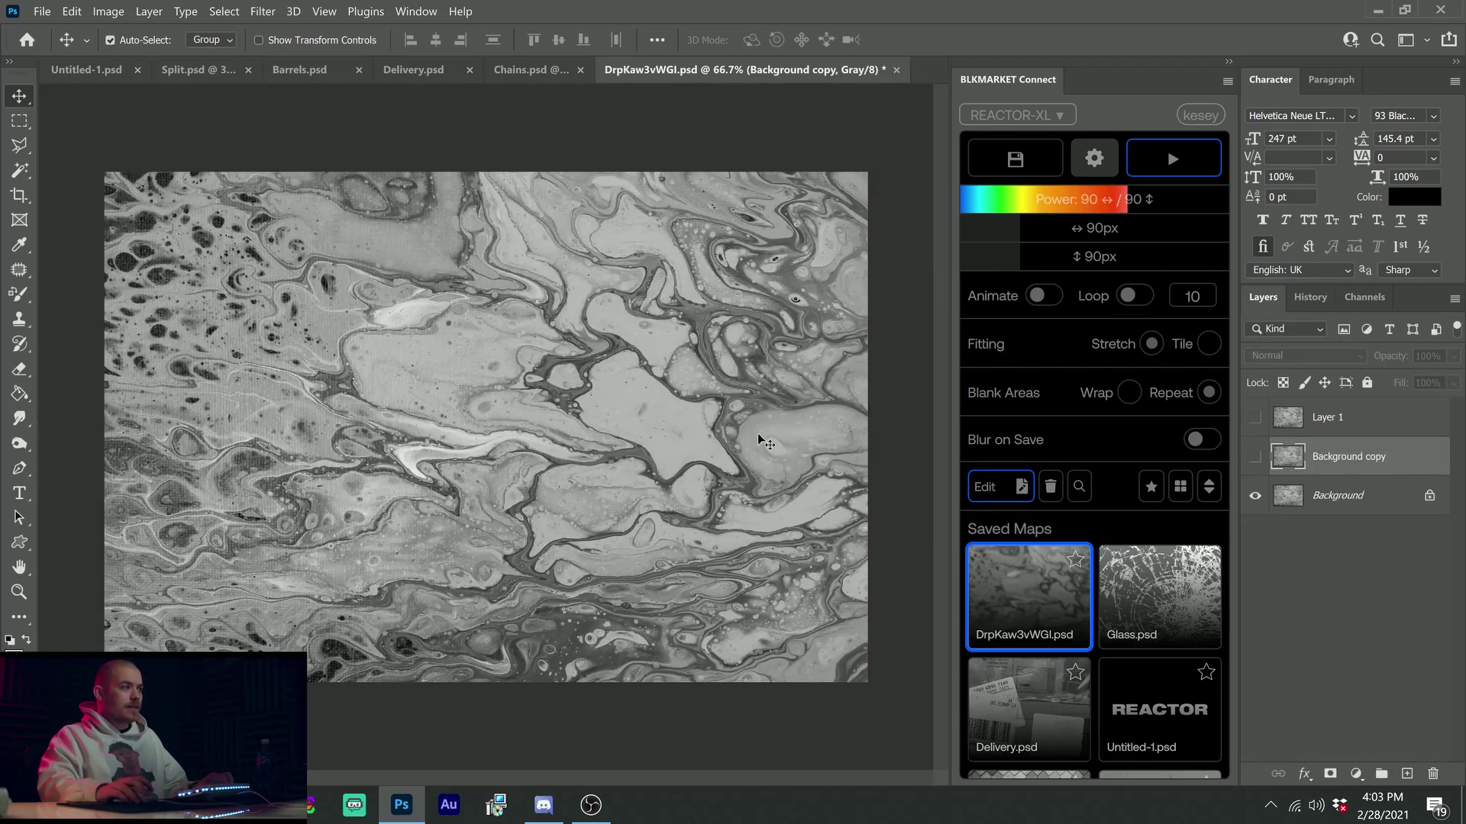
left_click(1016, 158)
left_click(855, 438)
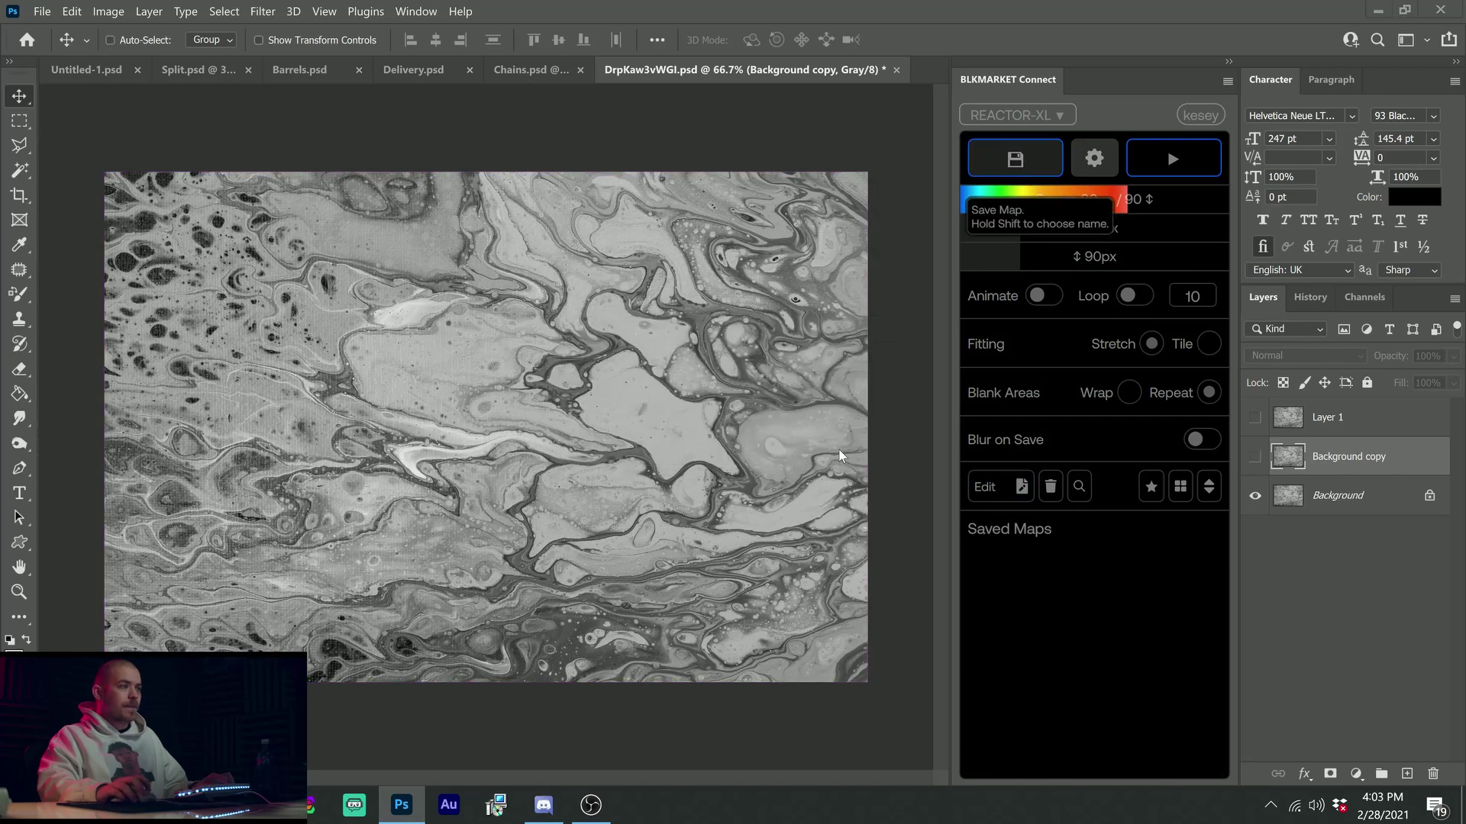
Return to Untitled-1.psd, undo the displacement on REACTOR, and run the unblurred DrpKaw3vWGI.psd map
left_click(89, 71)
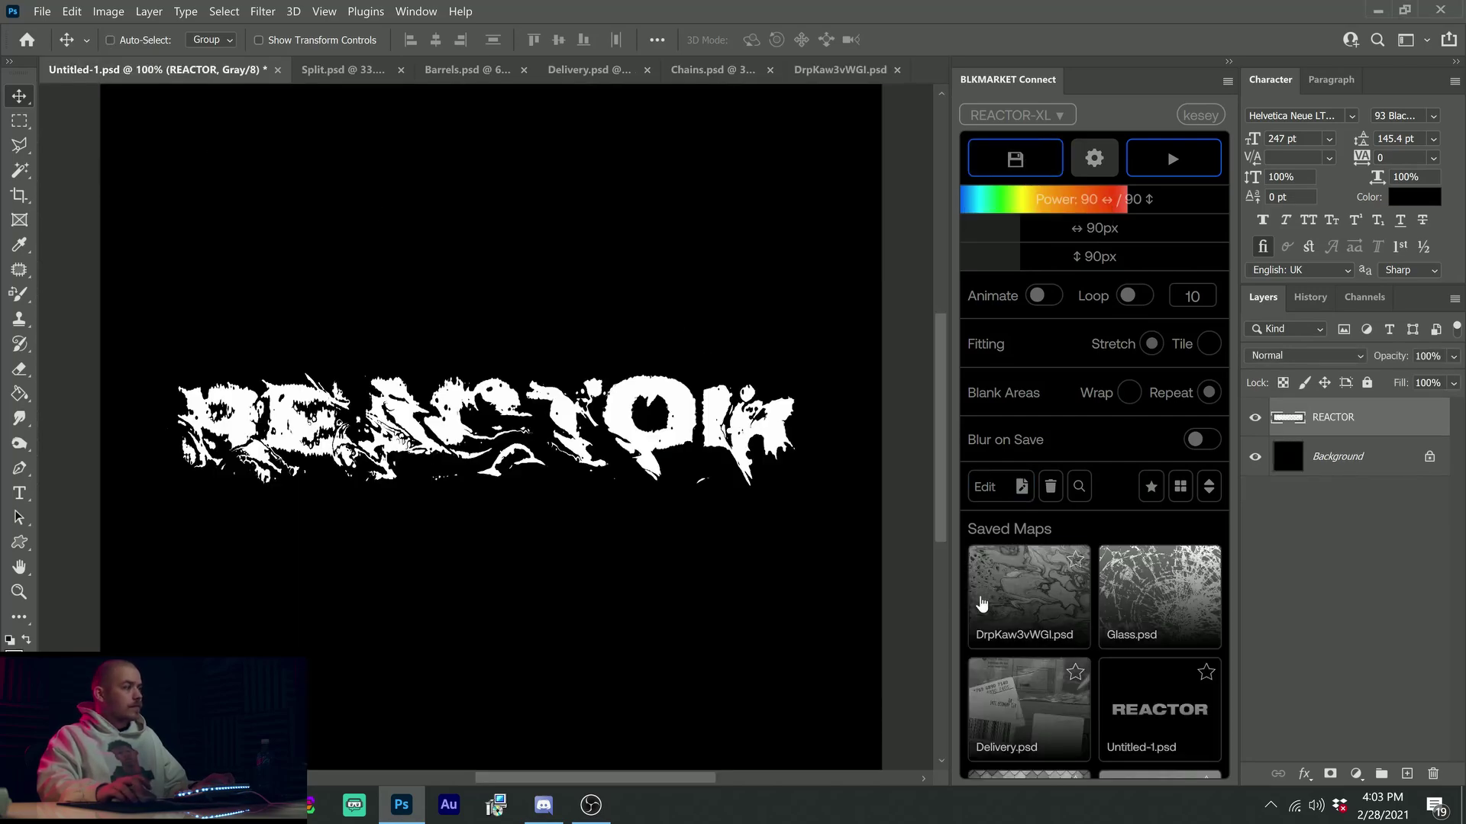
key("ctrl")
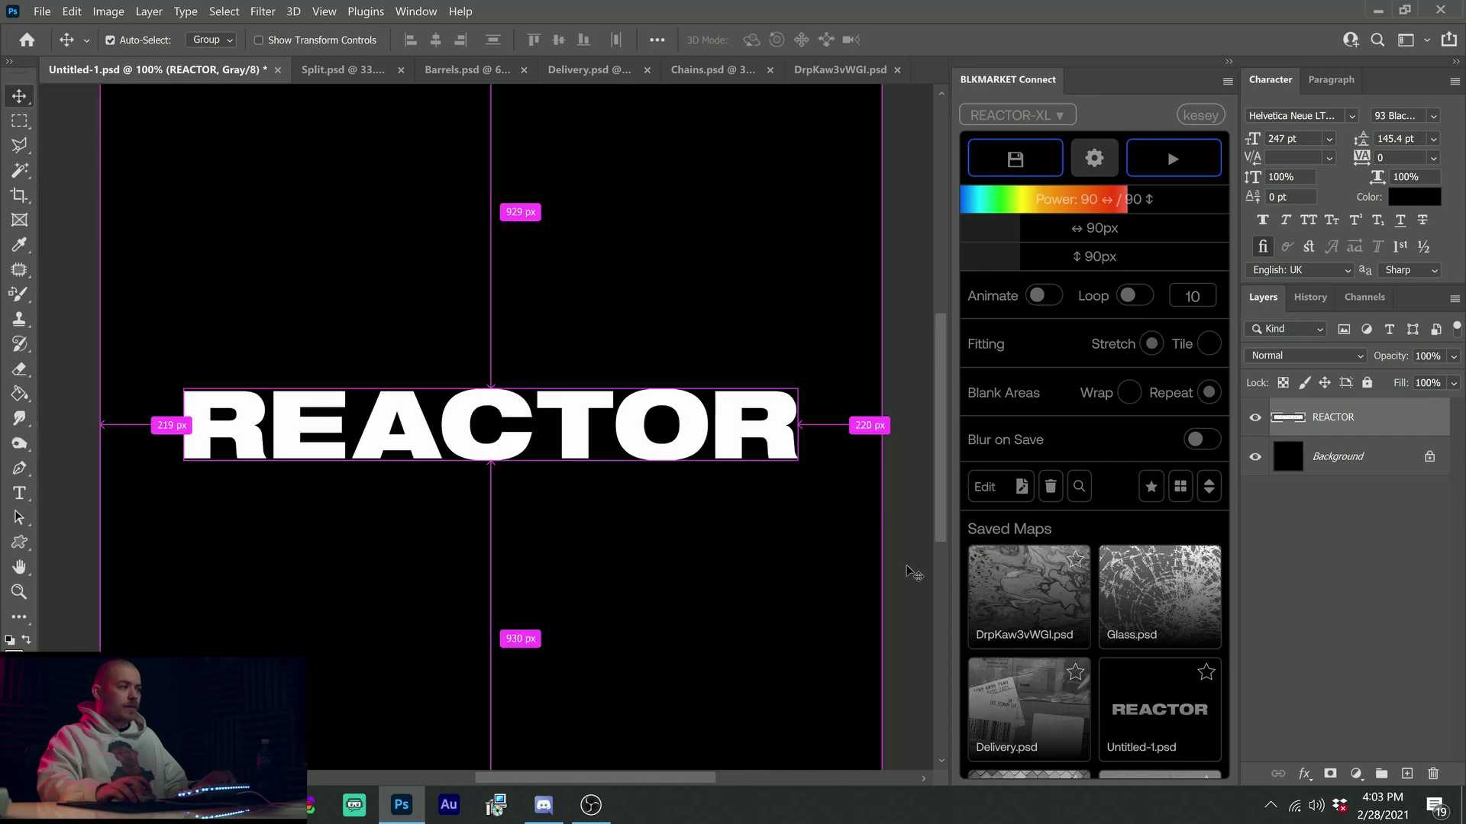
left_click(982, 571)
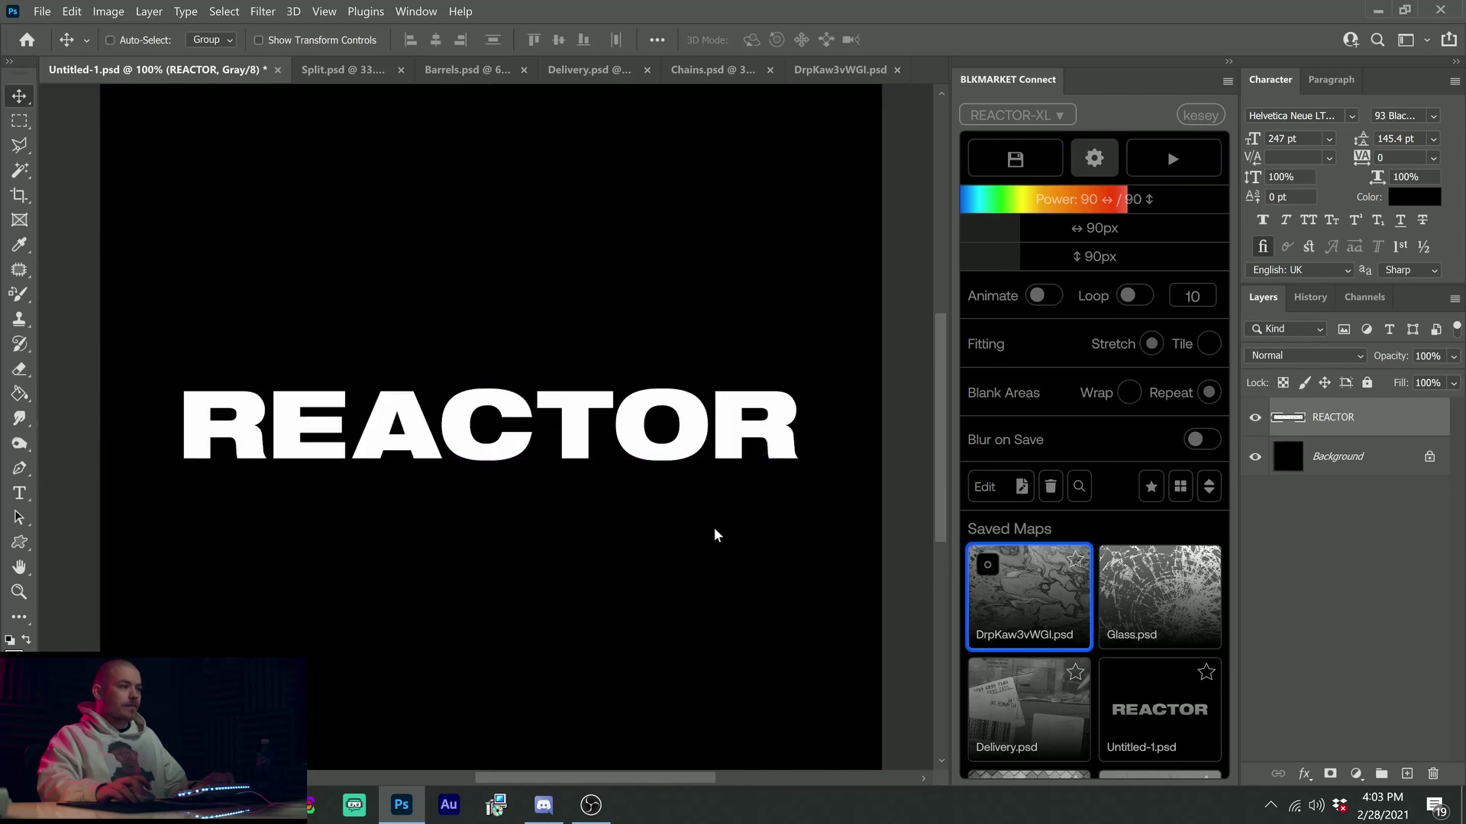
Compare the unblurred, heavily blurred and lightly blurred displacement results through the last three Reactor history states
left_click(1311, 300)
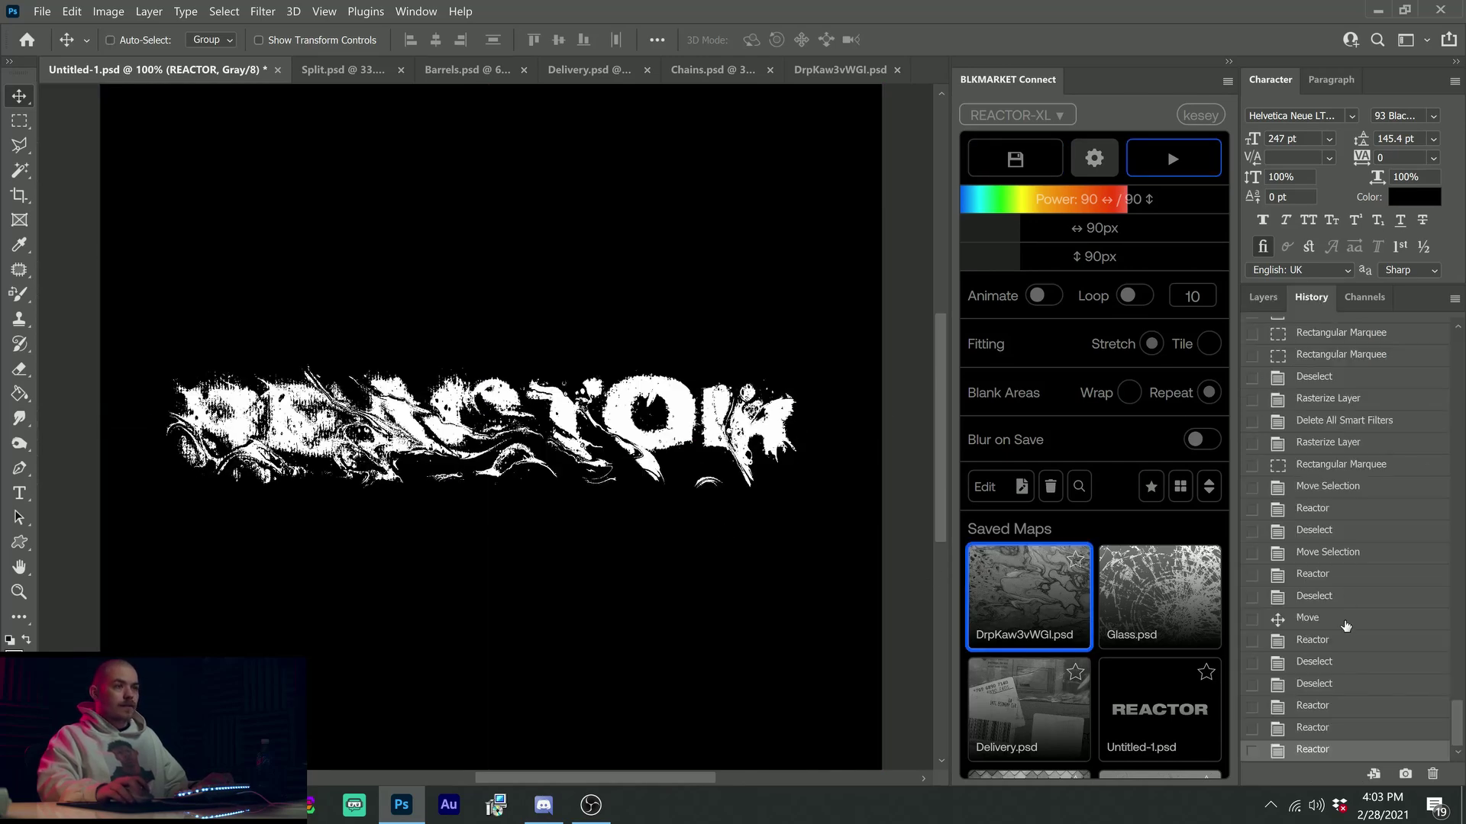
left_click(1331, 732)
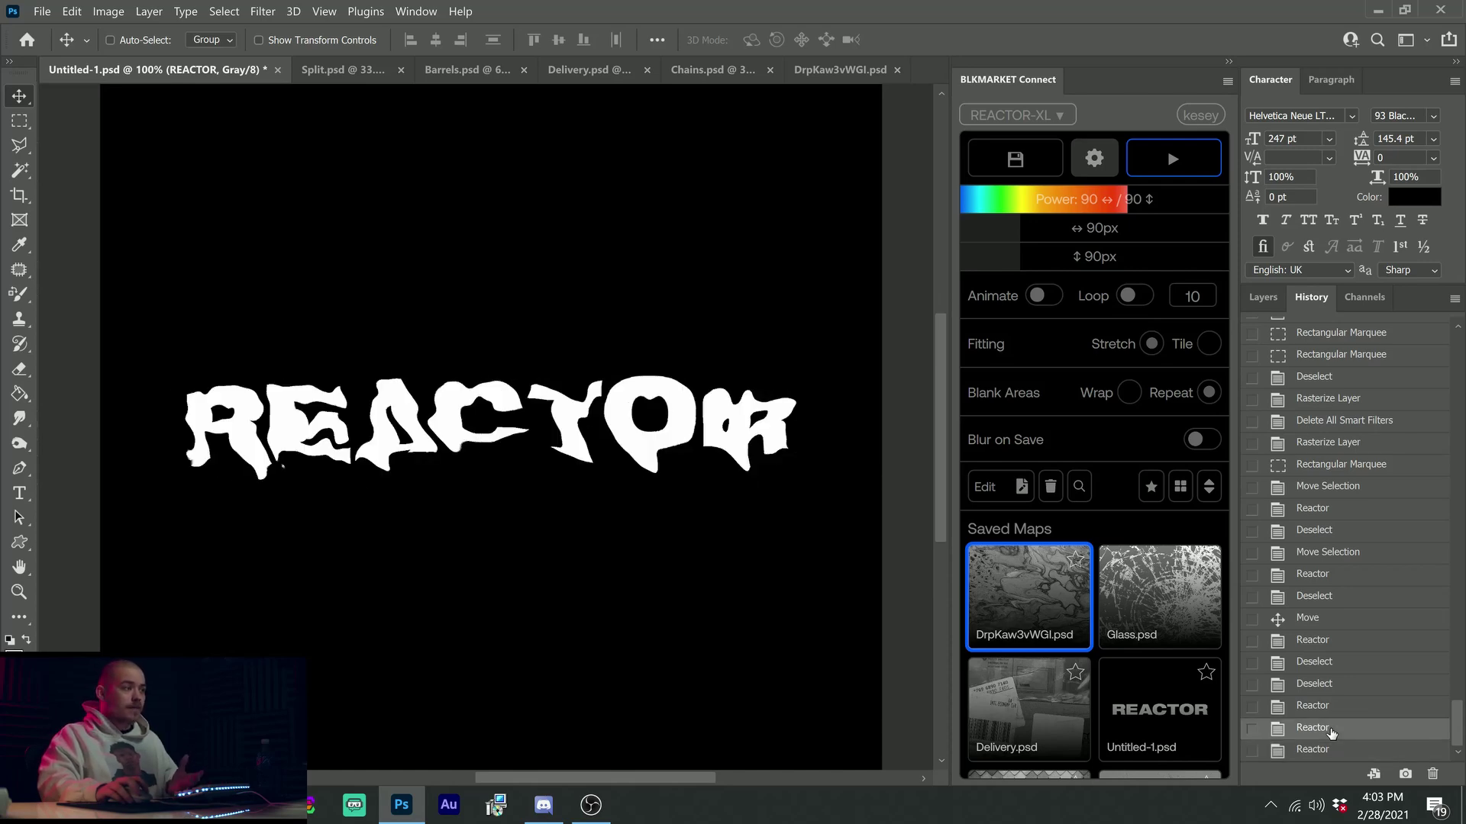
left_click(1355, 708)
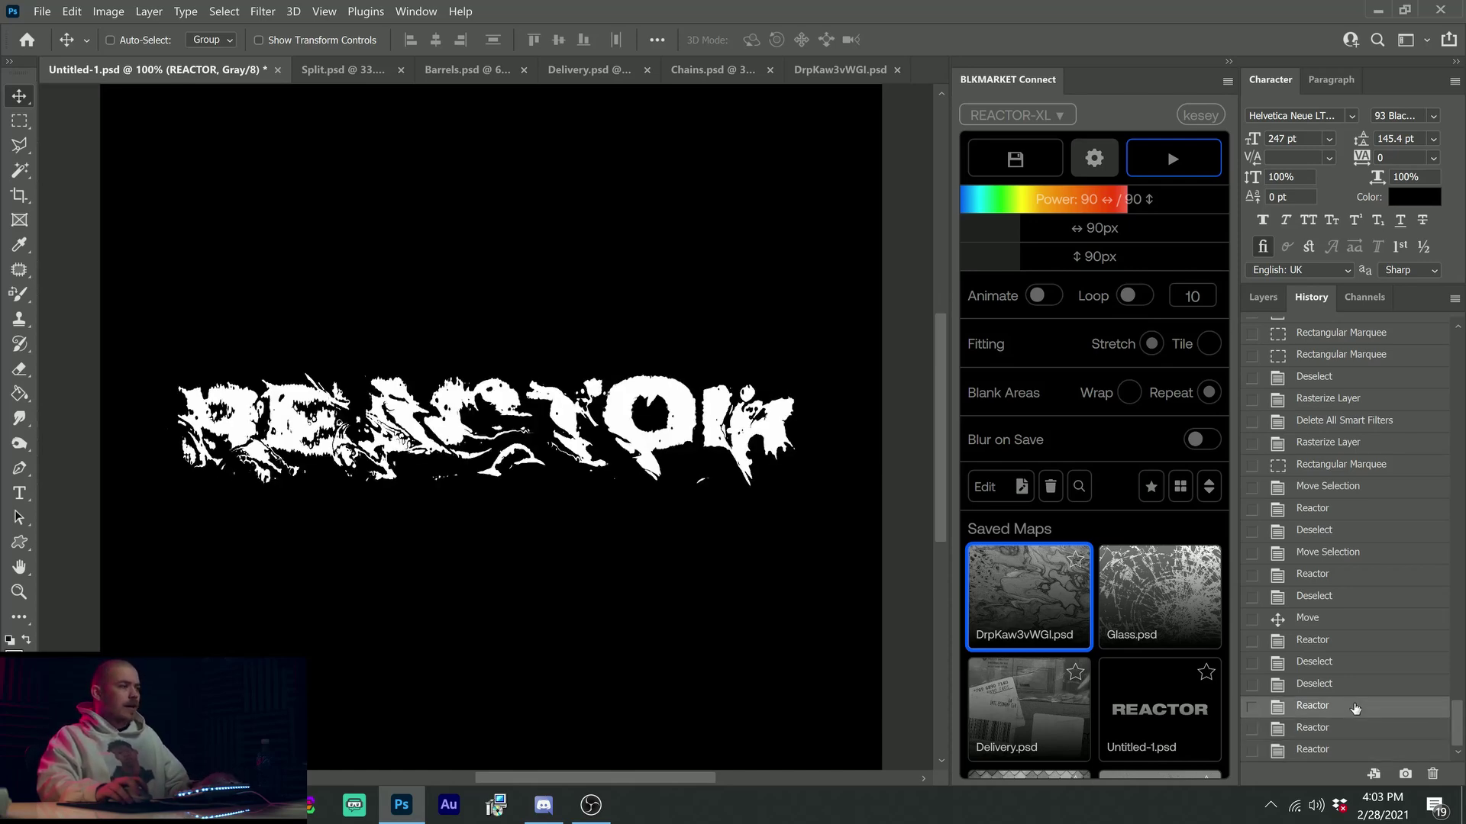
Compare the last Reactor history state with the third-to-last one close up on the REACTOR lettering, finishing on the earlier one
left_click(1335, 751)
key("z")
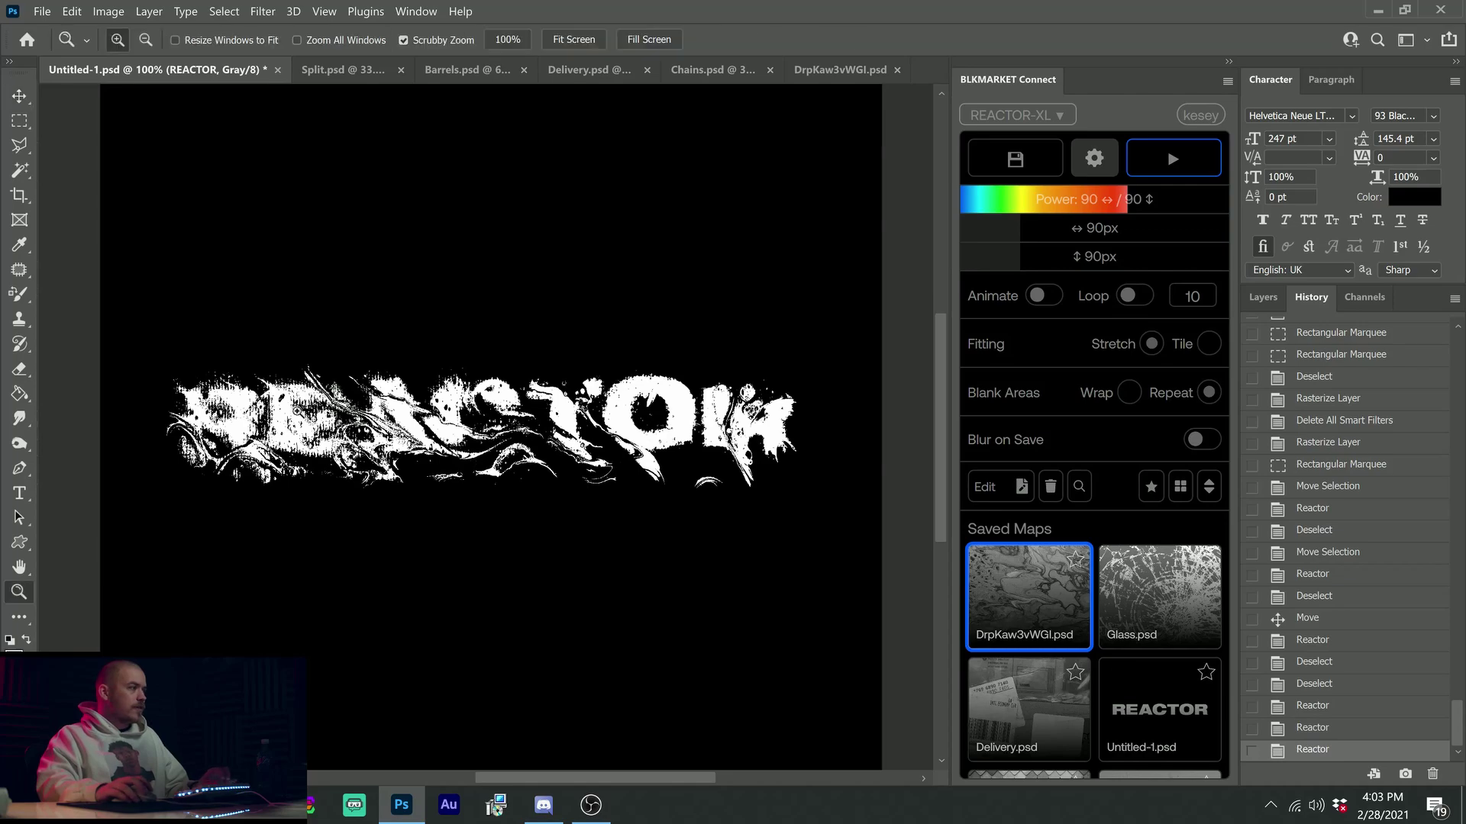
left_click(310, 401)
key("v")
left_click_drag(356, 437, 519, 409)
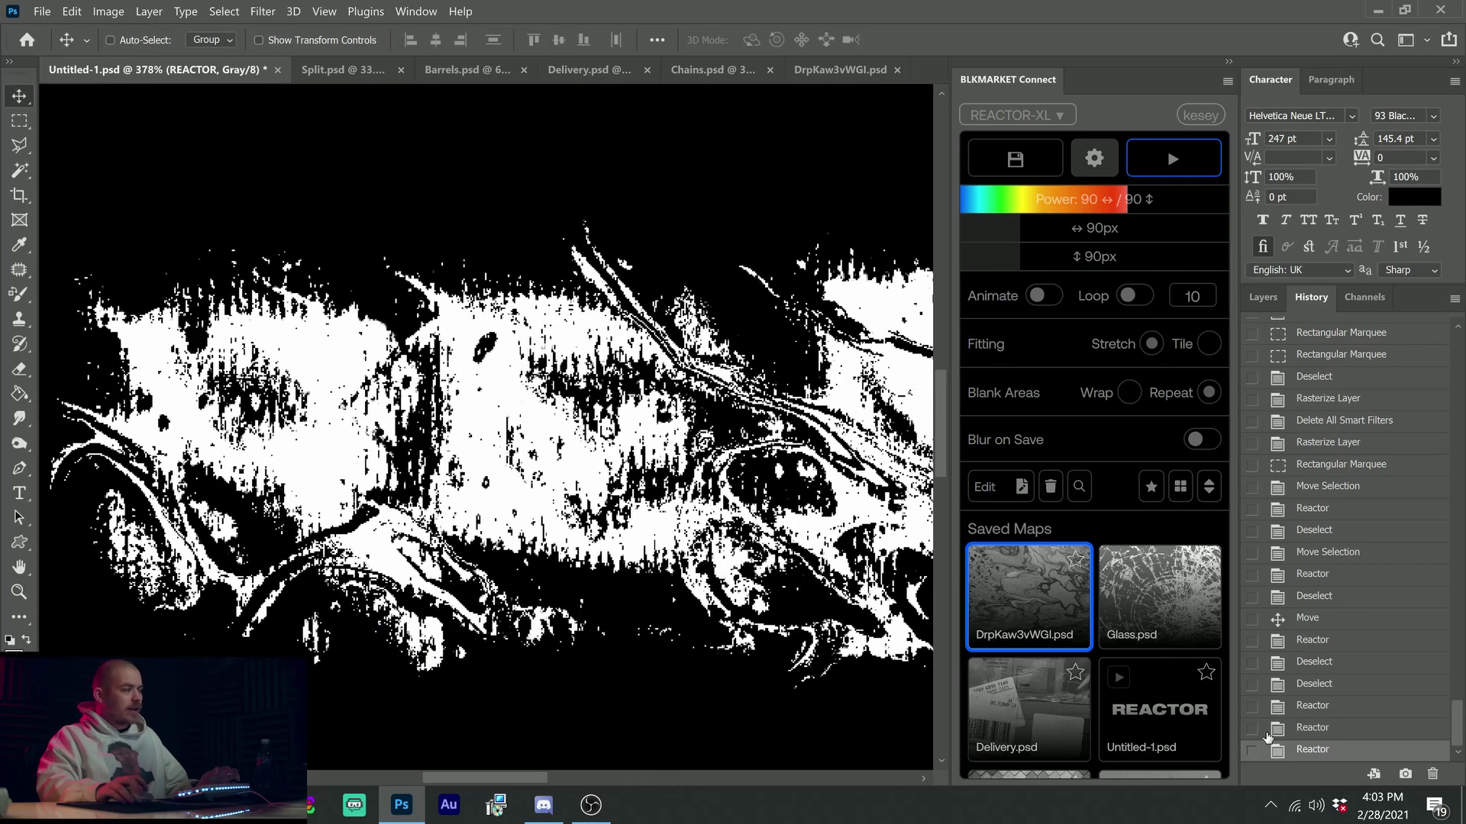
left_click(1342, 705)
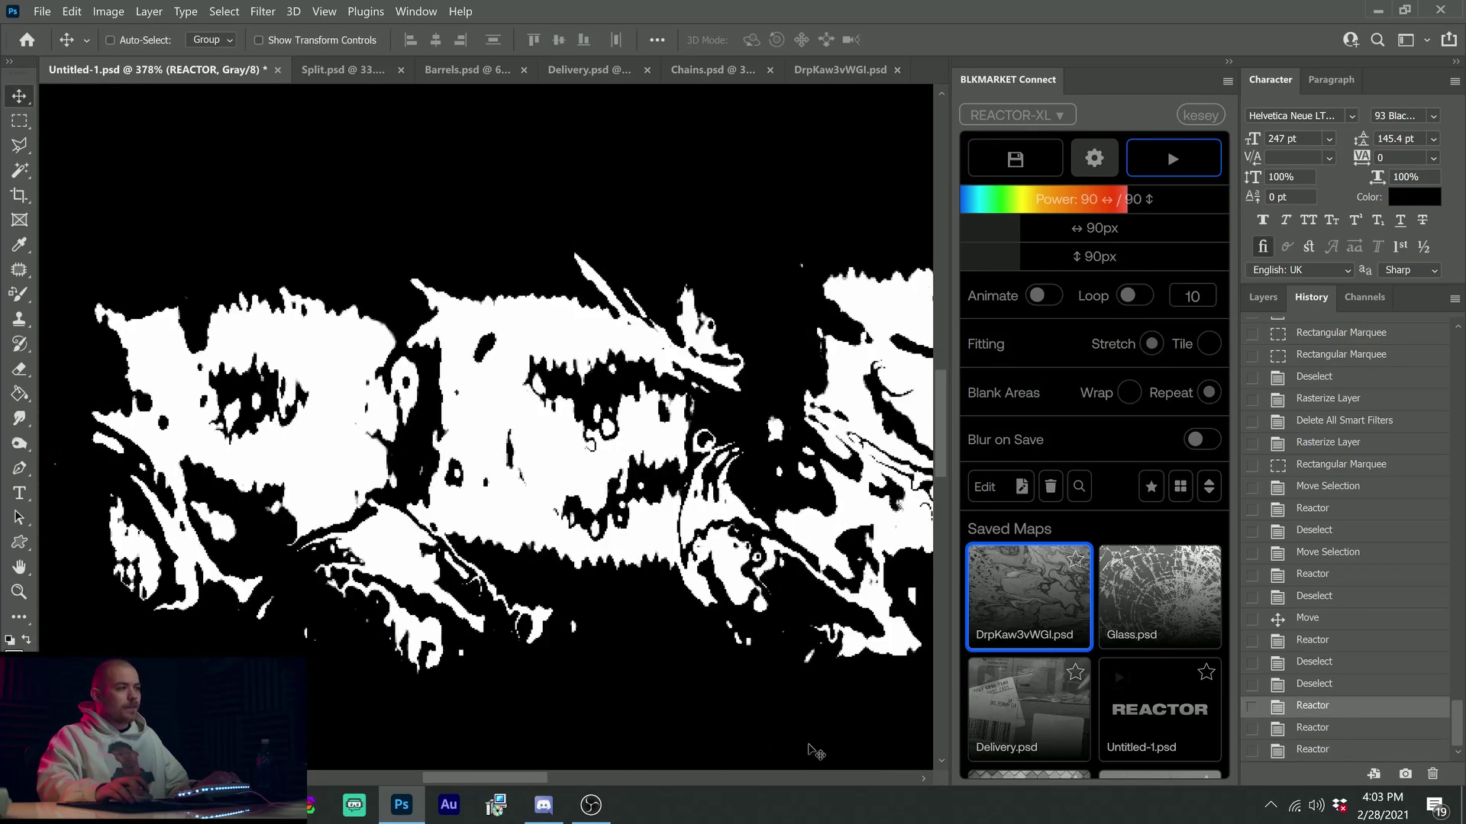
left_click_drag(774, 563, 417, 510)
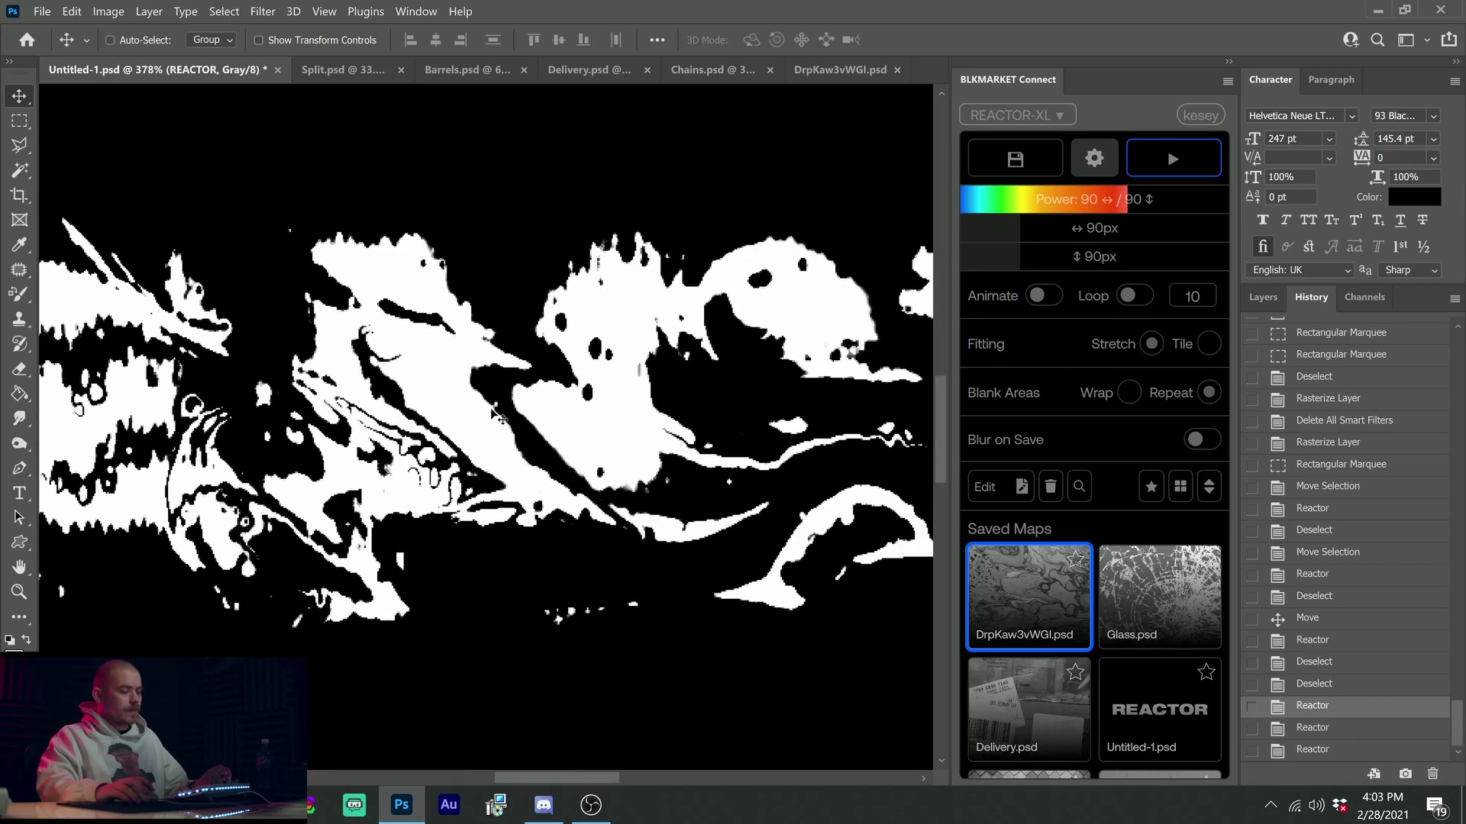
key("z")
left_click(539, 431, "alt")
left_click(655, 468, "alt")
left_click(599, 453)
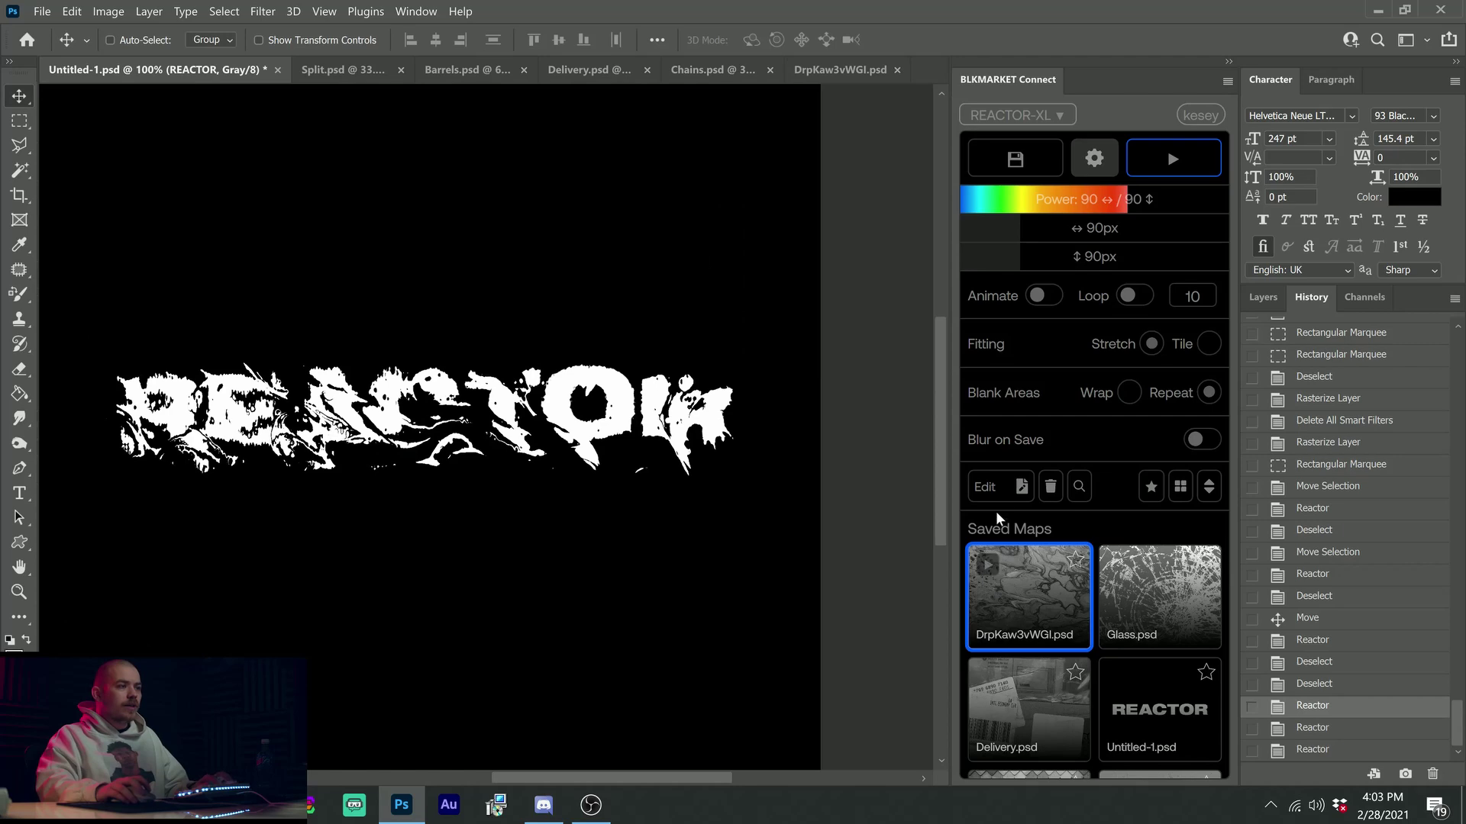
Paint a soft black zigzag across the DrpKaw3vWGI.psd map on a new layer and overwrite the saved map with it
left_click(984, 486)
left_click(1262, 297)
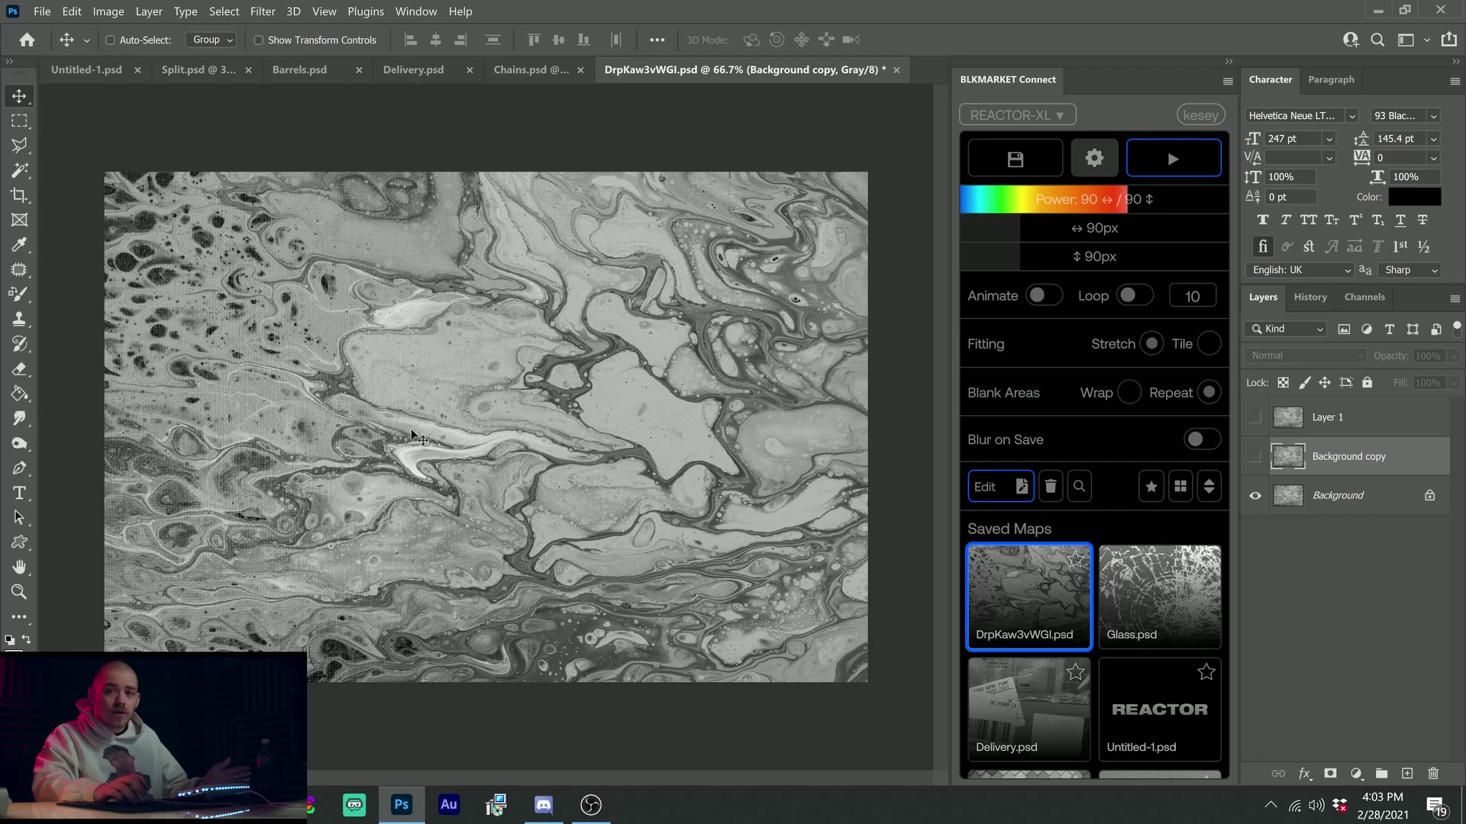
key("b")
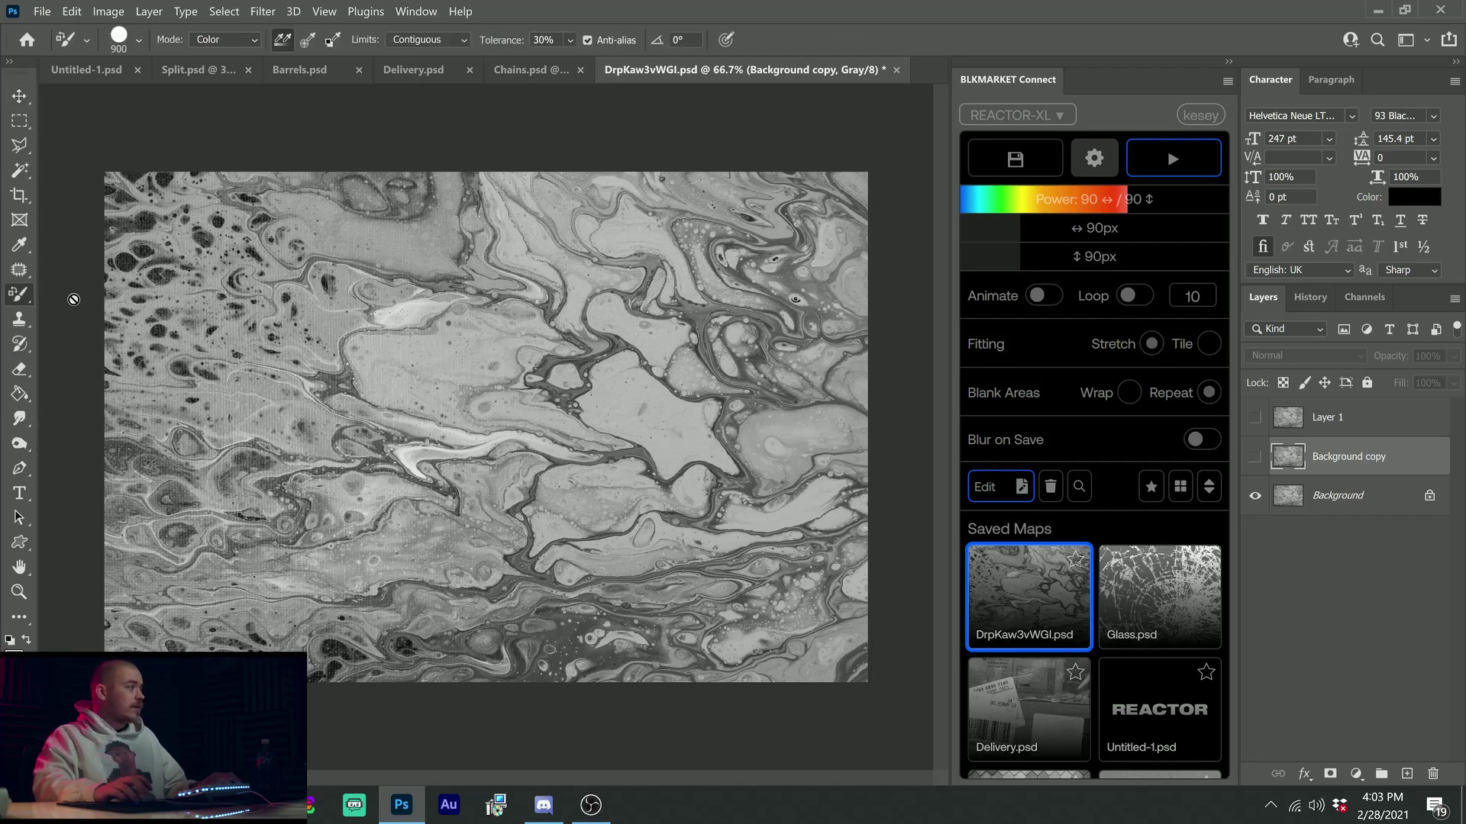
right_click(19, 294)
left_click(84, 292)
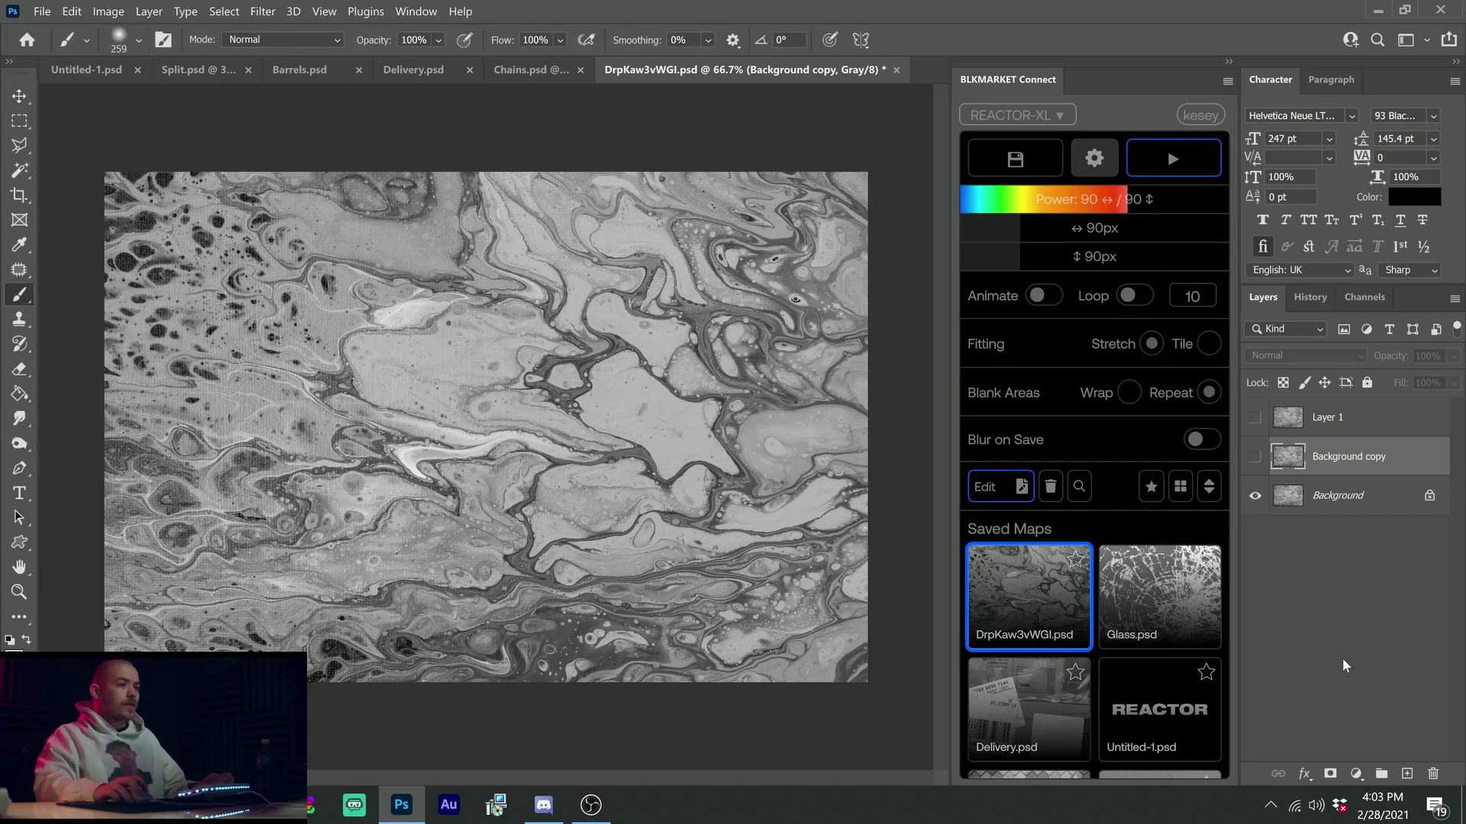
left_click(1407, 774)
mouse_move(313, 350)
left_mouse_down()
mouse_move(396, 367)
mouse_move(403, 487)
mouse_move(578, 433)
mouse_move(599, 485)
mouse_move(673, 500)
mouse_move(725, 420)
left_mouse_up()
left_click(1030, 157)
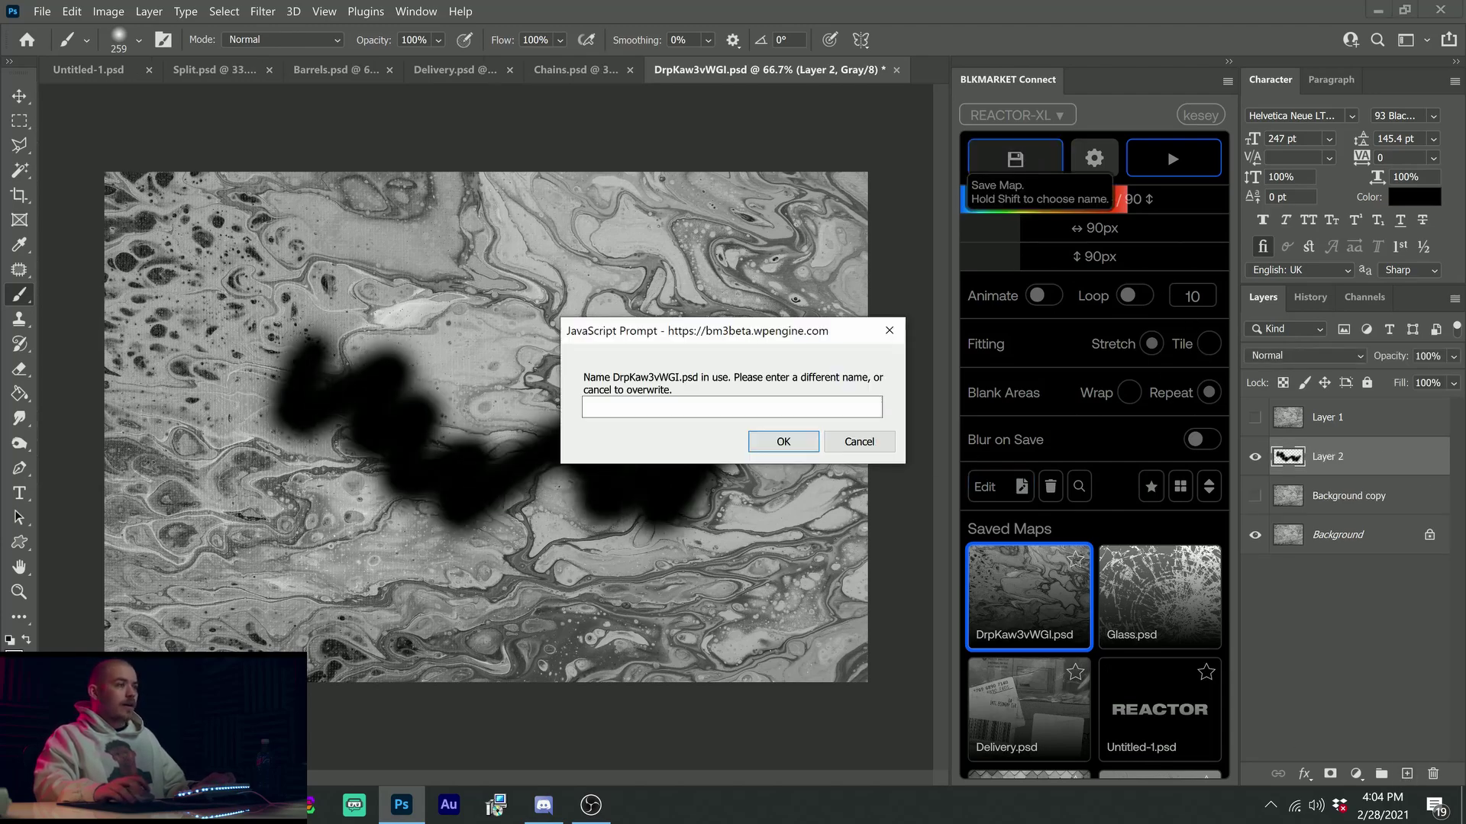
left_click(786, 440)
In Untitled-1.psd, undo the displacement on REACTOR, then run the repainted DrpKaw3vWGI.psd map and undo that too
left_click(86, 71)
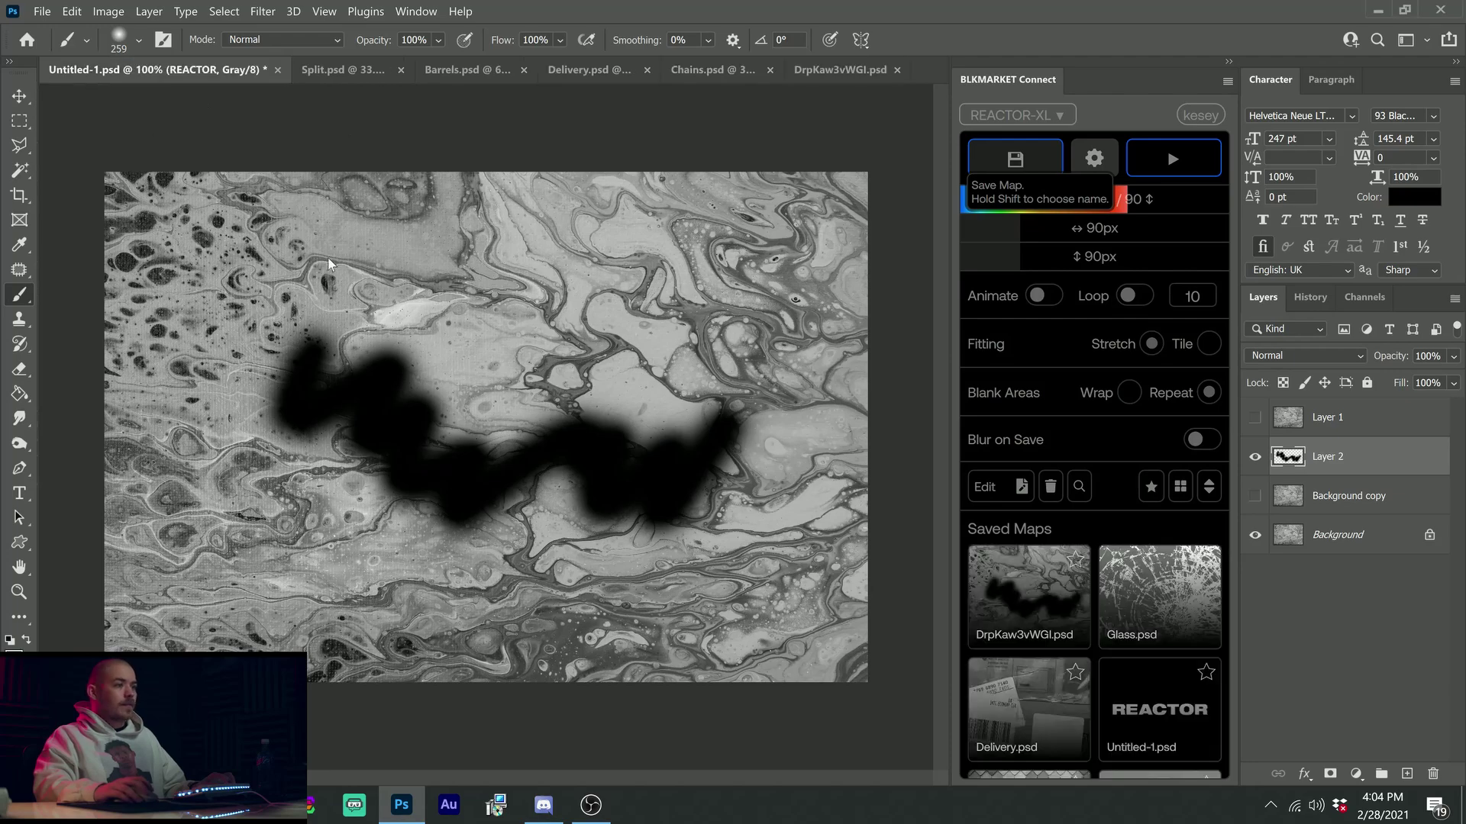
left_click(1031, 591)
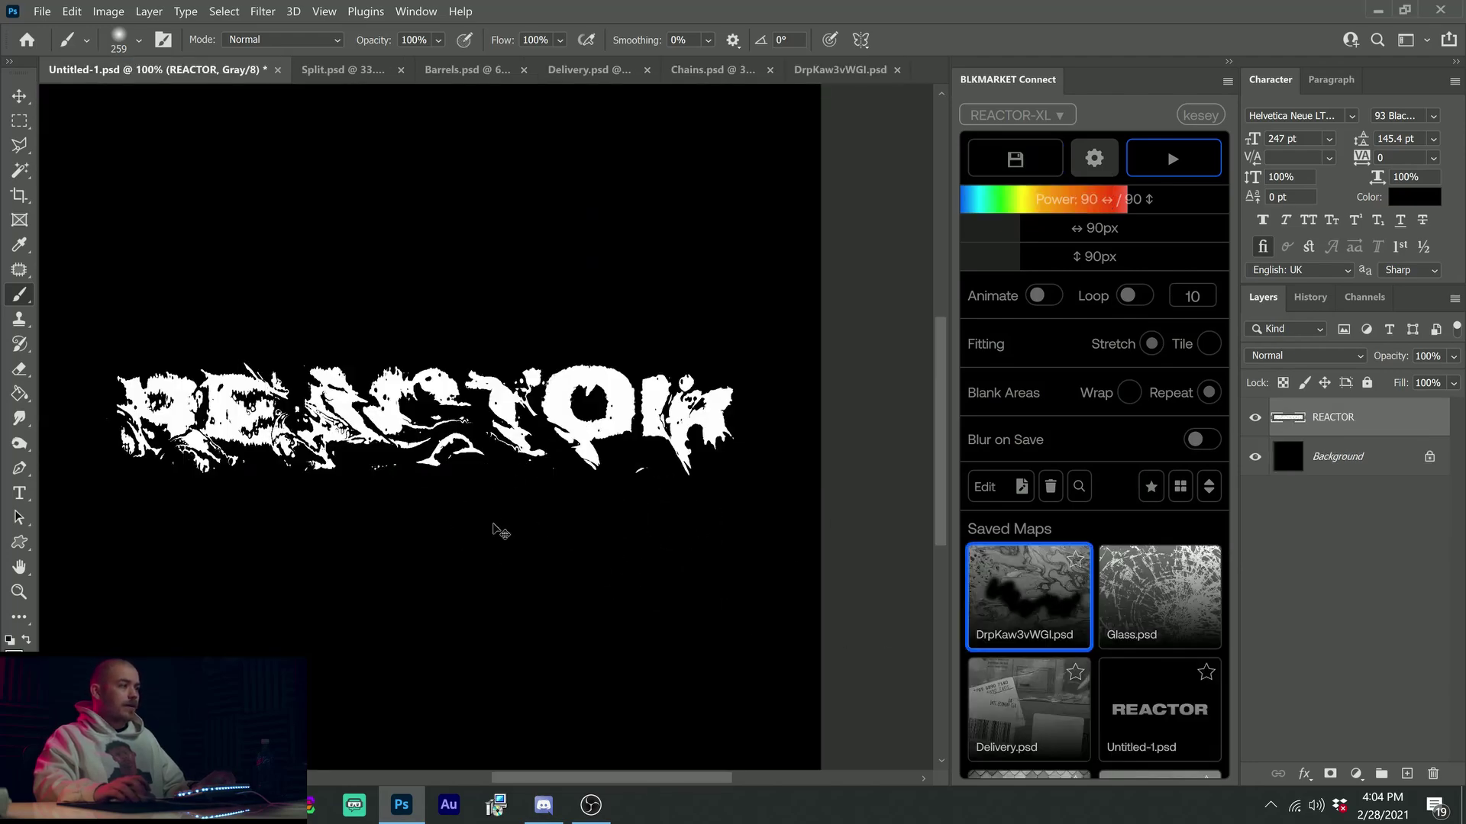
key("ctrl+z")
left_click(1138, 172)
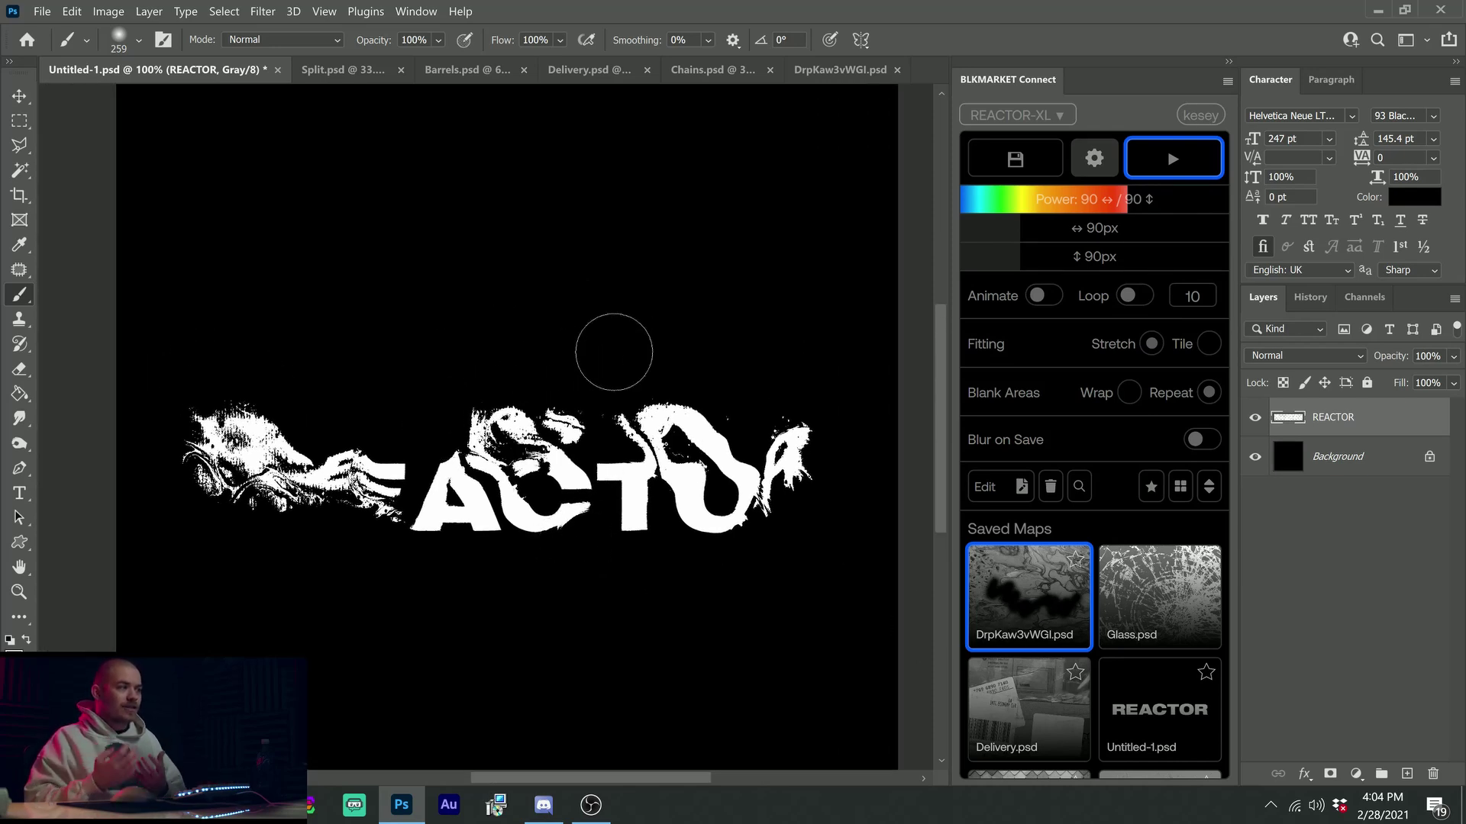
key("ctrl+z")
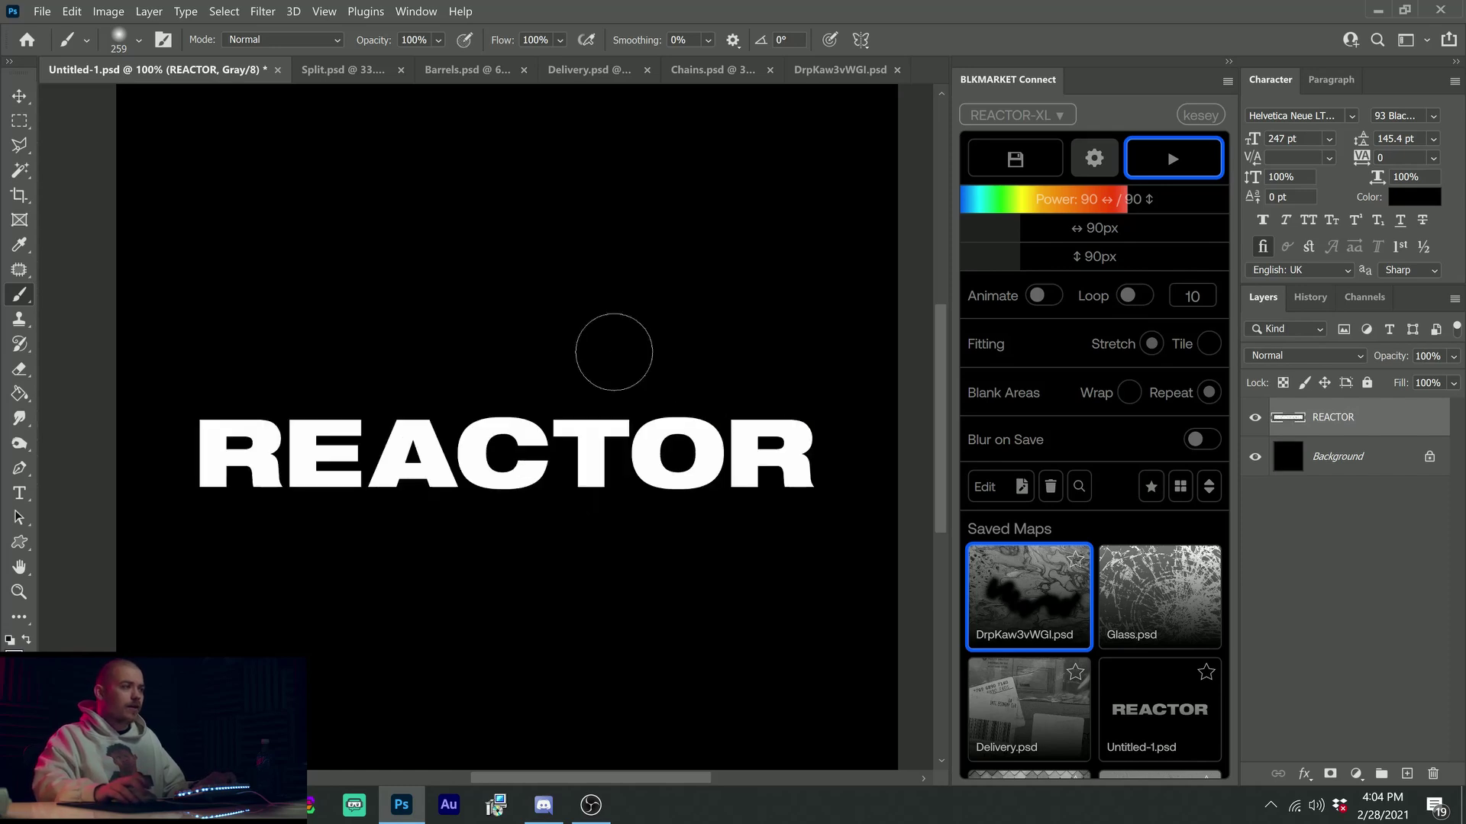
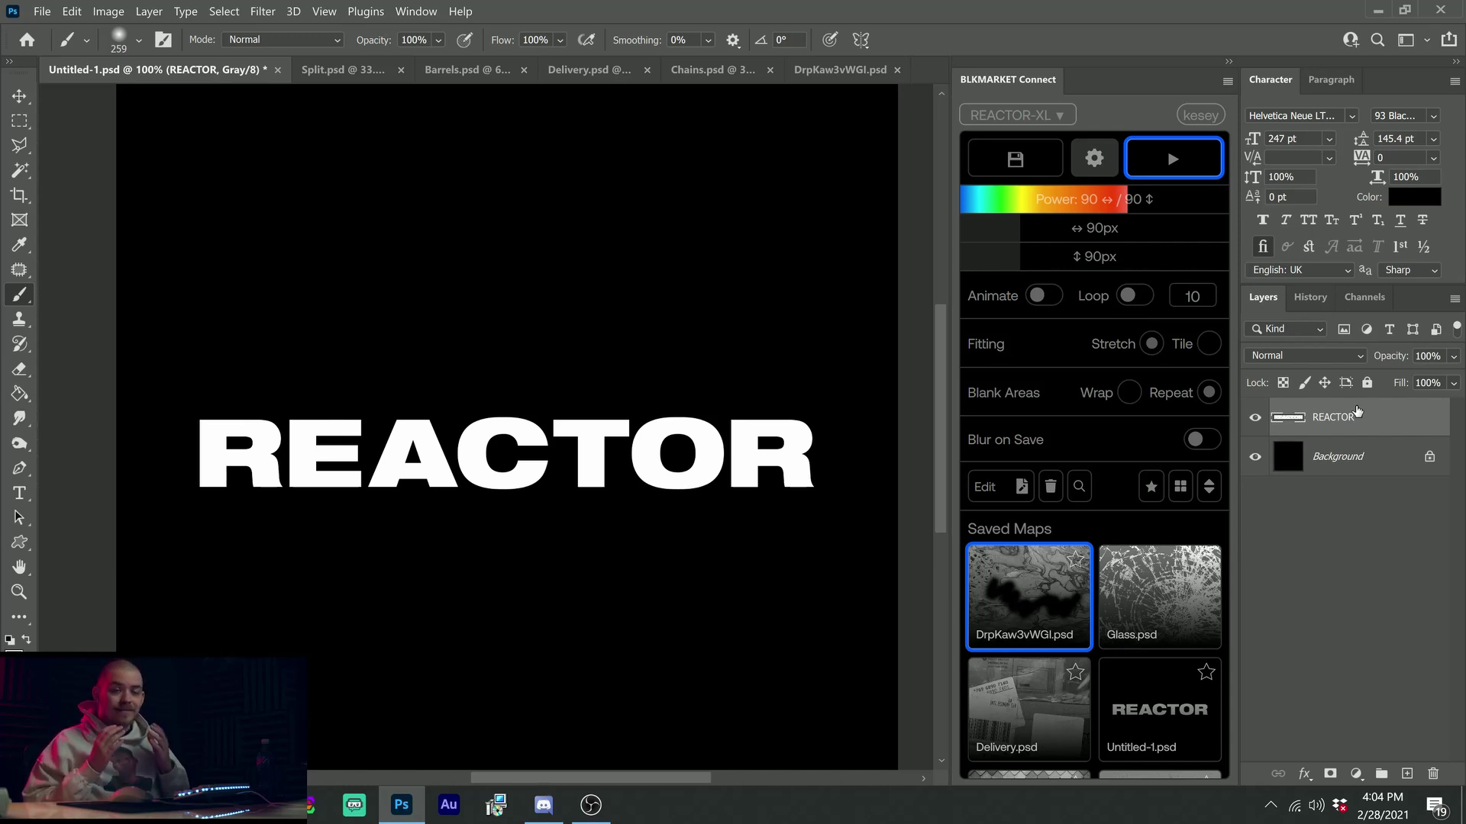
Delete the Untitled-1.psd map from the saved maps
scroll(1083, 291, "down", 3)
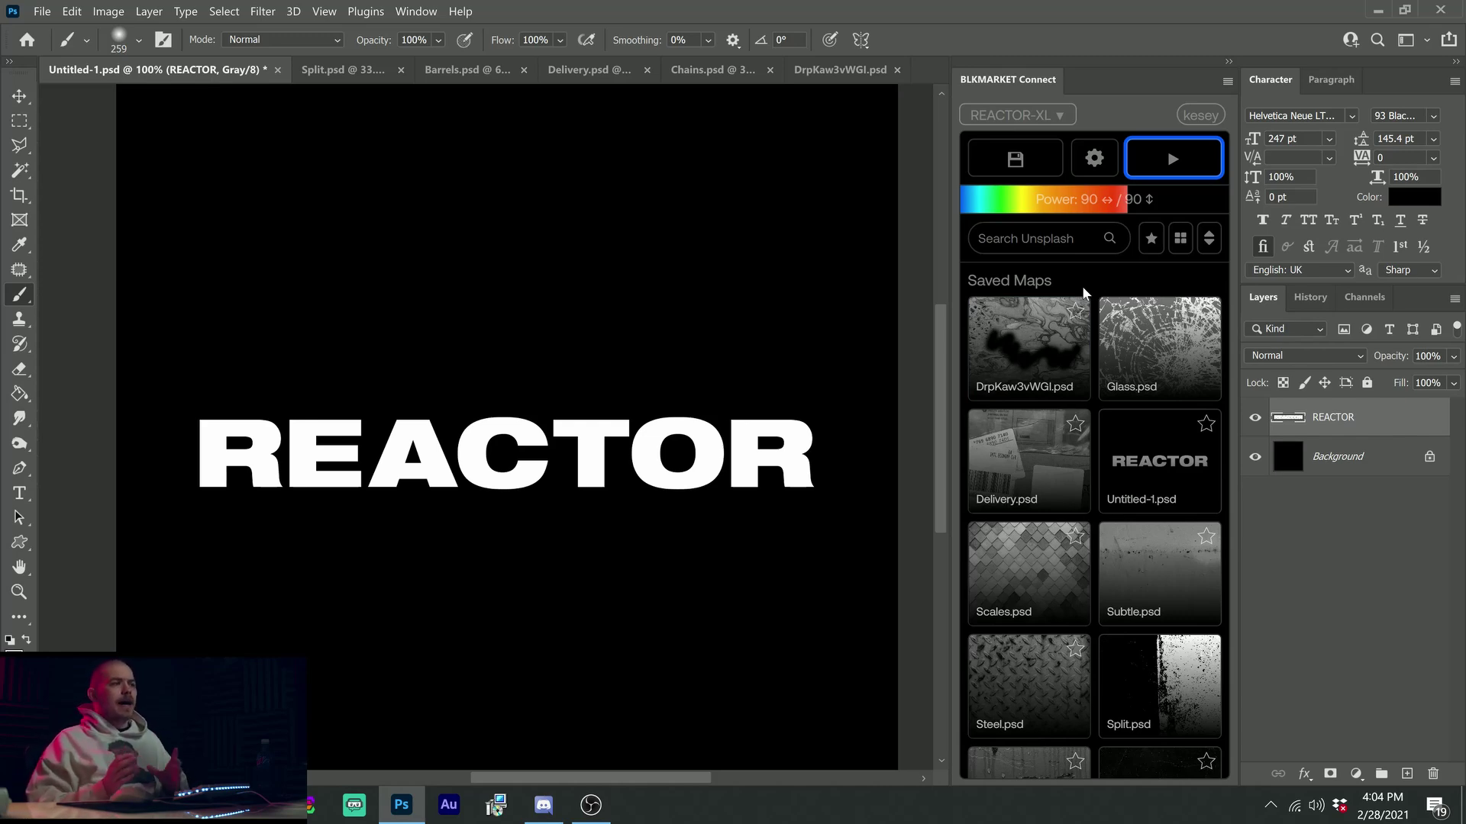
left_click(1166, 480)
left_click(1052, 240)
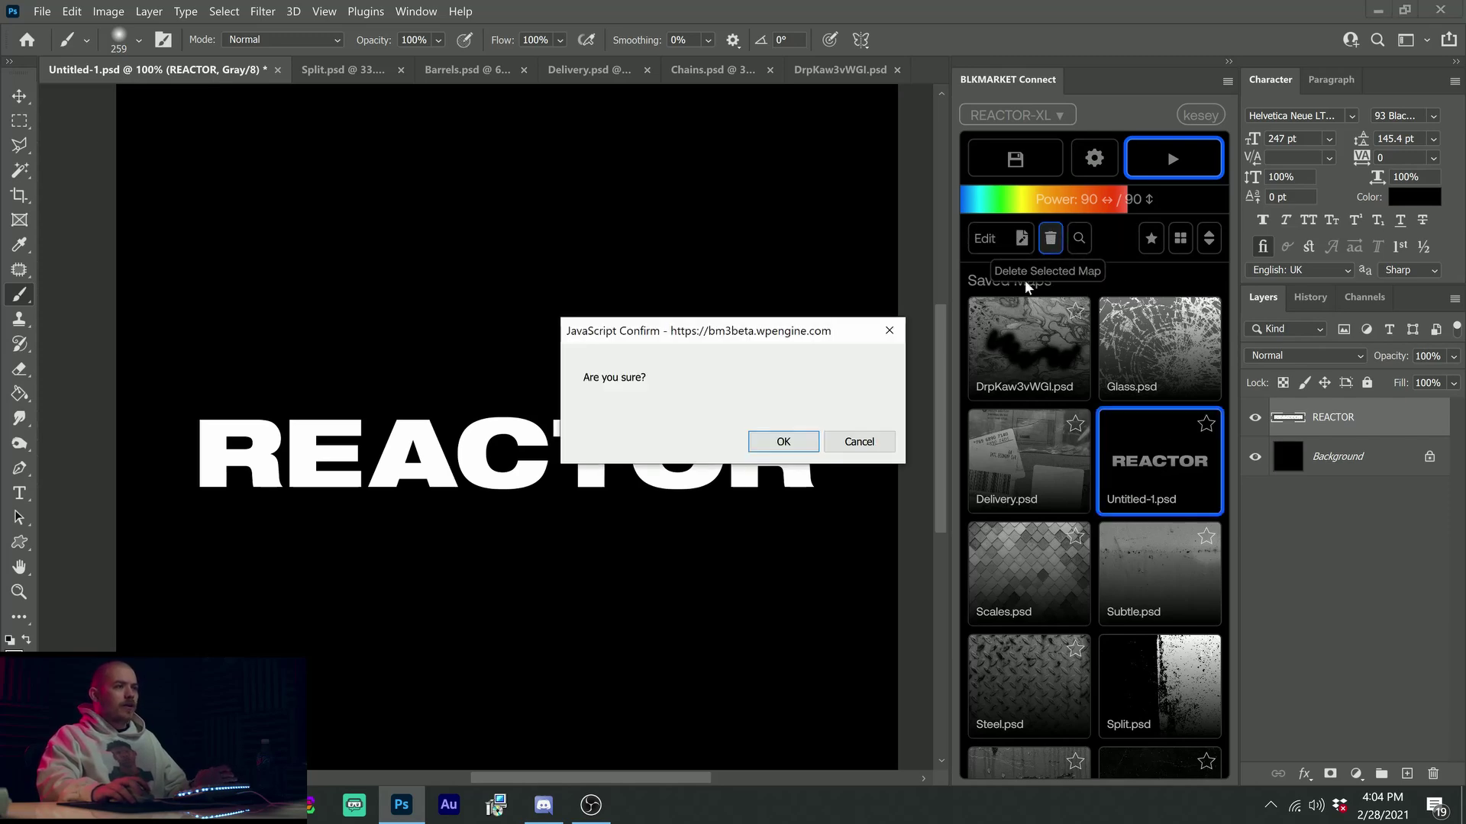
left_click(782, 438)
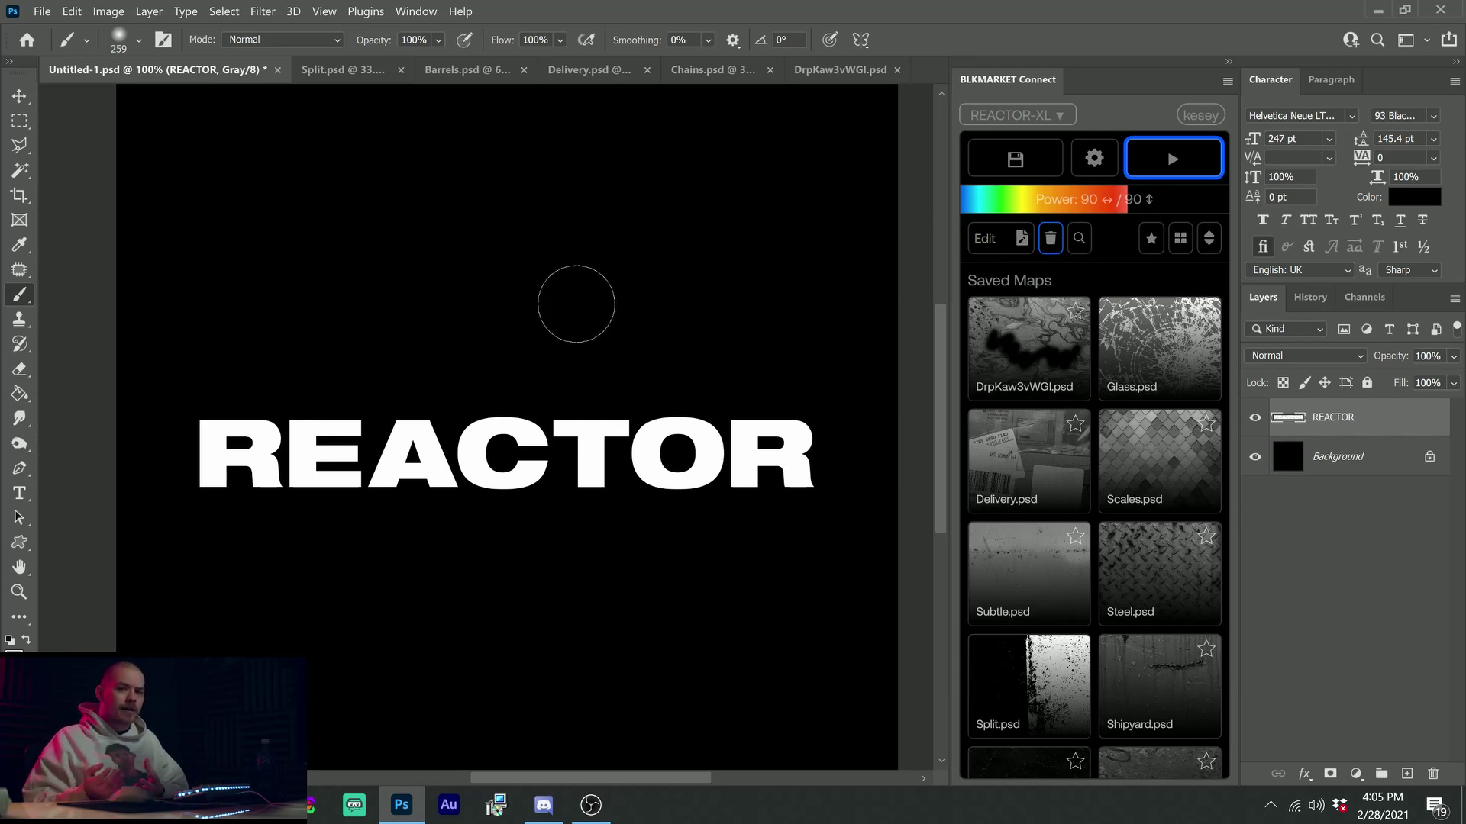
Save the REACTOR document as a map under its current name Untitled-1, and save it again as untitled-2
left_click(1015, 158)
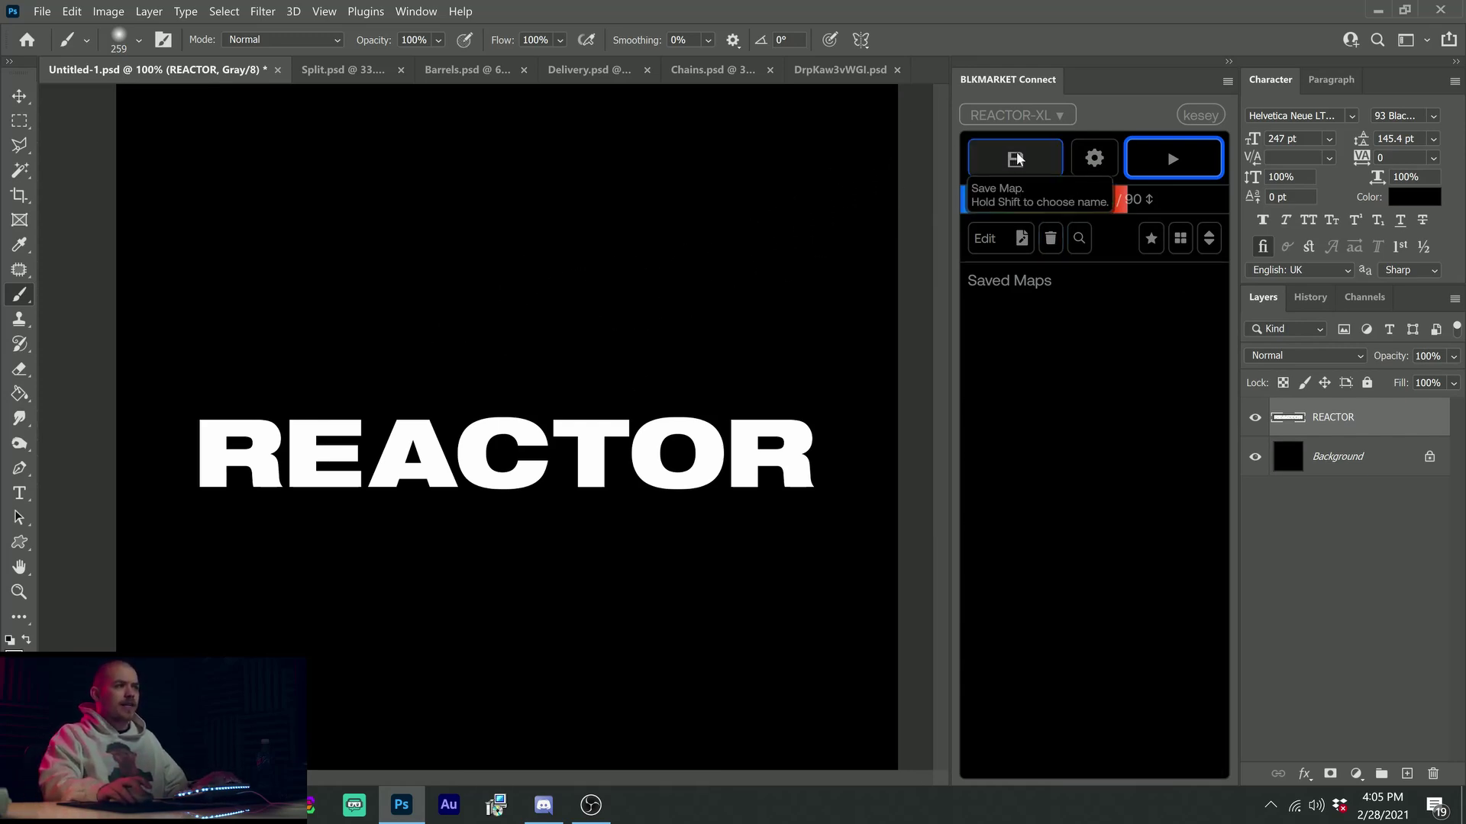
mouse_move(1041, 390)
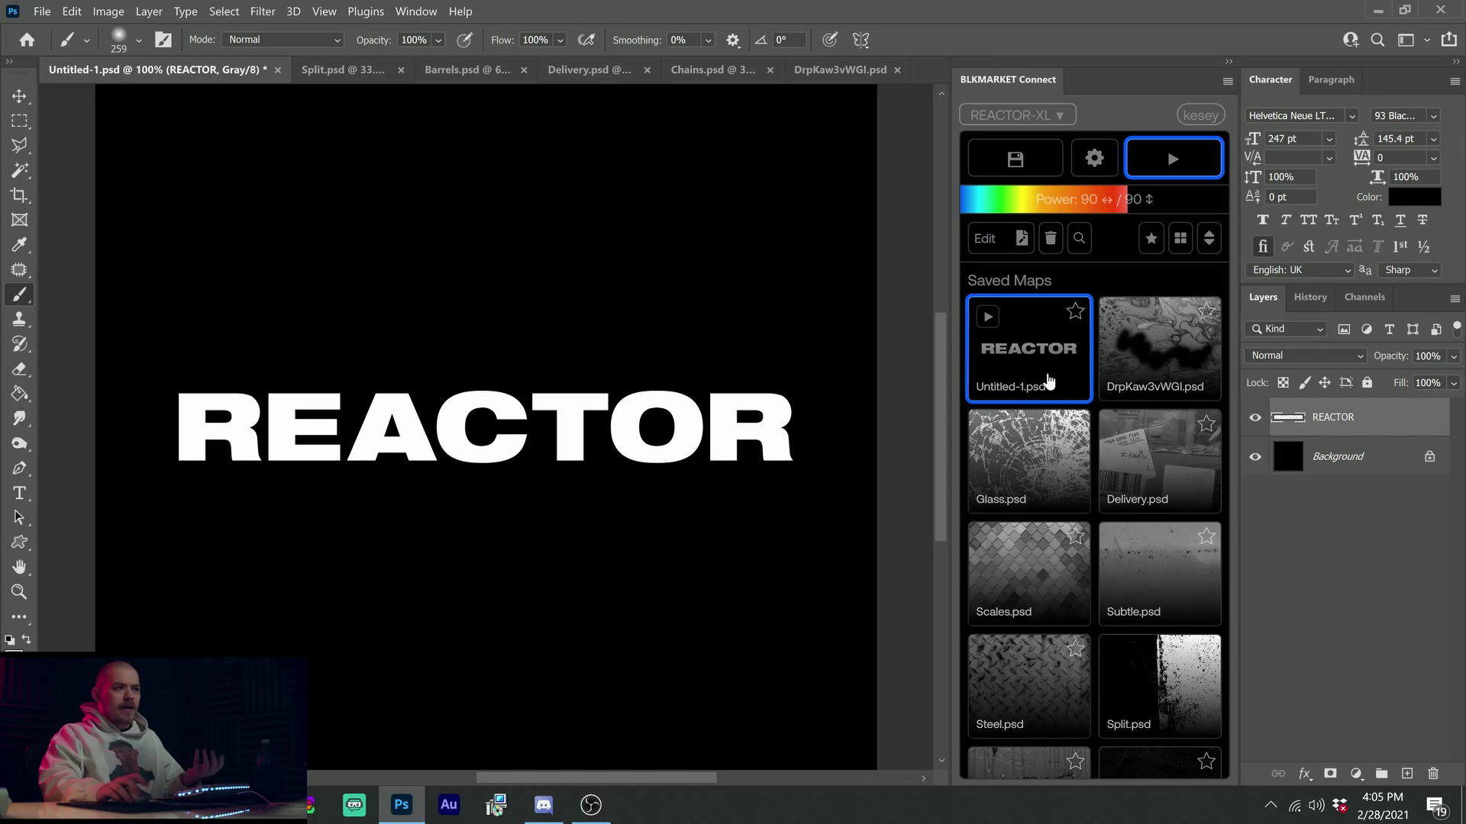
left_click(1015, 159)
left_click_drag(814, 333, 707, 228)
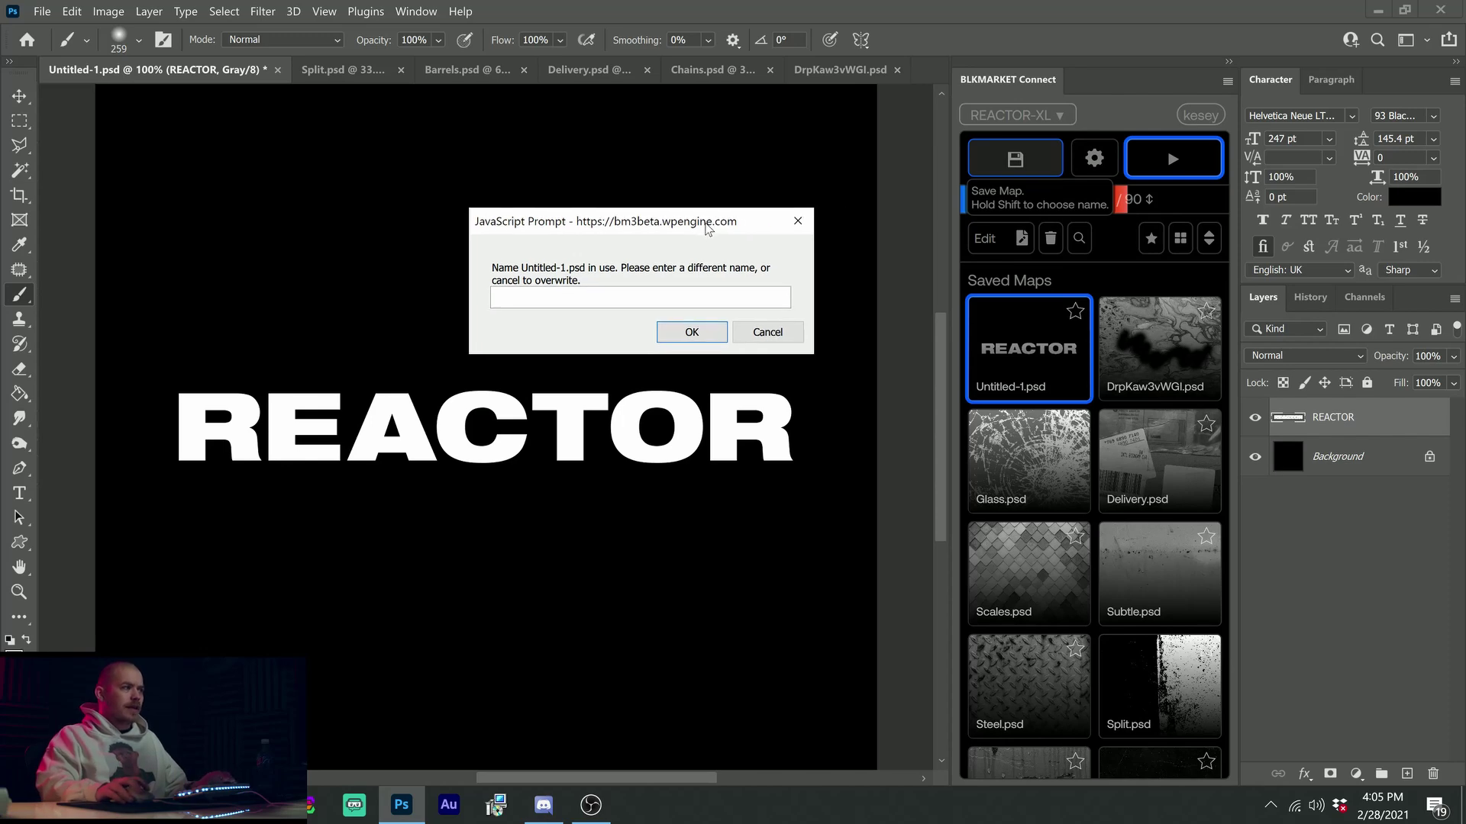
left_click(688, 296)
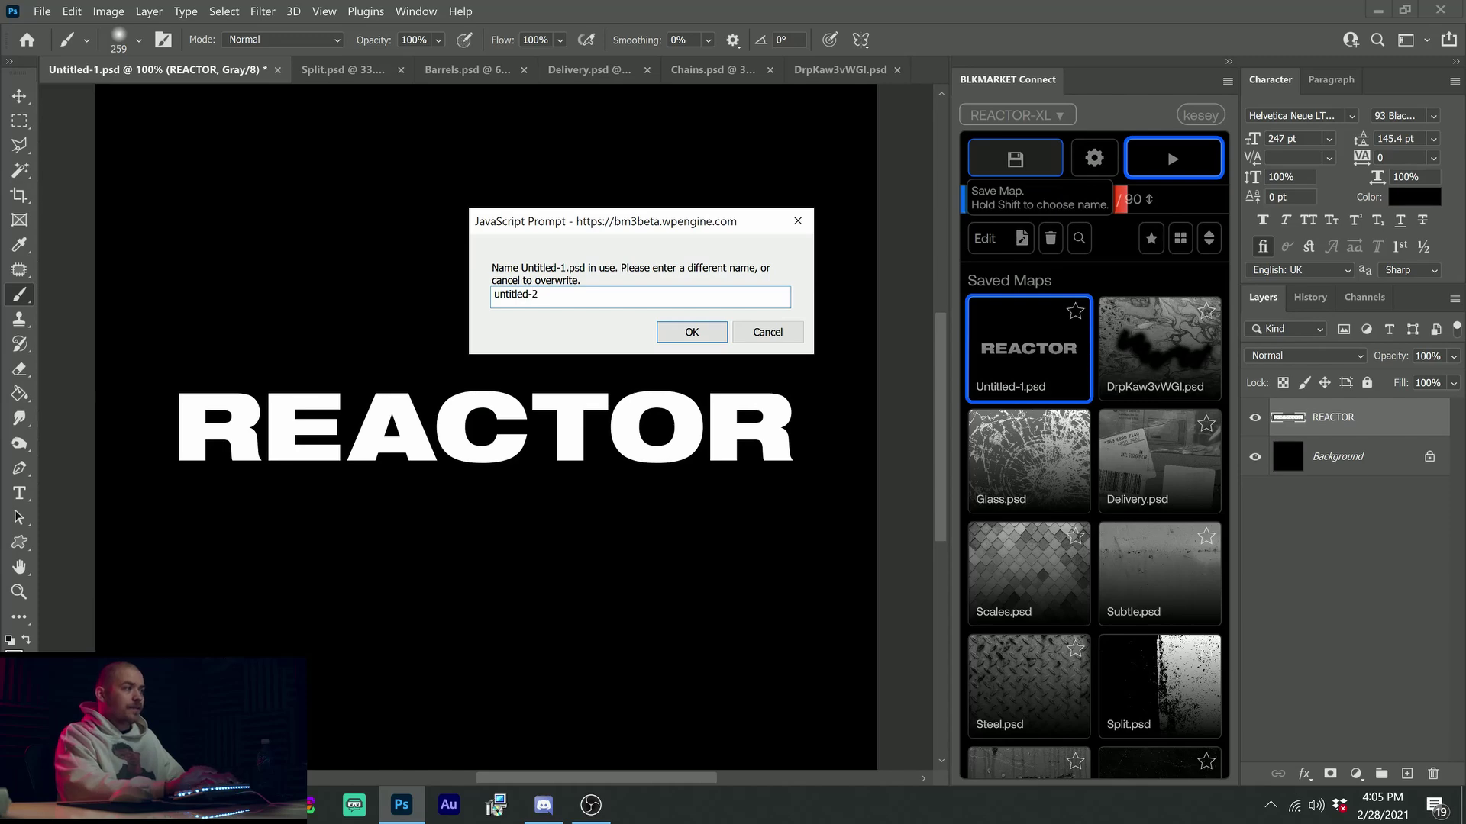
key("Return")
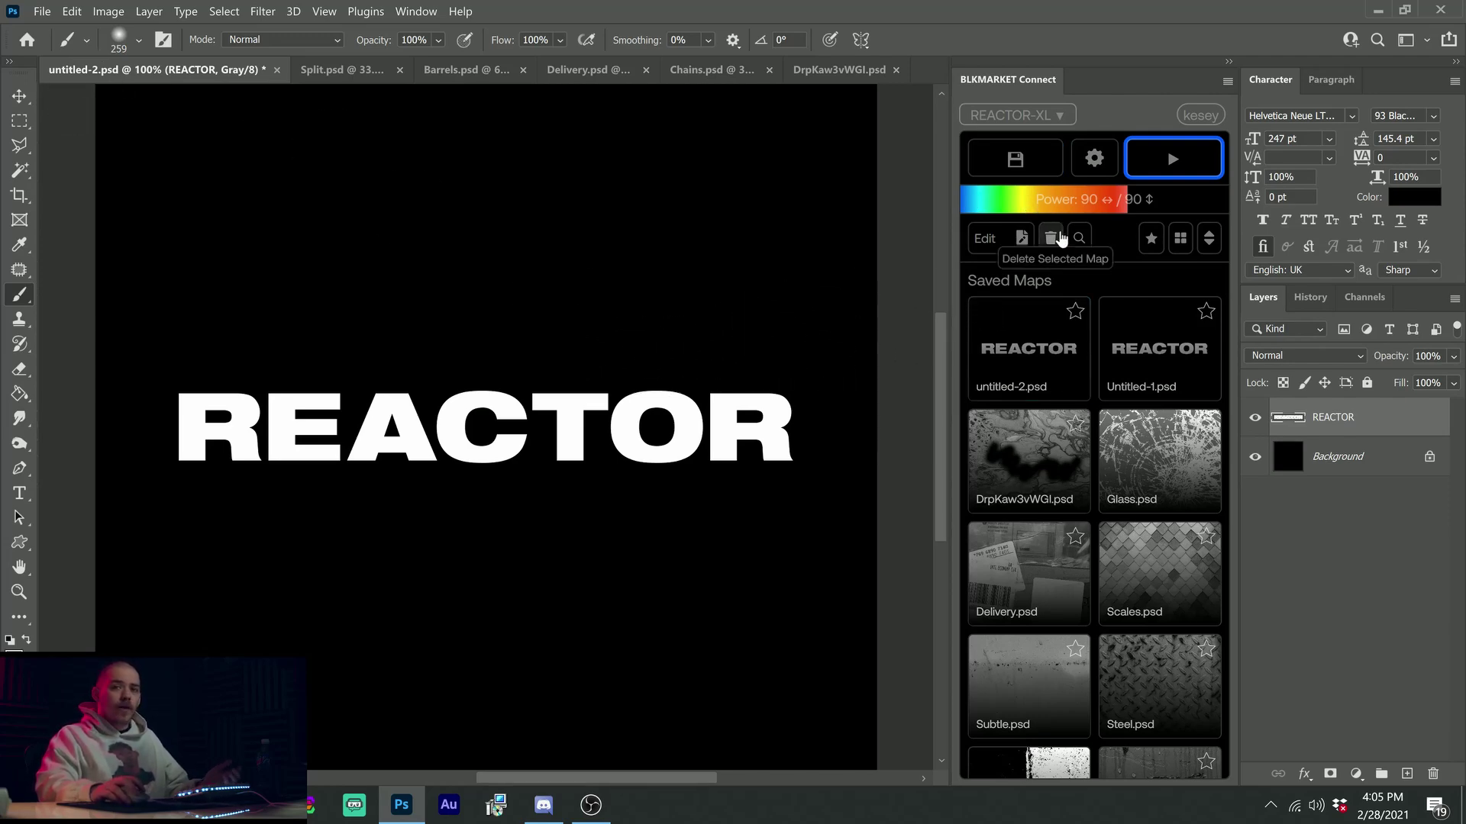
Save the REACTOR document as two more maps under the custom names test and 2221
left_click(1021, 166)
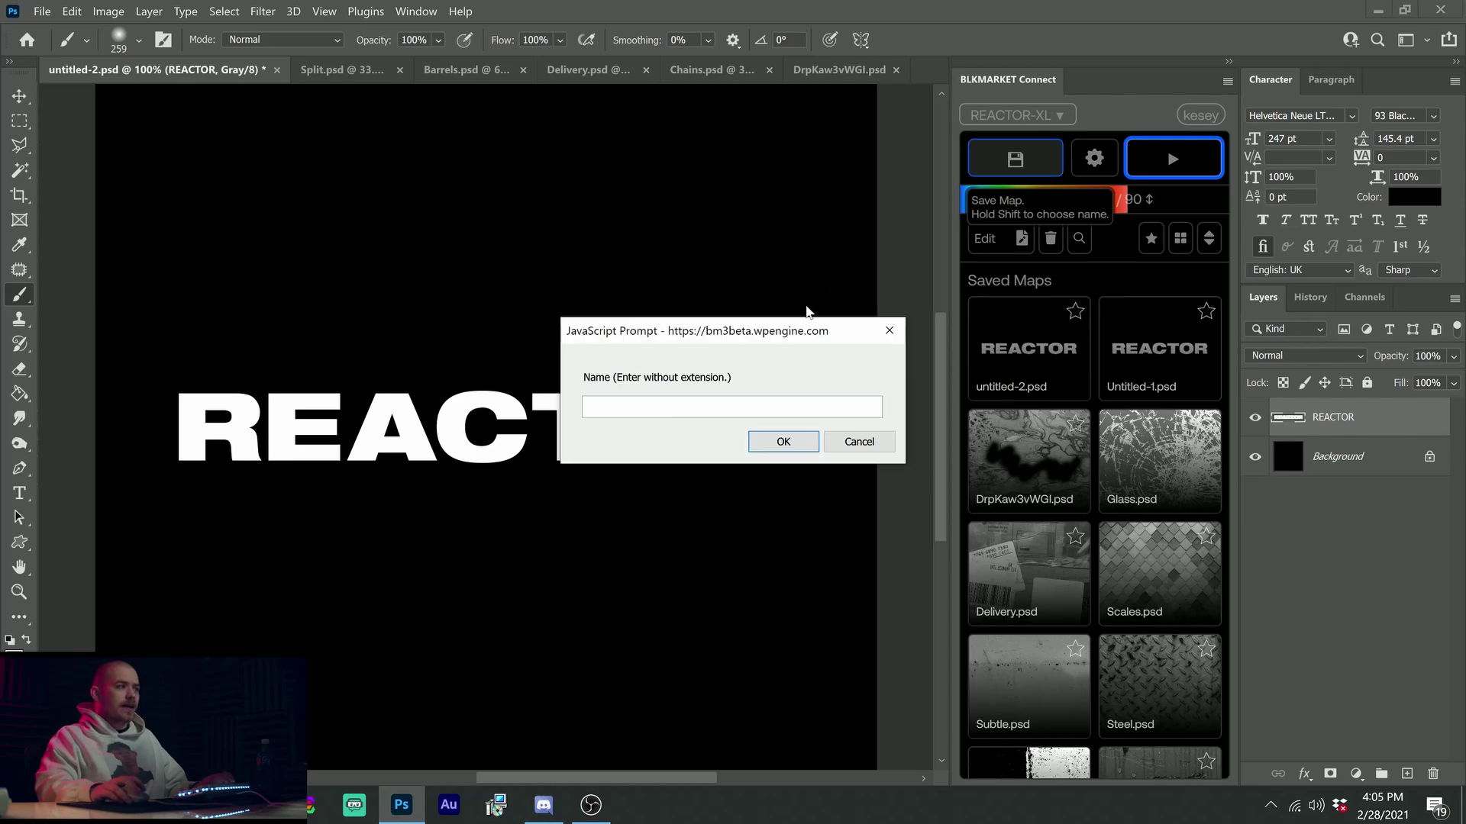
type("test")
key("Return")
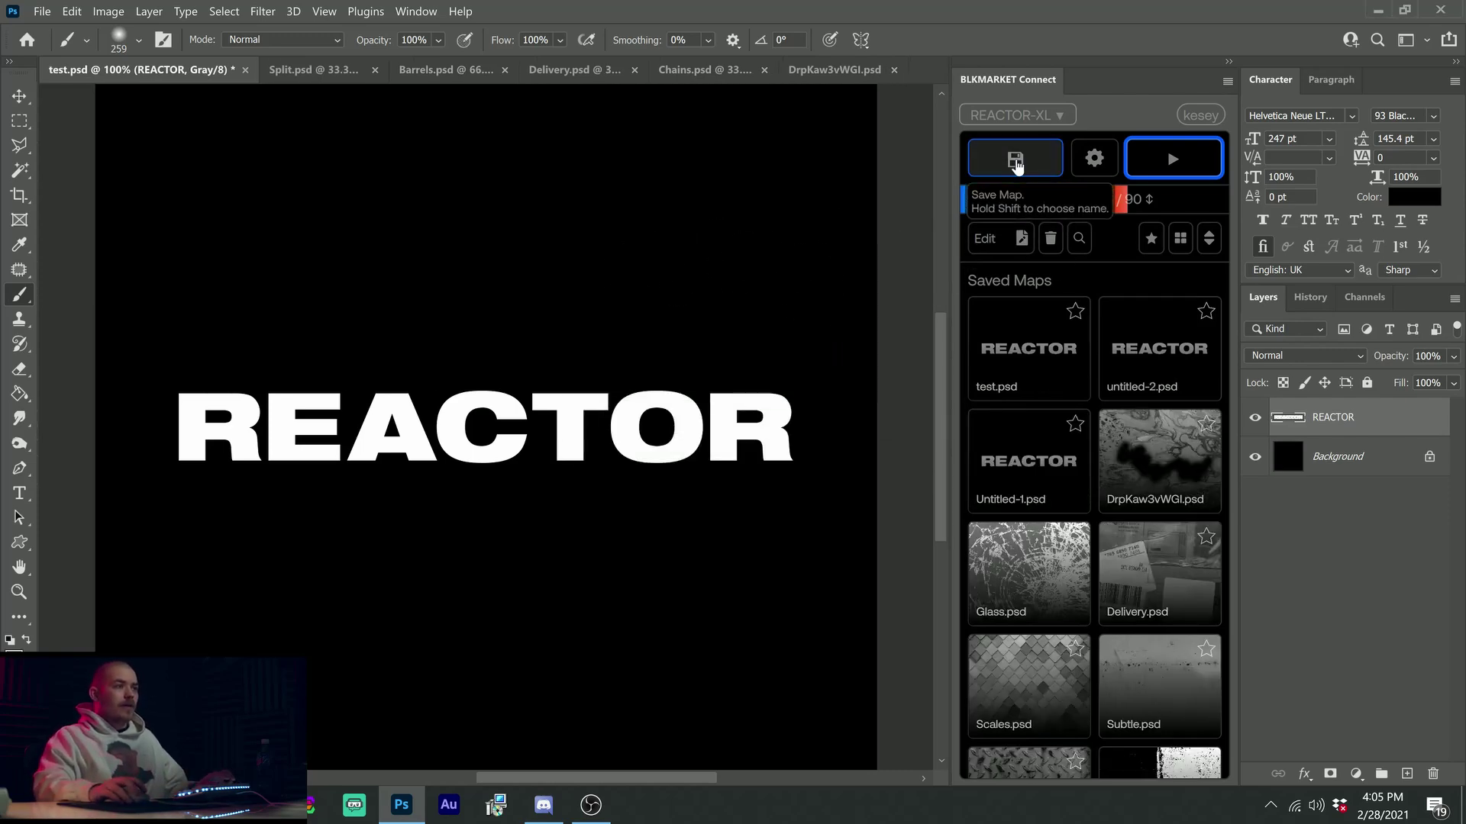
left_click(1014, 156)
type("2221")
key("Return")
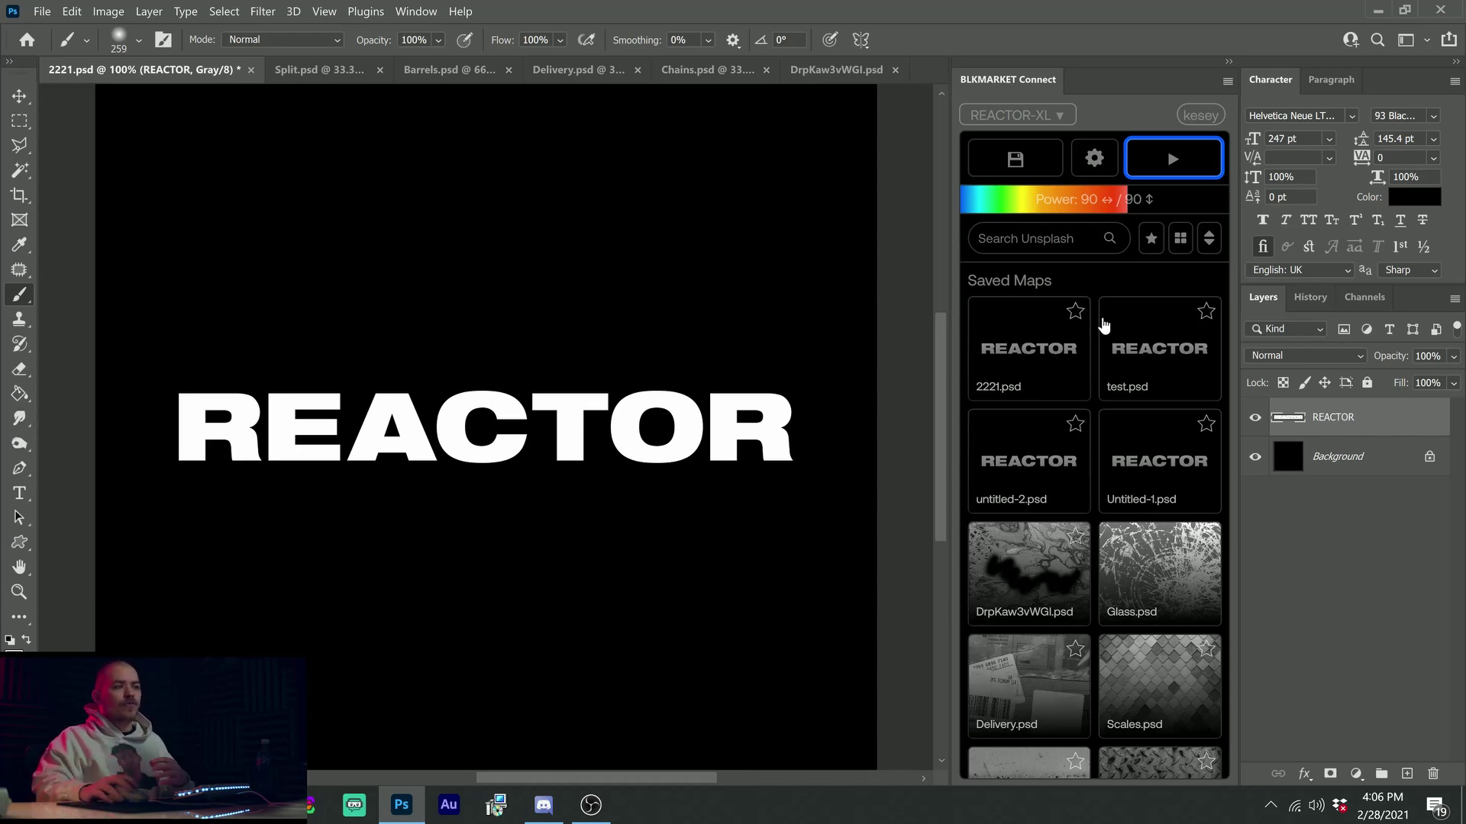
Save the colourful heart-patterned image from Unsplash's featured photos as a map with the custom name trippy
scroll(1089, 464, "down", 10)
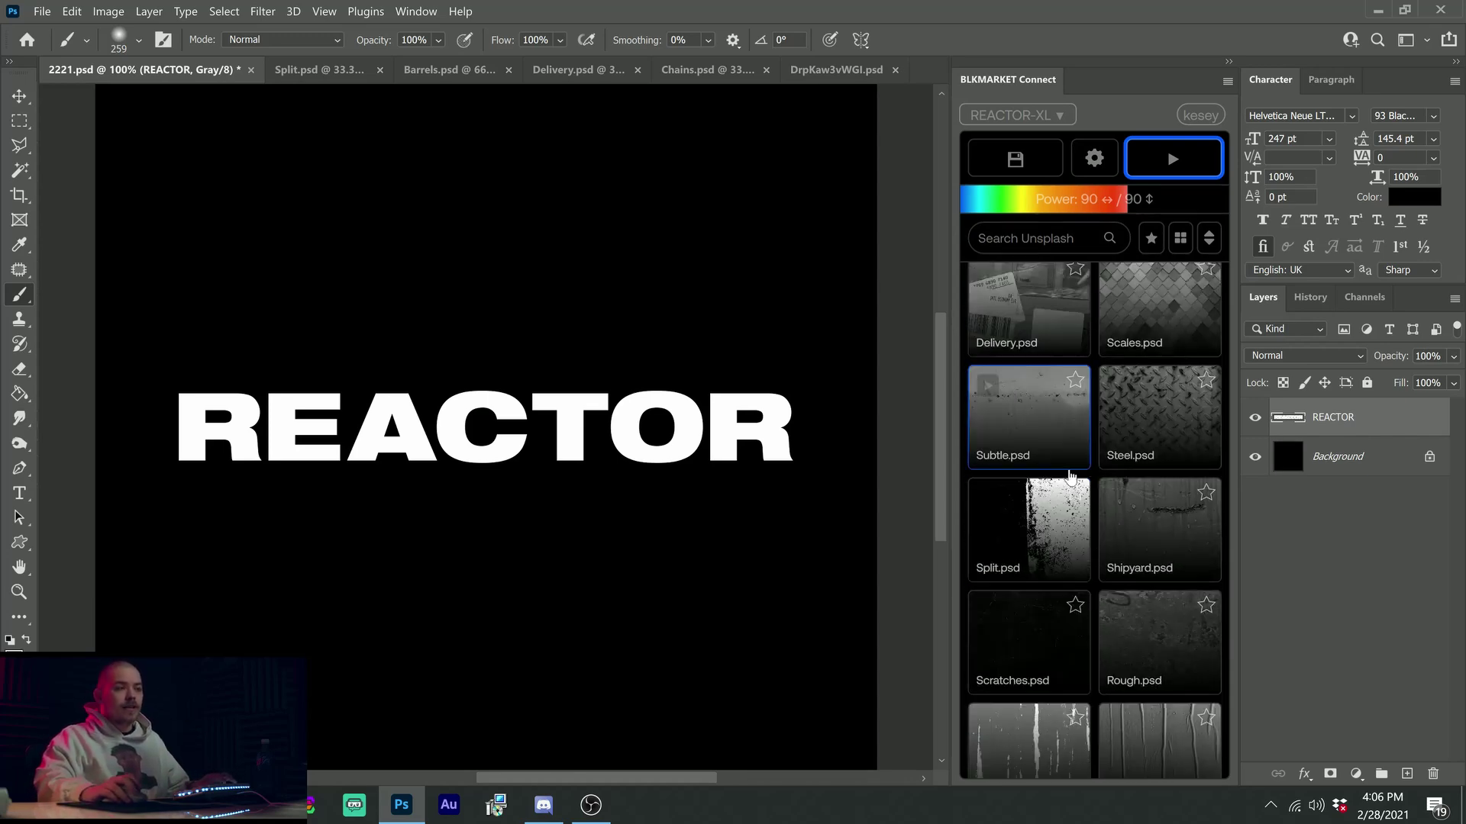
scroll(1093, 581, "down", 3)
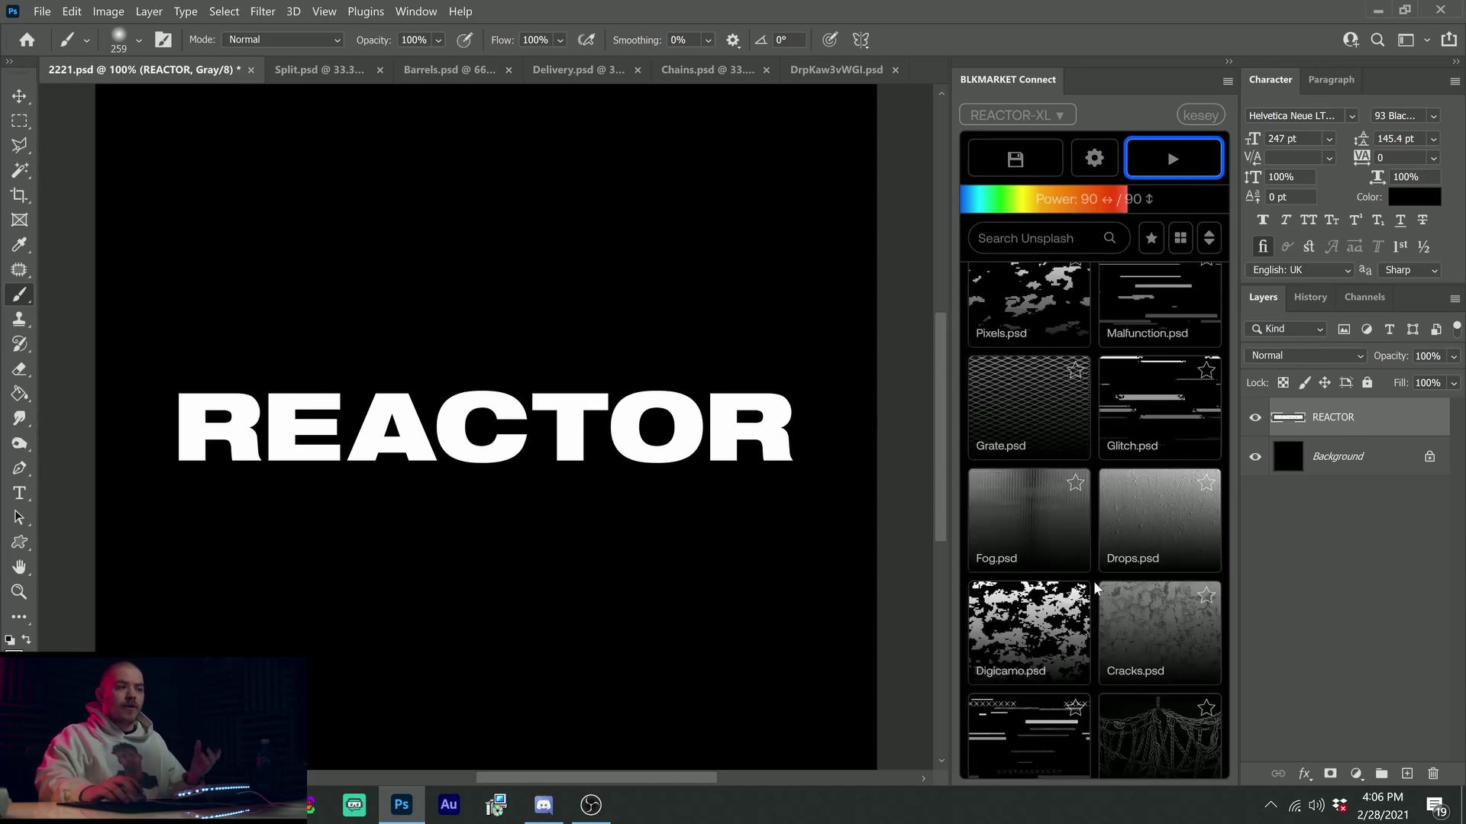
scroll(1094, 581, "up", 12)
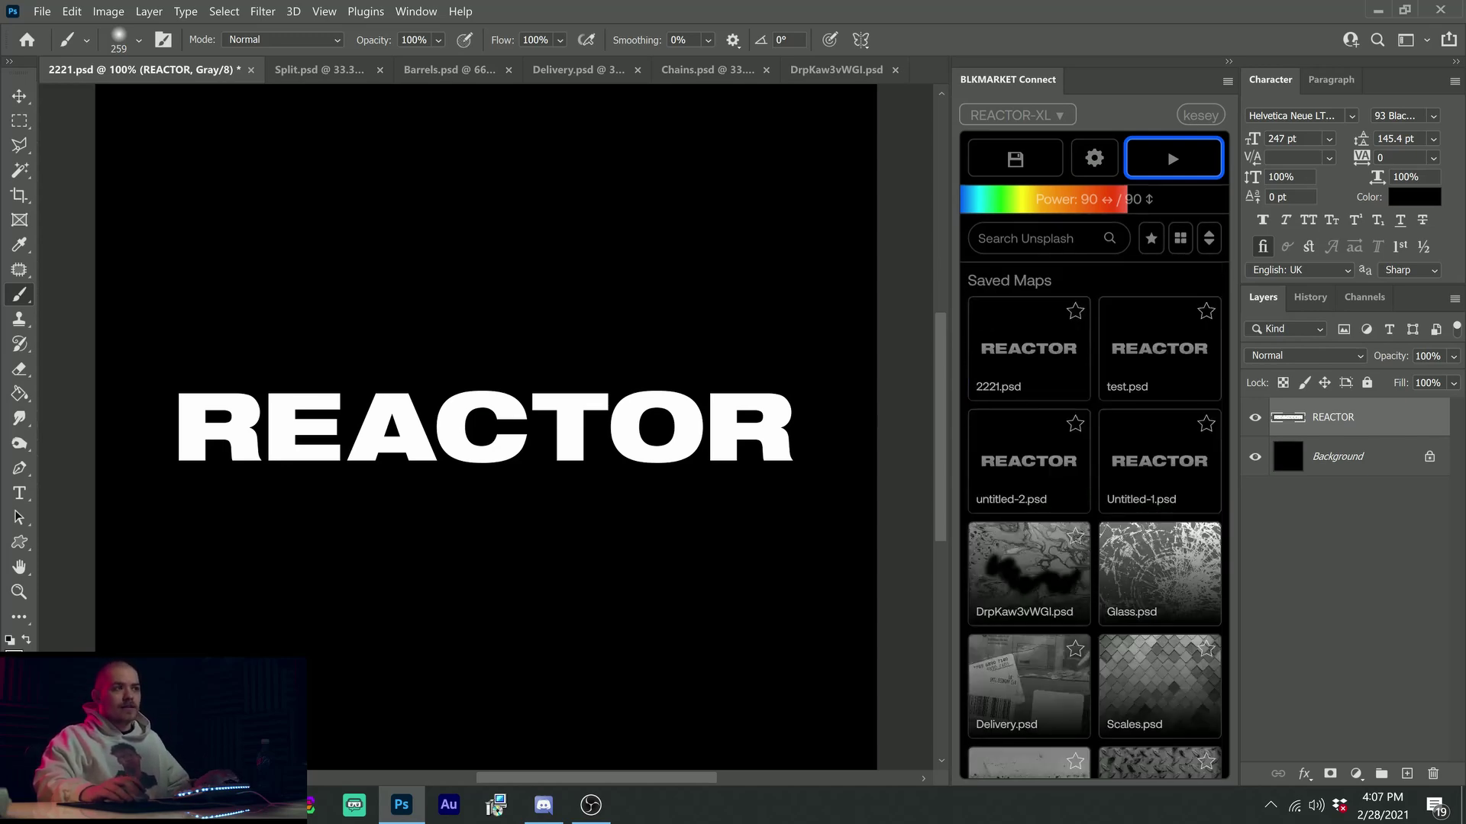
left_click(1054, 238)
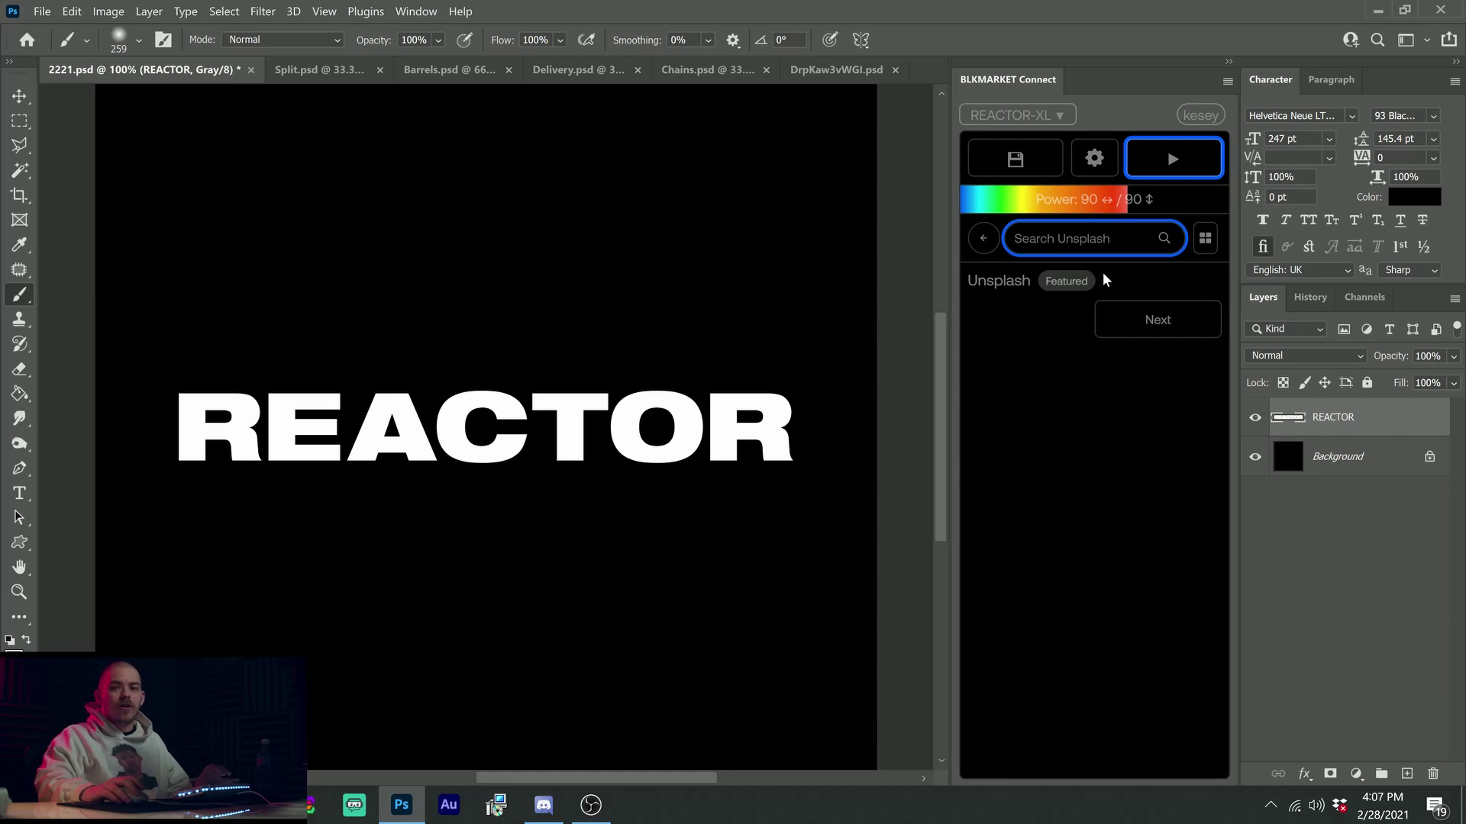
scroll(1098, 278, "down", 3)
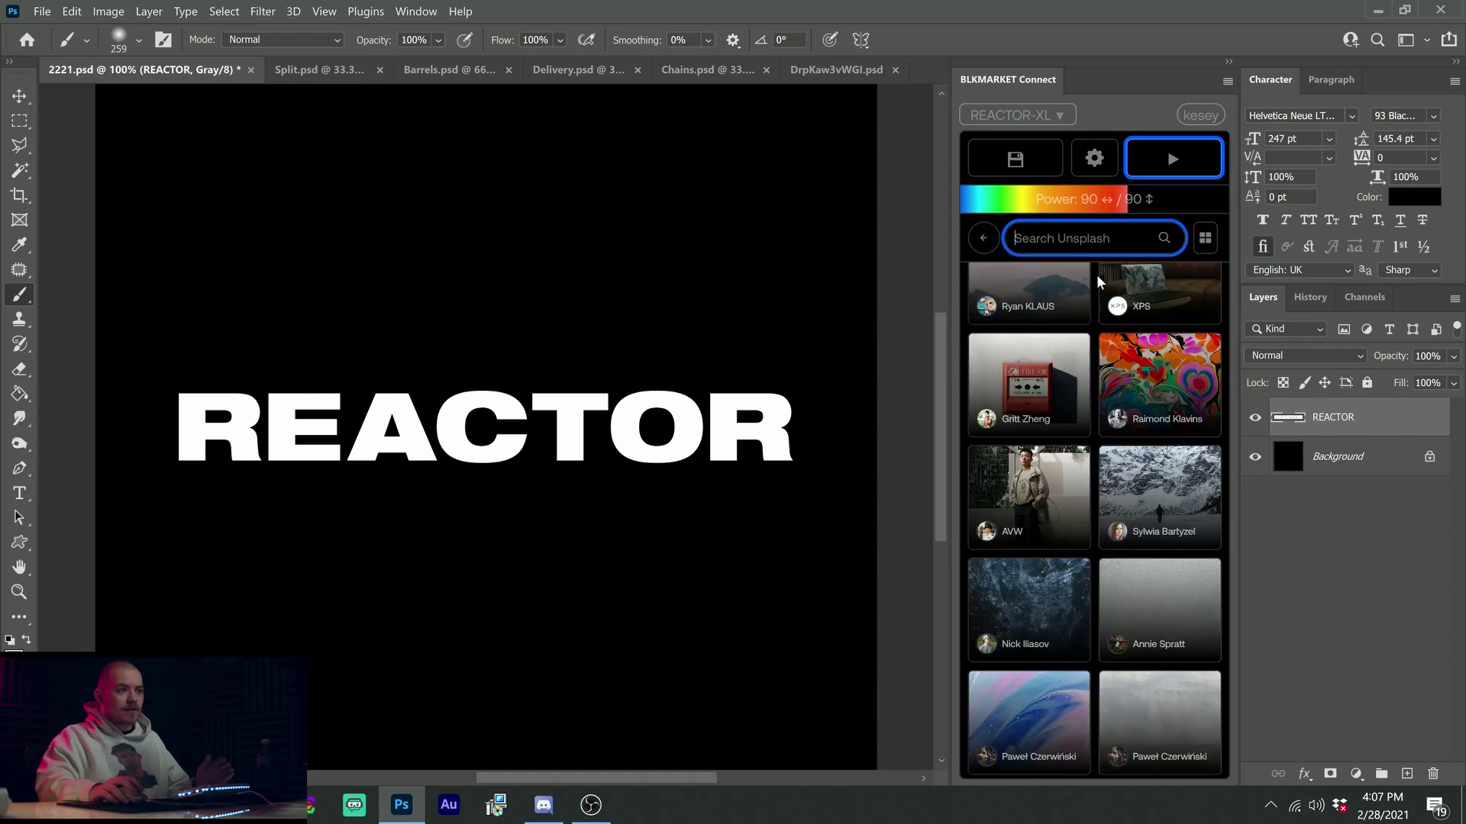
left_click(1188, 370)
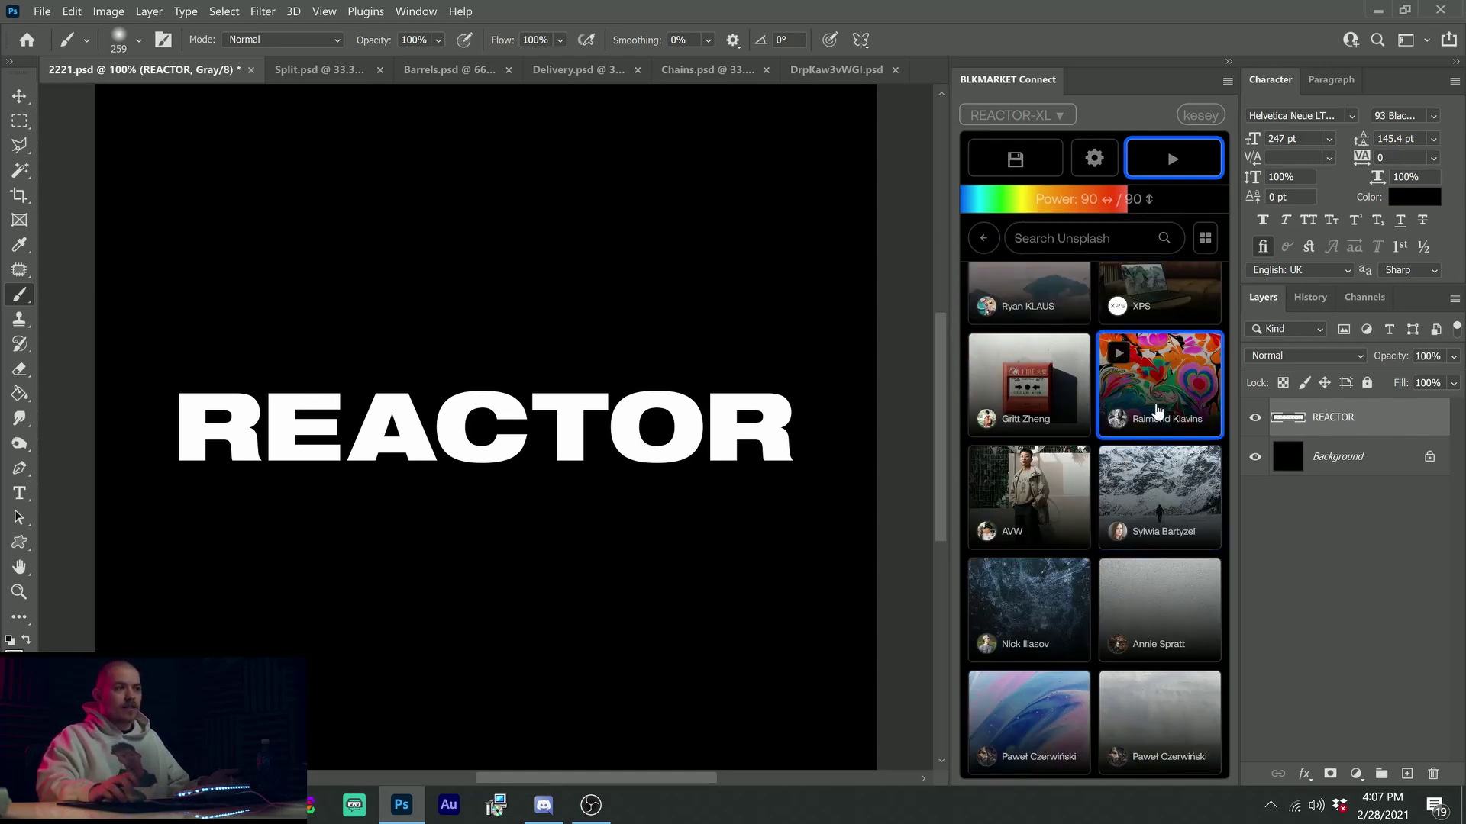
left_click(1019, 159, "shift")
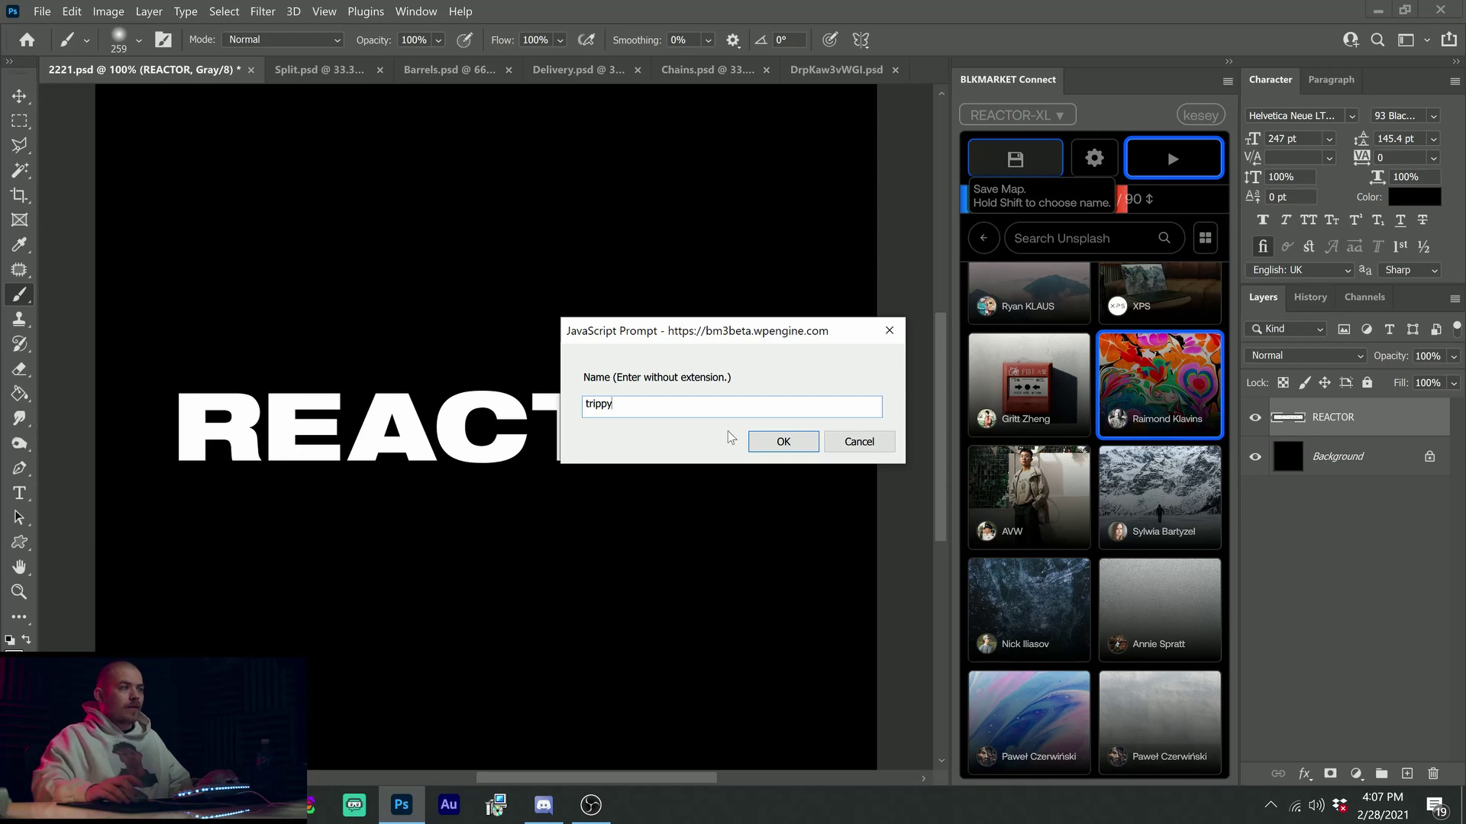
left_click(783, 442)
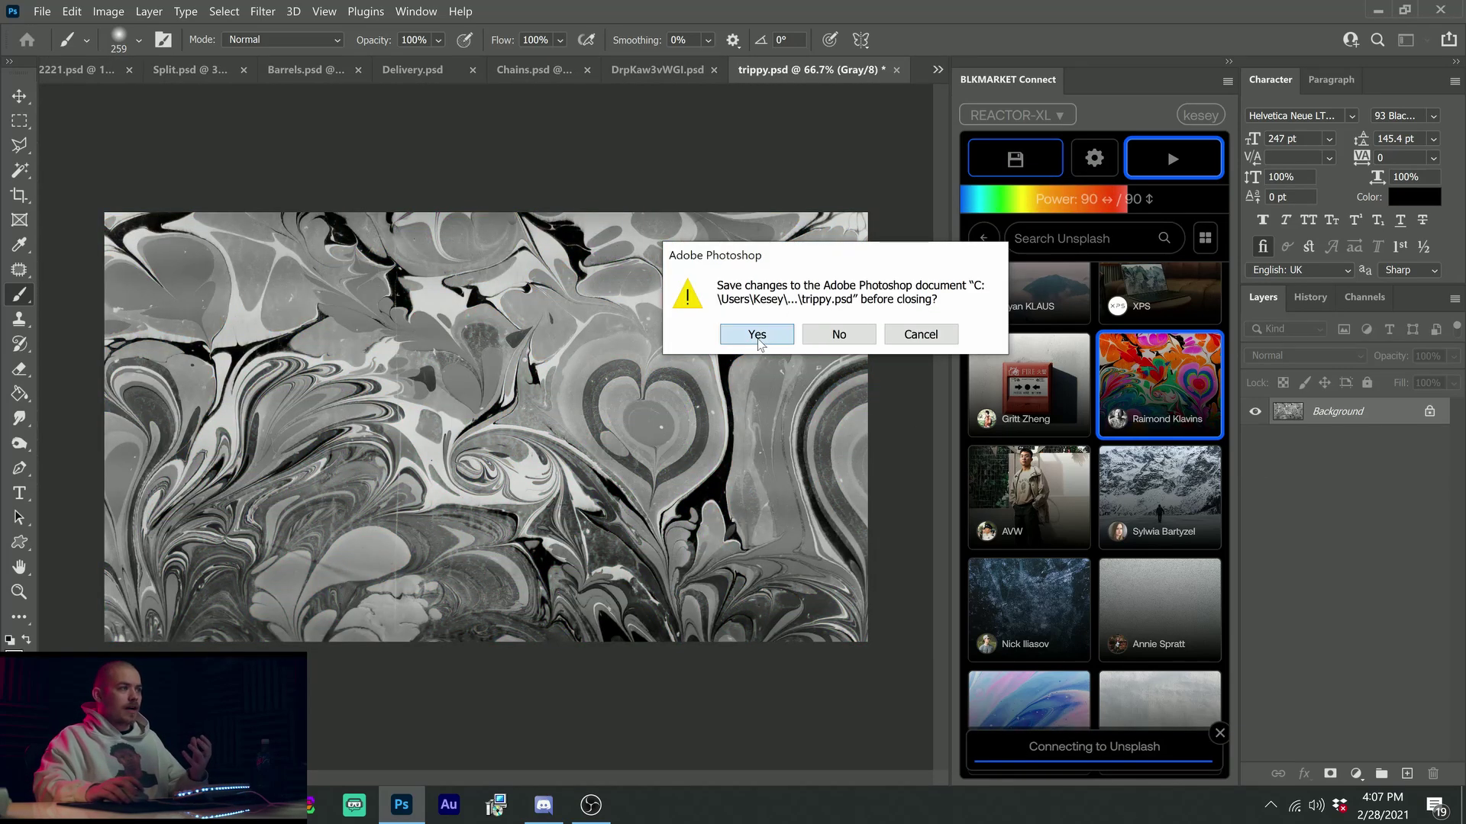
left_click(838, 334)
Return to the saved maps and open the trippy.psd map for editing
left_click(984, 239)
scroll(1031, 443, "up", 5)
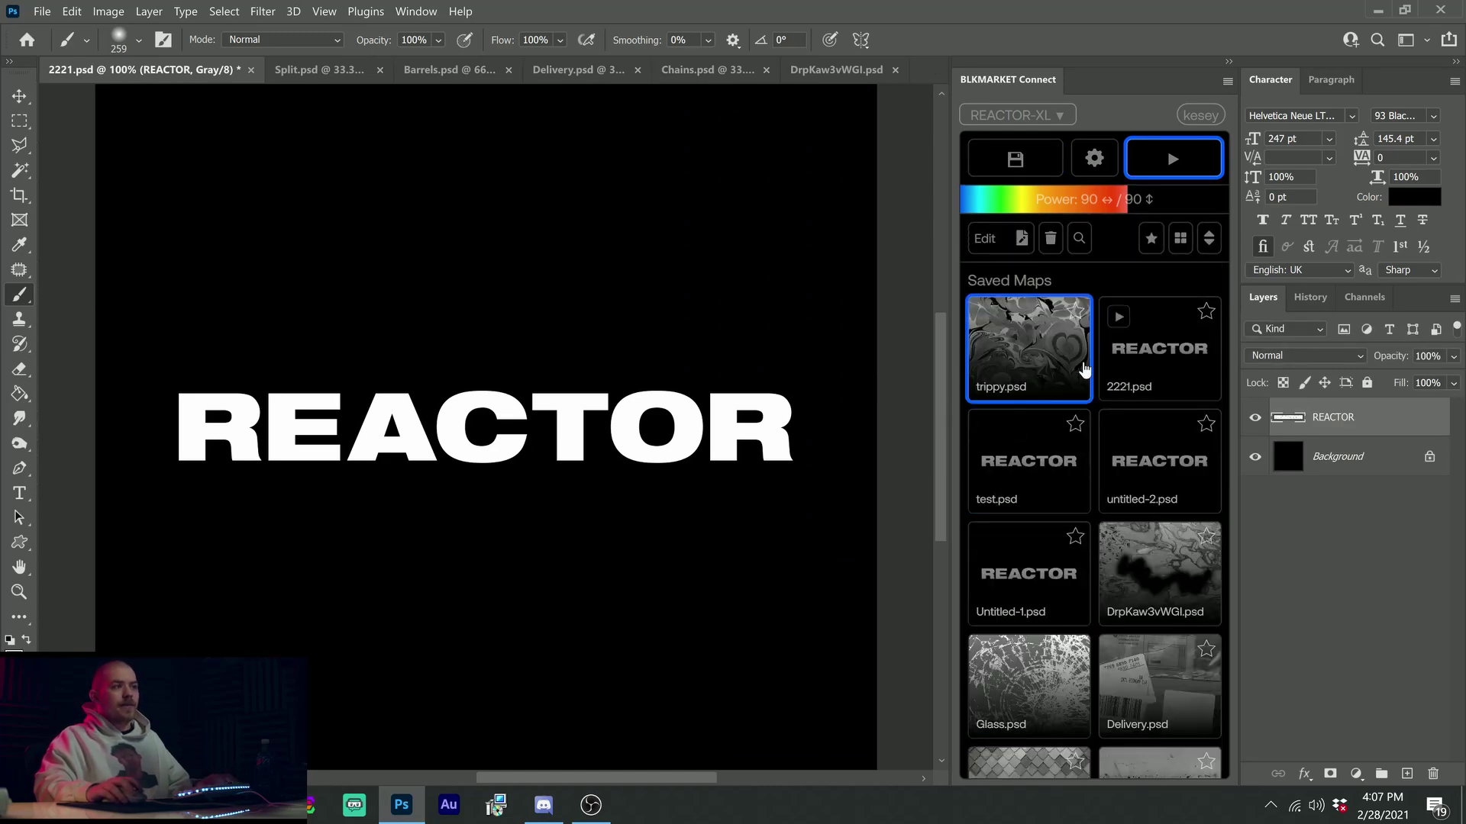
left_click(984, 239)
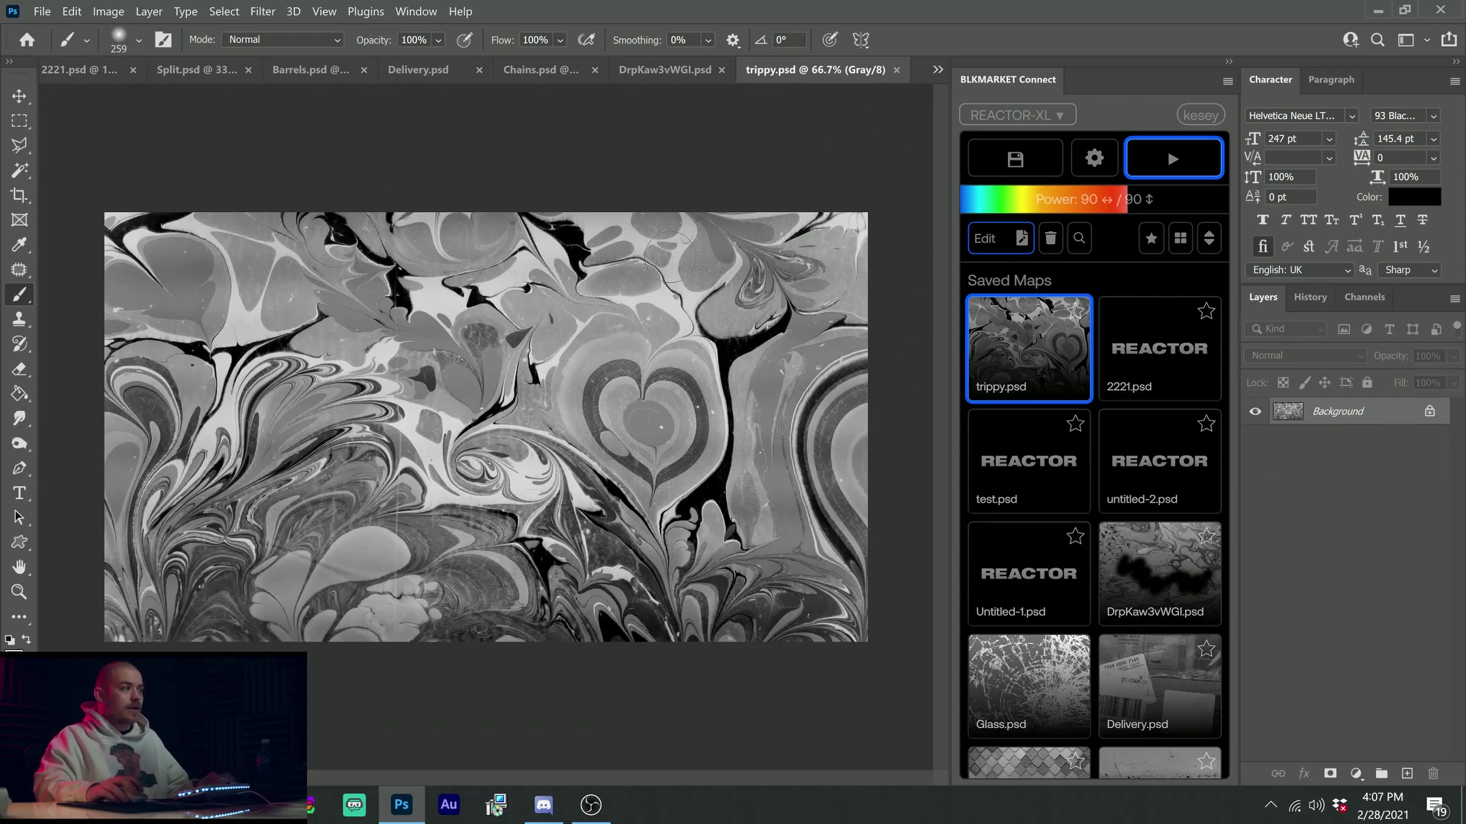
Crop the trippy.psd map to a 1:1 square and save it, overwriting the existing trippy map
key("c")
left_click(158, 39)
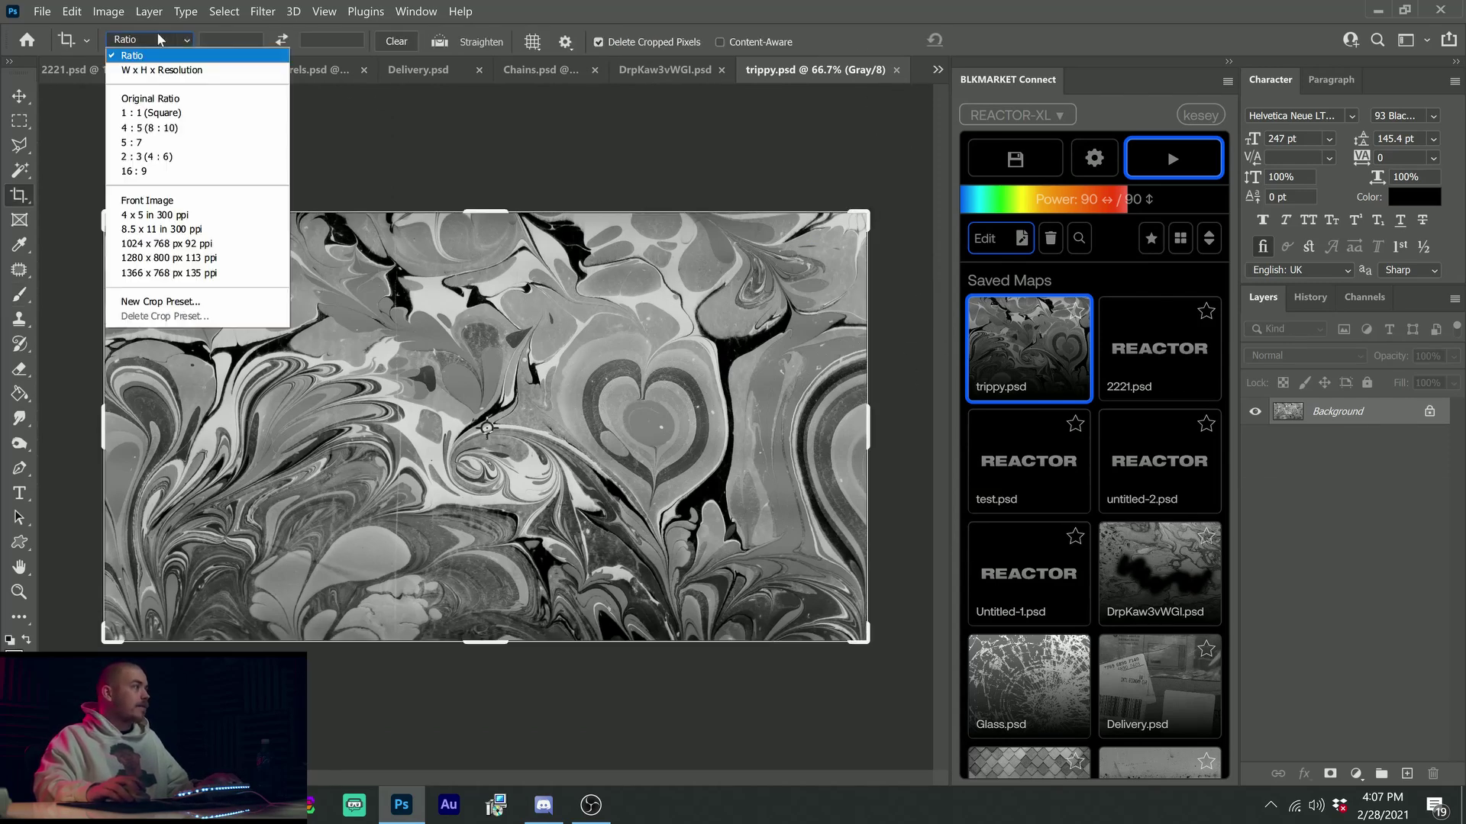
left_click(150, 112)
key("Return")
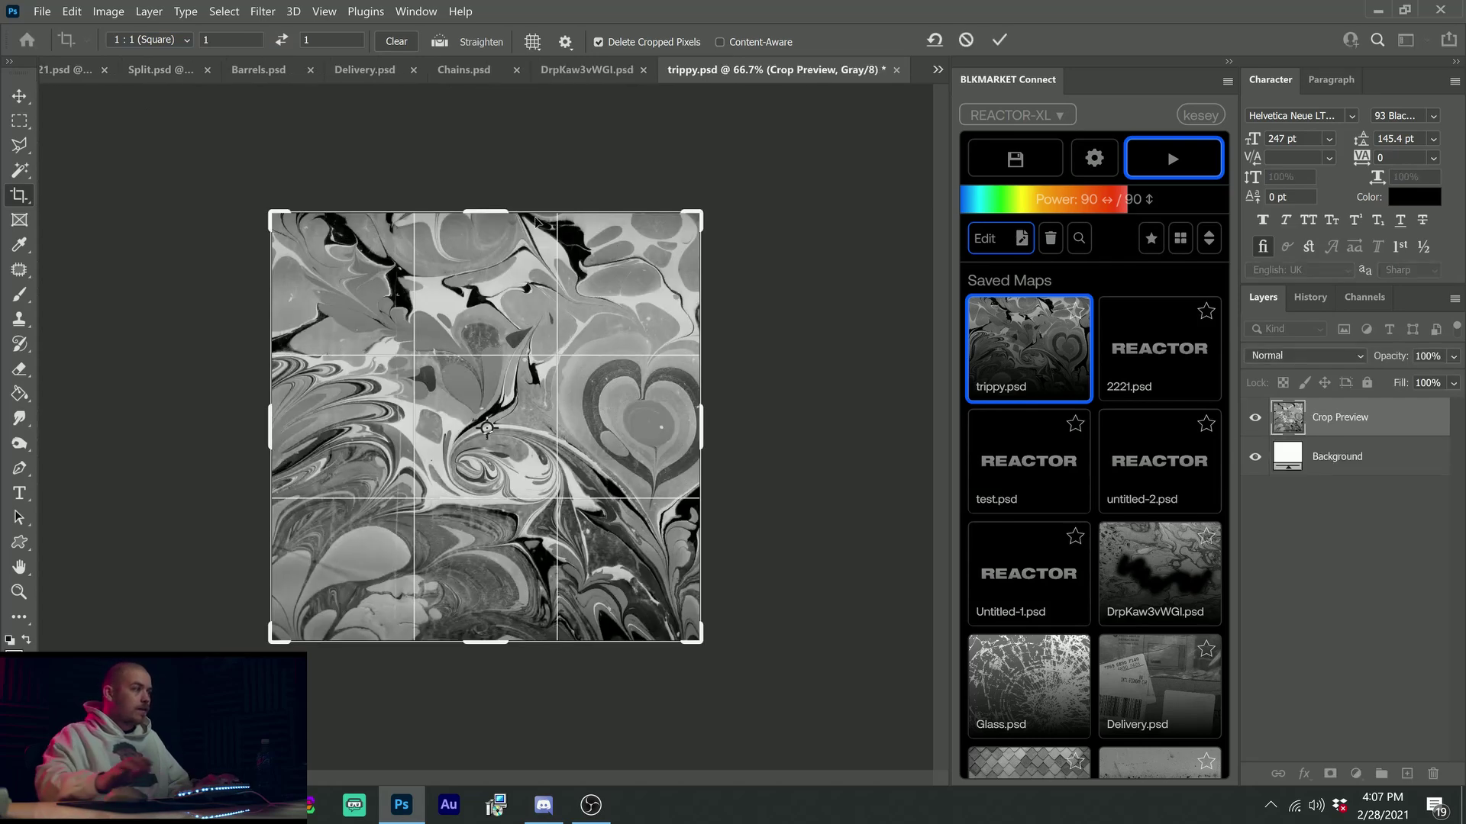
left_click(1019, 164)
left_click(781, 444)
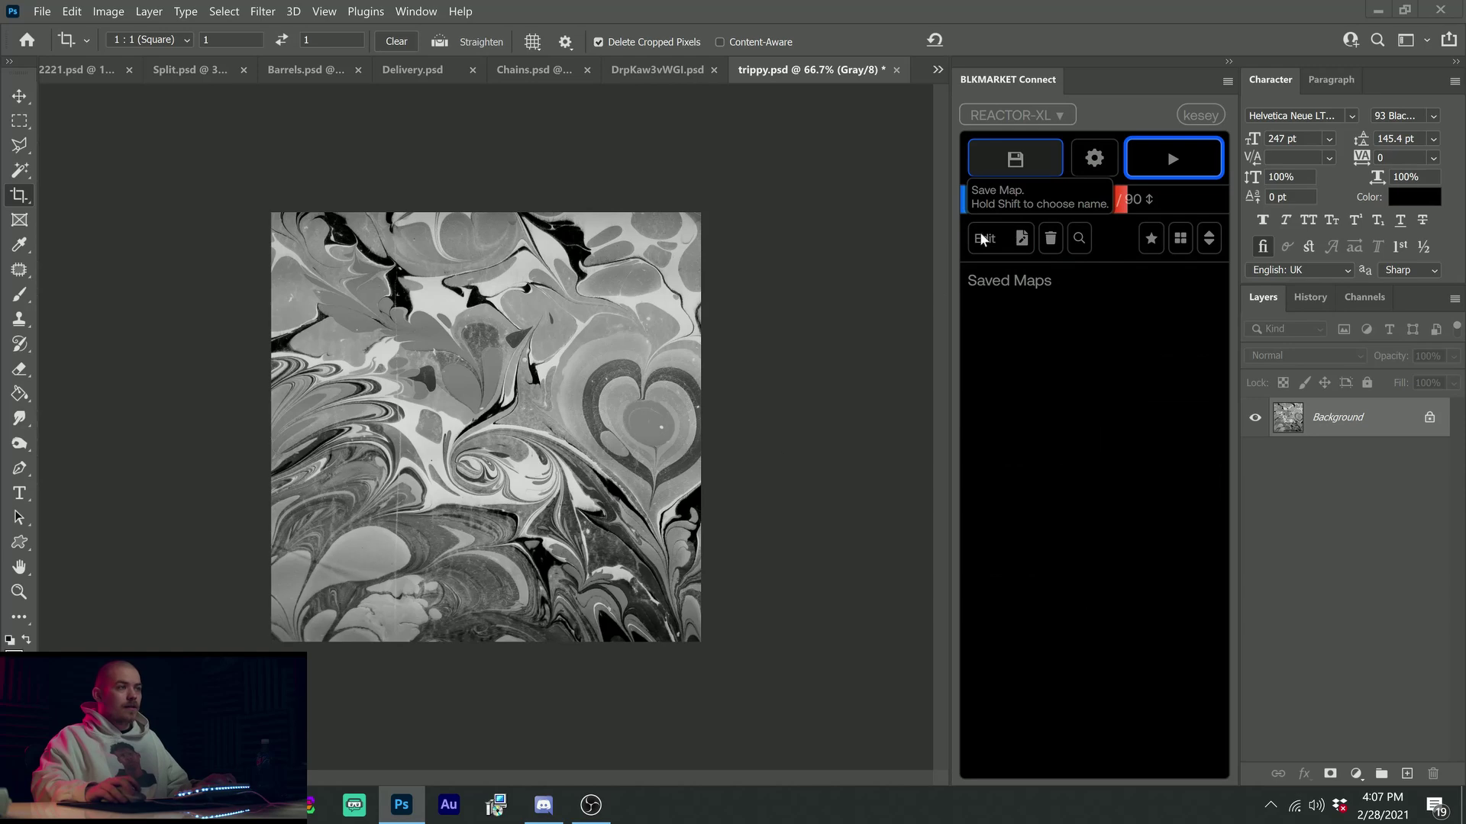
From the 2221.psd document, reopen the trippy.psd map for editing and save it again
left_click(77, 70)
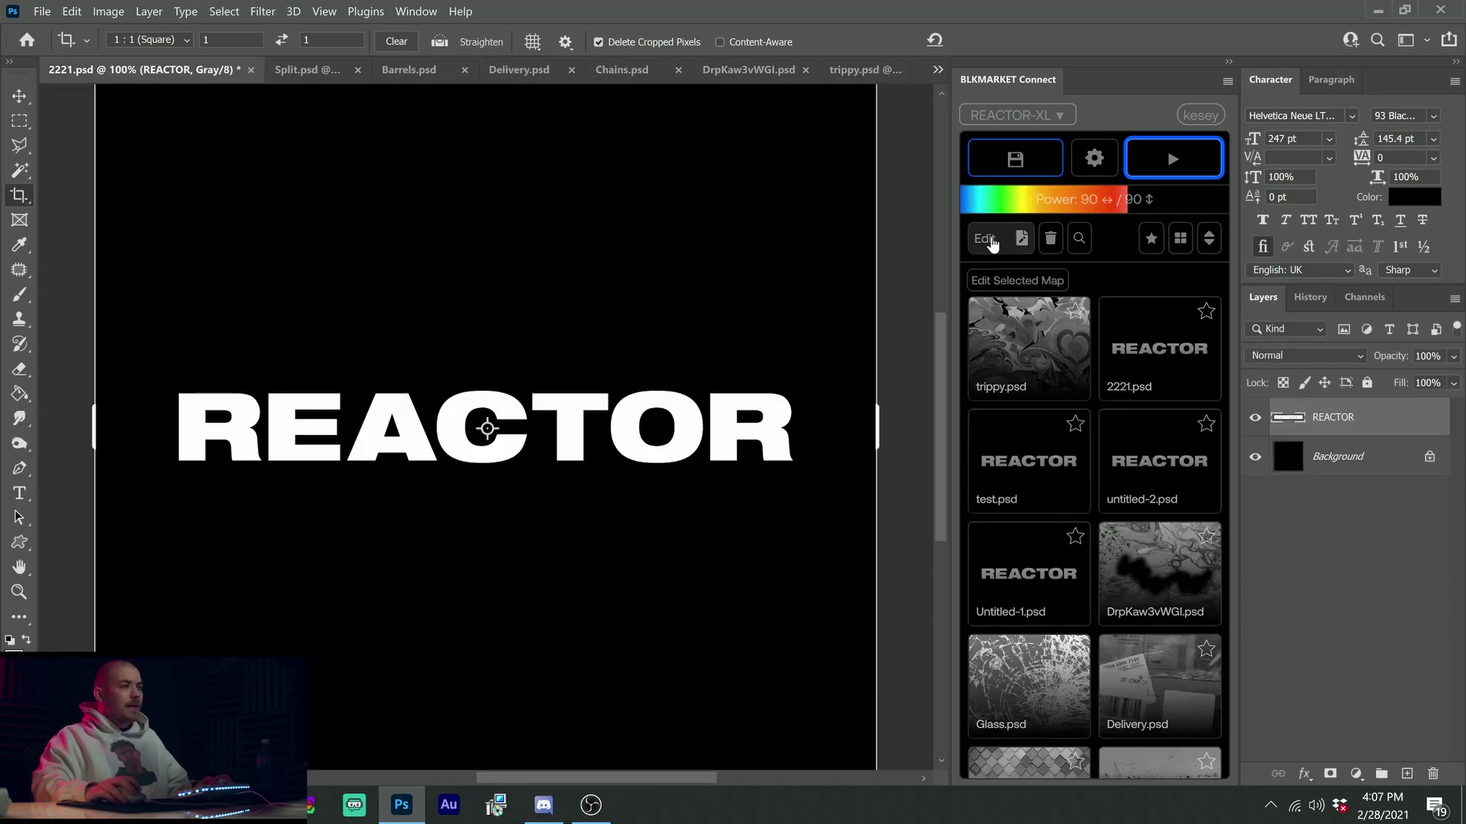
left_click(1017, 392)
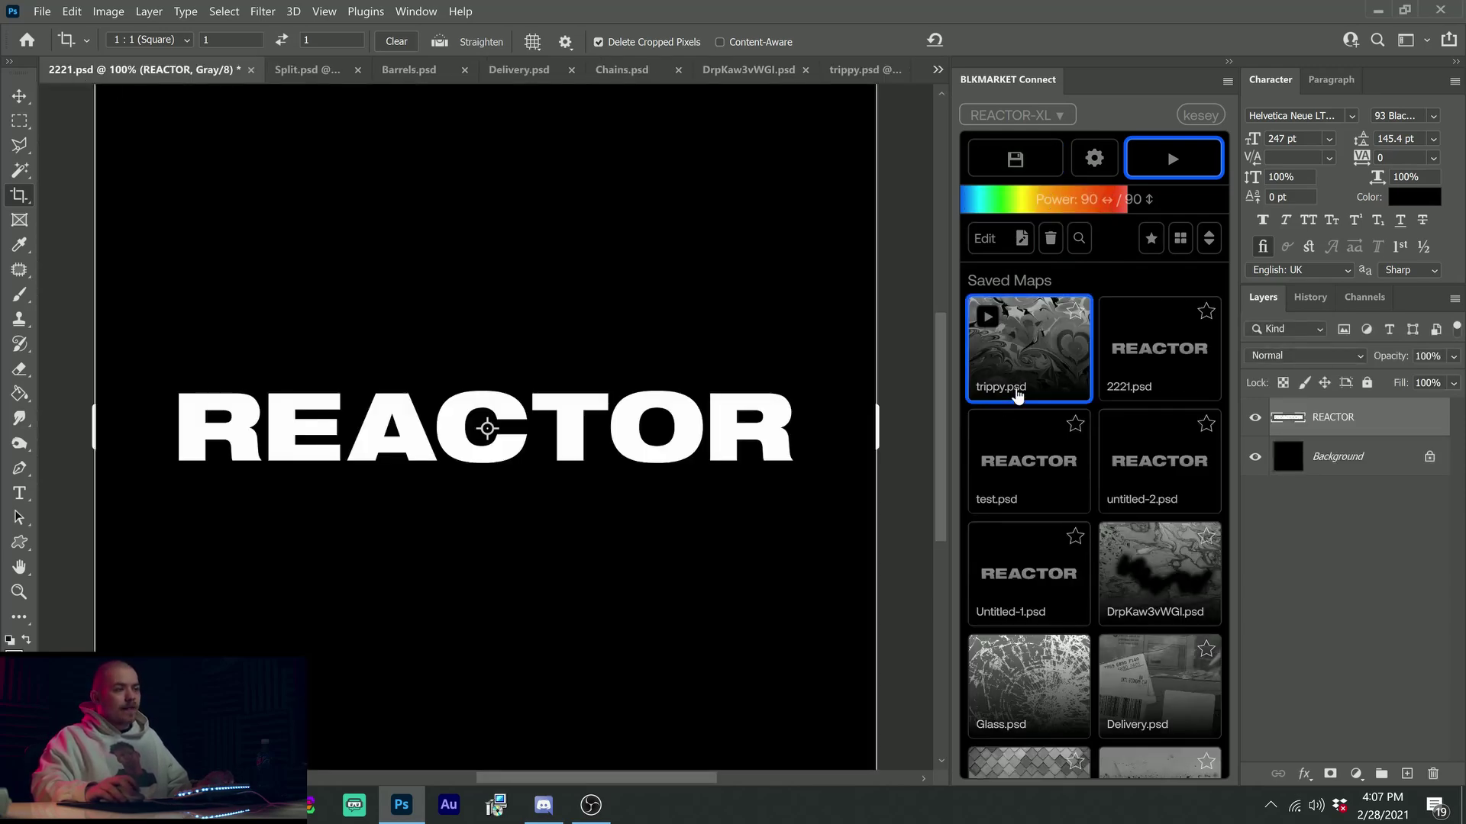
left_click(993, 239)
left_click(1016, 158)
left_click_drag(718, 327, 641, 302)
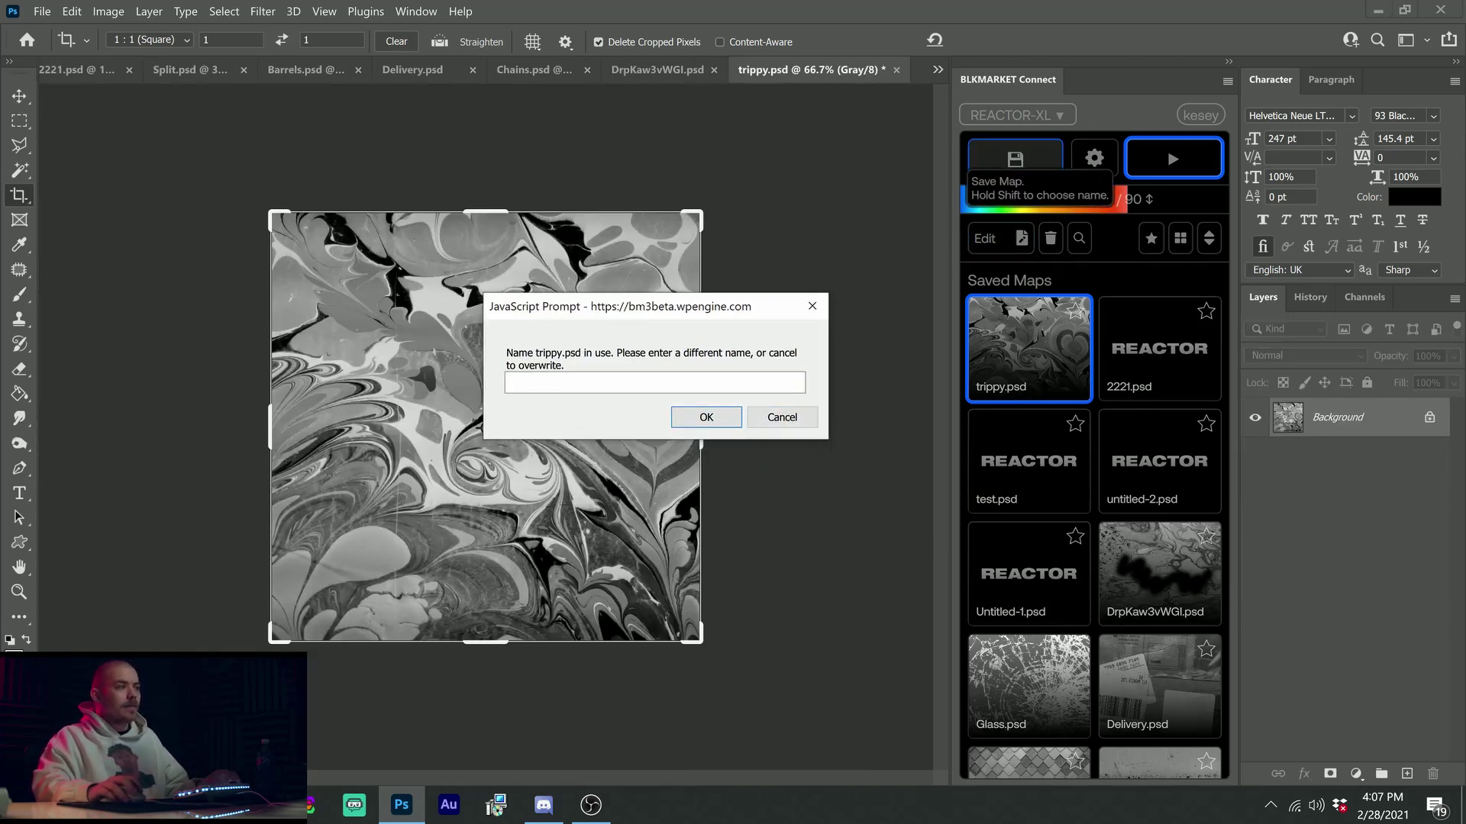
left_click(709, 420)
left_click(1058, 366)
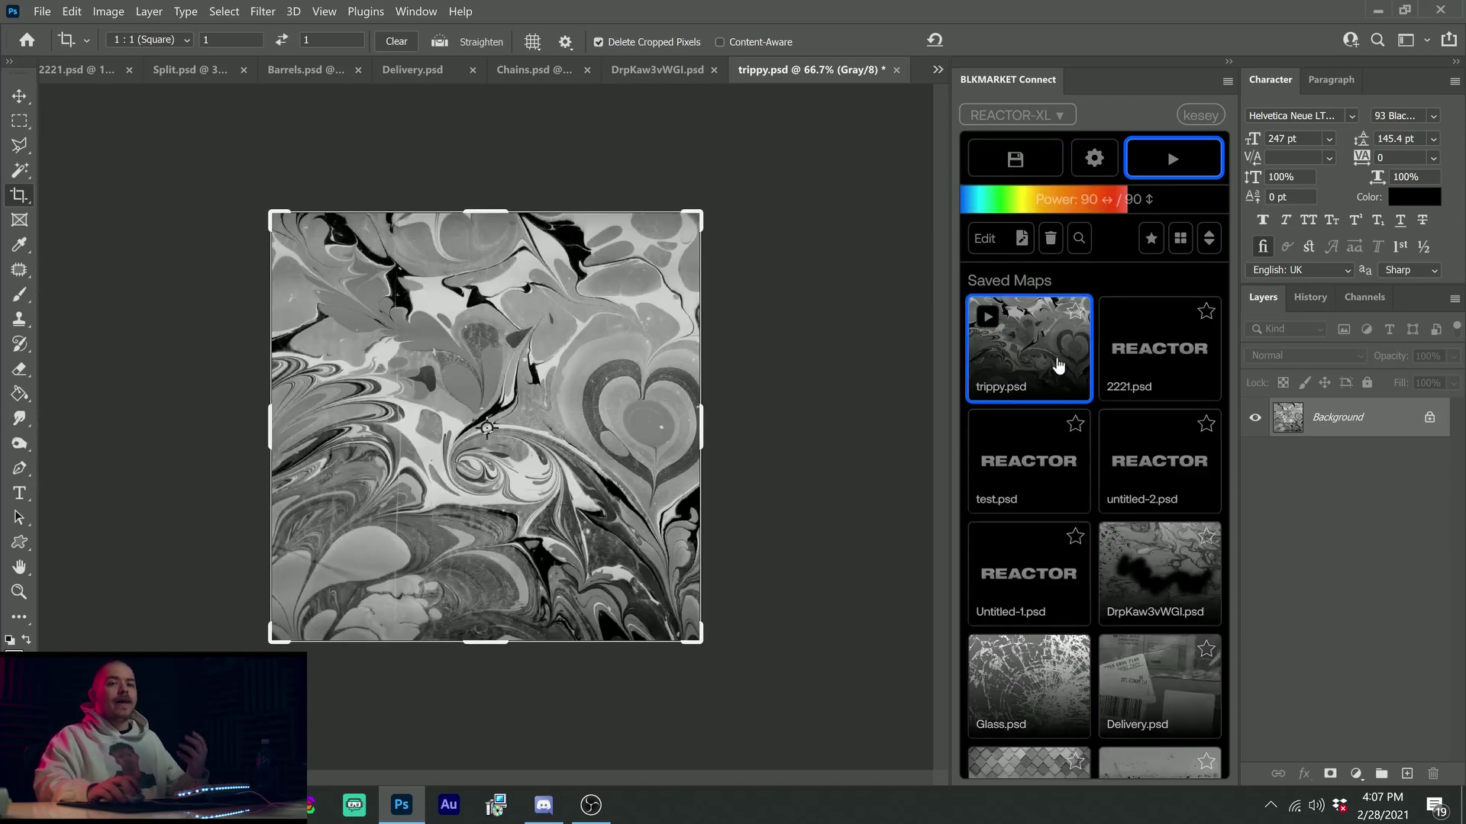
Close the trippy, Split, Barrels, Delivery, Chains and DrpKaw3vWGI documents without saving changes, leaving 2221.psd open
left_click(896, 70)
left_click(835, 336)
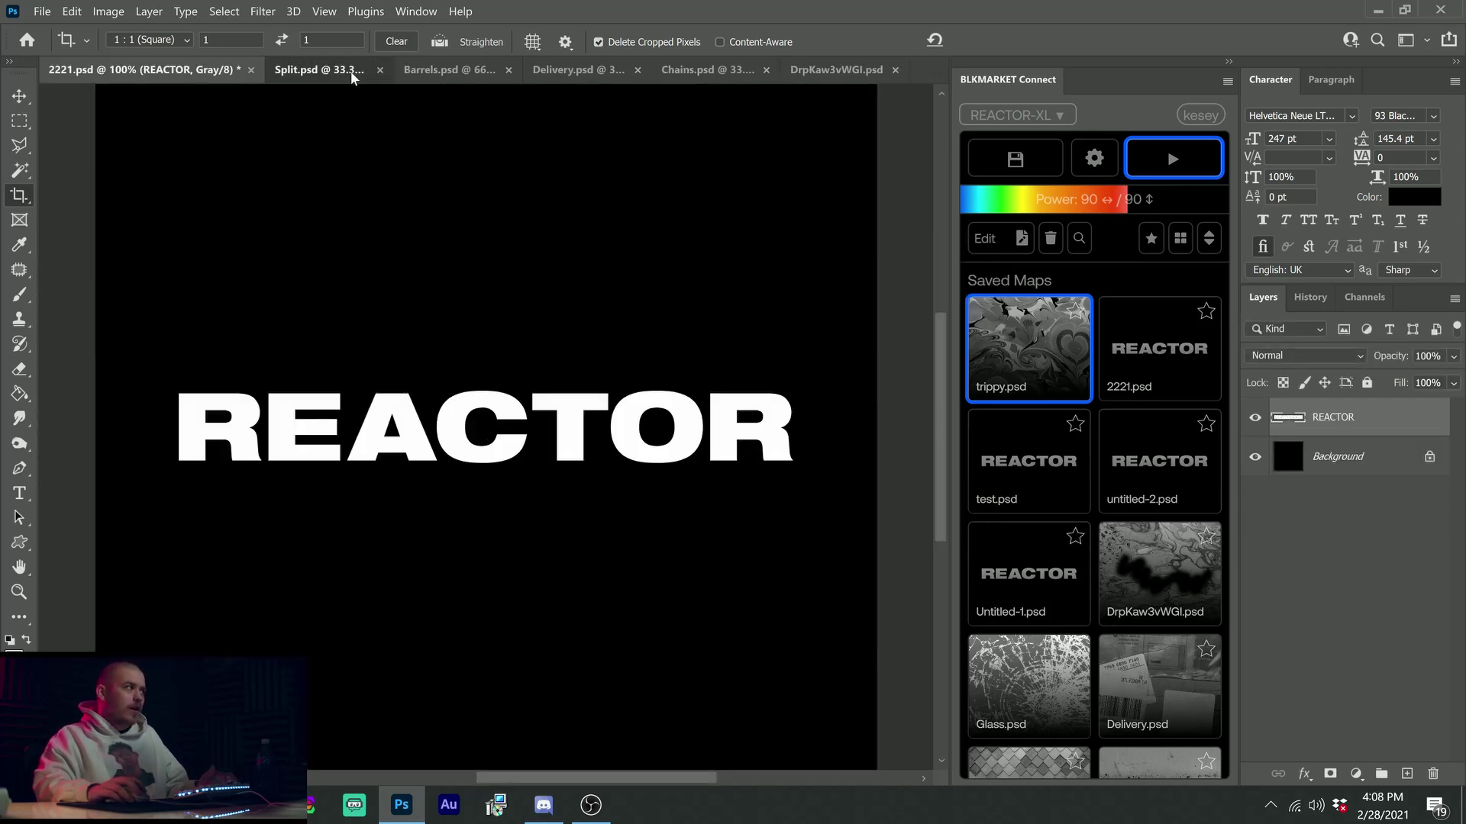
left_click(377, 69)
left_click(837, 334)
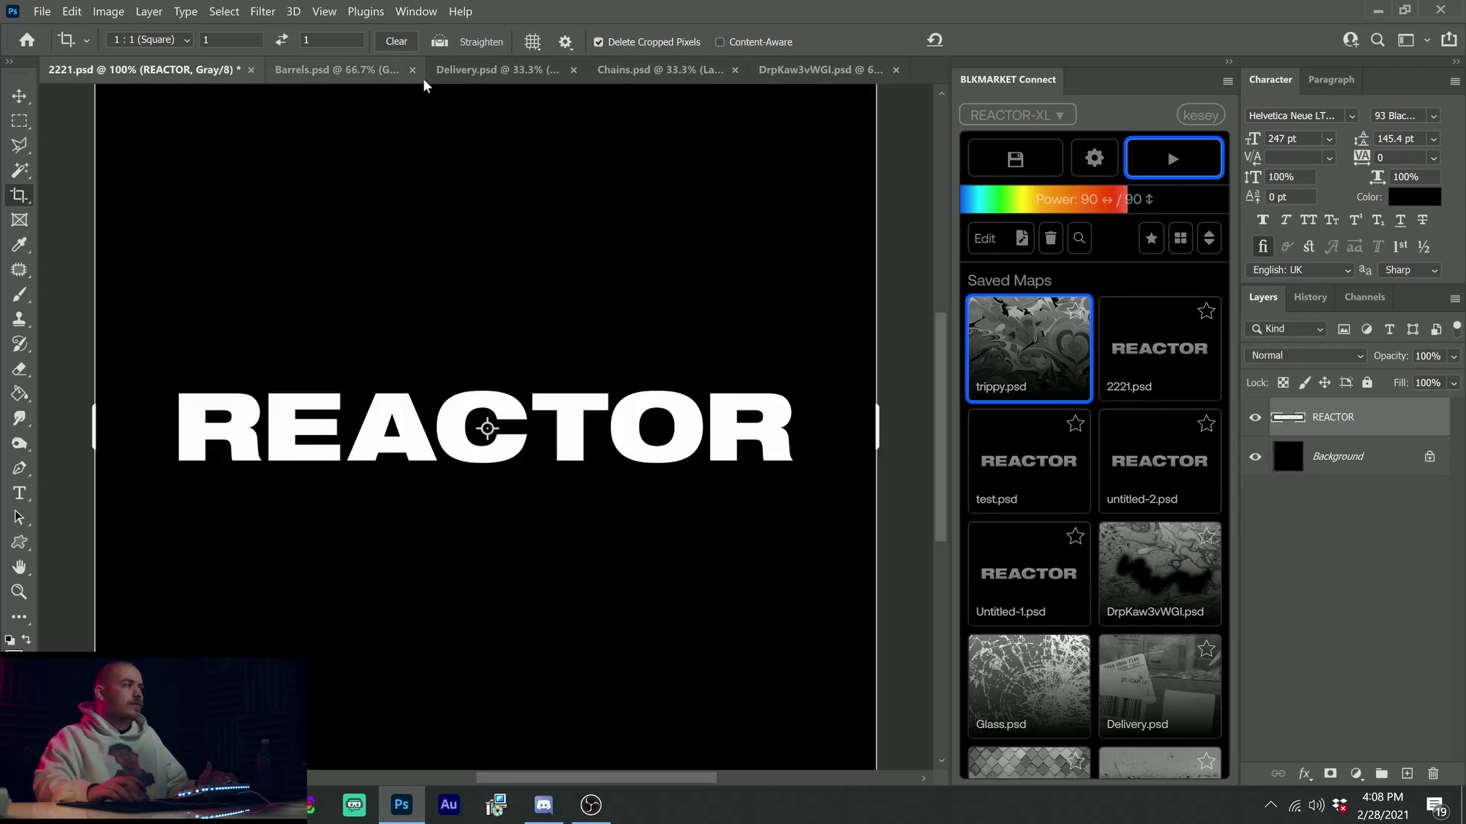
left_click(406, 67)
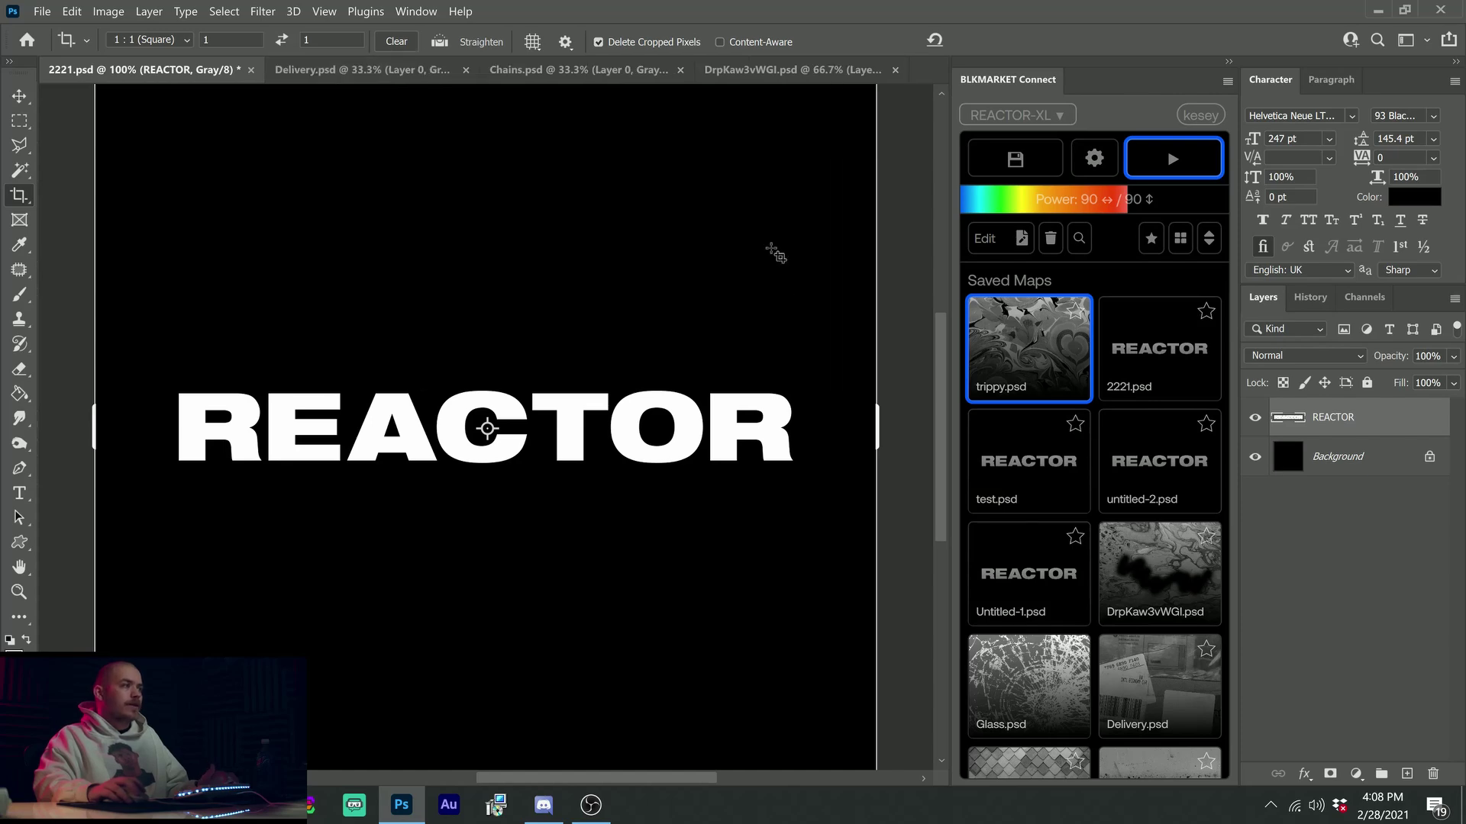
left_click(466, 70)
left_click(837, 334)
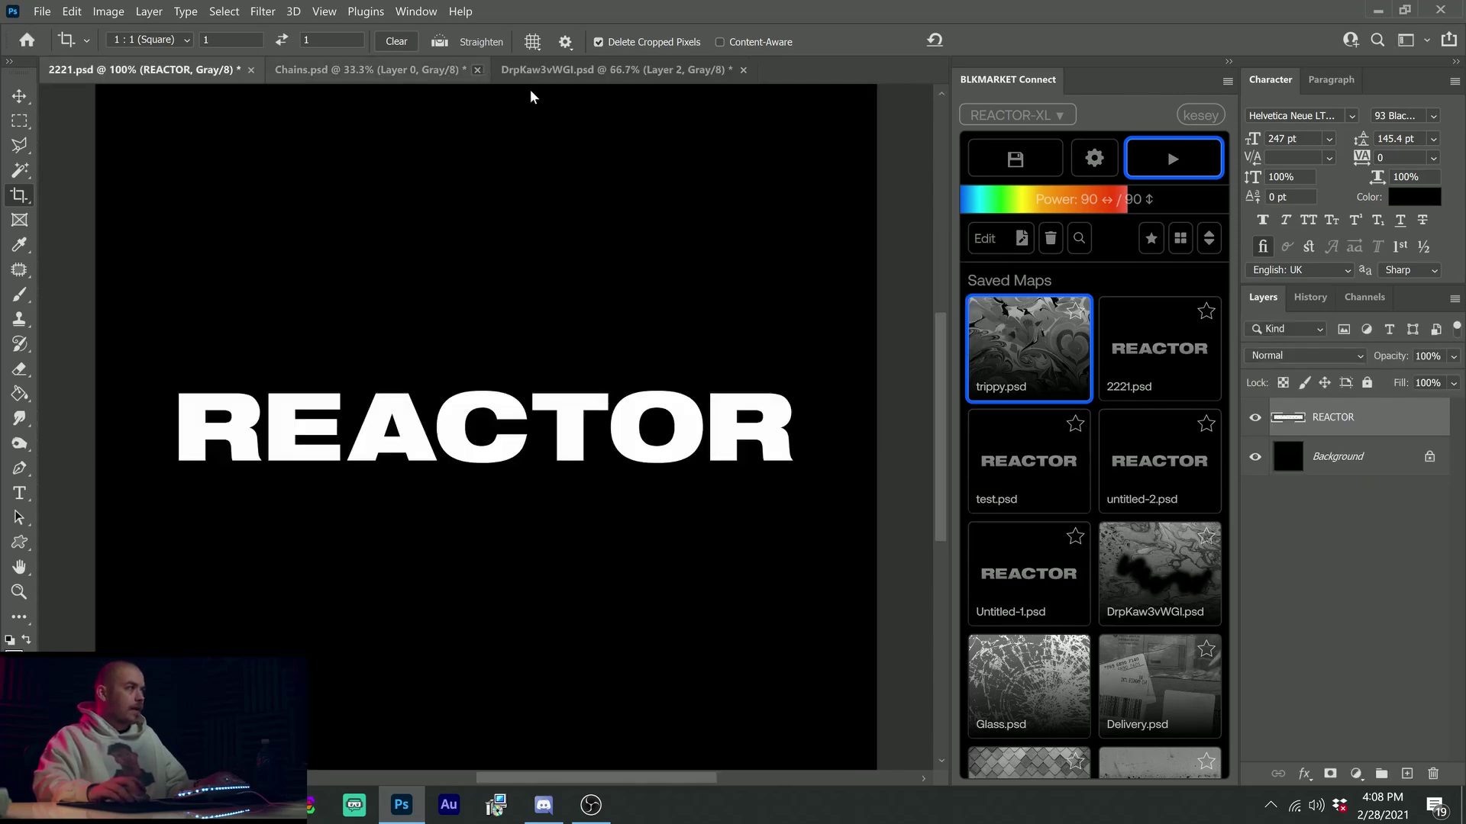
left_click(477, 70)
left_click(837, 334)
left_click(516, 69)
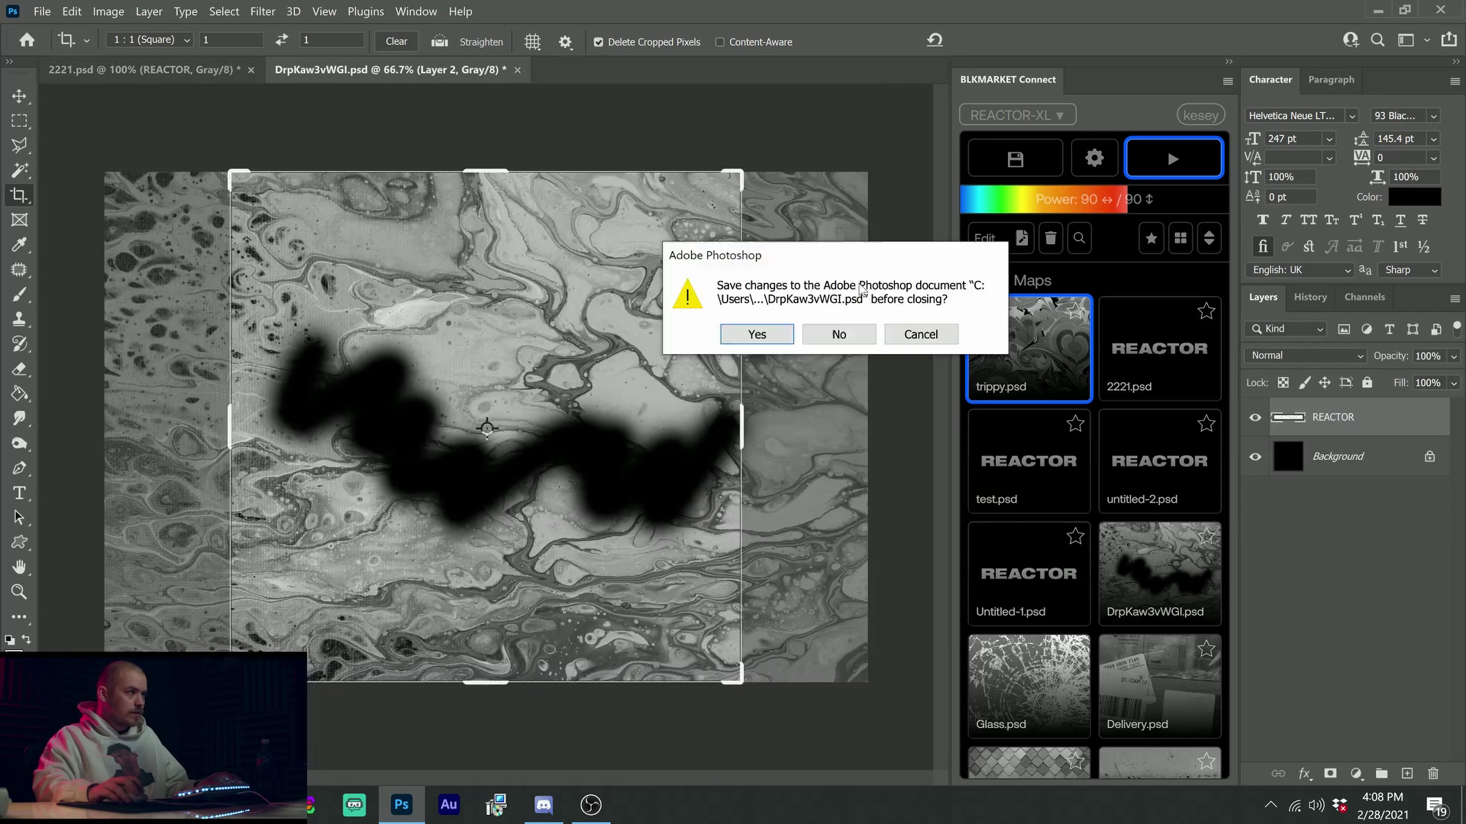
left_click(837, 335)
Delete the 2221.psd map from the saved maps
left_click(1201, 370)
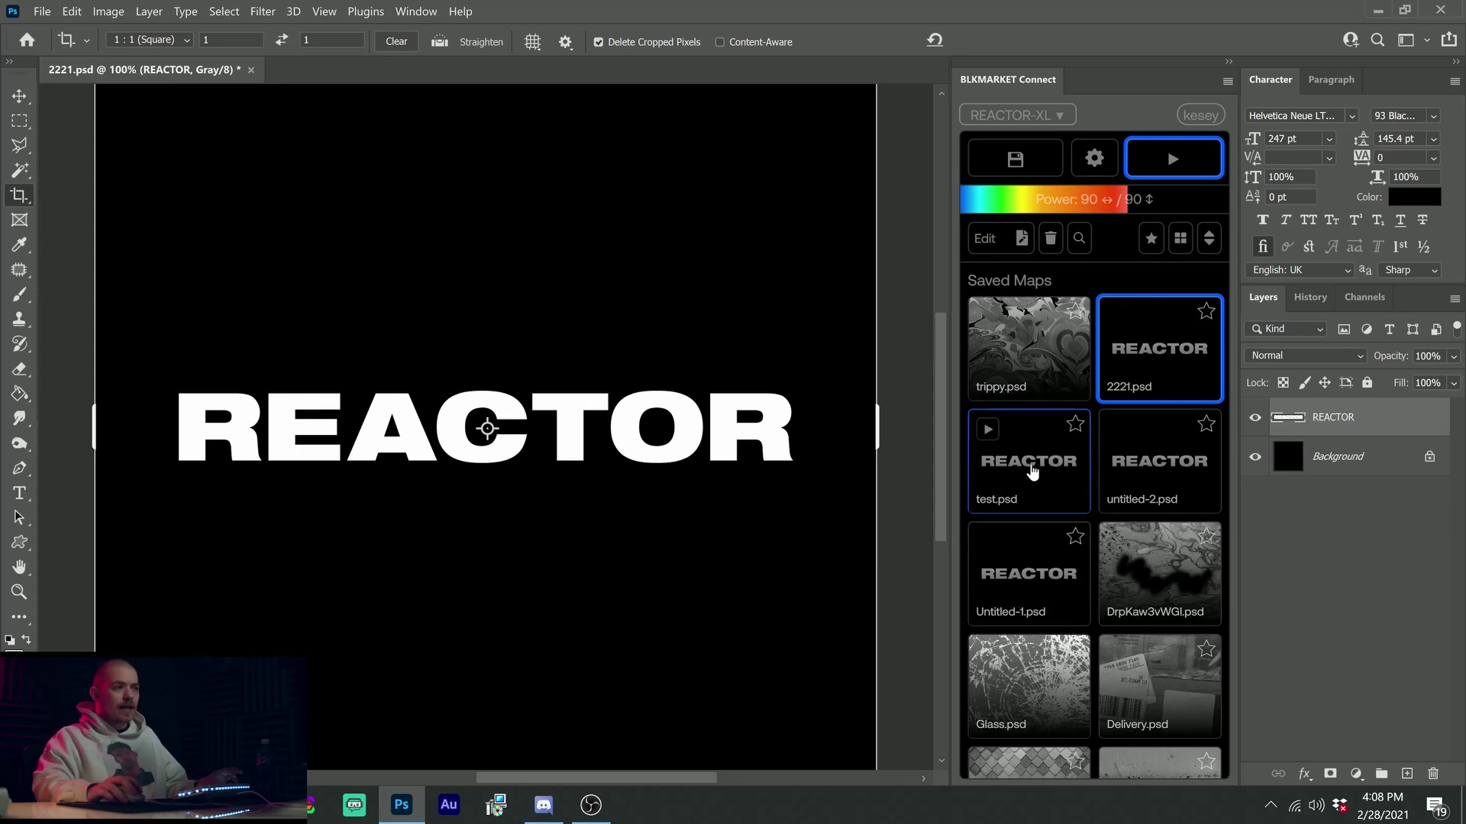
left_click(1054, 238)
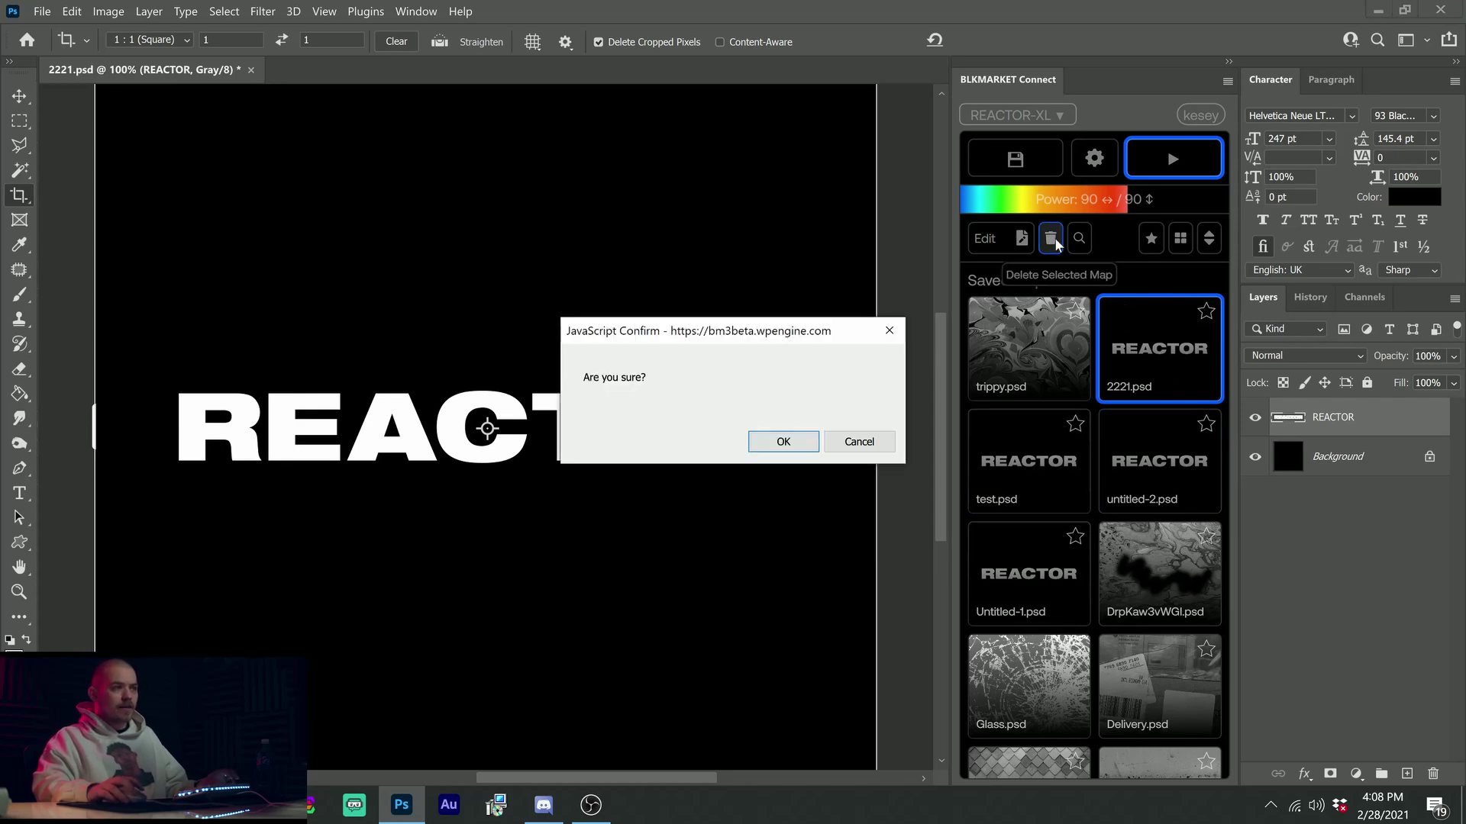
left_click(782, 441)
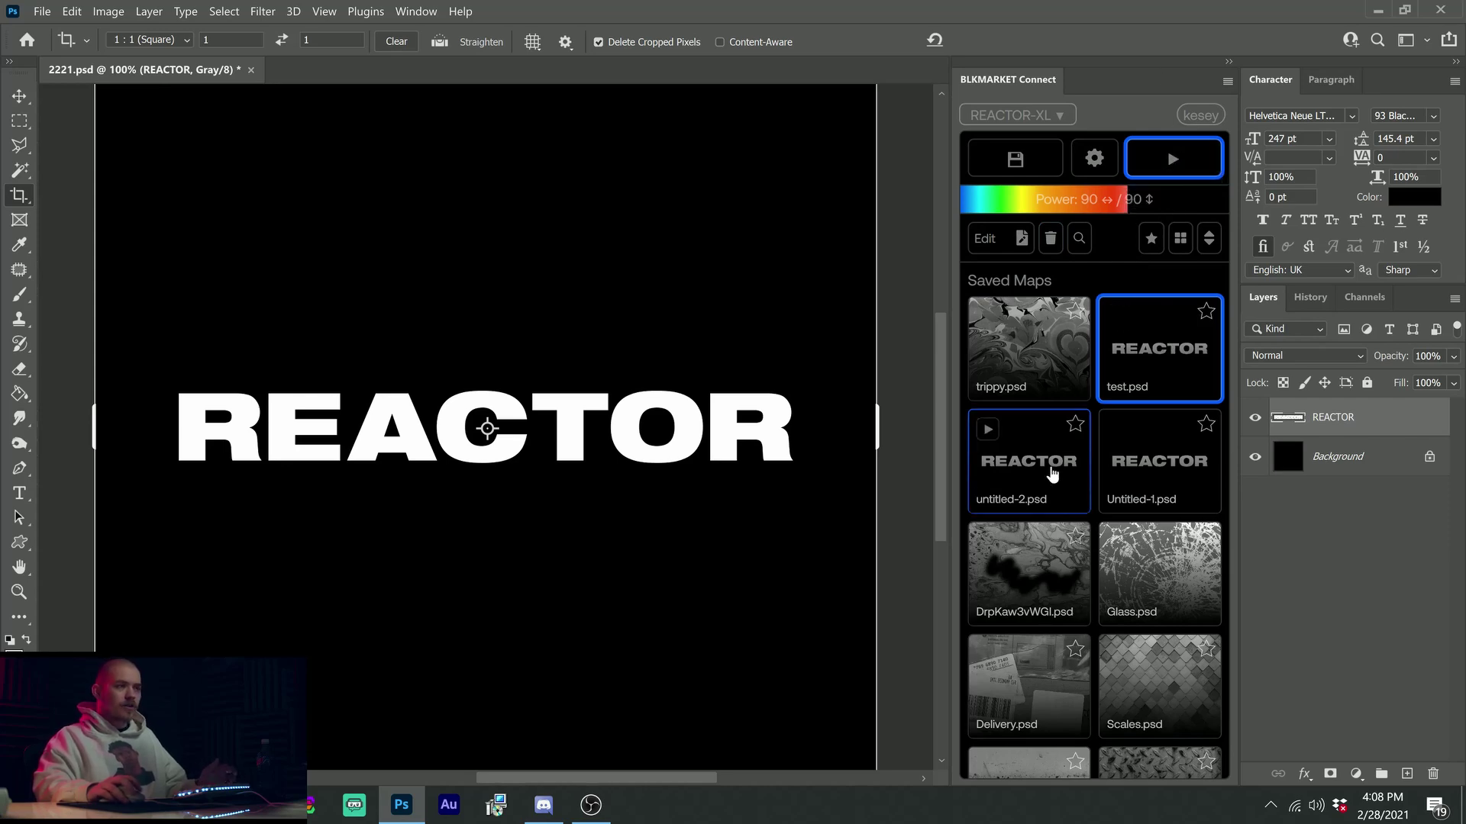
Select the test, untitled-2 and Untitled-1 maps together and delete them all at once
left_click(1048, 490, "ctrl")
left_click(1158, 462, "ctrl")
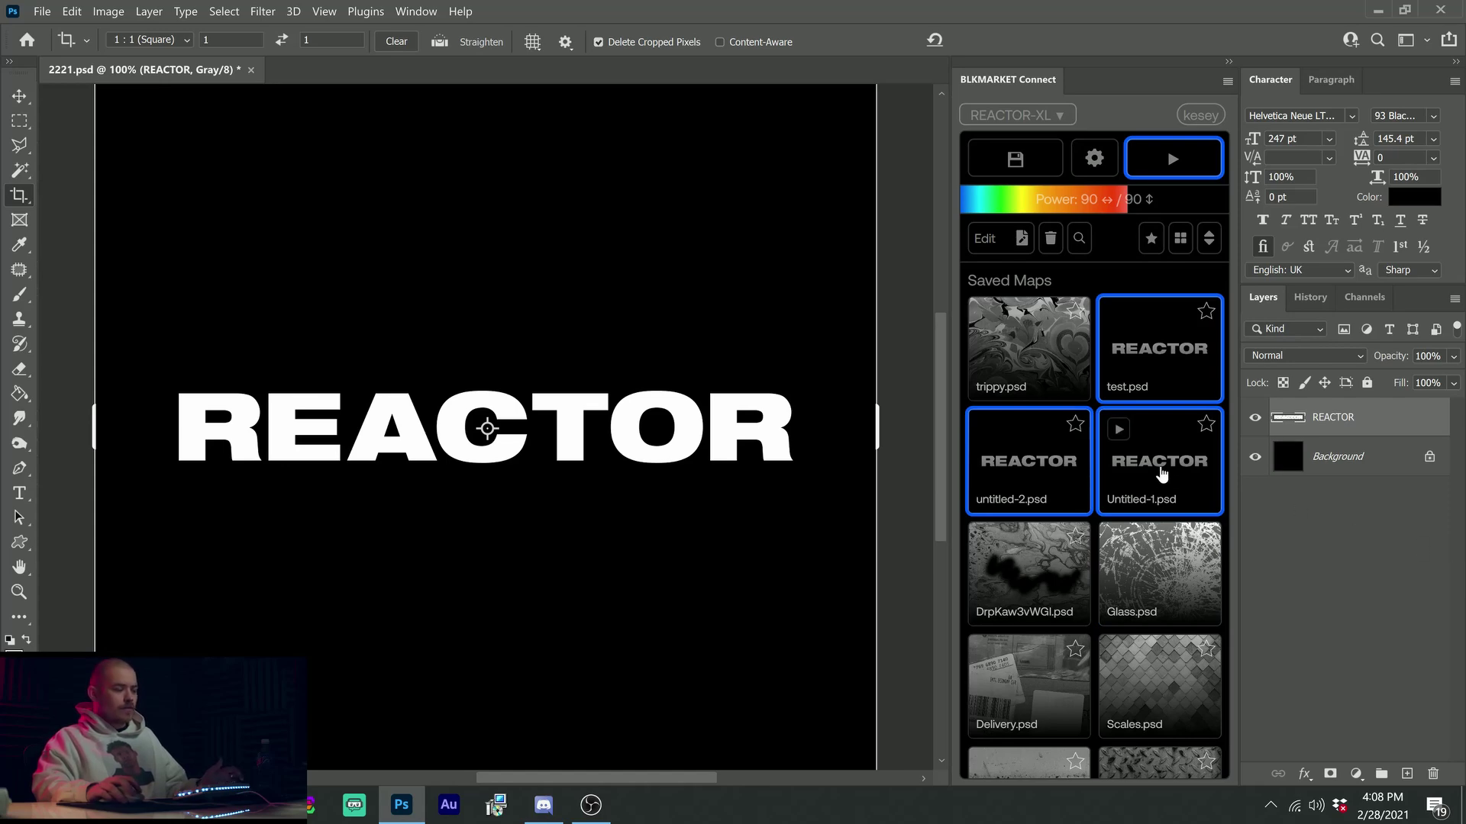
left_click(1161, 471, "ctrl")
left_click(1040, 473, "ctrl")
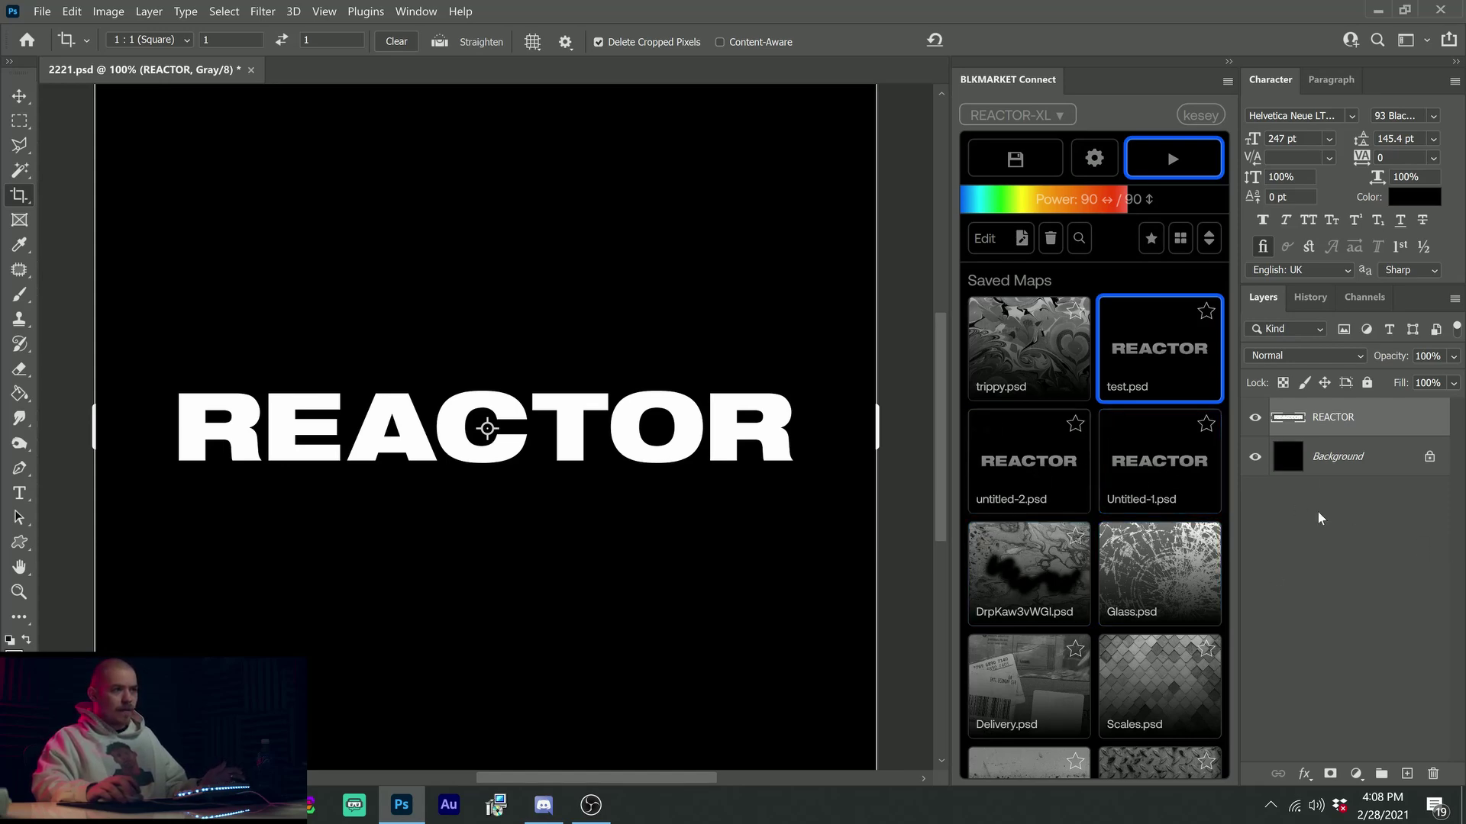
left_click(1145, 467, "ctrl")
left_click(1063, 471, "ctrl")
left_click(1063, 471, "ctrl")
left_click(1065, 474, "ctrl")
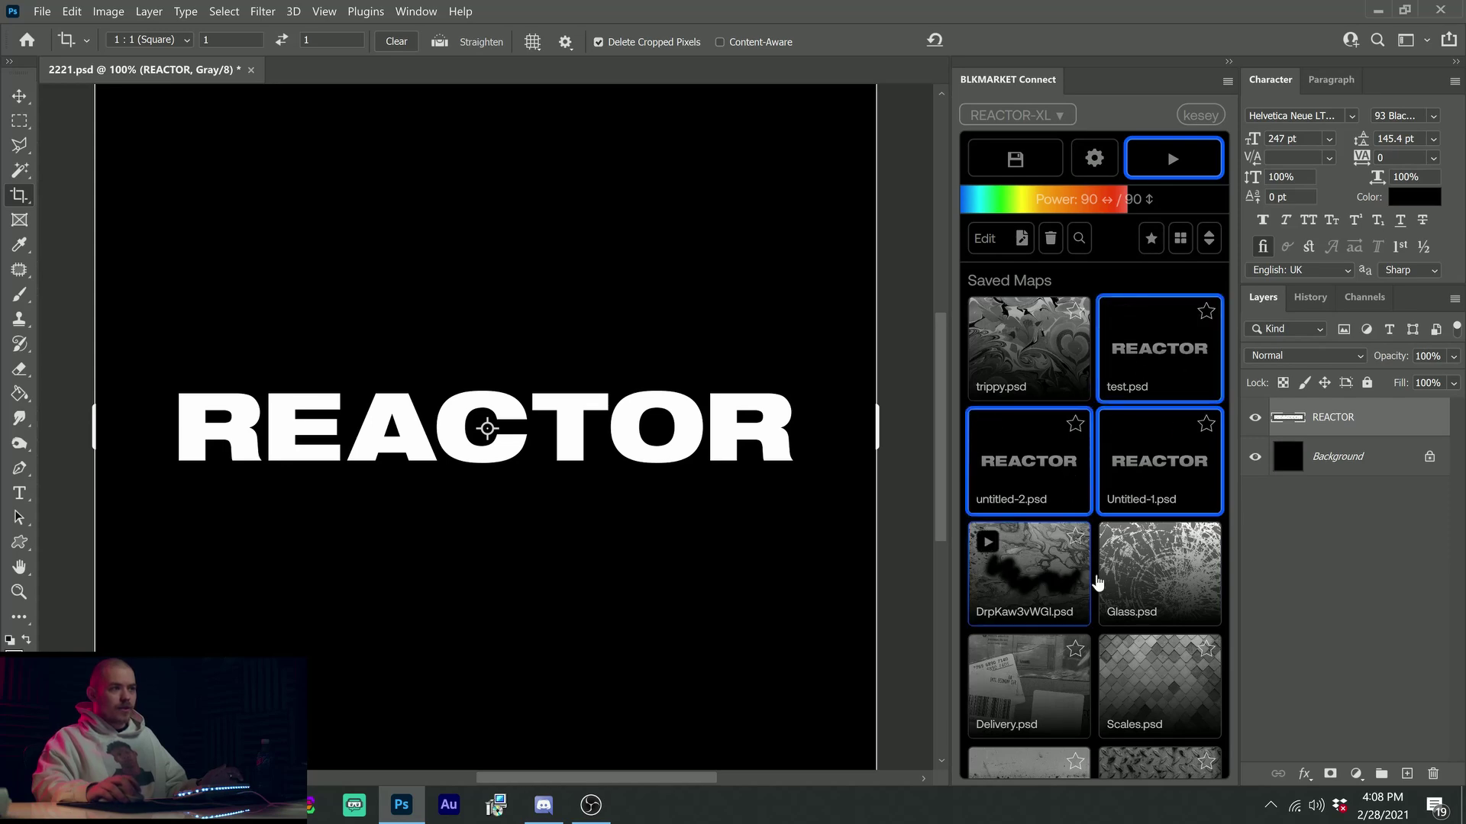
scroll(1089, 524, "down", 2)
scroll(1116, 383, "up", 2)
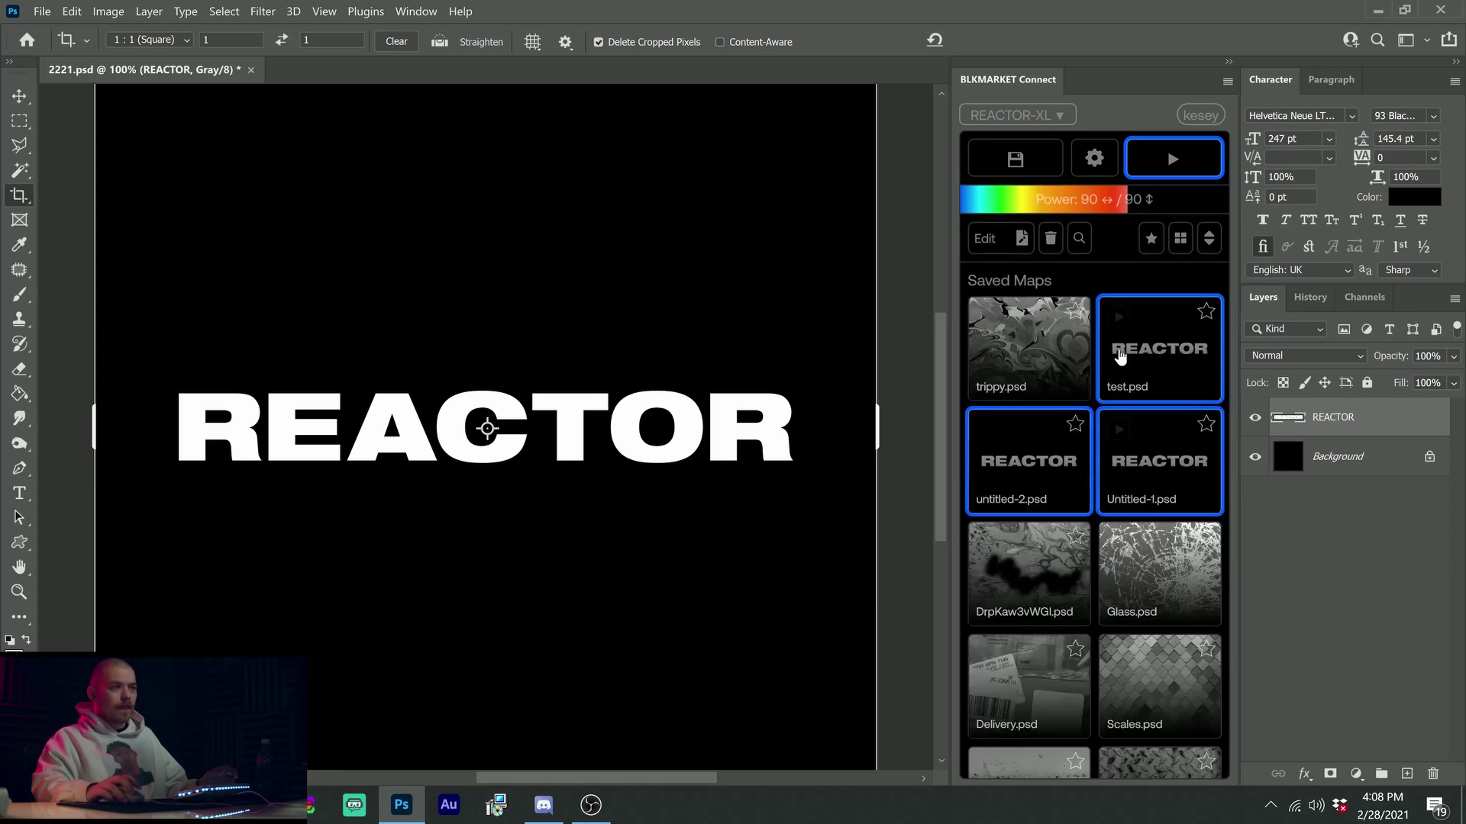
left_click(1051, 238)
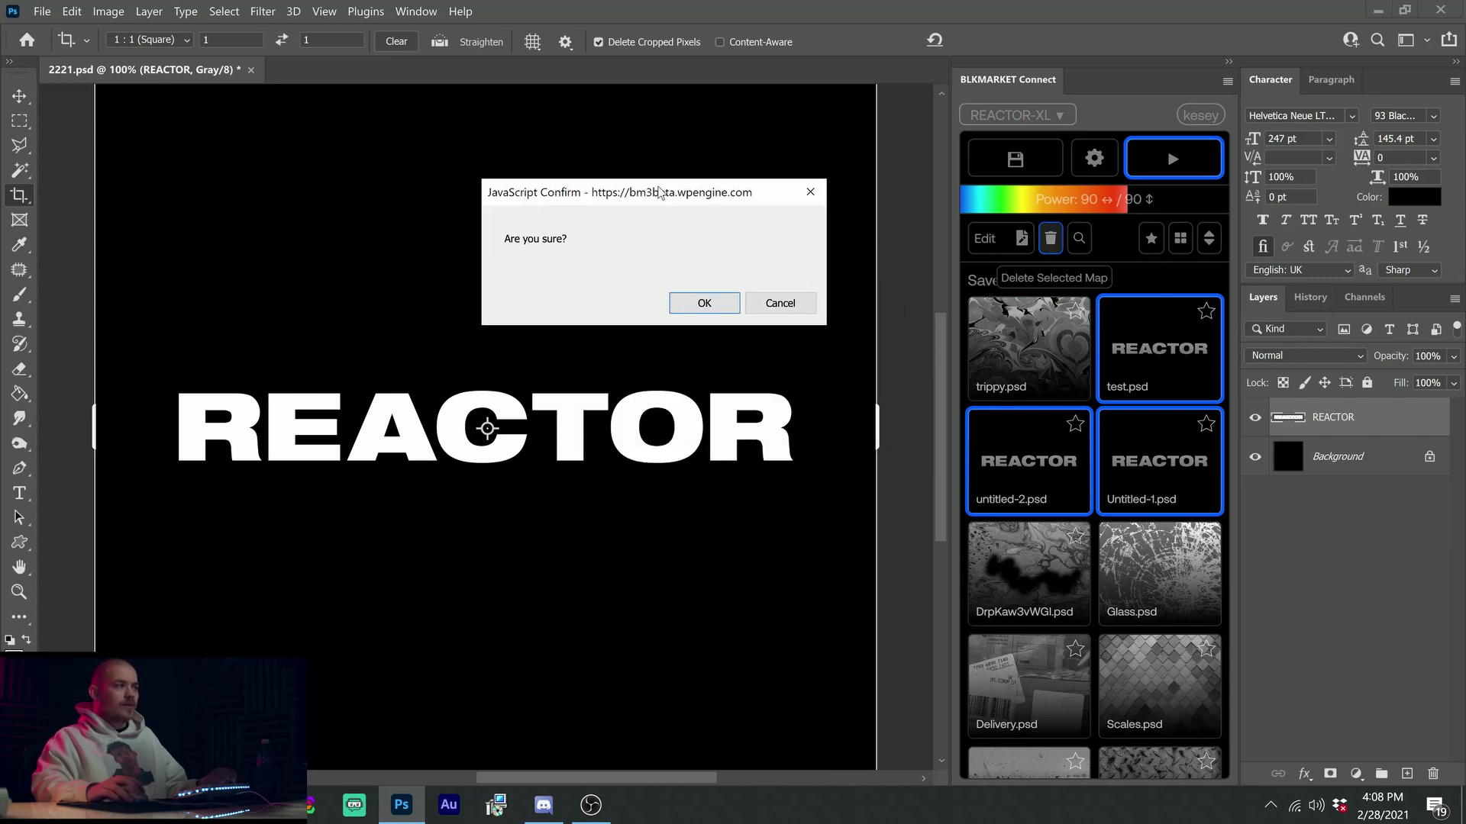
left_click(718, 302)
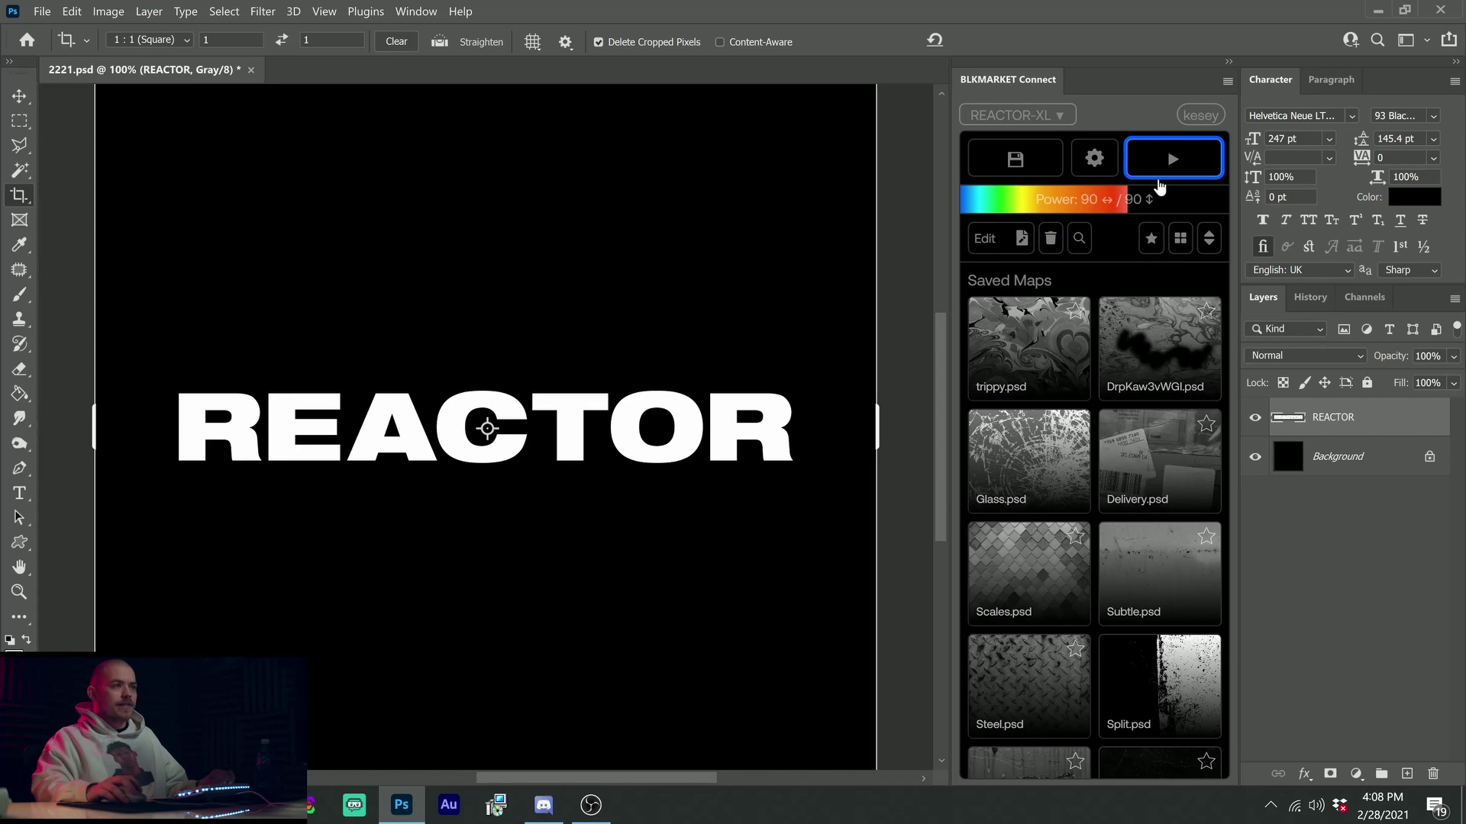
Mark the trippy, DrpKaw3vWGI, Glass and Delivery maps as favourites and filter the saved maps to favourites only
scroll(1127, 433, "down", 5)
scroll(1128, 433, "up", 5)
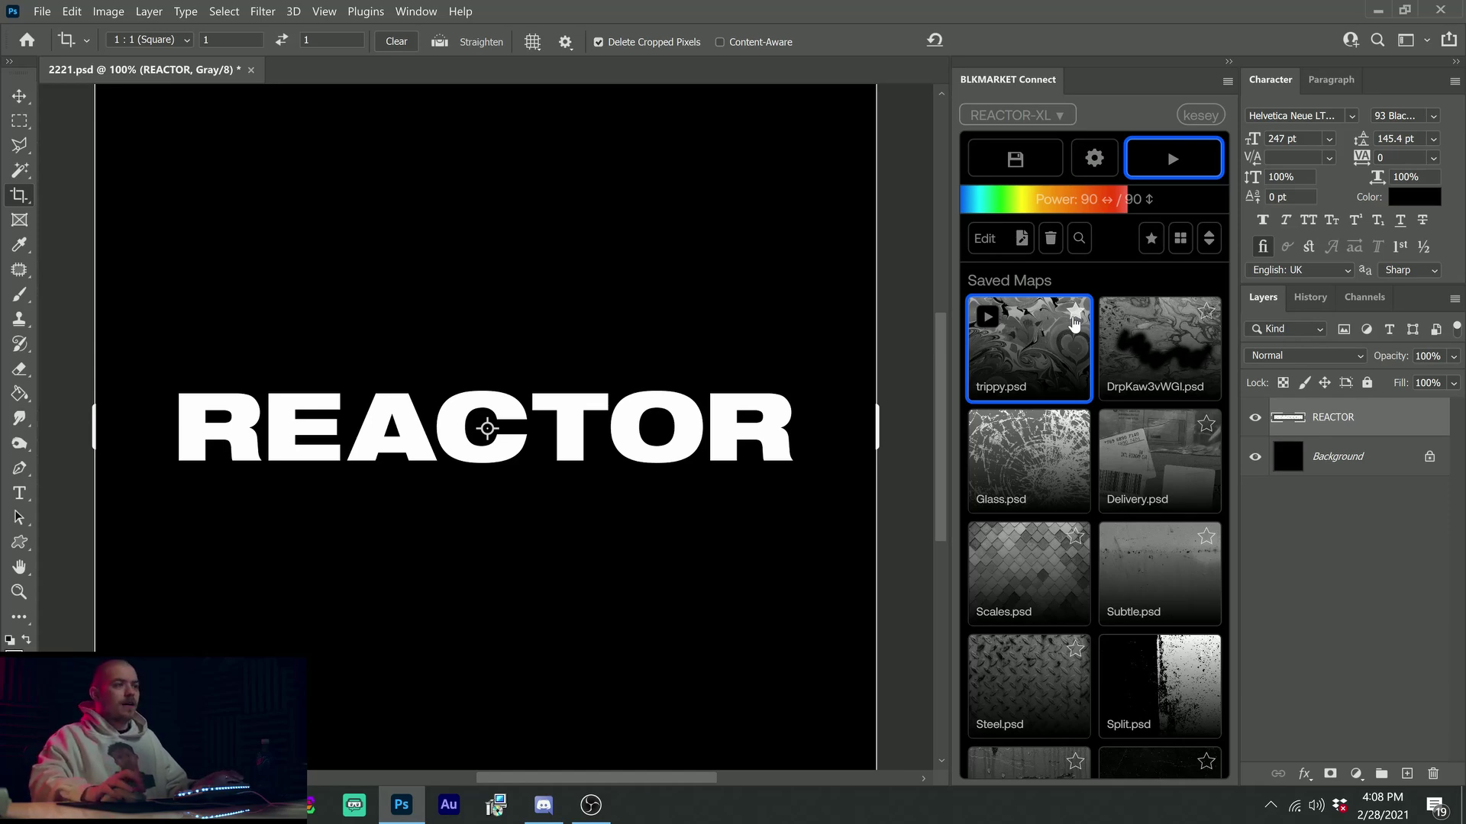
left_click(1205, 315)
left_click(1075, 424)
left_click(1206, 424)
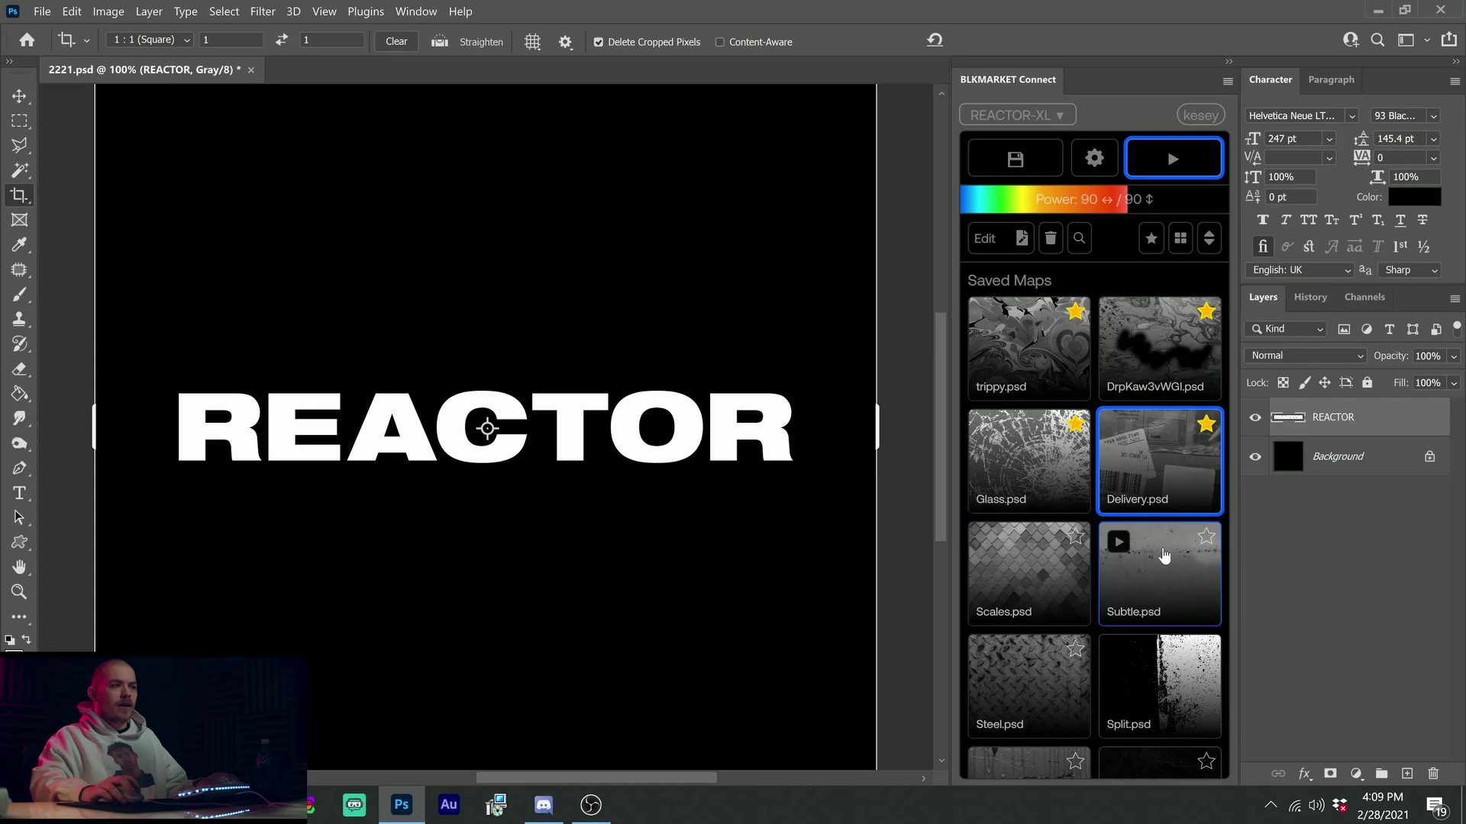
left_click(1152, 239)
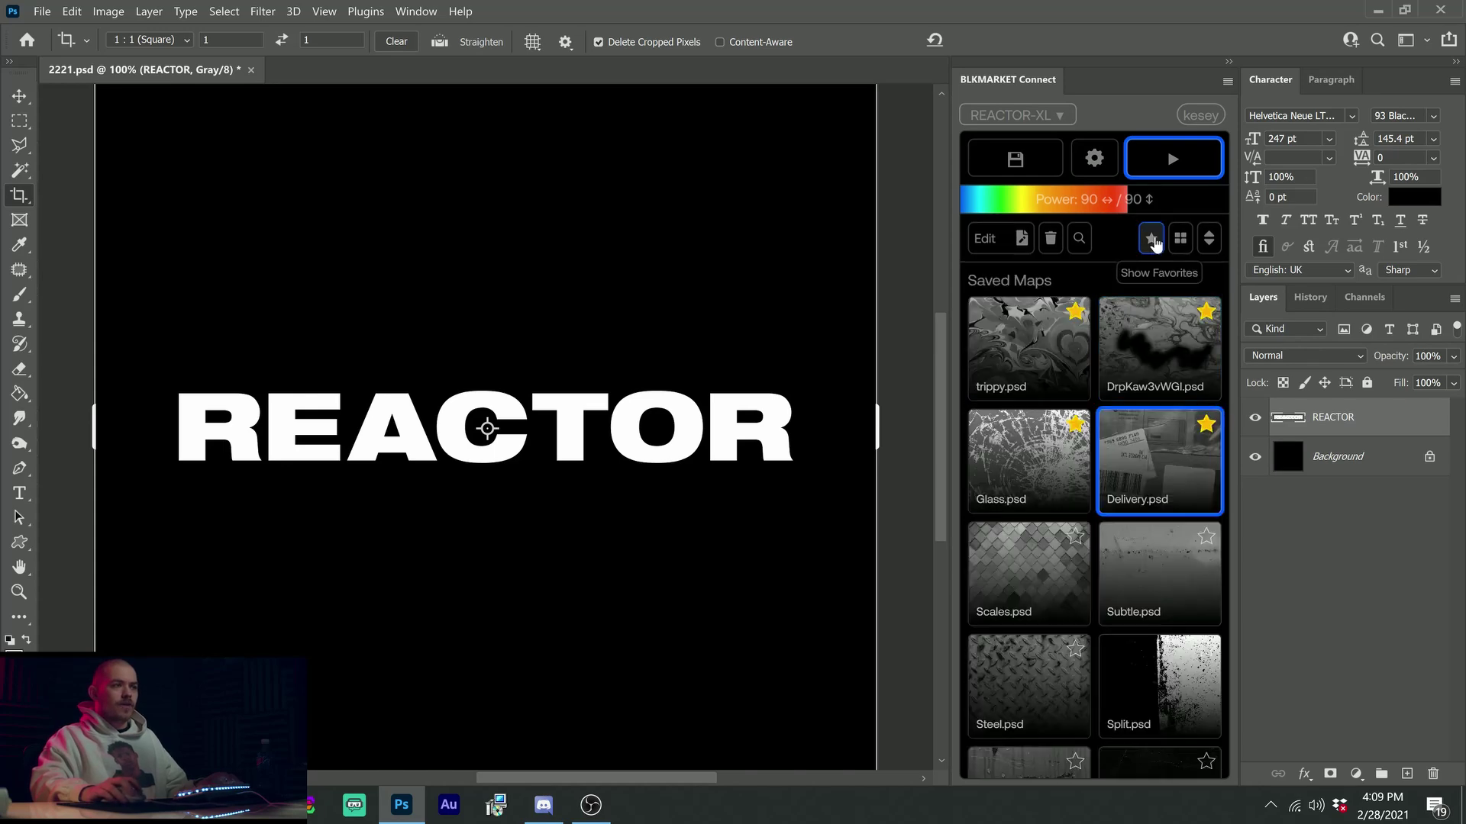
Add the Grate.psd map to the filtered favourites and set the displacement power to 250
left_click(1151, 239)
scroll(1145, 533, "down", 8)
left_click(1206, 527)
left_click(1151, 239)
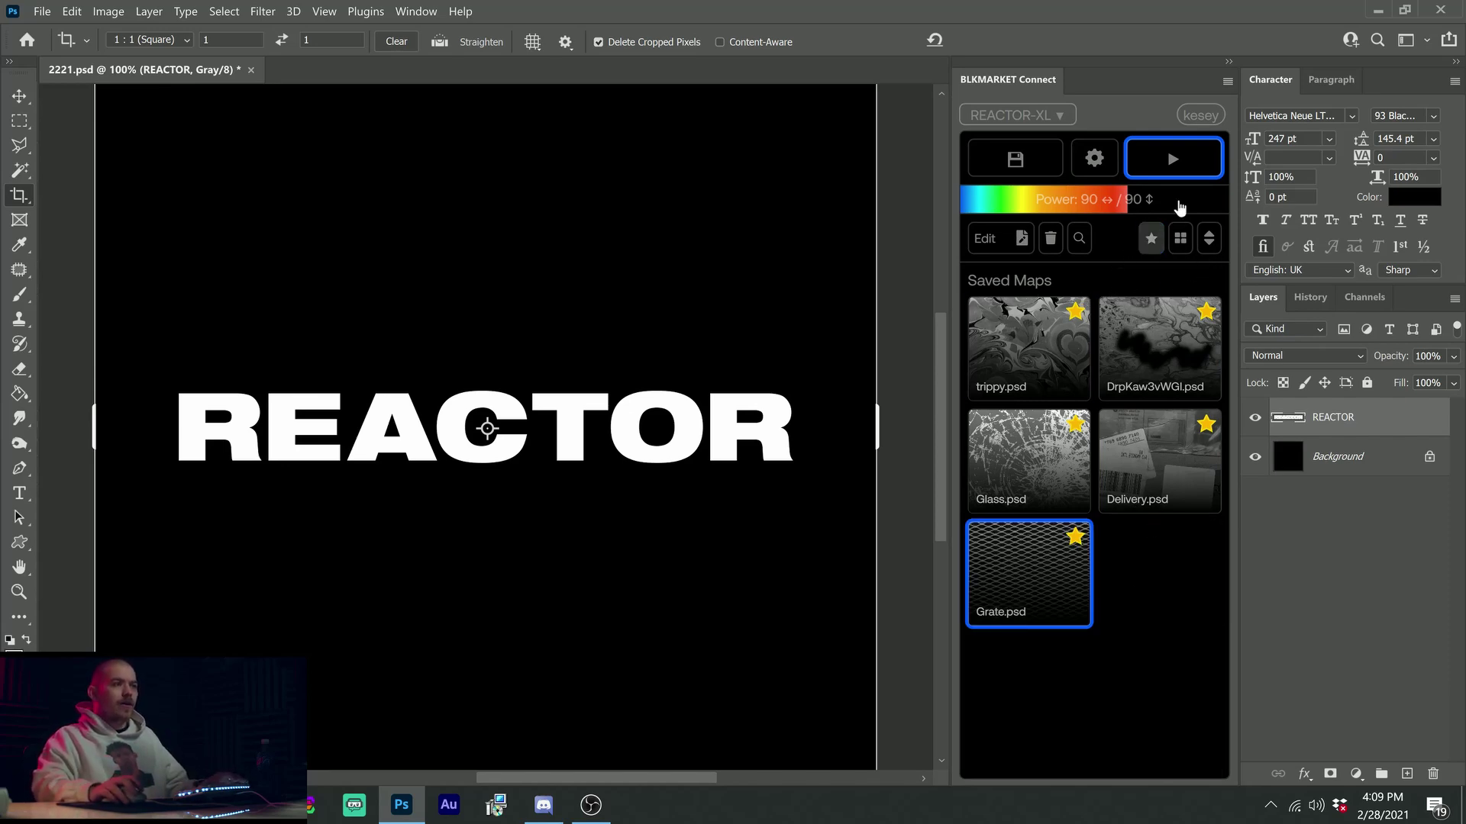
left_click(1118, 203)
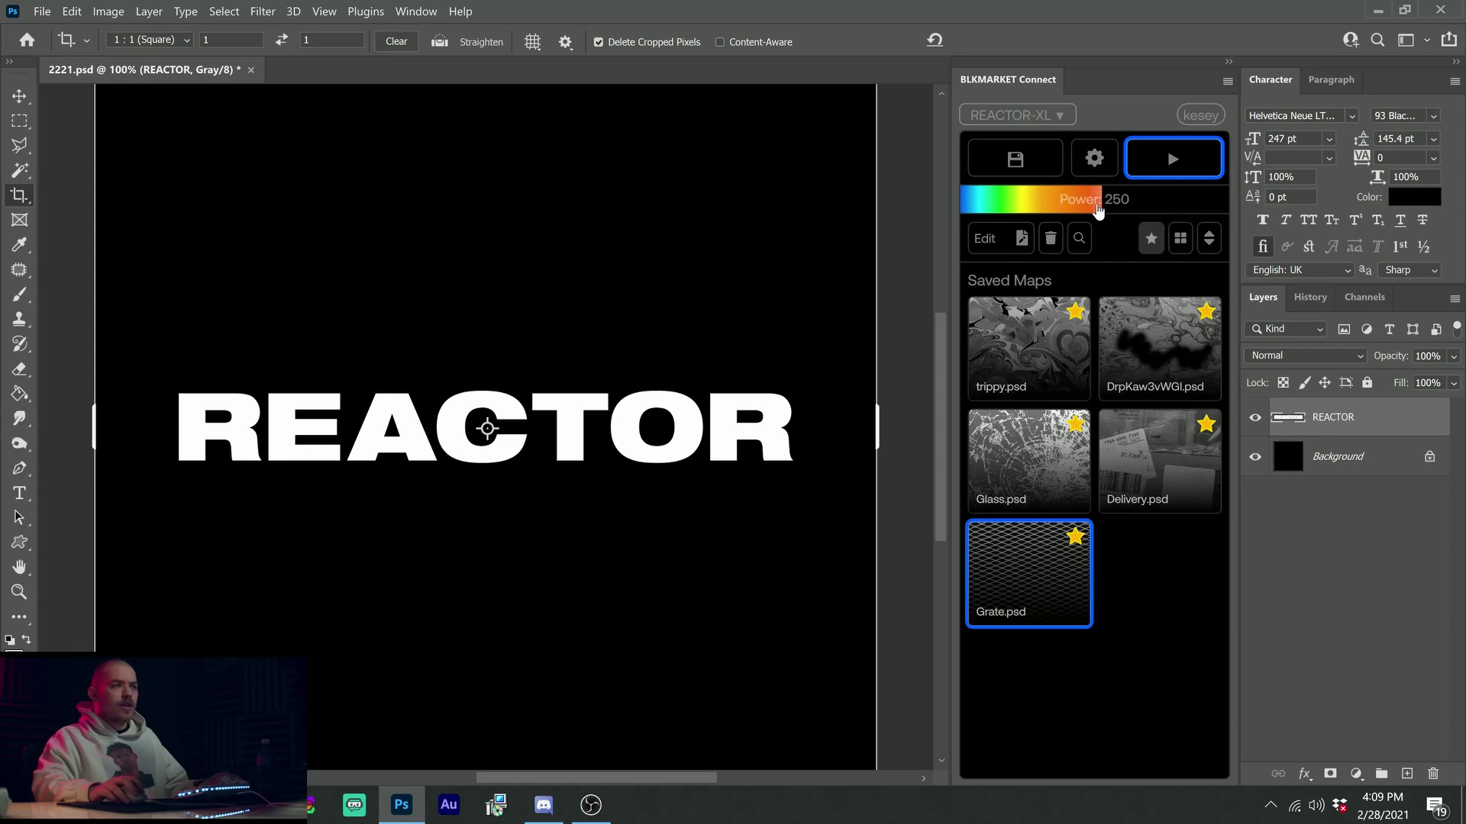
Browse the favourite maps in the large single-column view and return to the two-column grid
left_click(1180, 242)
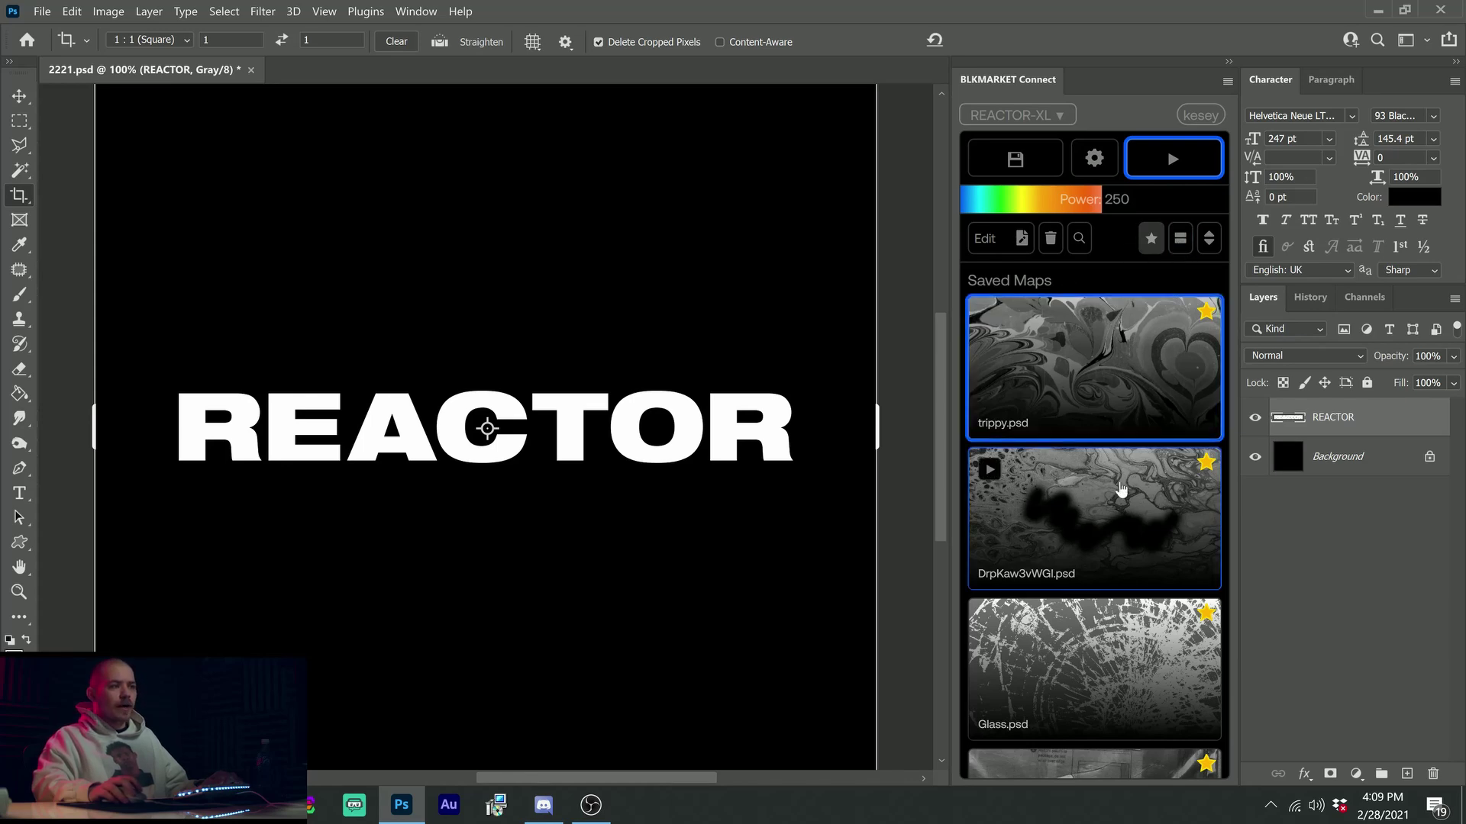
scroll(1119, 491, "down", 3)
scroll(1141, 603, "up", 3)
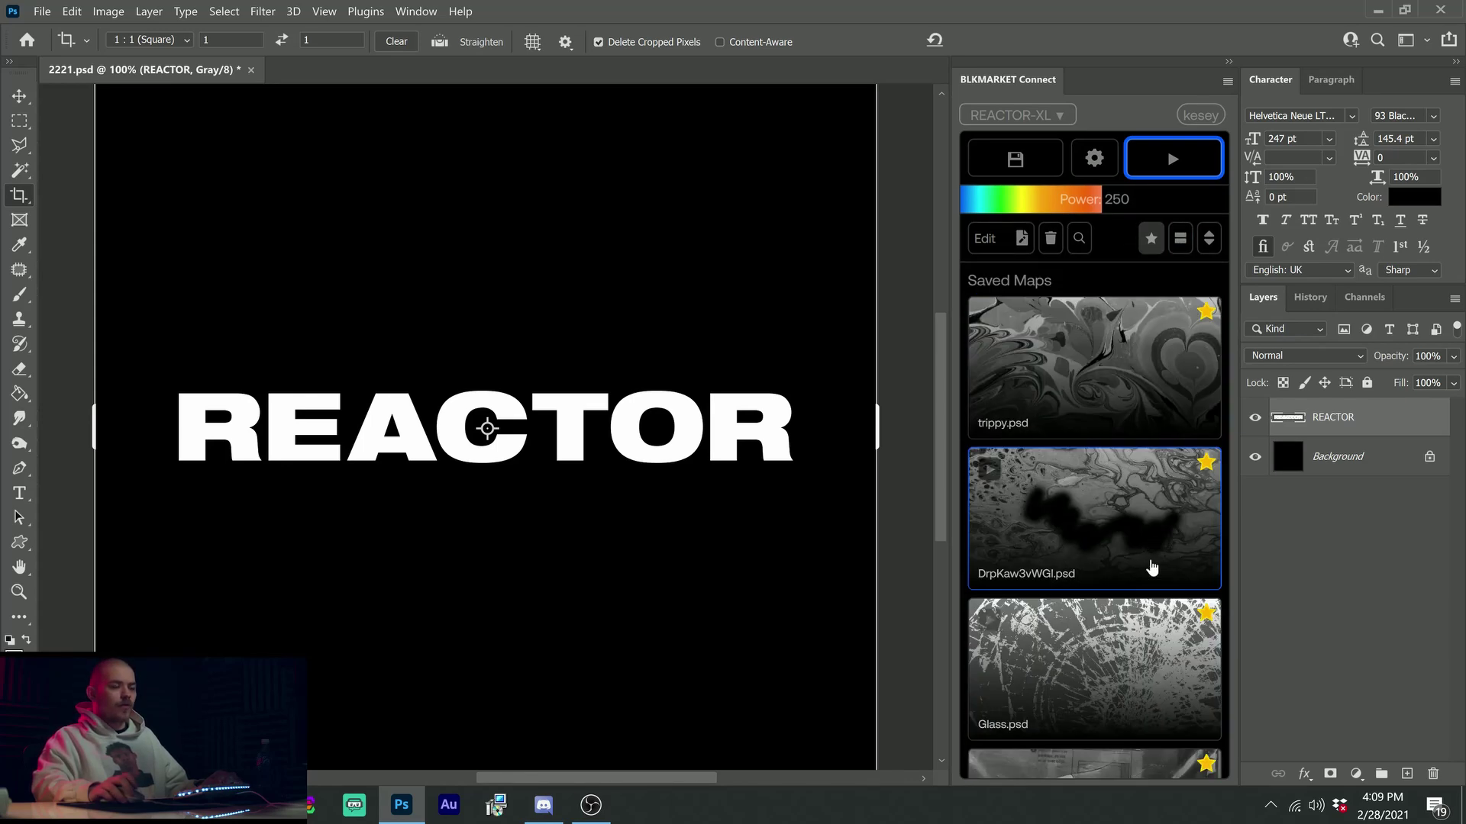
left_click(1180, 240)
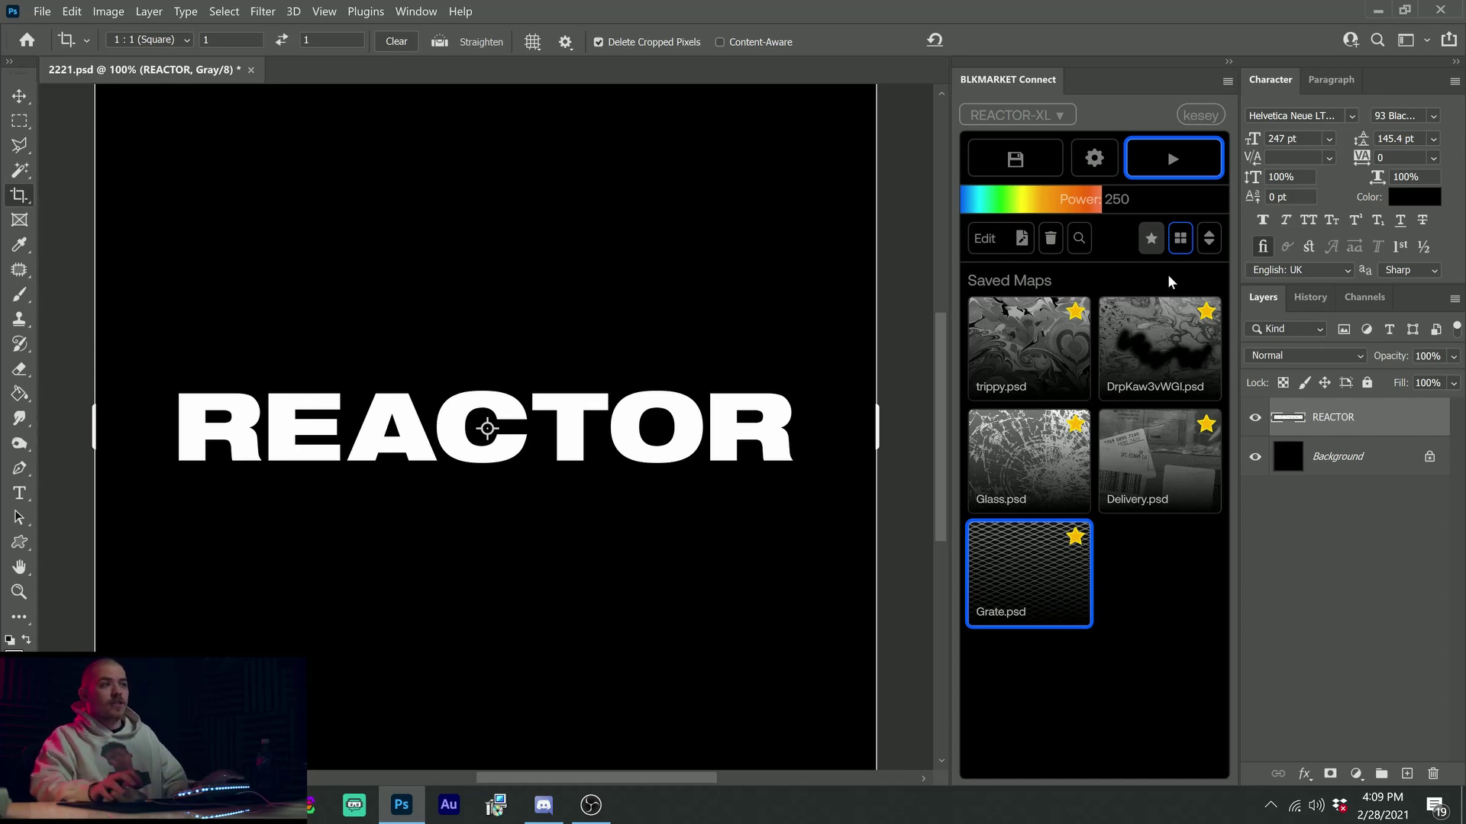
Toggle the sort order of the favourite maps back and forth, leaving it reversed with Grate.psd first
left_click(1206, 250)
left_click(1205, 251)
left_click(1208, 243)
left_click(1208, 243)
left_click(1207, 243)
left_click(1208, 243)
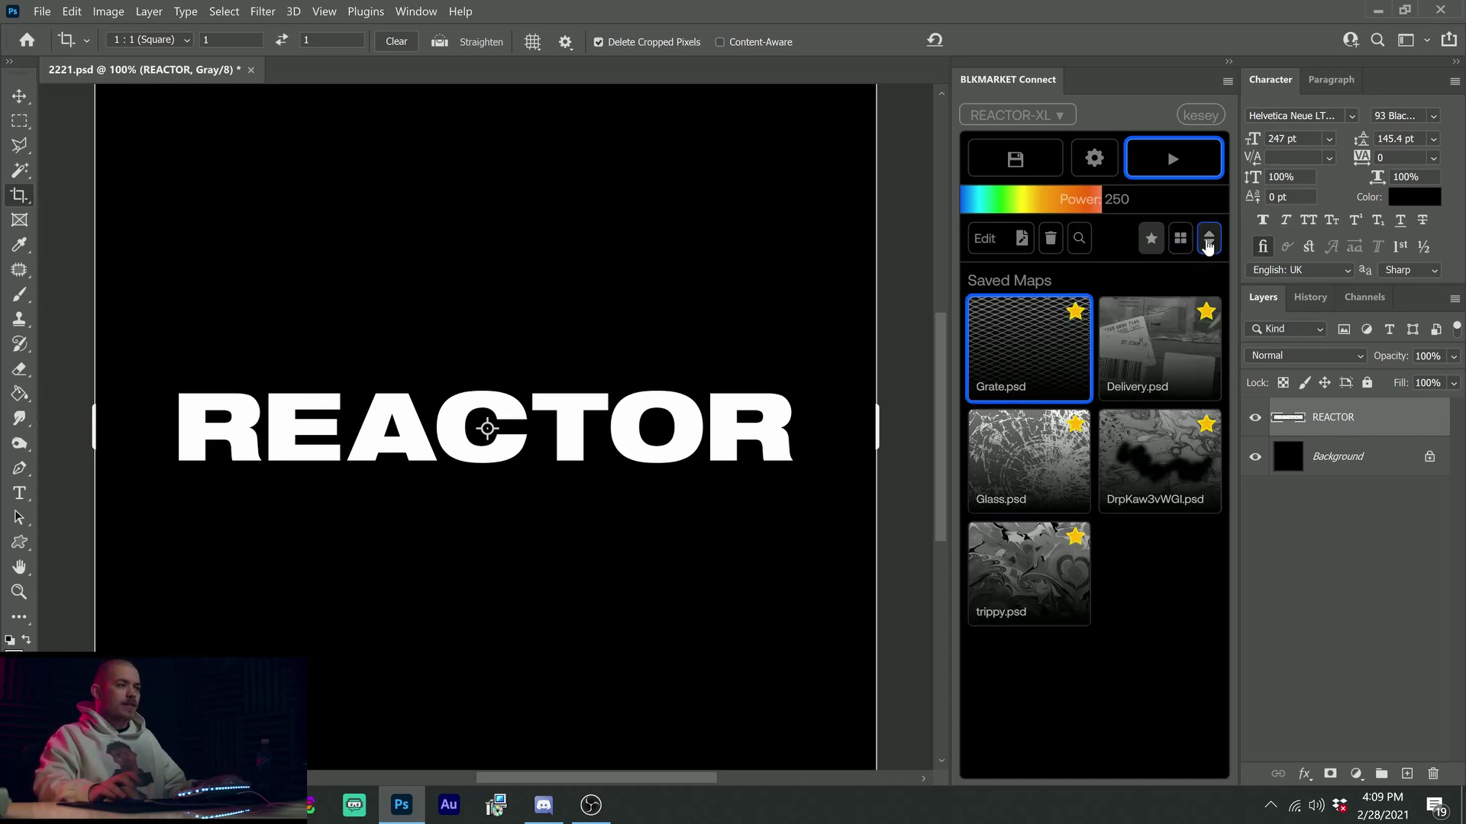
left_click(1208, 243)
left_click(1208, 243)
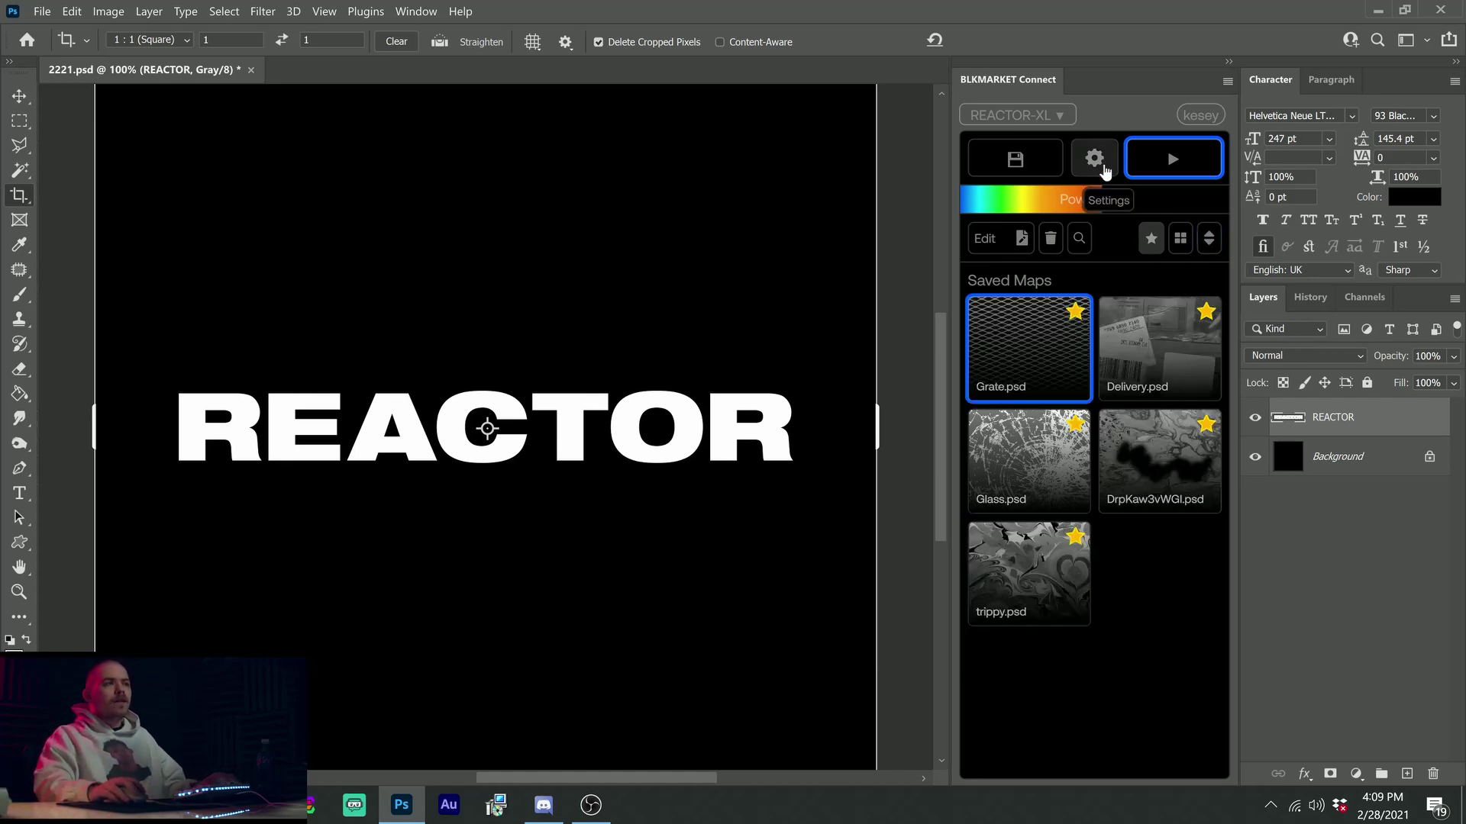
Turn off the favourites filter to list all the saved maps
left_click(1151, 238)
scroll(1113, 491, "down", 2)
scroll(1093, 727, "down", 2)
left_click(1151, 238)
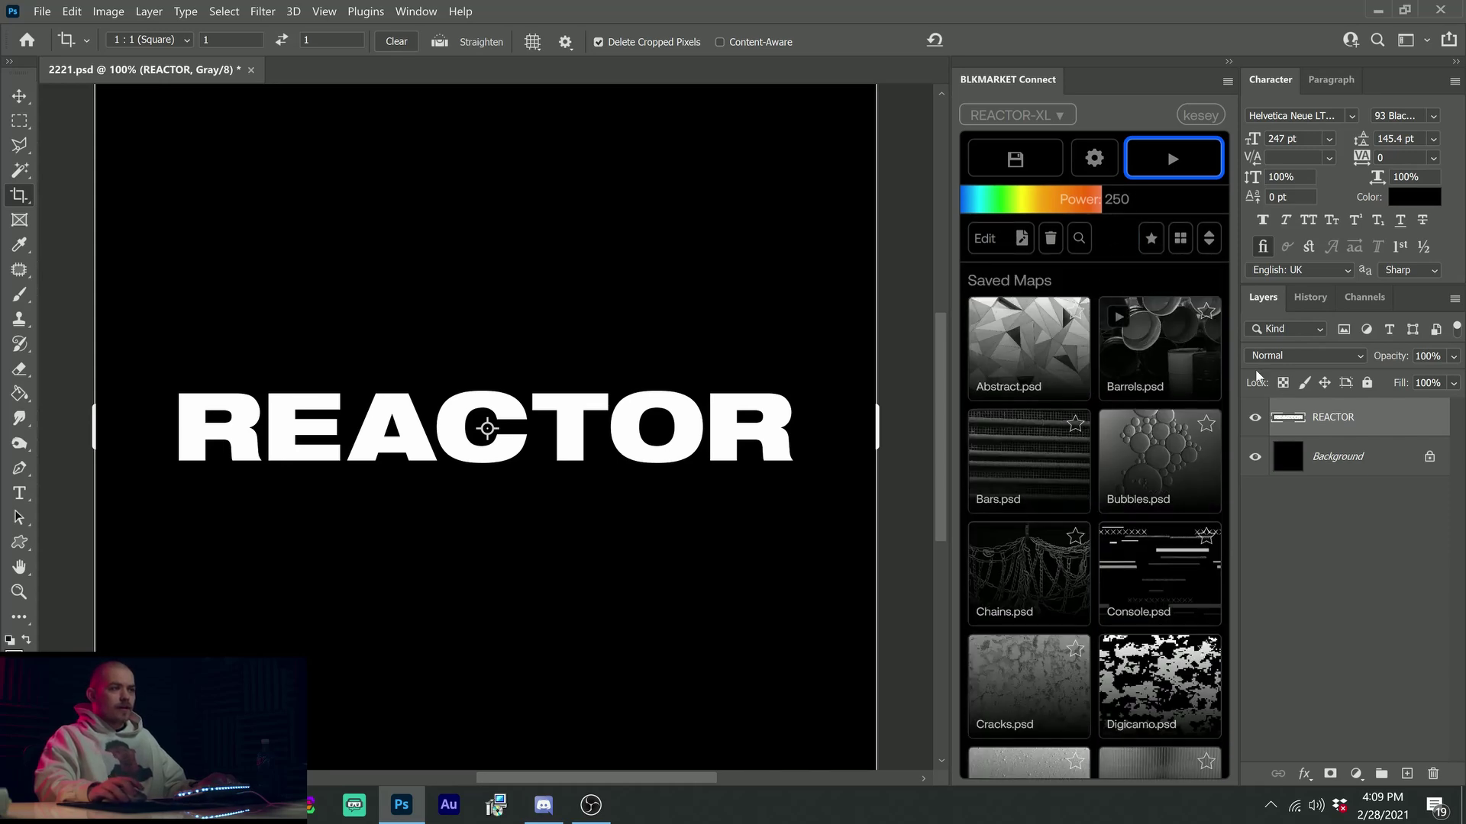
Open the plugin's Unsplash image search with its featured photos
left_click(1078, 239)
left_click(1094, 297)
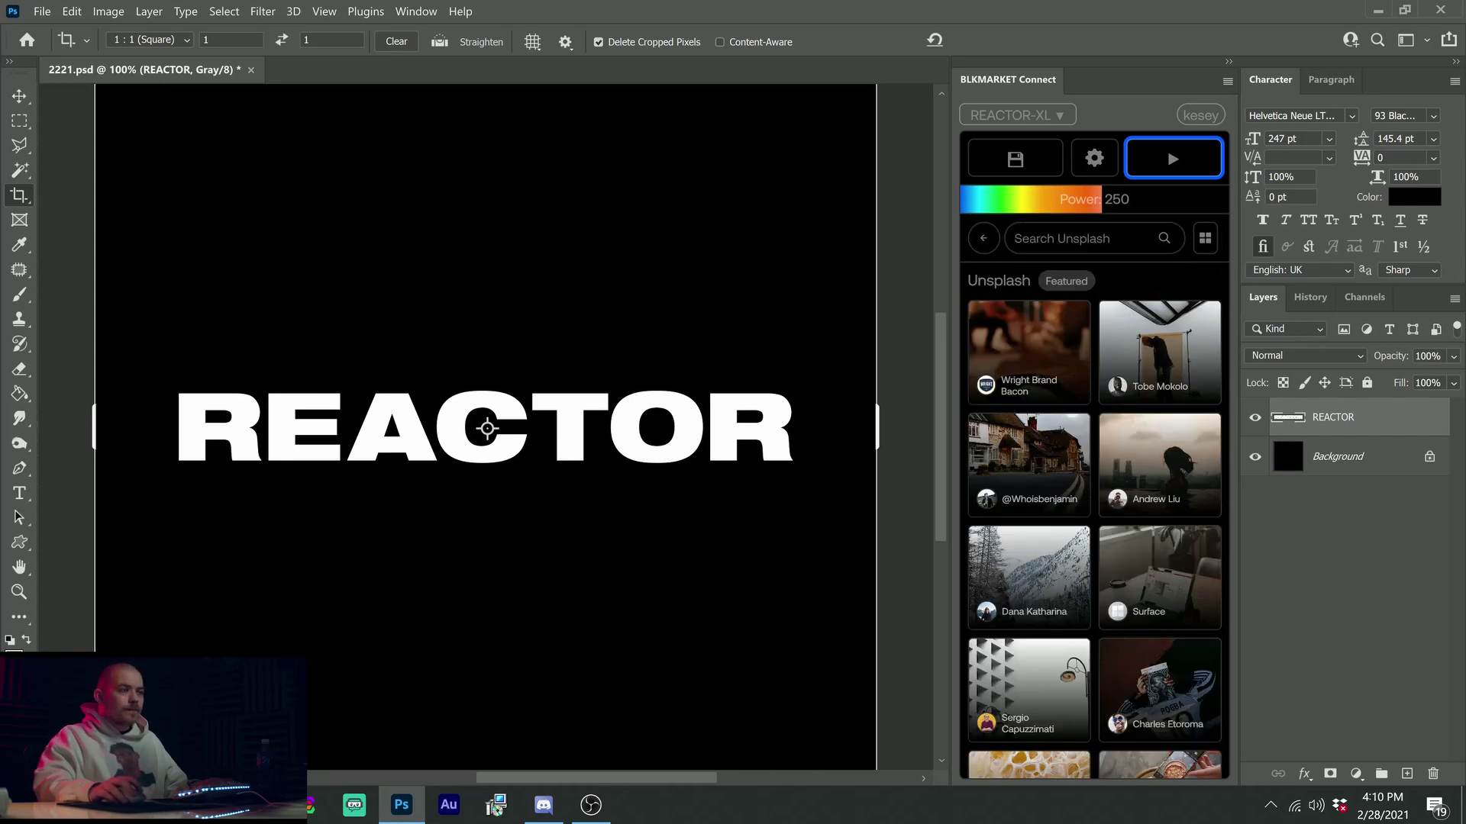
left_click(1106, 240)
left_click(1107, 273)
left_click(1104, 240)
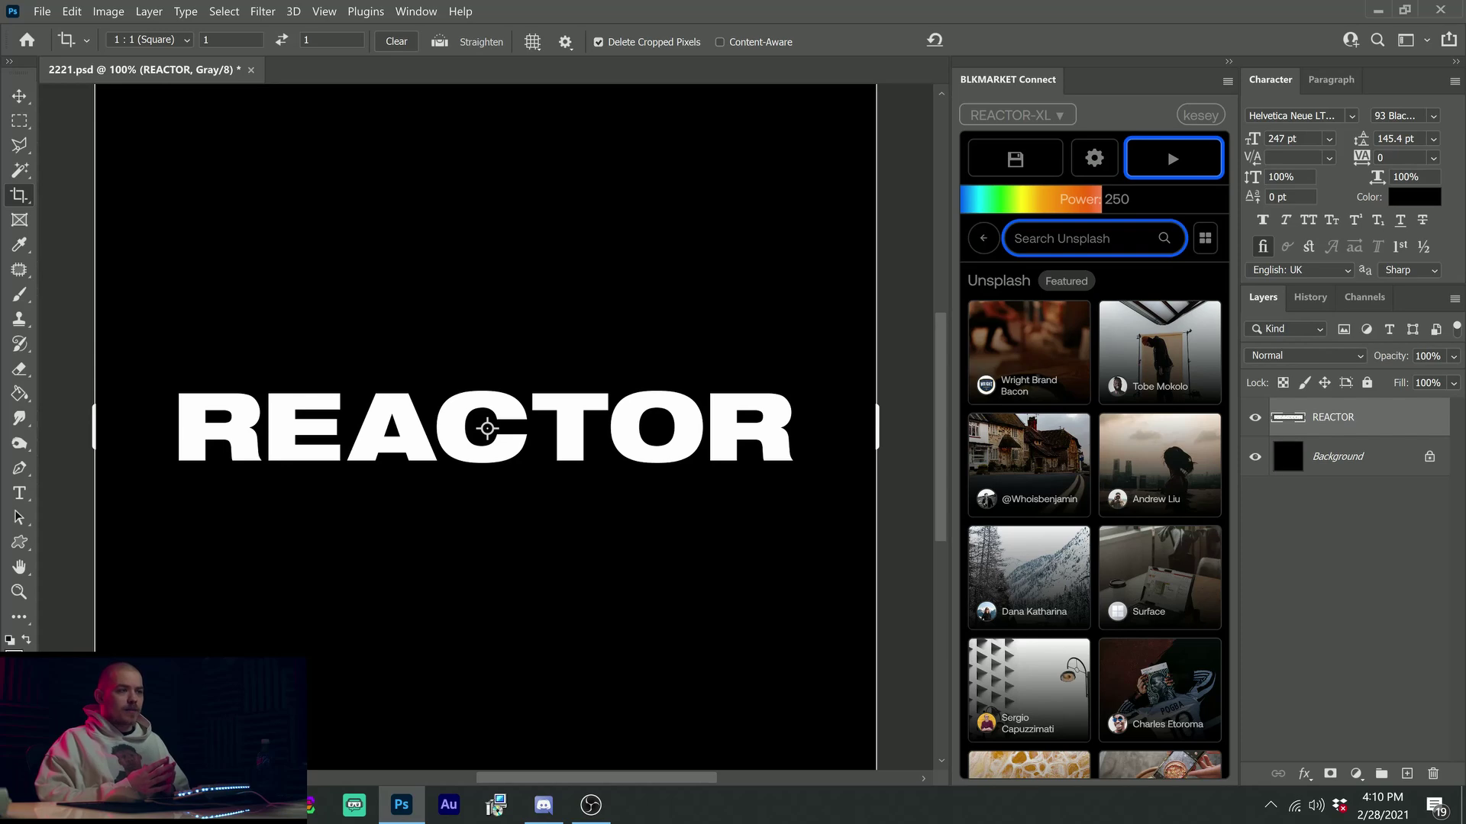
Try displacing the REACTOR text with the golden cell-textured Unsplash photo at power 250, and undo the displacement
scroll(1092, 497, "down", 5)
left_click(992, 458)
mouse_move(1020, 423)
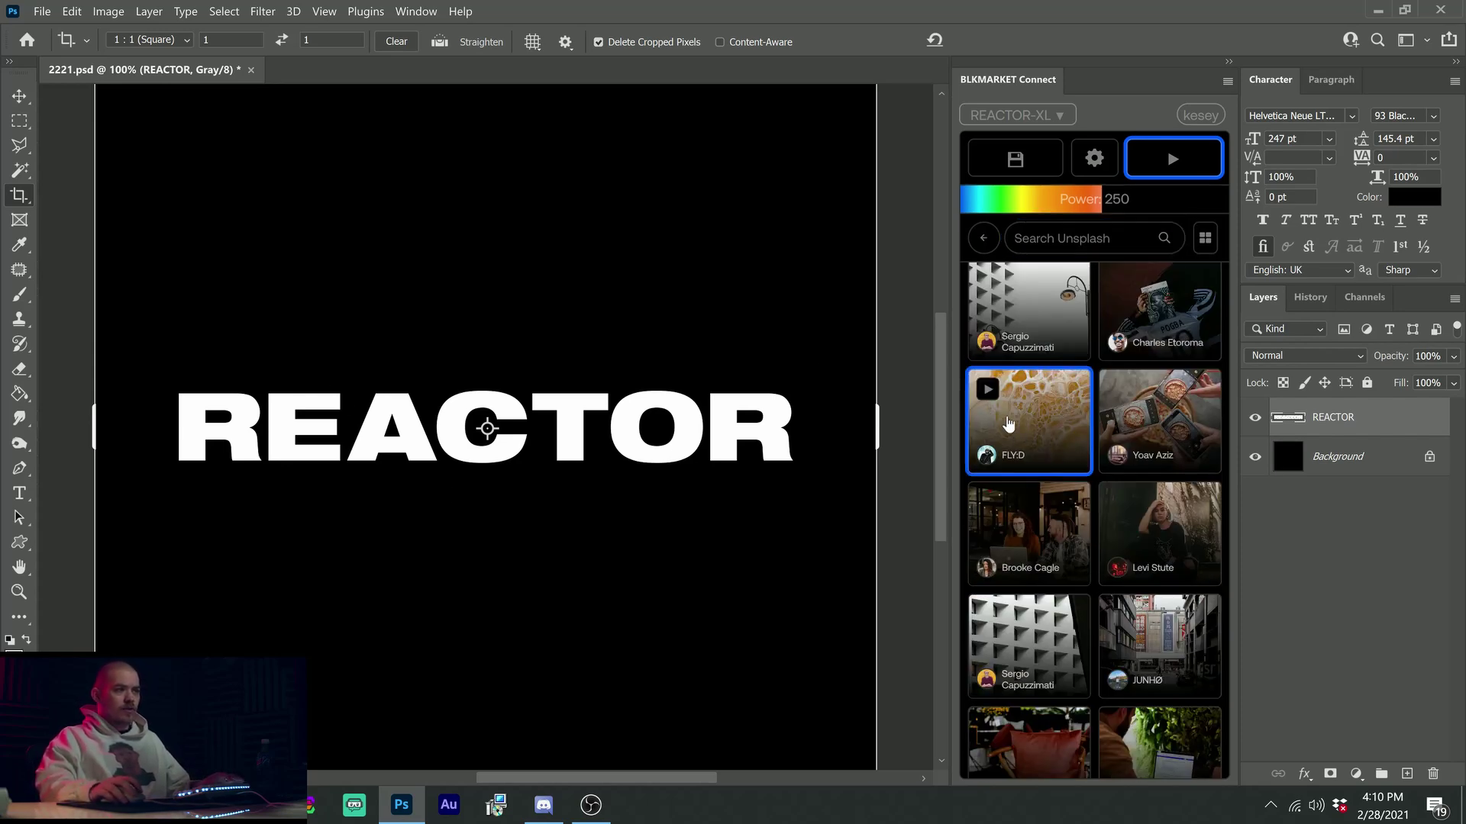
left_click(987, 393)
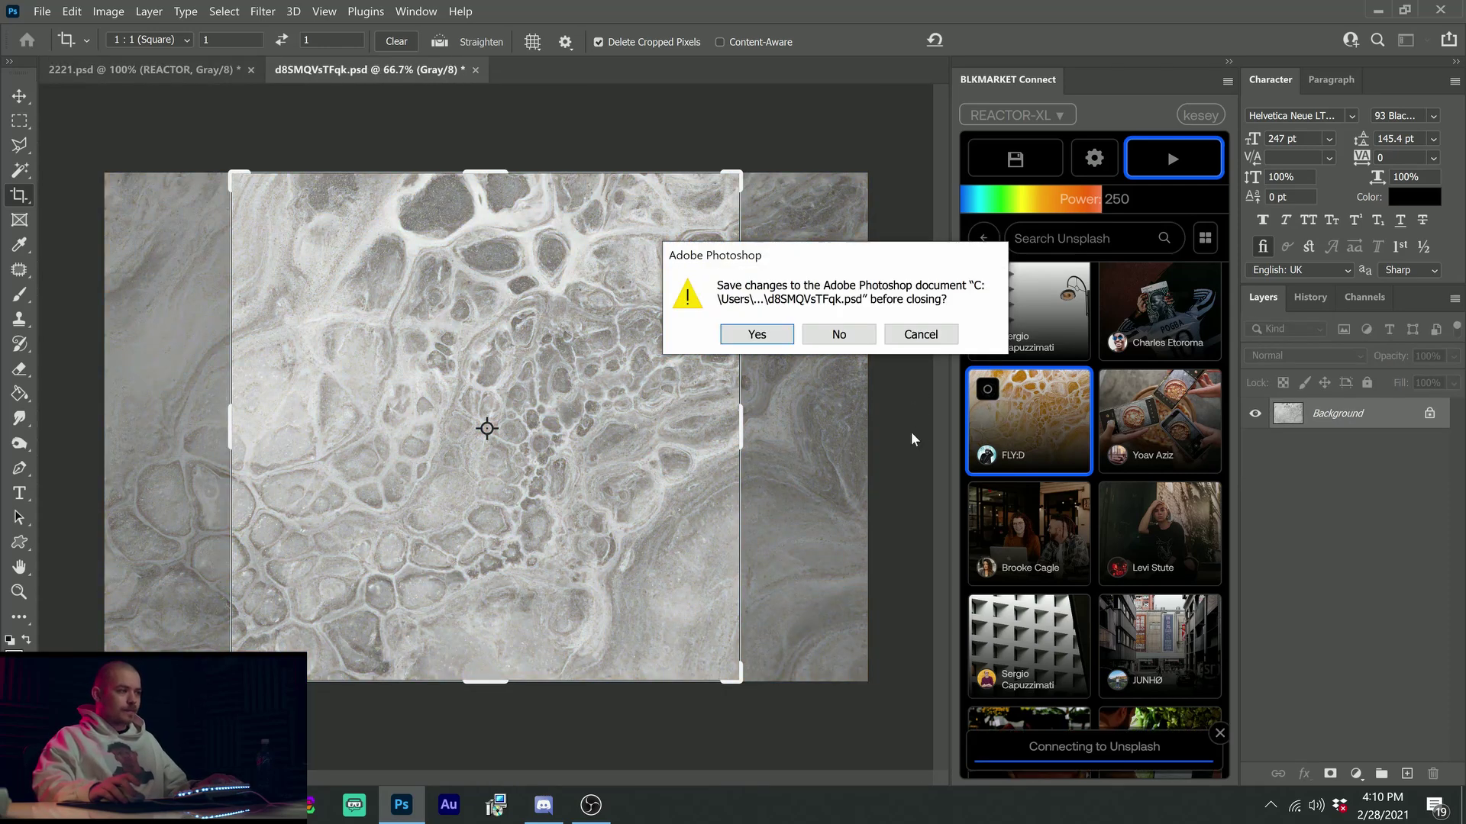
left_click(767, 337)
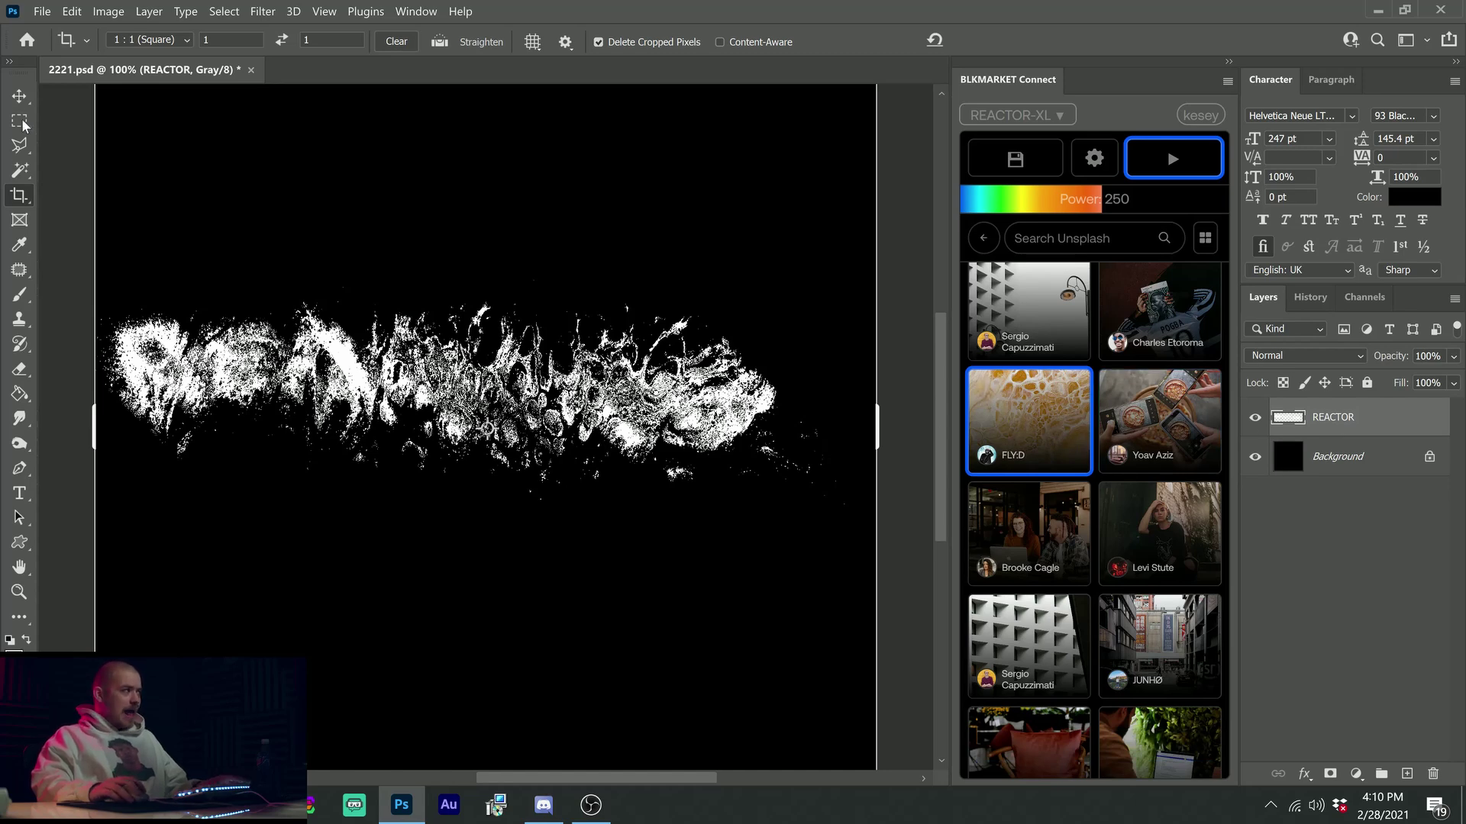
left_click(20, 96)
key("ctrl+z")
Save the golden cell-textured Unsplash photo as a map and return to the saved maps
mouse_move(1036, 426)
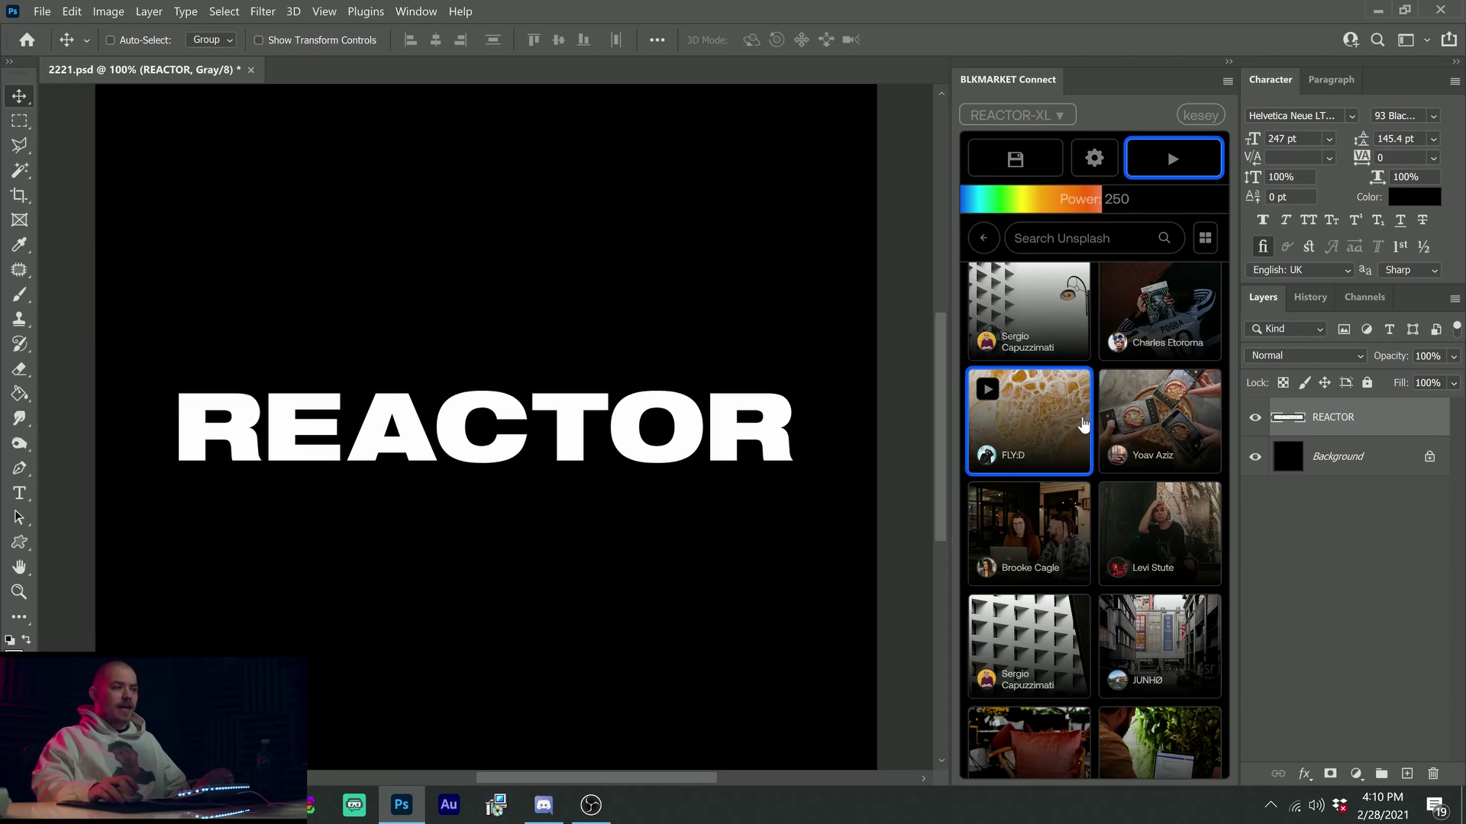
left_click(1026, 174)
left_click(772, 340)
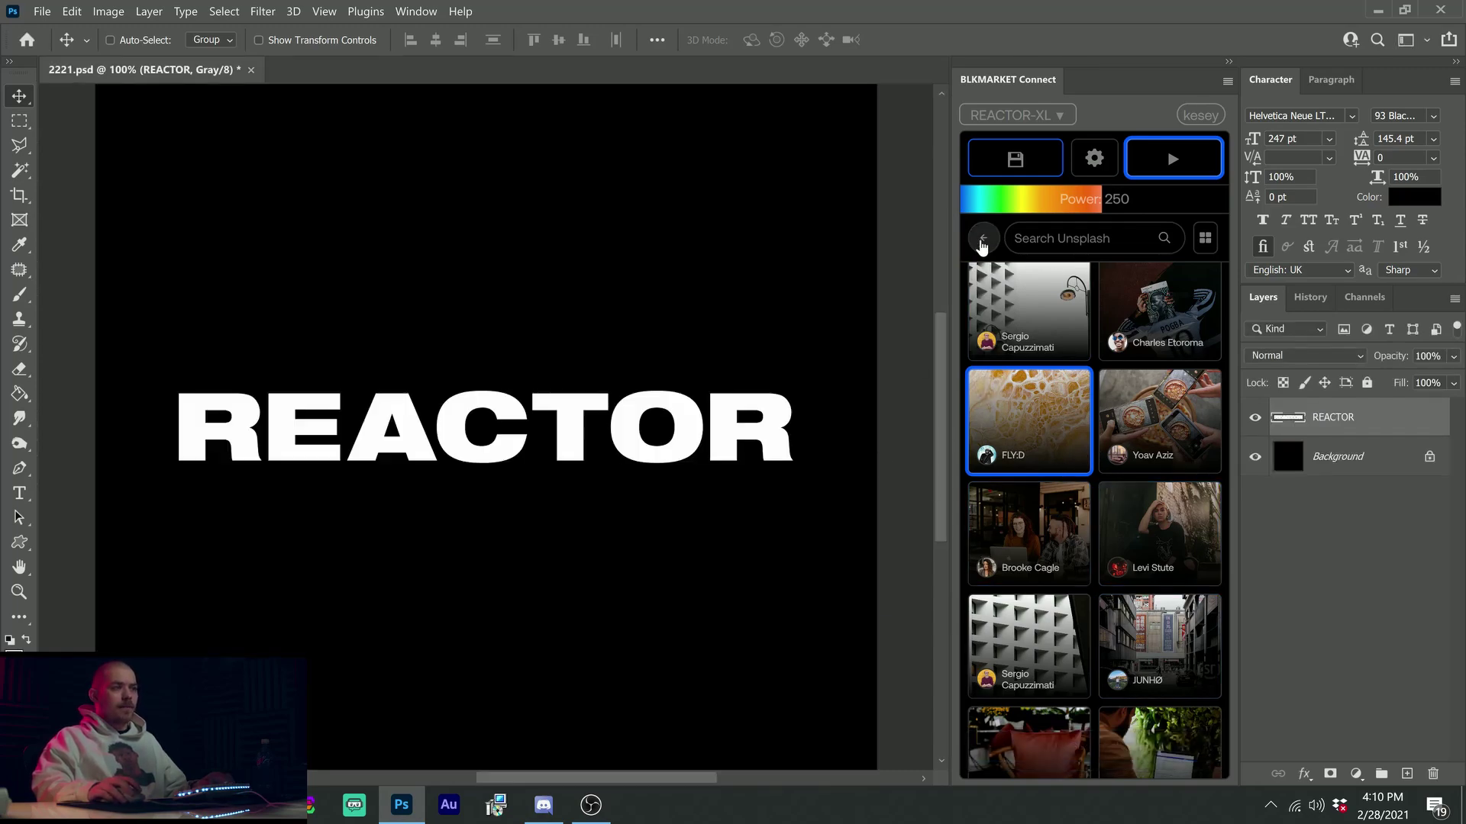
scroll(991, 288, "up", 5)
scroll(1066, 471, "down", 3)
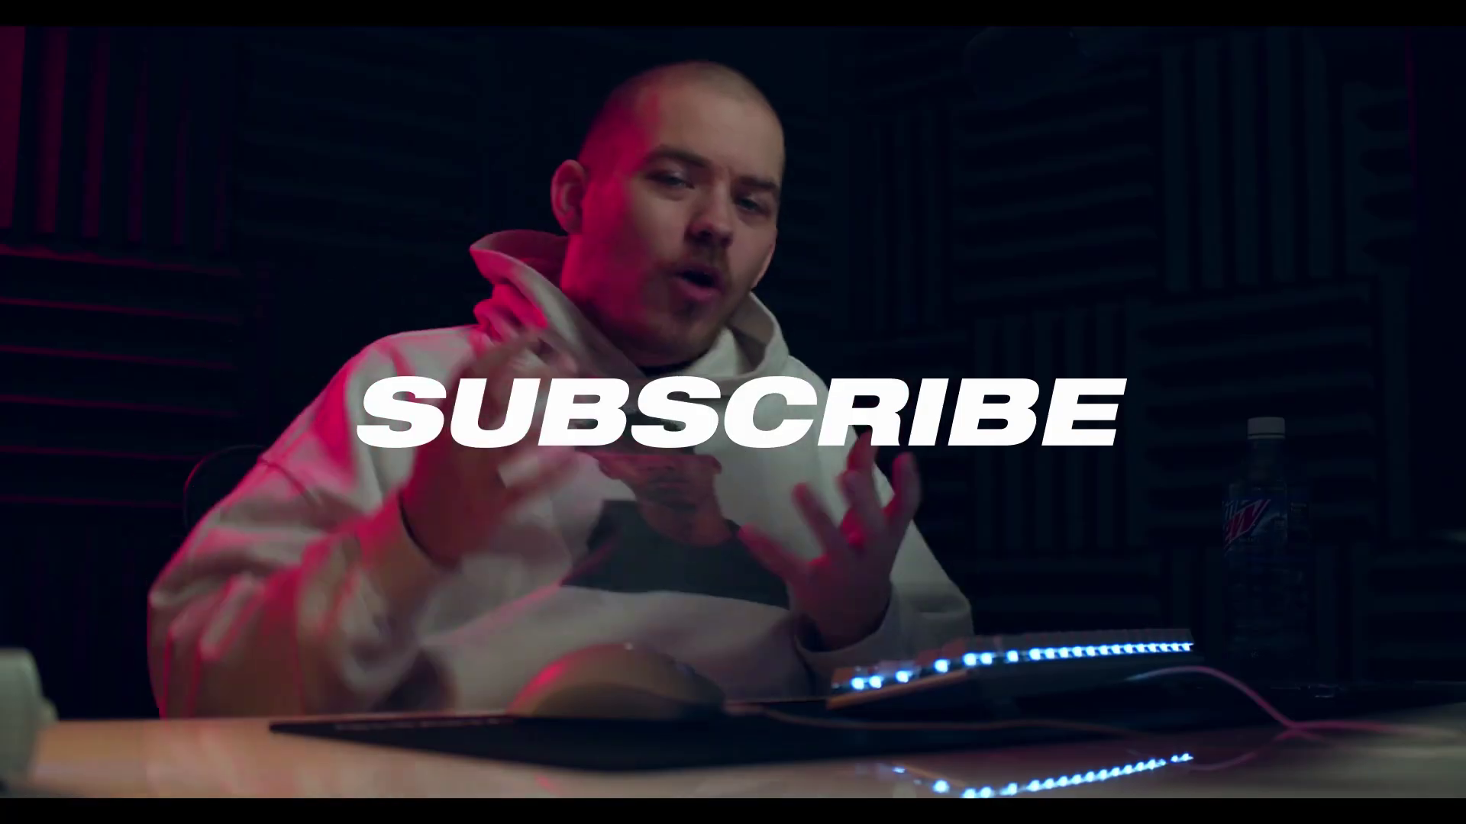